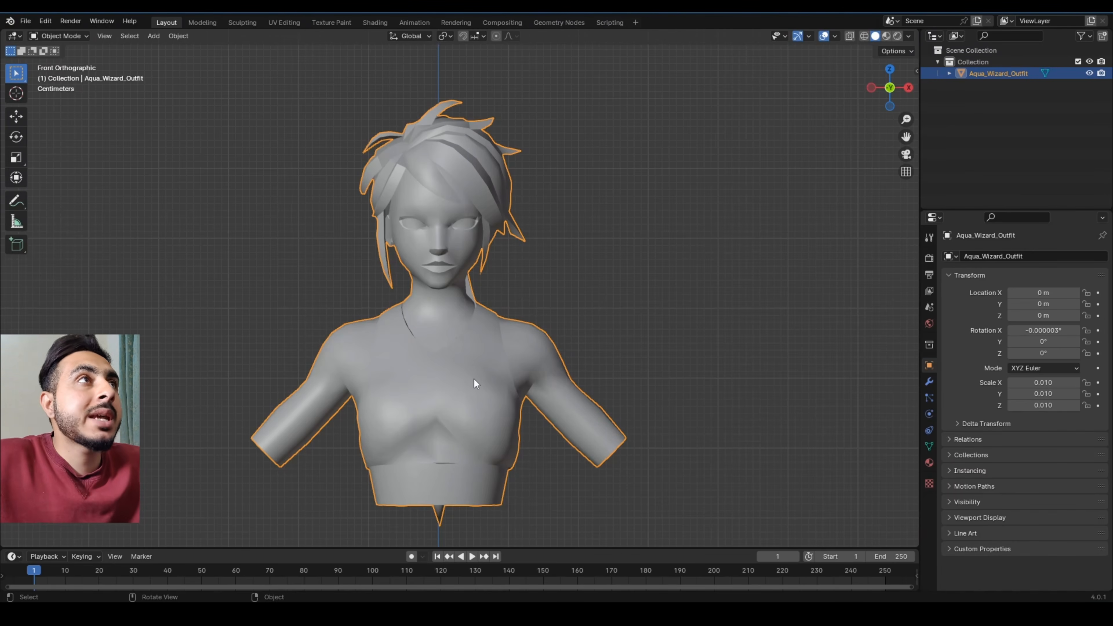
- Create a new material for the Aqua_Wizard_Outfit model in the Shading workspace
click(375, 23)
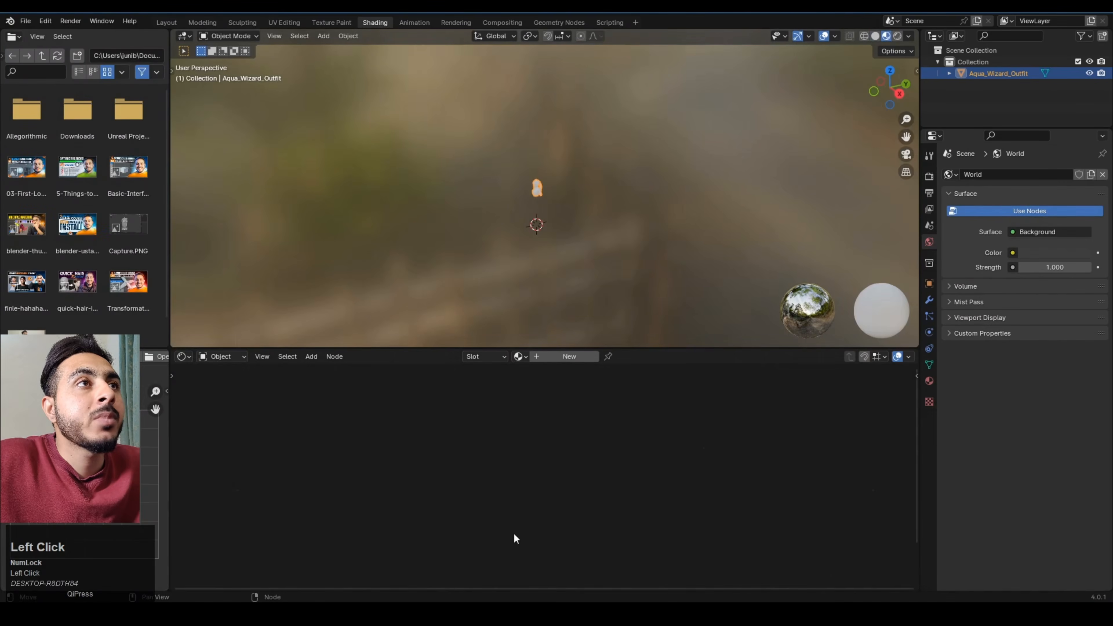
middle_drag(544, 251, 564, 218)
click(566, 356)
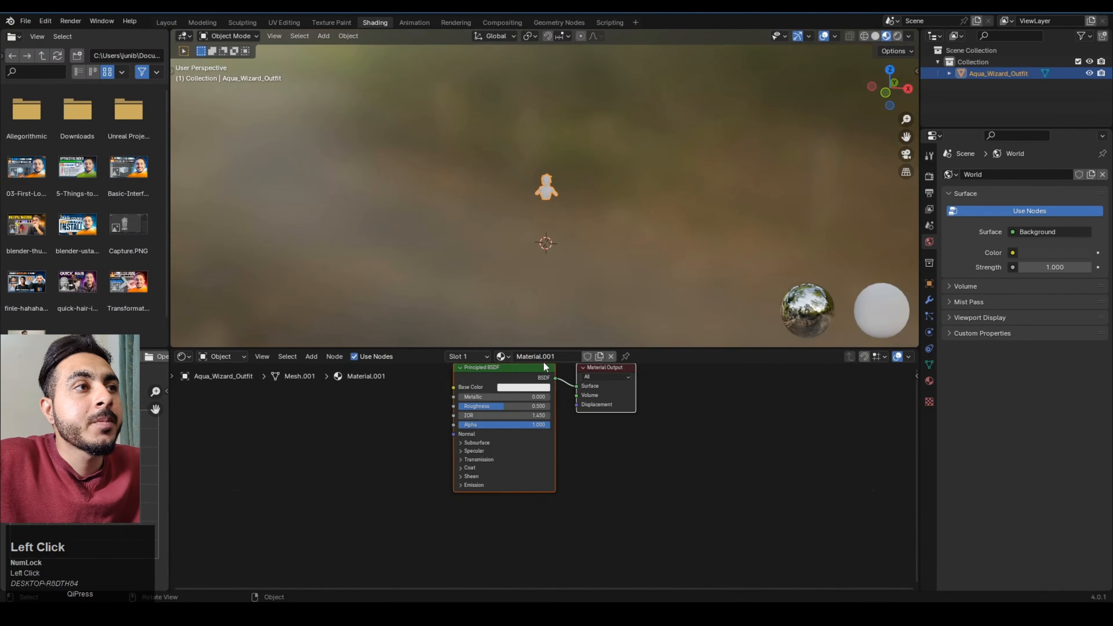
- Reposition the Principled BSDF node and add a linked Image Texture setup with Mapping and Texture Coordinate nodes to its base color
middle_drag(479, 420, 577, 498)
click(599, 434)
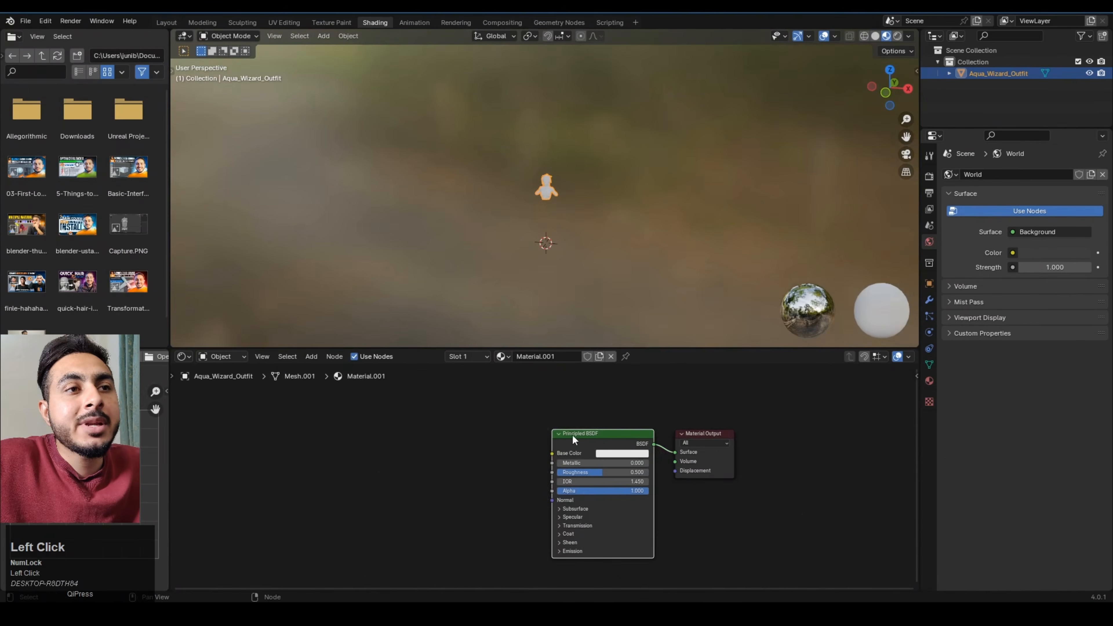
middle_drag(572, 434, 700, 507)
drag(700, 506, 694, 465)
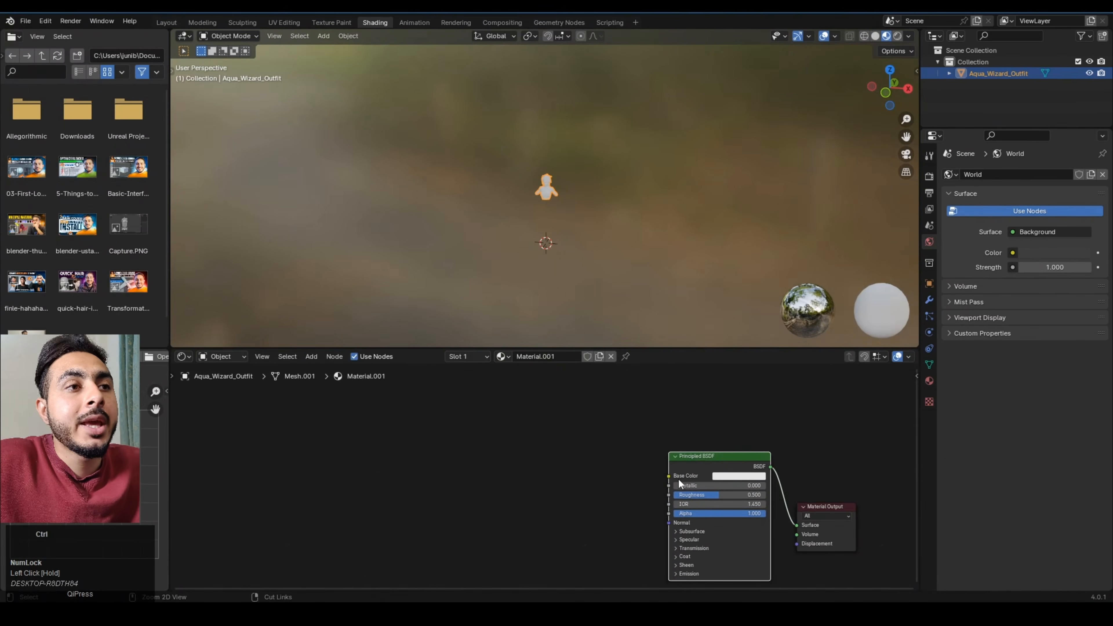
key(ctrl+t)
key(g)
click(550, 452)
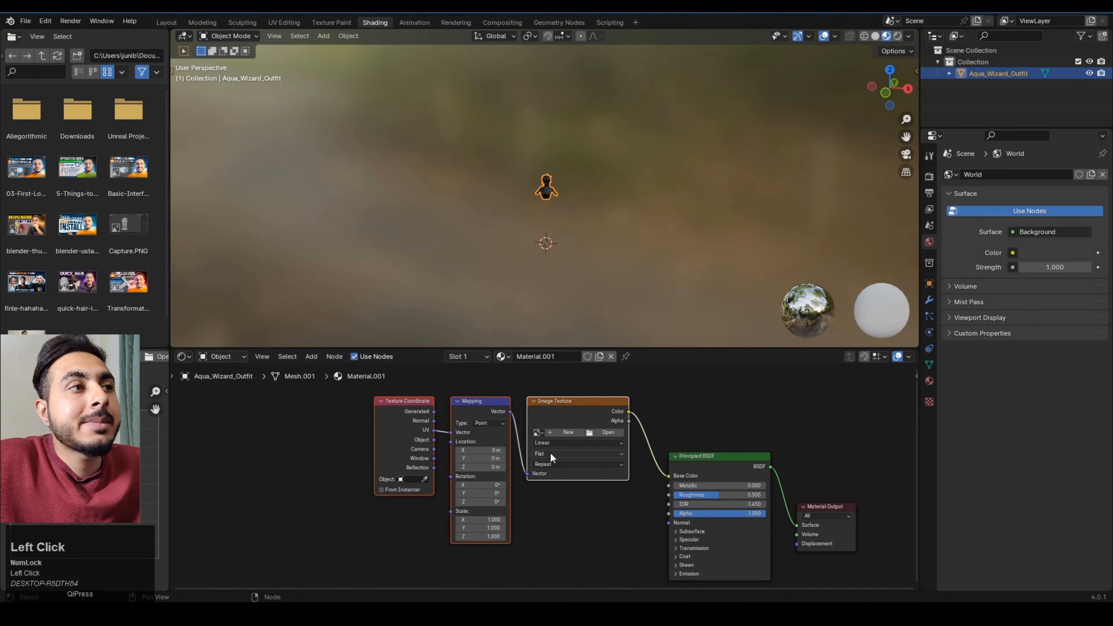
scroll(447, 447, up, 1)
middle_drag(527, 478, 525, 512)
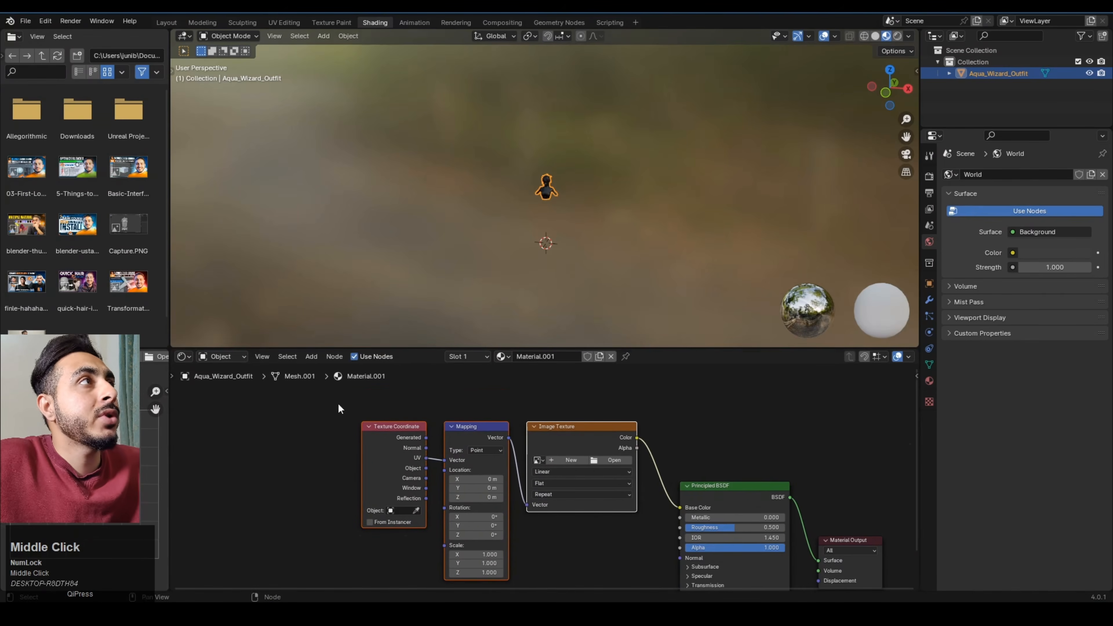
- Search the add-ons in the preferences for "node" to check Node Wrangler, and close the preferences
click(44, 21)
click(74, 170)
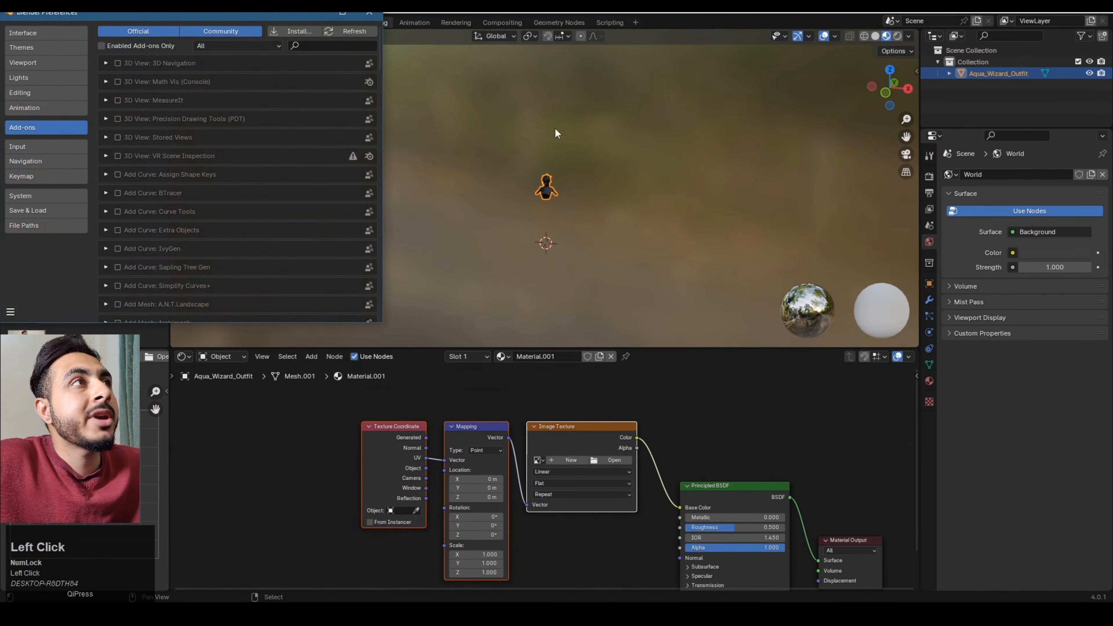
click(317, 45)
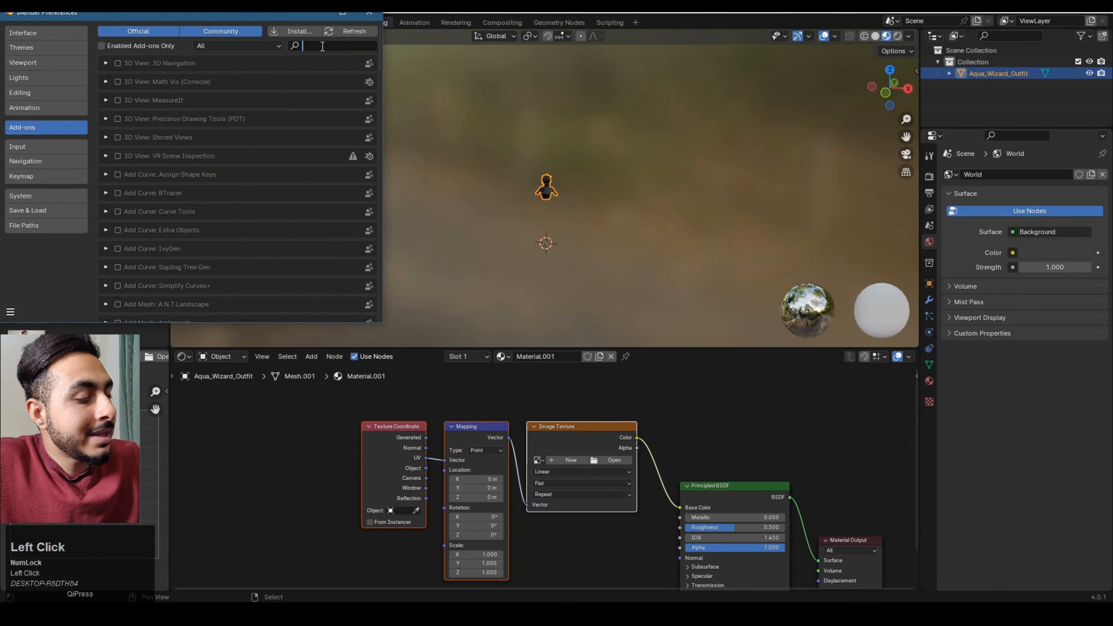
text(node)
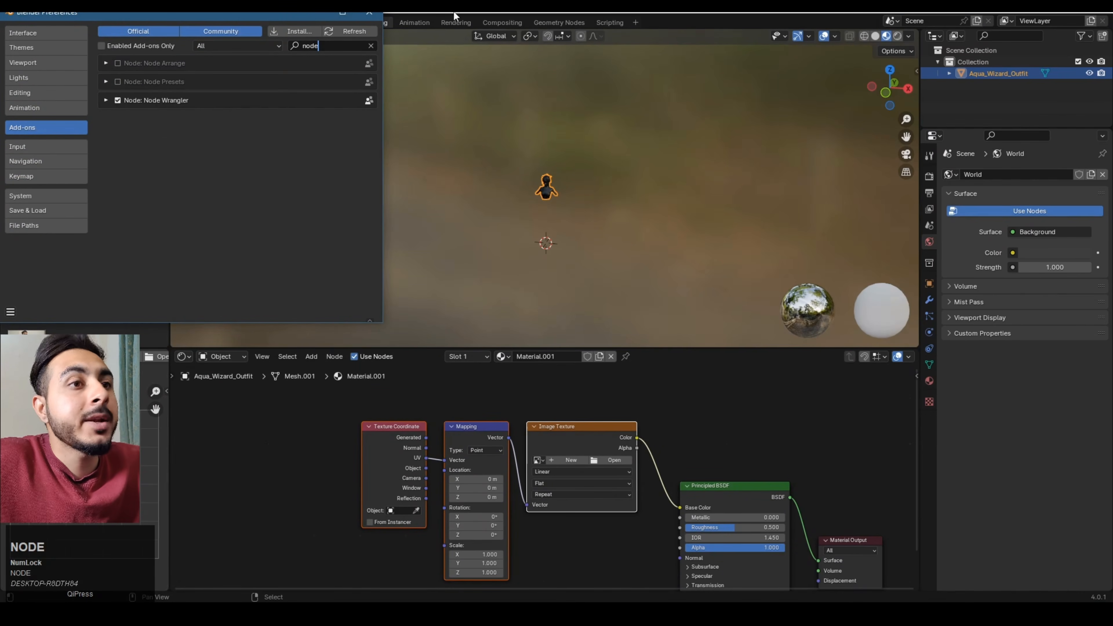
click(380, 26)
- Shift the Principled BSDF node slightly and start creating a new image in the Image Texture node
click(734, 488)
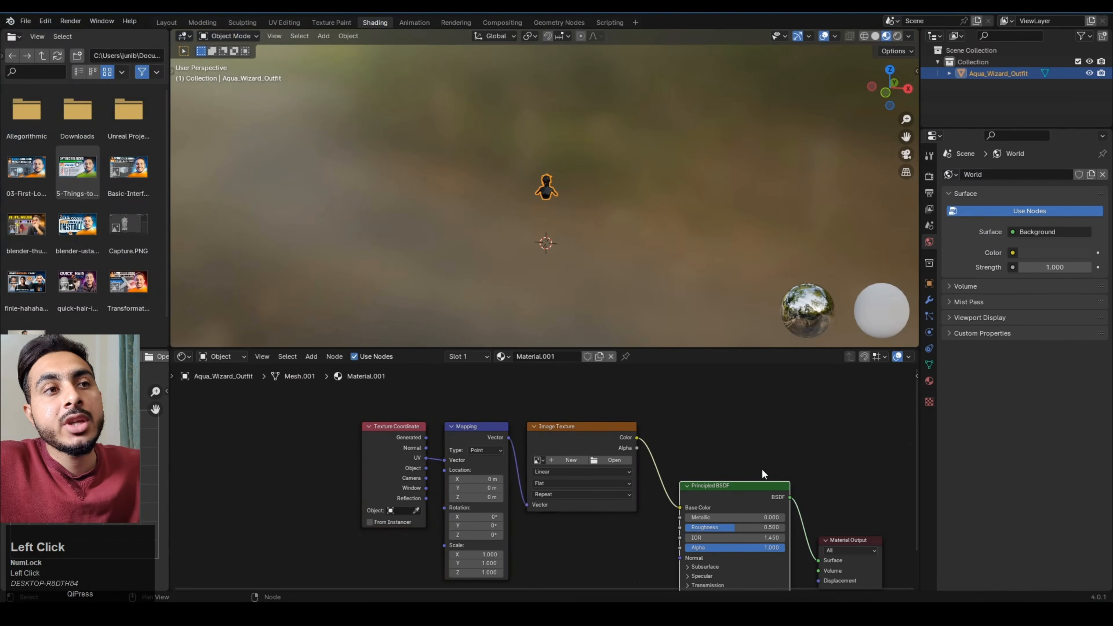
drag(731, 489, 736, 487)
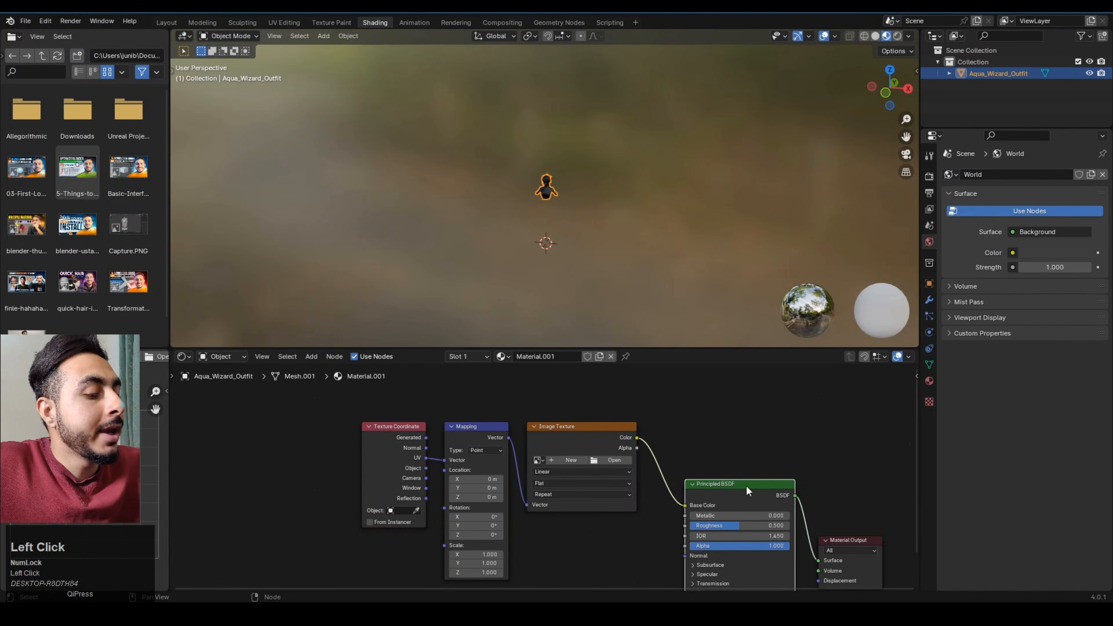
click(589, 444)
drag(287, 390, 578, 451)
scroll(579, 451, up, 2)
mouse_move(581, 449)
middle_down()
mouse_move(596, 450)
mouse_move(571, 463)
middle_up()
scroll(570, 463, up, 3)
scroll(571, 467, up, 3)
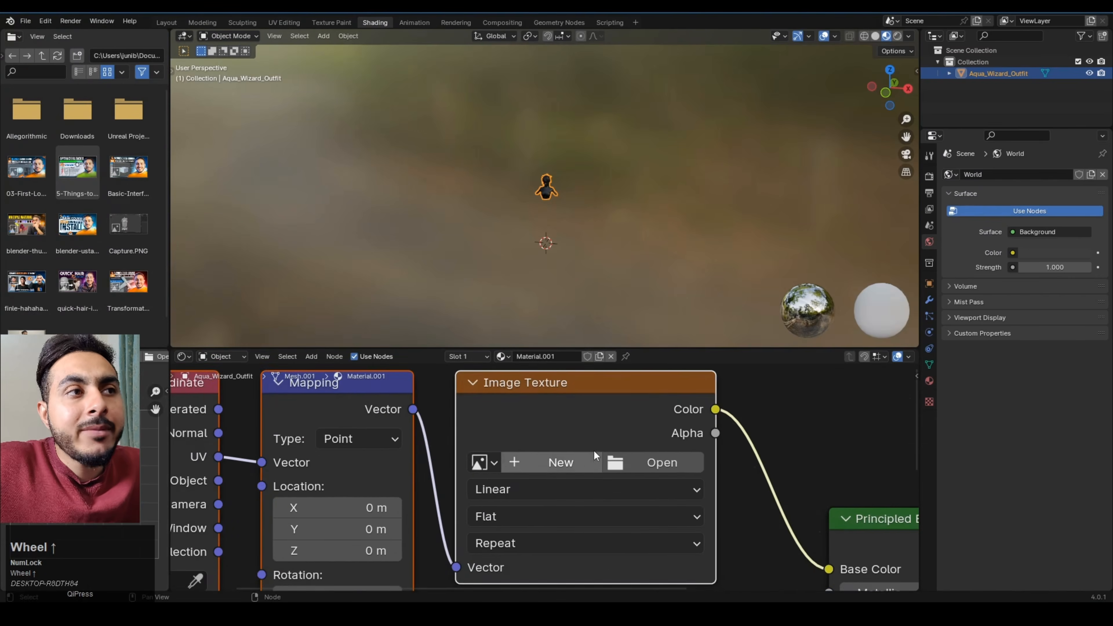
click(589, 457)
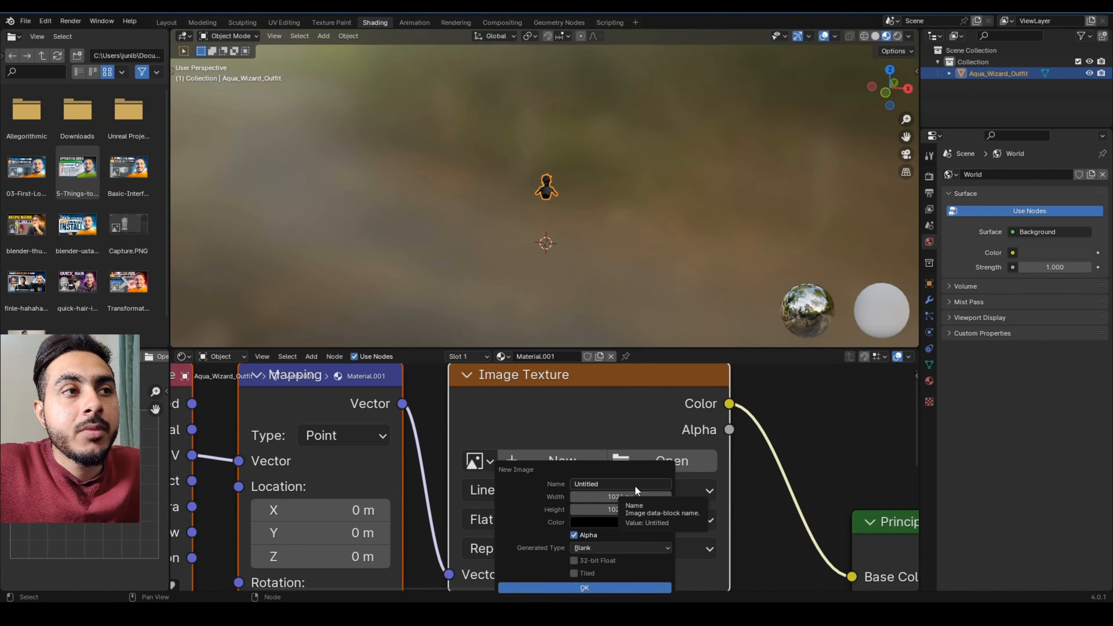
- Set the new image's width to 1024 px
drag(614, 496, 626, 497)
key(ctrl+z)
click(619, 497)
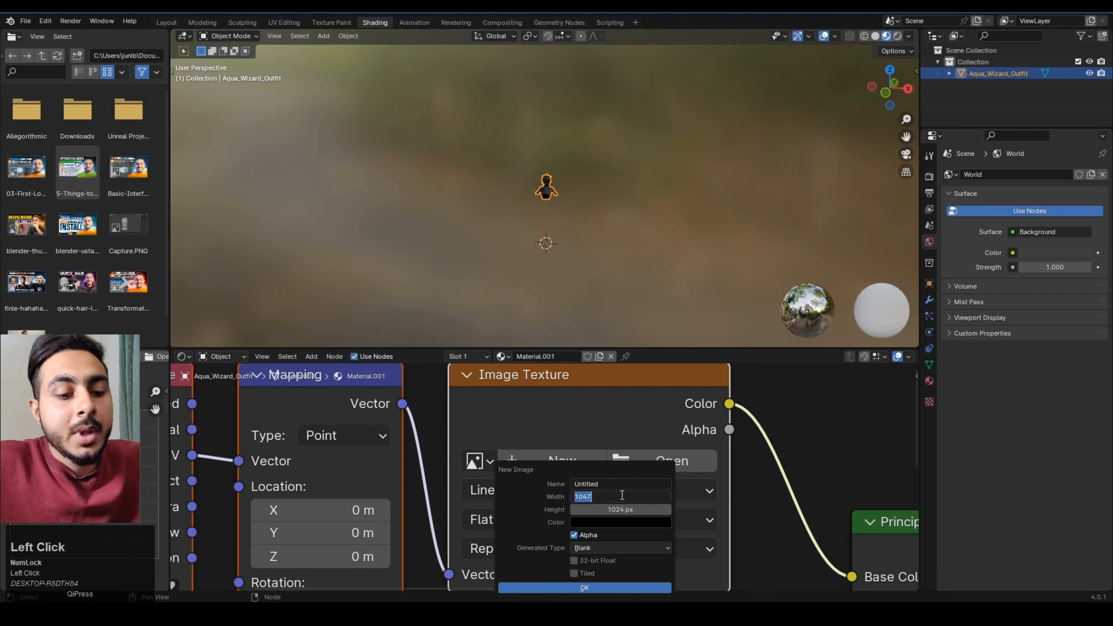
text(10)
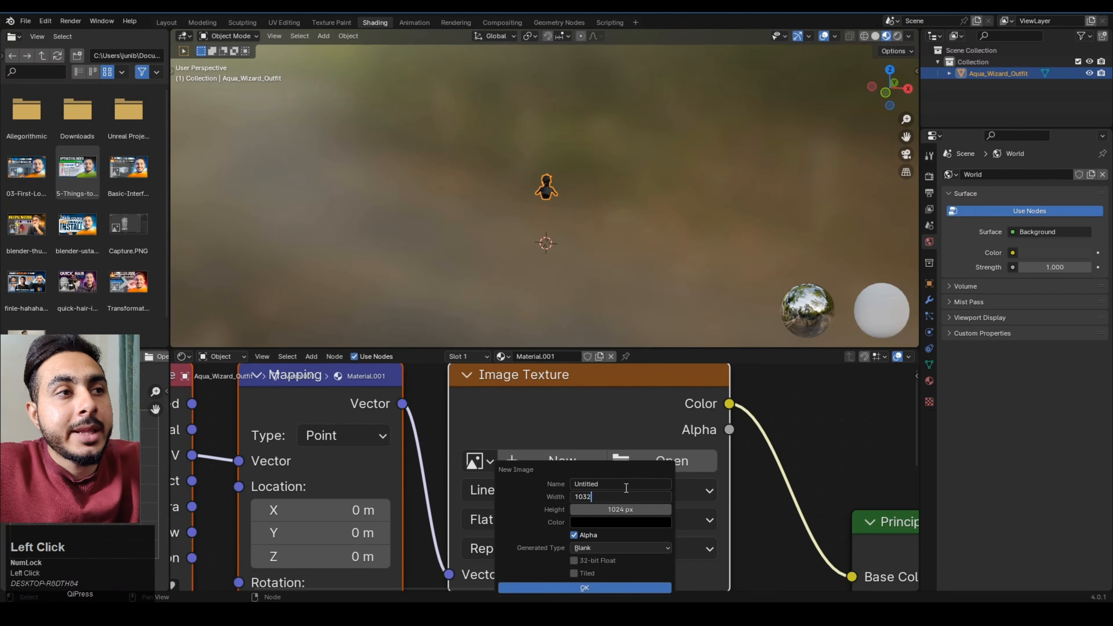
text(24)
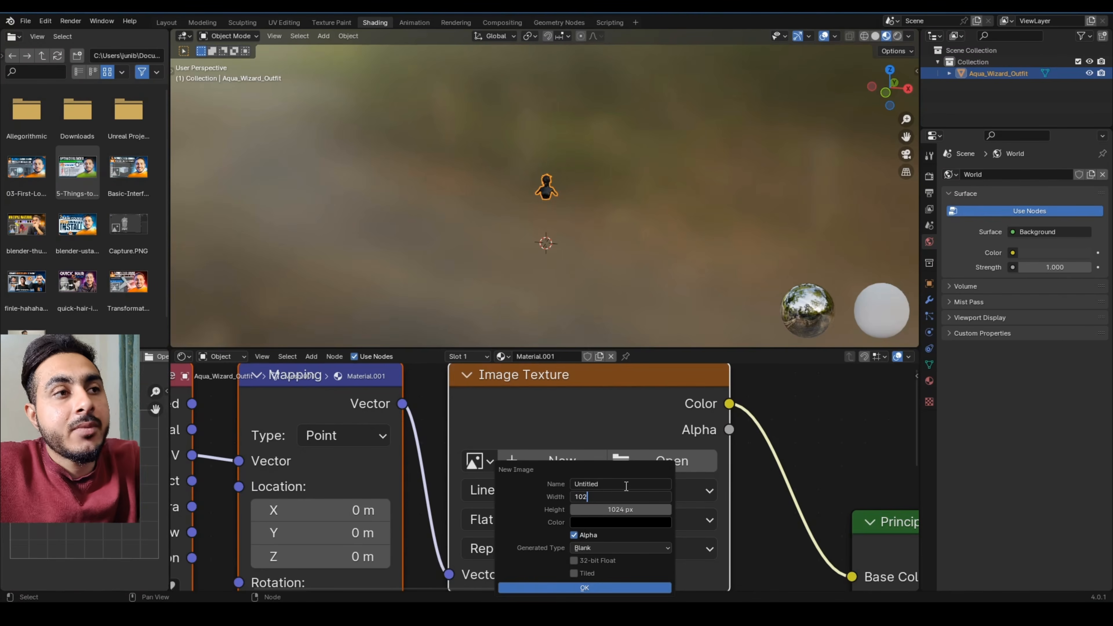
key(Return)
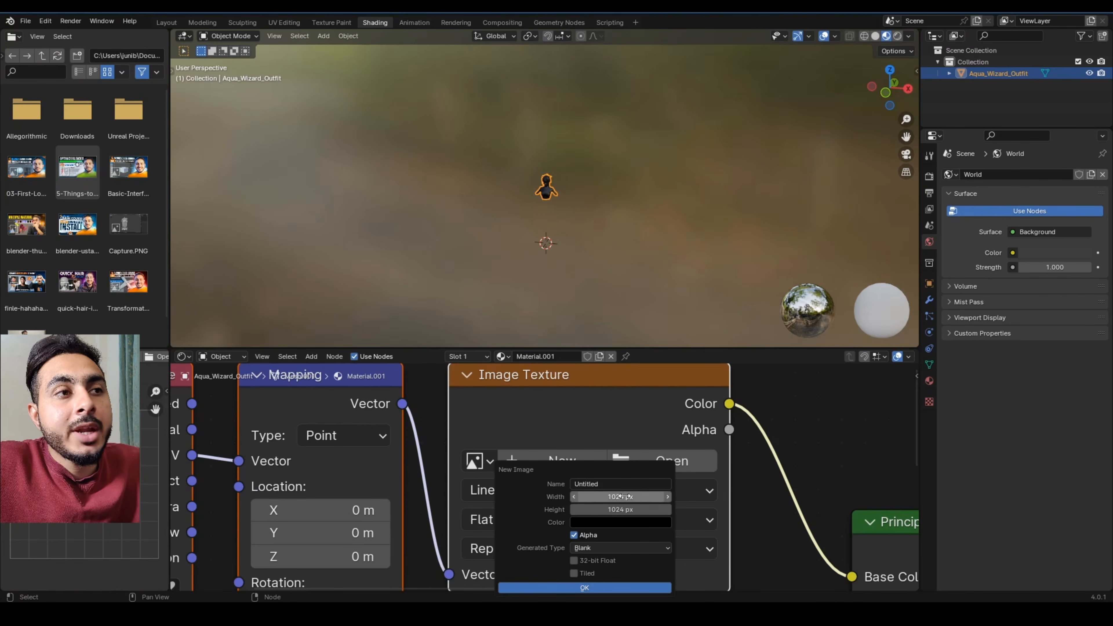
click(622, 498)
right_click(553, 508)
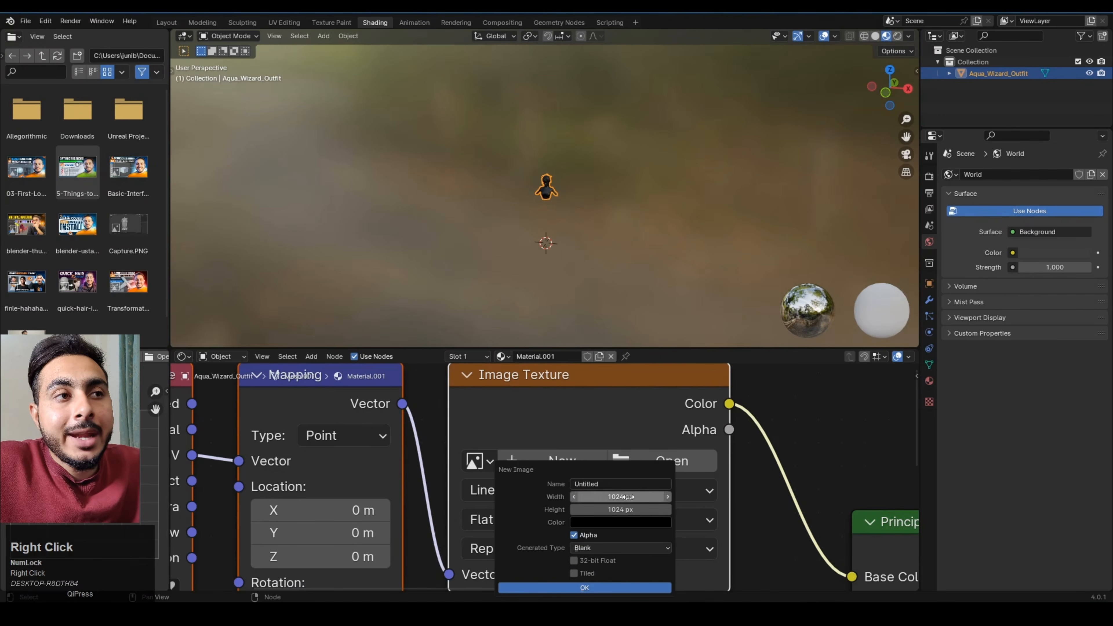
- Double the new image's width and height together by entering 1024*2 for both
mouse_move(623, 497)
mouse_down()
mouse_move(622, 509)
mouse_move(626, 492)
mouse_up()
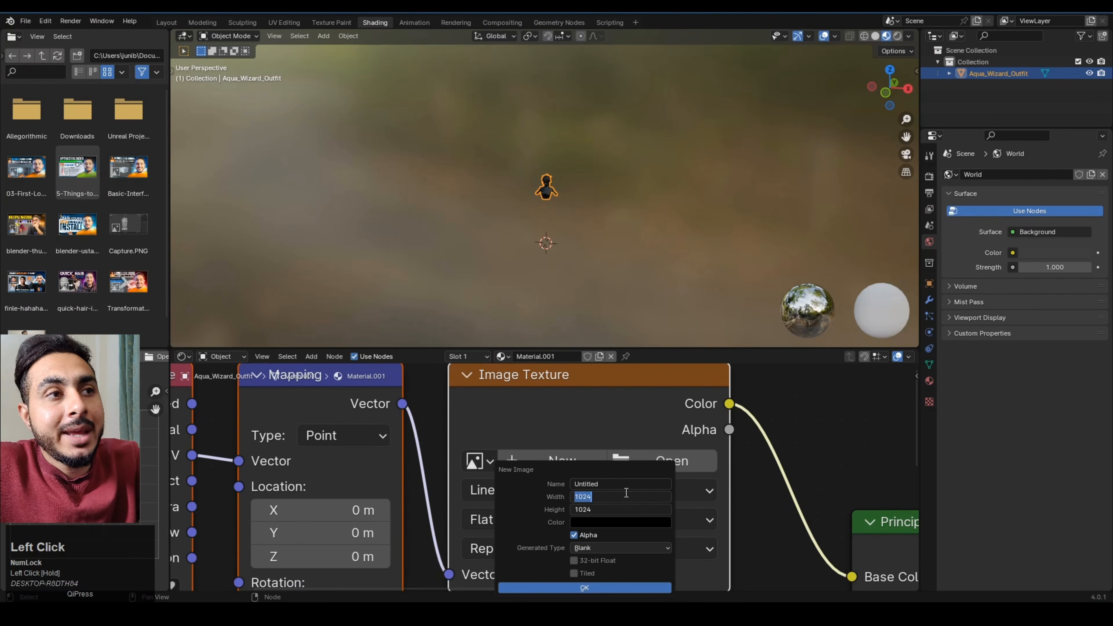
key(Right)
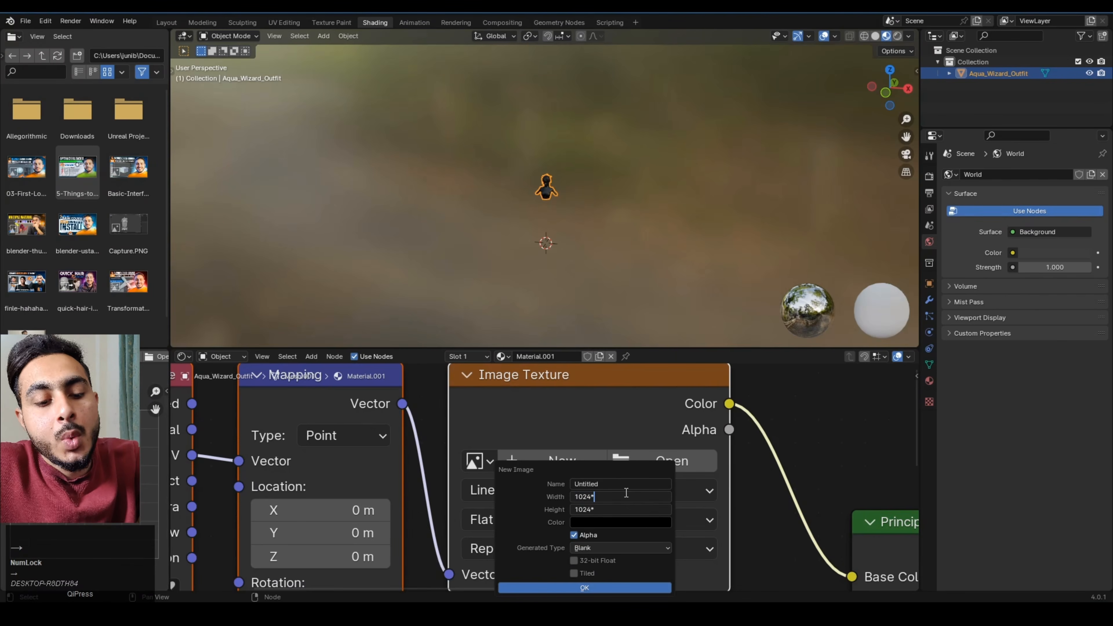
text(*2)
key(Return)
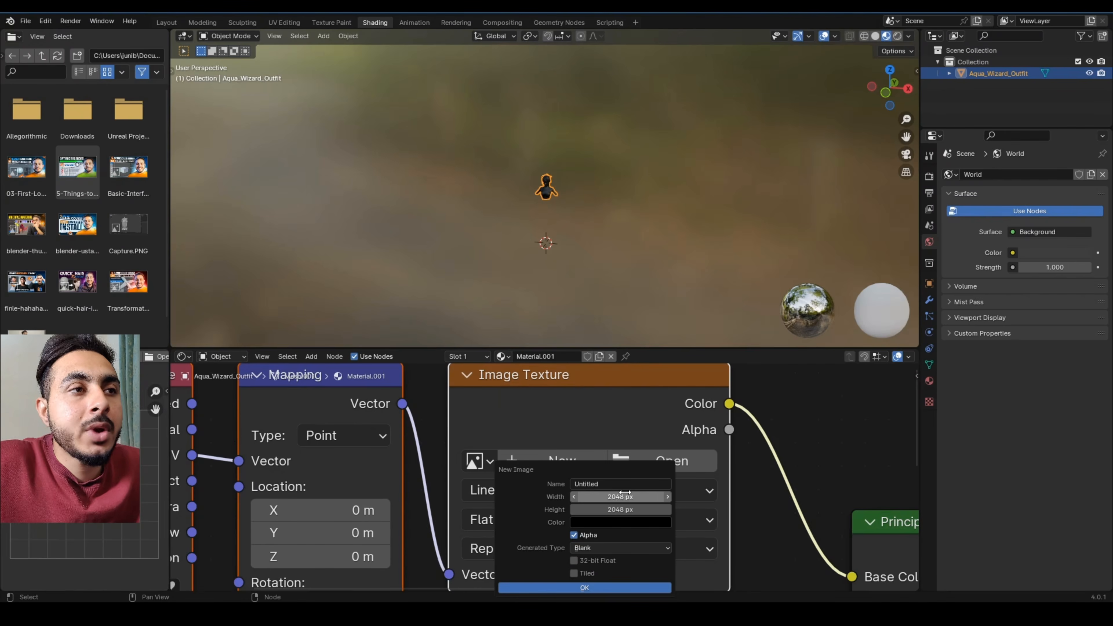
- Set the new image's width and height together to 1024 px
click(636, 496)
right_click(638, 493)
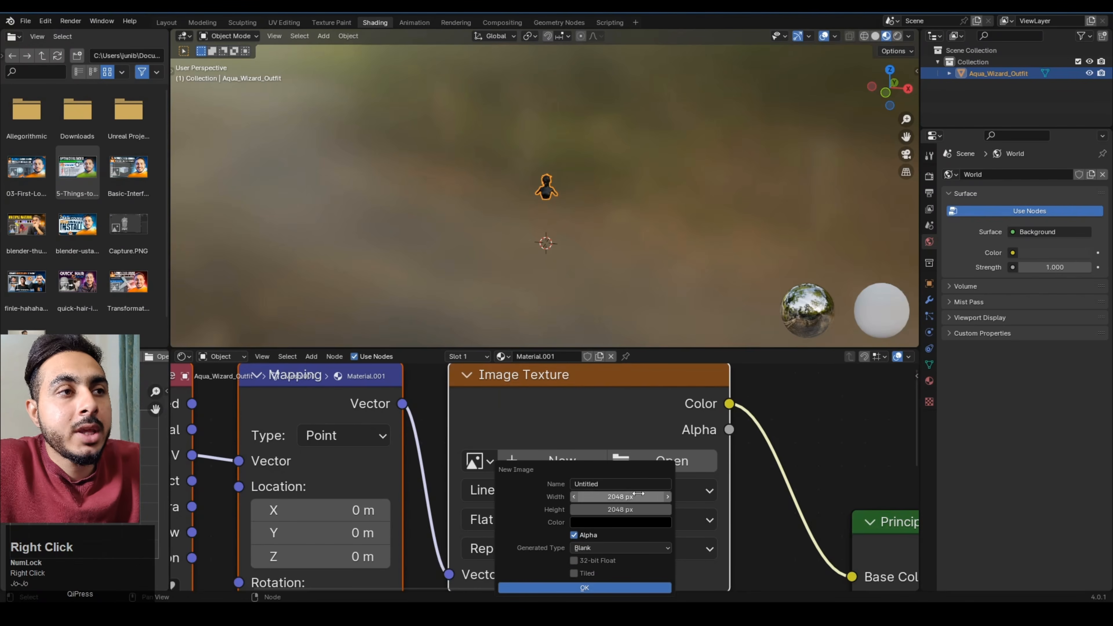
drag(638, 493, 633, 509)
text(10)
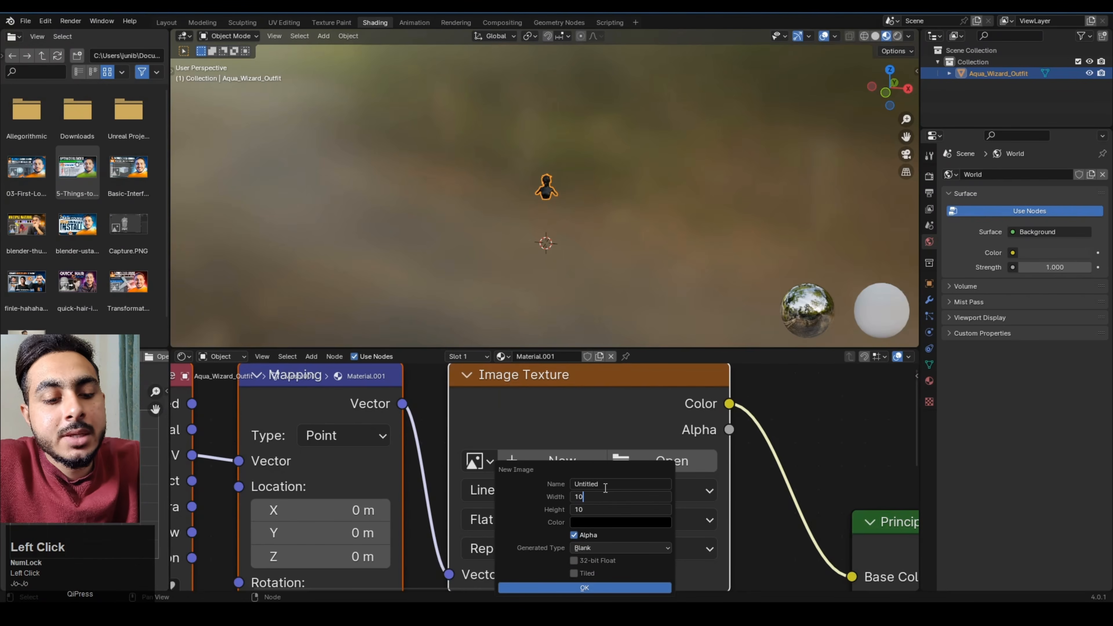
text(24)
key(Return)
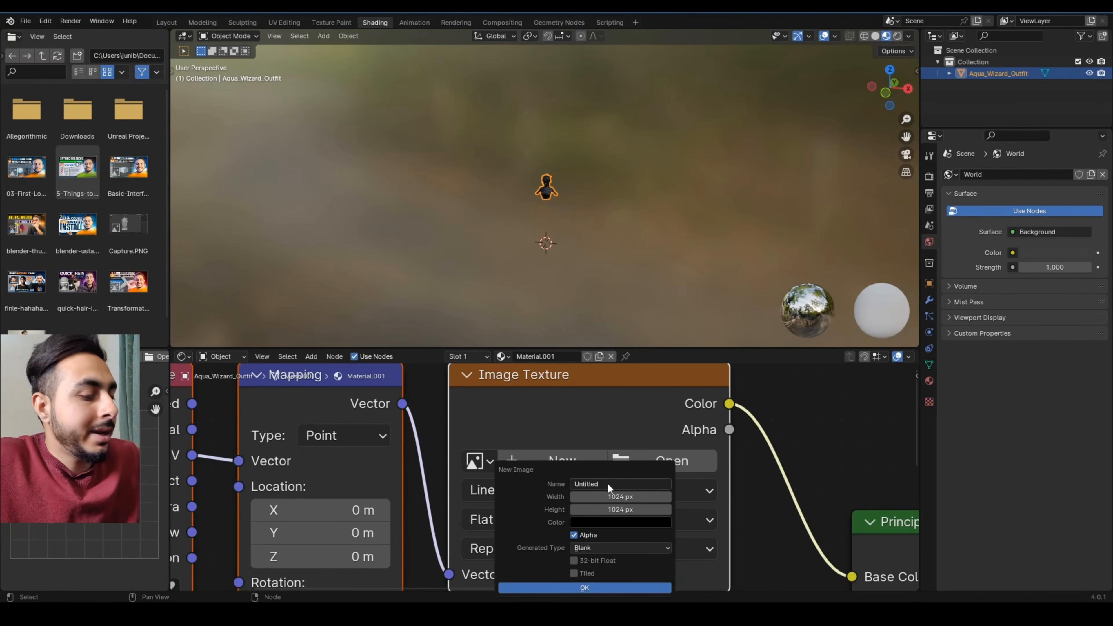
- Name the new image "Texture paint" and create it in the Image Texture node
click(608, 483)
text(T)
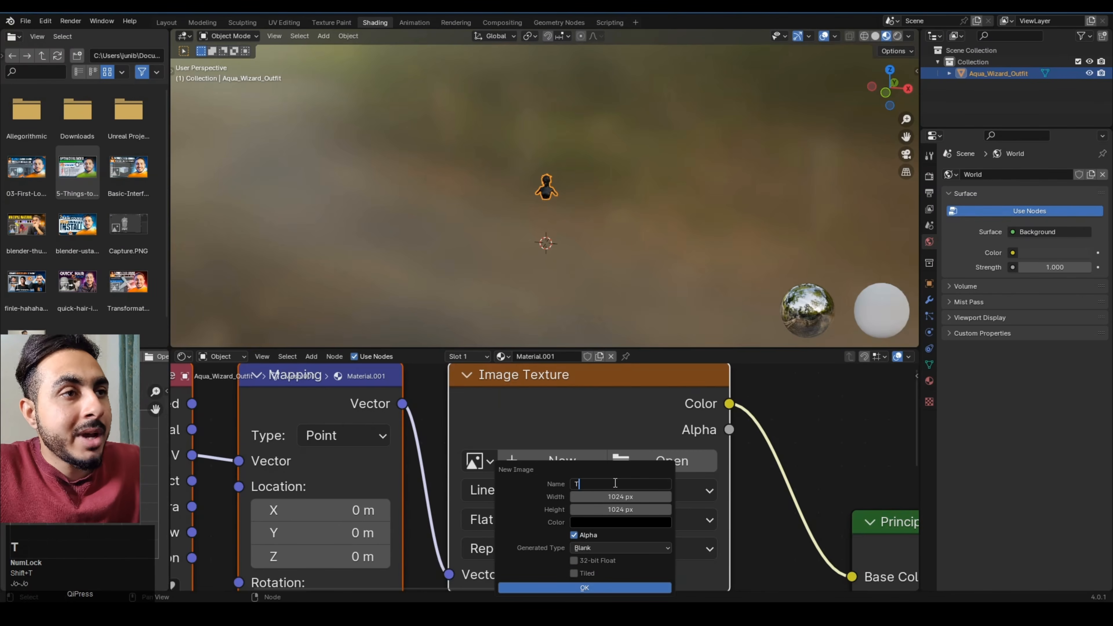
text(extur)
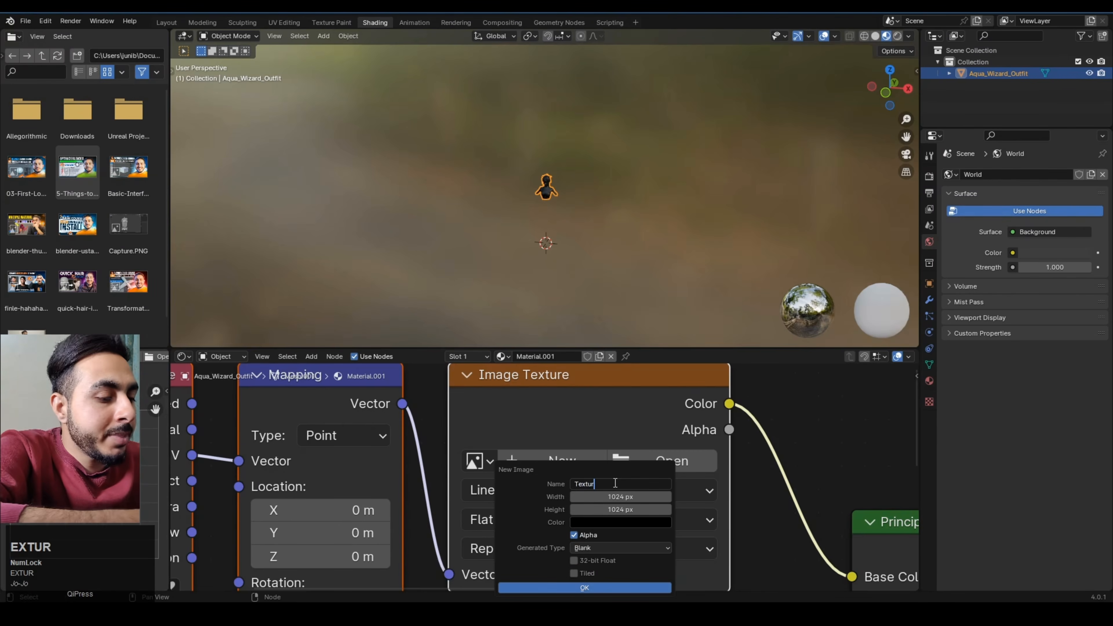
text(e paint)
key(Return)
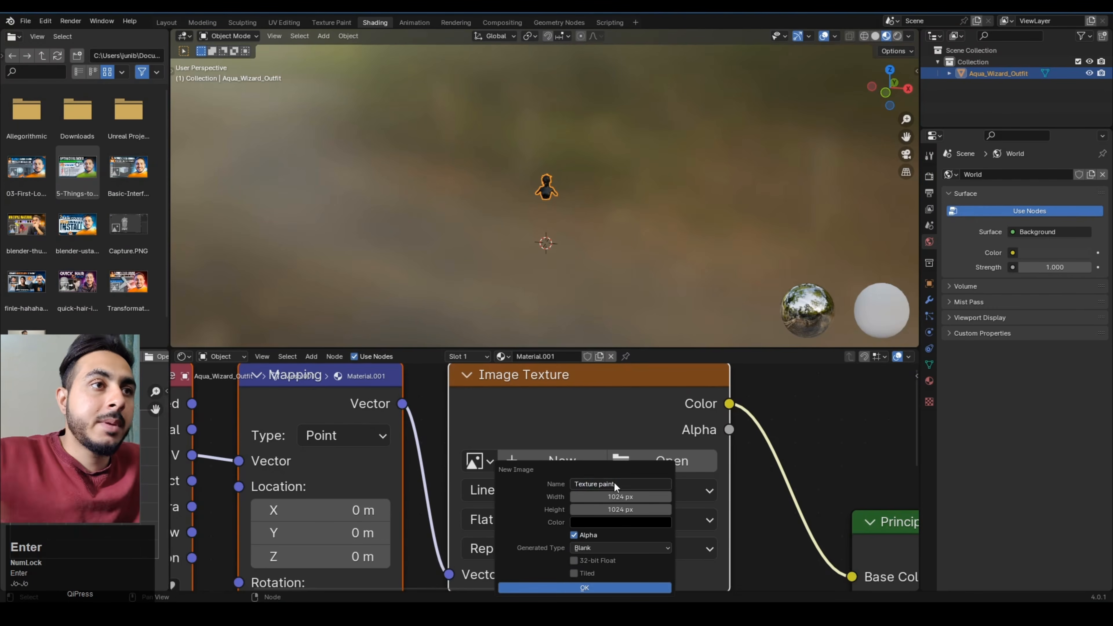
click(659, 409)
- Examine how the bust and its node setup look with the new image texture applied
scroll(719, 439, down, 1)
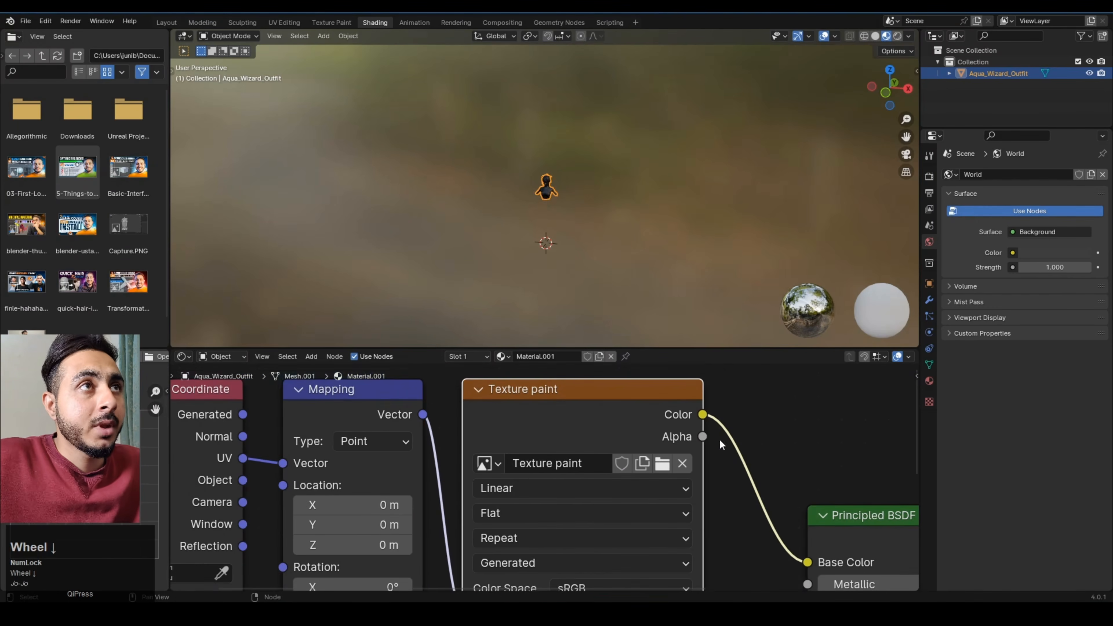
scroll(548, 215, up, 4)
middle_drag(572, 202, 585, 190)
scroll(588, 192, up, 3)
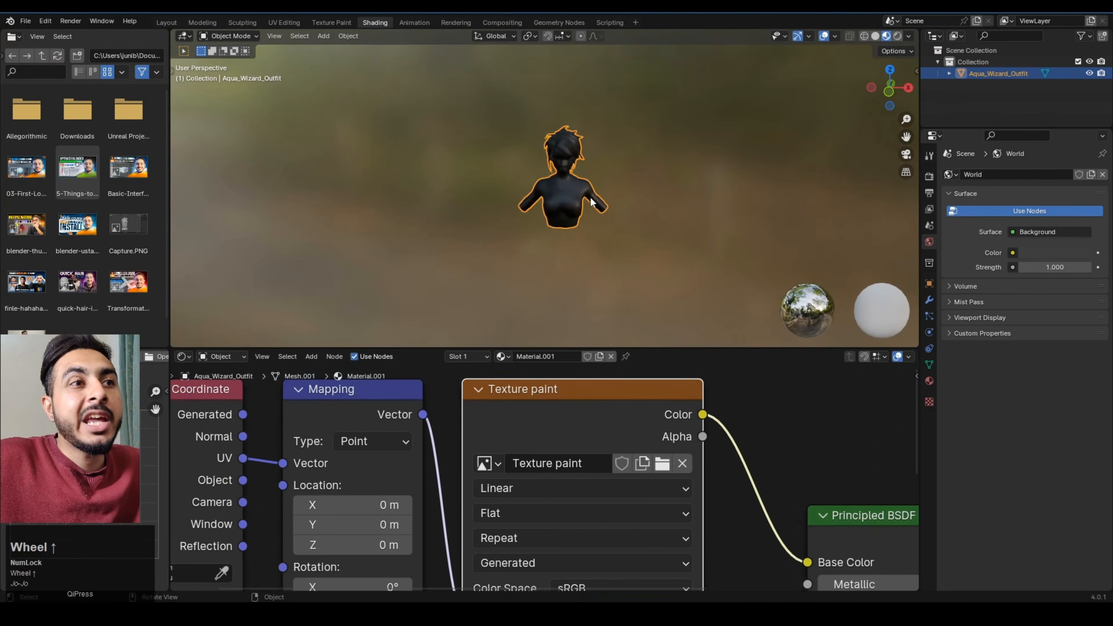
scroll(642, 509, down, 1)
scroll(637, 494, down, 1)
drag(530, 418, 545, 410)
scroll(610, 250, up, 4)
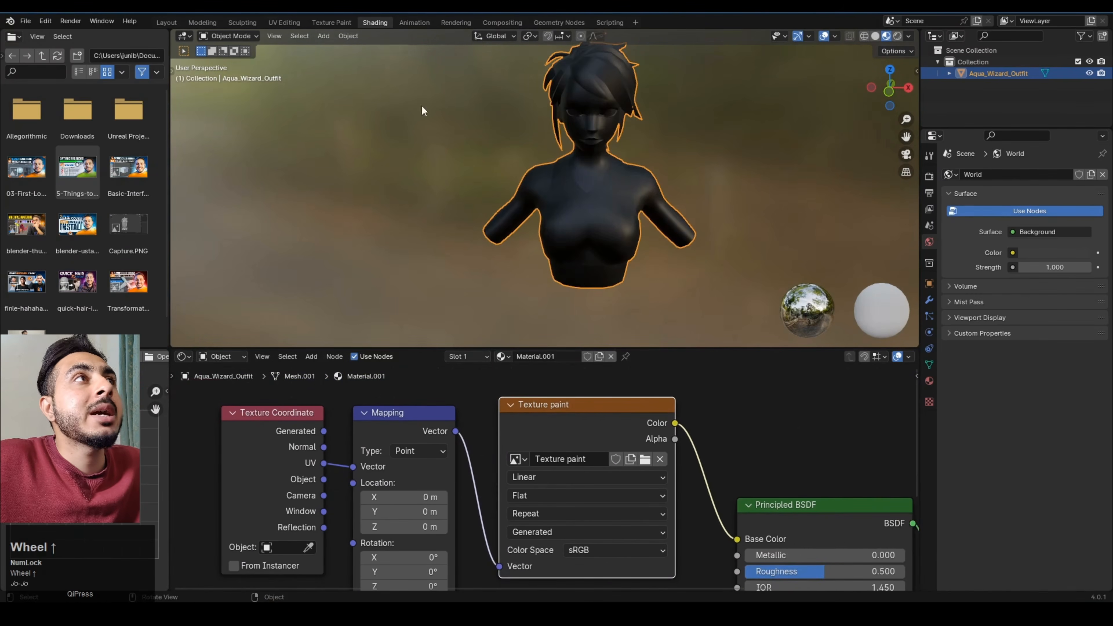
- Switch to the Texture Paint workspace and show the bust in front view
click(331, 22)
middle_drag(592, 229, 695, 259)
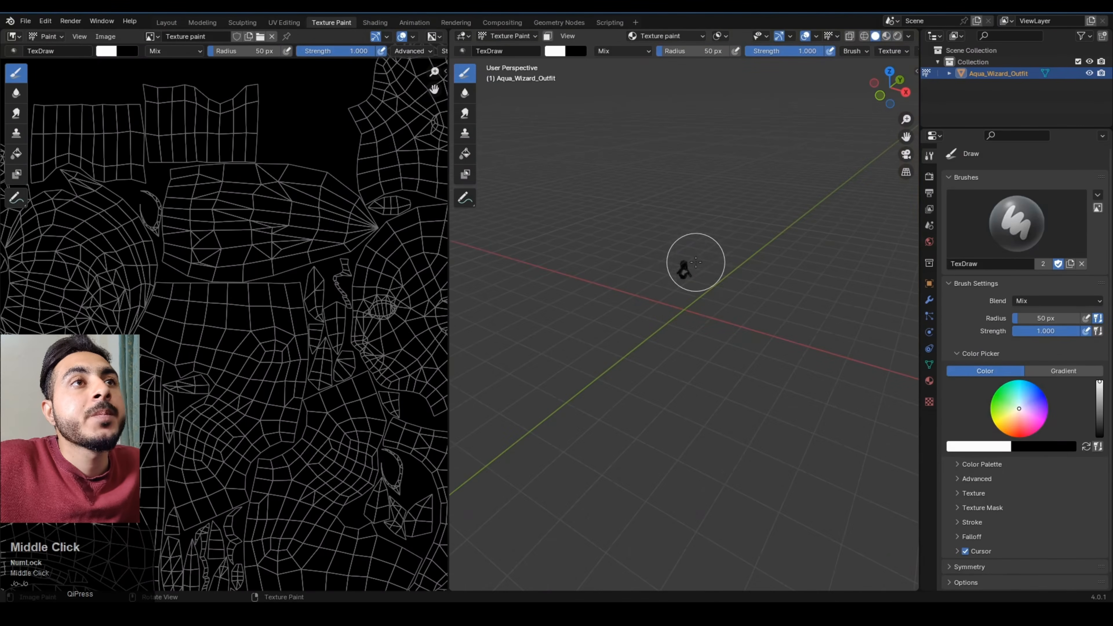
scroll(686, 243, up, 4)
middle_drag(696, 221, 703, 280)
scroll(733, 279, up, 6)
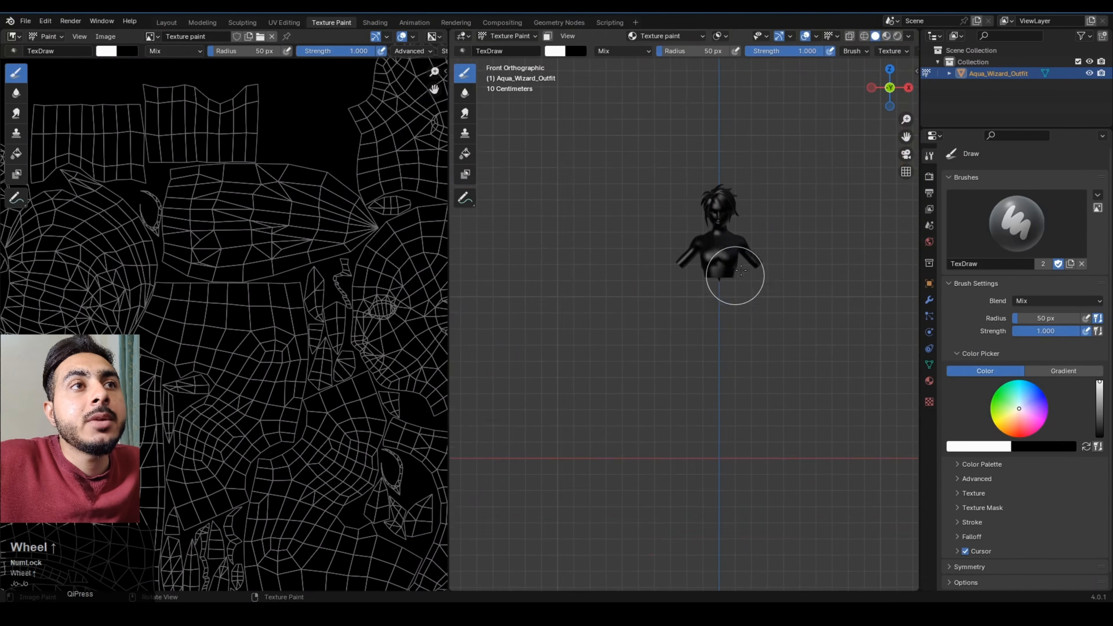
- Try a white brush stroke across the bust's chest and undo it
scroll(704, 353, up, 2)
mouse_move(705, 380)
mouse_down()
mouse_move(720, 410)
mouse_move(801, 324)
mouse_up()
key(ctrl+z)
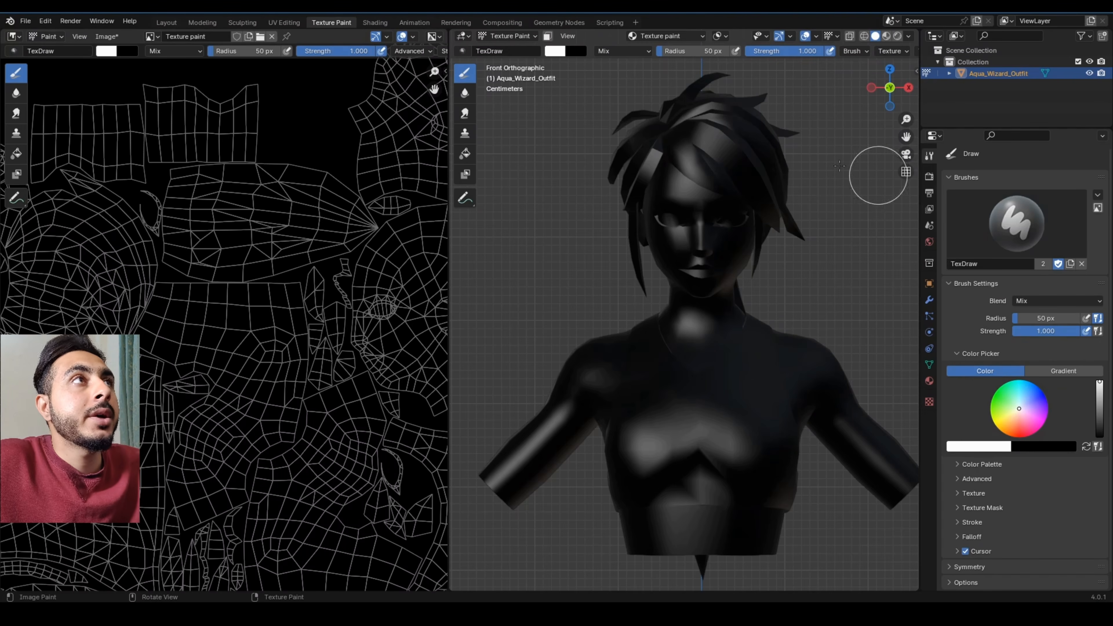
- Return to the Shading workspace and shift the Texture paint image node slightly away from the Mapping node
click(375, 23)
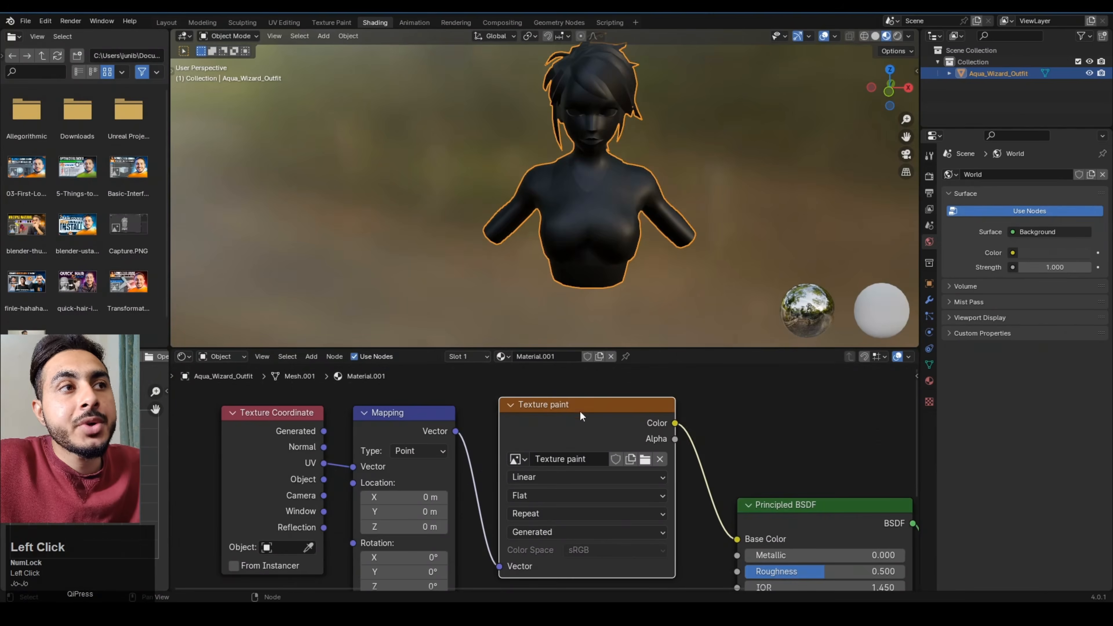
drag(579, 409, 594, 404)
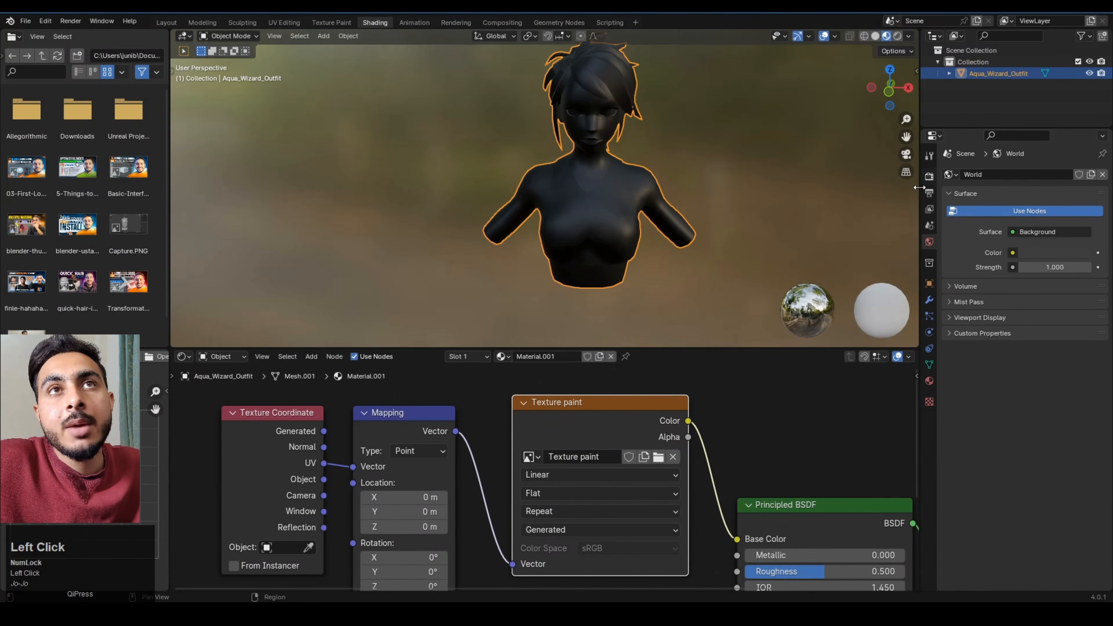
- Set the render engine to Cycles with GPU Compute as the device
click(929, 176)
click(1052, 174)
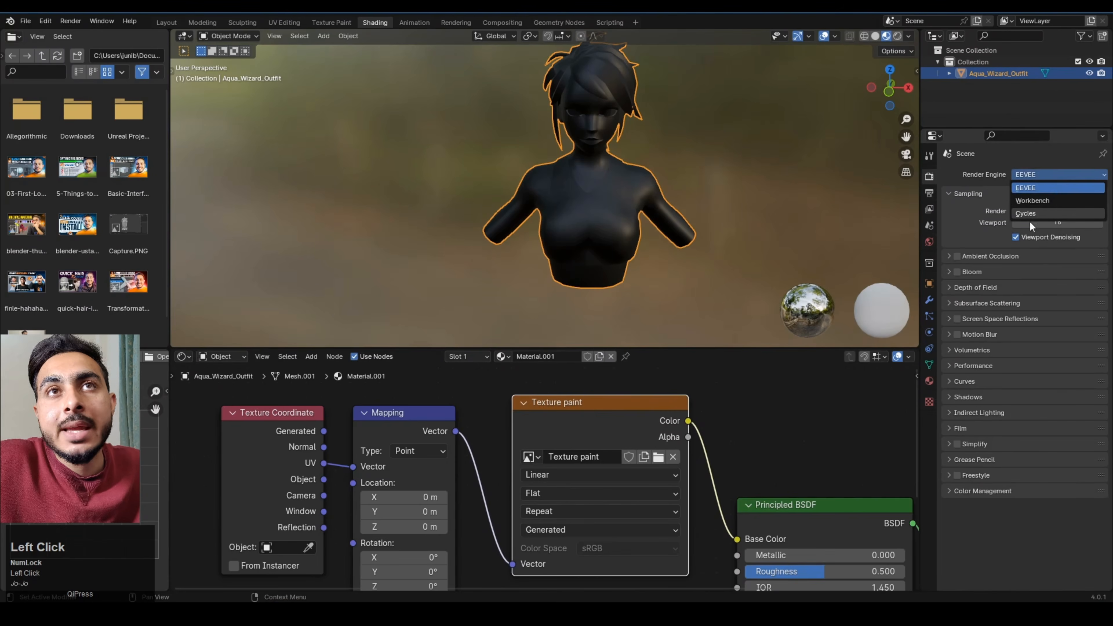
click(1042, 214)
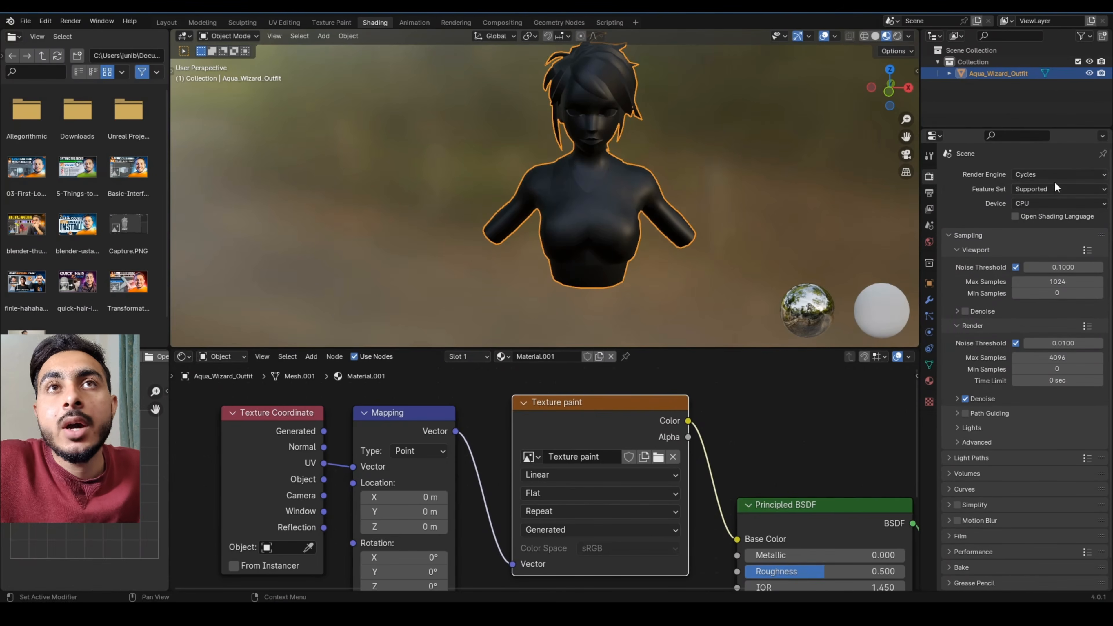
click(1045, 203)
click(1048, 231)
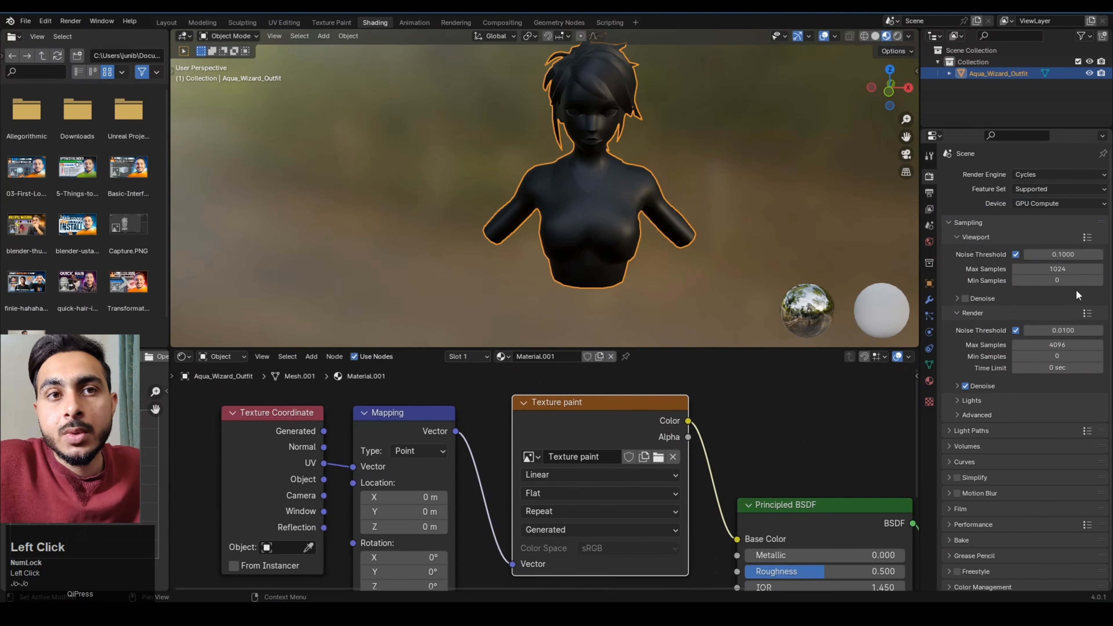
- Bake an Ambient Occlusion map of the bust into the selected Texture paint image
scroll(988, 537, down, 1)
click(971, 534)
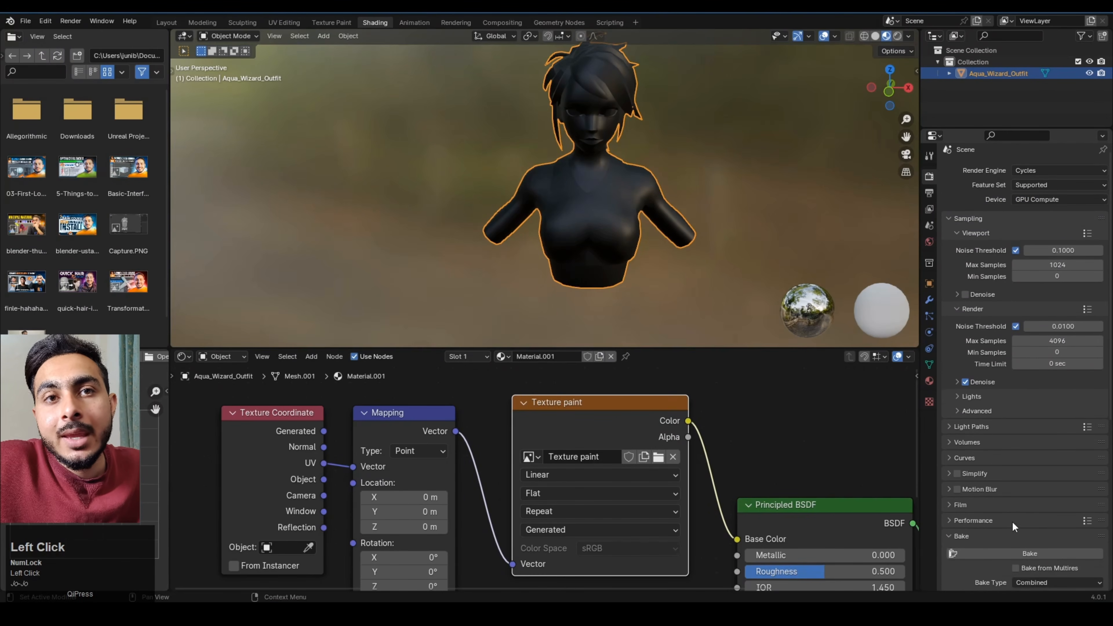
scroll(1025, 513, down, 5)
click(1041, 489)
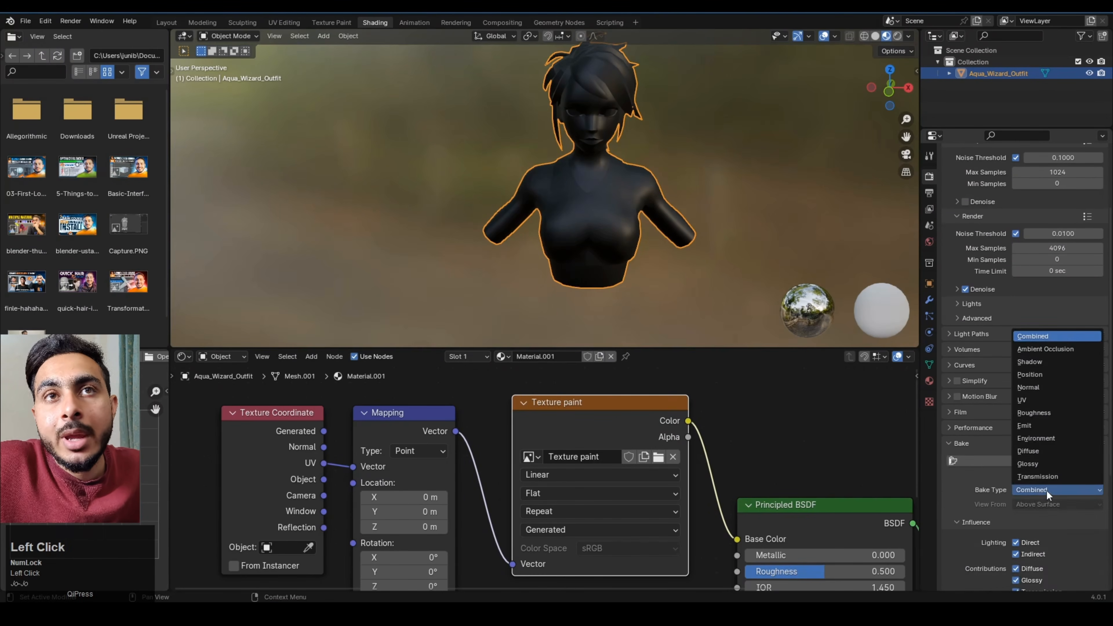
click(1056, 346)
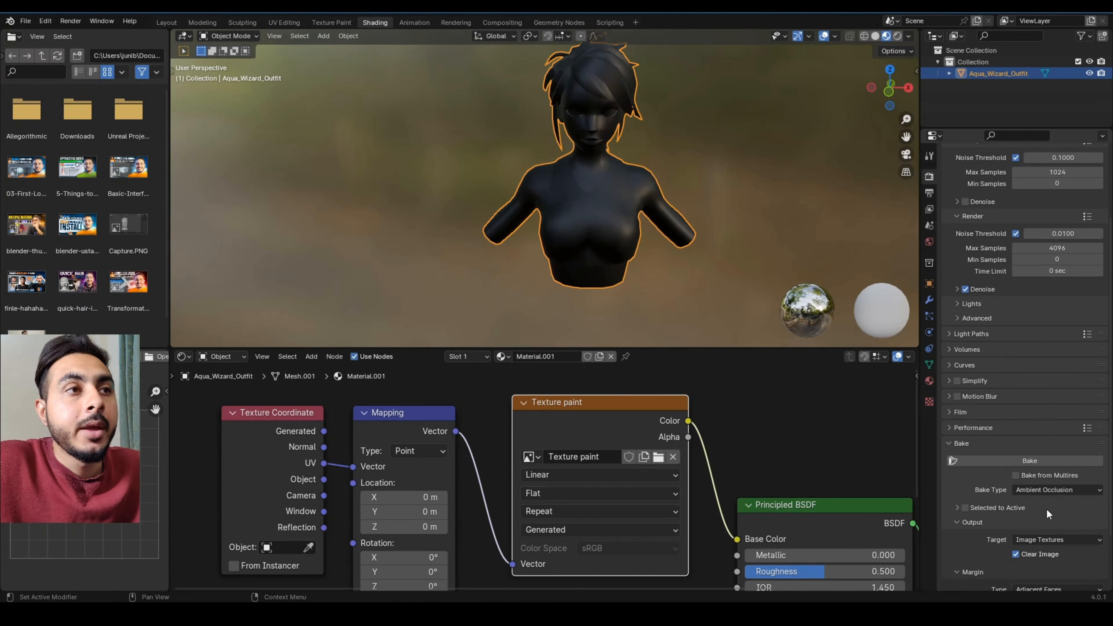
click(1020, 459)
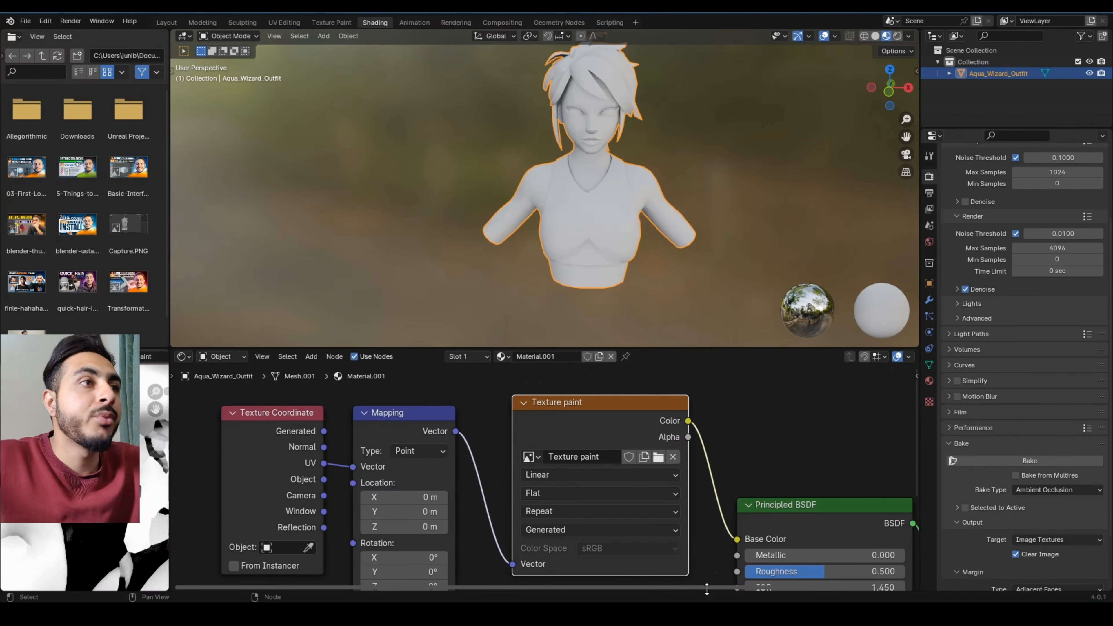
- Examine the baked shading on the bust's face, neck, hair and clothing from several angles
middle_drag(581, 258, 686, 239)
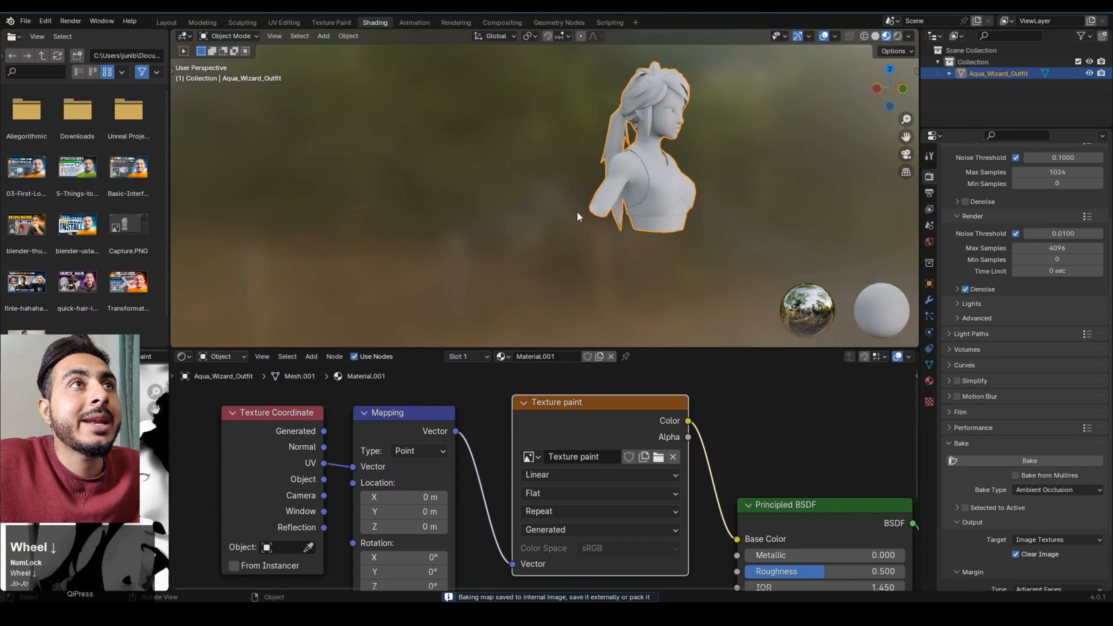
scroll(733, 143, up, 2)
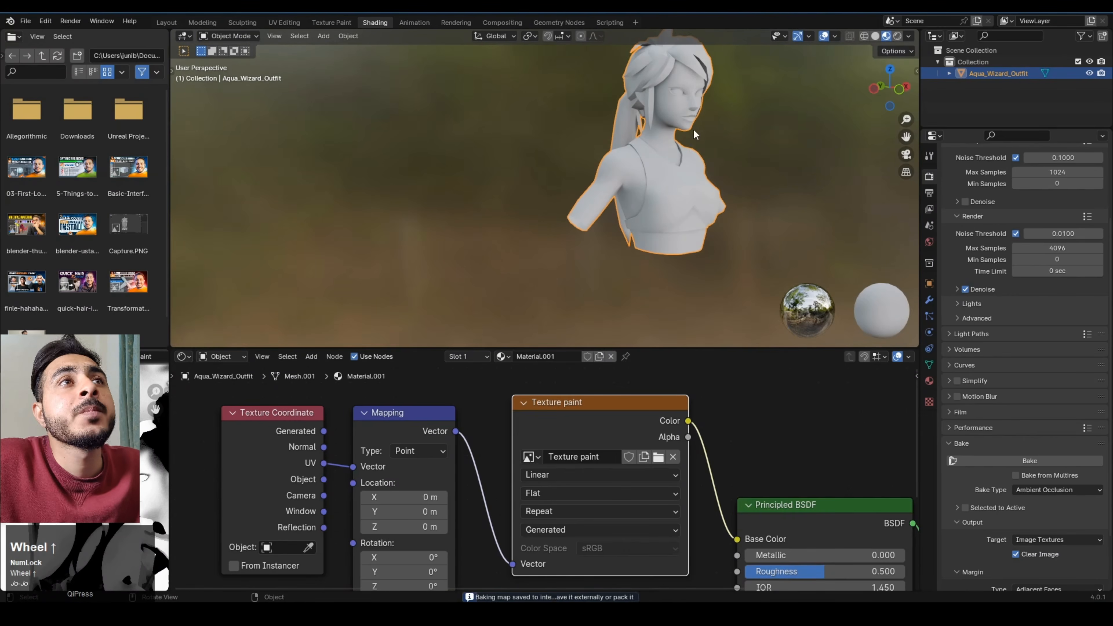
middle_drag(694, 129, 621, 136)
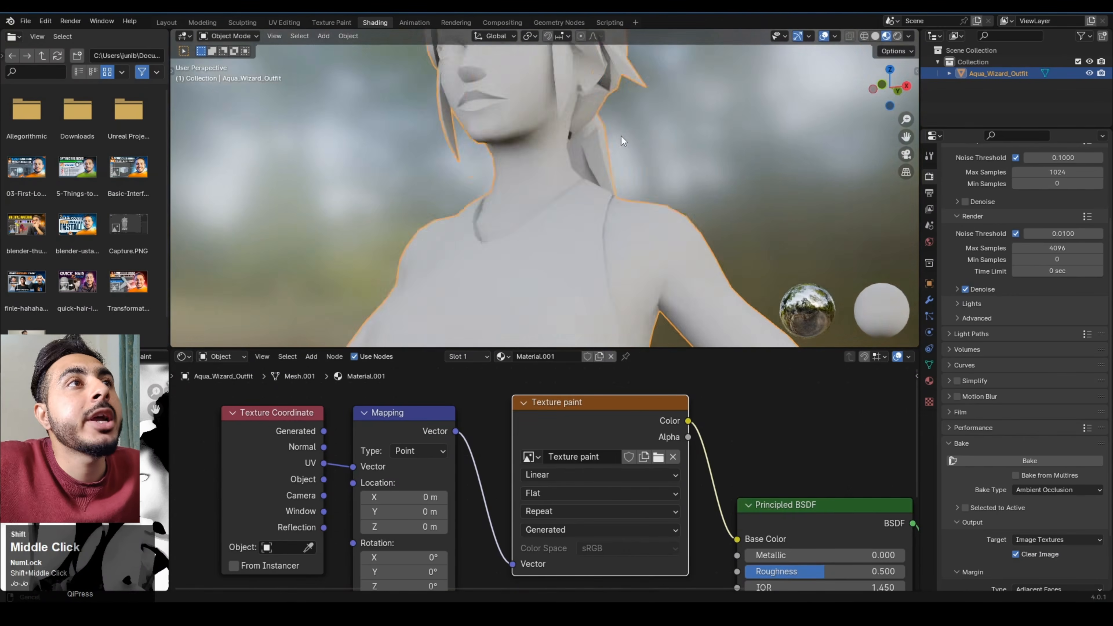
scroll(628, 176, down, 3)
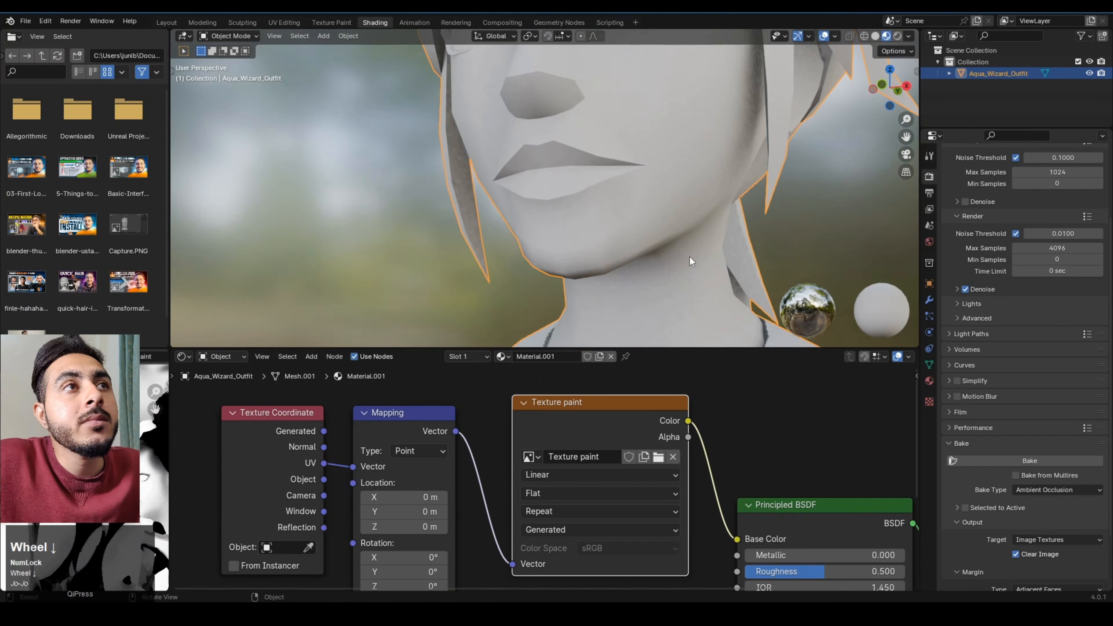
scroll(690, 256, down, 4)
middle_drag(666, 234, 645, 212)
scroll(537, 137, up, 4)
shift+middle_drag(538, 138, 572, 203)
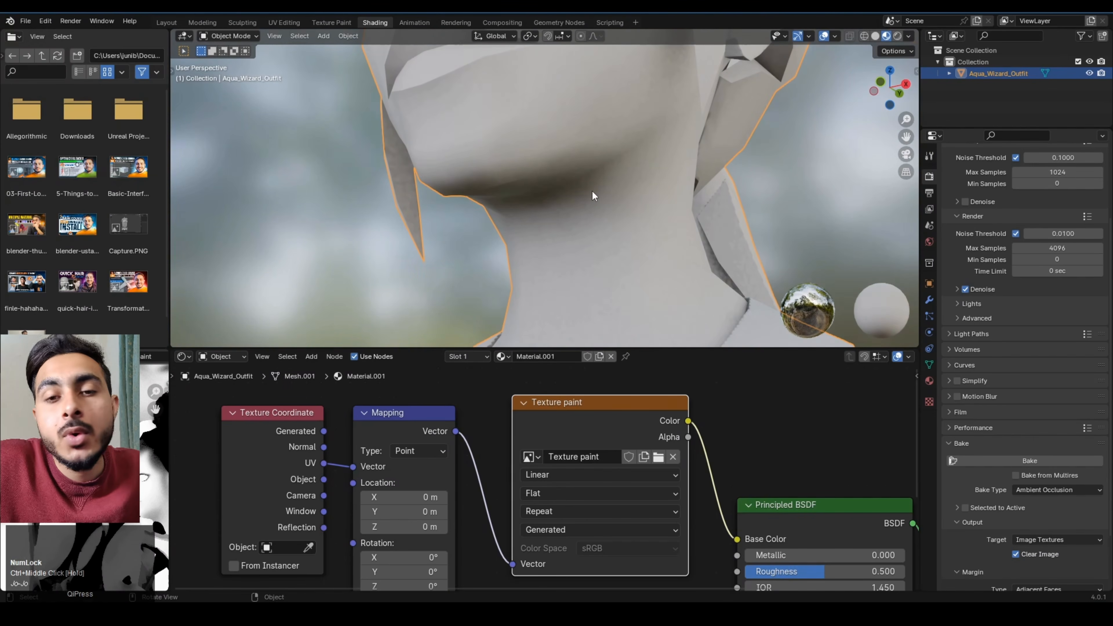
ctrl+middle_drag(608, 179, 649, 263)
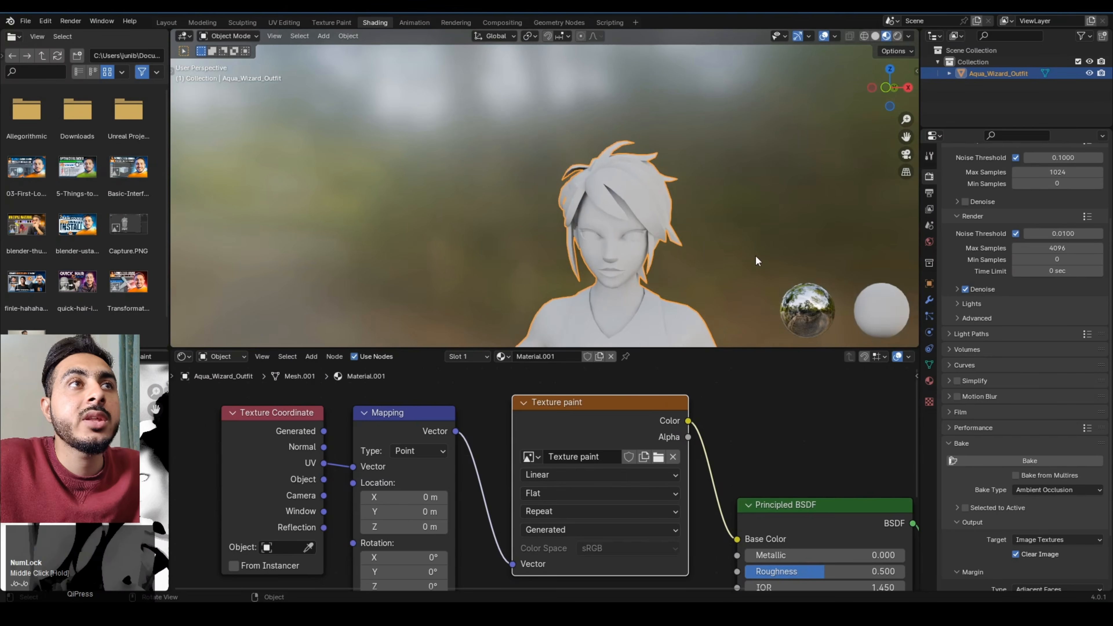
middle_drag(756, 258, 652, 249)
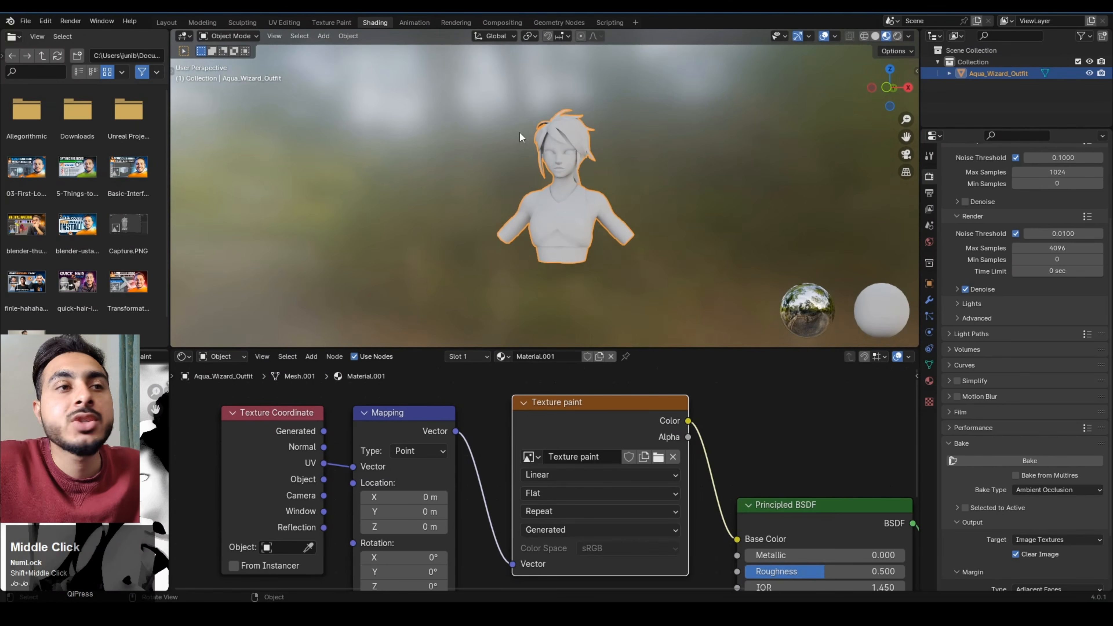
- Switch to the Texture Paint workspace and save the baked image to the Desktop as Texture paint.png
click(331, 23)
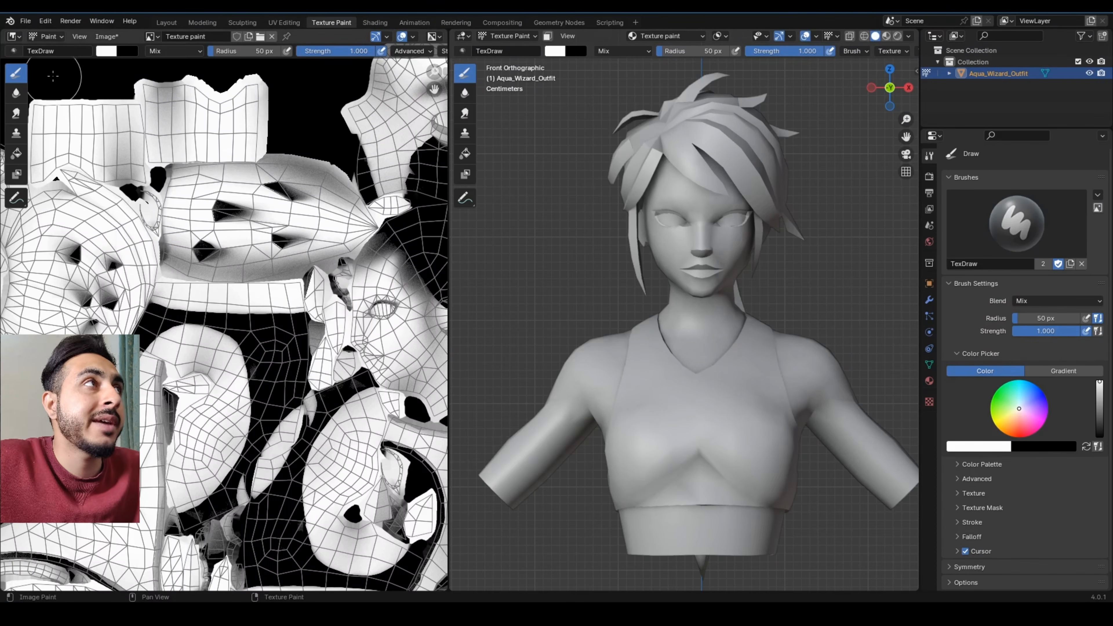
click(106, 37)
click(125, 167)
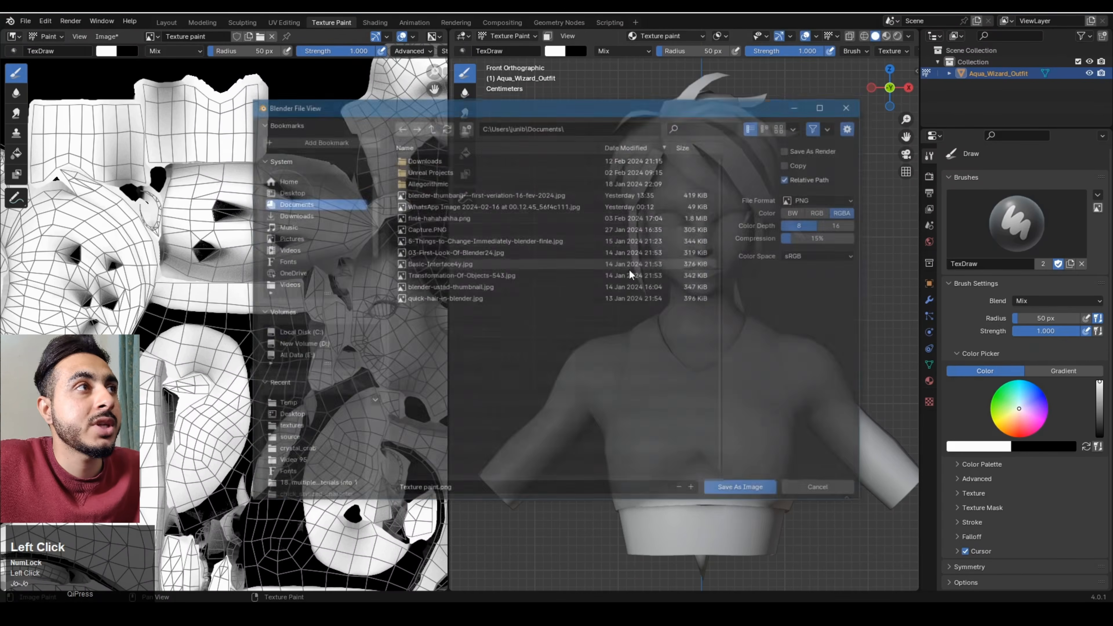
click(288, 192)
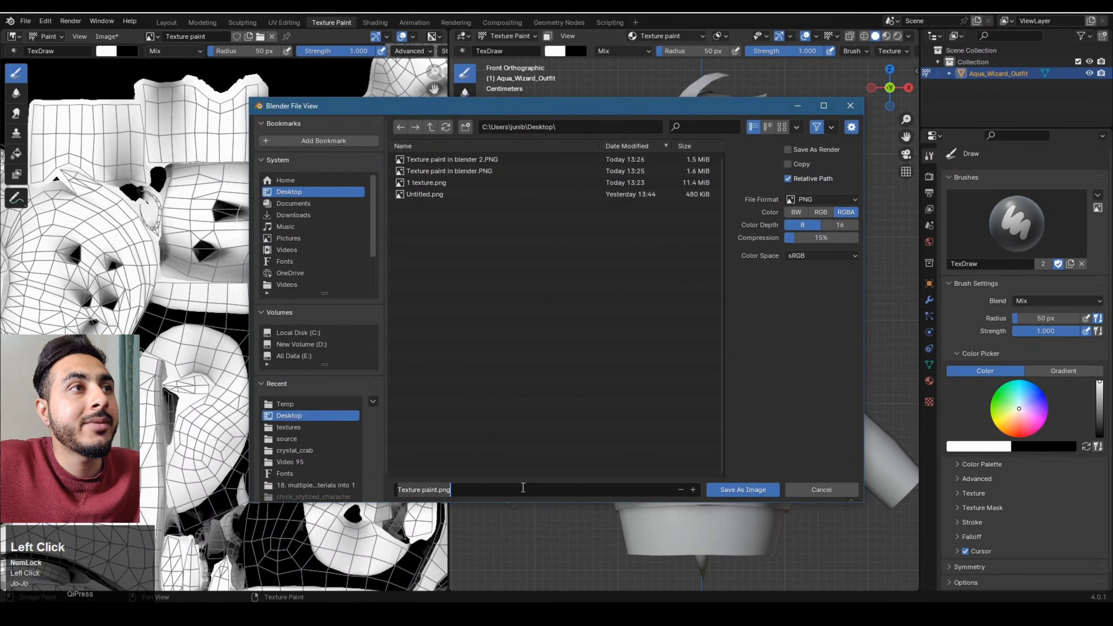
click(741, 489)
- Set the 3D viewport's solid shading to Flat lighting with Texture color
scroll(658, 307, down, 2)
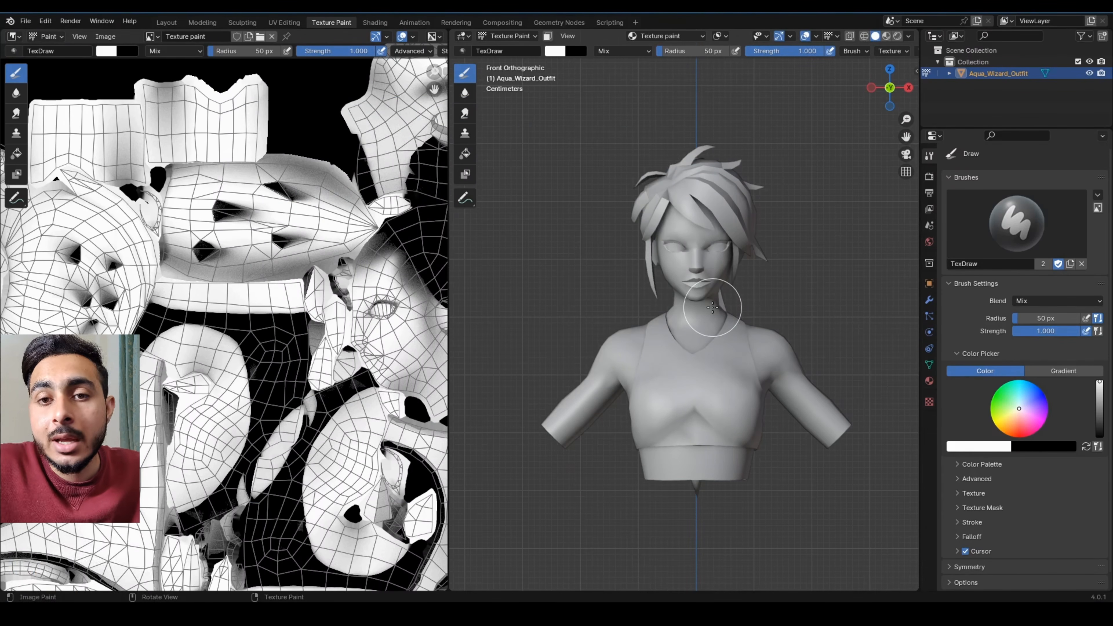
scroll(727, 311, up, 5)
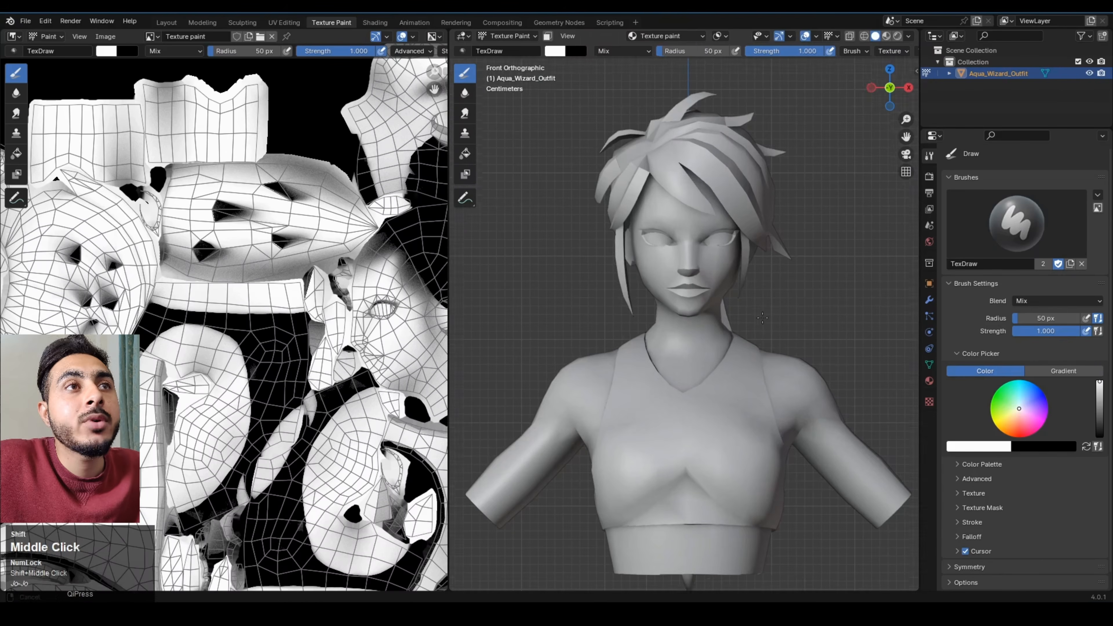
scroll(723, 285, down, 3)
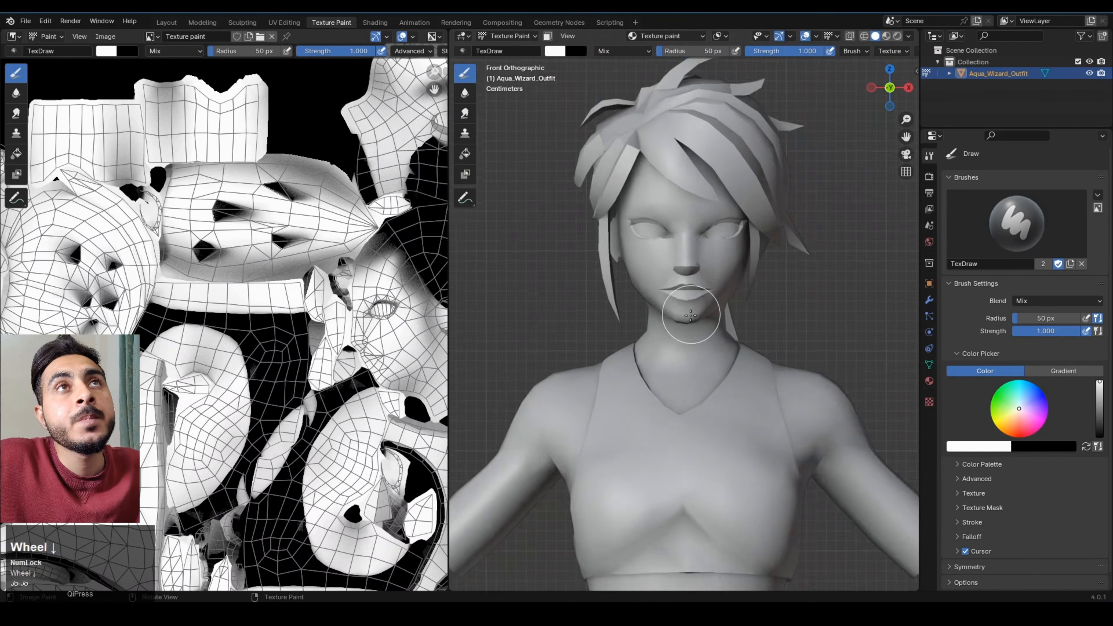
scroll(659, 348, up, 4)
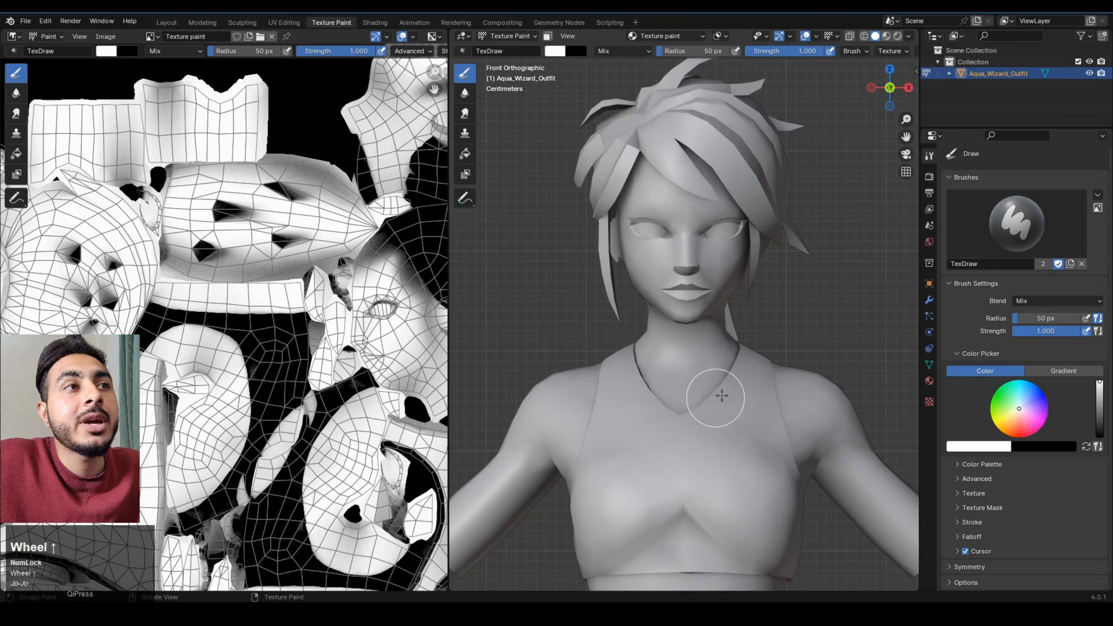
shift+middle_drag(716, 390, 684, 284)
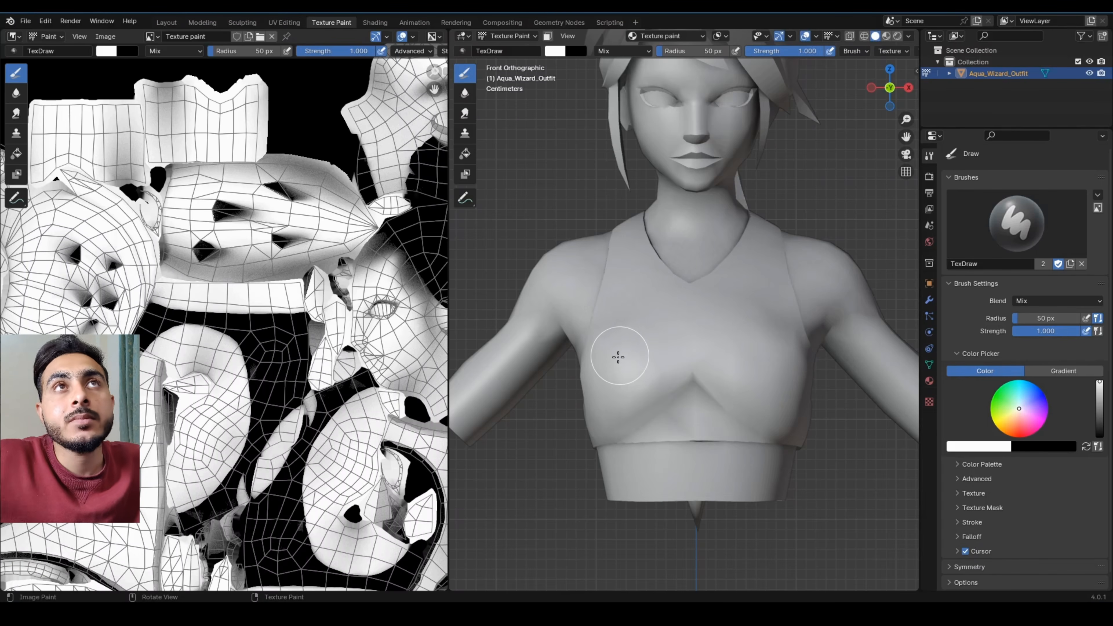
click(910, 36)
click(937, 92)
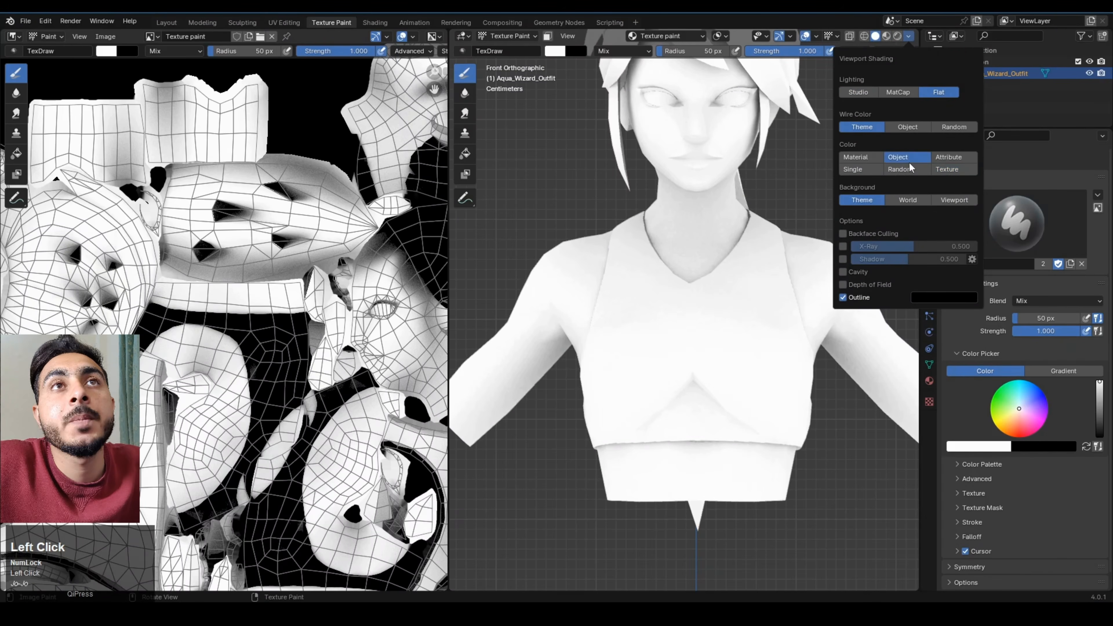
click(938, 169)
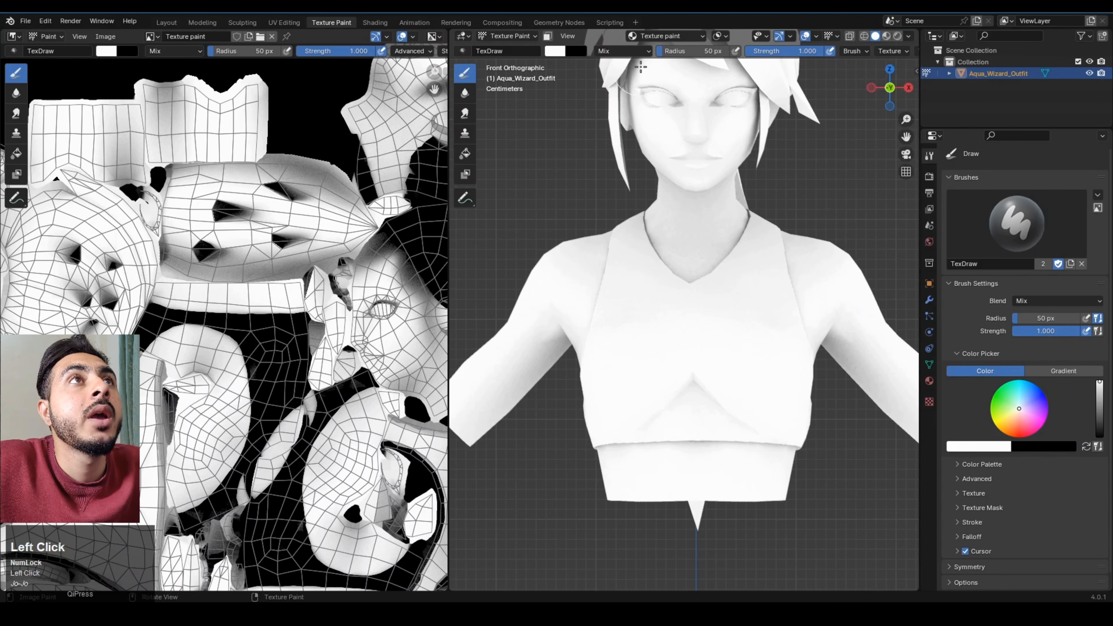
- Set the texture slot mode to Single Image and assign the Texture paint image as the canvas
click(649, 34)
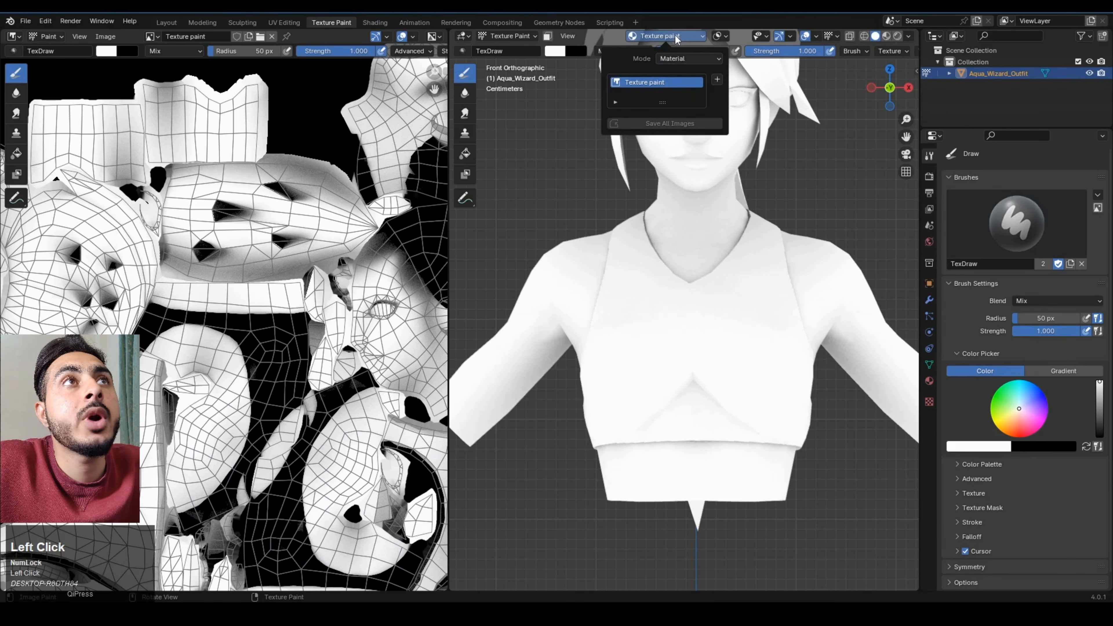
click(677, 59)
click(681, 84)
click(622, 82)
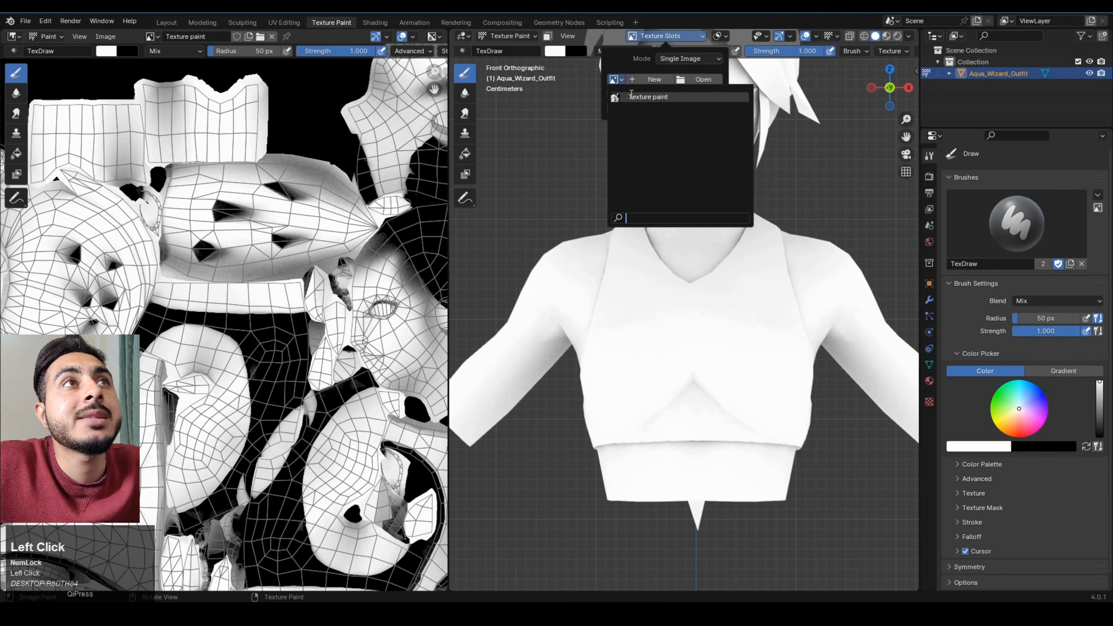
click(631, 98)
scroll(767, 229, down, 3)
scroll(723, 246, up, 3)
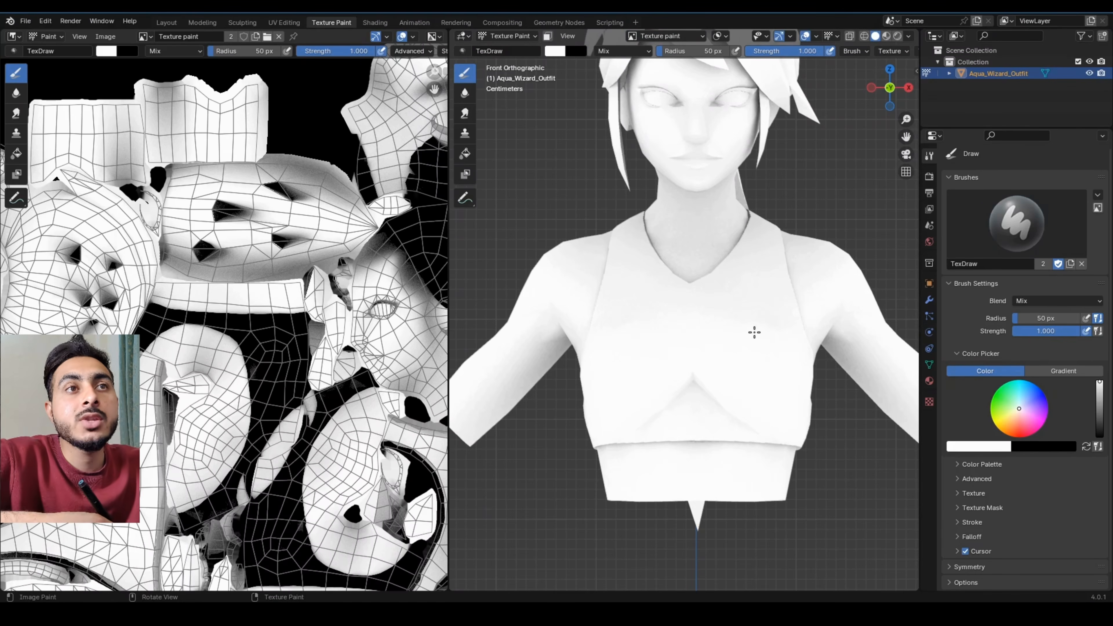
- Try a white brush stroke across the collar and a red one up the neck, undoing each
mouse_move(616, 246)
mouse_down()
mouse_move(678, 236)
mouse_move(738, 247)
mouse_up()
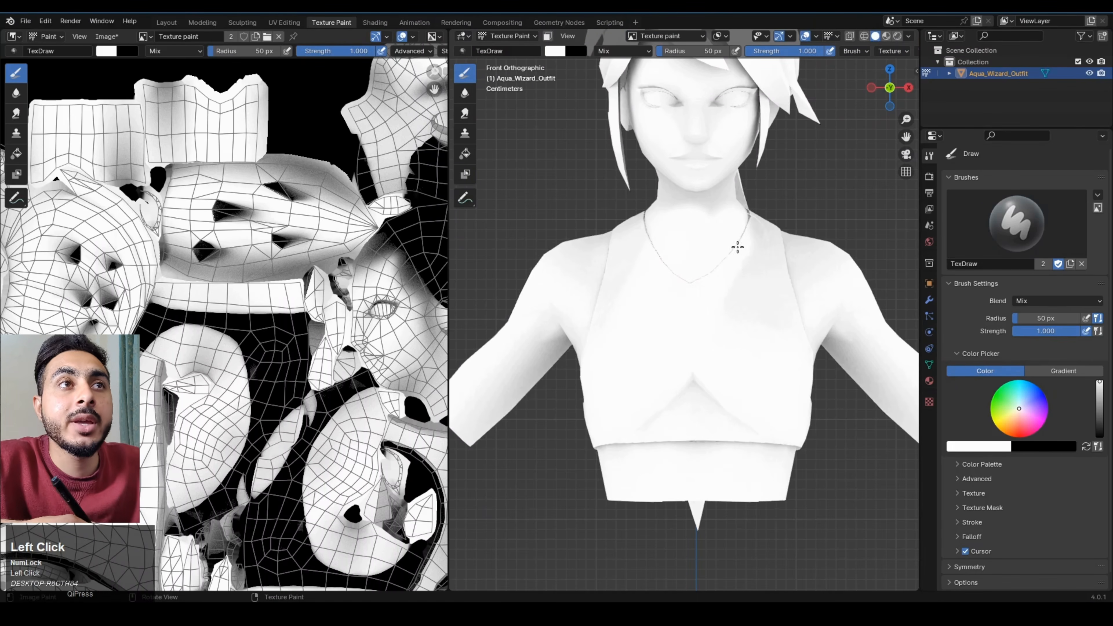
key(ctrl+z)
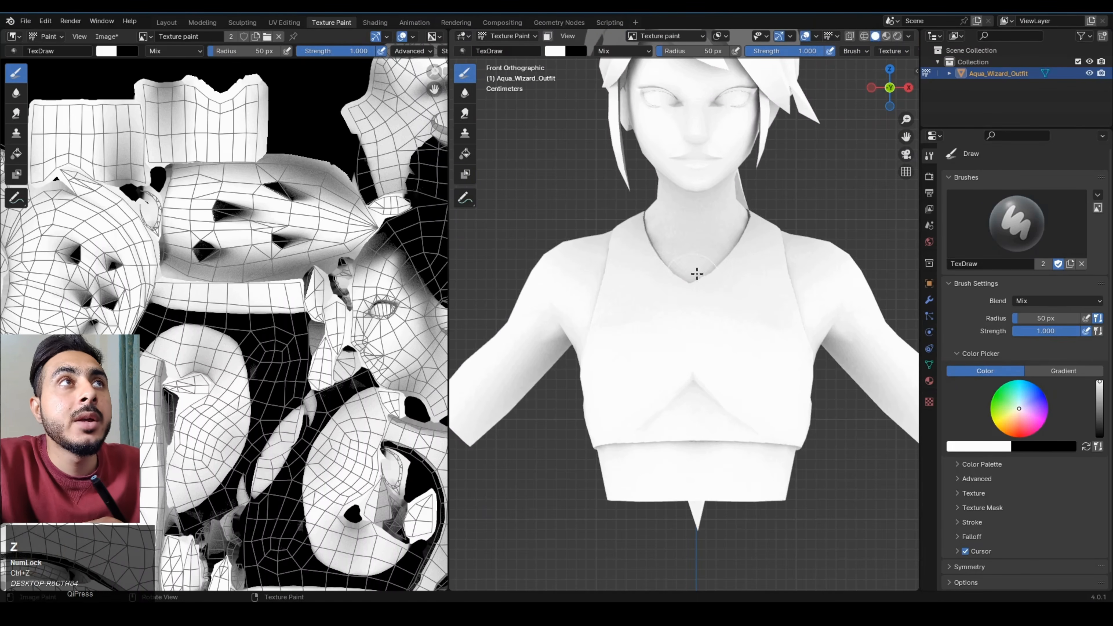
click(555, 55)
click(595, 125)
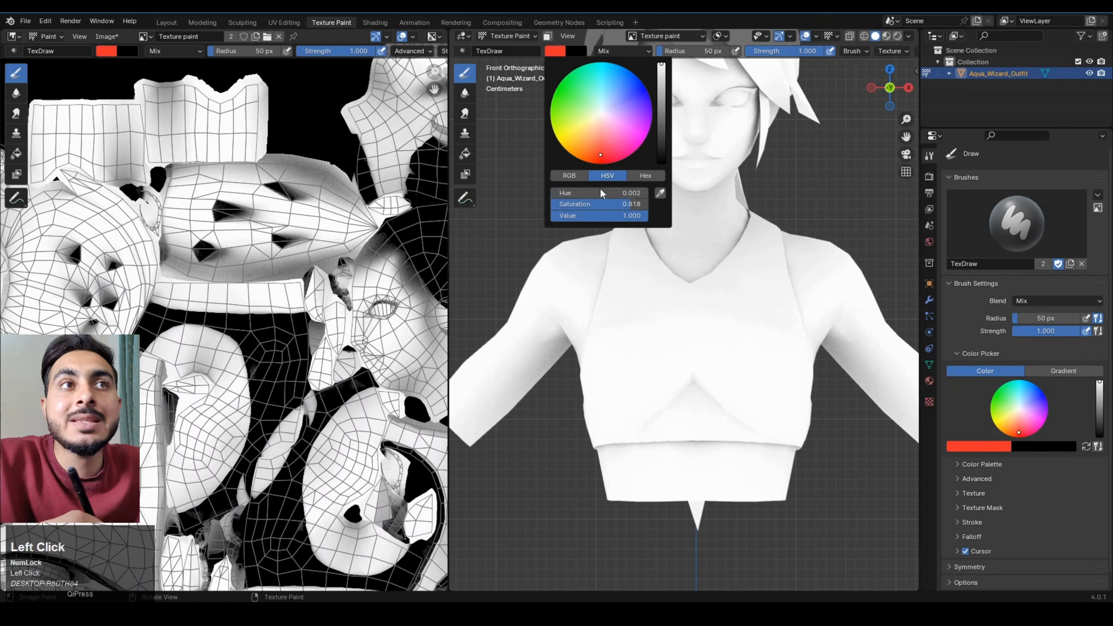
mouse_move(694, 269)
mouse_down()
mouse_move(662, 416)
mouse_move(719, 228)
mouse_move(641, 368)
mouse_move(700, 247)
mouse_move(710, 408)
mouse_move(684, 386)
mouse_move(723, 179)
mouse_up()
key(ctrl+z)
- Set the brush color to bright blue, reduce its radius to 22 px and paint a short diagonal stroke on the chest
click(555, 51)
click(617, 67)
key(ctrl+z)
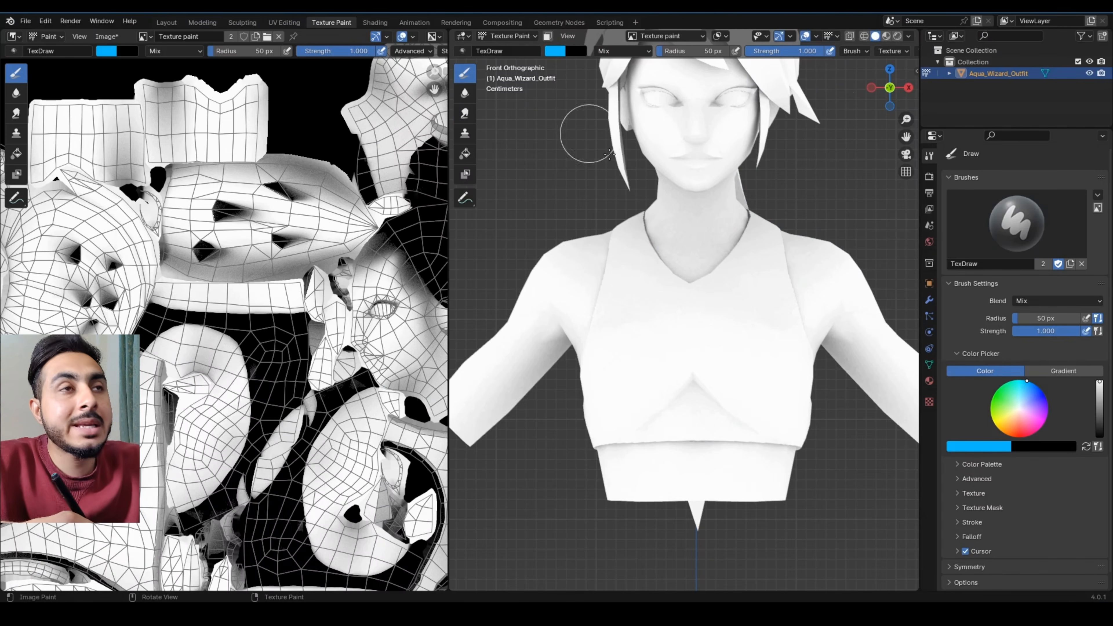
key(bracketleft)
key(bracketleft)
key(bracketleft)
key(bracketleft)
key(bracketleft)
key(bracketleft)
key(bracketleft)
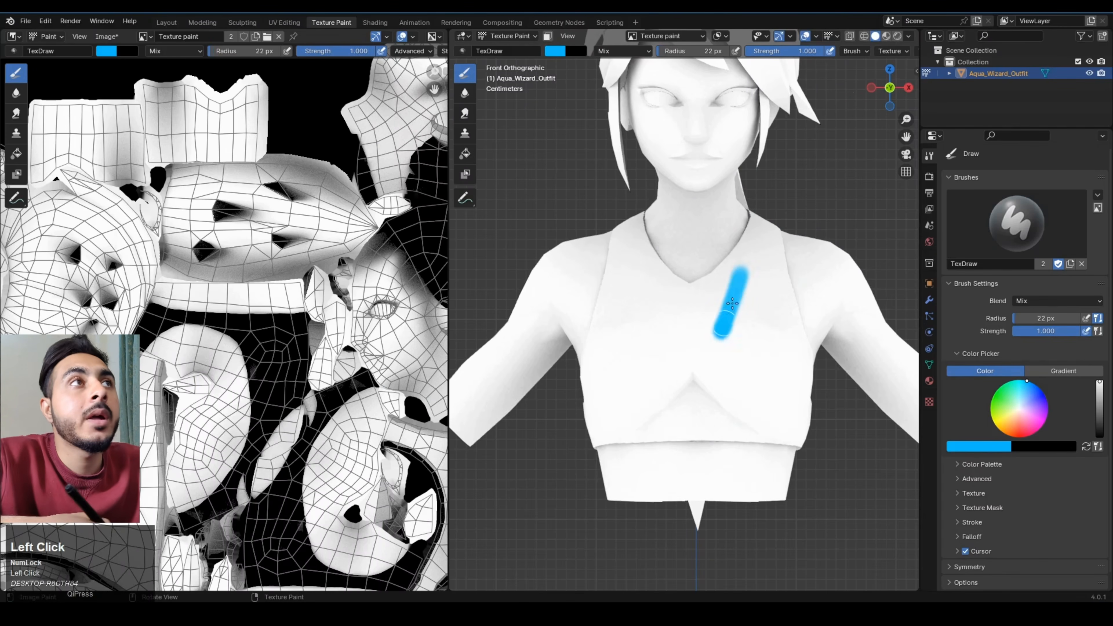
drag(739, 274, 721, 334)
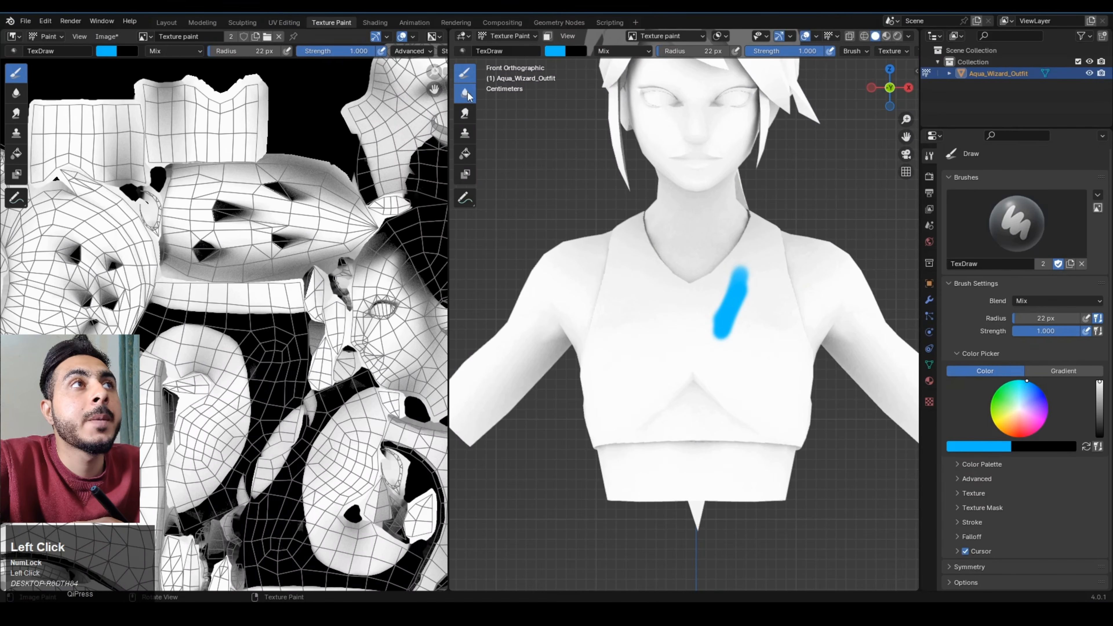
- Switch to the Soften tool and adjust its brush radius to 131 px
click(468, 93)
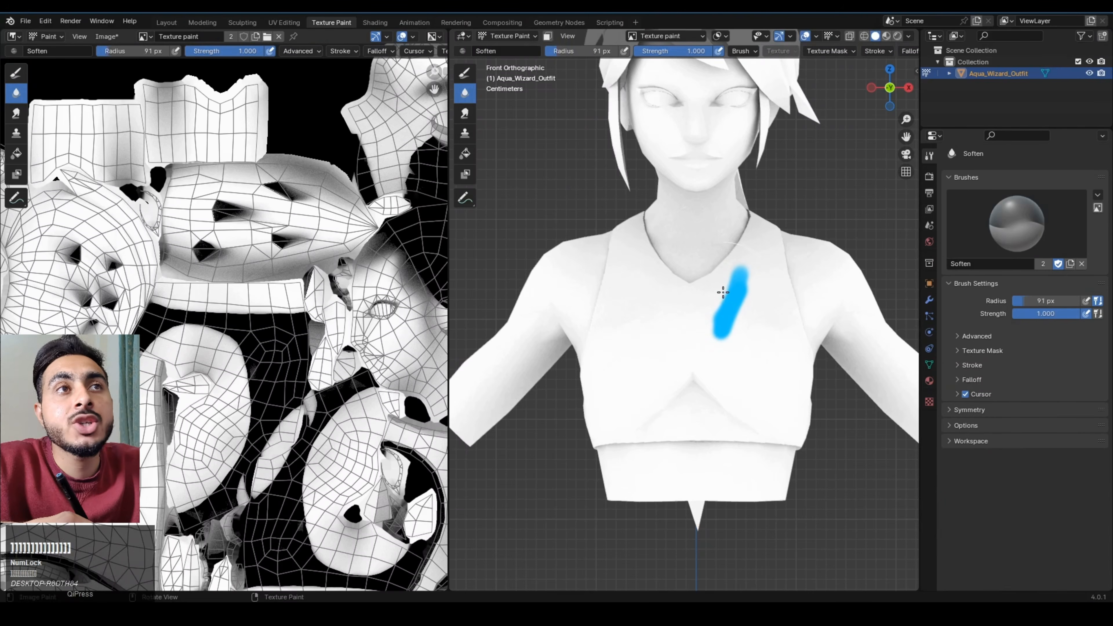
key(bracketright)
key(bracketright)
key(bracketright)
key(bracketright)
key(bracketright)
key(bracketright)
key(bracketright)
key(bracketright)
key(bracketleft)
key(bracketleft)
key(bracketleft)
key(bracketleft)
key(bracketleft)
key(bracketleft)
key(bracketleft)
key(bracketleft)
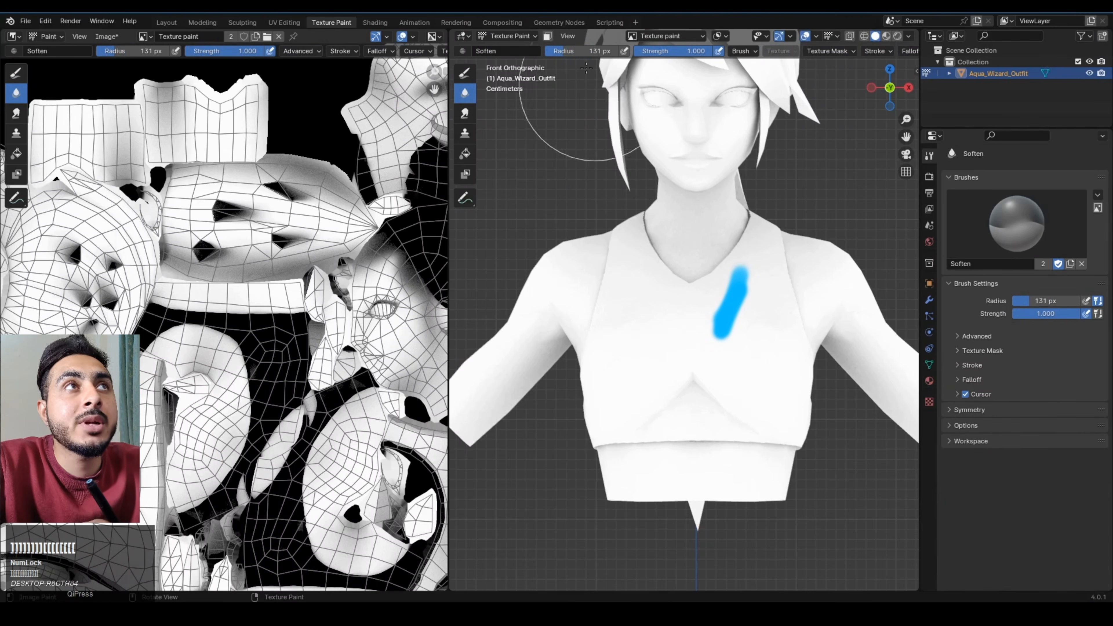
- Vary the Soften brush radius between small and very large sizes, ending at 13 px
drag(584, 54, 588, 56)
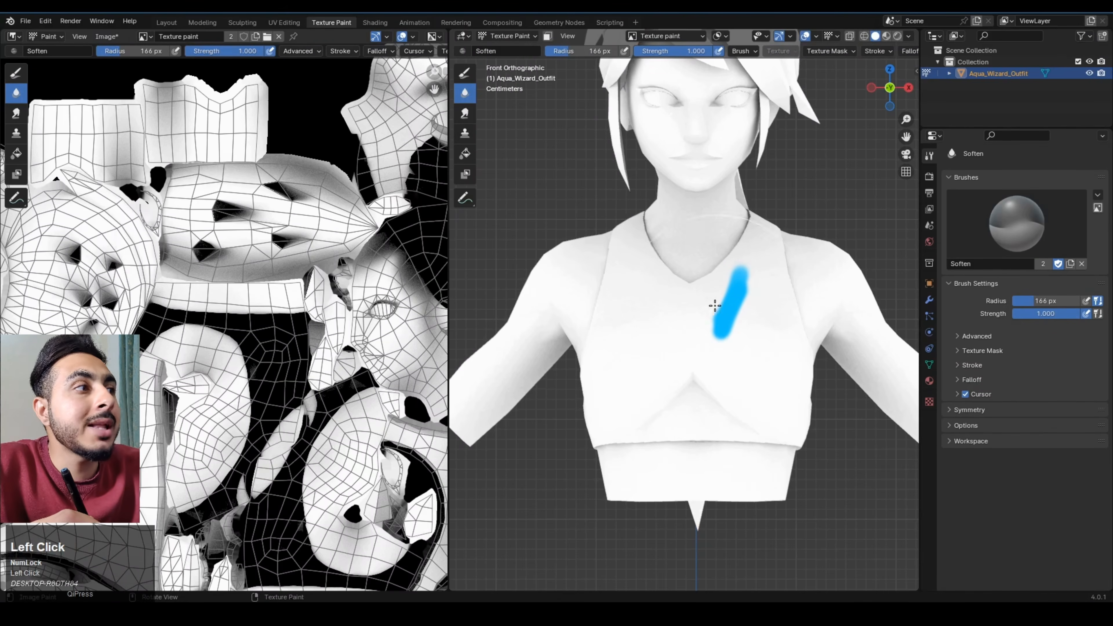
key(bracketright)
key(bracketright)
key(bracketright)
key(bracketright)
key(bracketleft)
key(bracketleft)
key(bracketleft)
key(bracketleft)
key(bracketleft)
key(bracketleft)
key(bracketleft)
key(bracketleft)
key(bracketleft)
key(bracketleft)
key(bracketleft)
key(bracketleft)
key(bracketleft)
key(bracketleft)
key(bracketleft)
key(bracketleft)
key(bracketleft)
key(bracketleft)
key(bracketleft)
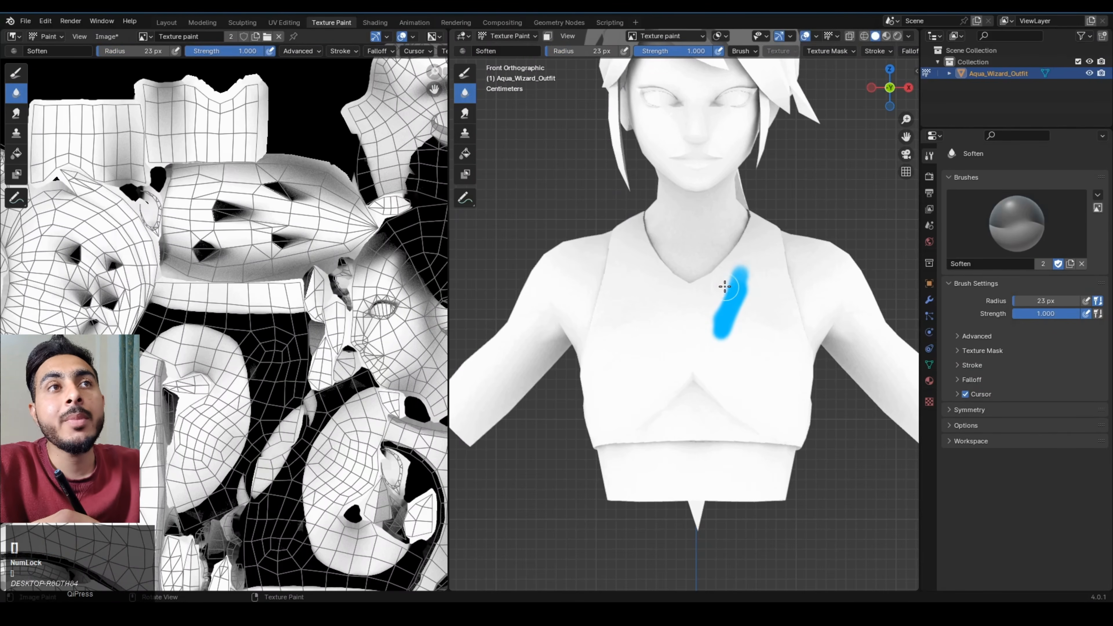
key(bracketright)
key(bracketright)
key(bracketright)
key(bracketright)
key(bracketright)
key(bracketright)
key(bracketright)
key(bracketright)
key(bracketright)
key(bracketright)
key(bracketright)
key(bracketright)
key(bracketright)
key(bracketright)
key(bracketright)
key(bracketright)
key(bracketright)
key(bracketright)
key(bracketright)
key(bracketright)
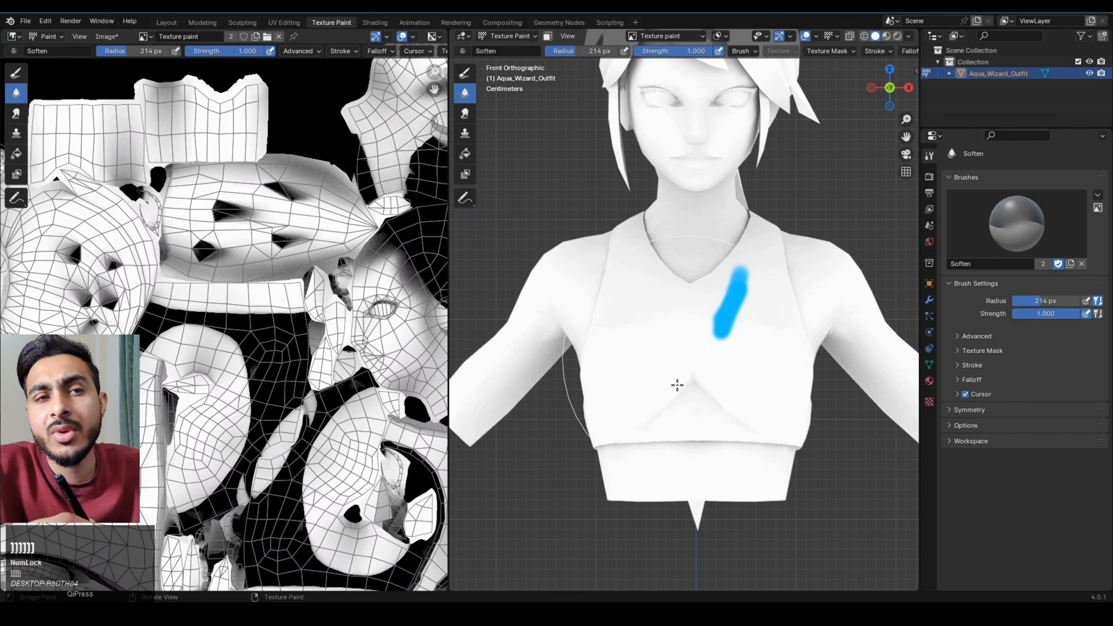
key(bracketright)
key(bracketright)
key(bracketright)
key(bracketright)
key(bracketleft)
key(bracketleft)
key(bracketleft)
key(bracketleft)
key(bracketleft)
key(bracketleft)
key(bracketleft)
key(bracketleft)
key(bracketleft)
key(bracketleft)
key(bracketleft)
key(bracketleft)
key(bracketleft)
key(bracketleft)
key(bracketleft)
key(bracketleft)
key(bracketleft)
key(bracketleft)
key(bracketleft)
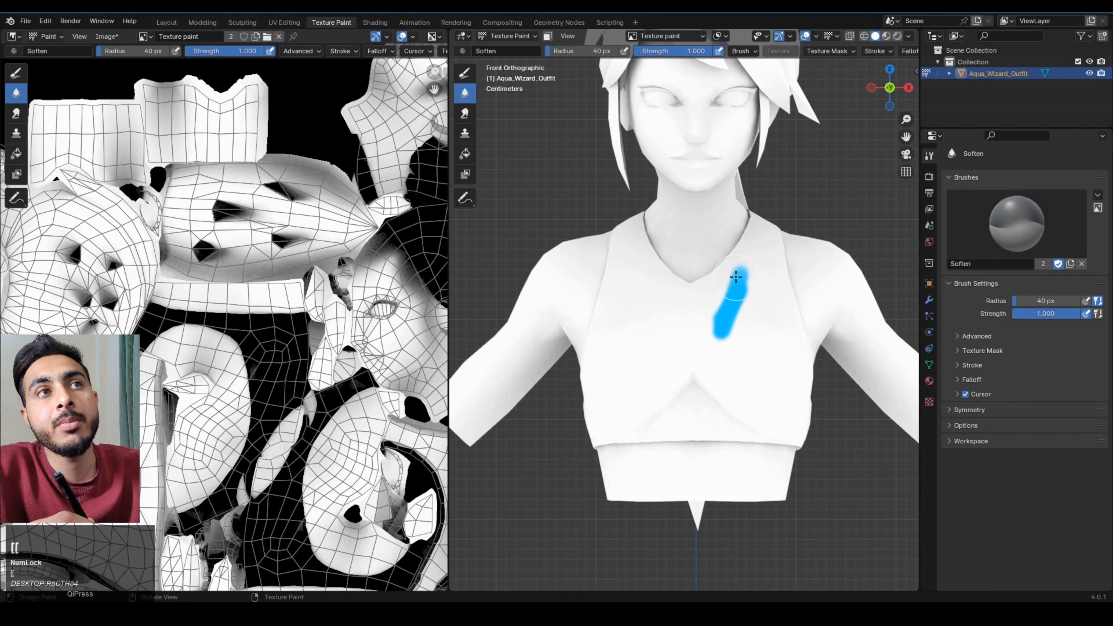
key(bracketleft)
key(bracketleft)
key(bracketleft)
key(bracketleft)
key(bracketleft)
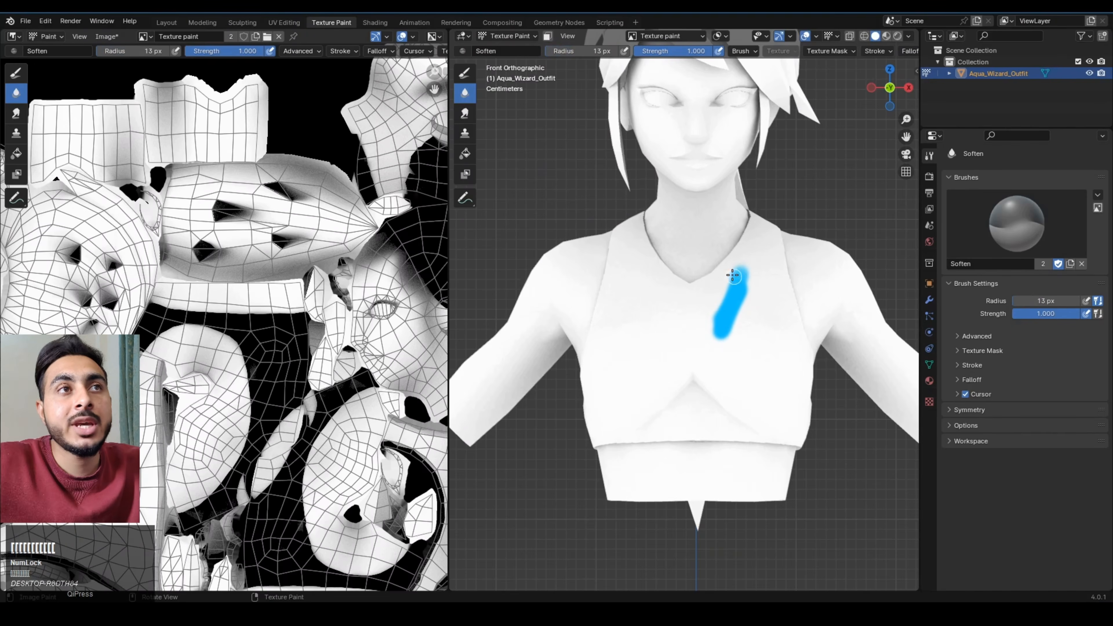
- Enlarge the Soften brush radius to 28 px and soften the edges of the blue stroke on the chest
scroll(881, 281, up, 1)
scroll(779, 278, up, 5)
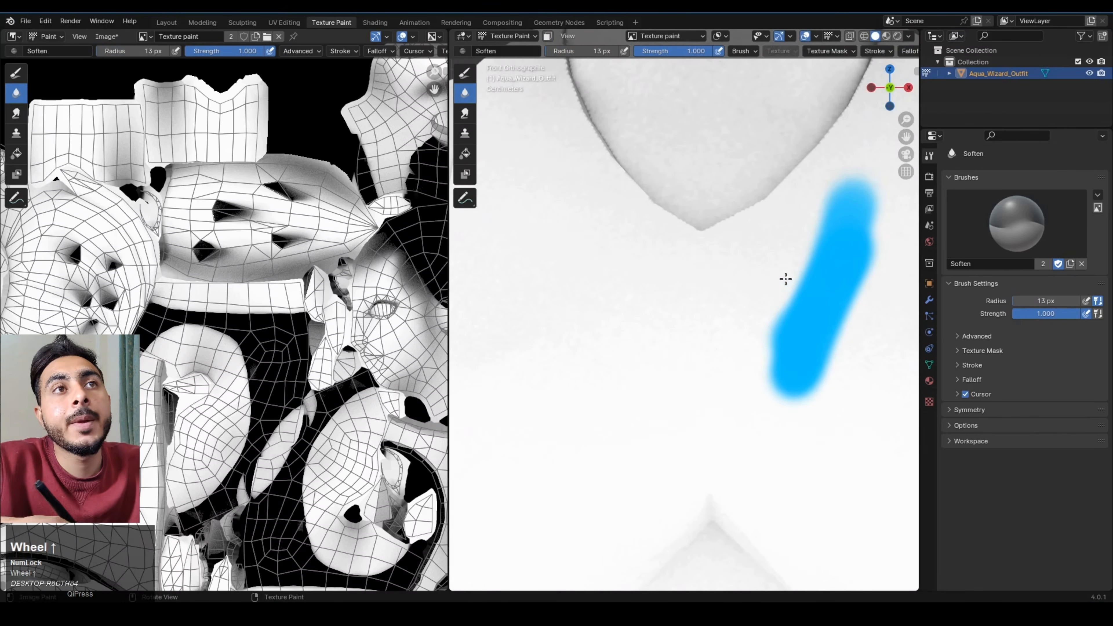
key(bracketright)
key(bracketright)
key(bracketright)
key(bracketright)
key(bracketright)
key(bracketright)
key(bracketright)
key(bracketright)
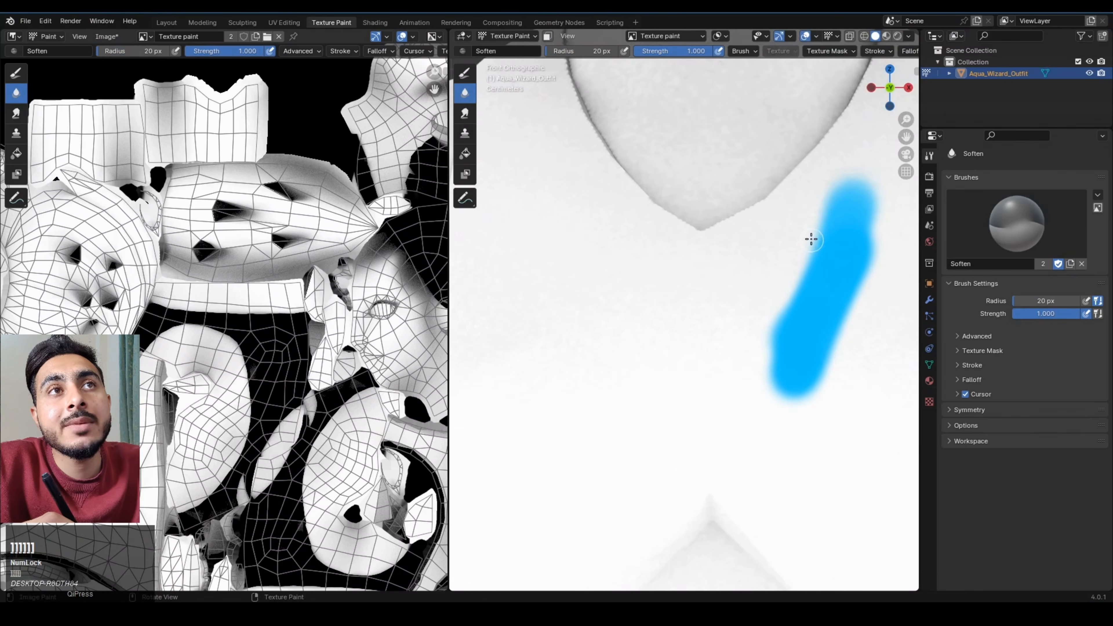
click(827, 206)
mouse_move(827, 206)
mouse_down()
mouse_move(773, 338)
mouse_move(741, 377)
mouse_move(778, 368)
mouse_move(773, 392)
mouse_move(783, 380)
mouse_move(814, 396)
mouse_move(815, 367)
mouse_move(801, 381)
mouse_move(873, 239)
mouse_move(877, 209)
mouse_move(853, 196)
mouse_up()
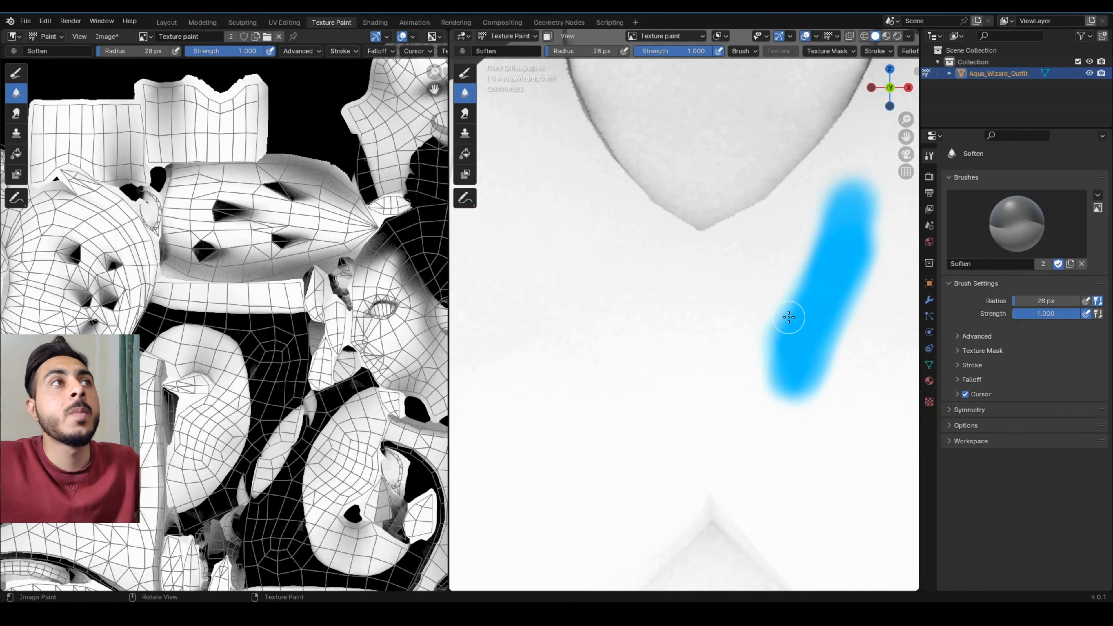
- Try smearing the blue stroke's lower end down the chest using the Smear tool at 37 px radius, and undo it
scroll(775, 365, down, 5)
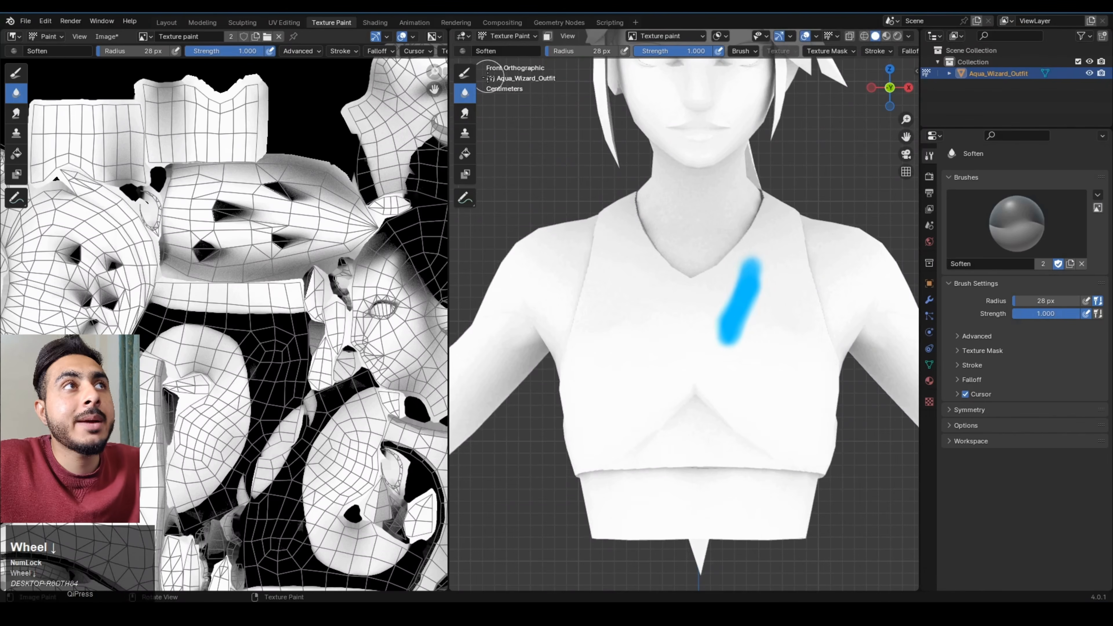
click(469, 113)
scroll(863, 324, up, 2)
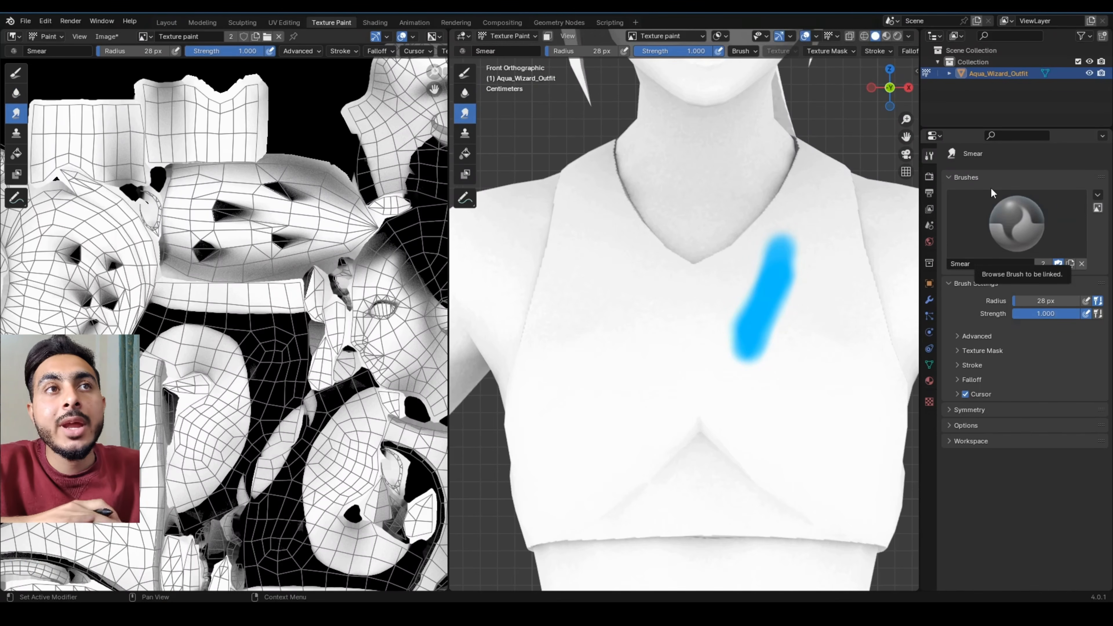
key(bracketright)
key(bracketright)
key(bracketright)
click(756, 333)
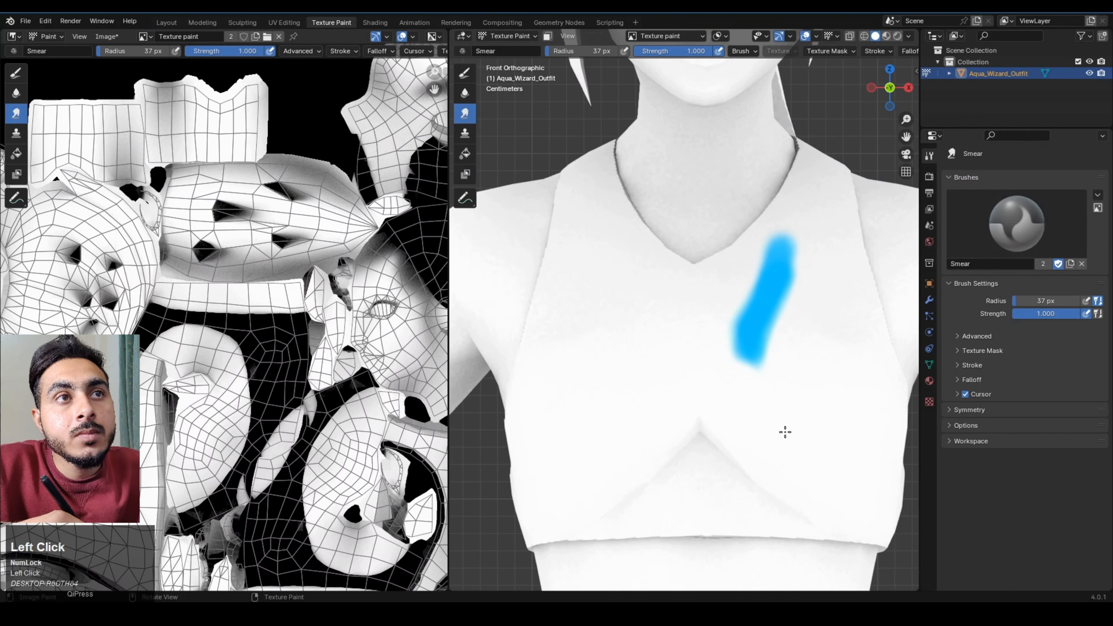
mouse_move(752, 327)
mouse_down()
mouse_move(752, 364)
mouse_move(791, 469)
mouse_up()
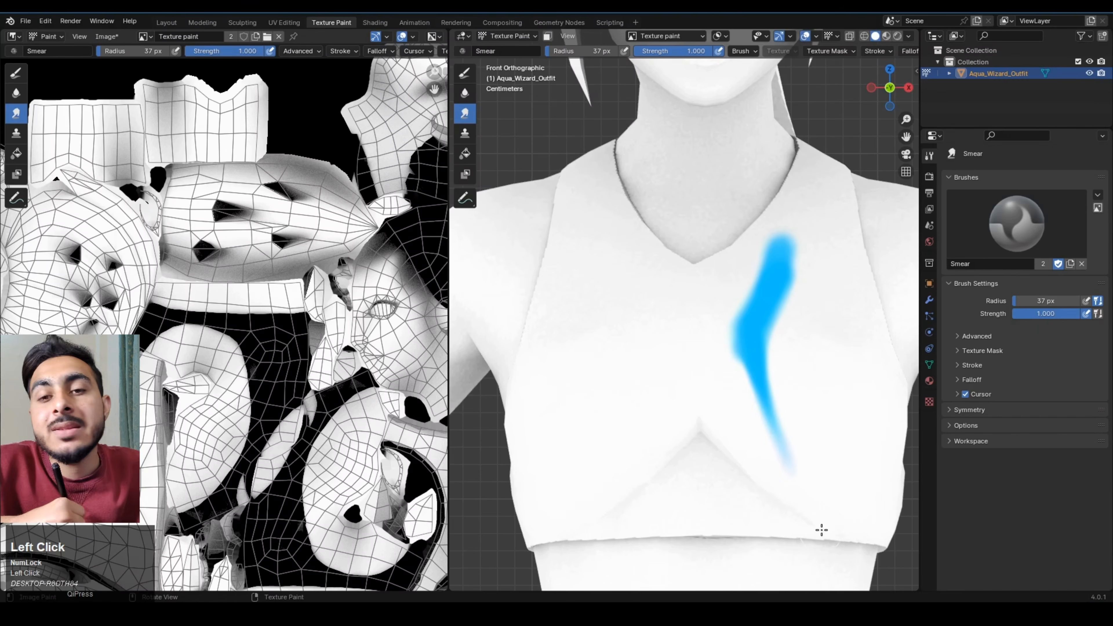
key(ctrl+z)
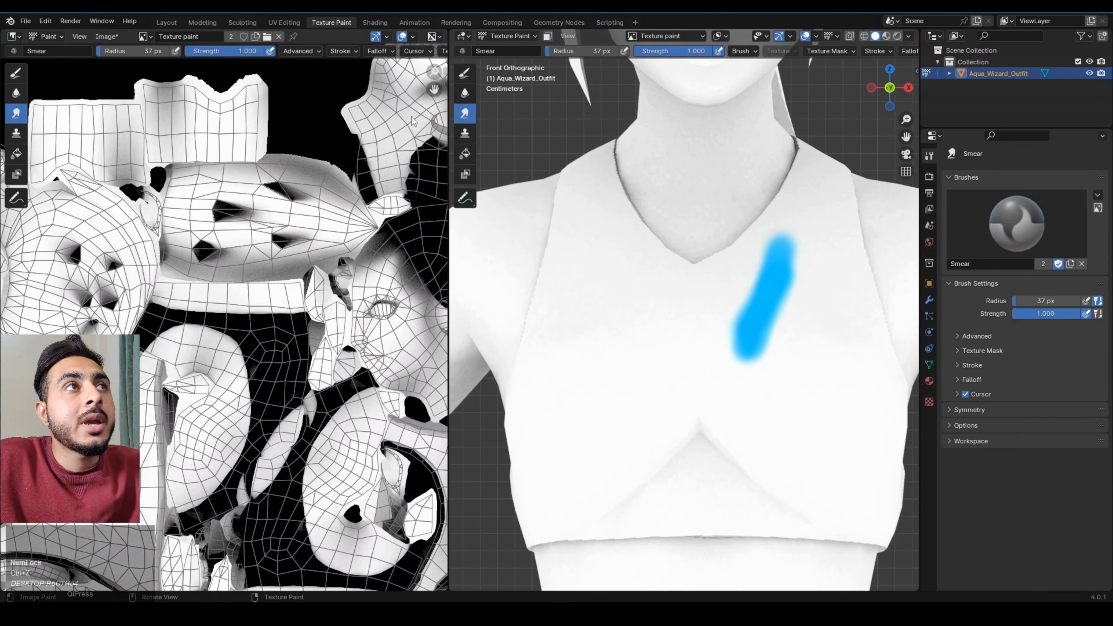
- Set the Clone tool's source on the blue stroke and clone the stroke onto the opposite side of the chest
click(466, 134)
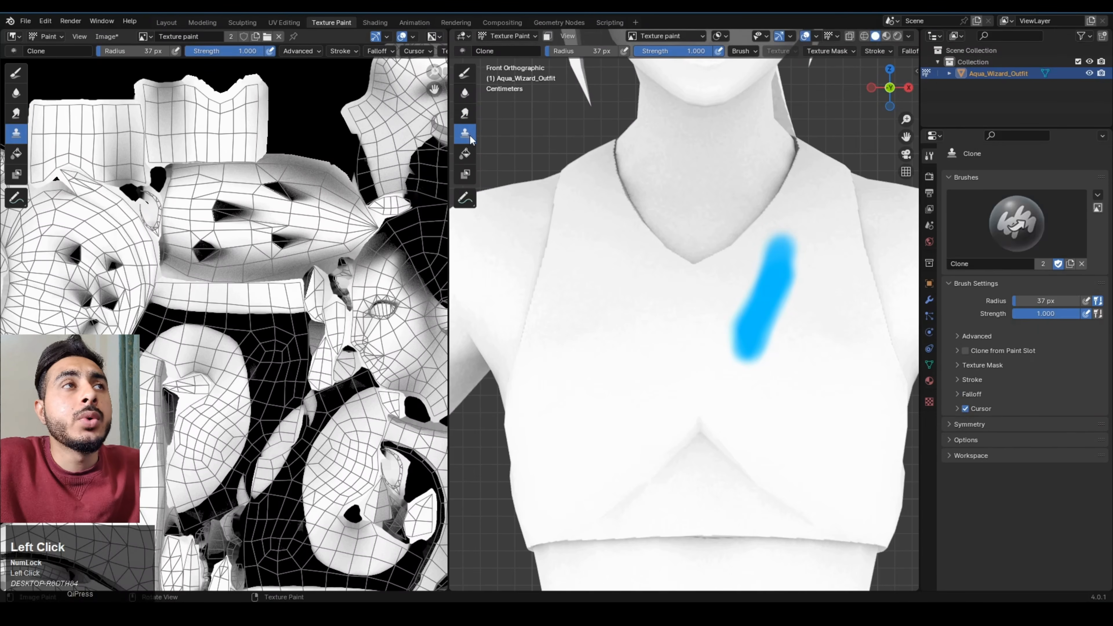
click(763, 312)
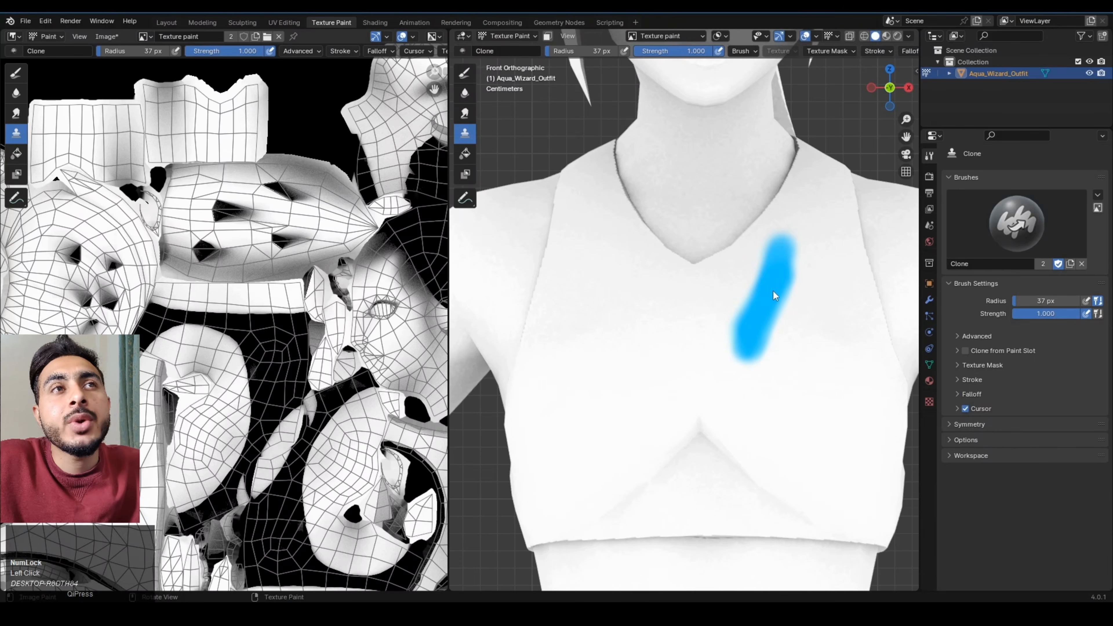
shift+right_click(768, 306)
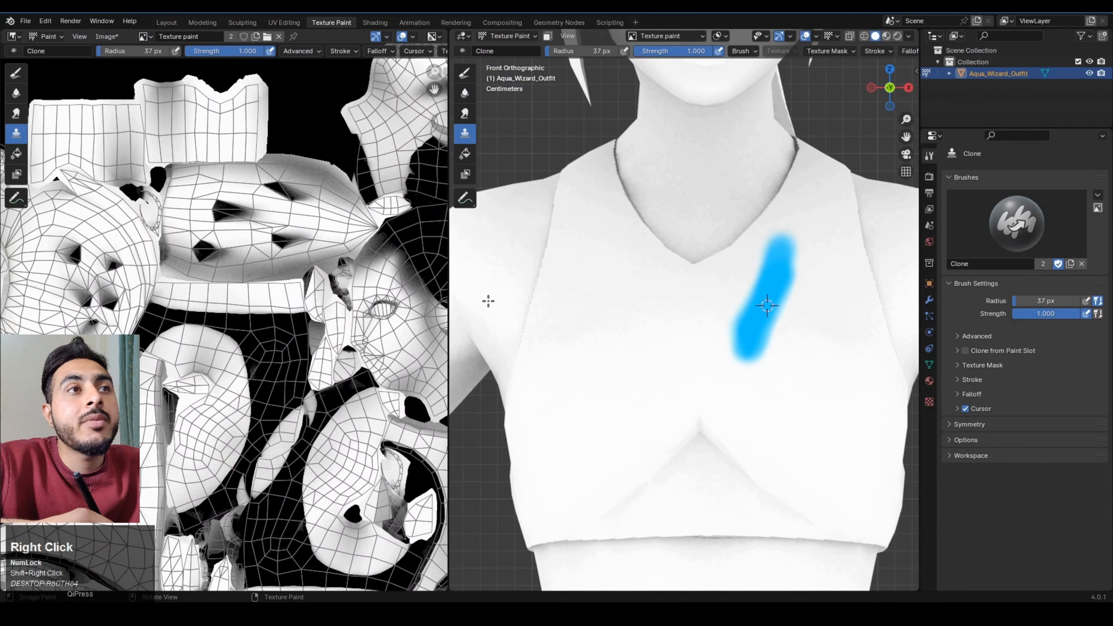
mouse_move(604, 337)
mouse_down()
mouse_move(590, 371)
mouse_move(624, 303)
mouse_up()
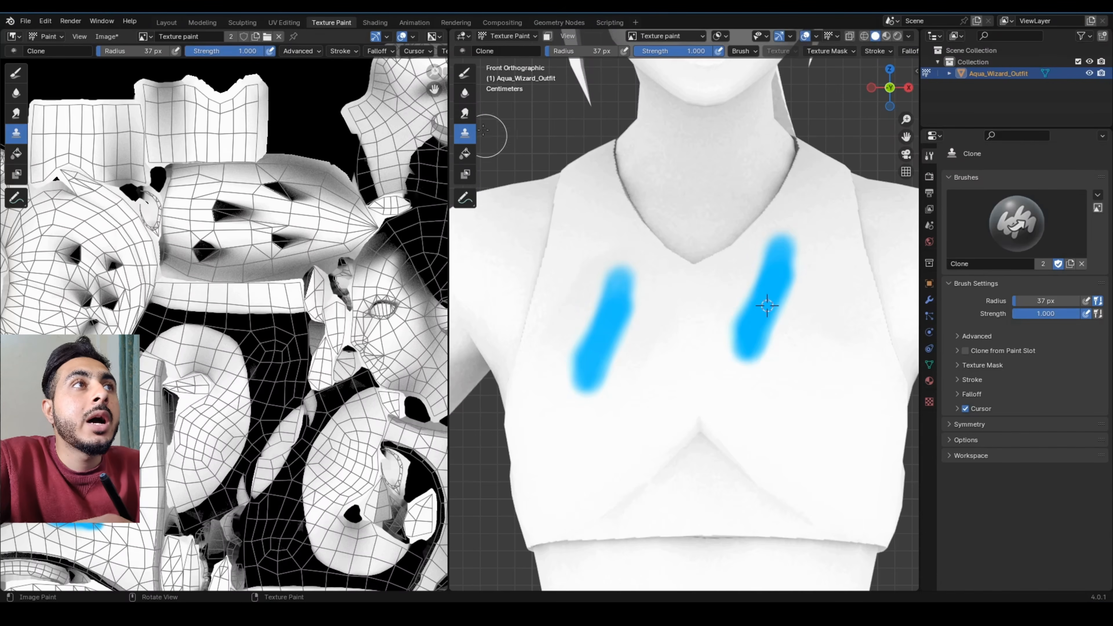
- Set the Fill tool's color to green, try filling the whole bust, and undo the fill
click(465, 153)
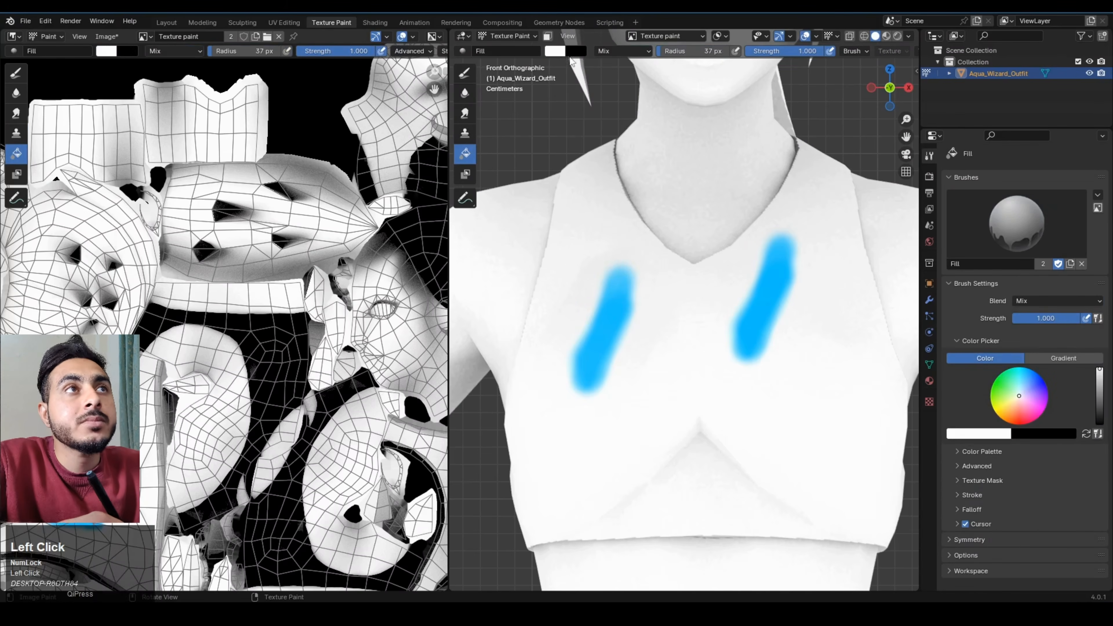
click(555, 53)
click(580, 121)
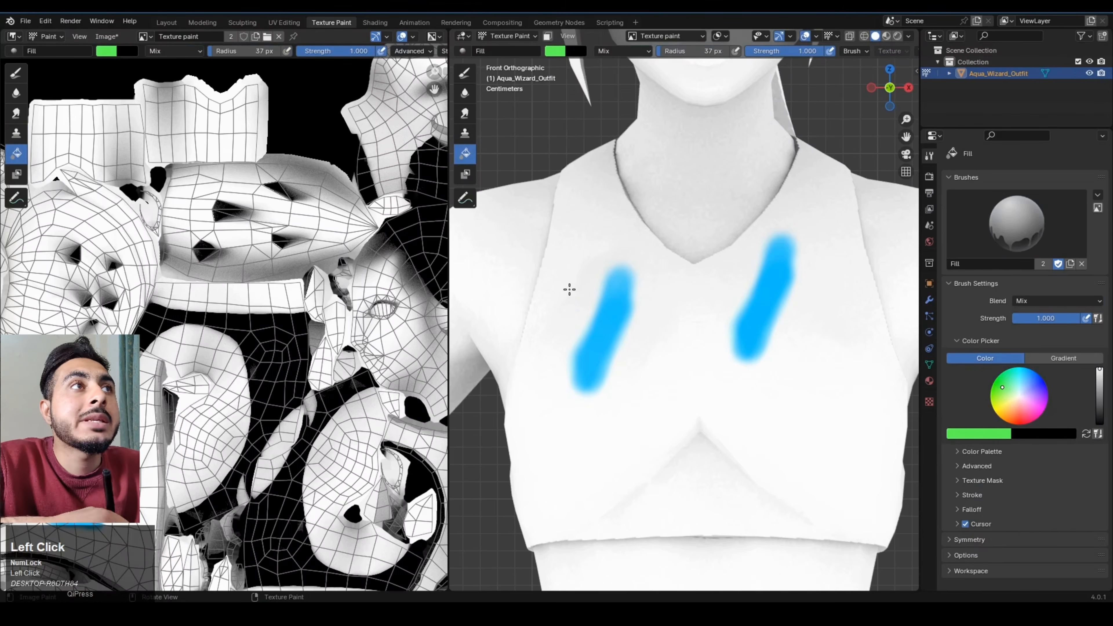
click(618, 256)
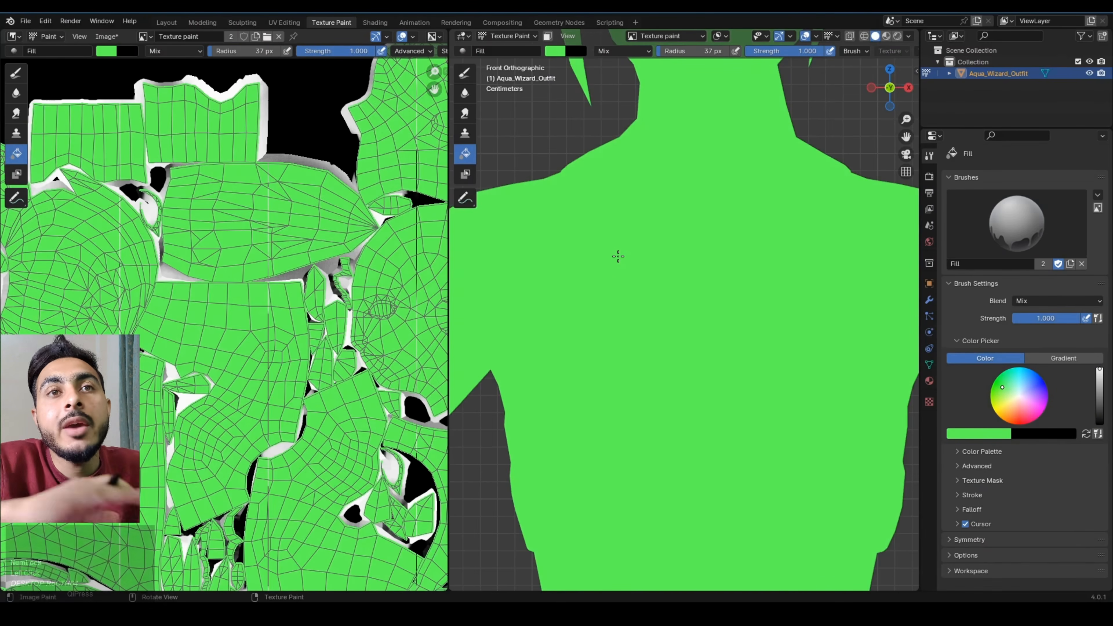
key(ctrl+z)
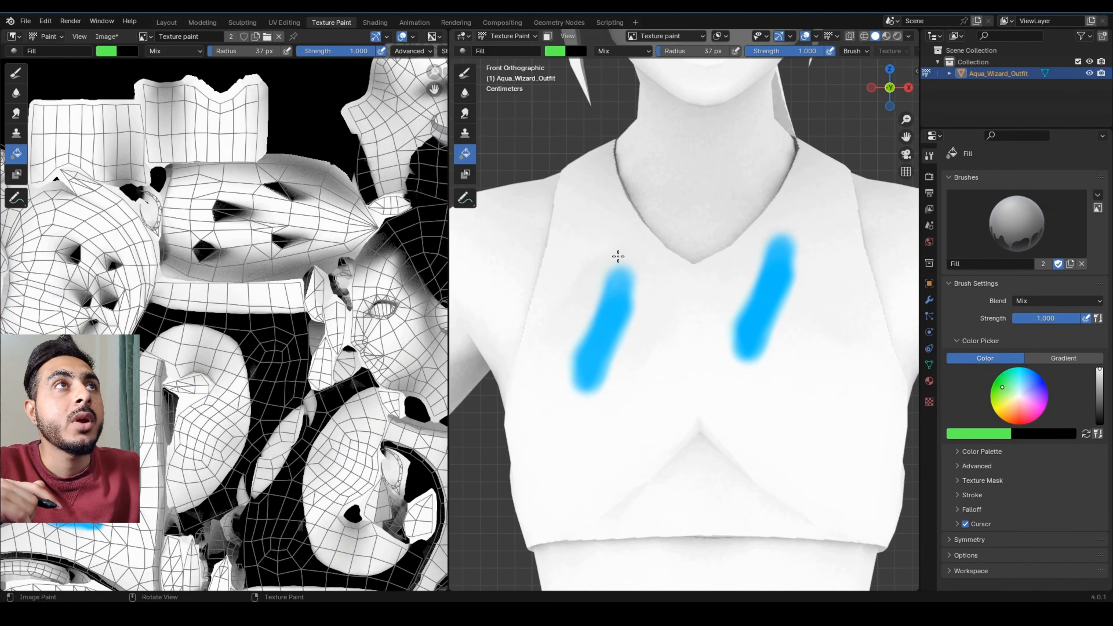
- Enable the face selection paint mask and select the linked main hair piece in Edit Mode
click(548, 40)
scroll(688, 253, down, 4)
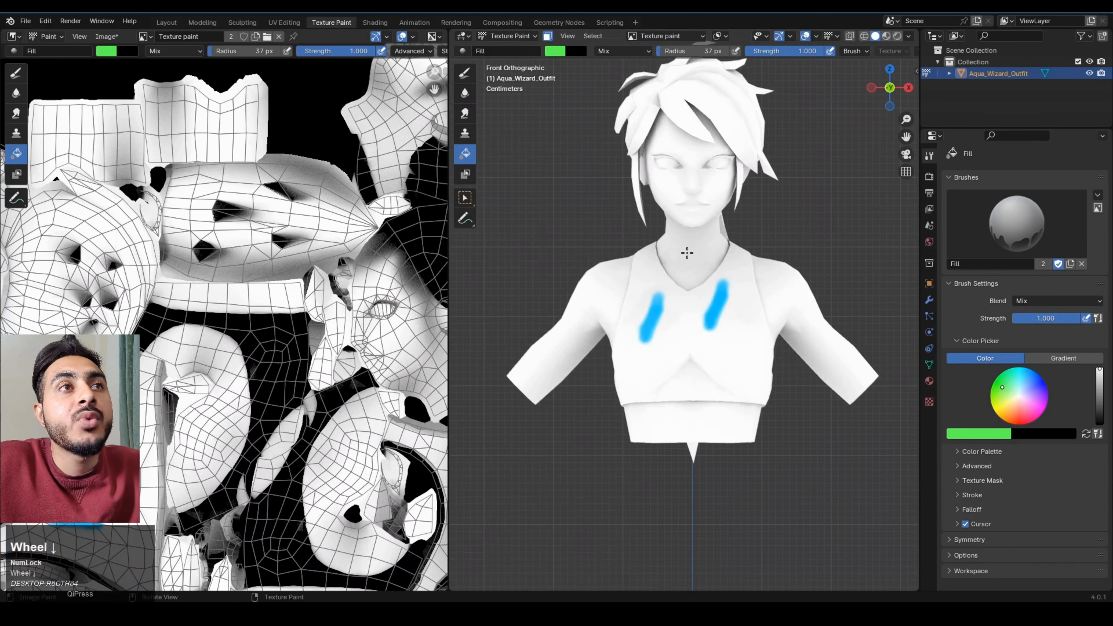
key(Tab)
scroll(742, 249, up, 3)
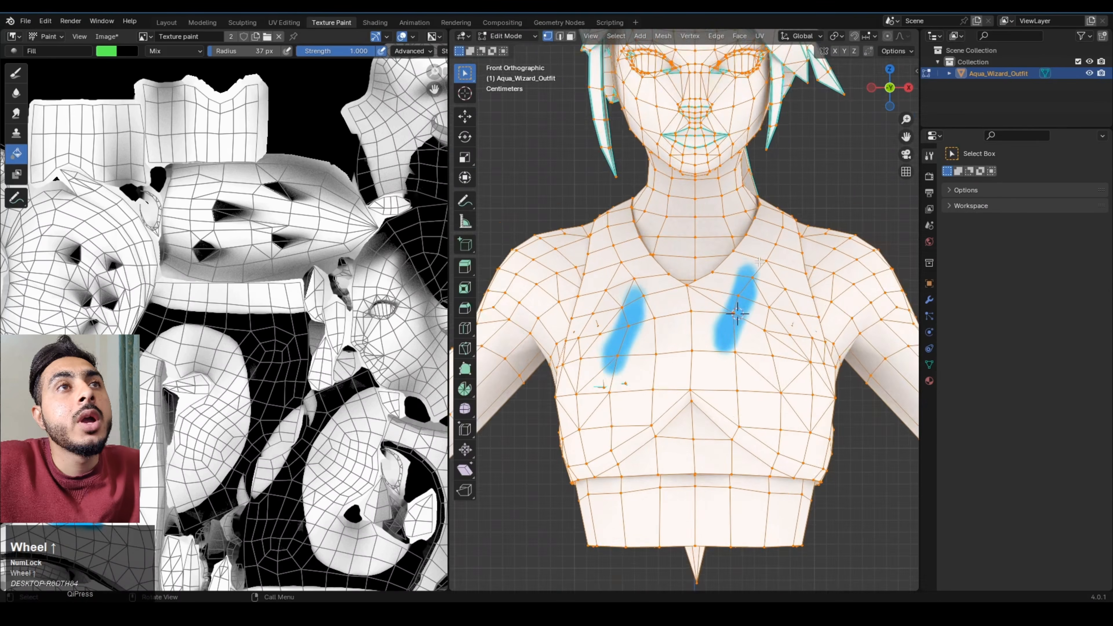
shift+middle_drag(750, 281, 704, 283)
click(712, 281)
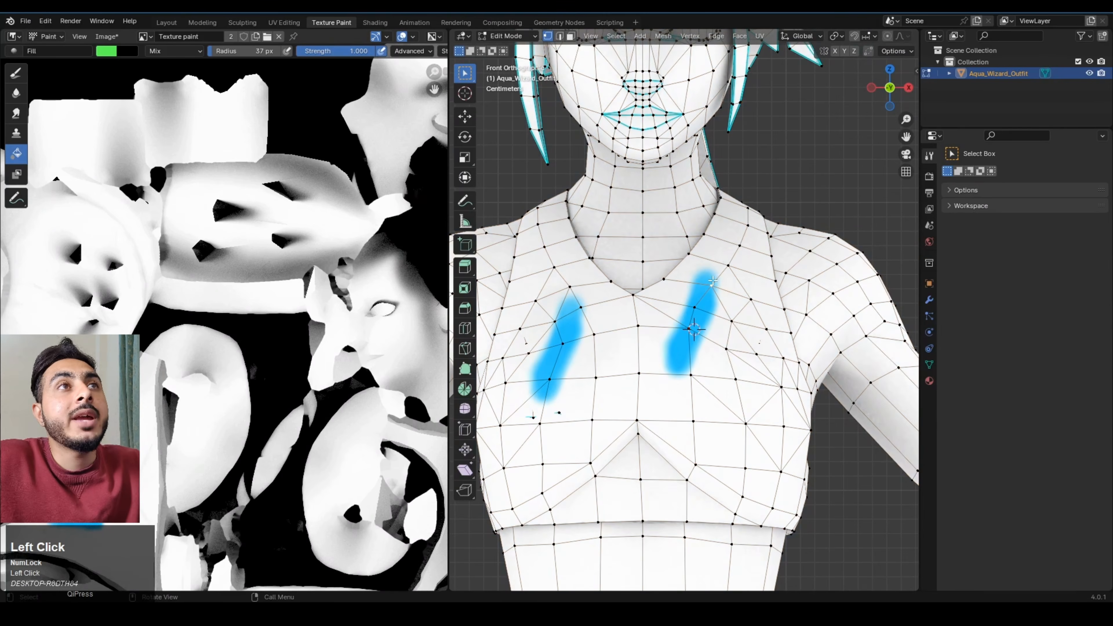
scroll(716, 279, down, 2)
shift+middle_drag(703, 49, 725, 223)
click(720, 222)
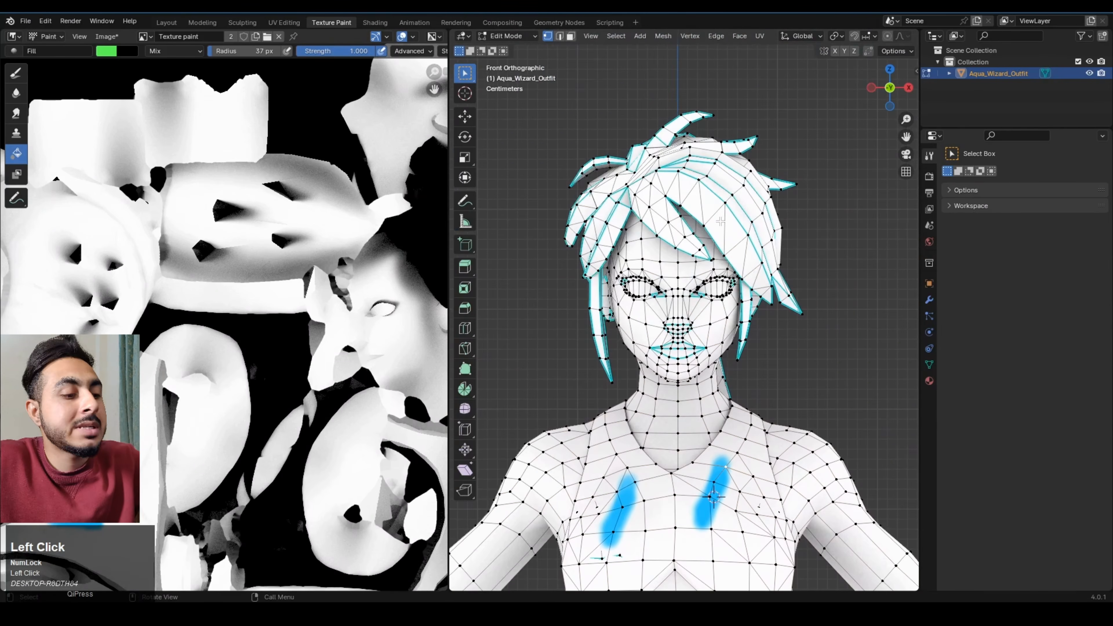
key(l)
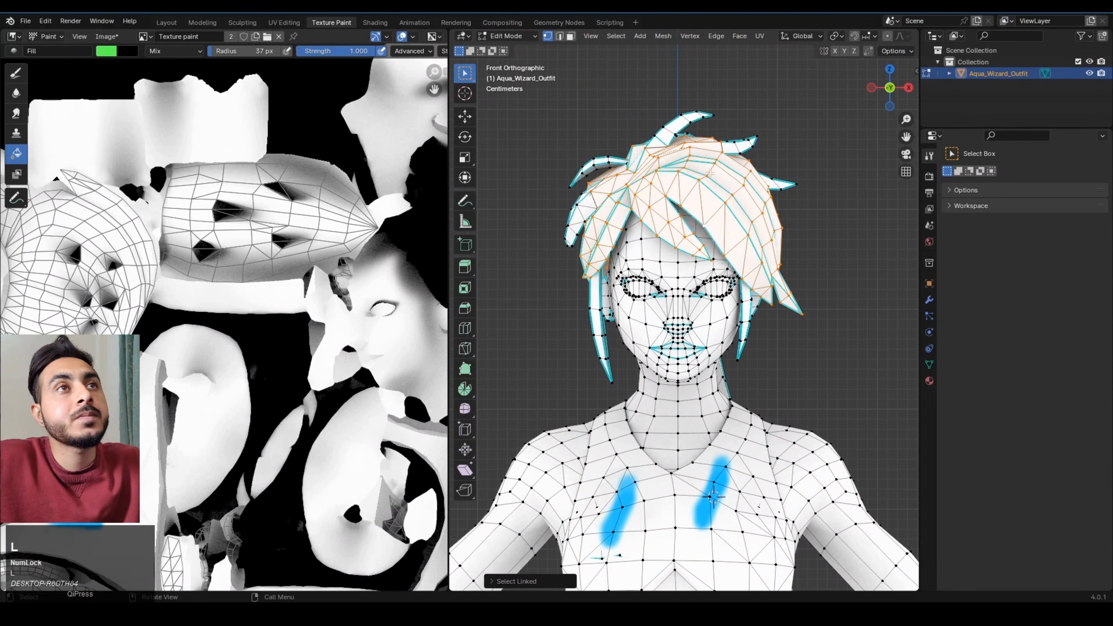
- Return to Texture Paint mode, fill only the masked hair piece with green, and undo the fill
key(Tab)
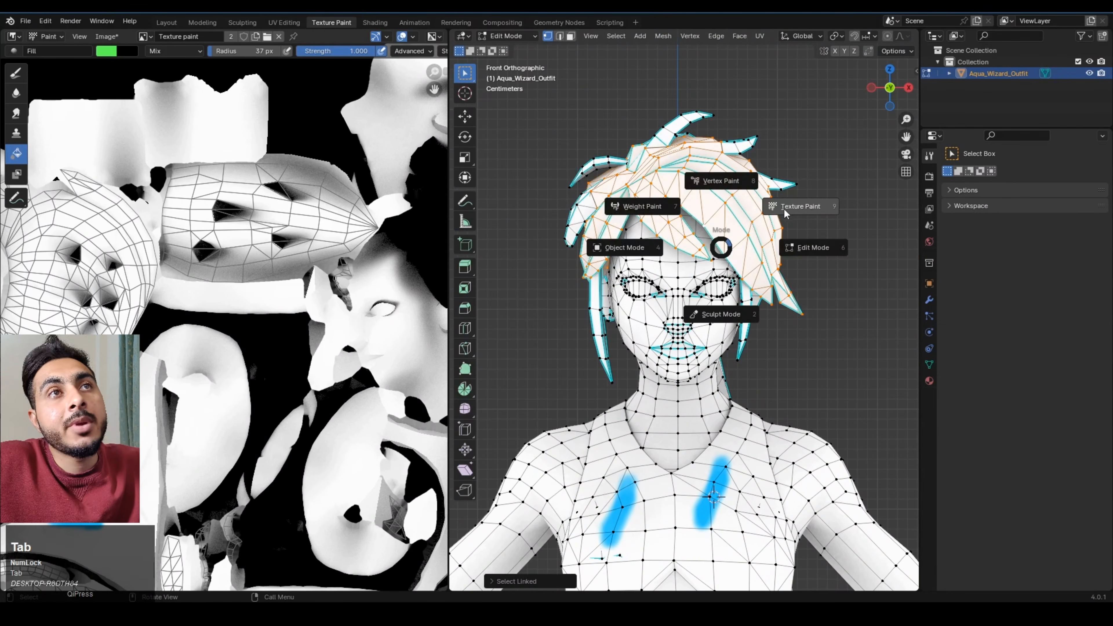
click(791, 207)
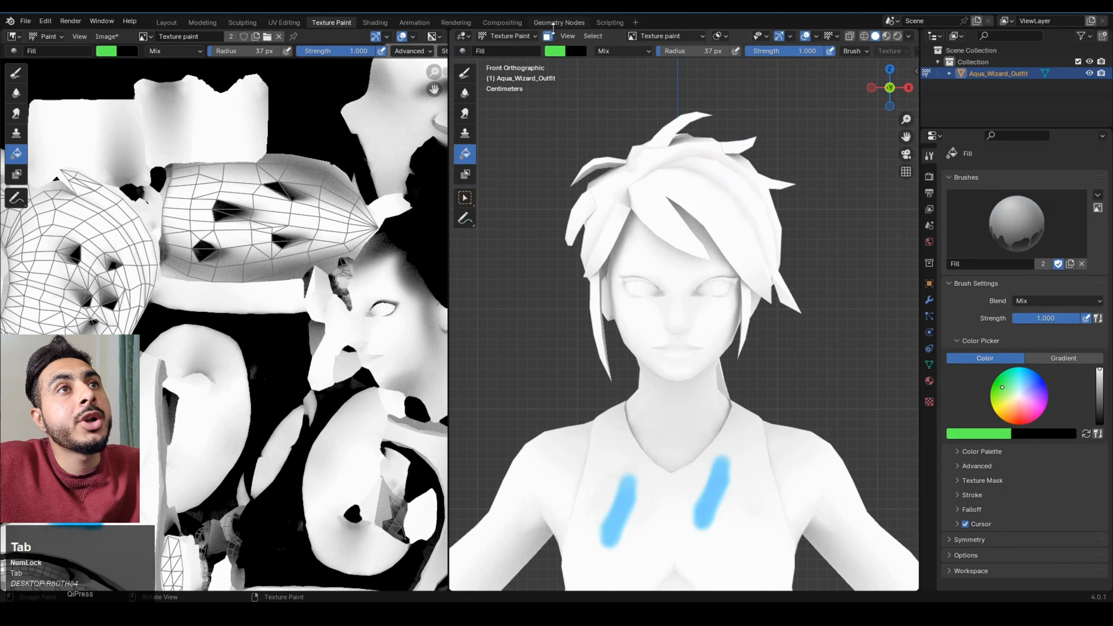
click(548, 36)
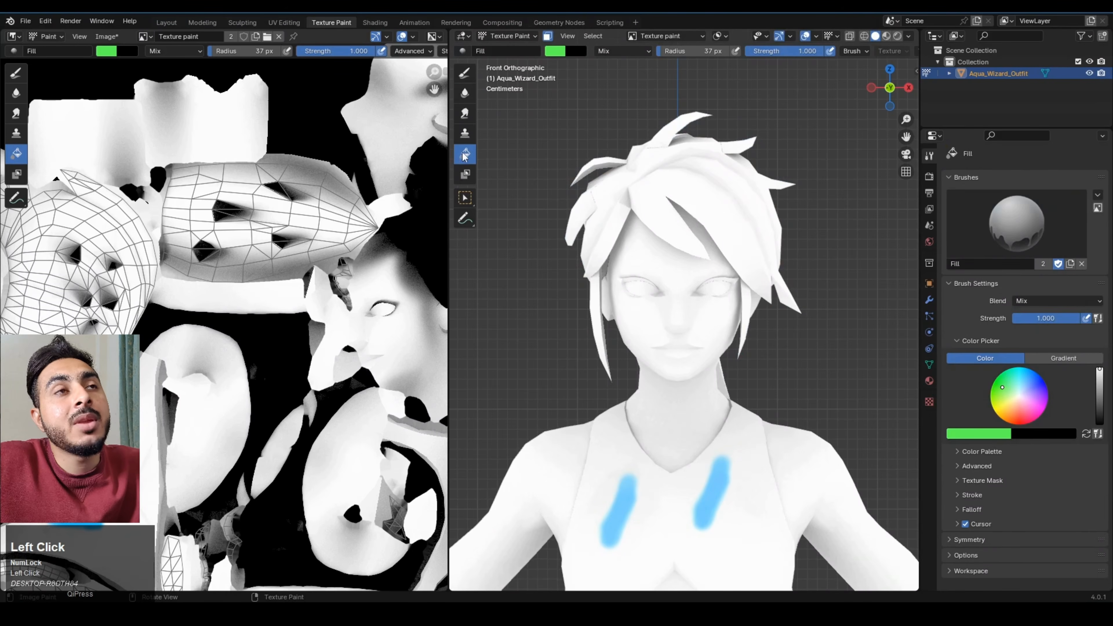
click(629, 114)
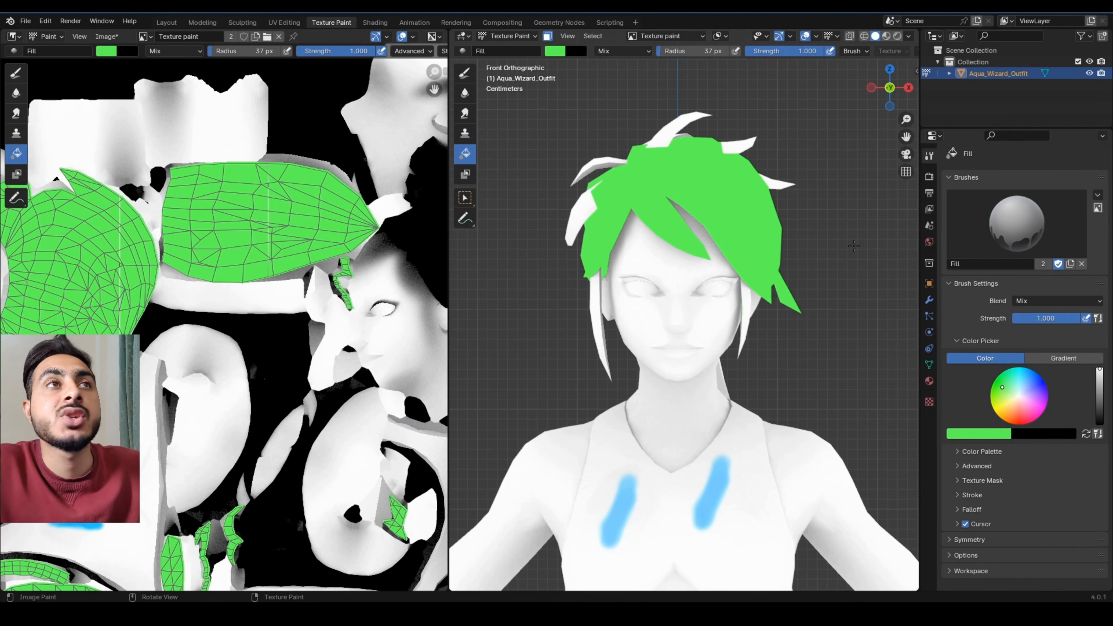
scroll(778, 251, down, 2)
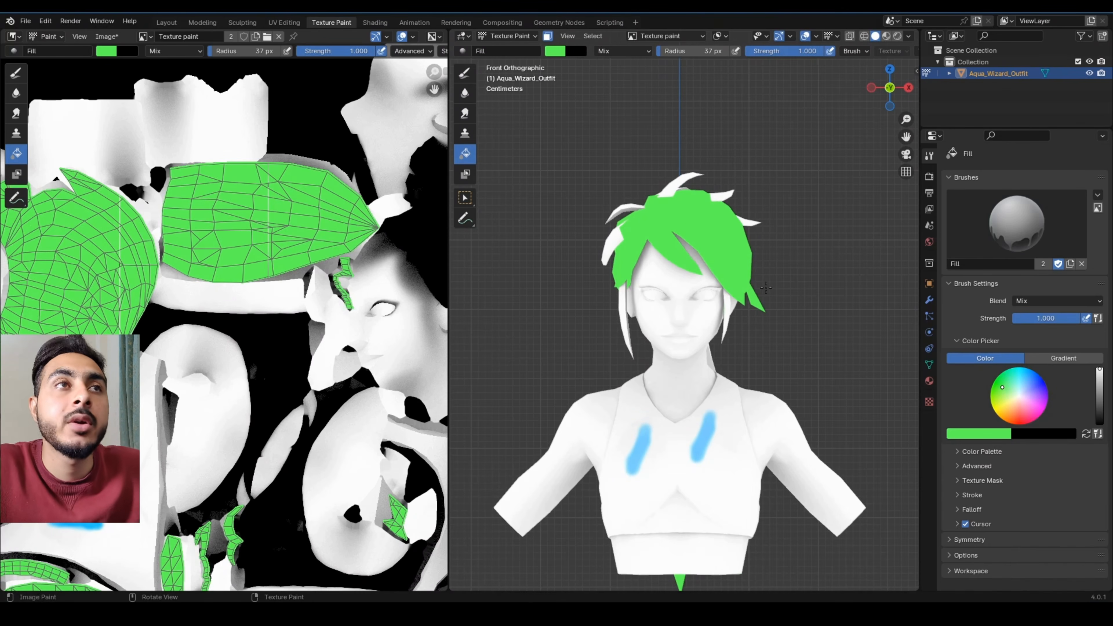
key(ctrl+z)
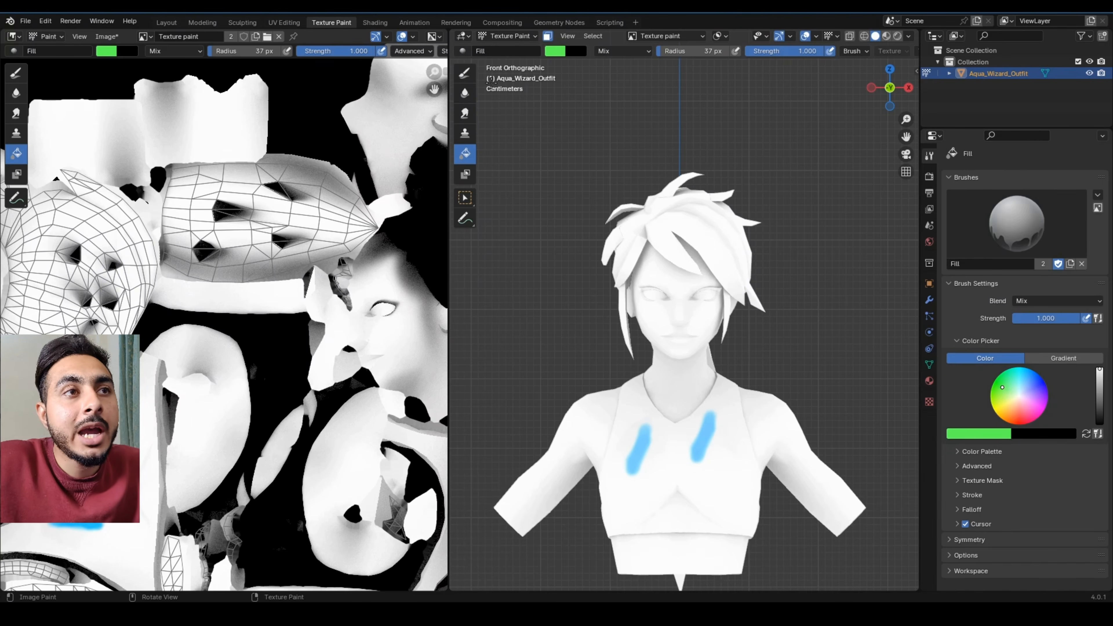
- Undo the hair selection, the cloned stroke and the original blue stroke on the chest
middle_click(597, 259)
scroll(694, 269, up, 3)
key(ctrl+z)
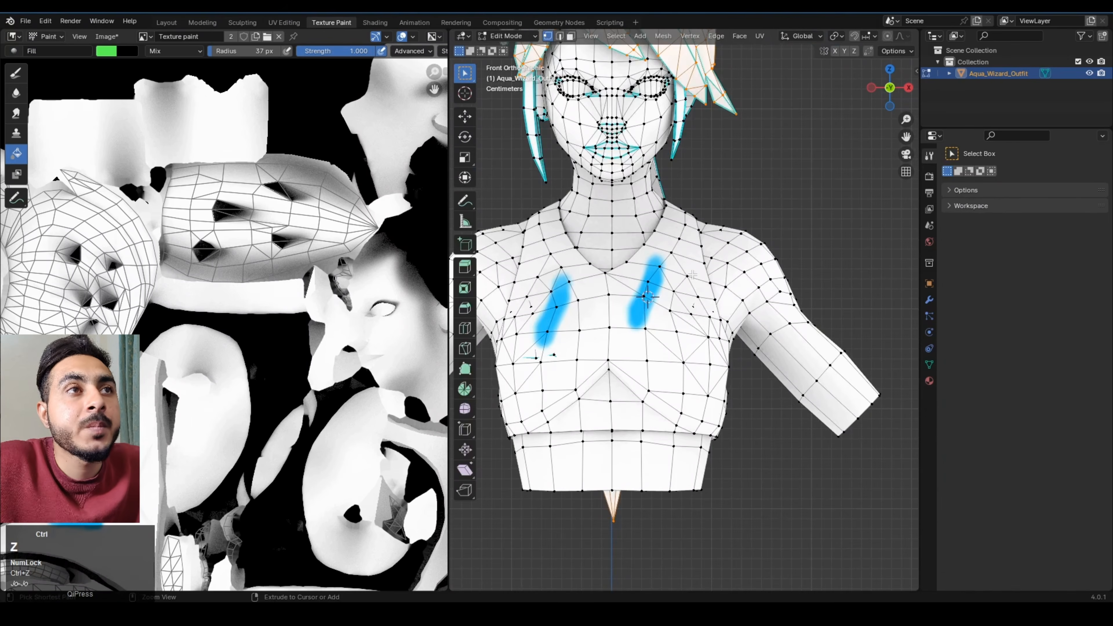
key(ctrl+z)
key(ctrl+z)
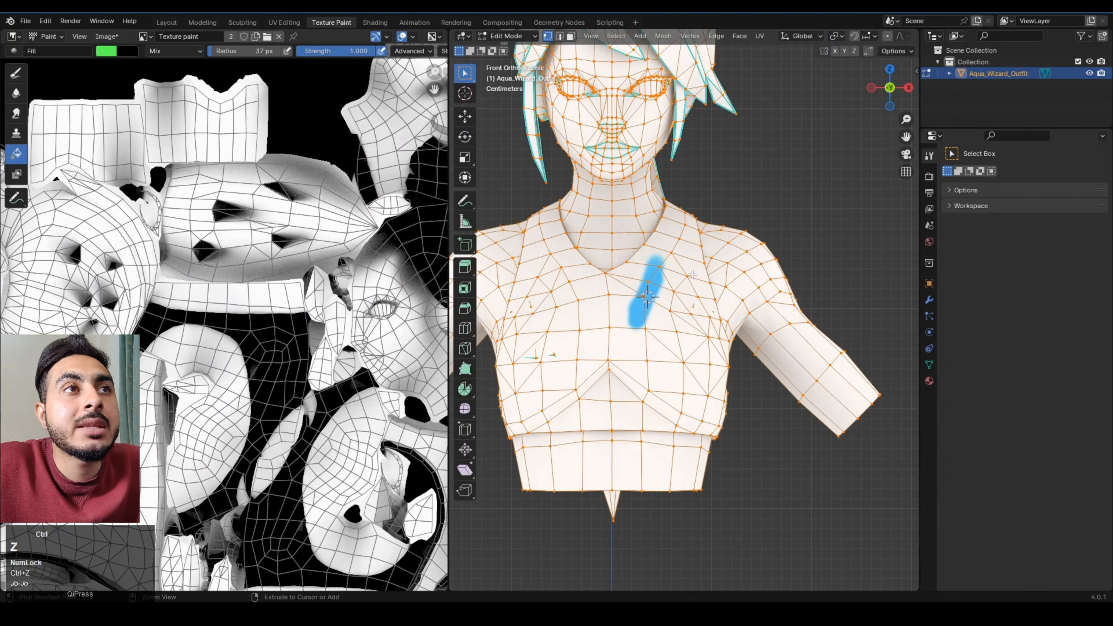
key(ctrl+z)
key(ctrl+z)
mouse_move(694, 264)
shift+middle_down()
mouse_move(677, 288)
mouse_move(705, 342)
mouse_move(700, 285)
shift+middle_up()
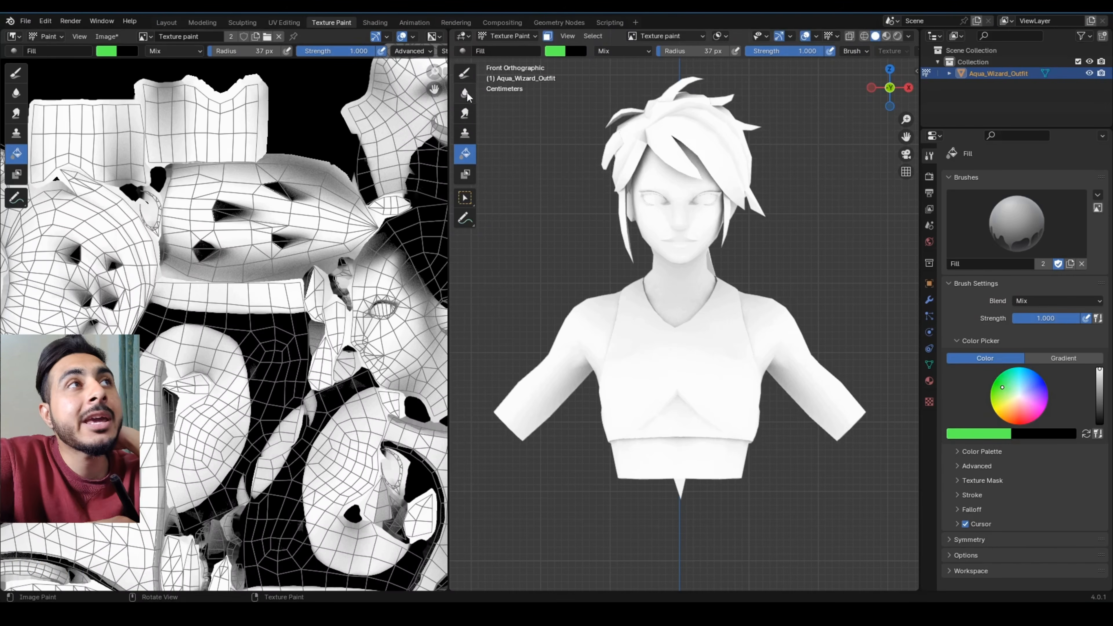
- Switch to the Draw brush, try blue strokes across the chest and neck, and undo them
click(466, 74)
mouse_move(646, 318)
mouse_down()
mouse_move(627, 377)
mouse_move(634, 343)
mouse_up()
scroll(640, 347, up, 3)
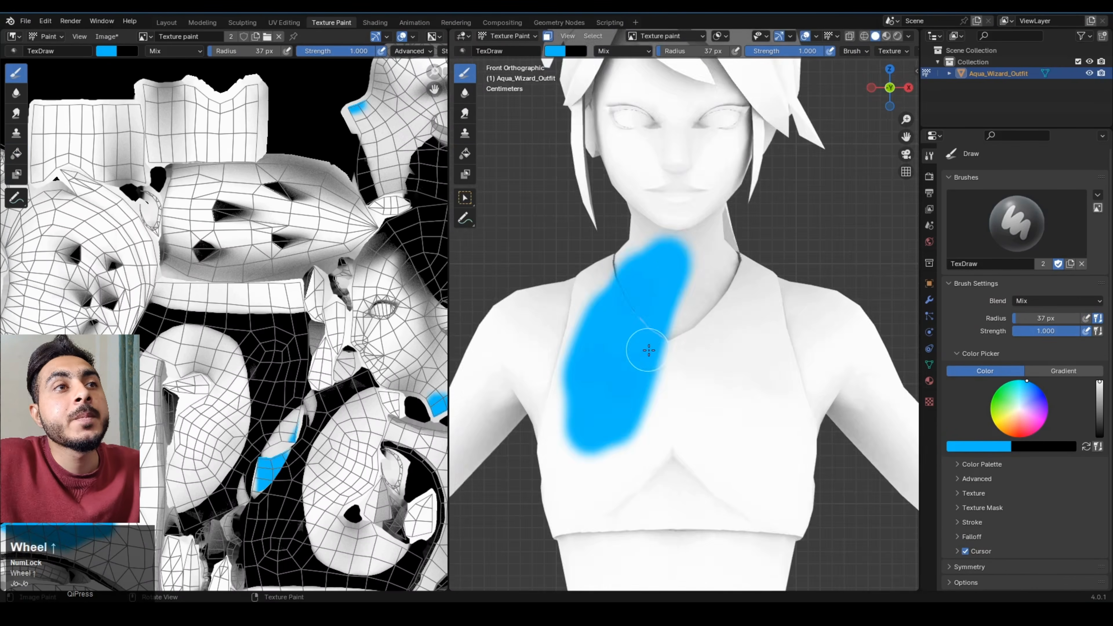
mouse_move(641, 348)
middle_down()
mouse_move(648, 387)
mouse_move(638, 390)
mouse_move(733, 328)
mouse_move(780, 323)
mouse_move(772, 336)
middle_up()
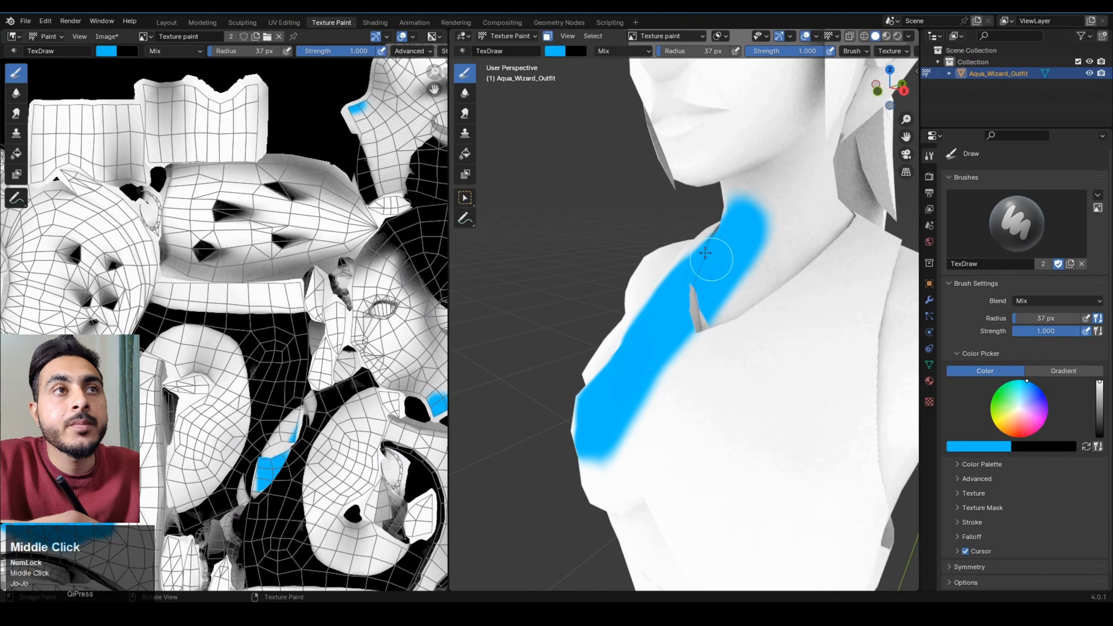
mouse_move(681, 325)
mouse_down()
mouse_move(750, 233)
mouse_move(727, 333)
mouse_move(767, 360)
mouse_move(777, 299)
mouse_move(859, 171)
mouse_move(807, 315)
mouse_move(832, 201)
mouse_move(866, 127)
mouse_up()
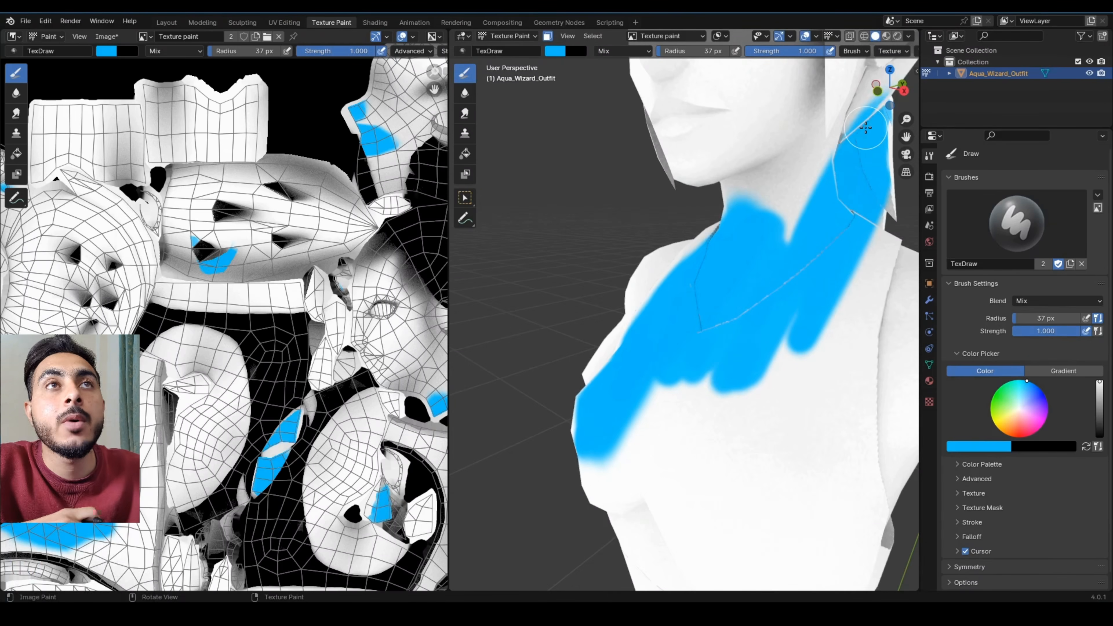
key(ctrl+z)
key(ctrl+z)
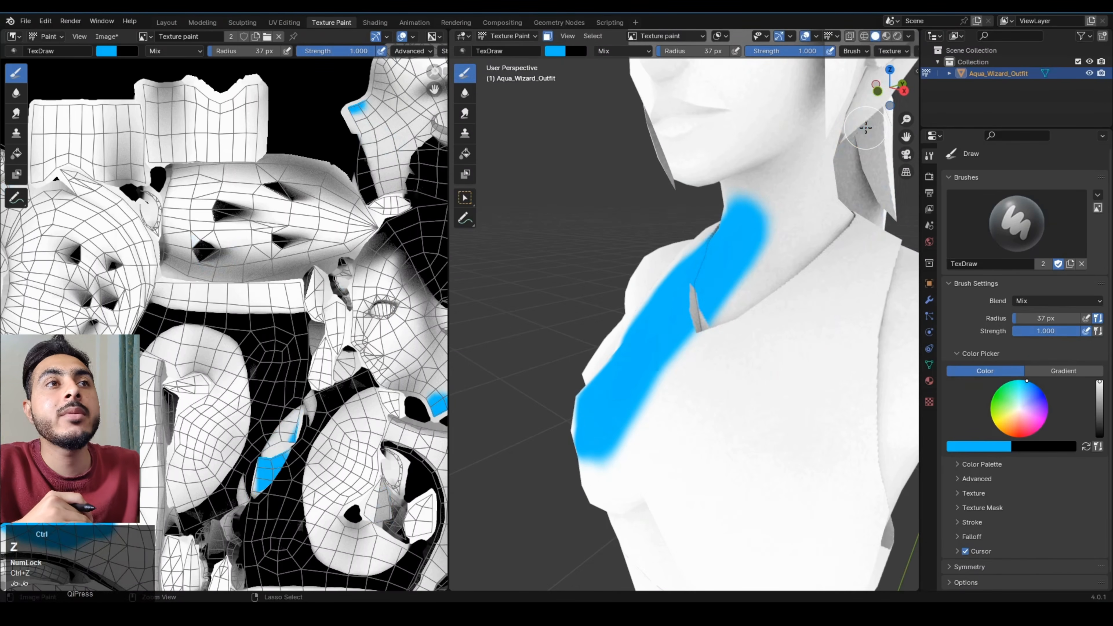
key(KP_1)
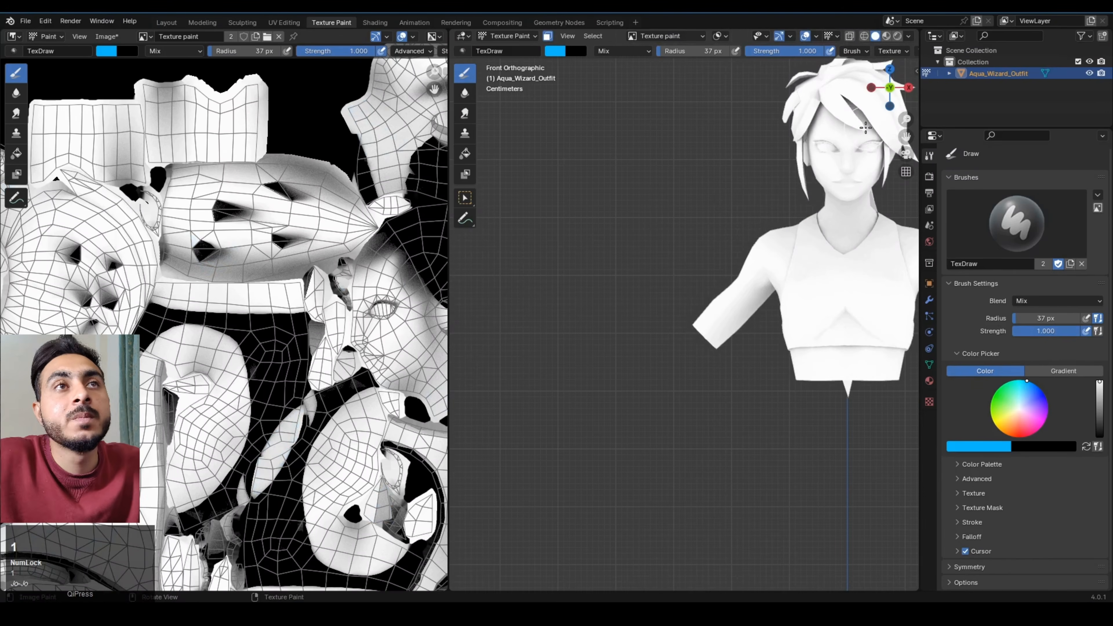
- Try a blue stroke on the character's arm with Mix blending, and undo it
shift+middle_drag(801, 243, 670, 318)
scroll(670, 318, up, 2)
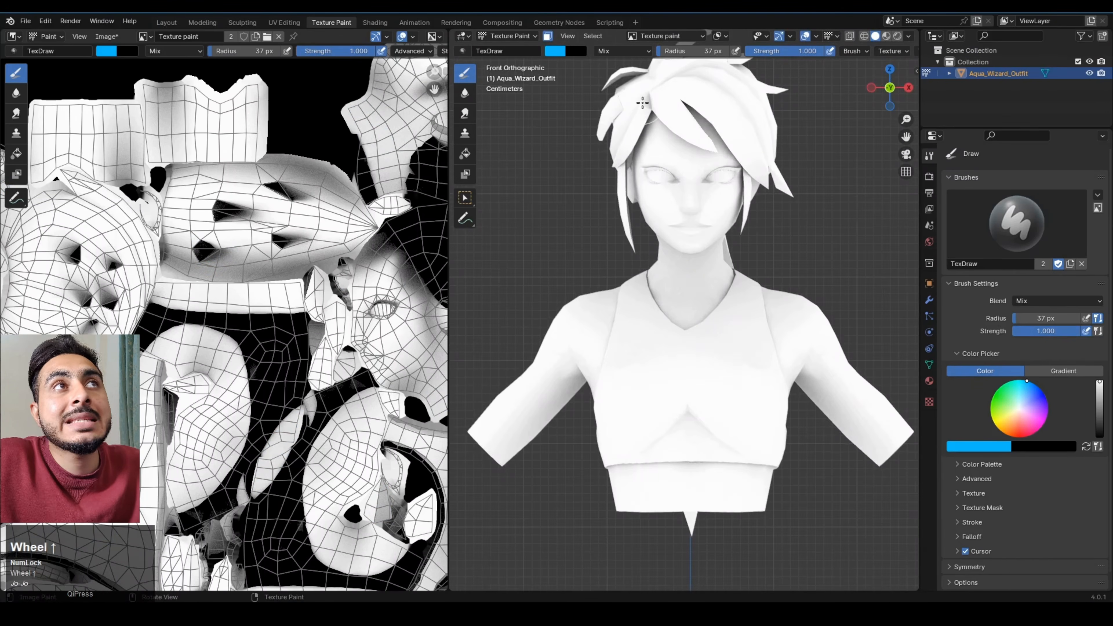
click(622, 51)
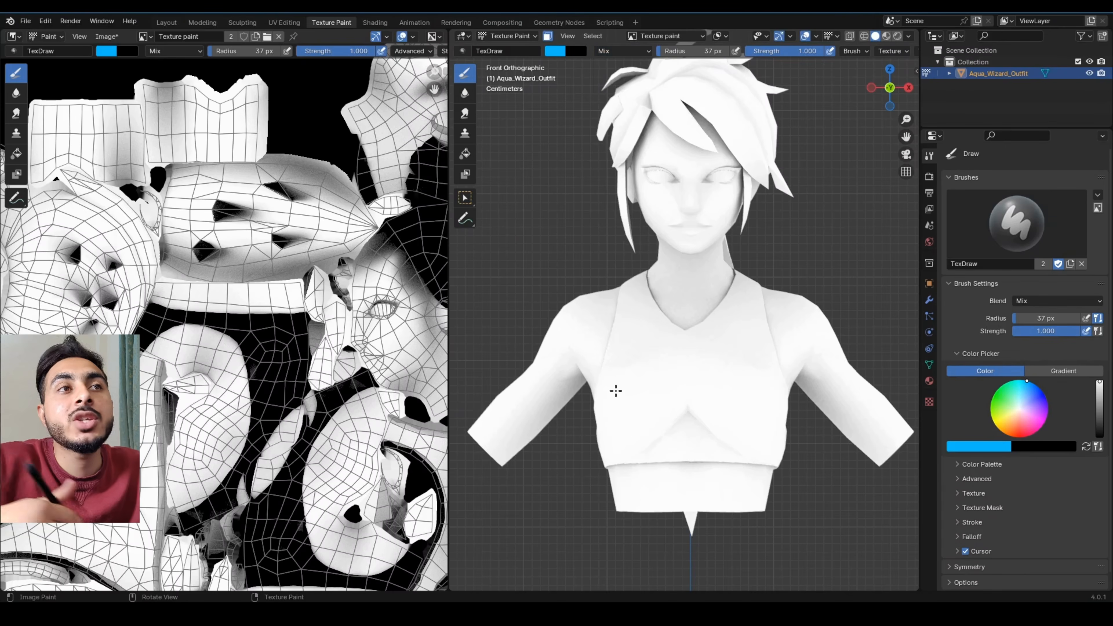
mouse_move(830, 397)
mouse_down()
mouse_move(800, 375)
mouse_move(815, 386)
mouse_up()
key(ctrl+z)
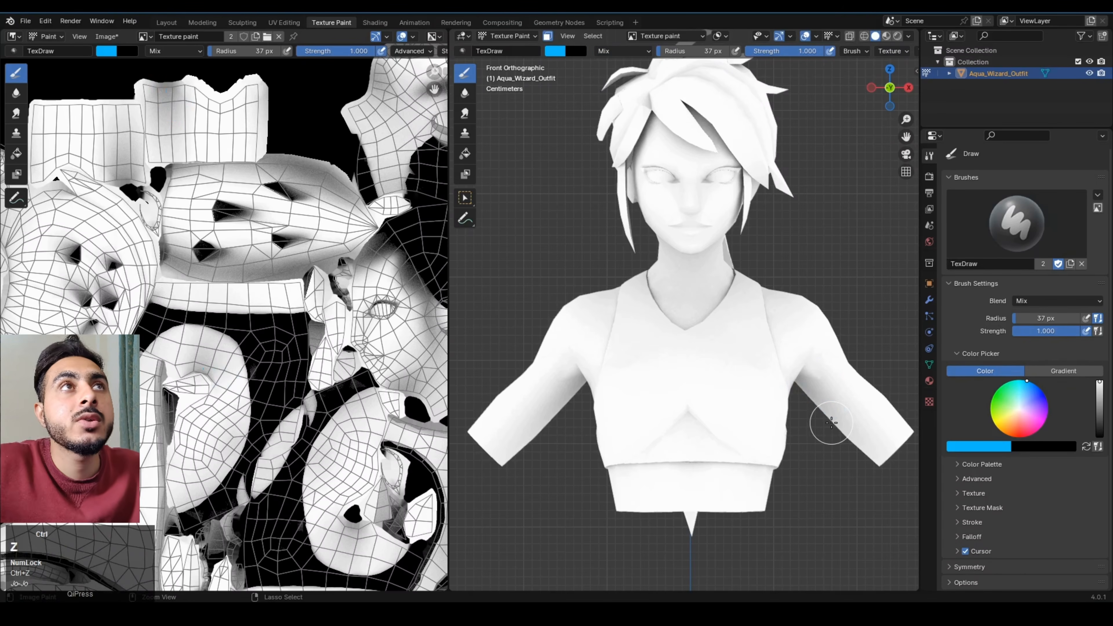
- Set the brush's blending mode to Color, try blue strokes over the arm, chest, neck and face, and undo them
click(620, 52)
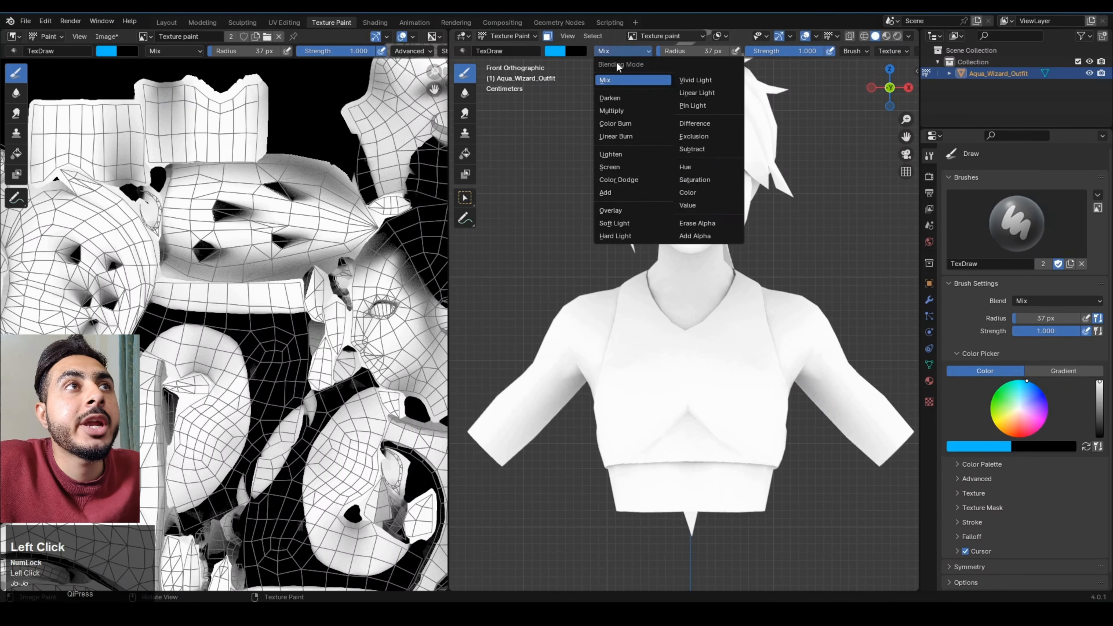
click(703, 194)
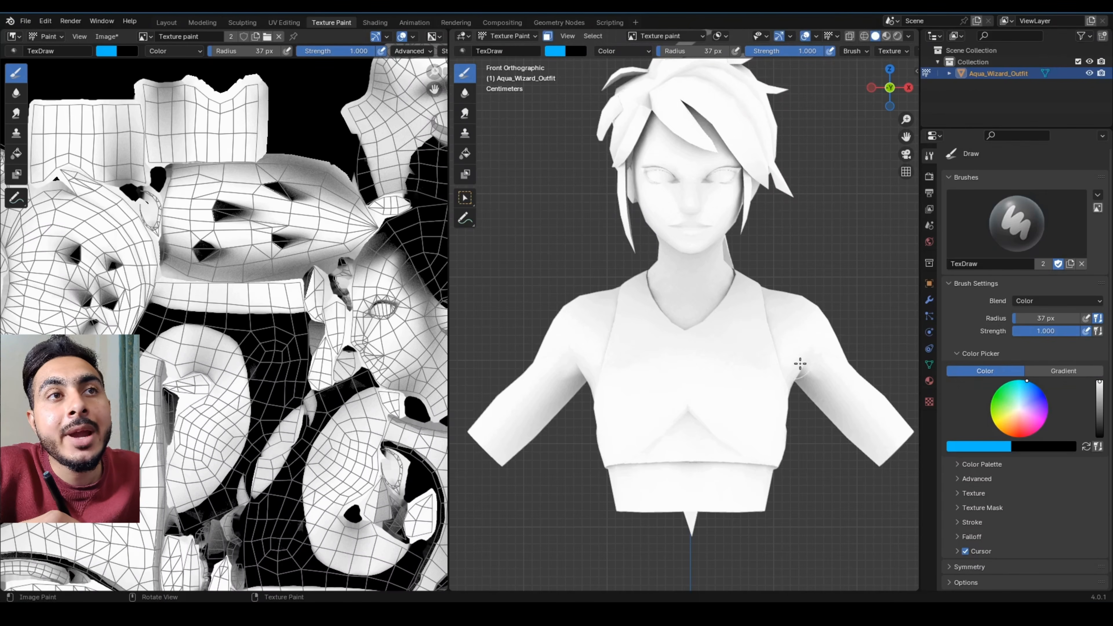
mouse_move(801, 368)
mouse_down()
mouse_move(819, 406)
mouse_move(787, 378)
mouse_move(762, 394)
mouse_move(810, 392)
mouse_move(869, 443)
mouse_move(792, 378)
mouse_move(817, 414)
mouse_up()
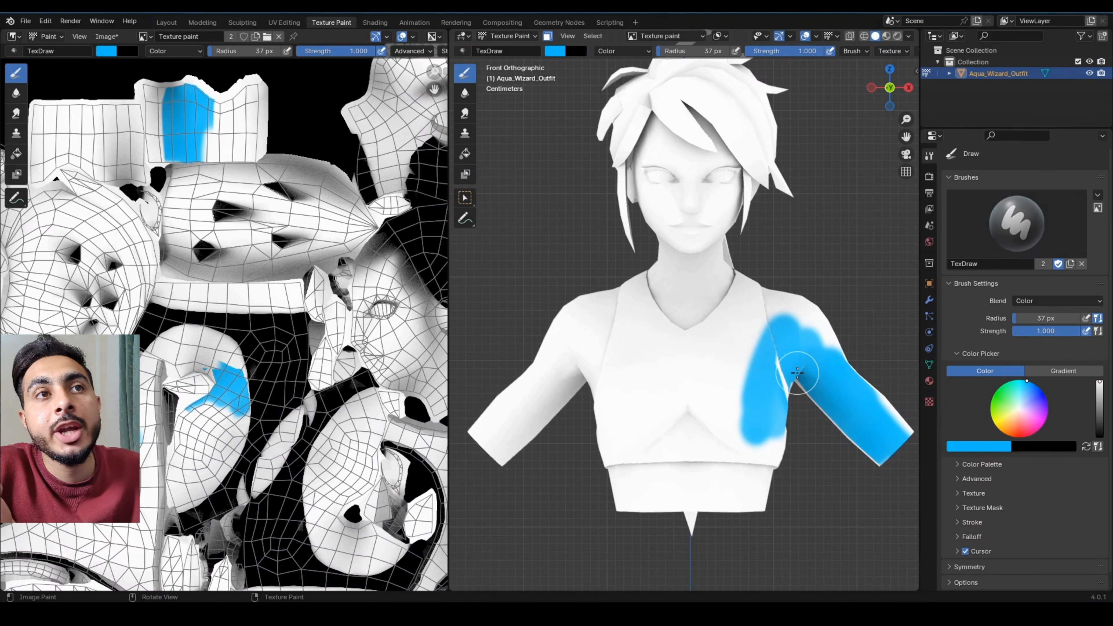
mouse_move(729, 239)
mouse_down()
mouse_move(677, 357)
mouse_move(662, 275)
mouse_move(723, 229)
mouse_move(745, 184)
mouse_move(692, 114)
mouse_move(697, 93)
mouse_up()
mouse_move(726, 196)
mouse_down()
mouse_move(718, 219)
mouse_move(652, 258)
mouse_move(676, 101)
mouse_up()
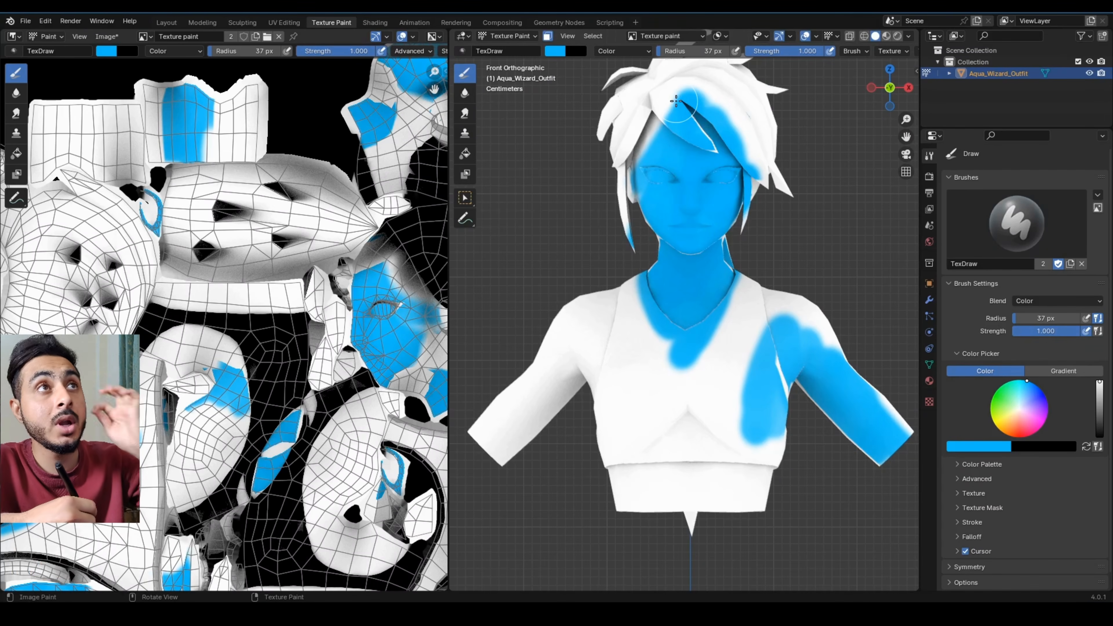
key(ctrl+z)
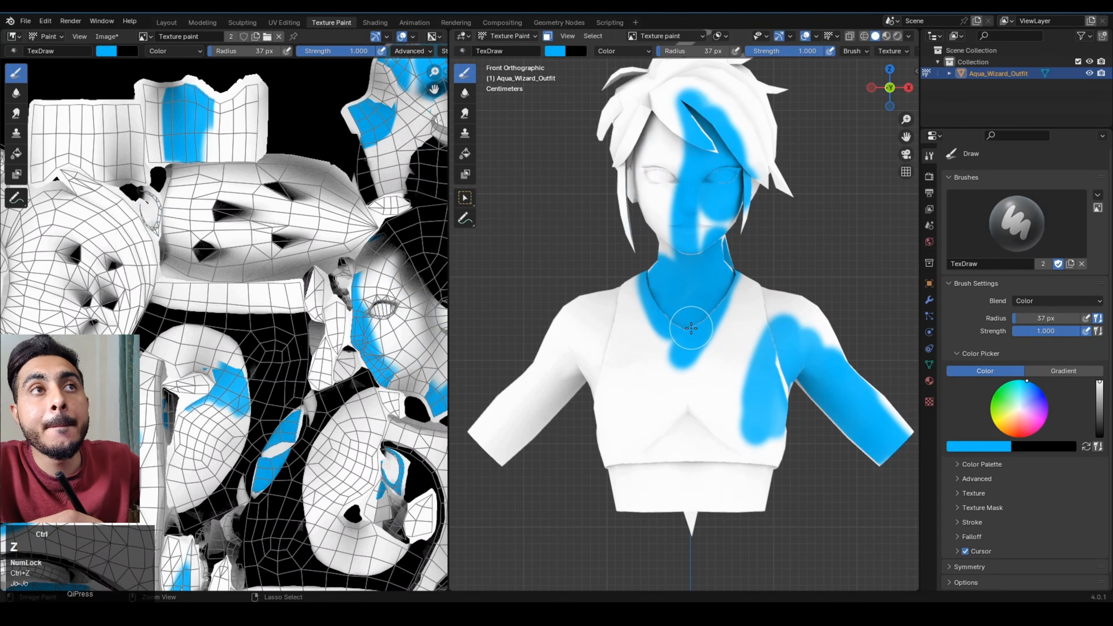
key(ctrl+z)
key(ctrl+z)
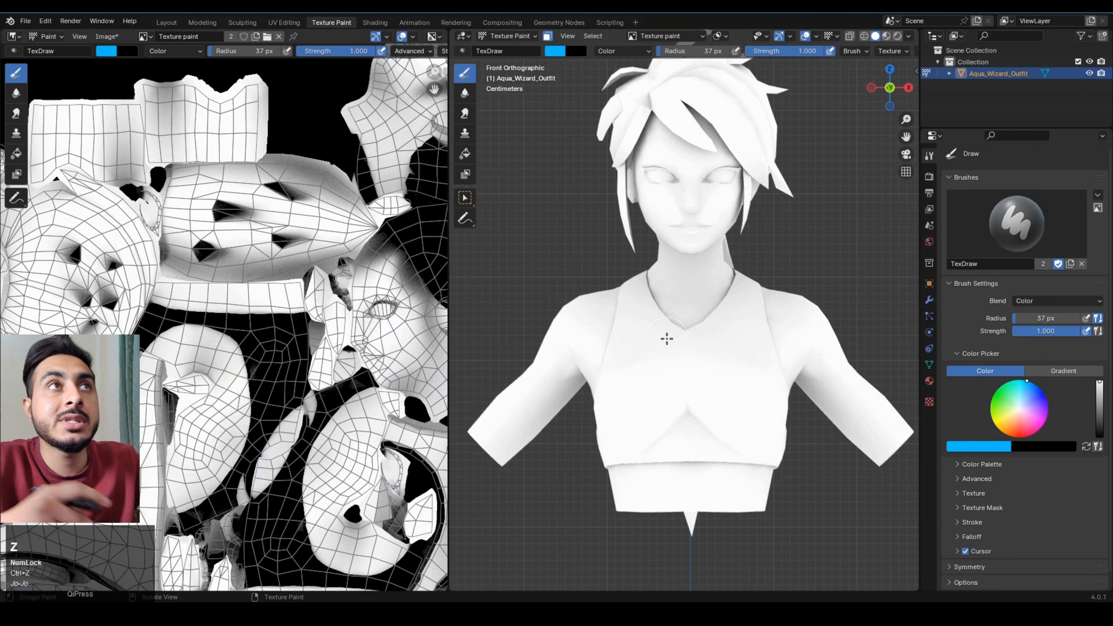
- Set the Draw brush's blending mode to Multiply and increase its radius to 50 px
click(634, 52)
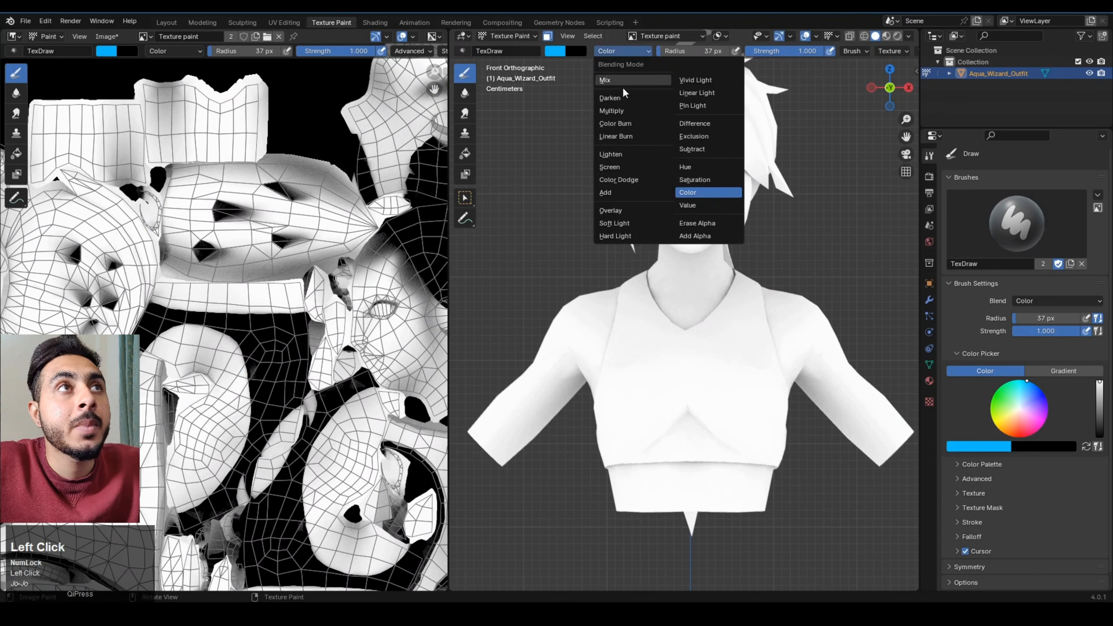
click(623, 111)
shift+middle_drag(745, 280, 741, 248)
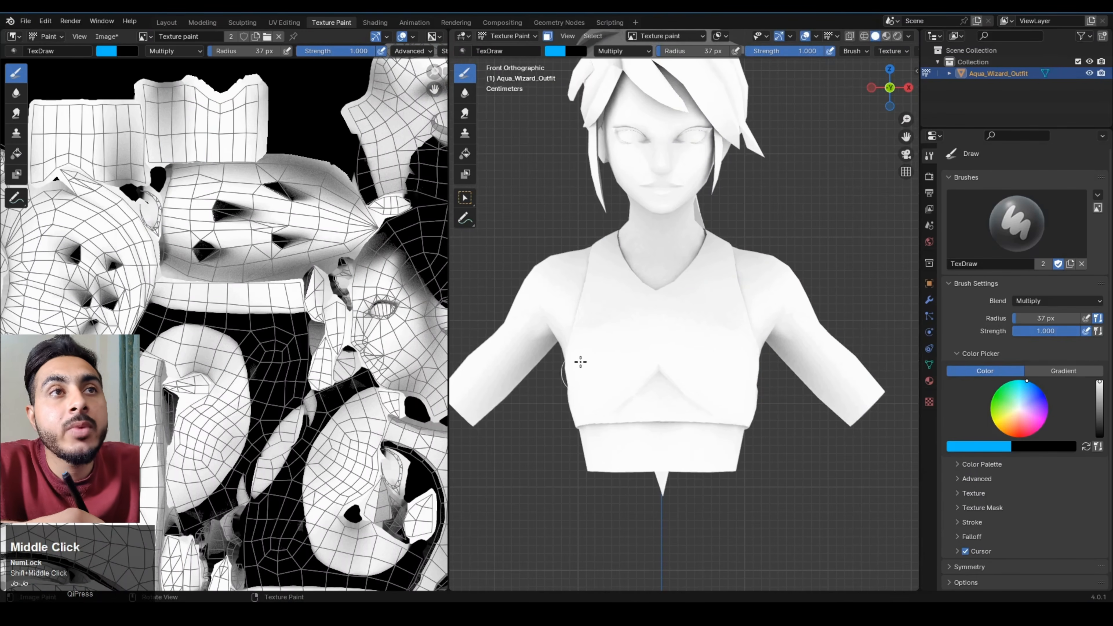
key(bracketright)
key(bracketright)
key(bracketright)
- Try blue Multiply strokes on the character's arm, and undo them
mouse_move(760, 340)
mouse_down()
mouse_move(771, 334)
mouse_move(830, 393)
mouse_up()
key(ctrl+z)
mouse_move(795, 355)
mouse_down()
mouse_move(771, 334)
mouse_move(789, 369)
mouse_up()
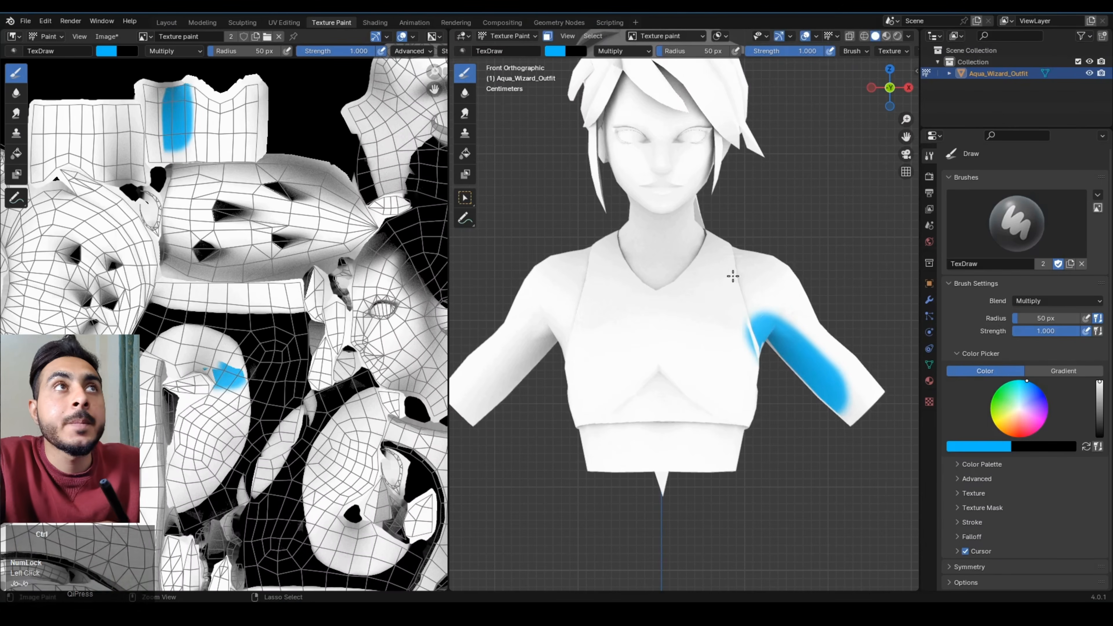
key(ctrl+z)
- Set the brush's blending mode to Overlay, try blue strokes over the arm and top, and undo them
click(622, 51)
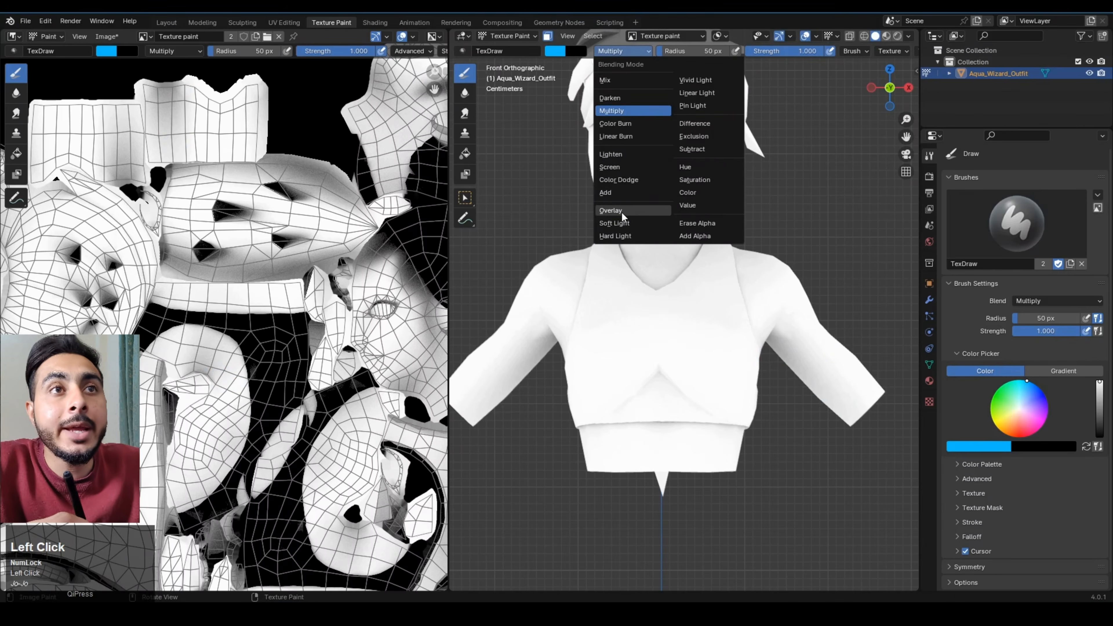
click(623, 212)
mouse_move(784, 333)
mouse_down()
mouse_move(818, 348)
mouse_move(836, 401)
mouse_move(768, 298)
mouse_move(713, 388)
mouse_up()
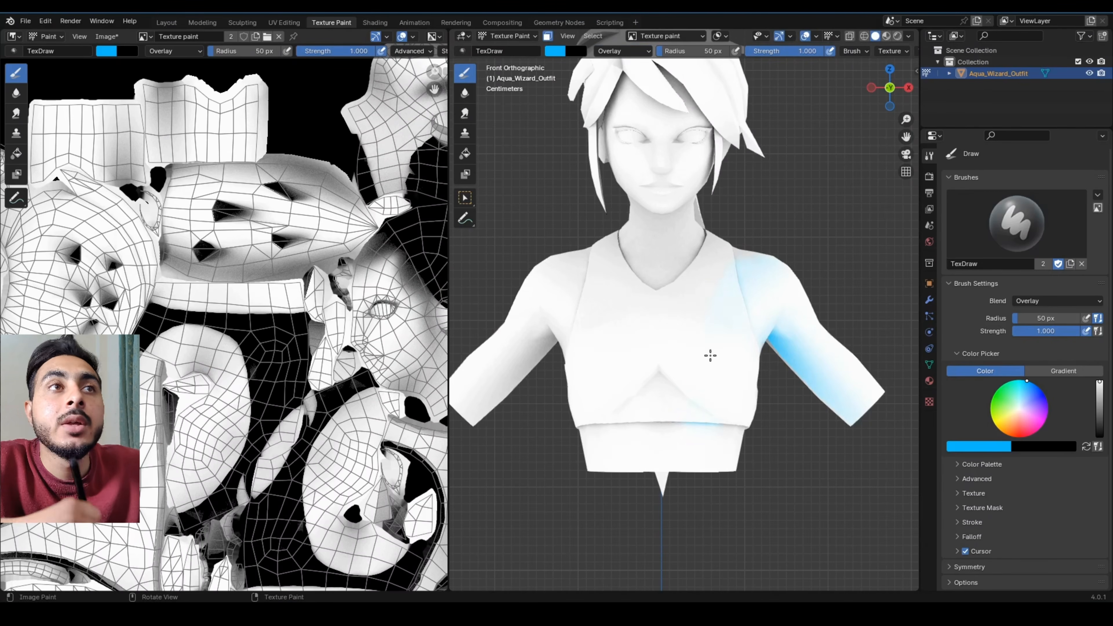
key(ctrl+z)
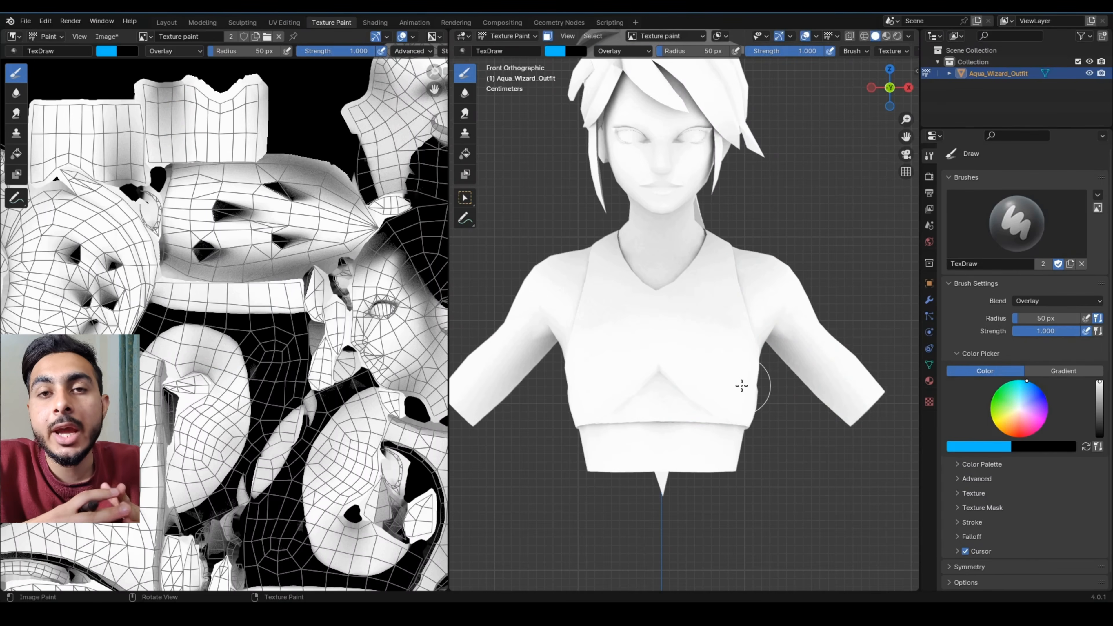
key(v)
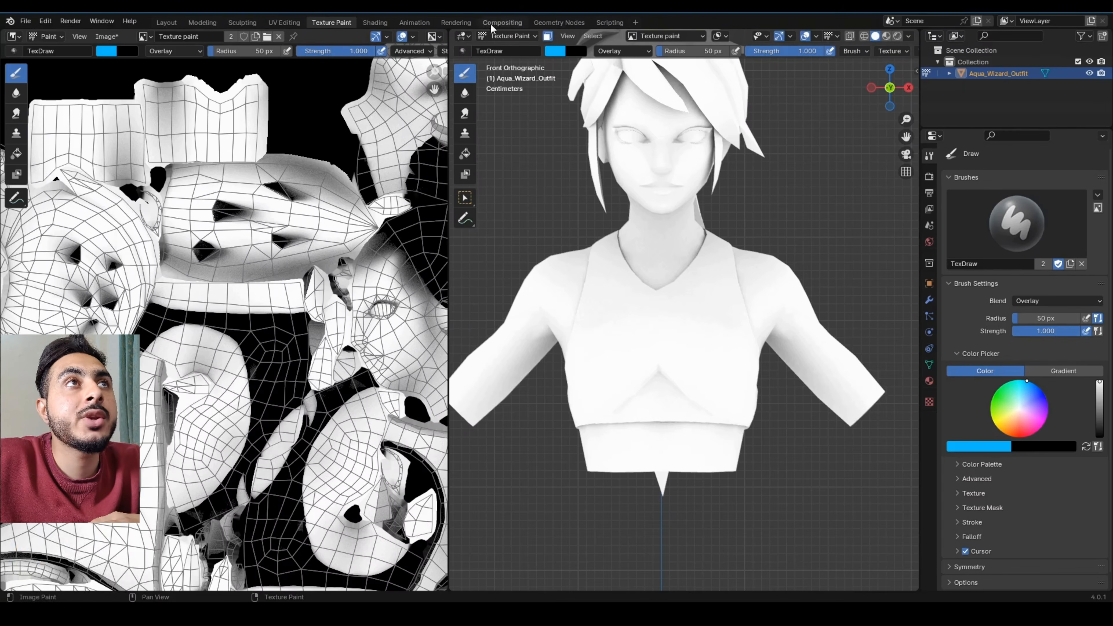
- Set the Draw brush's blending mode to Color
click(623, 51)
click(697, 194)
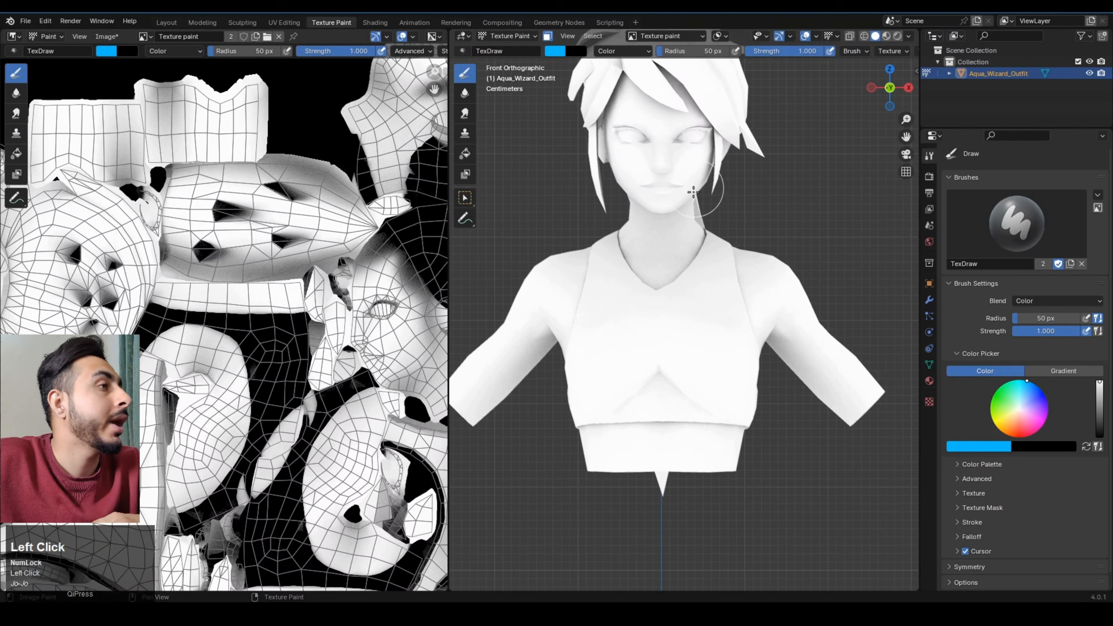
- Enter Edit Mode and select the linked skin mesh of the head, neck, arms and waist
middle_click(691, 164)
key(Tab)
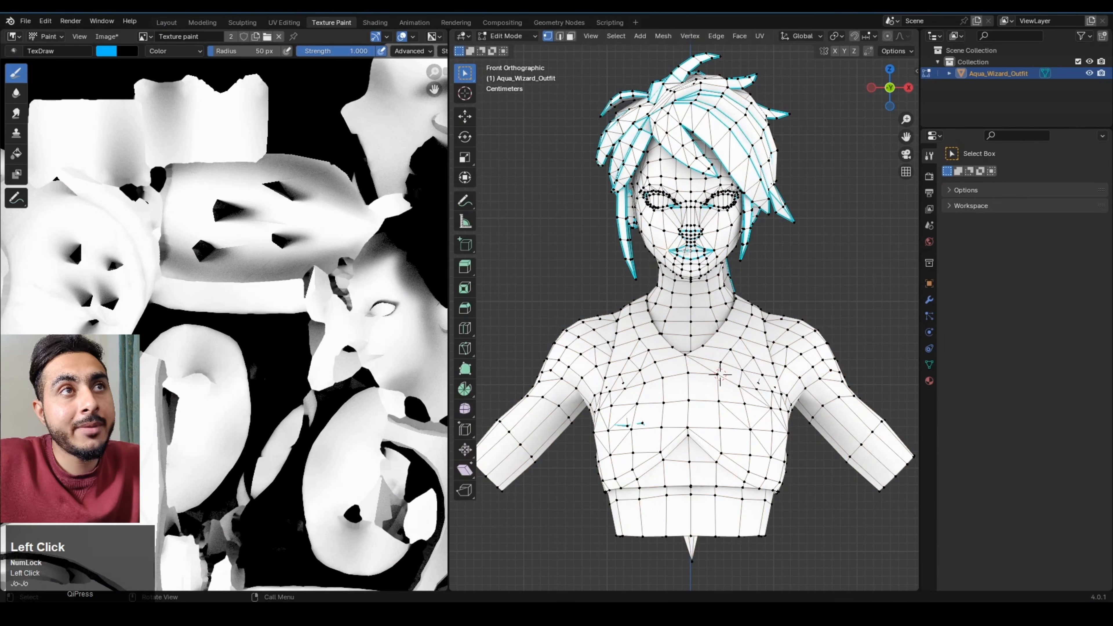
key(l)
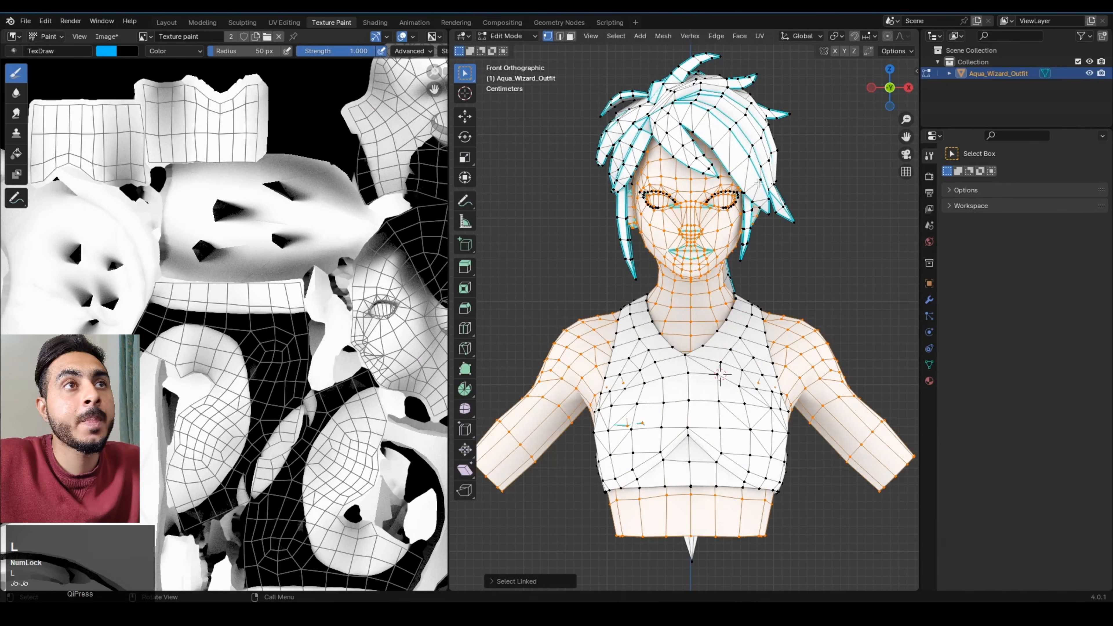
- Switch to face selection and deselect the faces of both eyeballs, leaving the rest of the skin selected
scroll(692, 216, up, 6)
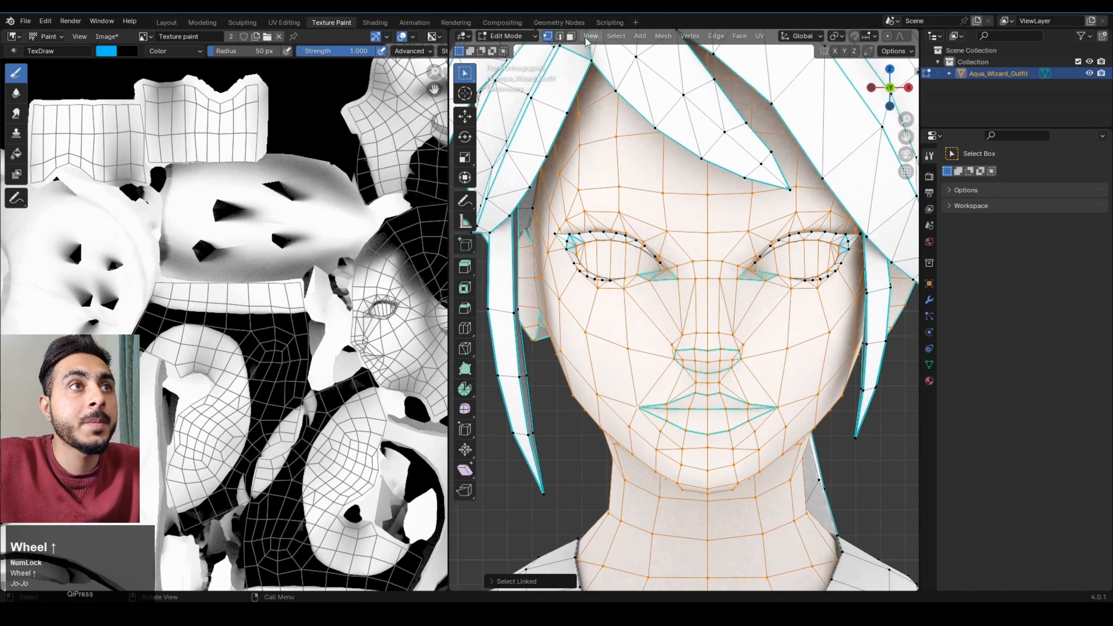
click(570, 36)
scroll(506, 201, up, 3)
mouse_move(506, 200)
ctrl+mouse_down()
mouse_move(535, 219)
mouse_move(607, 231)
ctrl+mouse_up()
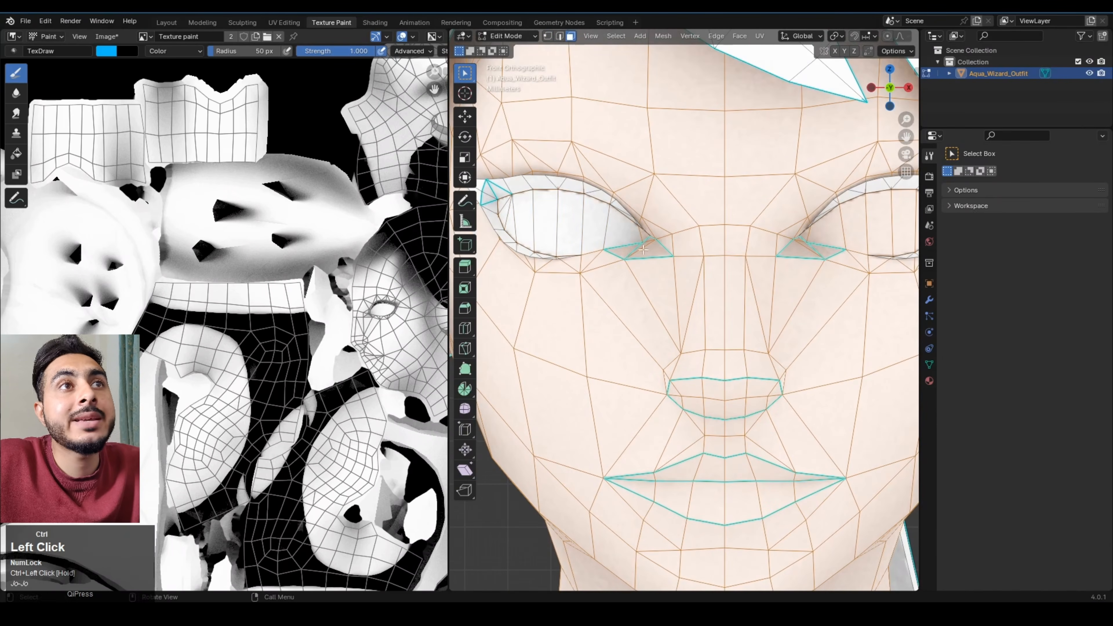
shift+middle_drag(844, 230, 660, 260)
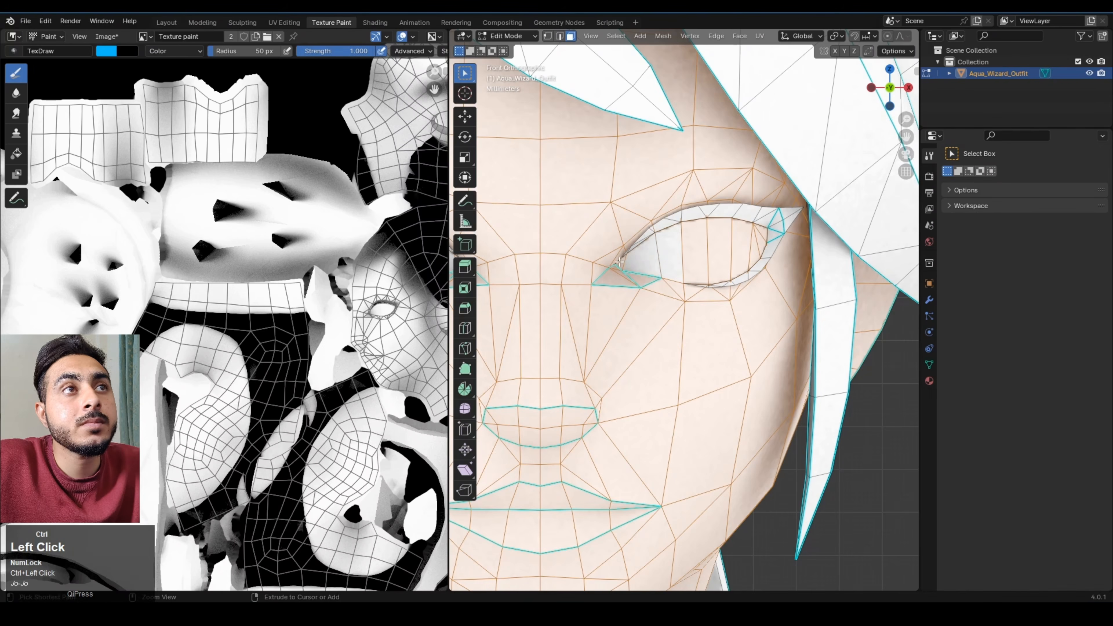
mouse_move(621, 261)
ctrl+mouse_down()
mouse_move(760, 237)
mouse_move(767, 252)
ctrl+mouse_up()
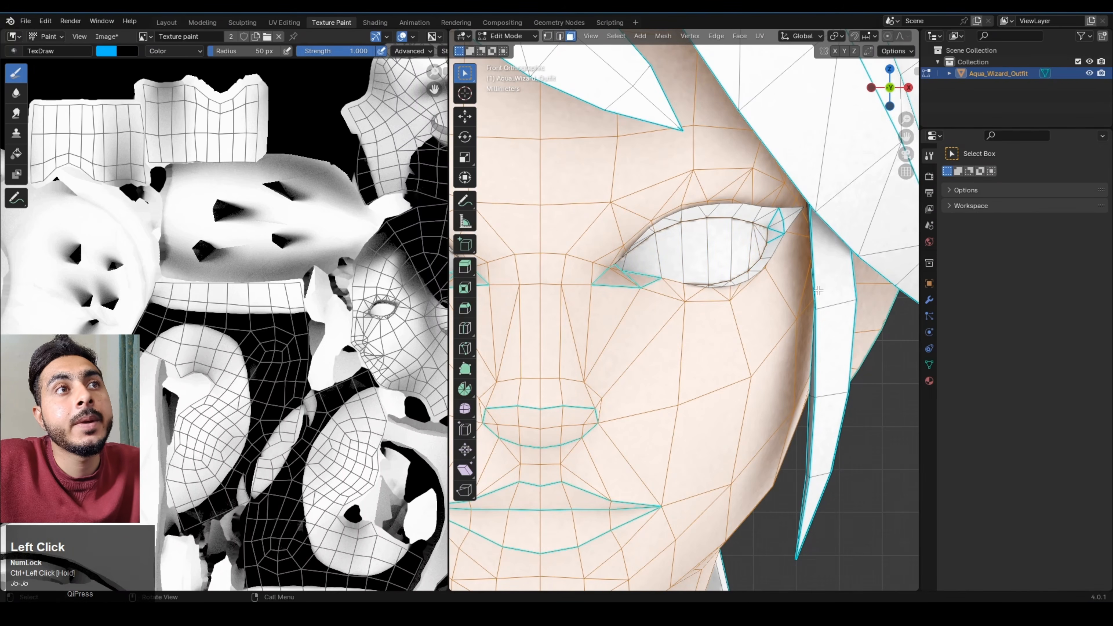
scroll(817, 290, down, 6)
mouse_move(785, 347)
shift+middle_down()
mouse_move(766, 369)
mouse_move(798, 359)
shift+middle_up()
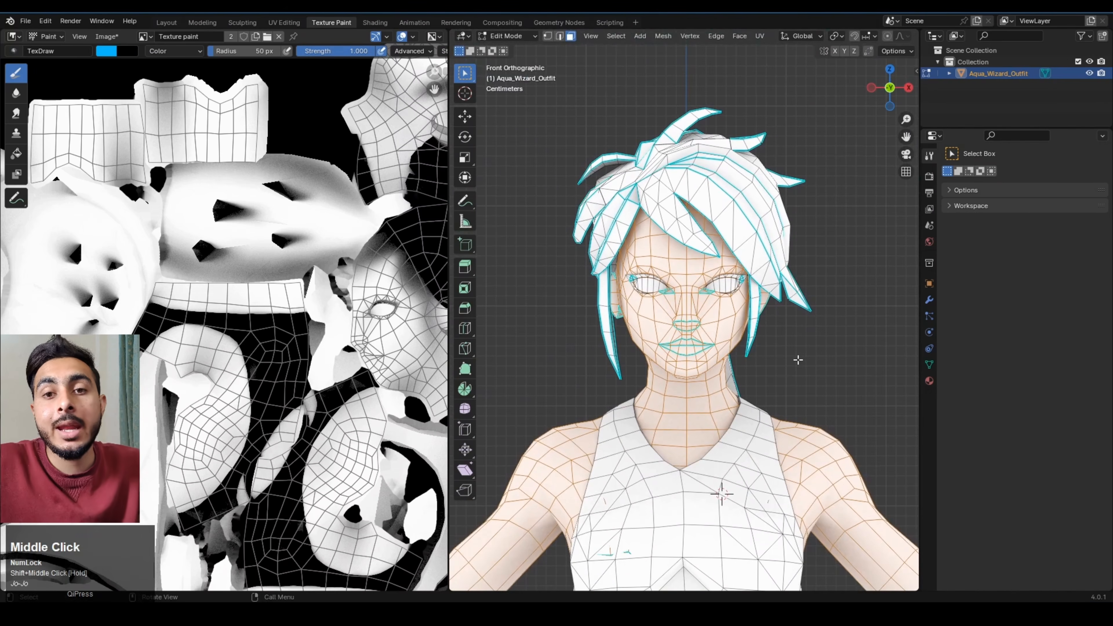
scroll(738, 349, down, 3)
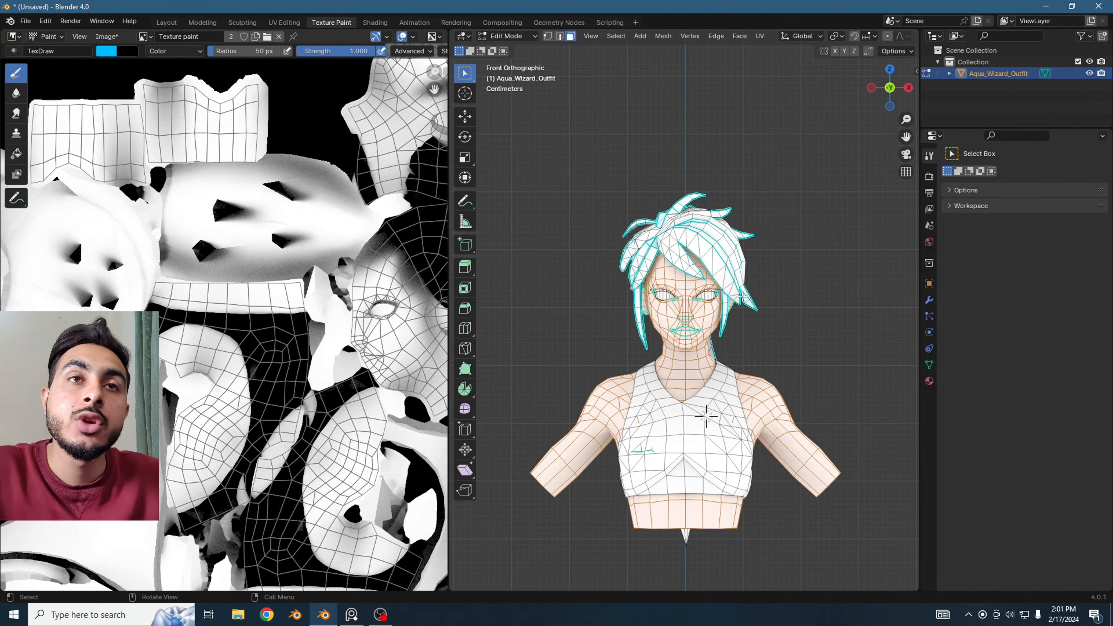
- Create a vertex group named "Body" and assign the selected skin faces to it
click(930, 364)
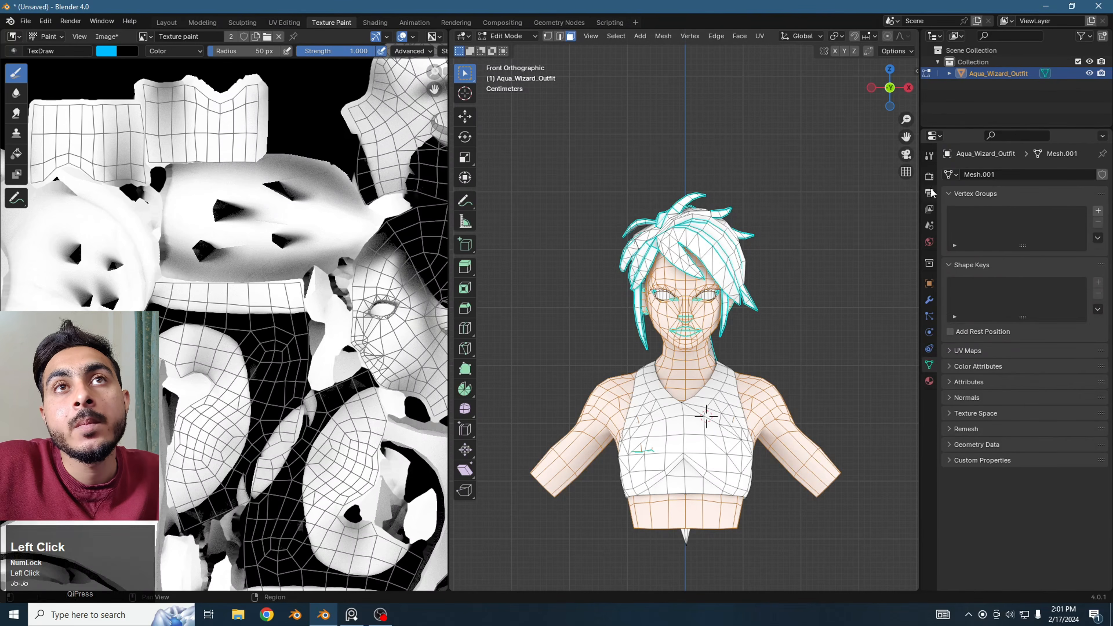
click(1098, 211)
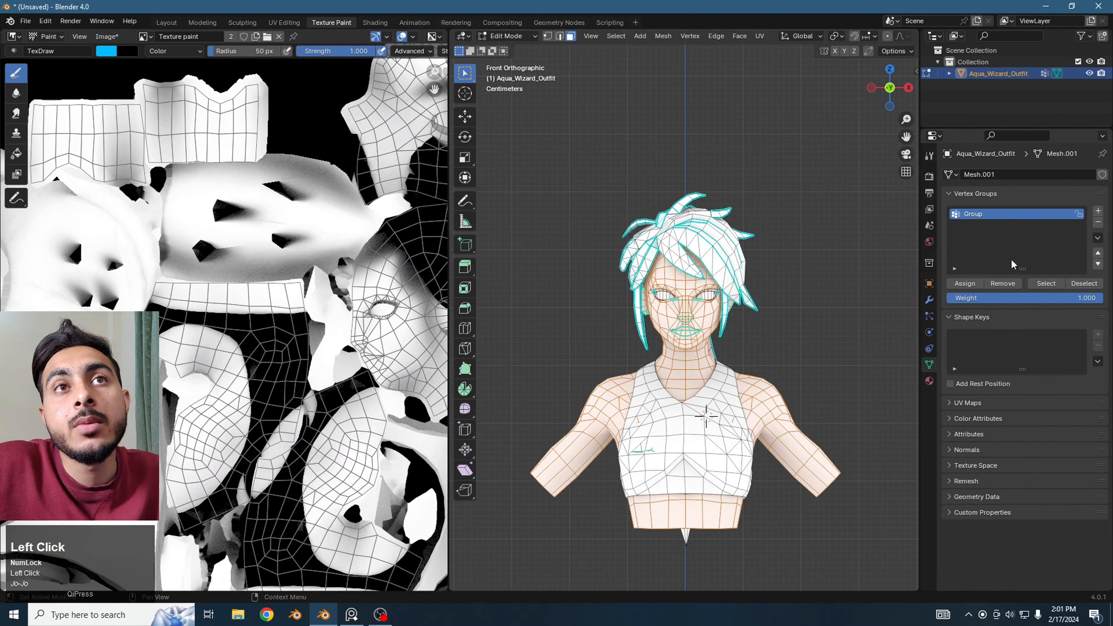
click(965, 283)
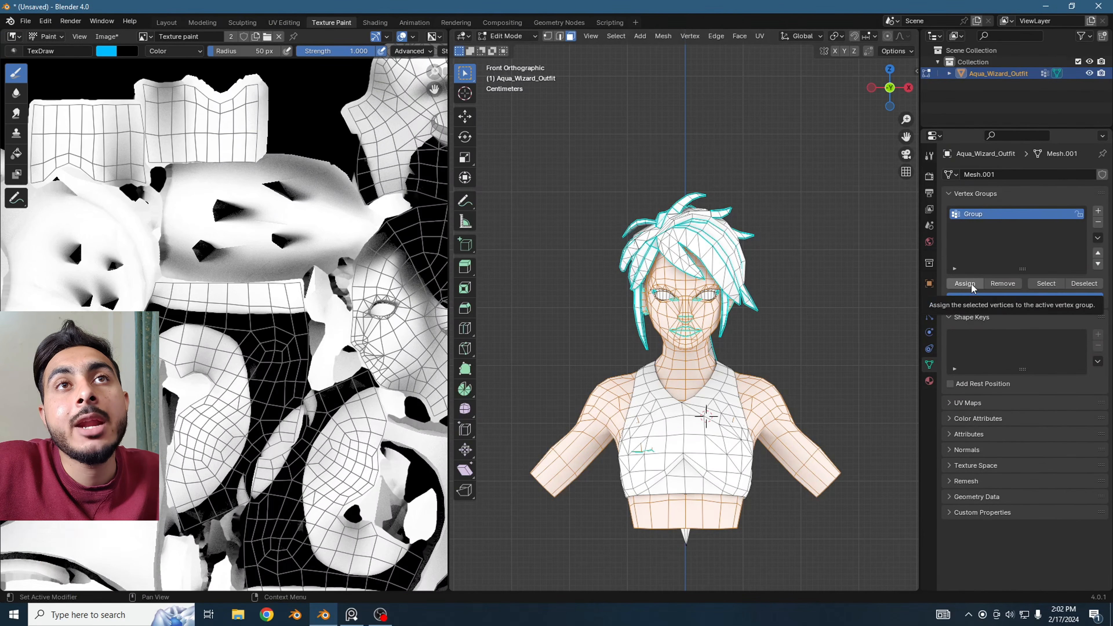
double_click(991, 215)
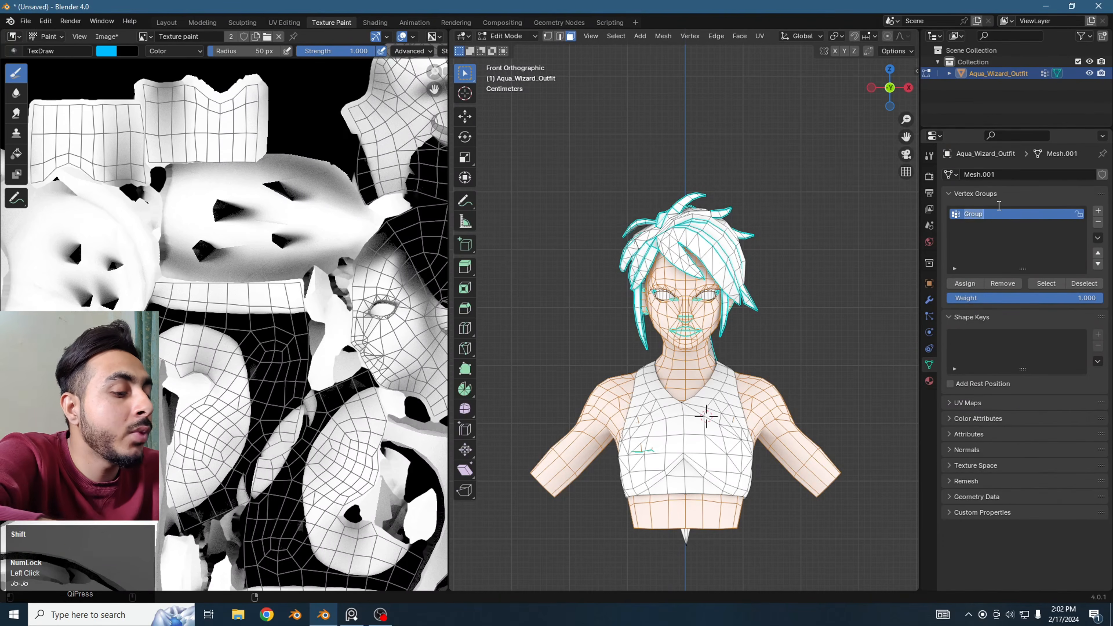
text(Bod)
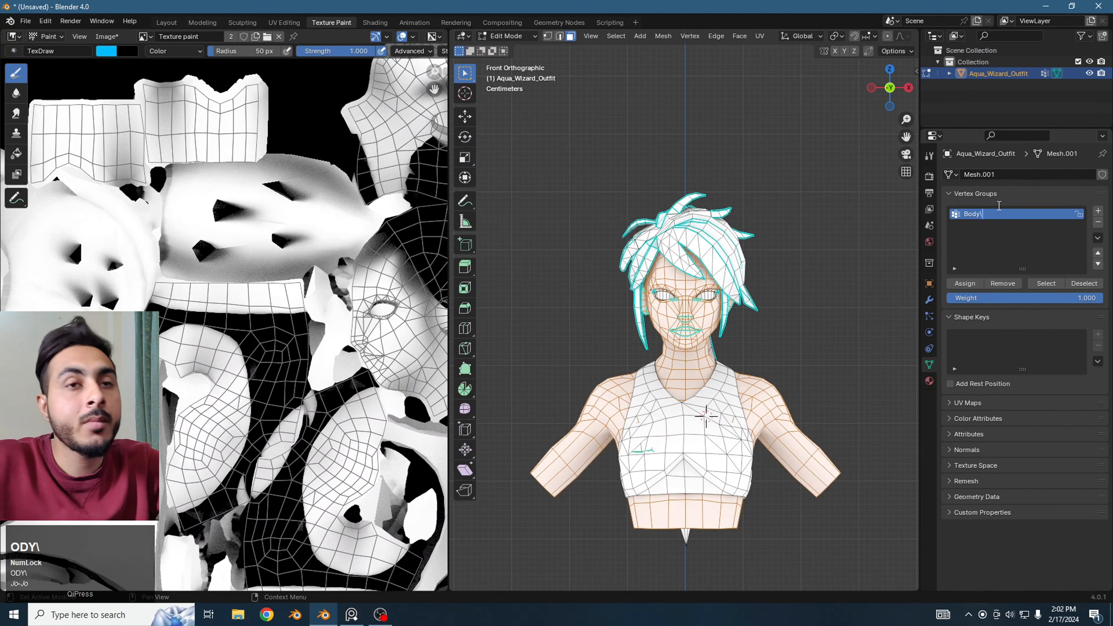
text(y\)
key(BackSpace)
key(Return)
- Replace the selection with the linked mesh of the main hair volume on the head
scroll(768, 300, up, 2)
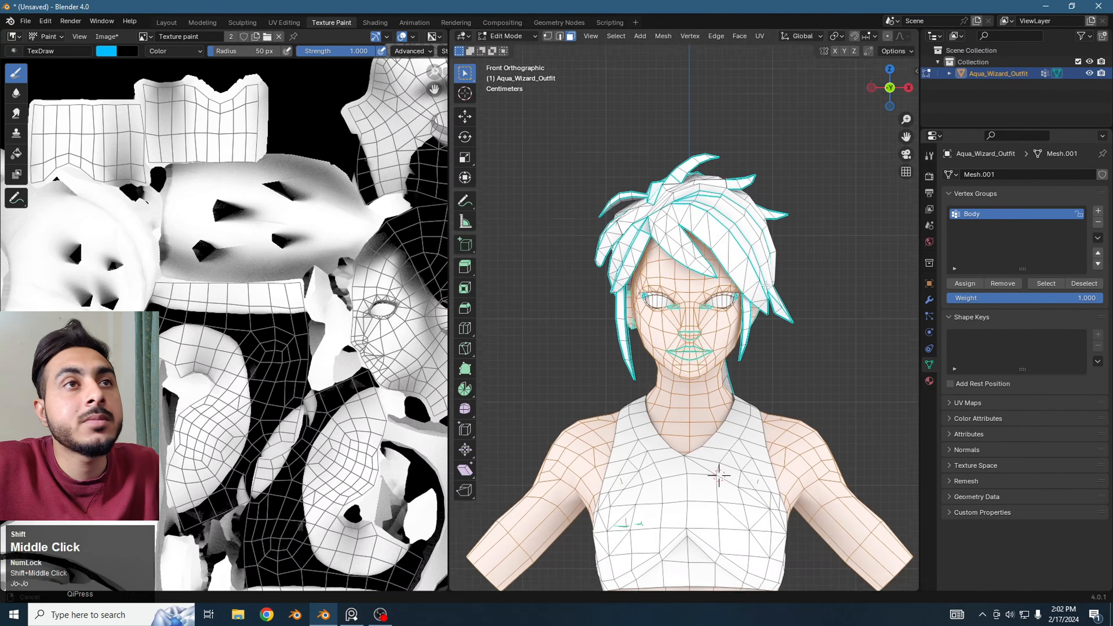
click(768, 300)
key(l)
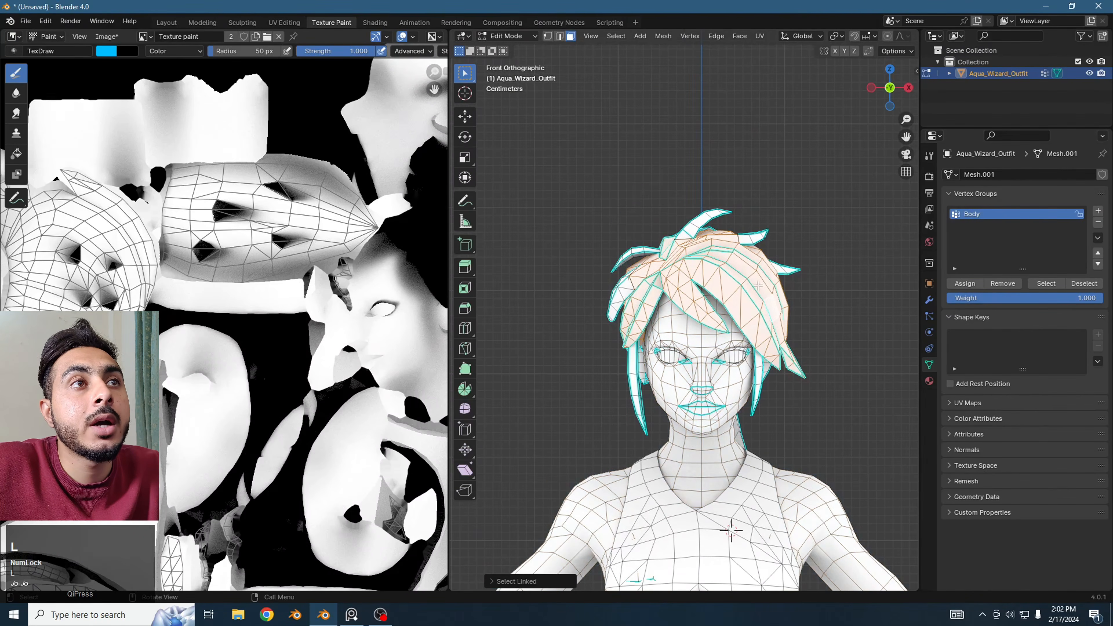
key(g)
right_click(762, 281)
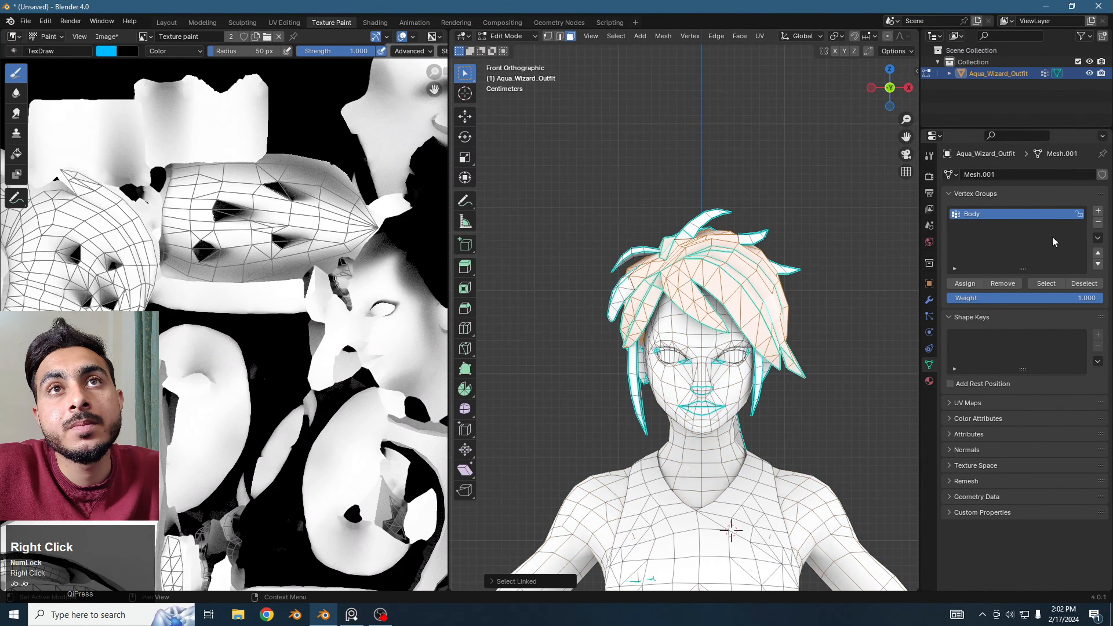
- Add a second vertex group named "Hair base" for the selected hair mesh
click(1098, 211)
double_click(994, 226)
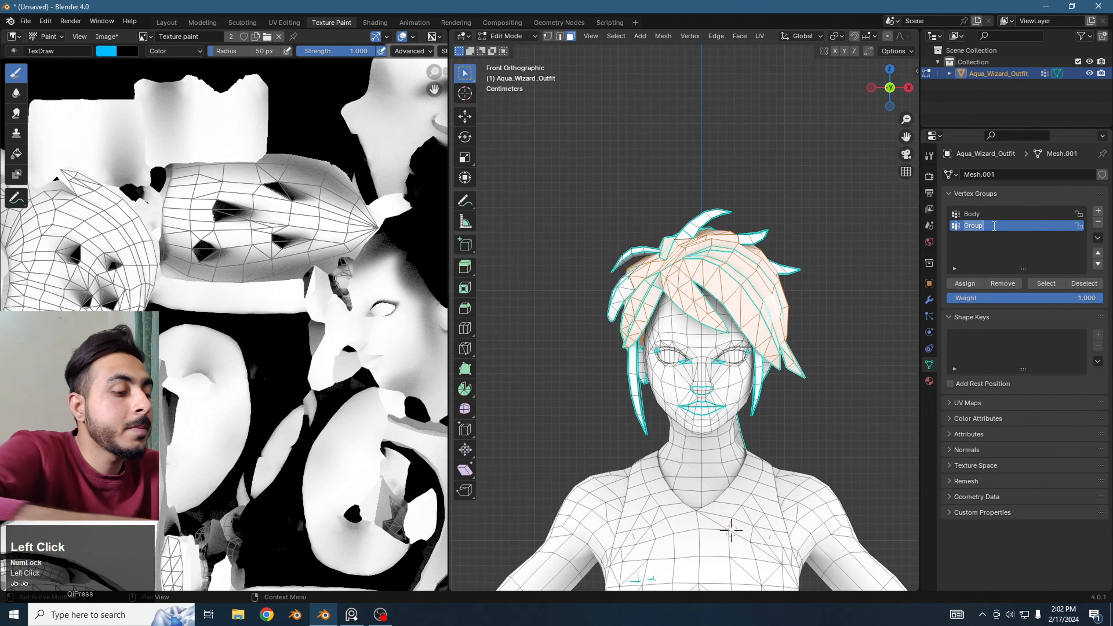
text(Hair)
text(b)
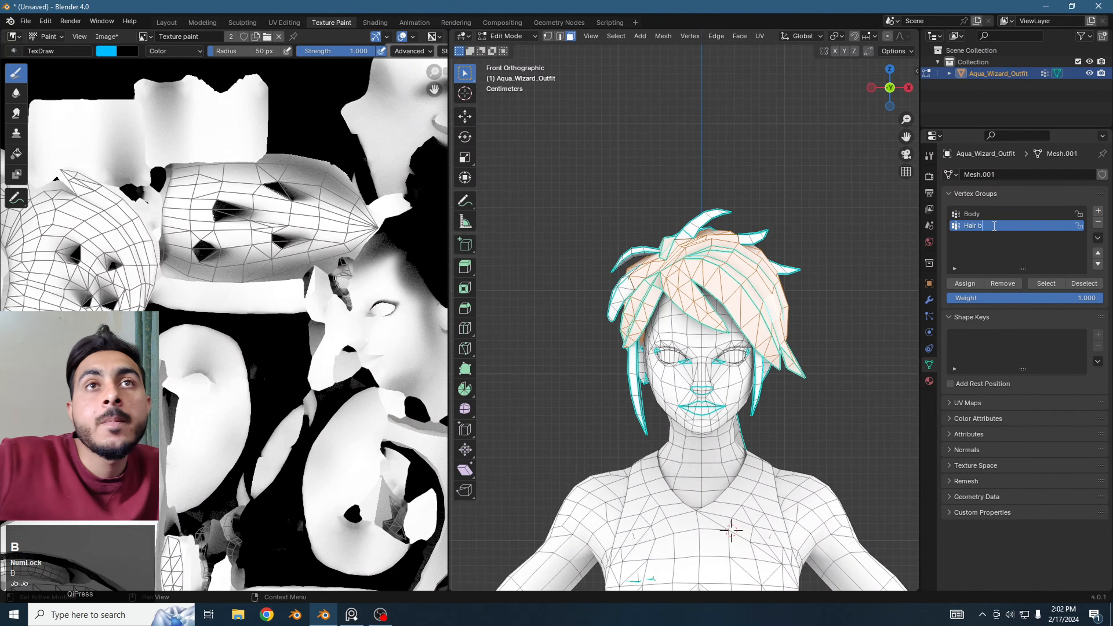
text(ase)
click(1012, 234)
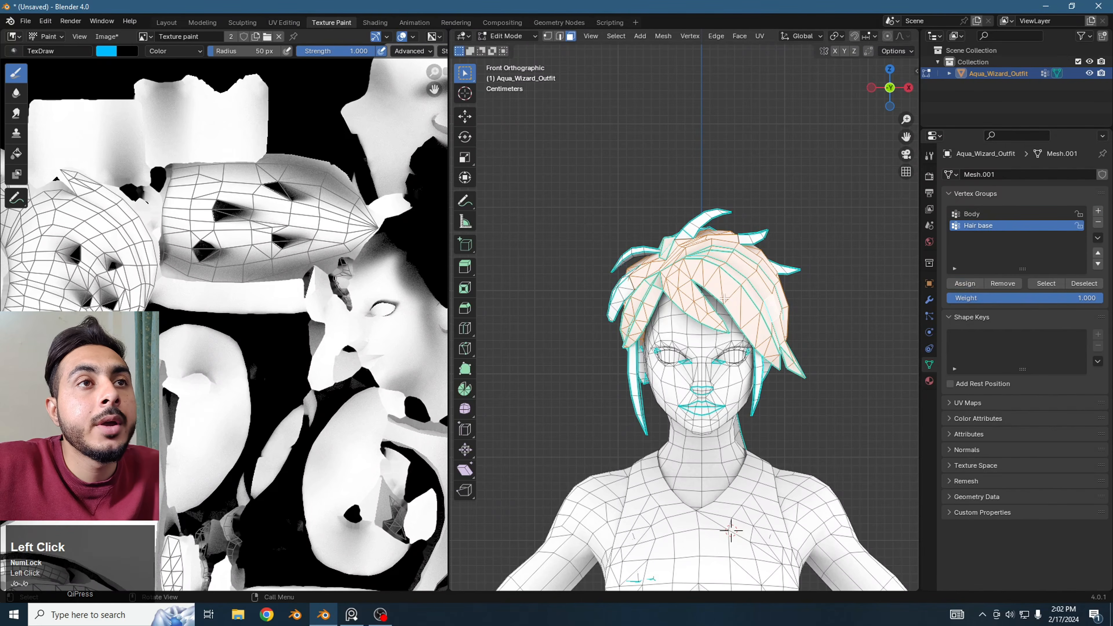
- Select all the eyeball faces of the character's right eye, replacing the hair selection
scroll(737, 359, up, 6)
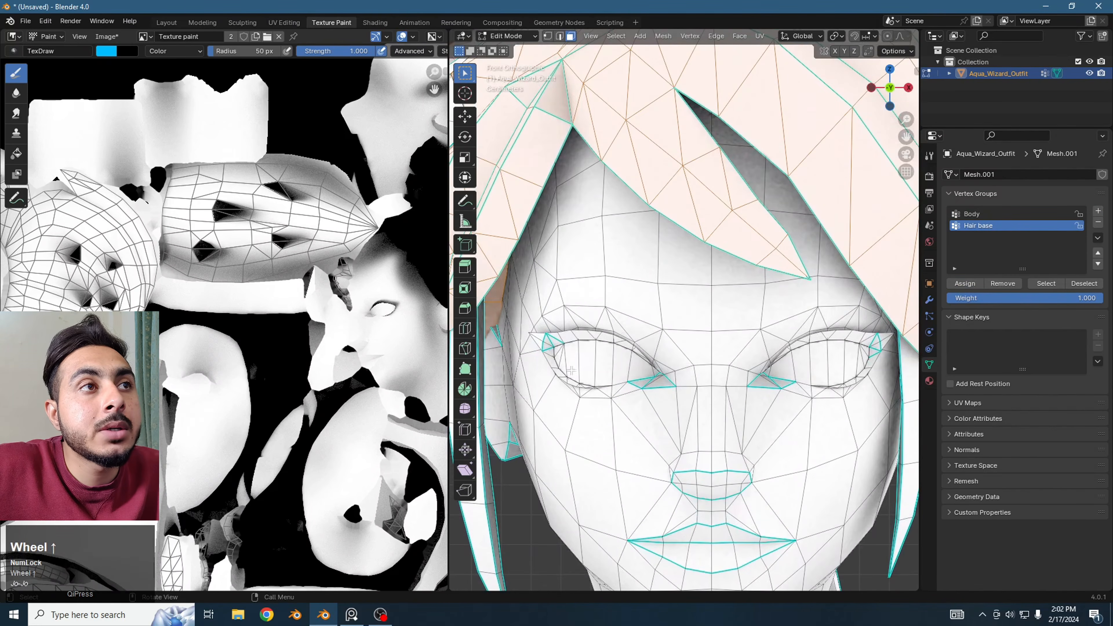
drag(560, 352, 573, 362)
shift+middle_drag(573, 360, 622, 346)
scroll(623, 347, up, 1)
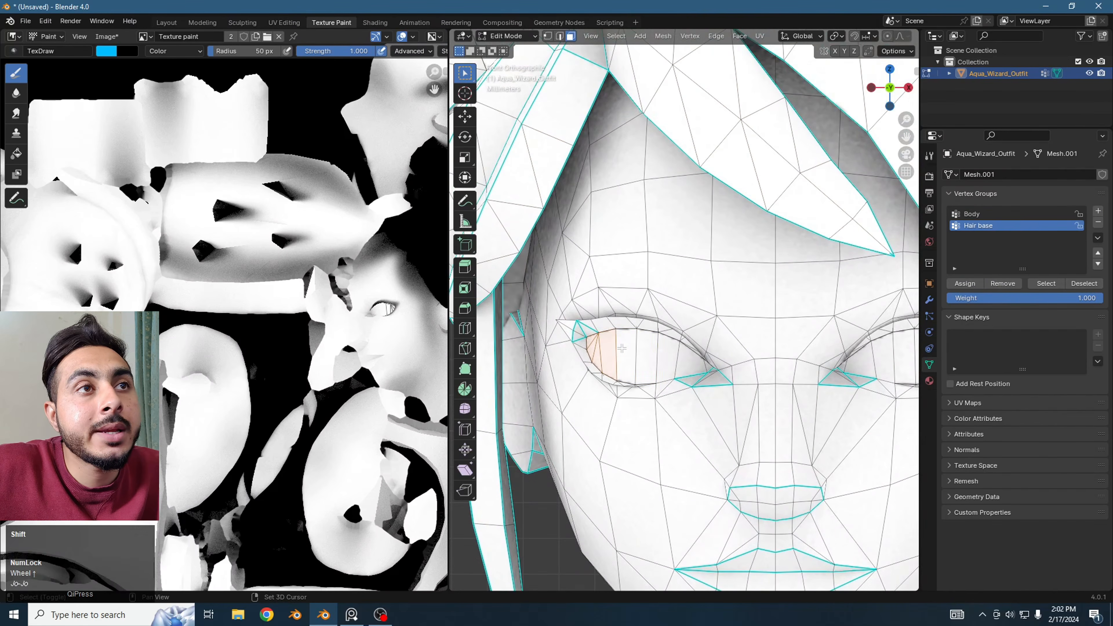
shift+click(627, 354)
shift+click(643, 354)
shift+click(667, 360)
shift+click(687, 367)
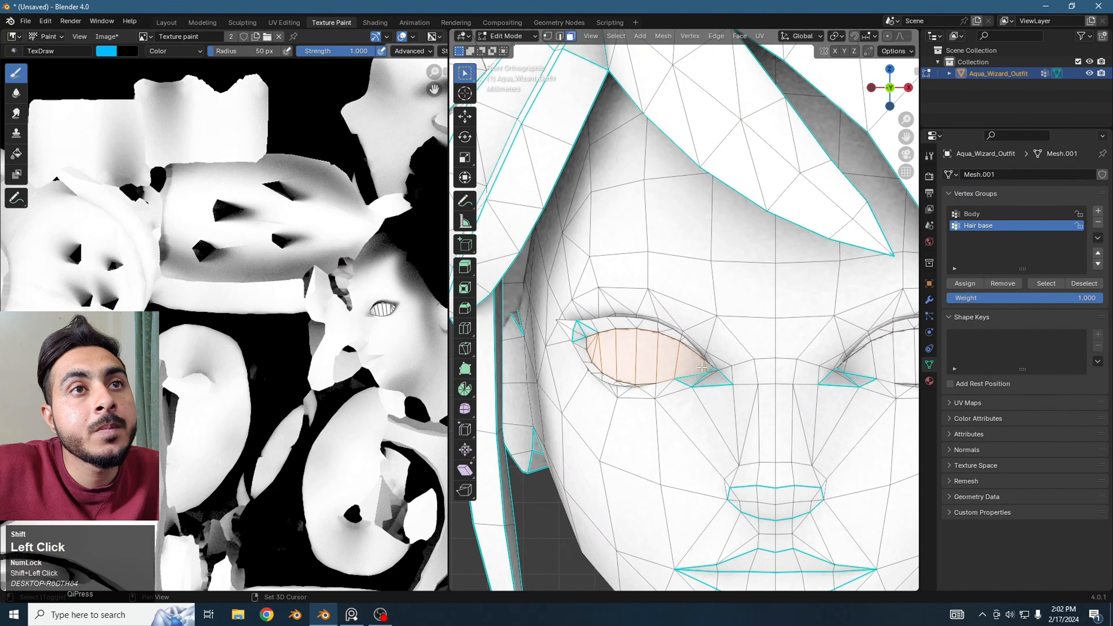
- Add all the eyeball faces of the character's left eye to the selection
scroll(721, 365, down, 4)
scroll(723, 386, up, 6)
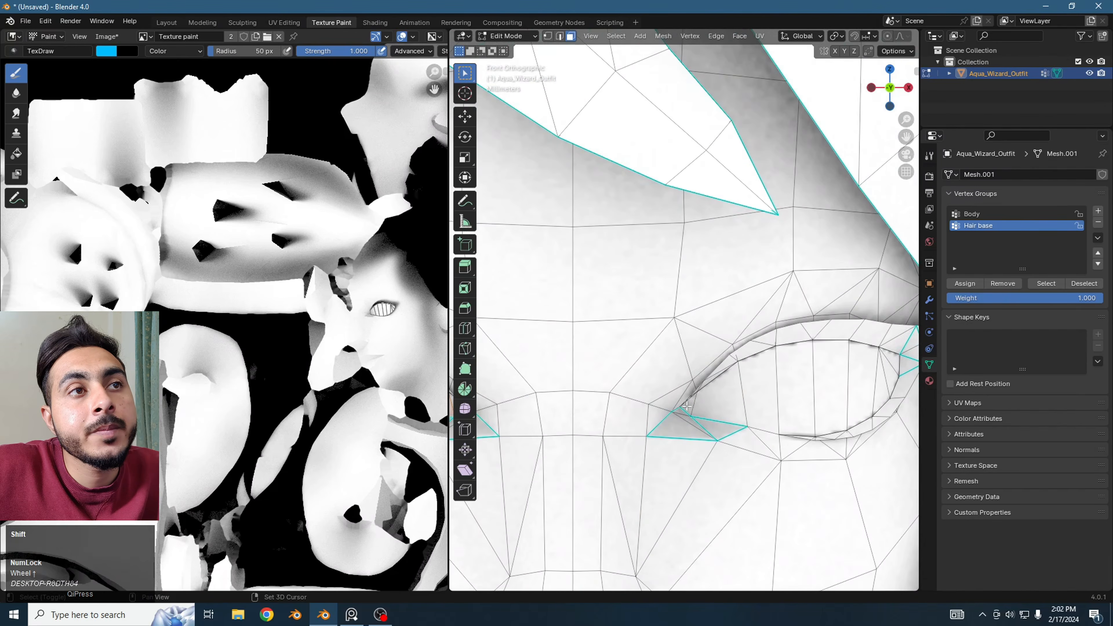
shift+click(721, 397)
shift+click(763, 392)
shift+click(796, 389)
shift+click(831, 385)
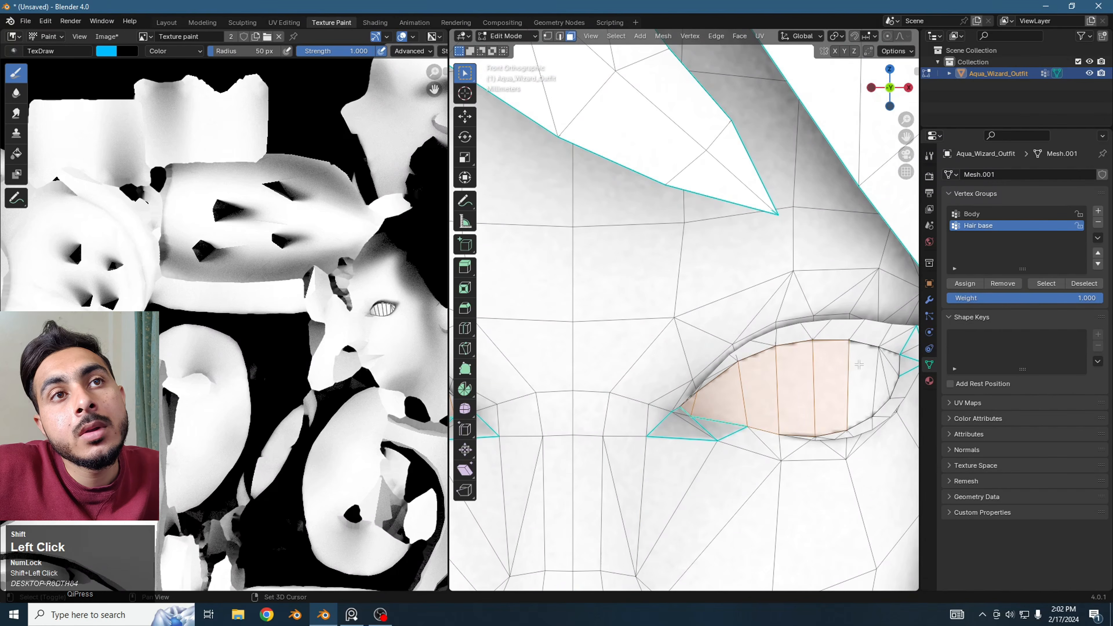
shift+drag(859, 365, 892, 376)
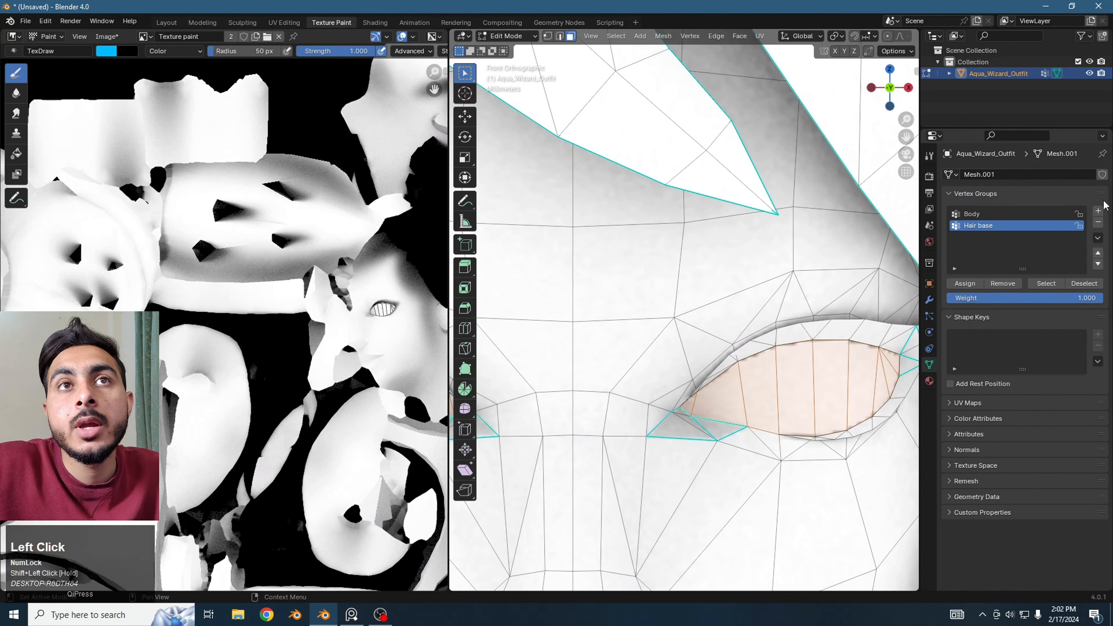
- Add a vertex group named "Eye" and assign the selected eyeball faces to it
click(1099, 211)
double_click(972, 237)
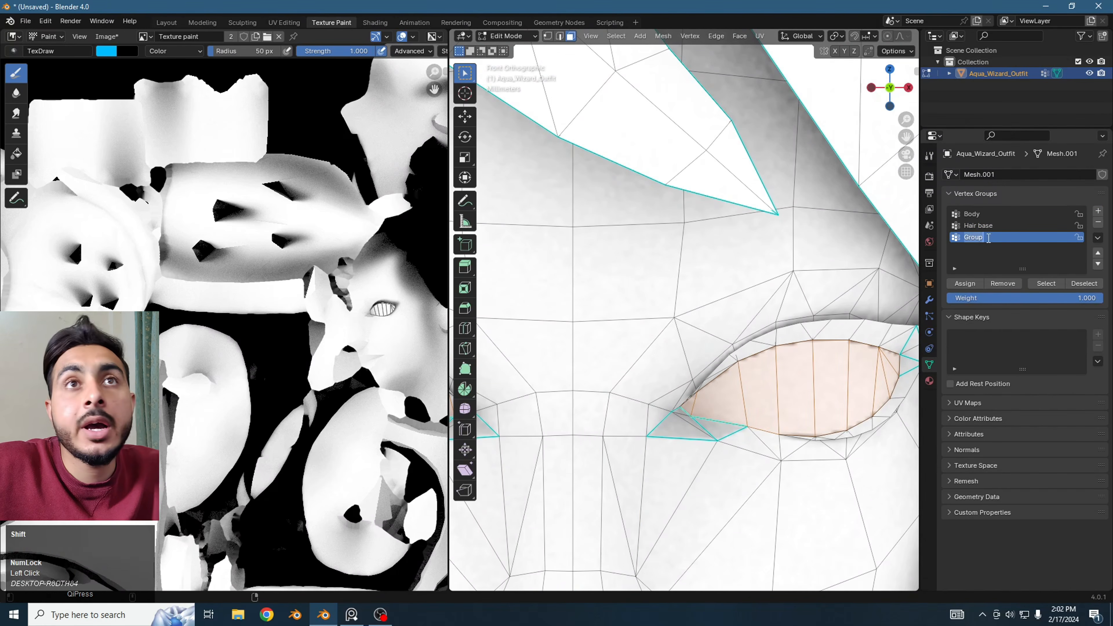
text(Eye)
key(Return)
click(977, 287)
- Select only the linked eyelash meshes around both eyes
scroll(658, 307, down, 5)
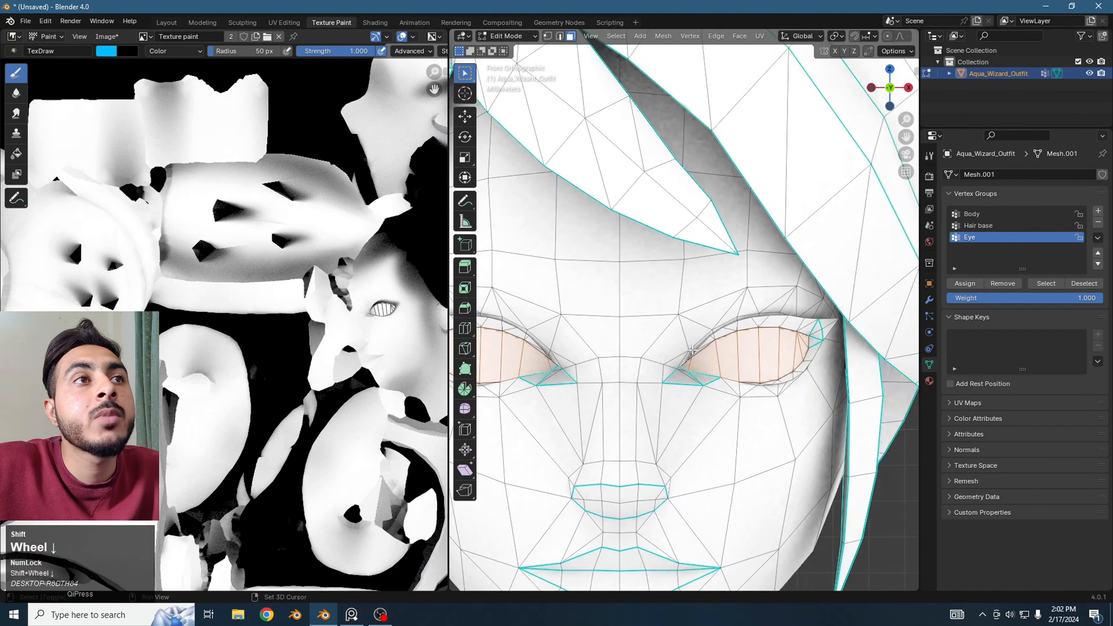
click(617, 304)
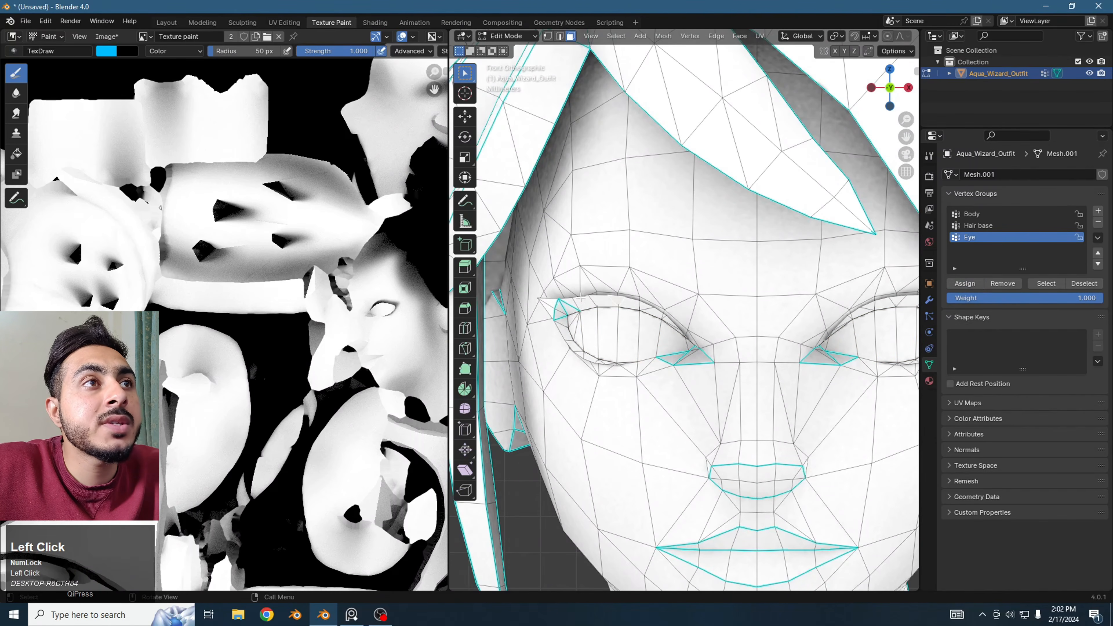
key(l)
scroll(865, 309, down, 2)
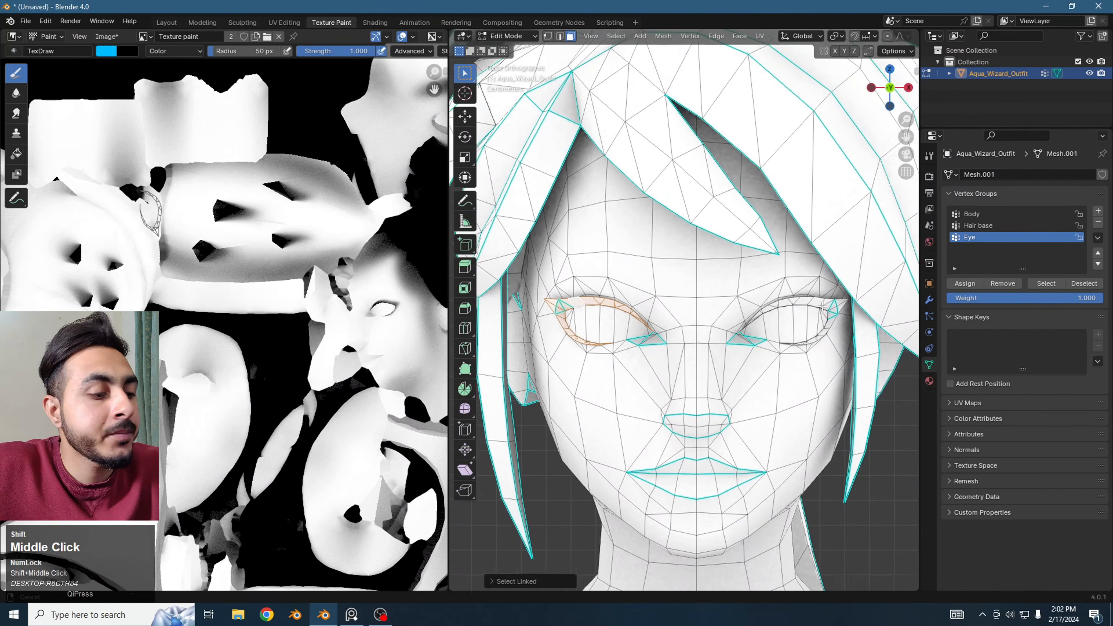
key(l)
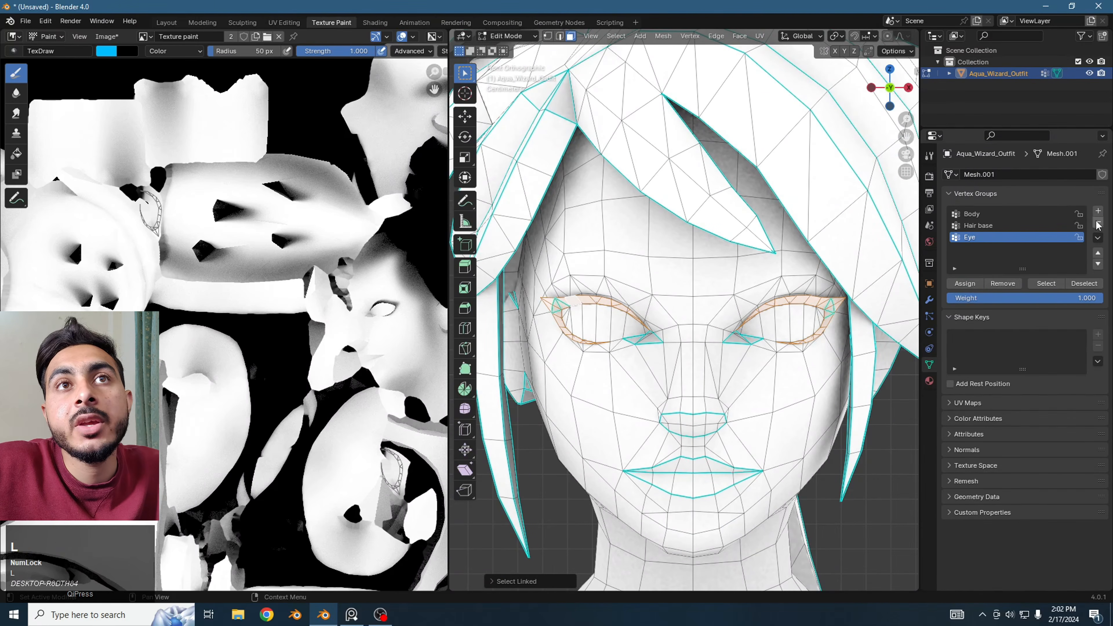
- Add a vertex group named "EyeLishes" and assign the selected eyelash meshes to it
click(1098, 211)
double_click(994, 250)
text(Ey)
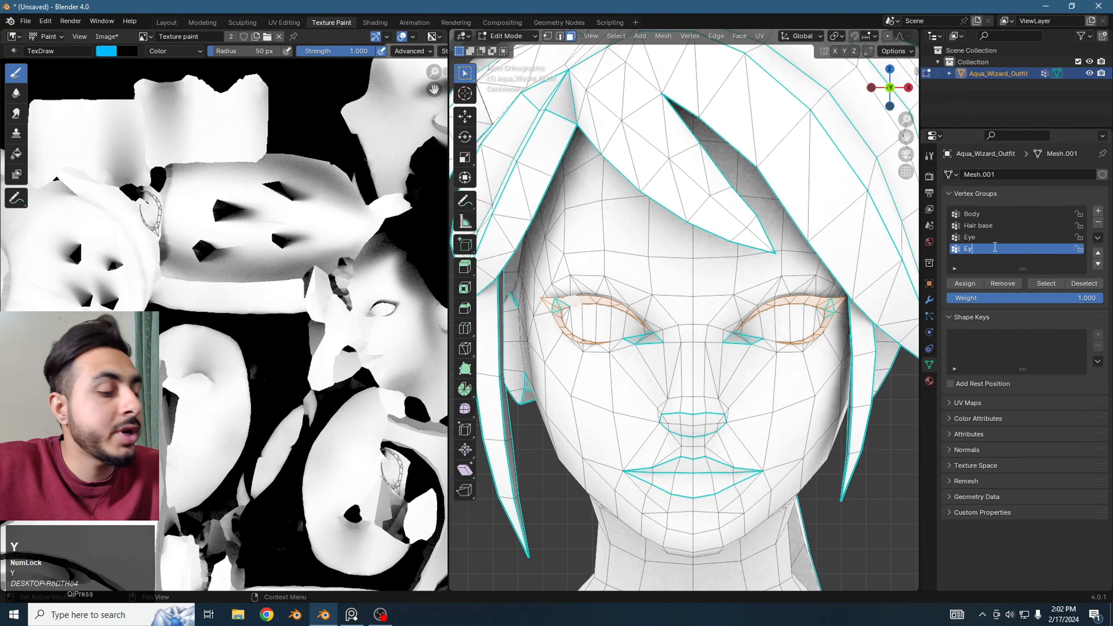
text(eLis)
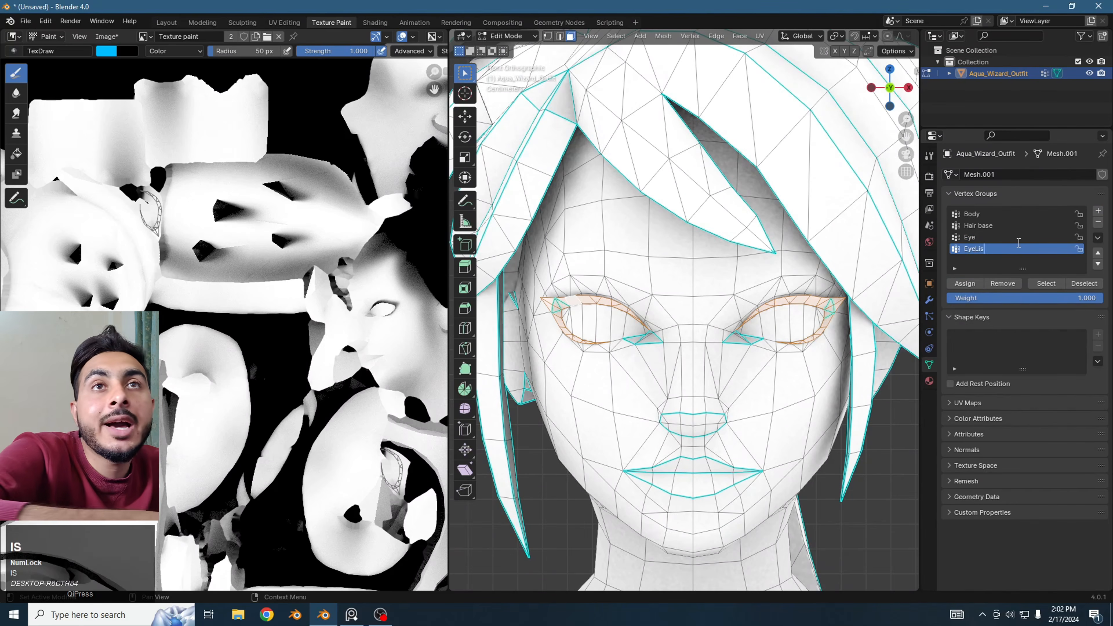
text(hes)
key(Return)
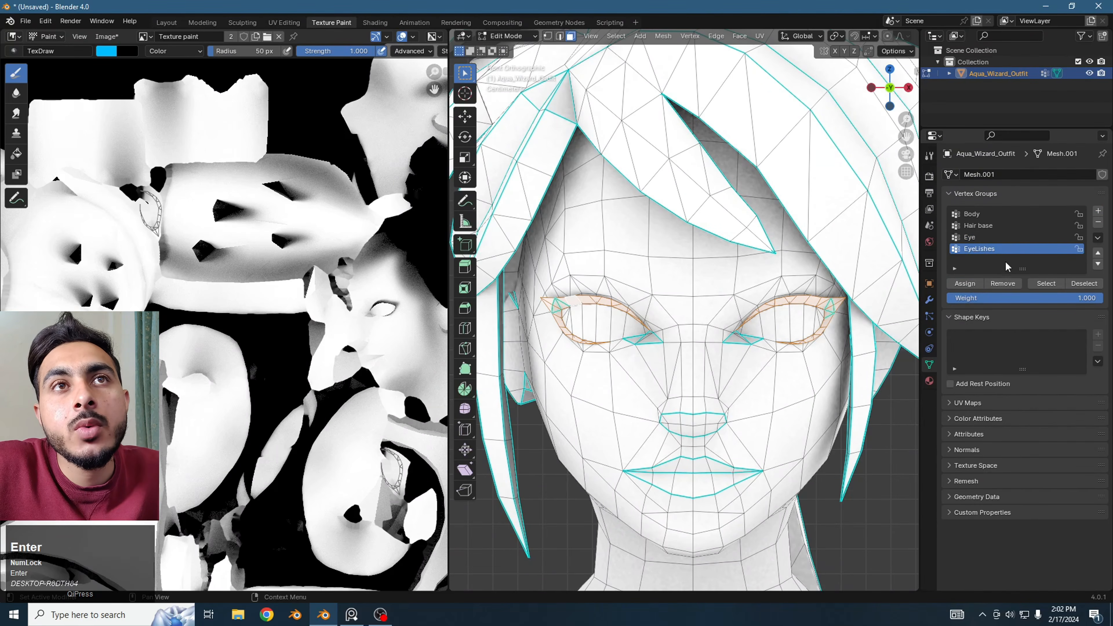
click(969, 284)
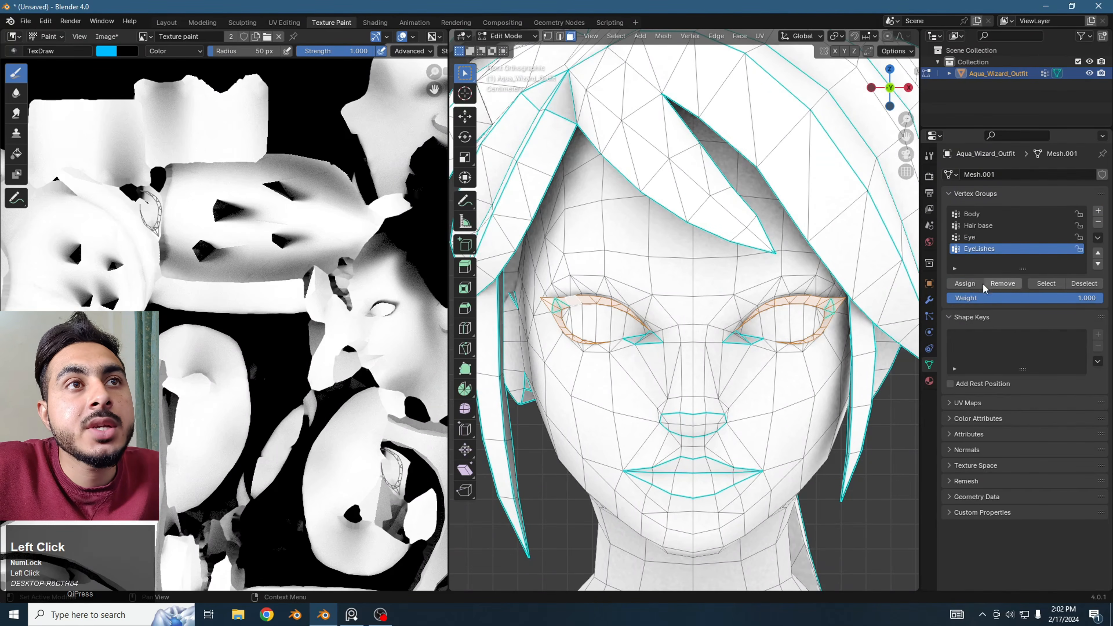
- Select all the faces of the upper and lower lips in place of the eyelashes
scroll(838, 291, down, 4)
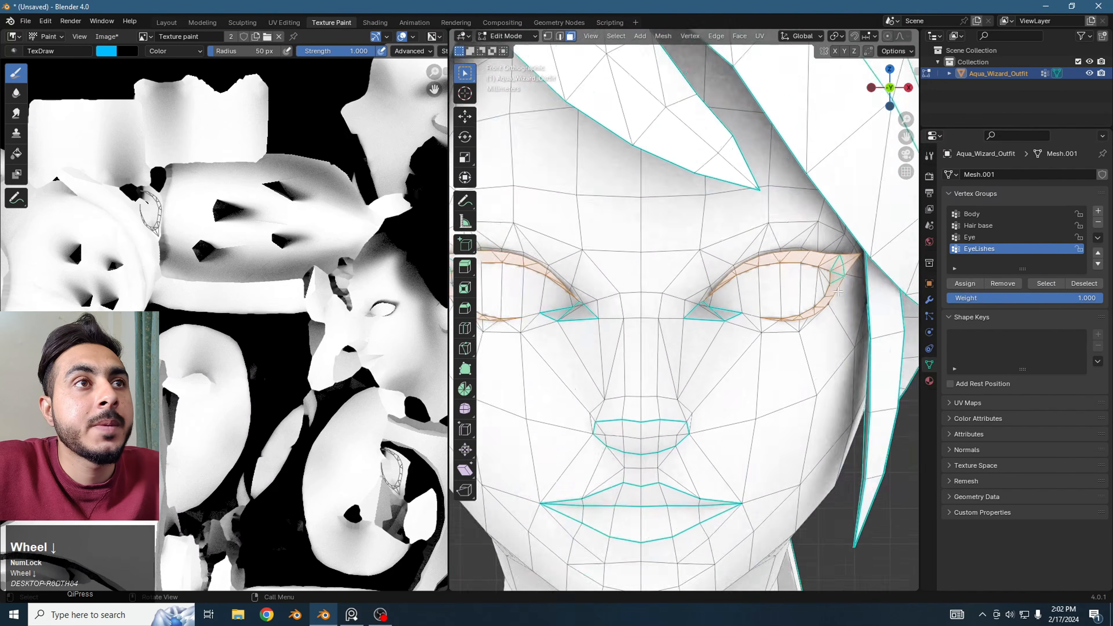
scroll(838, 291, down, 6)
shift+middle_drag(723, 583, 751, 536)
scroll(705, 353, up, 7)
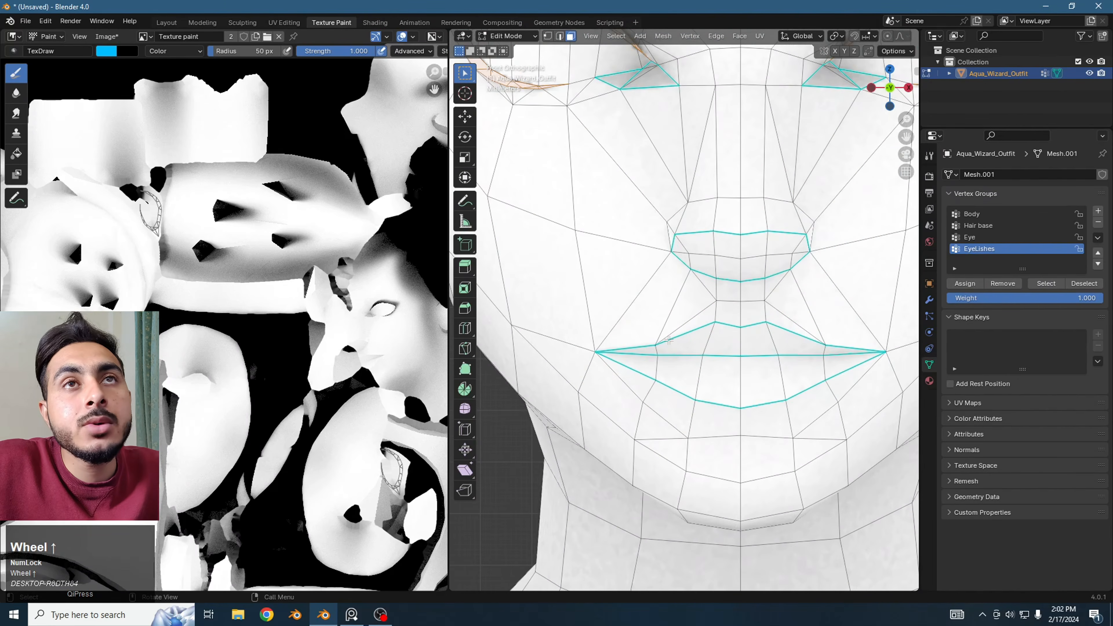
scroll(756, 267, down, 4)
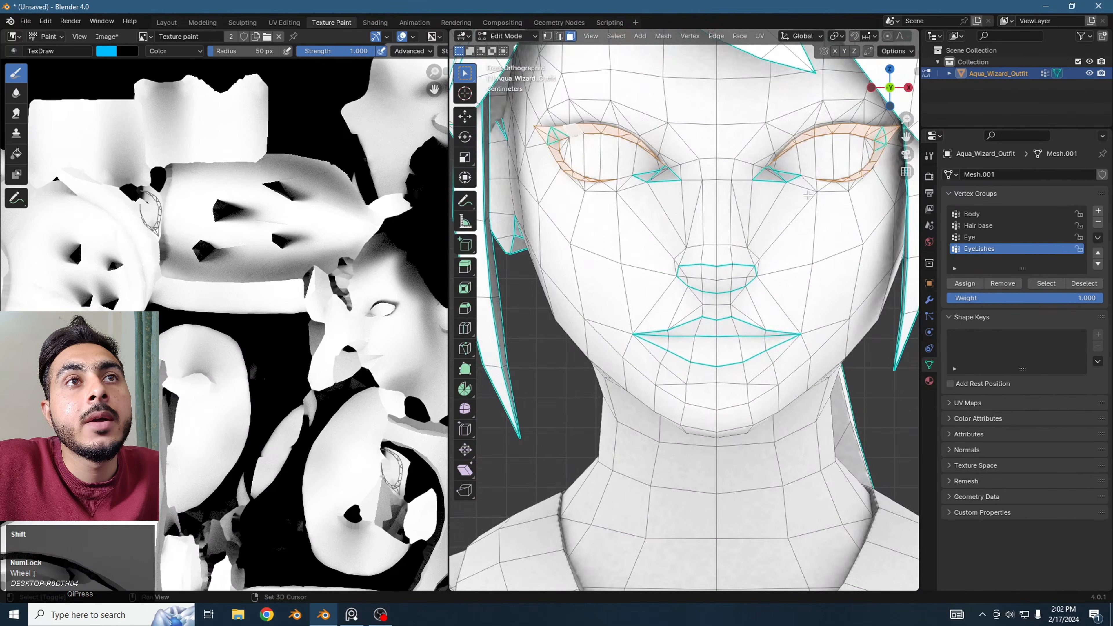
shift+middle_drag(745, 351, 684, 446)
scroll(684, 447, up, 2)
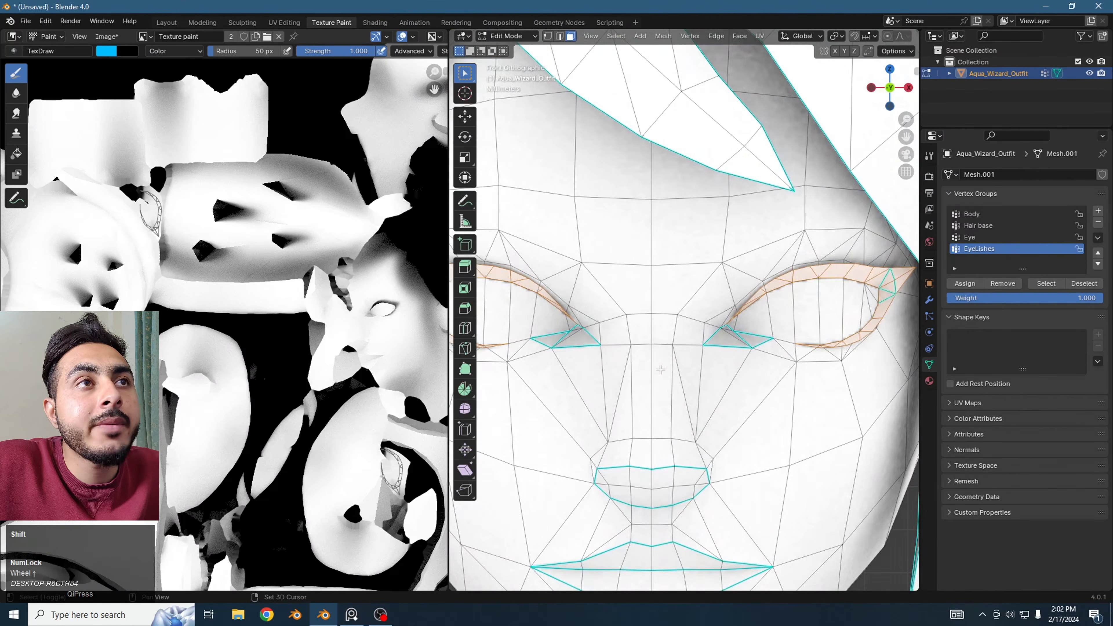
shift+middle_drag(661, 371, 726, 88)
shift+middle_drag(647, 350, 638, 362)
click(671, 302)
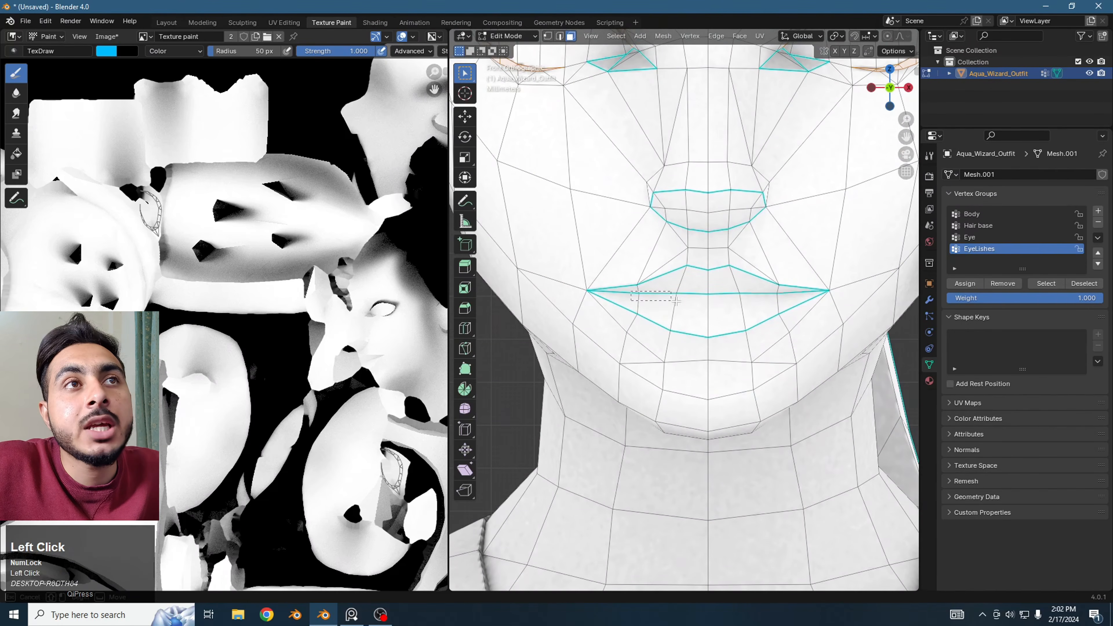
shift+click(772, 294)
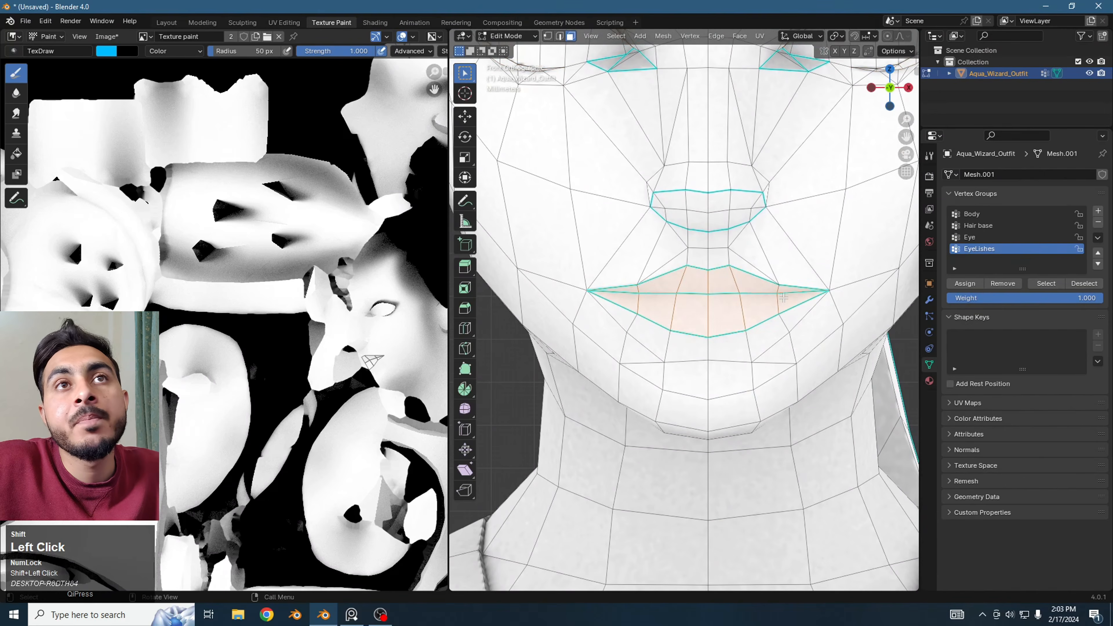
- Add a vertex group named "Lips" for the selected lip faces
scroll(774, 302, down, 1)
click(1099, 212)
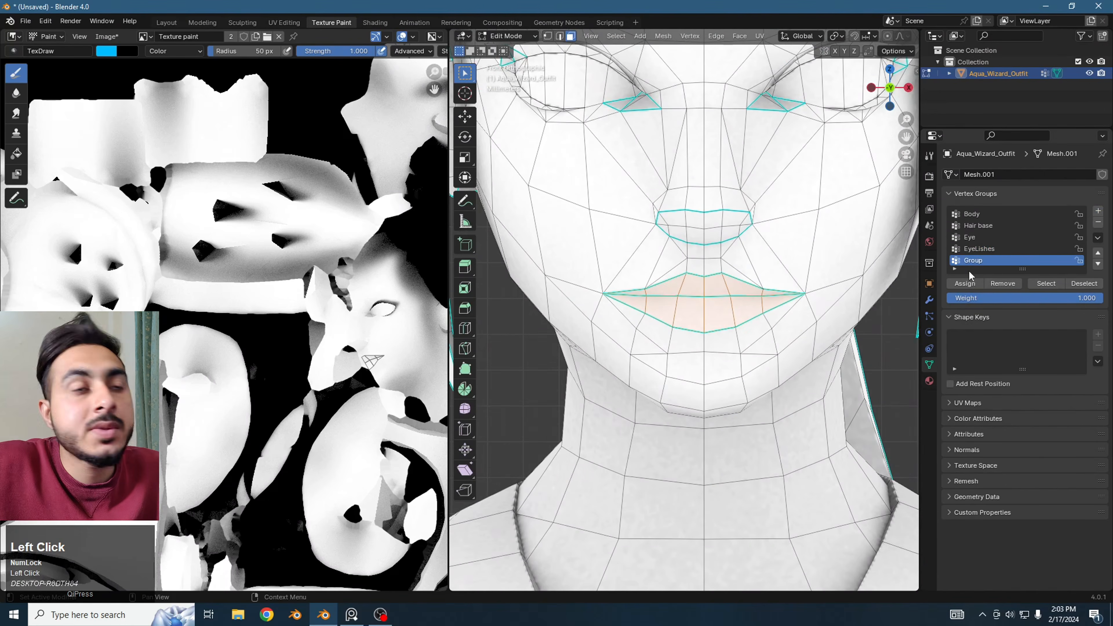
double_click(988, 260)
text(Li)
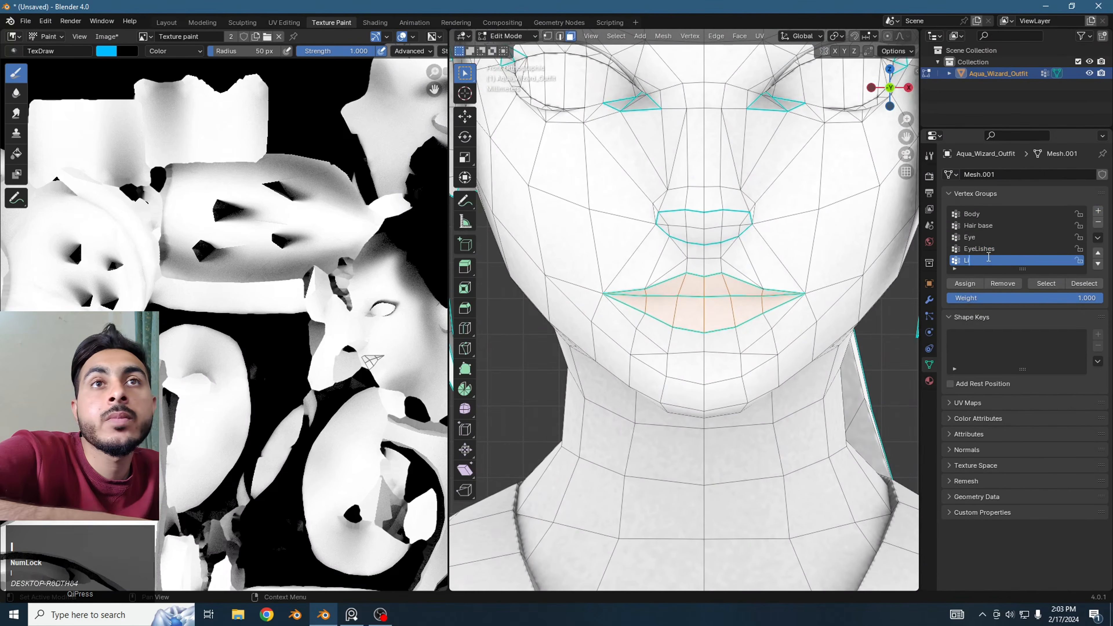
text(ps)
key(Return)
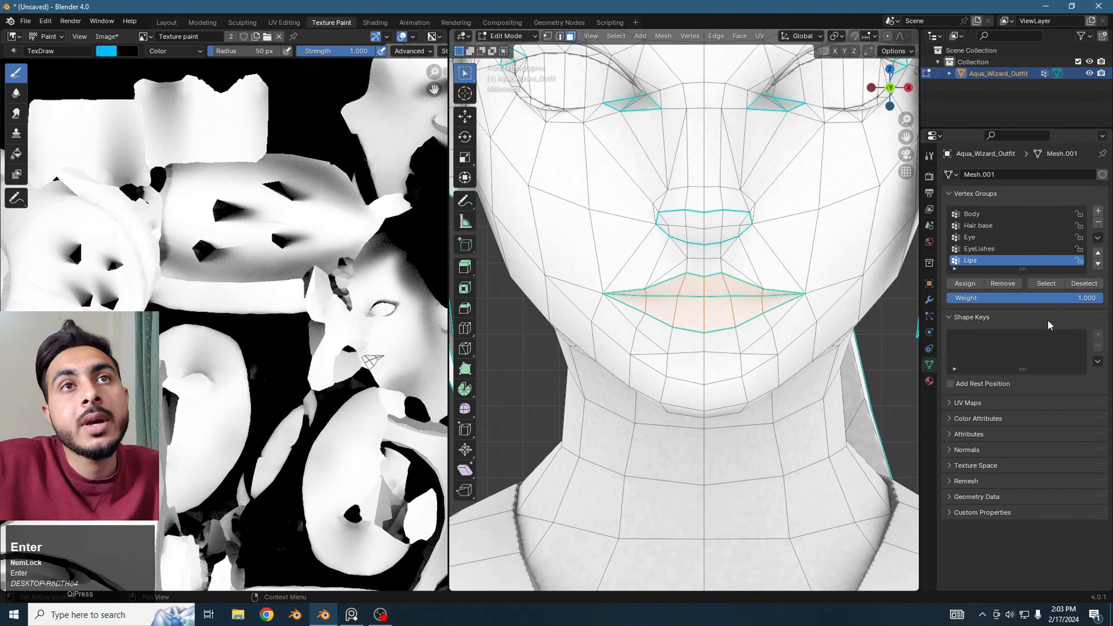
- Assign the selected lip faces to the Lips vertex group, and select the whole linked clothing top instead
click(965, 283)
scroll(799, 445, down, 5)
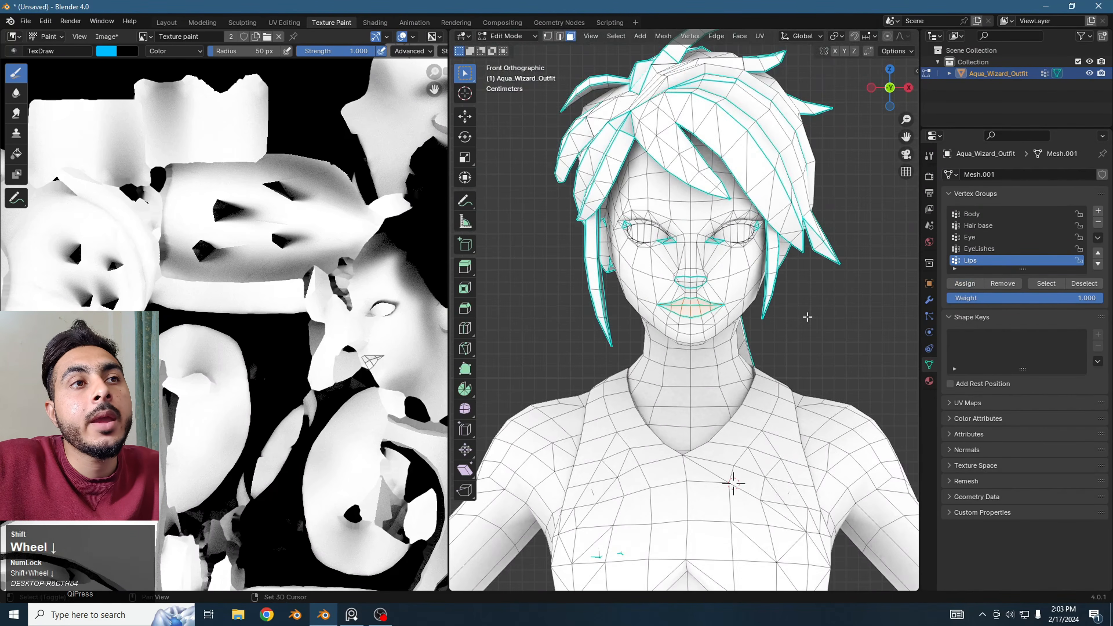
click(747, 414)
key(ctrl+l)
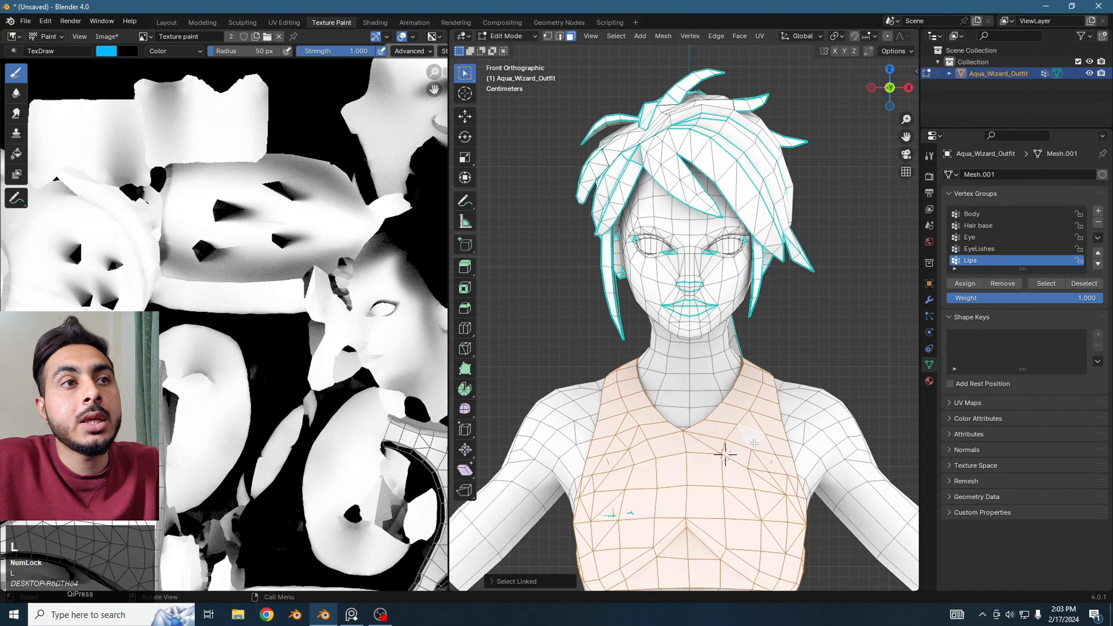
scroll(747, 414, down, 3)
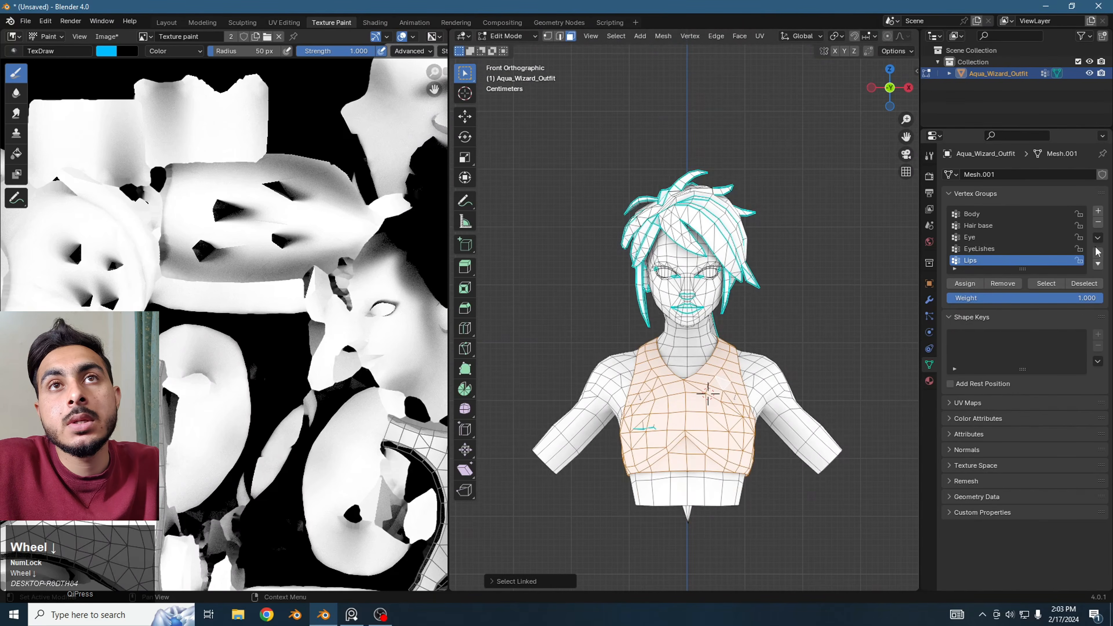
- Add a vertex group named "Cloths" and assign the selected clothing top to it
click(1098, 211)
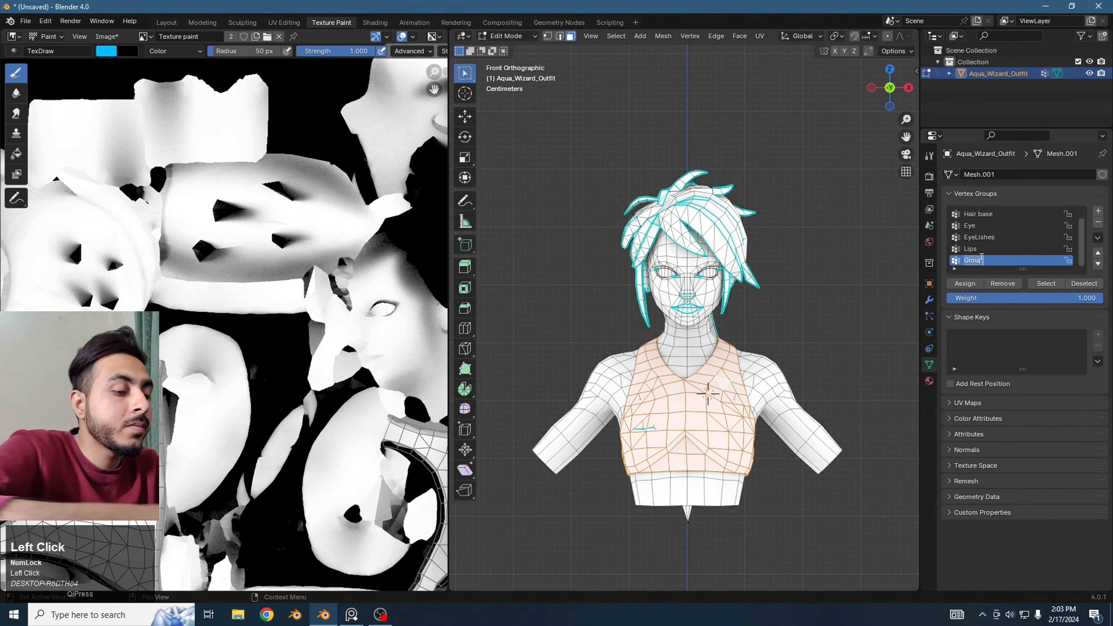
double_click(987, 259)
text(Cloths)
key(Return)
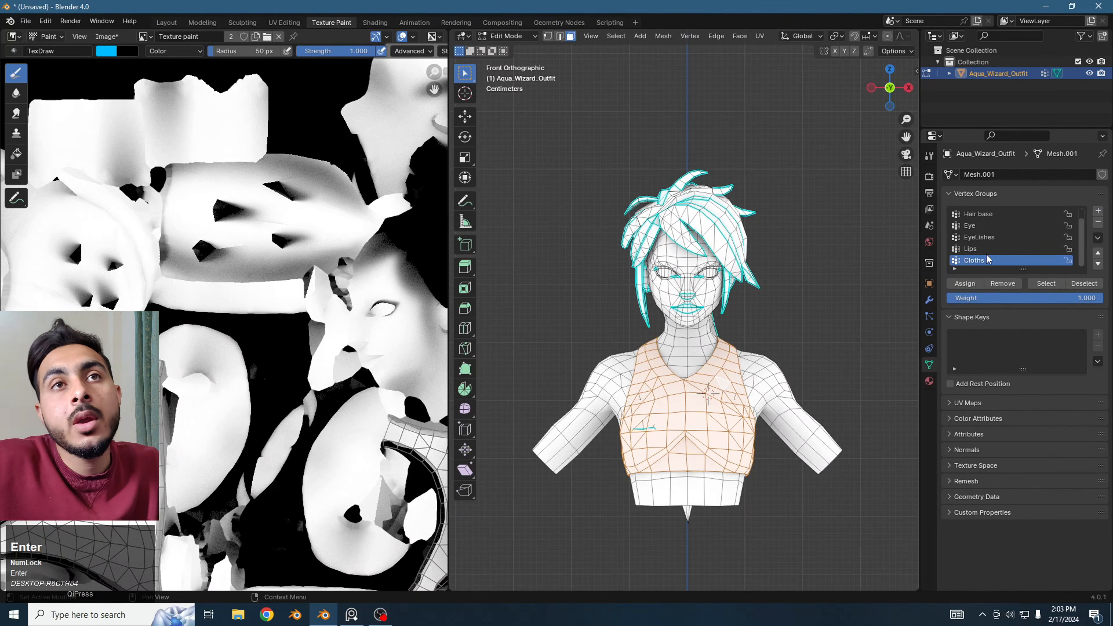
click(966, 283)
- Select only the linked loose hair strands attached to the ponytail at the back of the head
scroll(772, 373, up, 3)
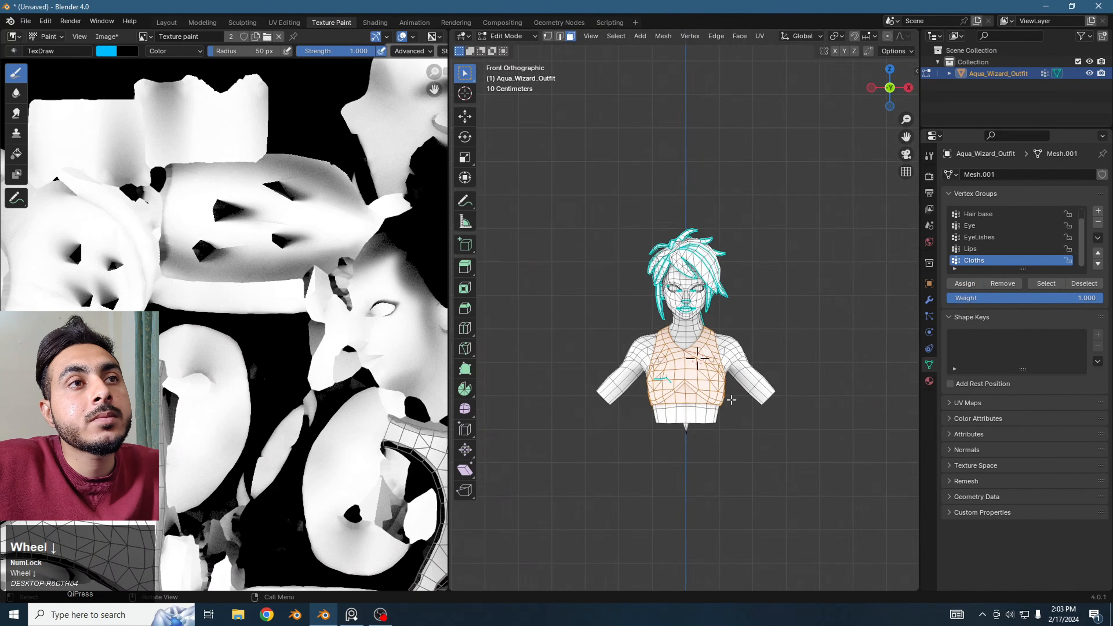
scroll(765, 336, up, 4)
drag(889, 88, 822, 512)
drag(890, 87, 897, 92)
key(l)
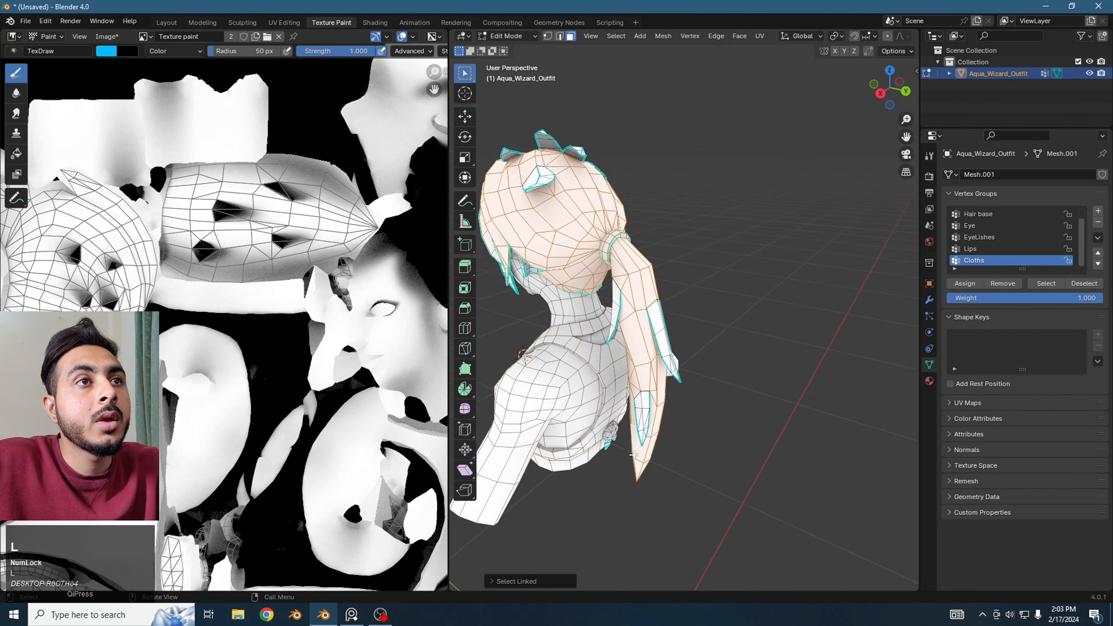
click(672, 379)
key(l)
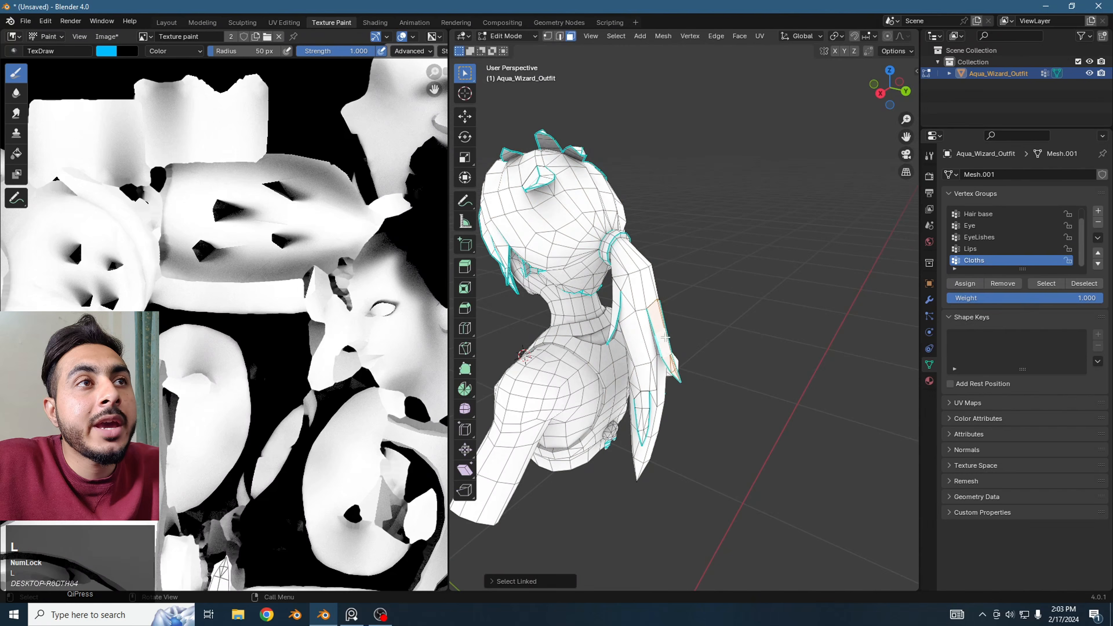
key(l)
click(618, 316)
key(l)
key(l)
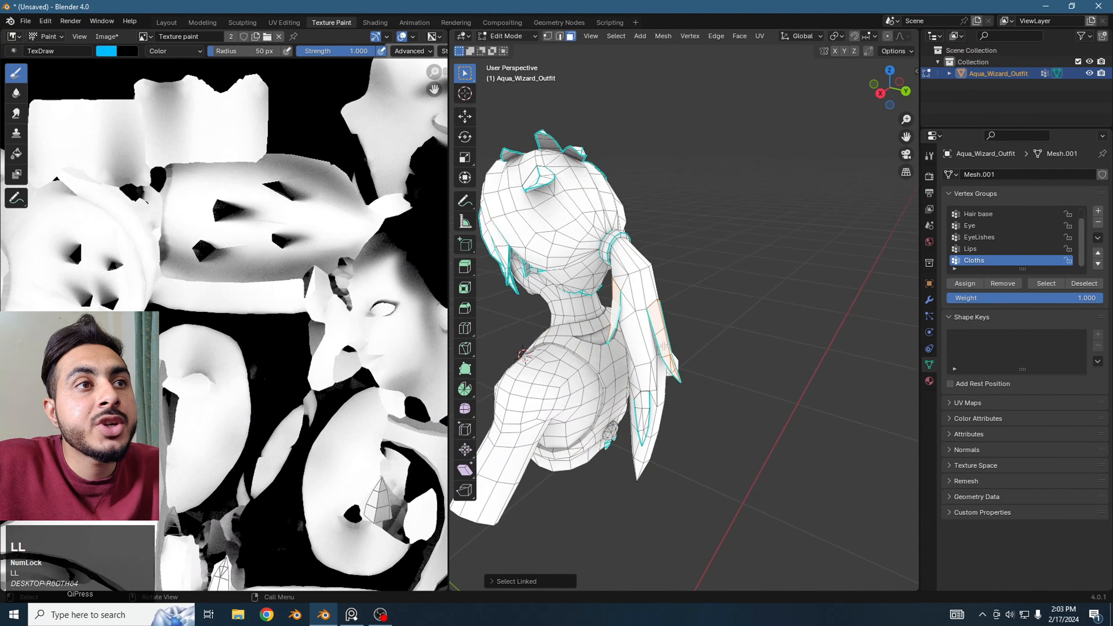
key(l)
key(ctrl+z)
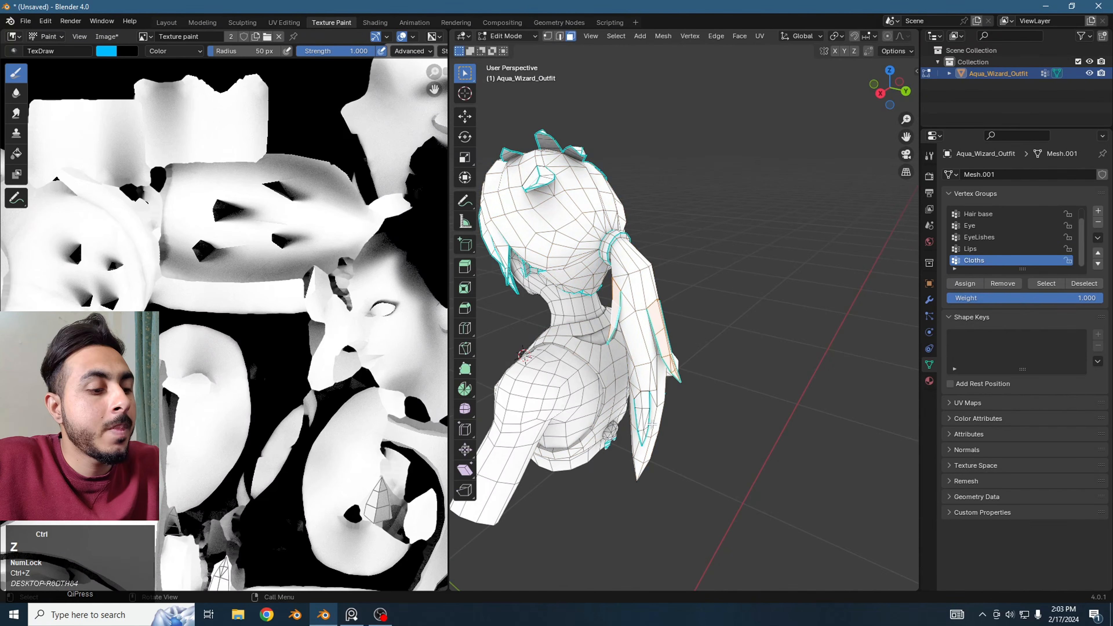
key(l)
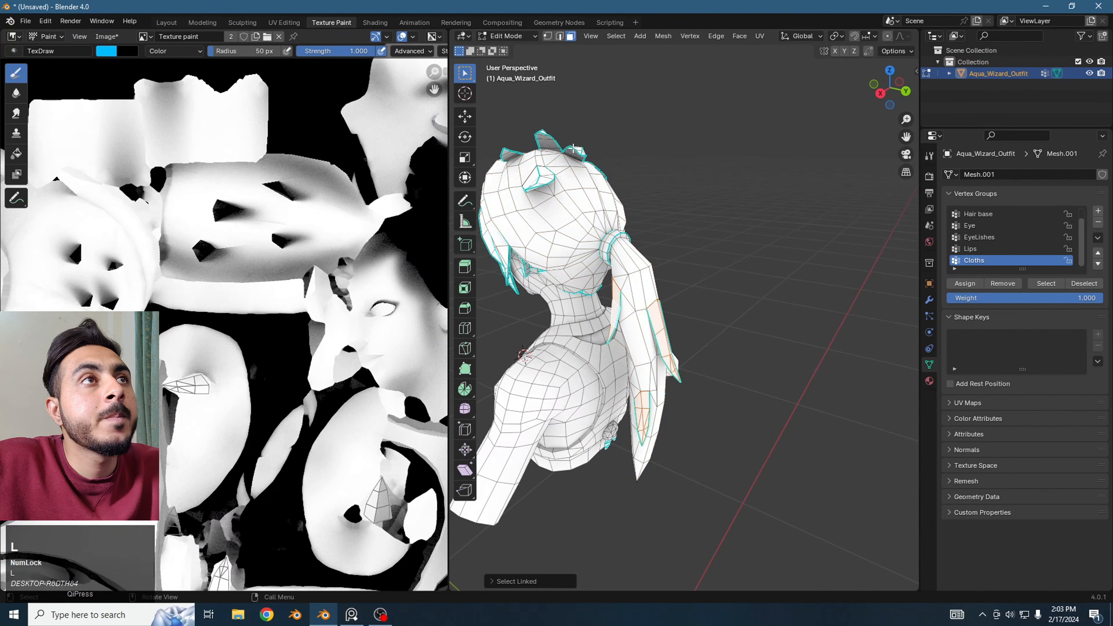
- Add the linked loose hair strands on the top, front and side of the head to the selection
key(l)
key(l)
key(l)
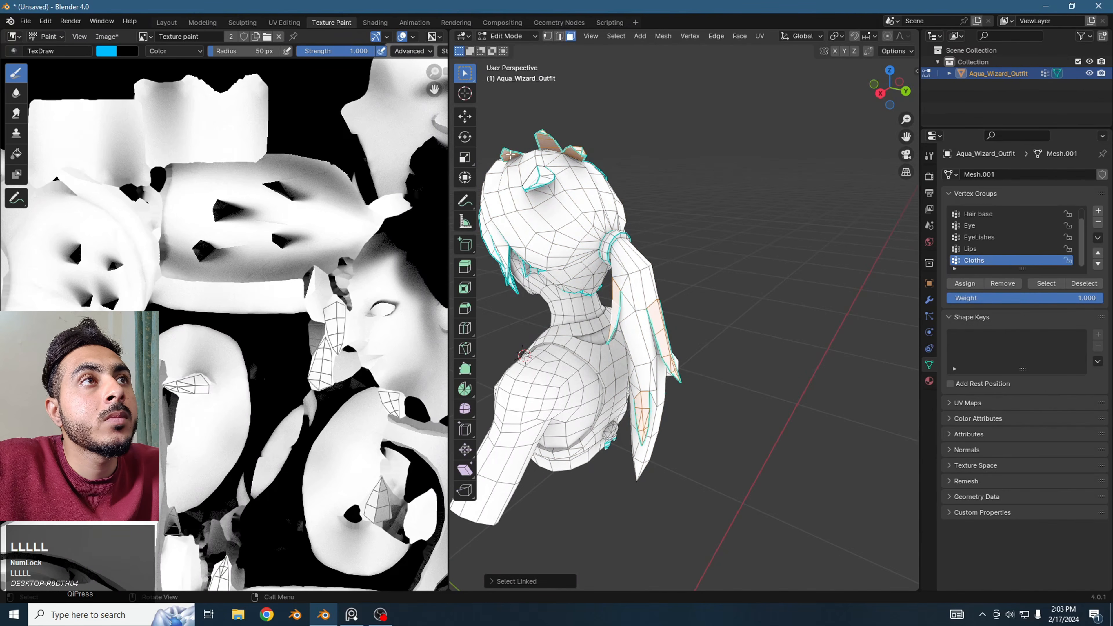
scroll(543, 176, down, 2)
middle_drag(544, 176, 667, 288)
scroll(723, 219, up, 4)
middle_drag(734, 263, 721, 285)
key(l)
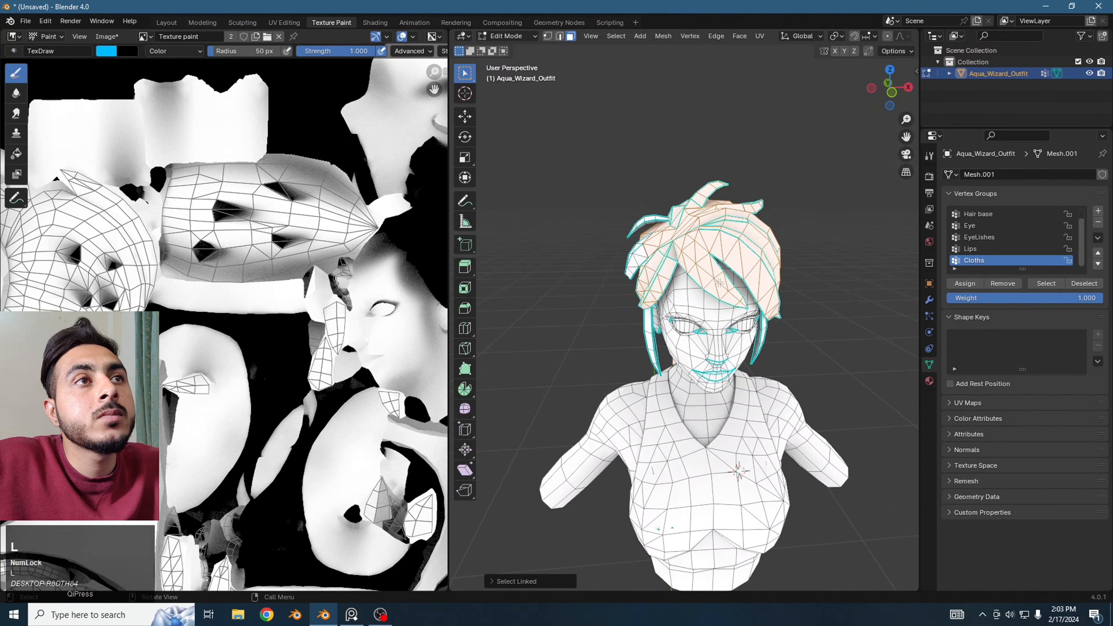
key(ctrl+z)
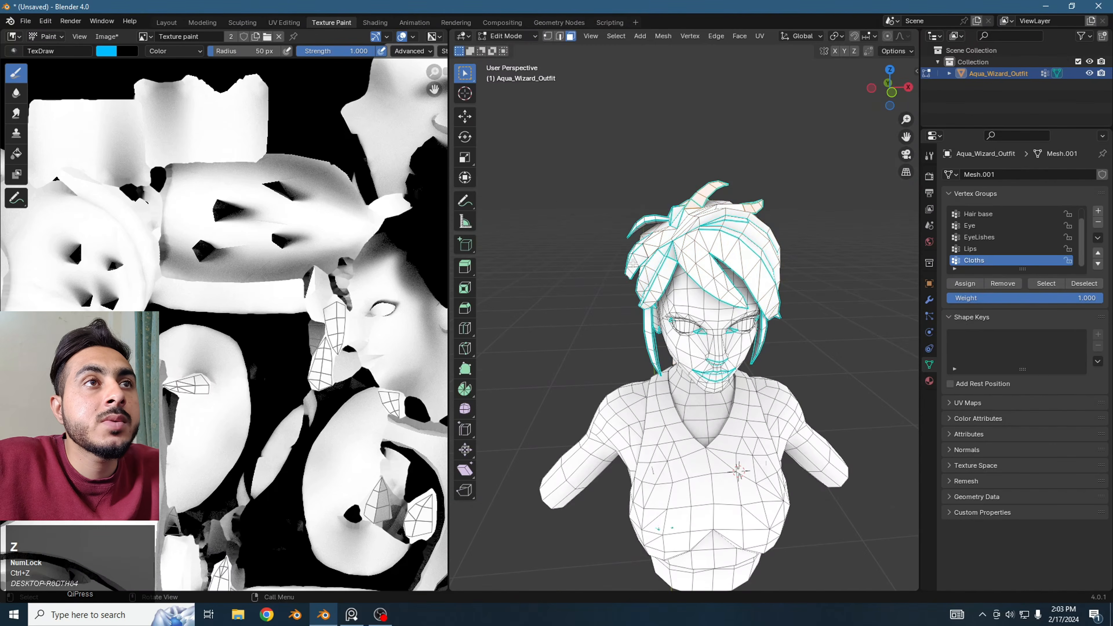
middle_drag(633, 263, 763, 292)
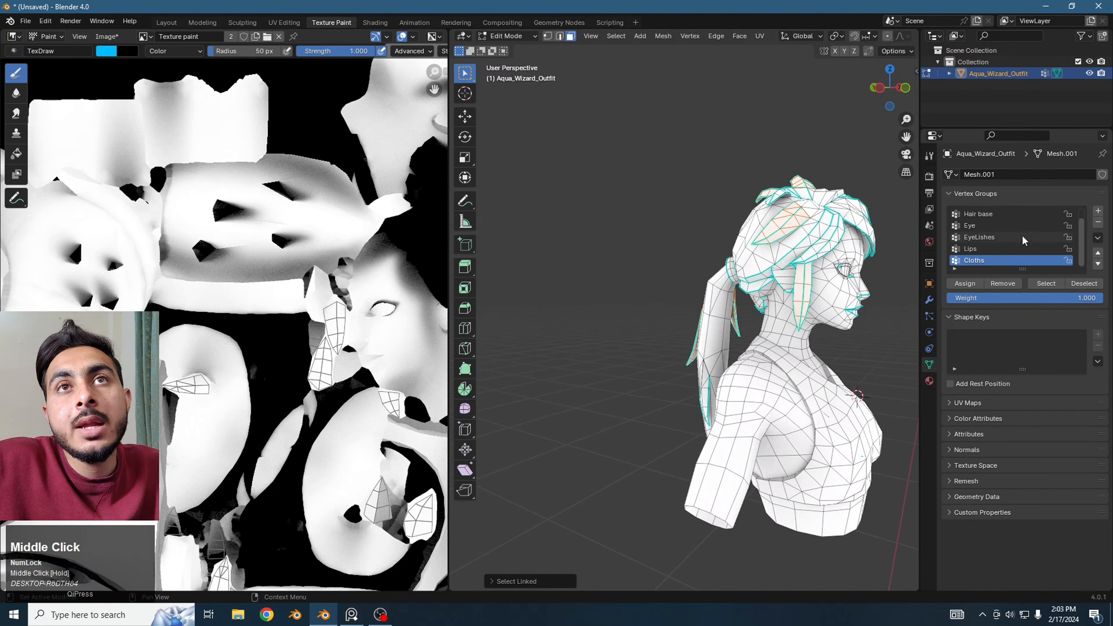
- Add a vertex group named "Hair chunks" and assign the selected loose strands to it
click(1098, 211)
double_click(977, 260)
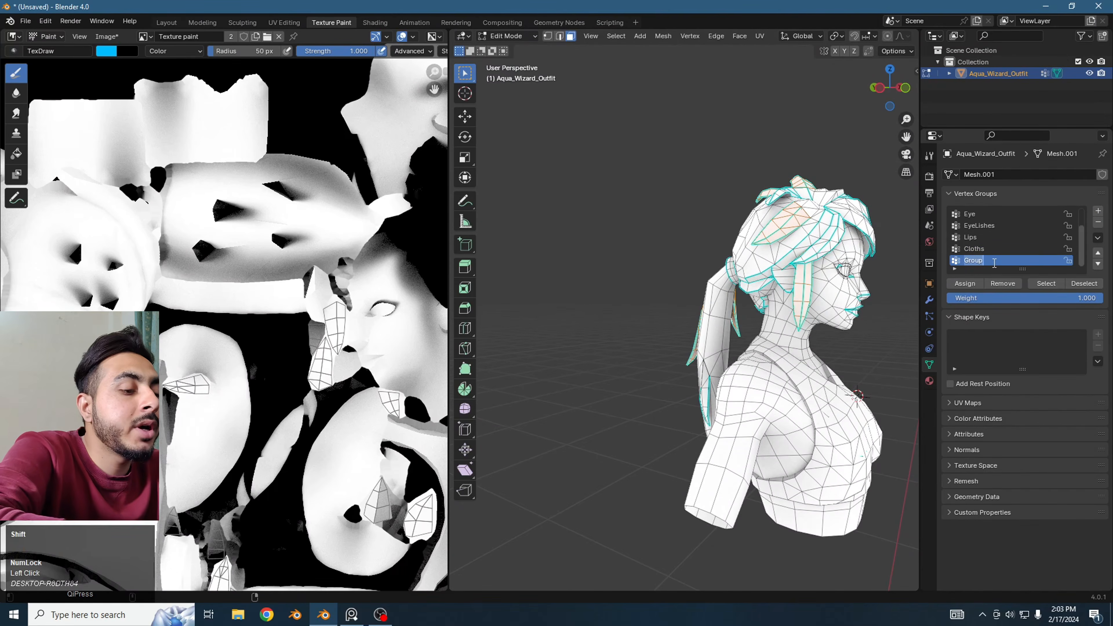
text(Hair c)
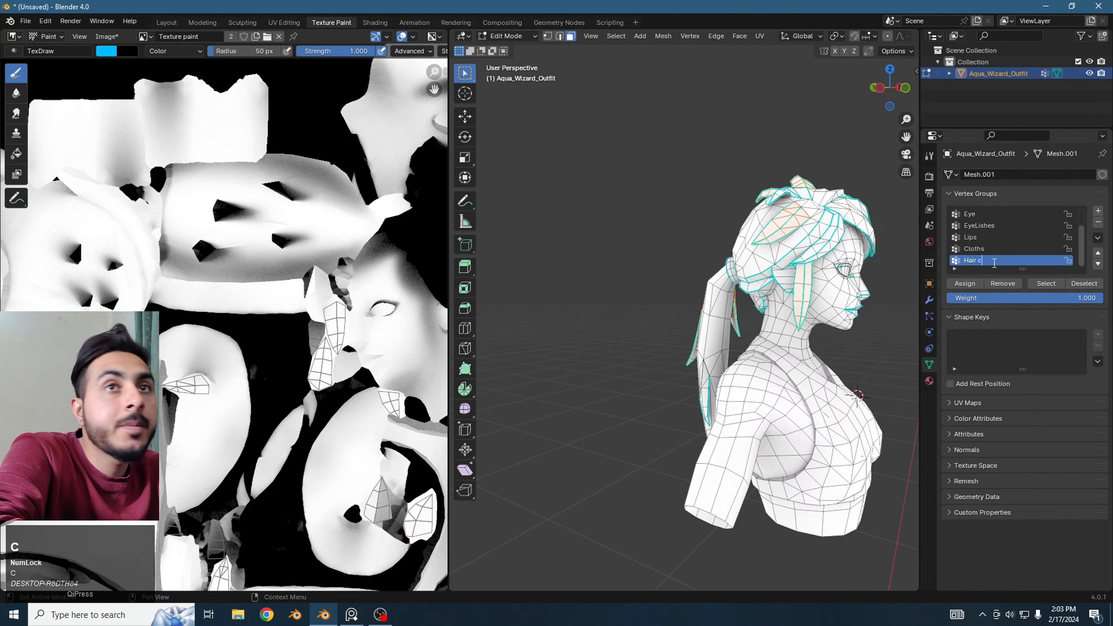
text(hunks)
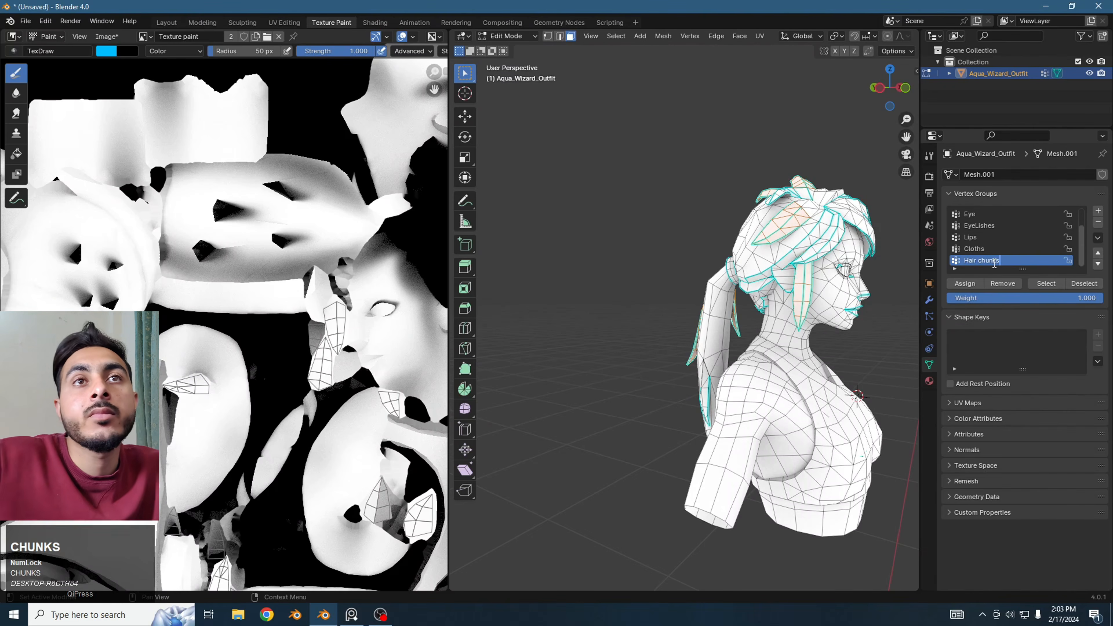
key(Return)
click(966, 284)
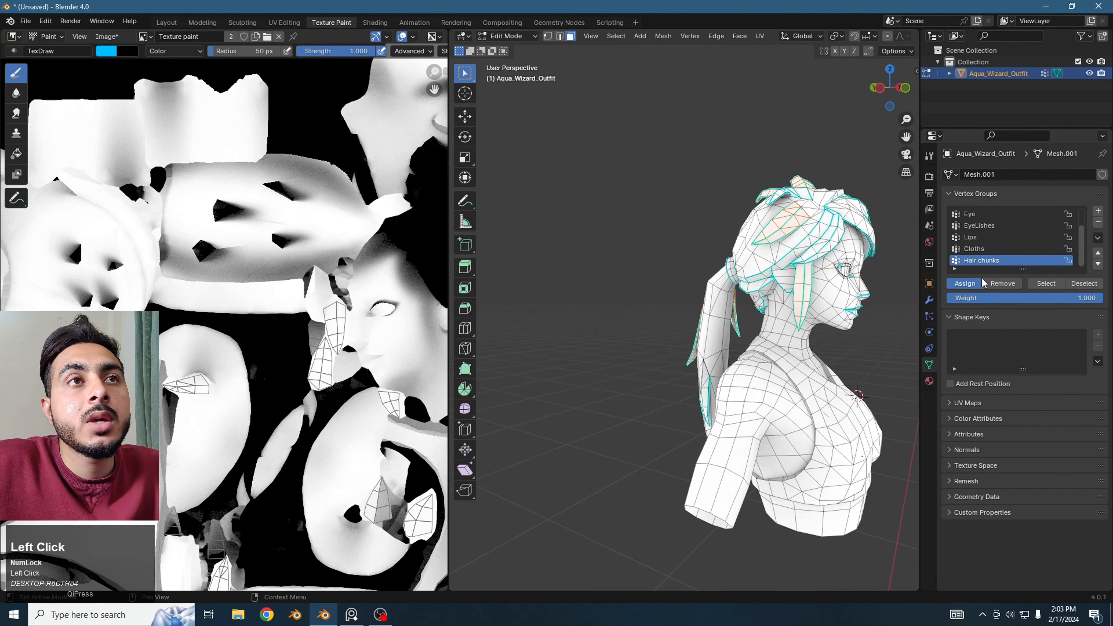
- Check the linked body and main hair meshes from several sides of the bust, and clear the selection
scroll(764, 396, up, 5)
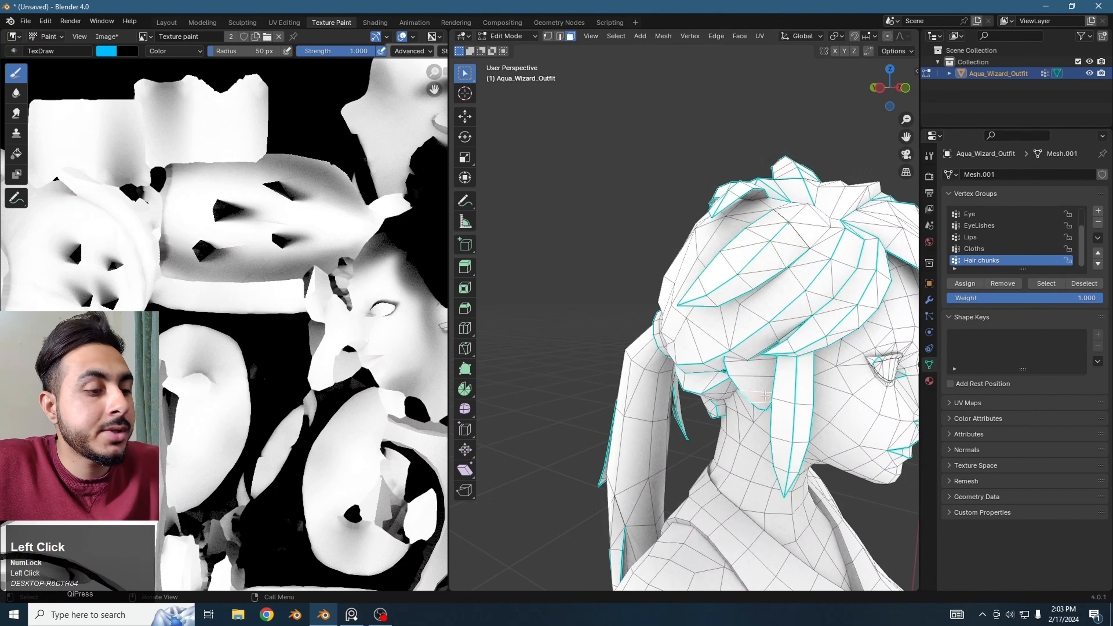
key(l)
middle_drag(770, 380, 695, 364)
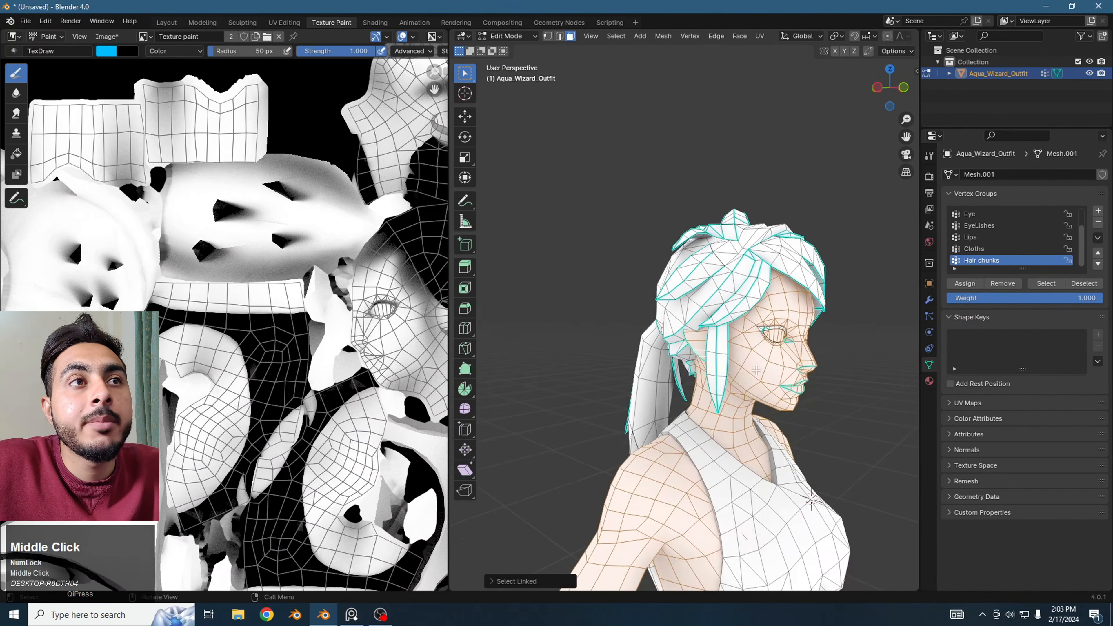
click(693, 364)
key(l)
click(692, 275)
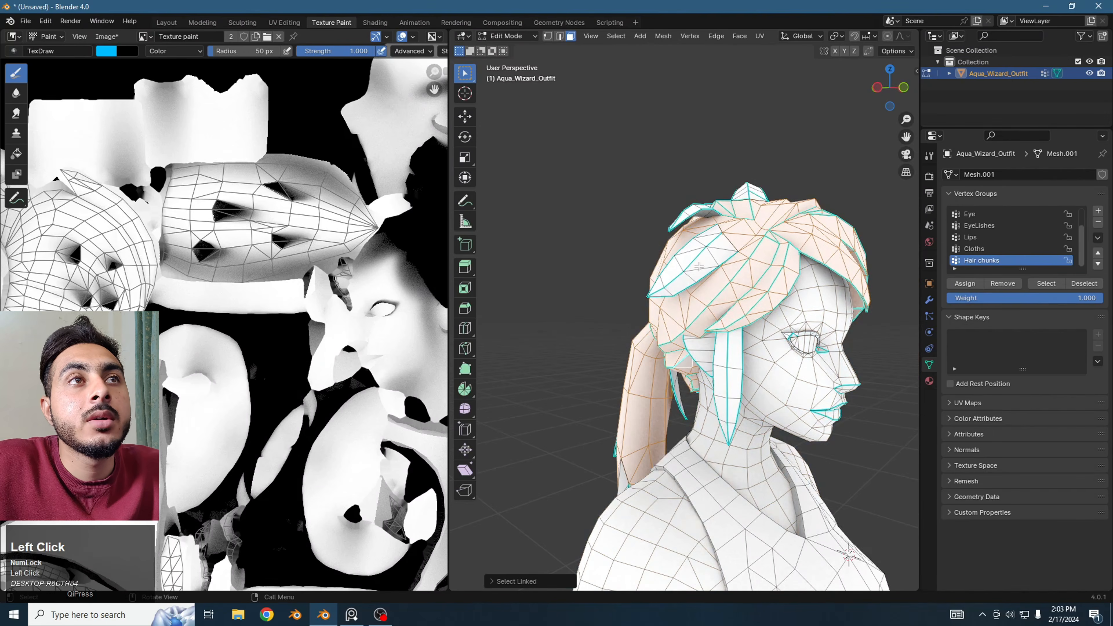
scroll(691, 275, down, 2)
middle_drag(692, 275, 811, 277)
middle_drag(679, 333, 649, 333)
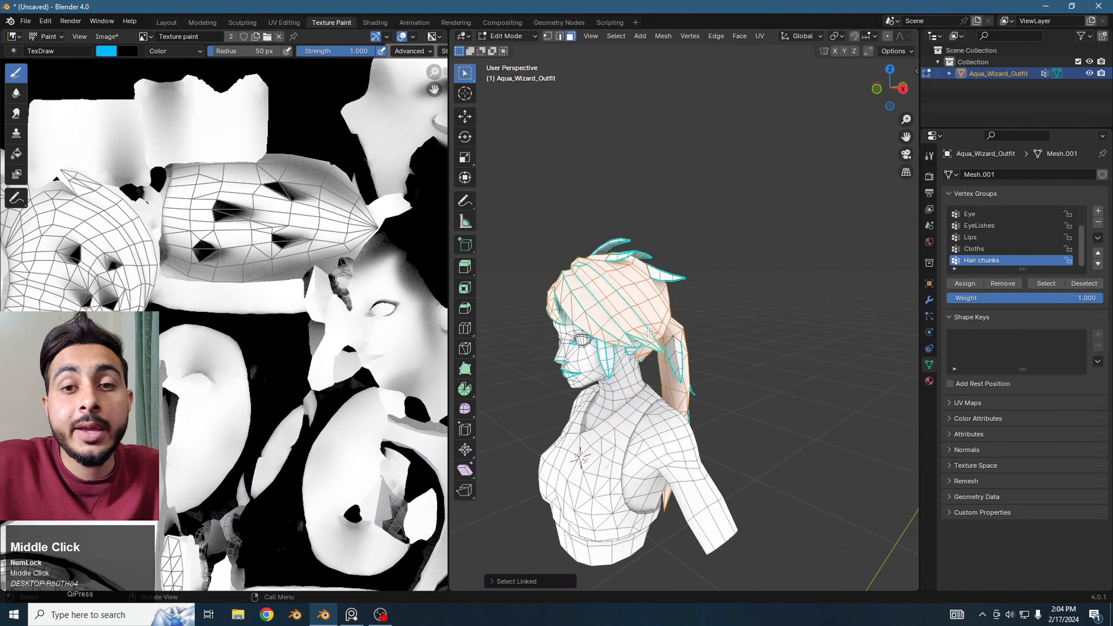
middle_drag(775, 176, 750, 303)
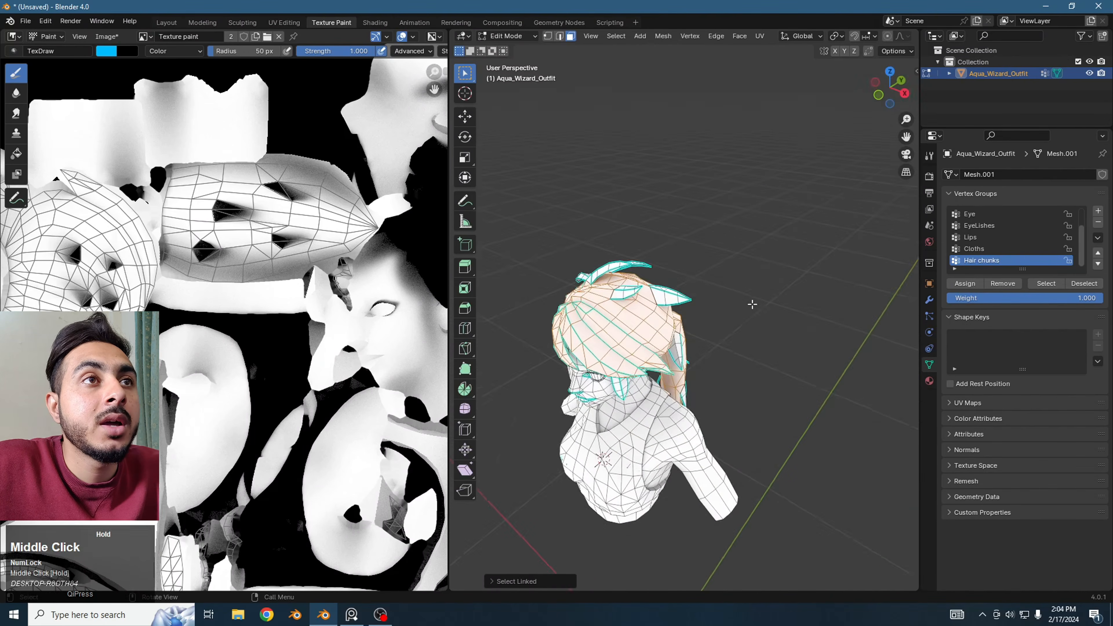
scroll(805, 348, down, 2)
middle_drag(805, 348, 721, 287)
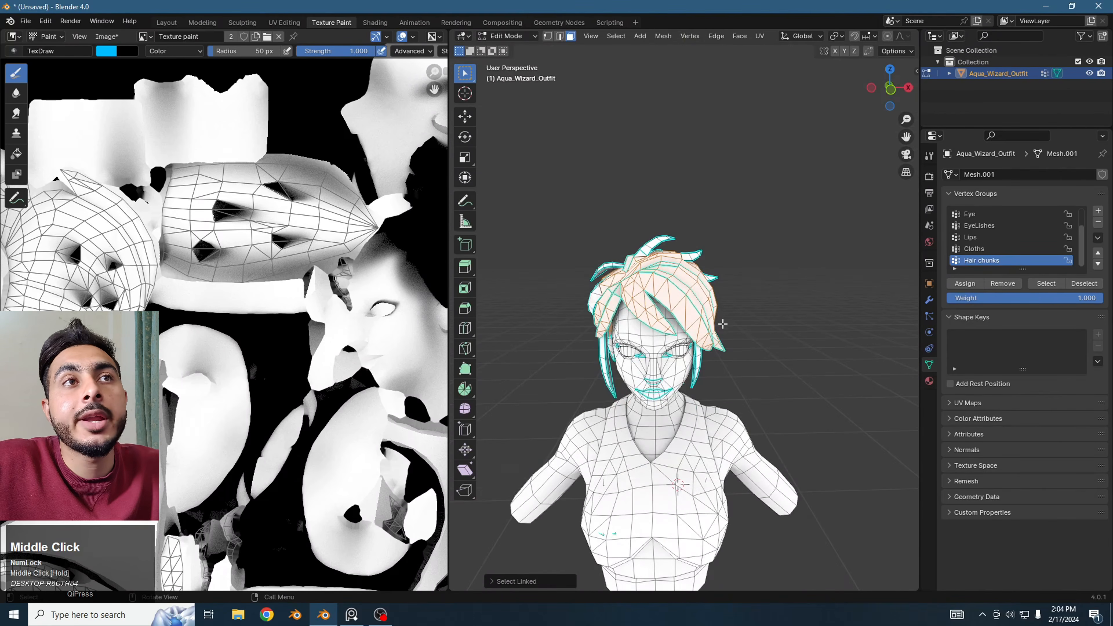
middle_drag(722, 325, 828, 281)
click(776, 297)
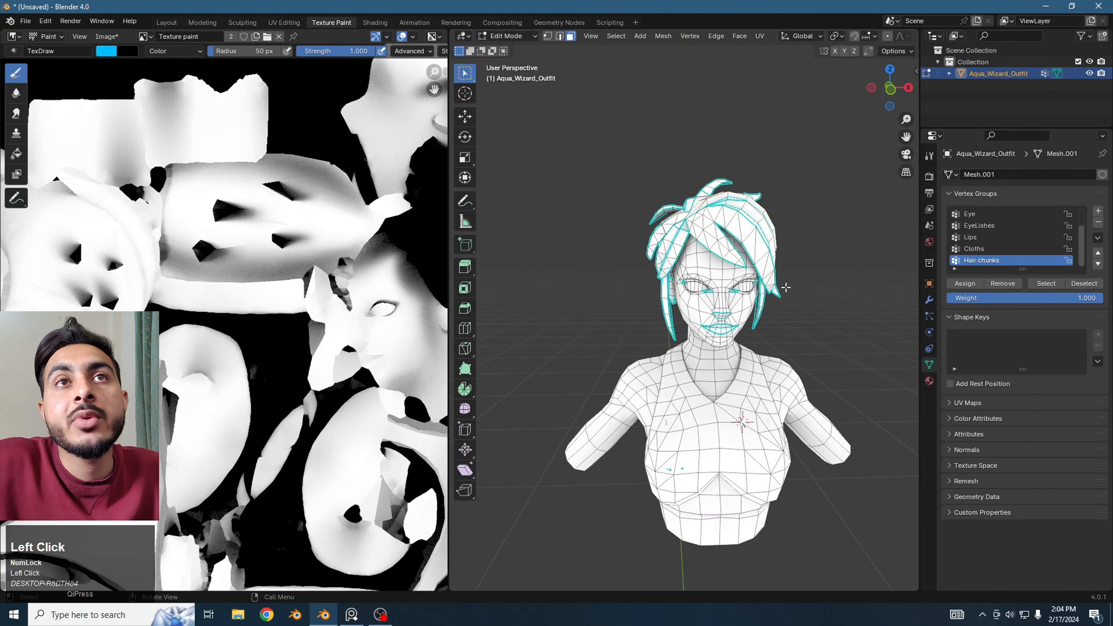
- Select the faces of the Body vertex group and examine them on the face from the front
scroll(786, 287, up, 3)
scroll(981, 229, up, 1)
scroll(981, 229, up, 1)
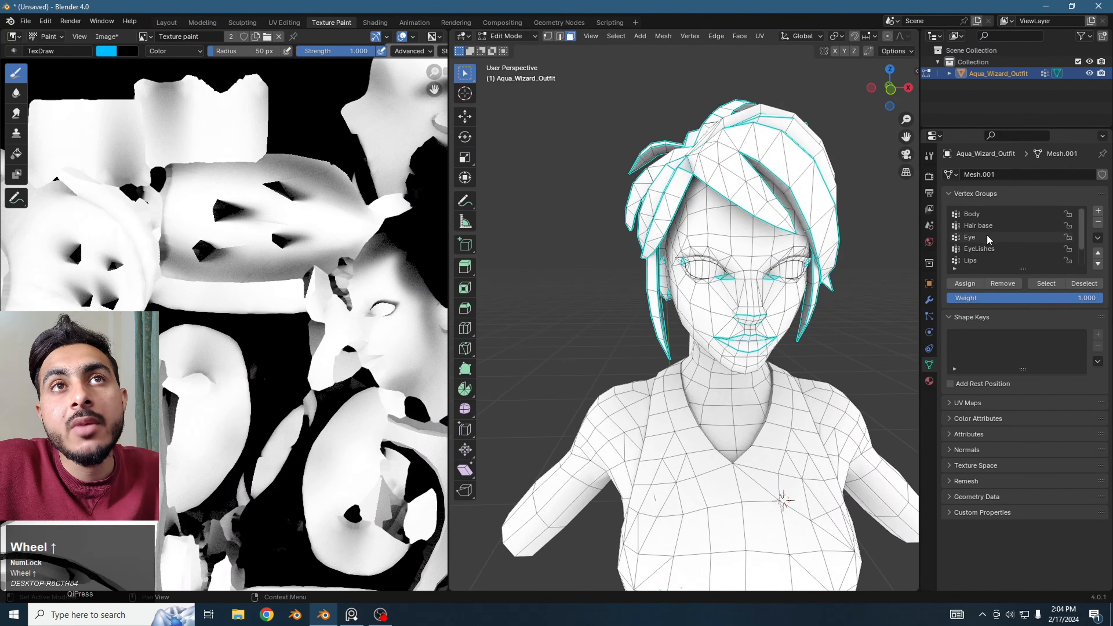
click(988, 213)
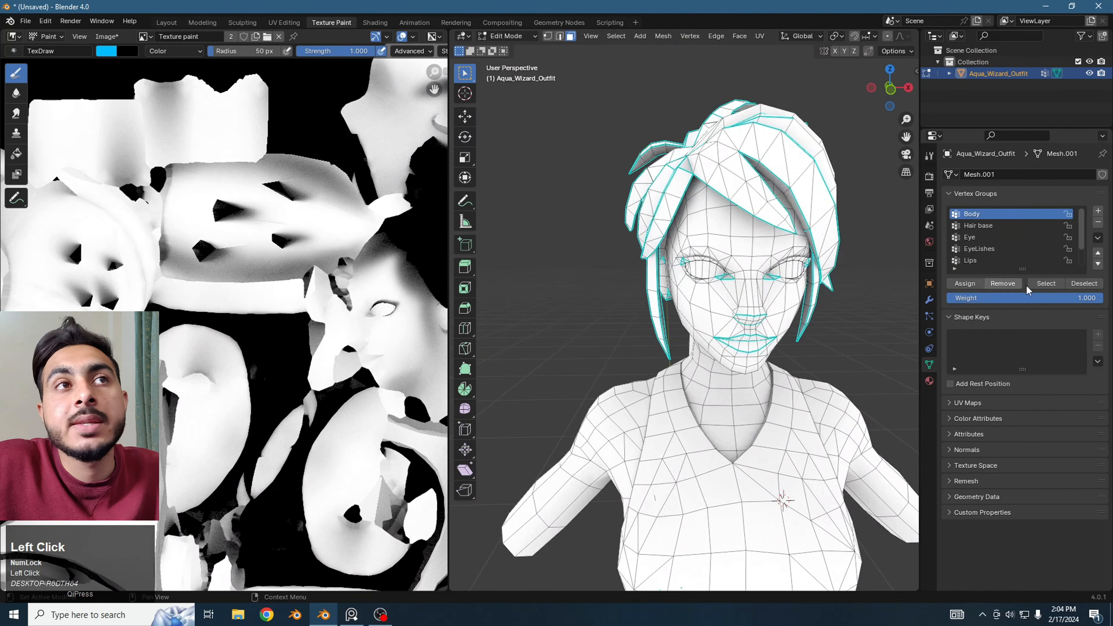
click(1039, 284)
key(KP_1)
shift+middle_drag(731, 228, 731, 315)
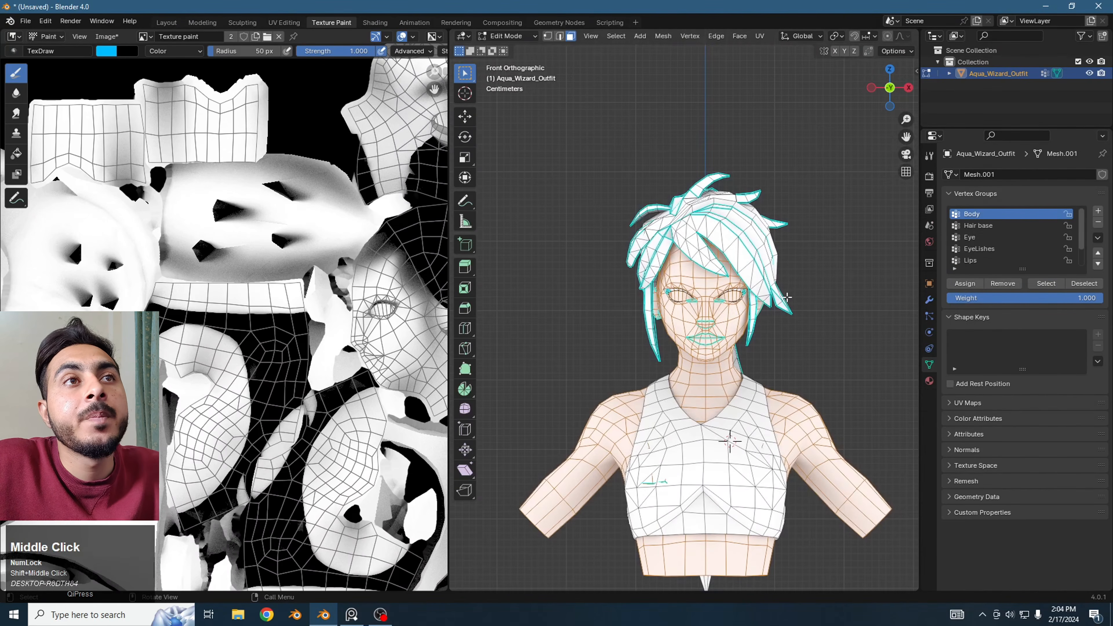
scroll(732, 314, up, 4)
scroll(763, 331, up, 2)
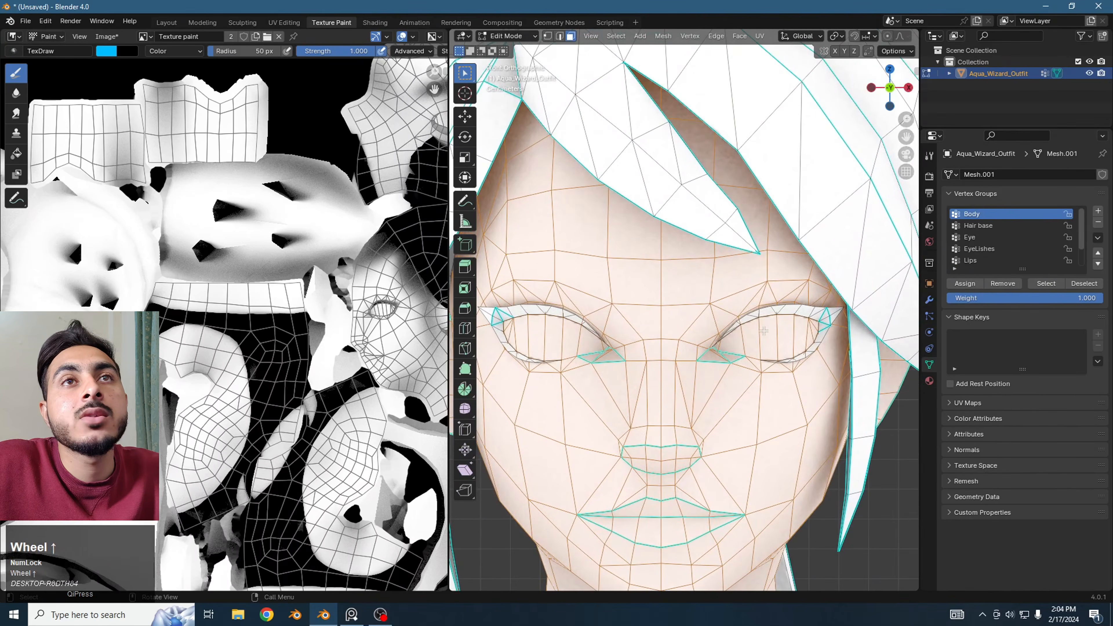
scroll(862, 331, down, 3)
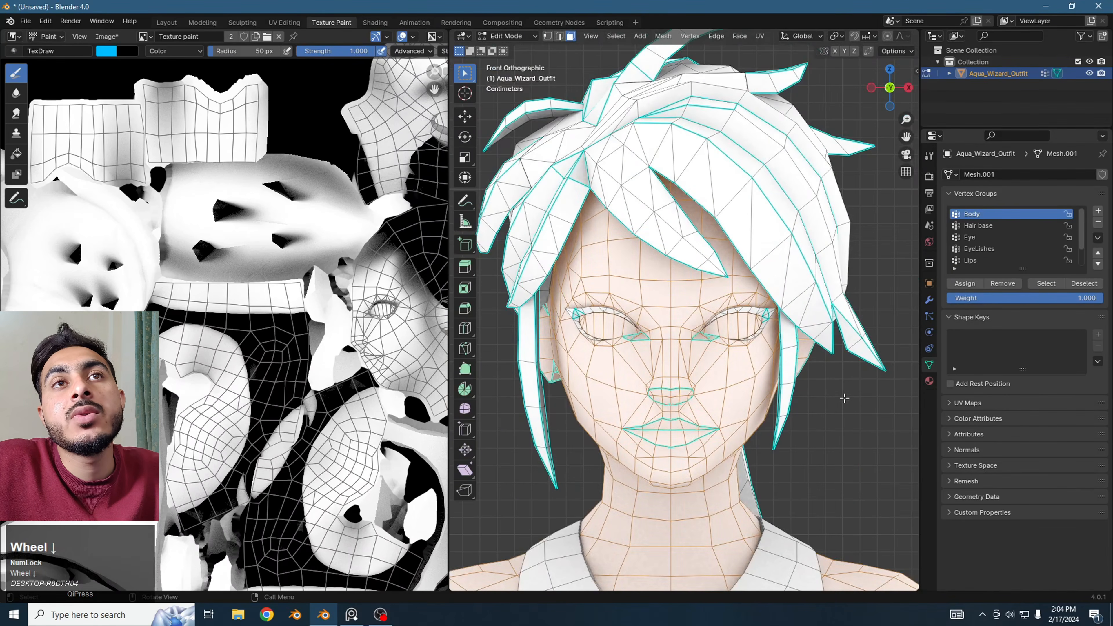
- Select the faces of the Eye and EyeLishes vertex groups in place of the body, and make Body the active group
click(844, 398)
click(978, 237)
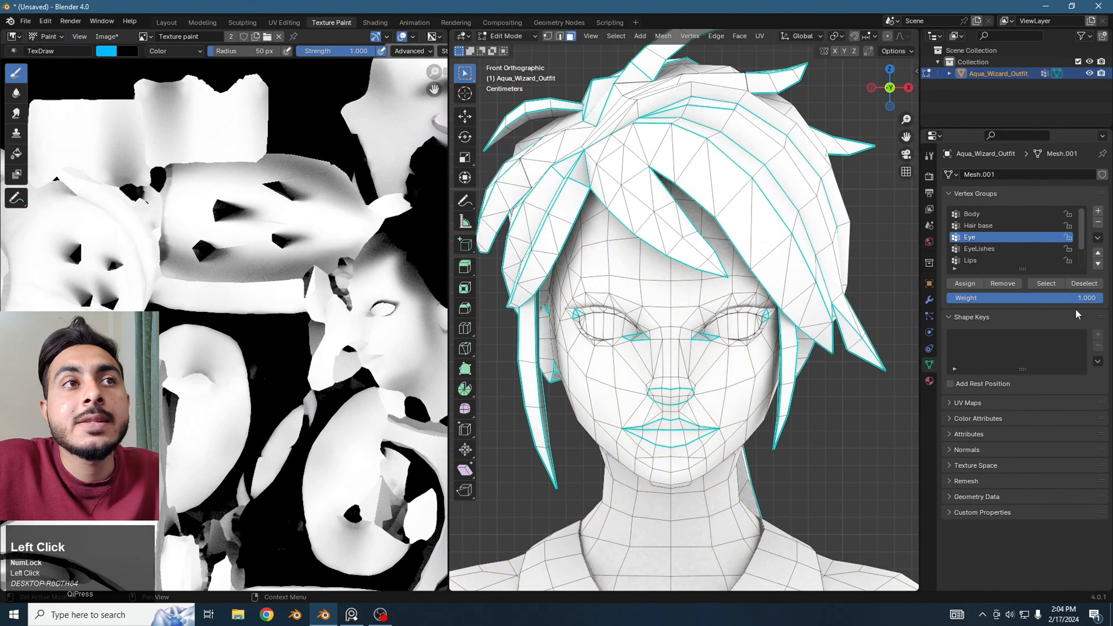
click(1046, 283)
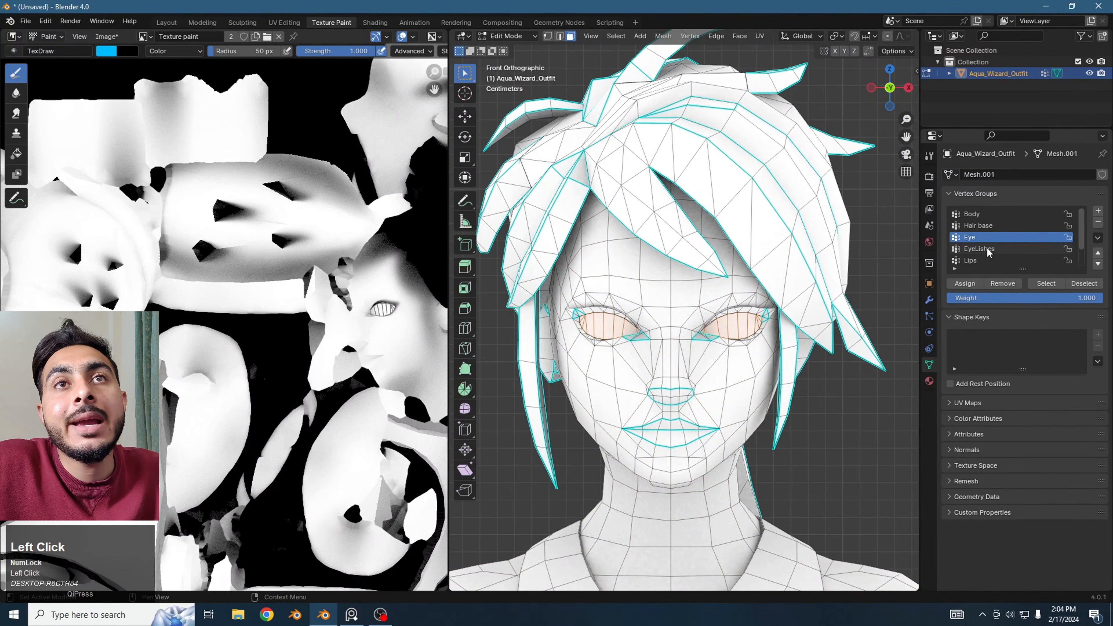
click(988, 250)
click(1046, 284)
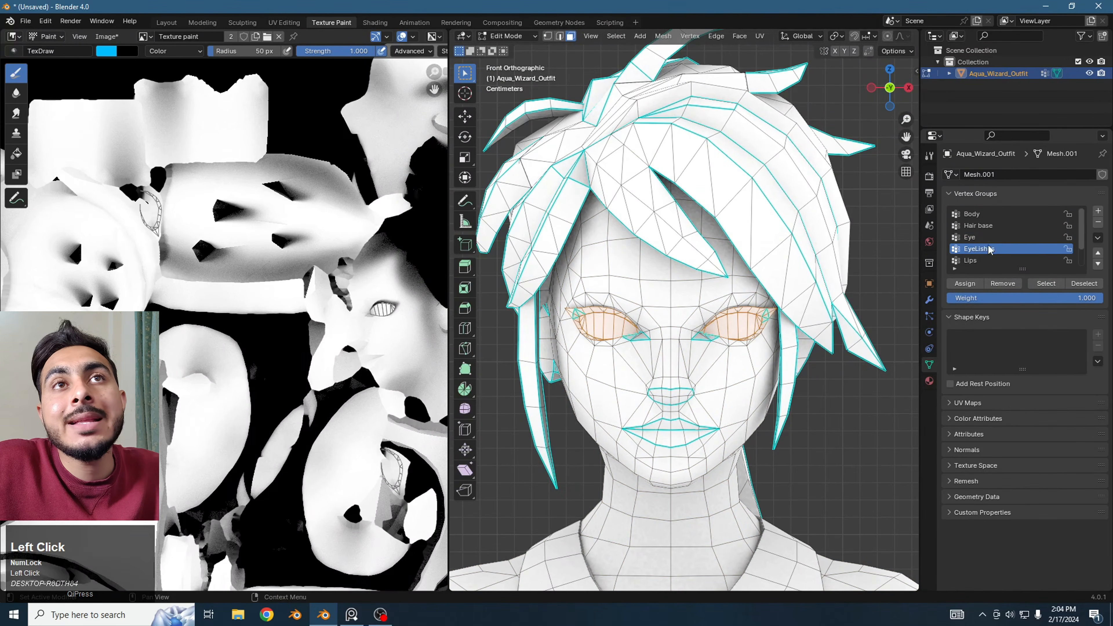
click(983, 214)
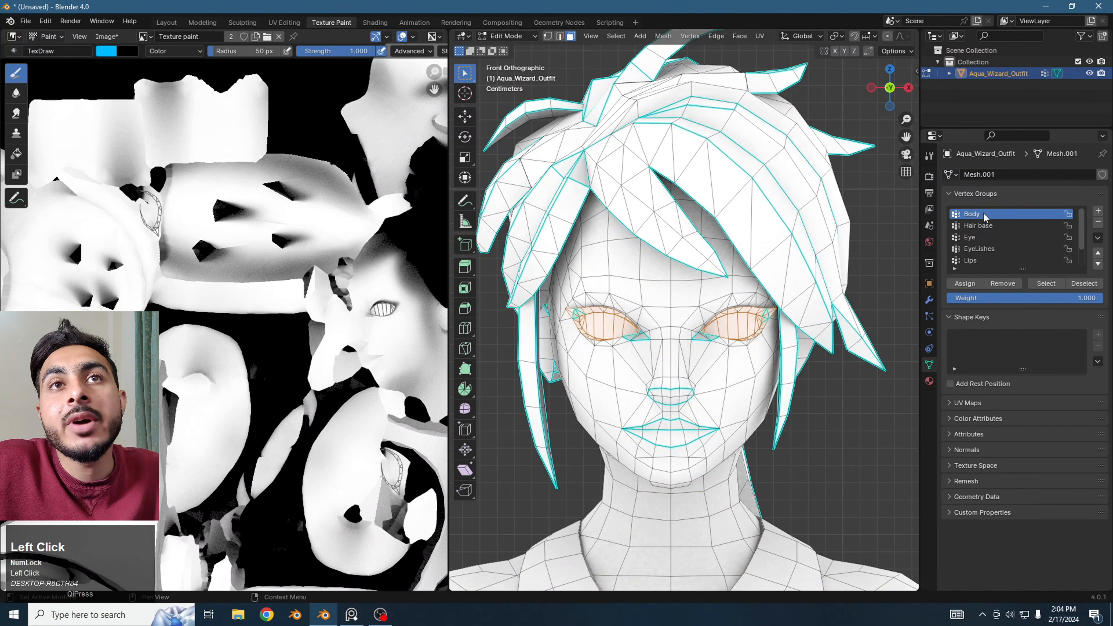
- Remove the eye, eyelash and lip faces from the Body vertex group, selecting the lips through the Lips group
click(1012, 285)
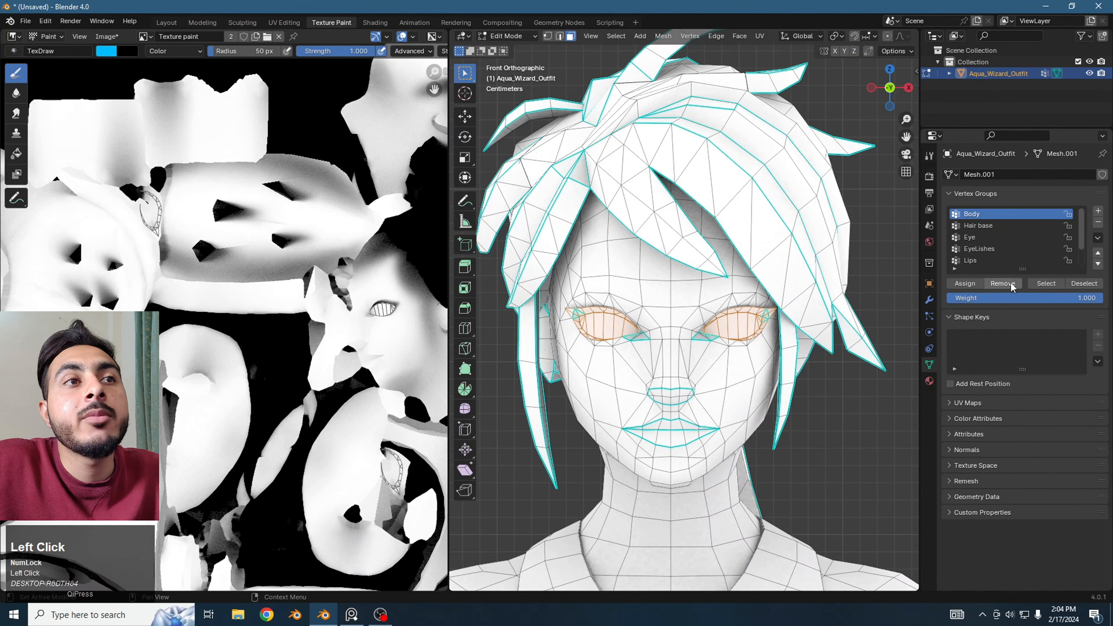
click(985, 262)
click(1050, 284)
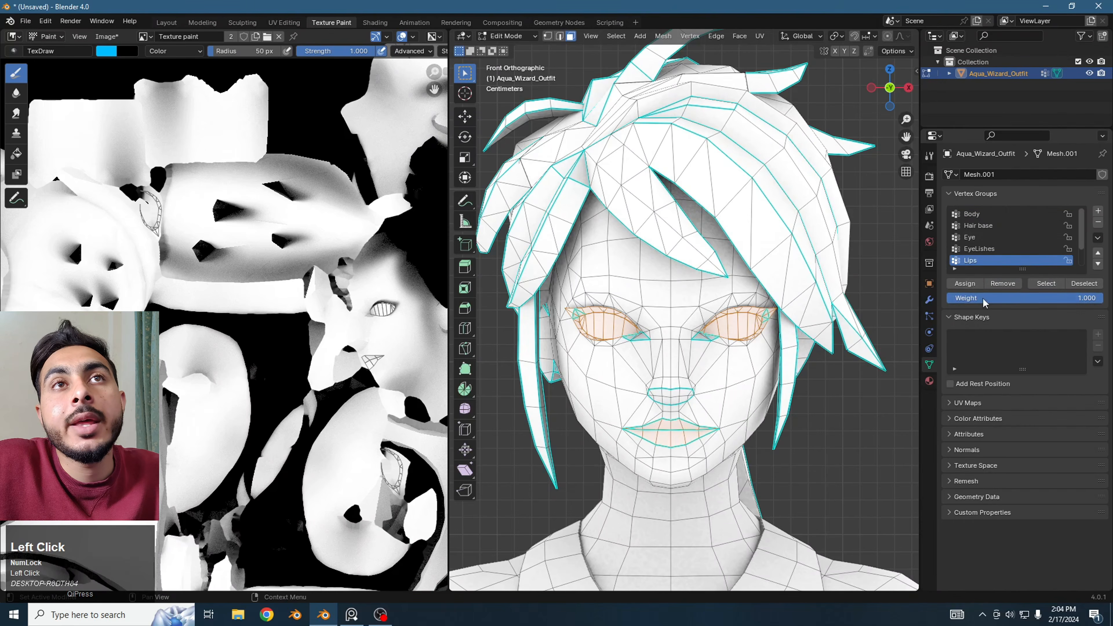
click(978, 215)
click(1004, 284)
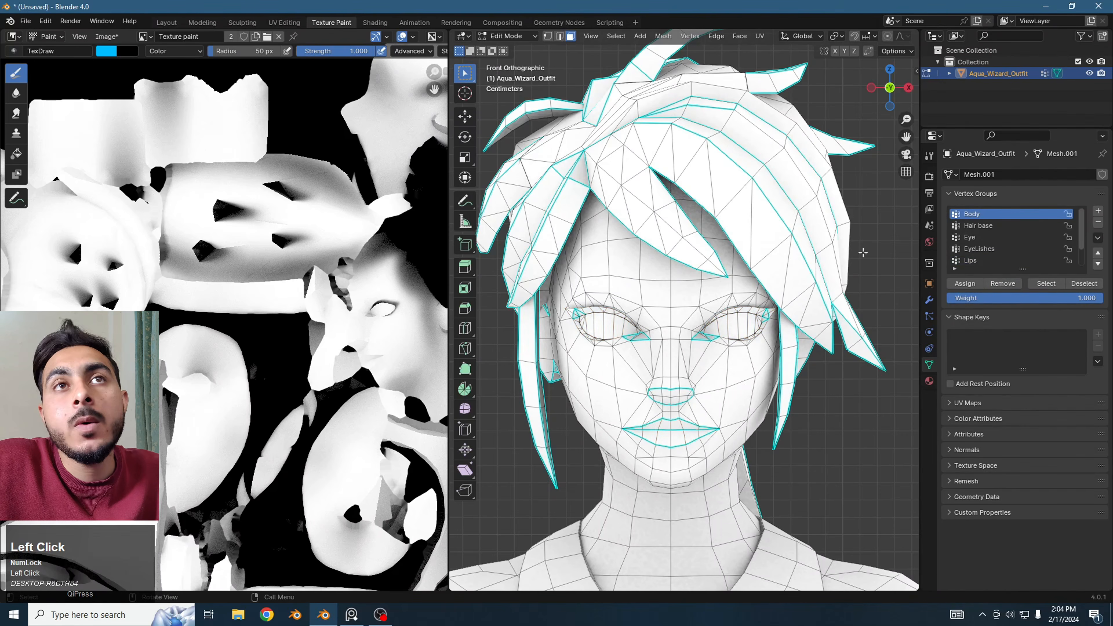
- Select the faces of the Body vertex group and examine the mouth and chin area from below
click(1046, 284)
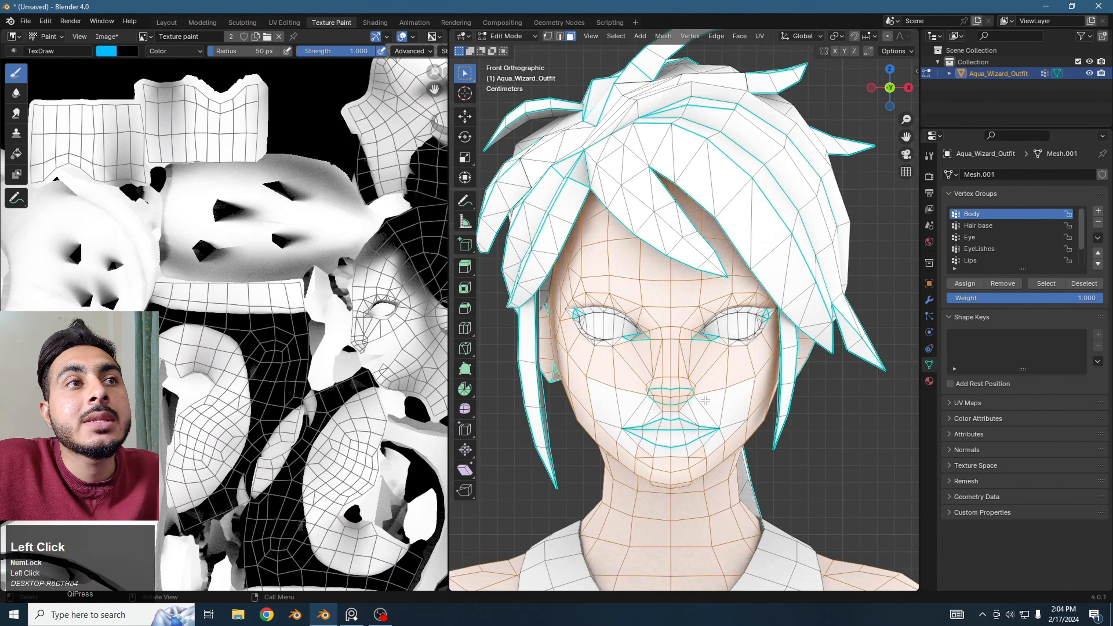
scroll(723, 372, down, 3)
scroll(724, 372, up, 1)
middle_drag(724, 372, 651, 306)
scroll(652, 305, up, 5)
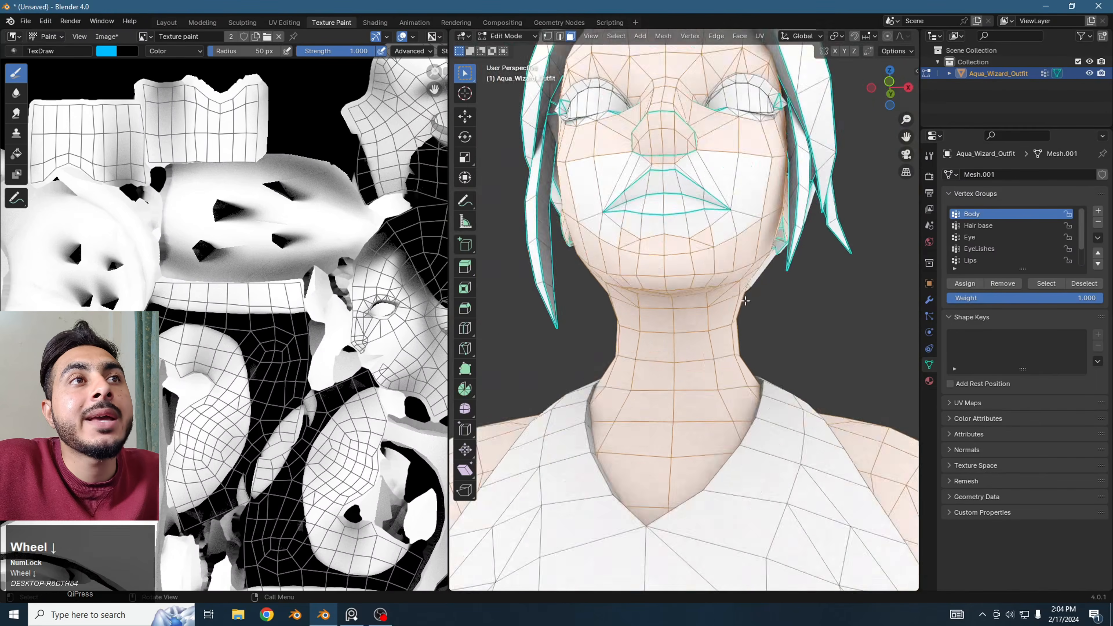
- Try to add the unselected faces around the mouth one by one and assign them to the Body vertex group
shift+click(676, 320)
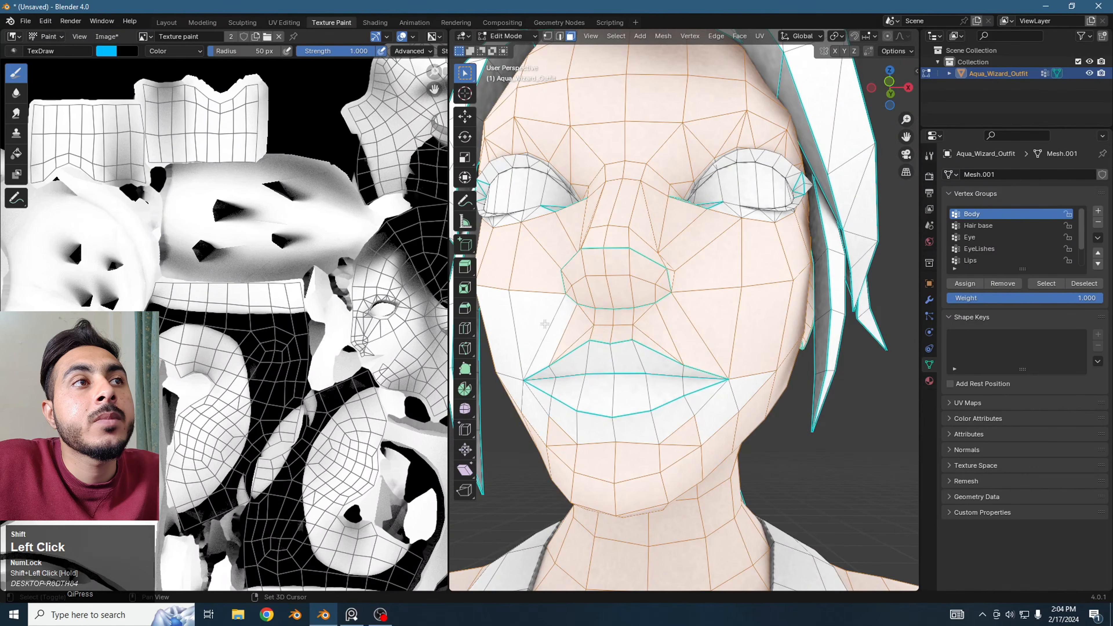
shift+click(565, 326)
middle_drag(565, 325, 794, 295)
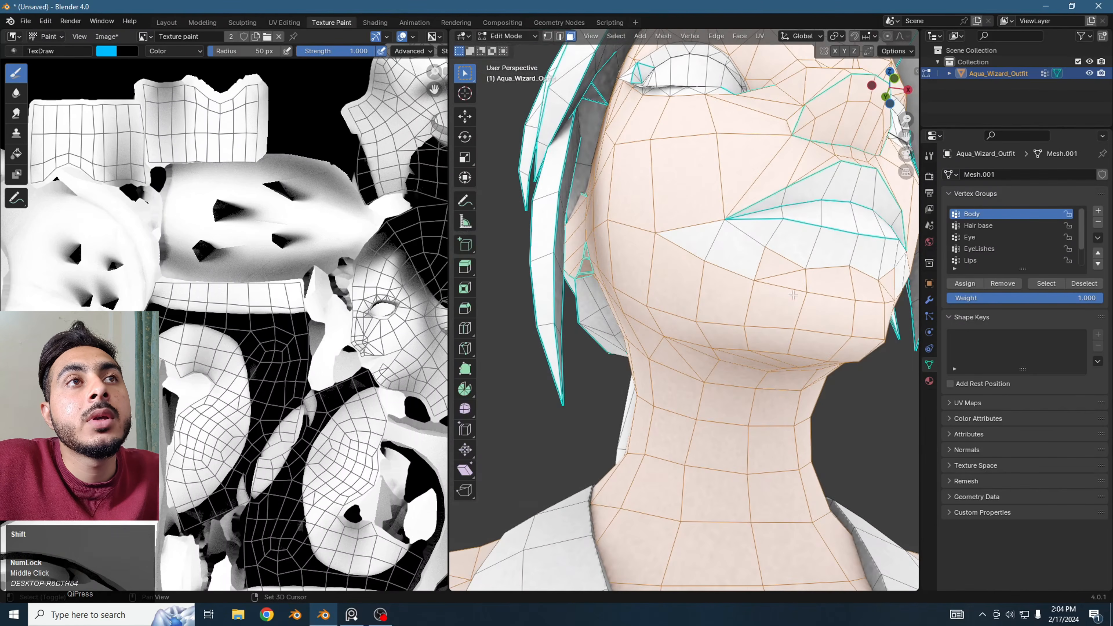
middle_drag(710, 254, 766, 267)
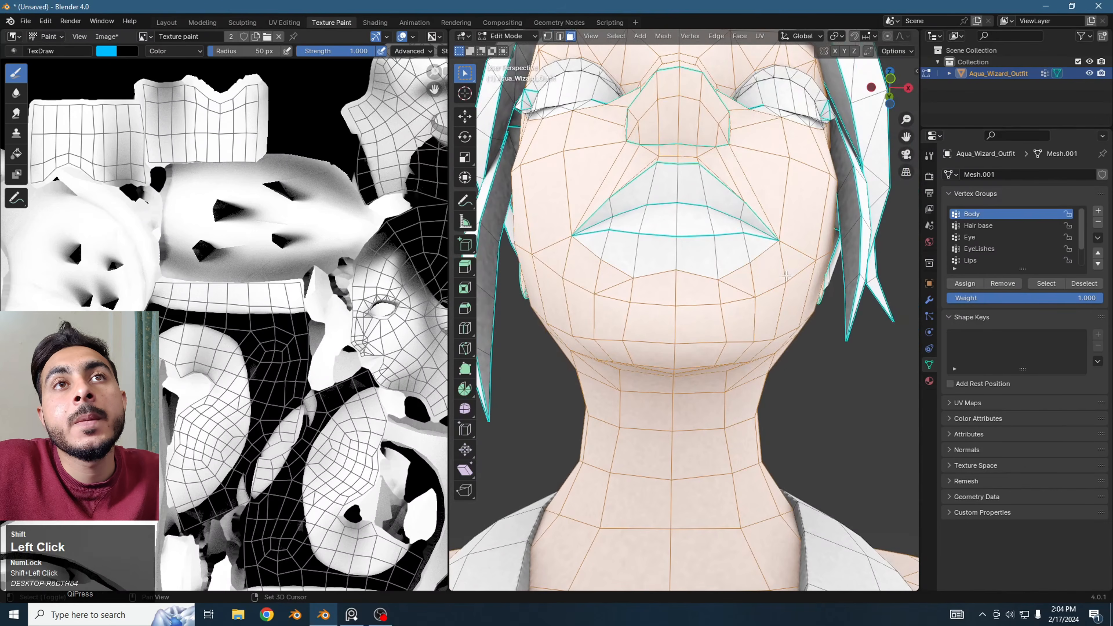
click(964, 284)
middle_drag(666, 167, 780, 271)
scroll(775, 268, down, 4)
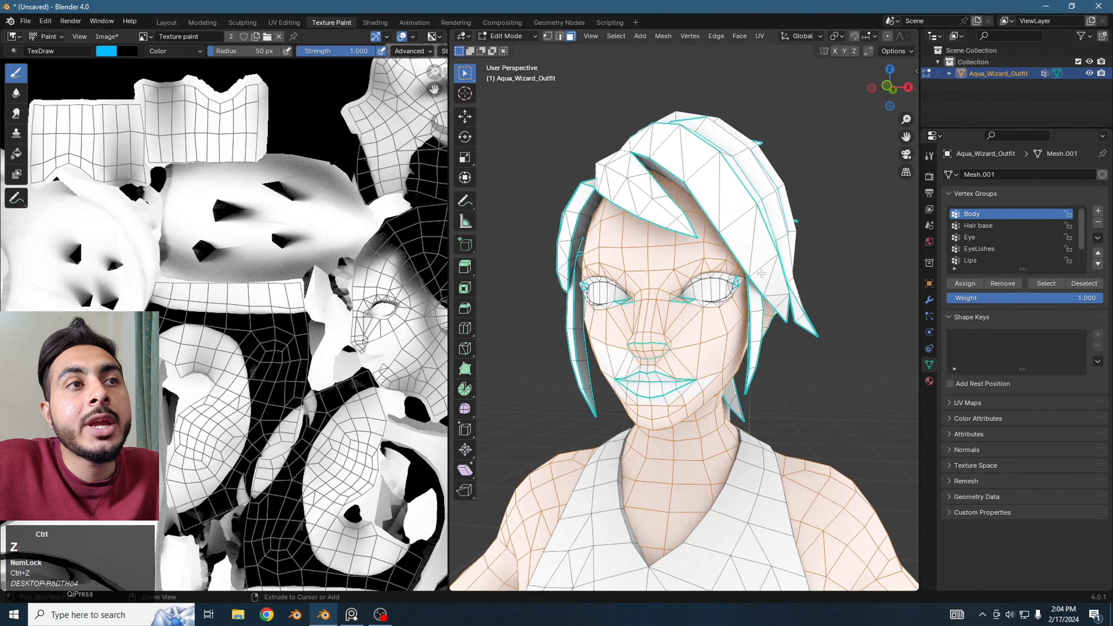
key(ctrl+z)
key(ctrl+shift+z)
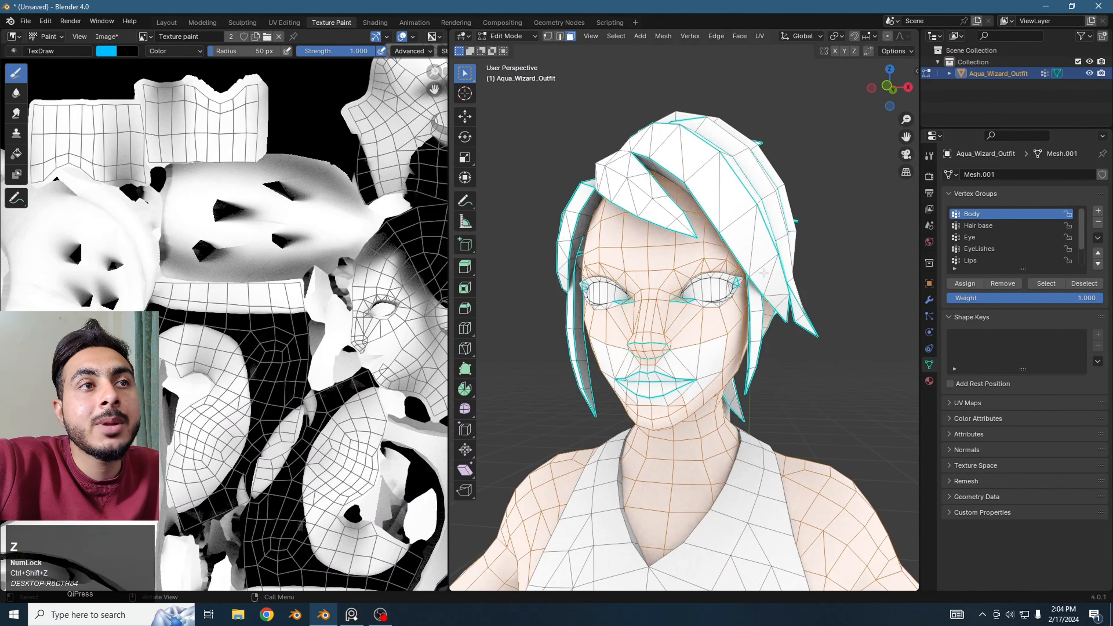
- Grow the body selection with Select More to take in the faces around the mouth, and assign it to the Body group
key(ctrl+shift+z)
scroll(729, 243, up, 2)
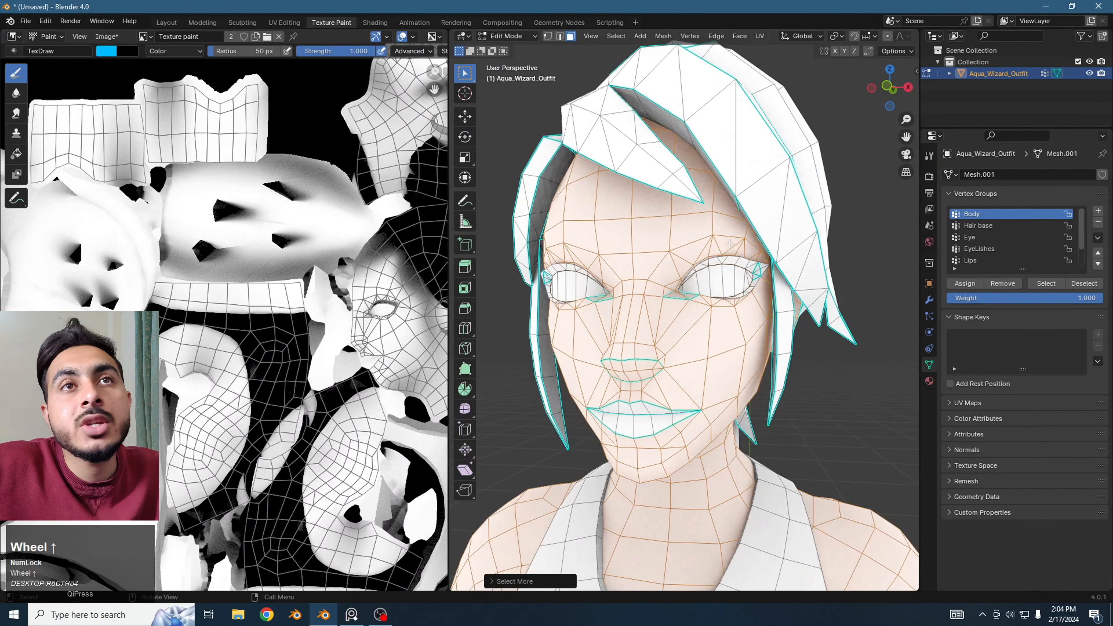
click(966, 284)
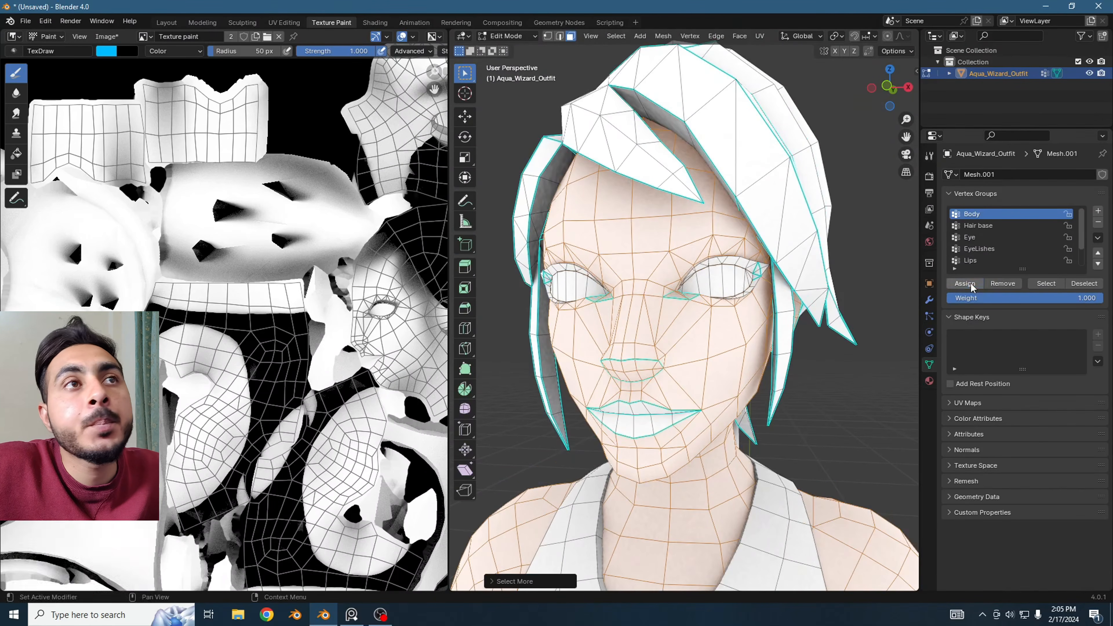
- Switch the bust from Edit Mode to Texture Paint mode and view it from the front
mouse_move(833, 296)
shift+middle_down()
mouse_move(815, 331)
mouse_move(716, 264)
mouse_move(829, 316)
mouse_move(708, 236)
mouse_move(785, 311)
mouse_move(842, 316)
shift+middle_up()
scroll(763, 286, down, 3)
scroll(763, 282, up, 3)
scroll(786, 311, down, 3)
key(Tab)
click(813, 313)
scroll(770, 305, up, 3)
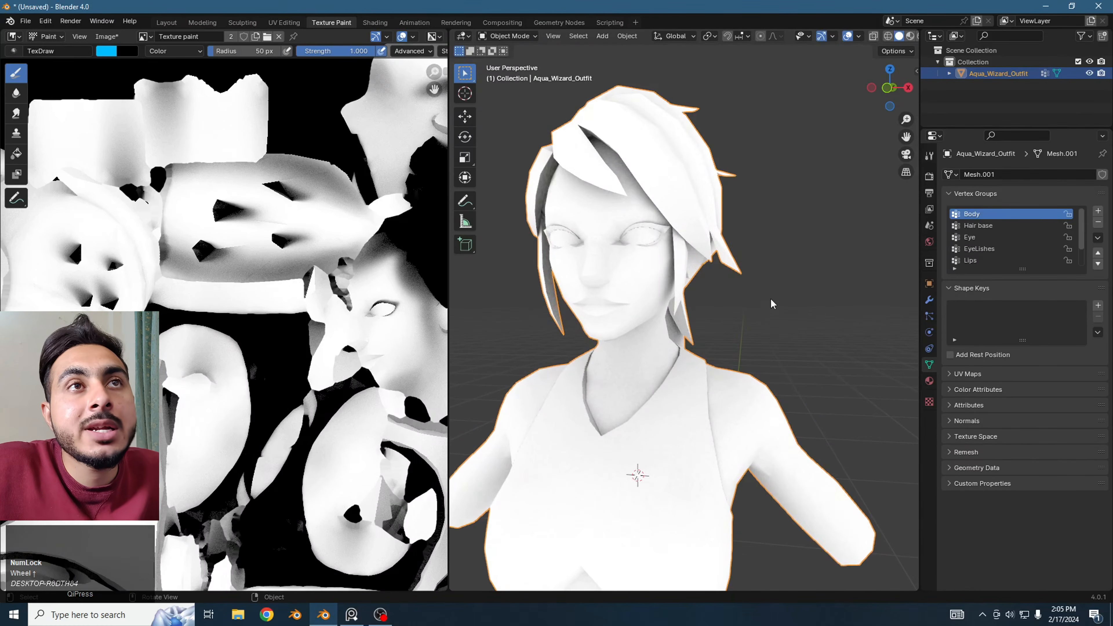
key(Tab)
click(831, 260)
key(KP_1)
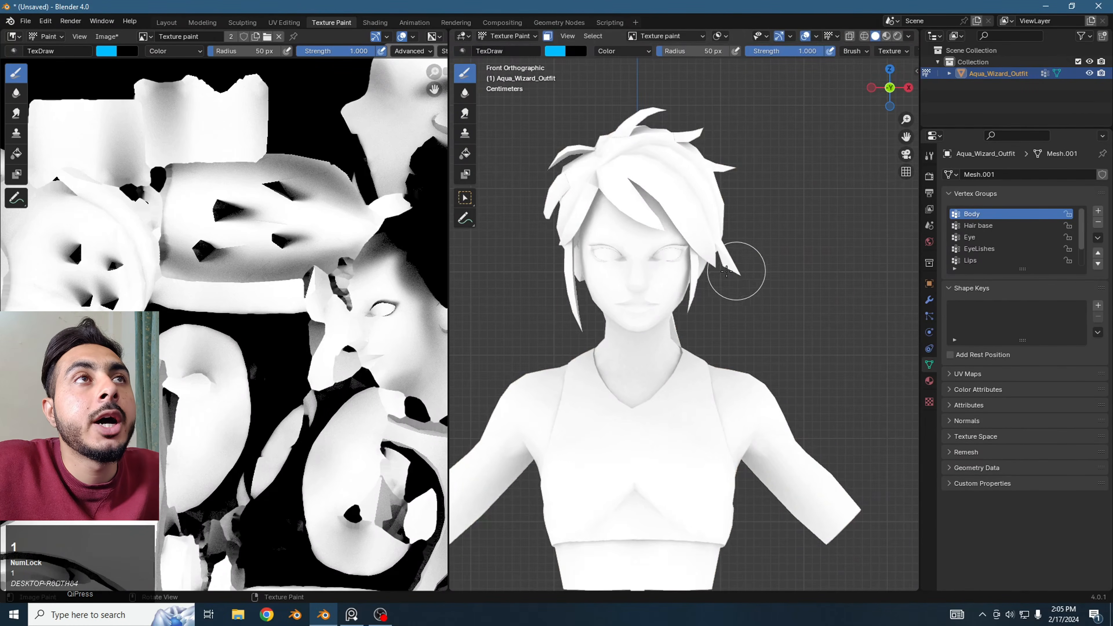
shift+middle_drag(733, 343, 784, 377)
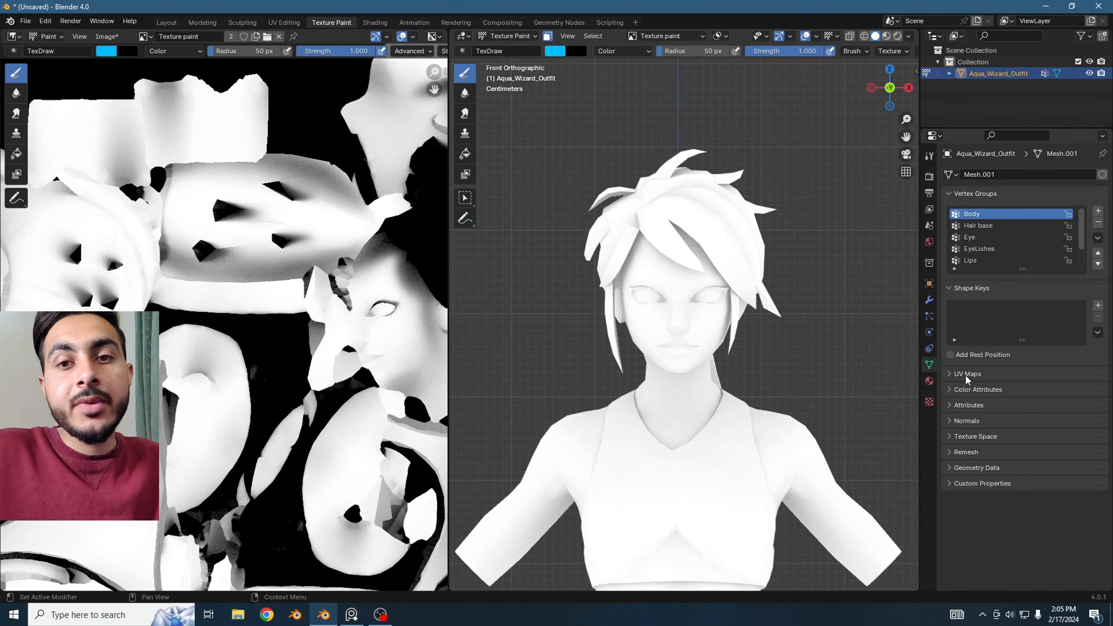
shift+middle_click(820, 347)
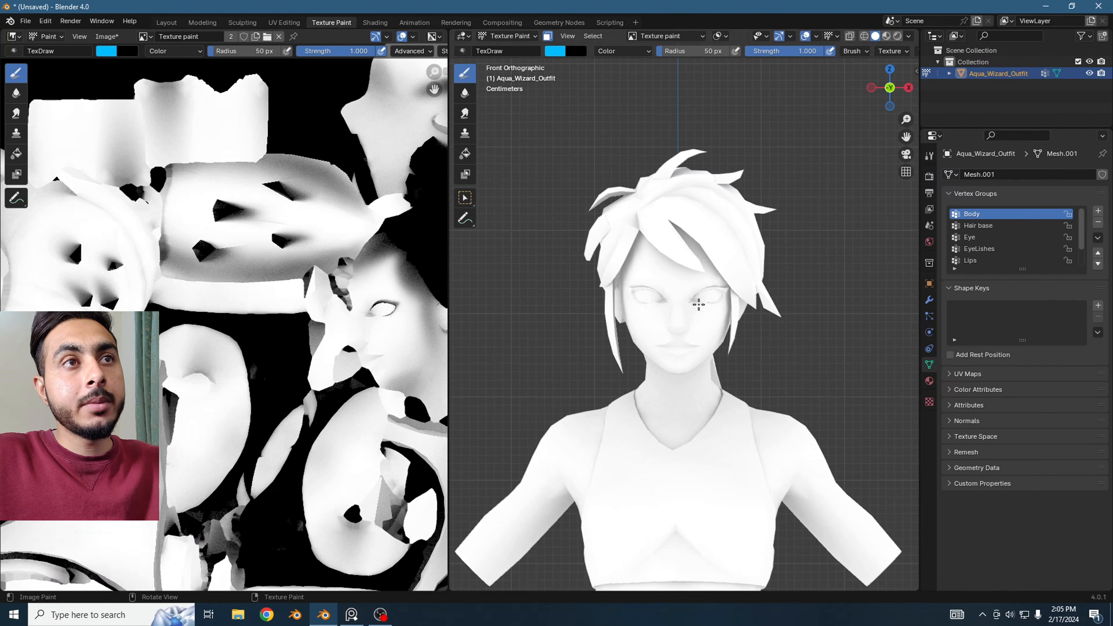
- Check the body selection in Edit Mode, return to Texture Paint with face selection masking enabled, and choose the Fill tool
key(Tab)
click(815, 318)
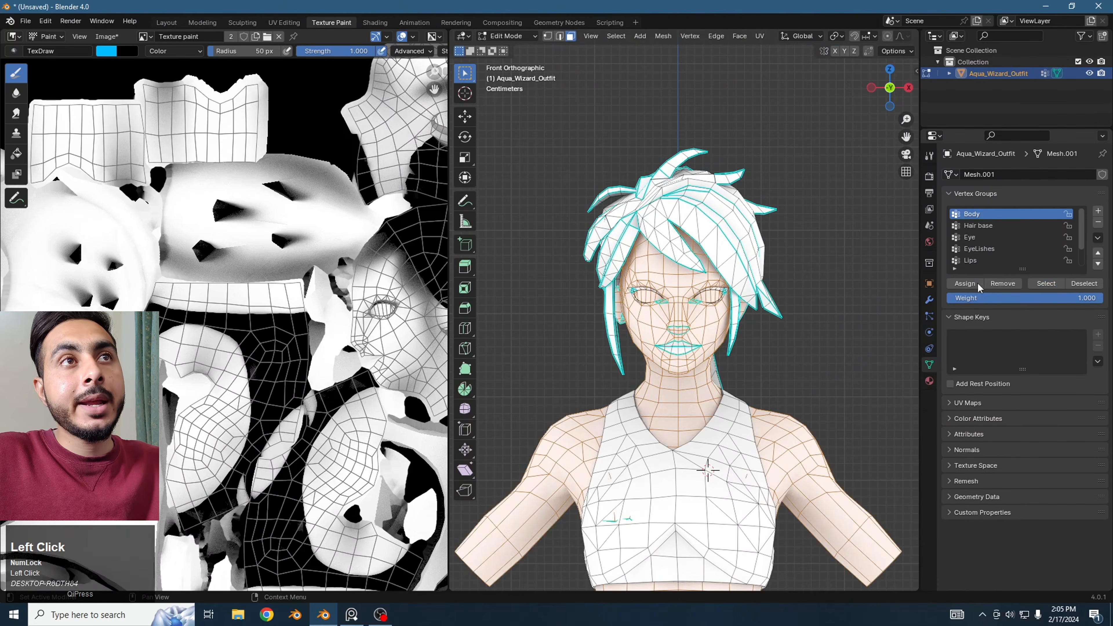
key(Tab)
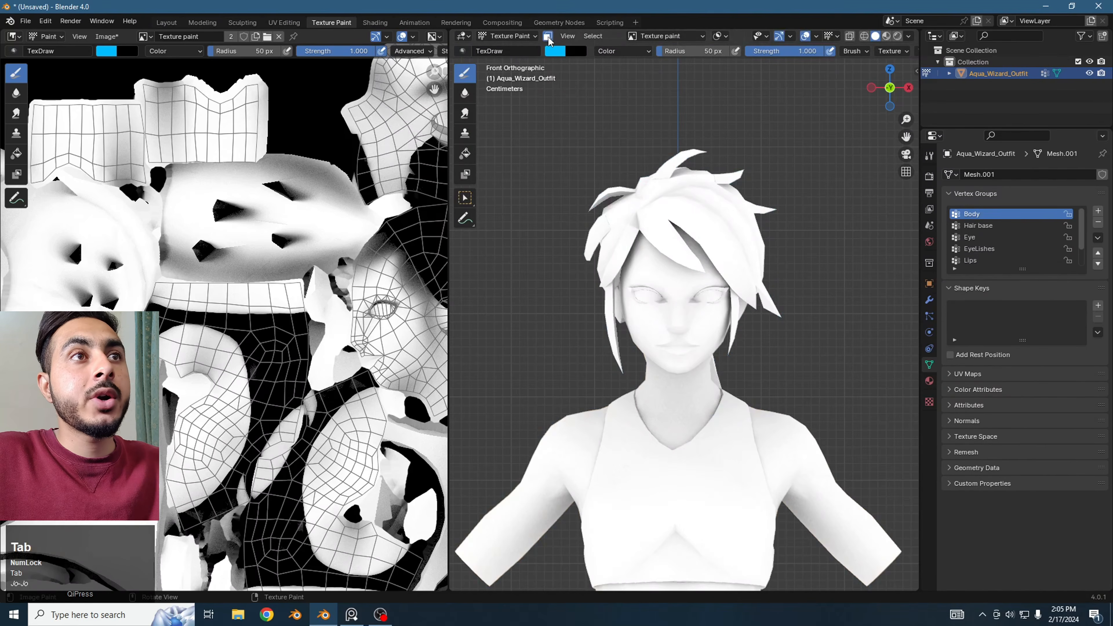
click(548, 38)
click(467, 154)
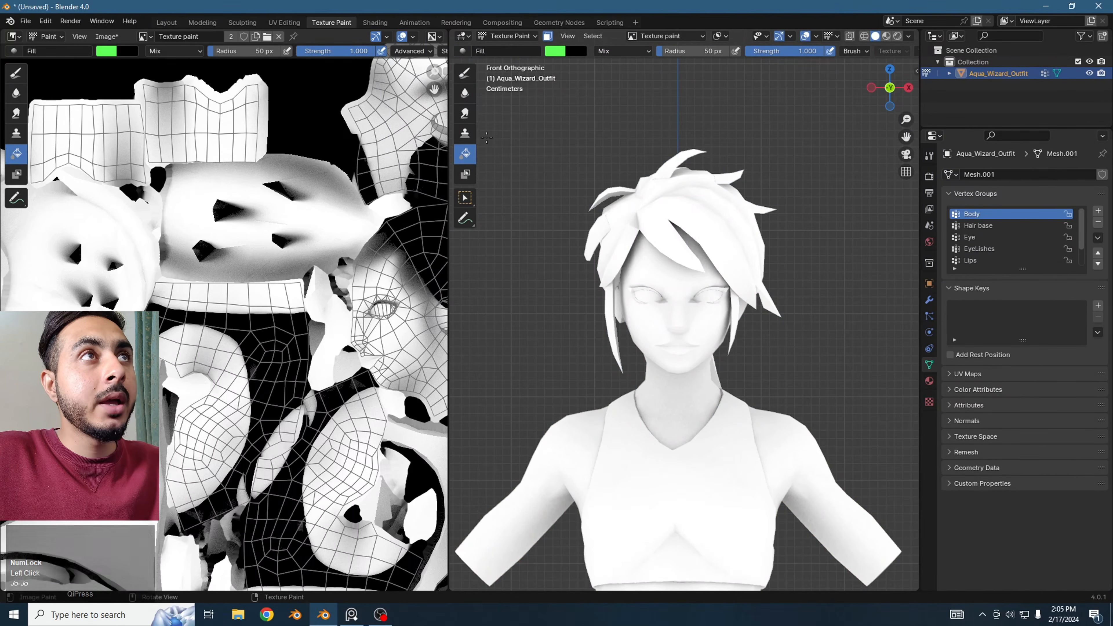
- Fill the masked body with a light orange skin colour of hue 0.062, saturation 0.479 and value 1.000
click(555, 51)
drag(613, 162, 587, 139)
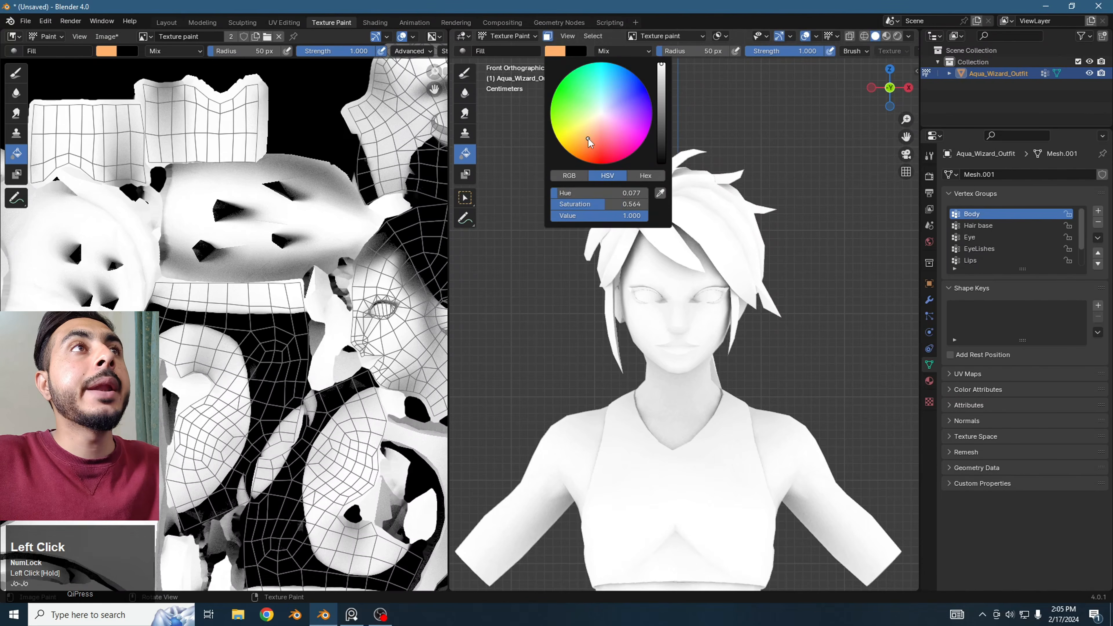
drag(589, 137, 585, 139)
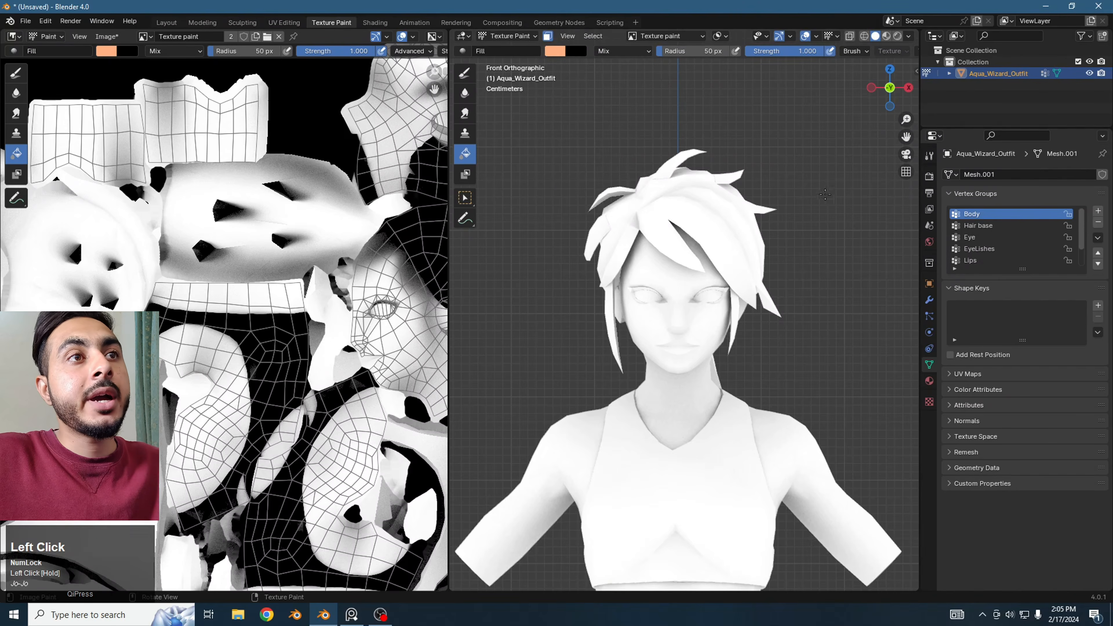
click(805, 224)
scroll(749, 235, down, 3)
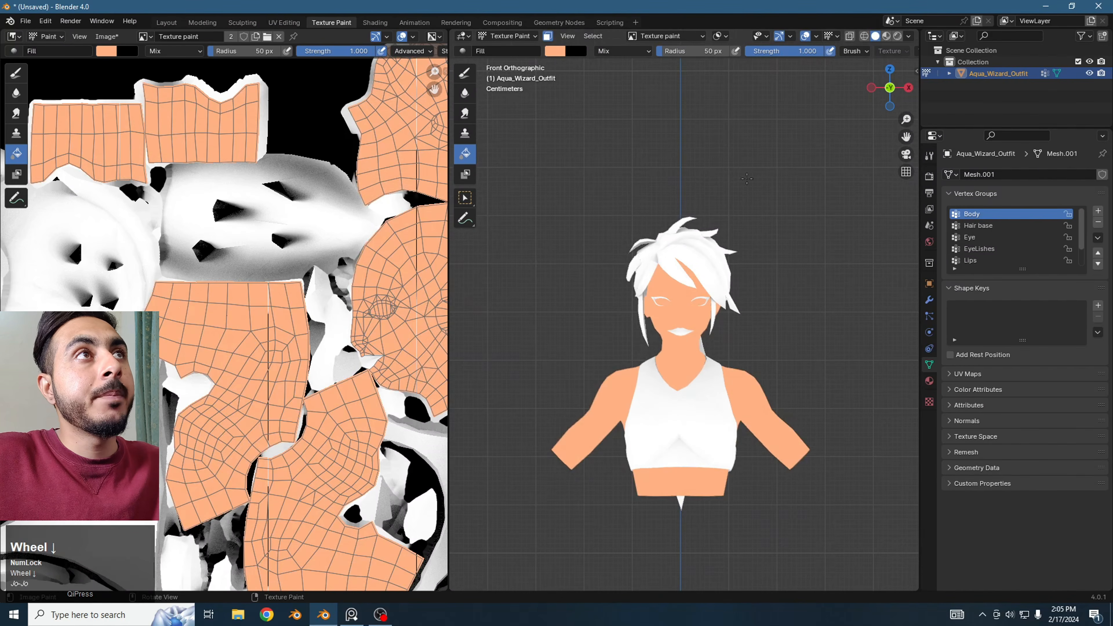
- Change the fill colour to a paler peach and fill the masked body with it
click(560, 53)
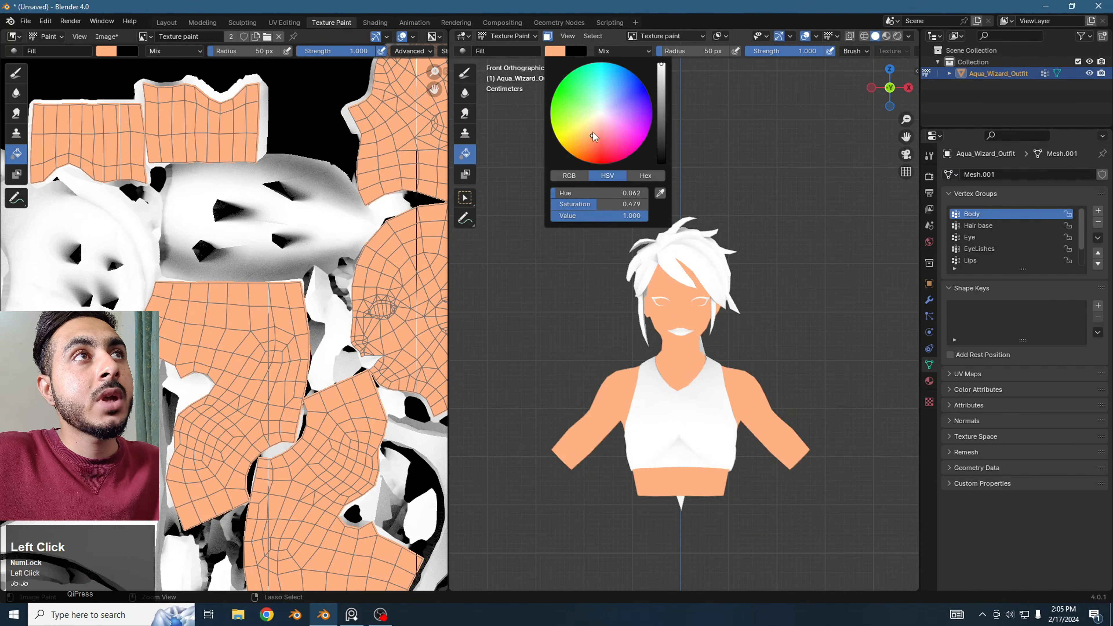
click(593, 132)
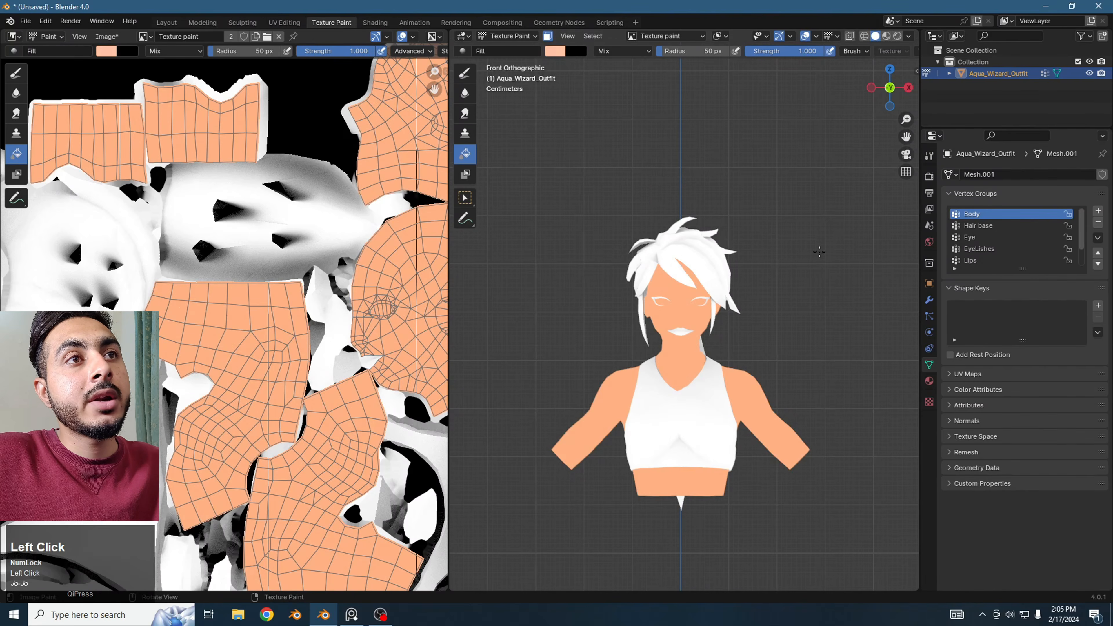
click(818, 255)
scroll(817, 255, up, 3)
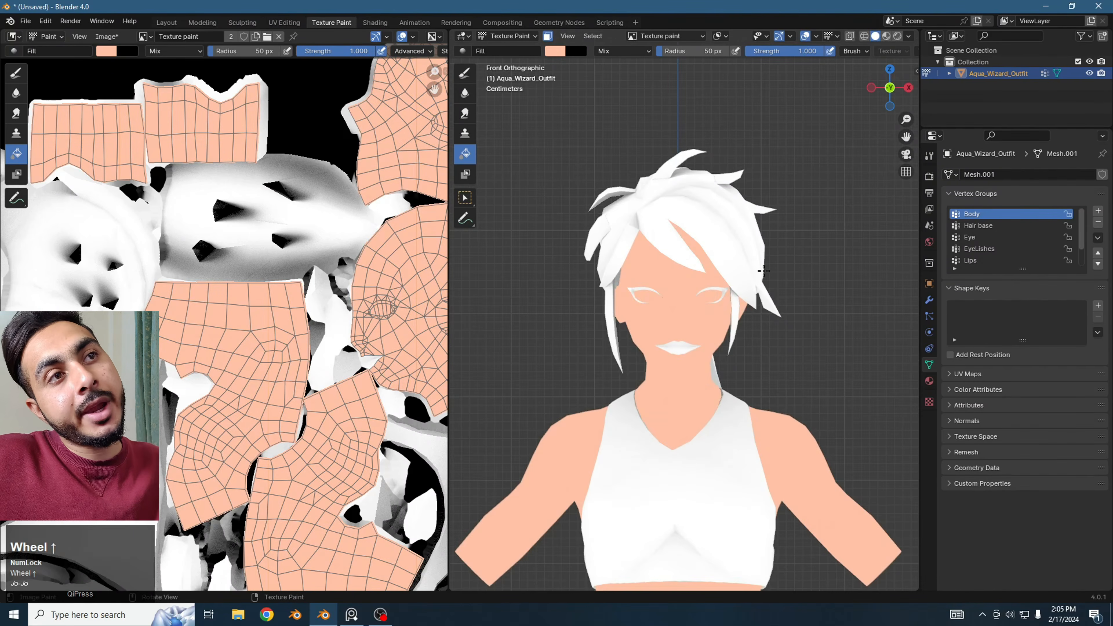
- Undo both colour fills on the body
scroll(764, 271, up, 2)
scroll(763, 269, down, 1)
shift+middle_drag(773, 291, 788, 243)
key(ctrl+z)
key(ctrl+z)
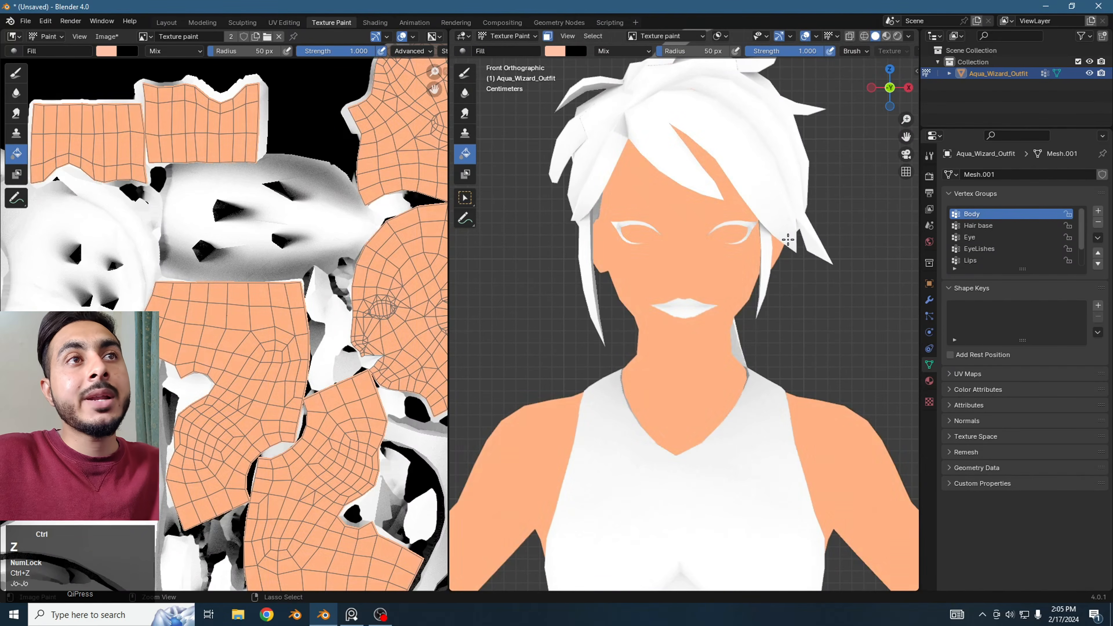
- Set the Fill blending mode to Color, fill the masked body with the pale peach, and inspect the face shading
click(623, 50)
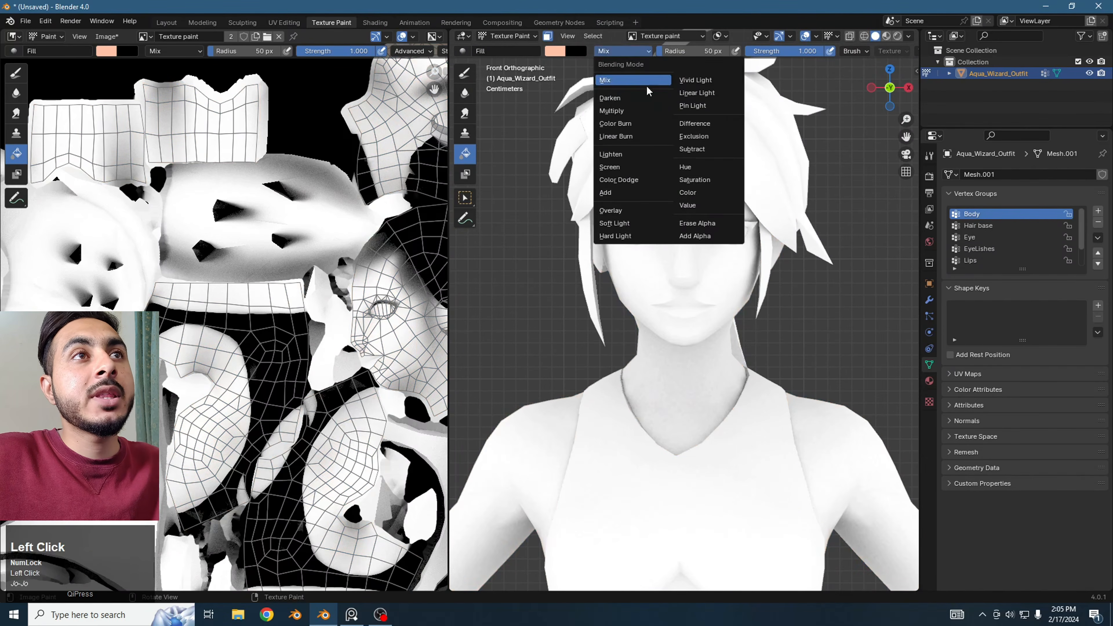
click(702, 194)
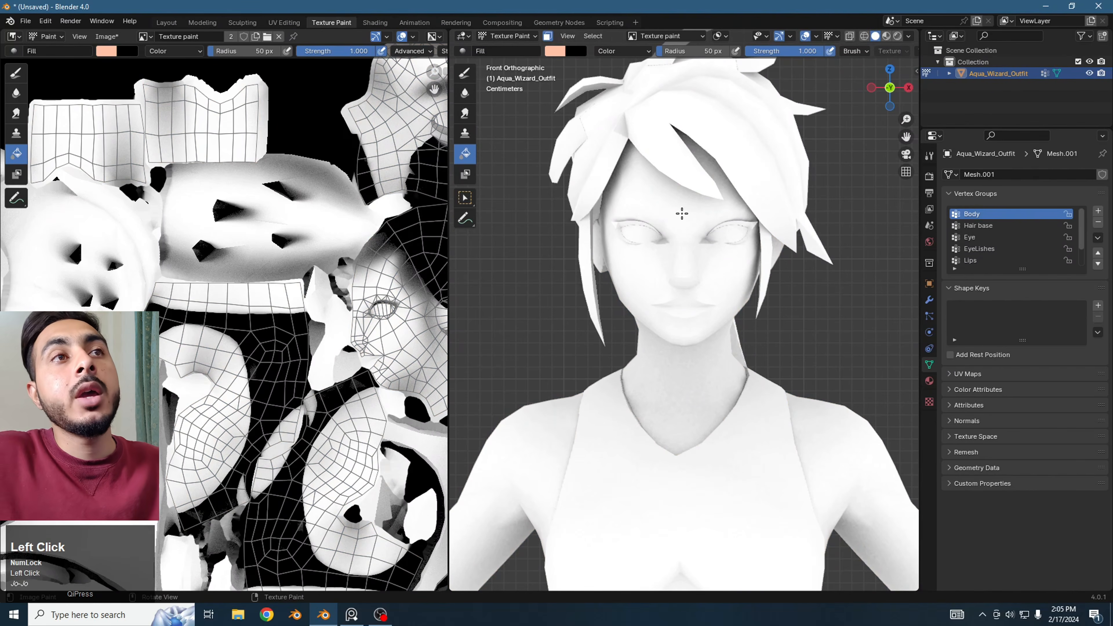
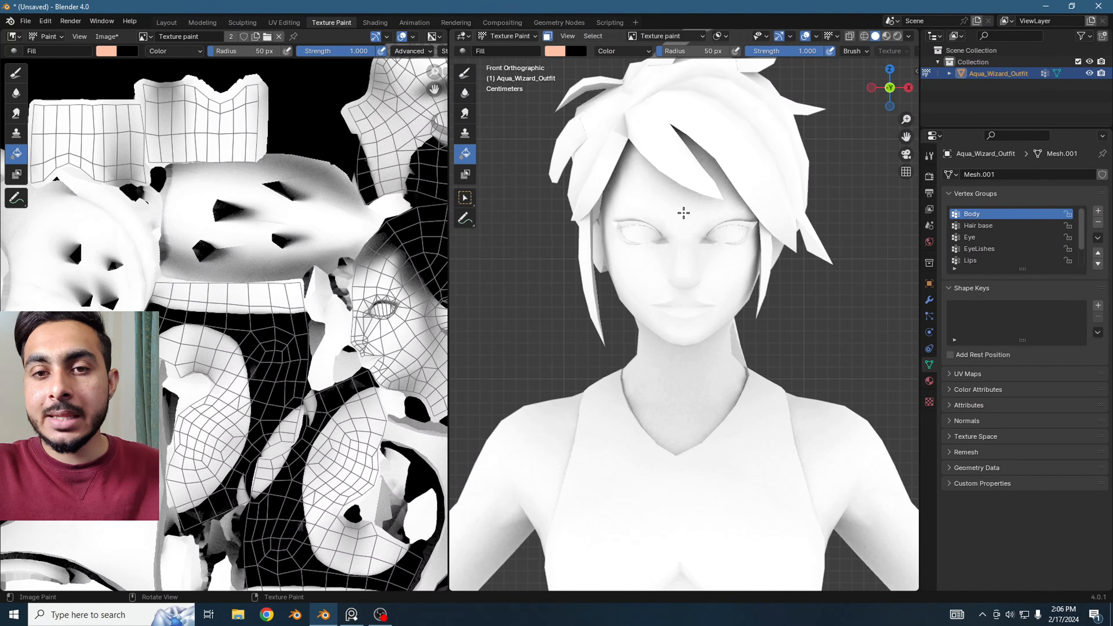
click(683, 213)
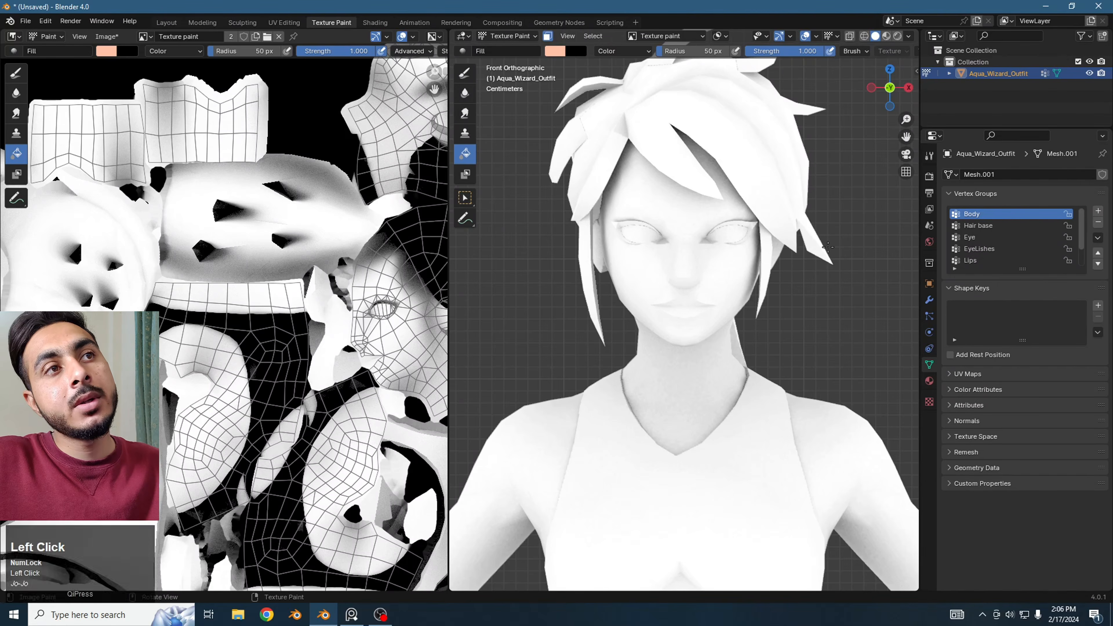
scroll(828, 246, down, 4)
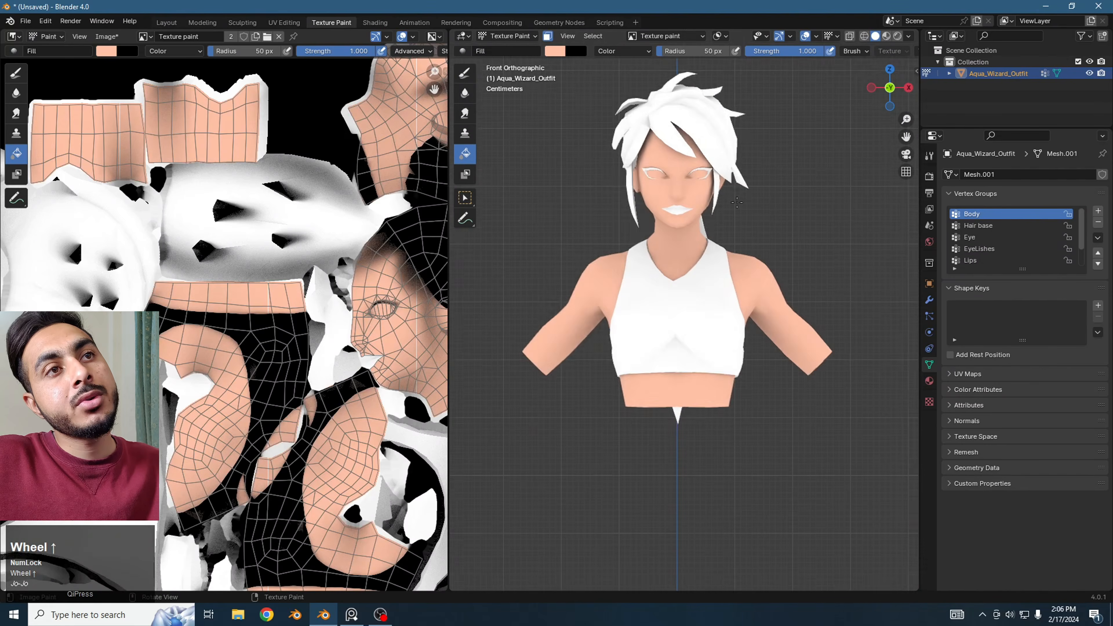
scroll(779, 251, up, 6)
shift+middle_drag(779, 250, 740, 228)
scroll(752, 252, down, 6)
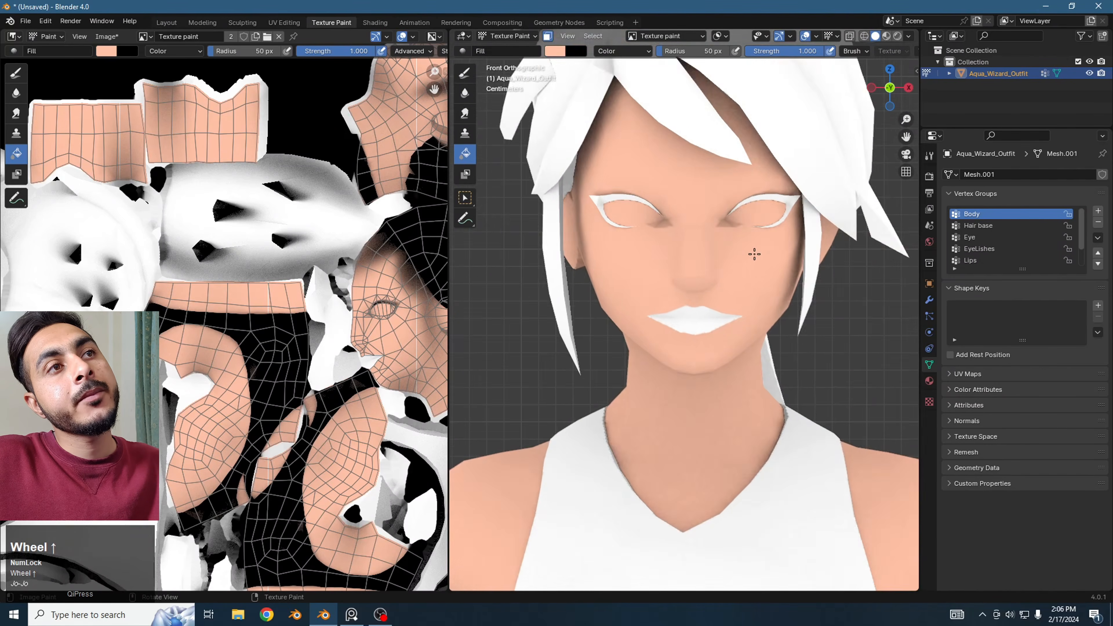
middle_click(753, 254)
scroll(752, 256, down, 3)
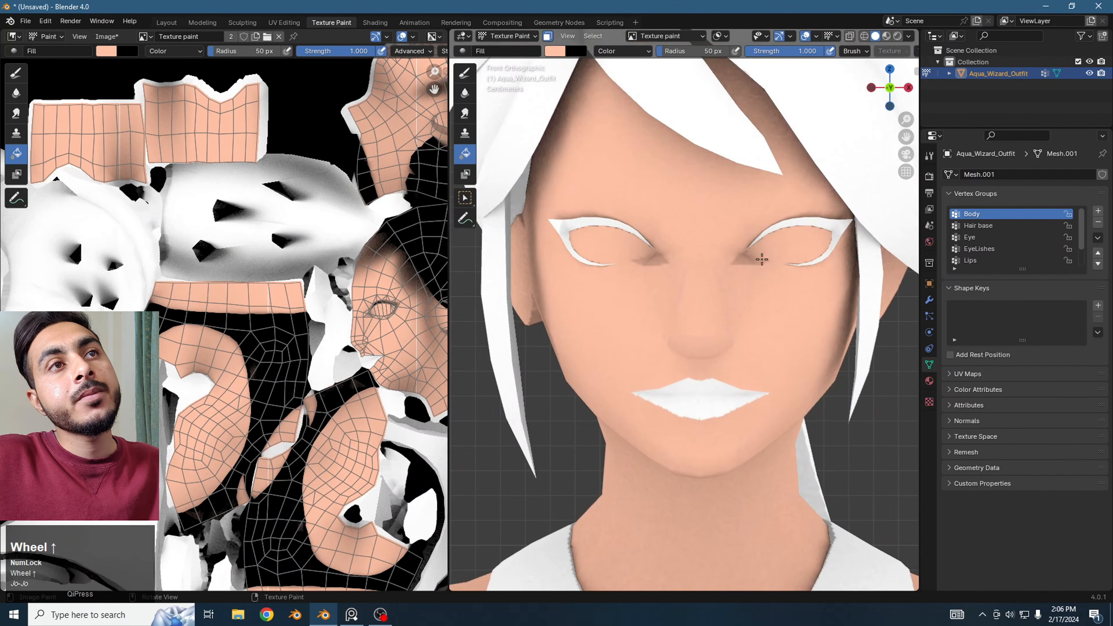
- Undo the last body fill and select the faces of the Body vertex group in Edit Mode
key(ctrl+z)
key(Tab)
scroll(756, 258, down, 2)
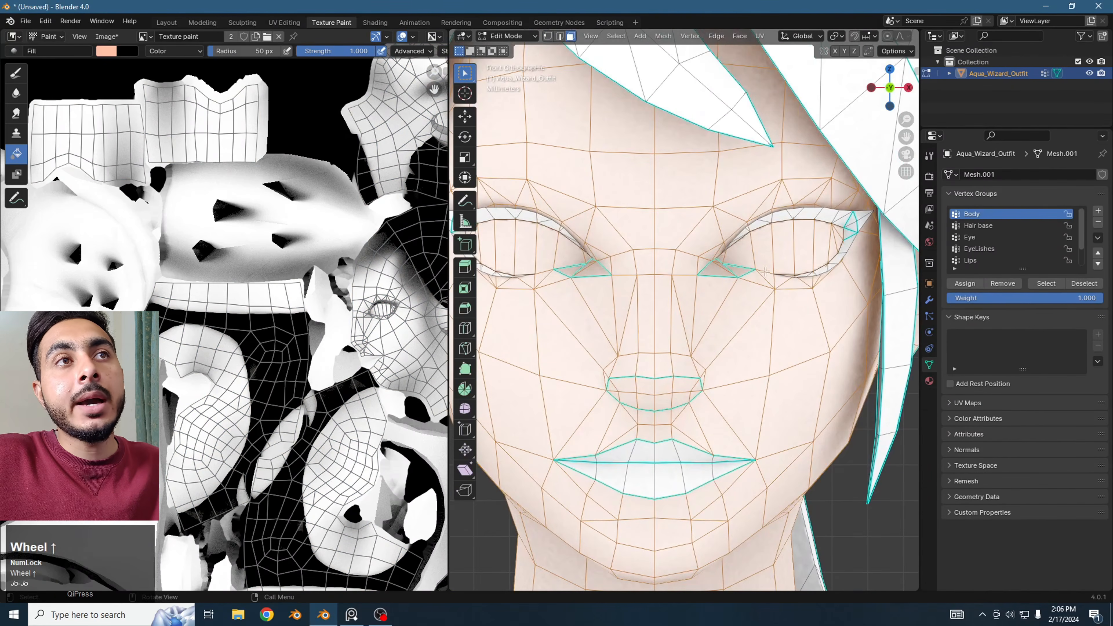
click(741, 250)
scroll(740, 250, up, 4)
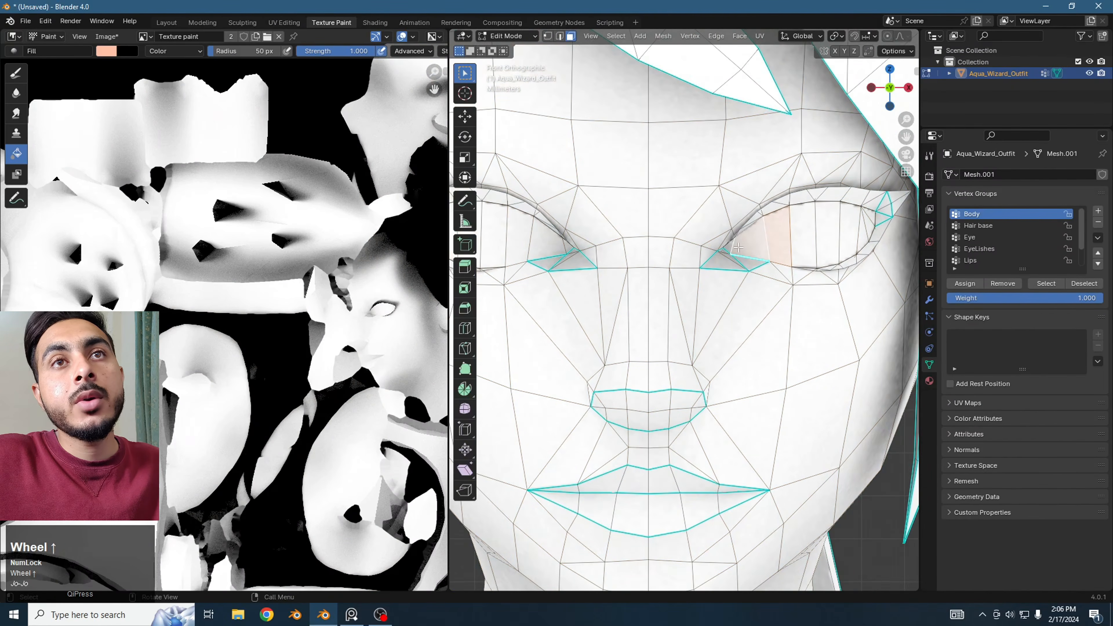
click(1046, 283)
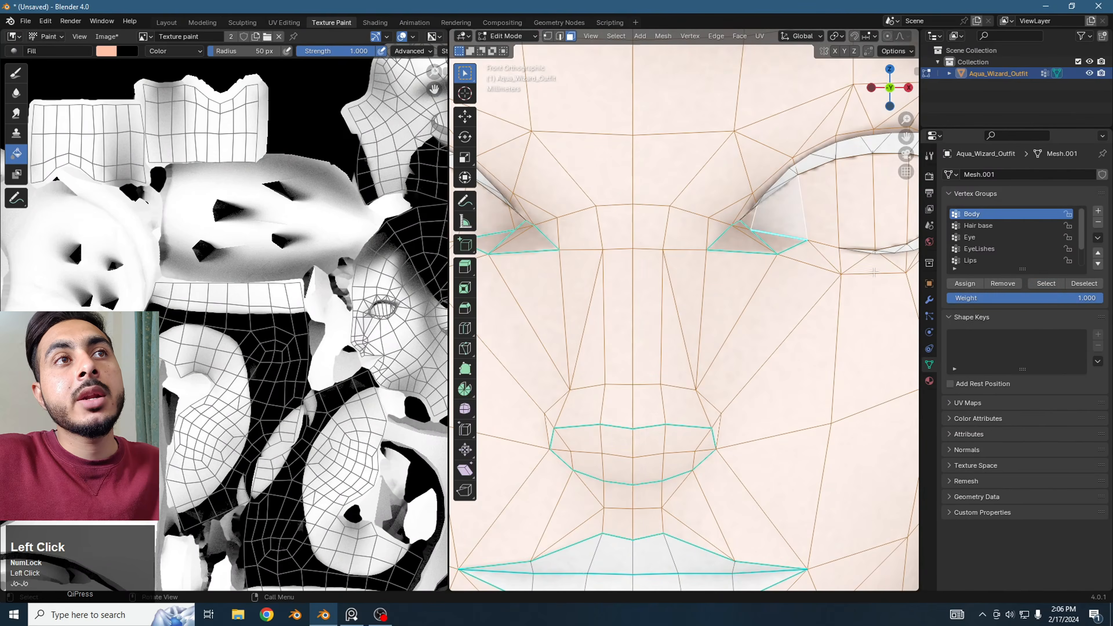
- Clear the selection and select all faces of both eyeballs
scroll(757, 264, down, 3)
click(756, 264)
click(992, 237)
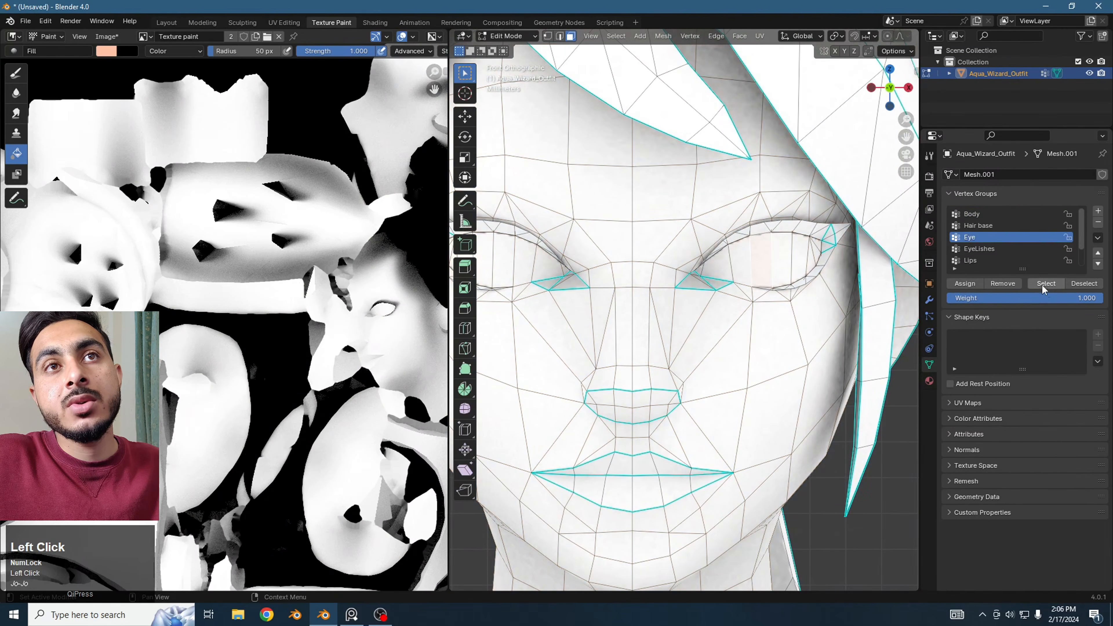
click(714, 266)
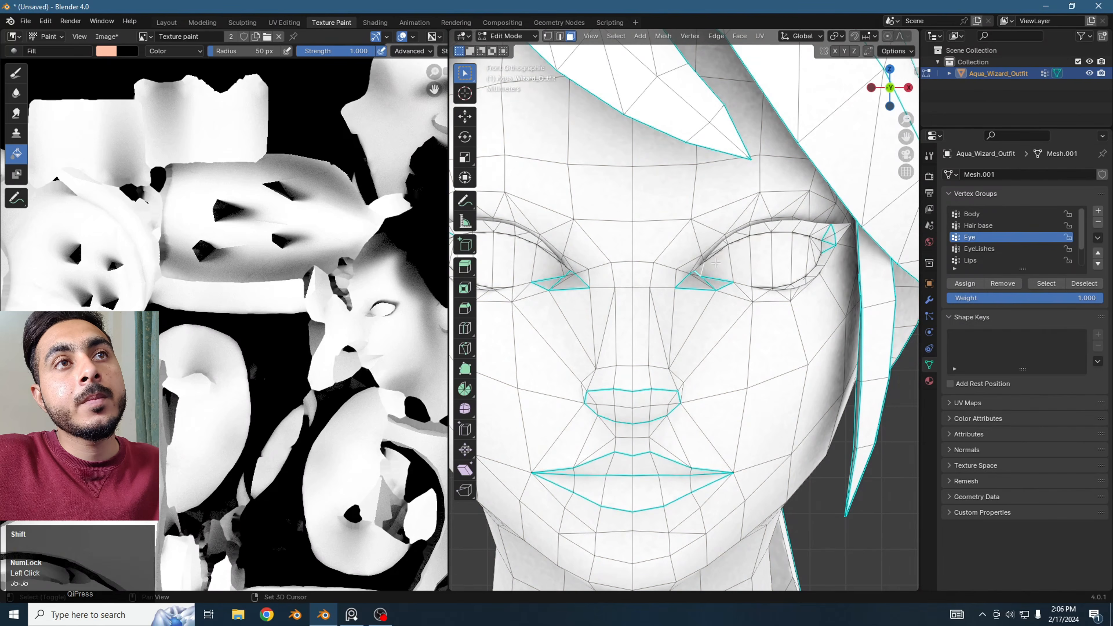
shift+drag(720, 263, 798, 269)
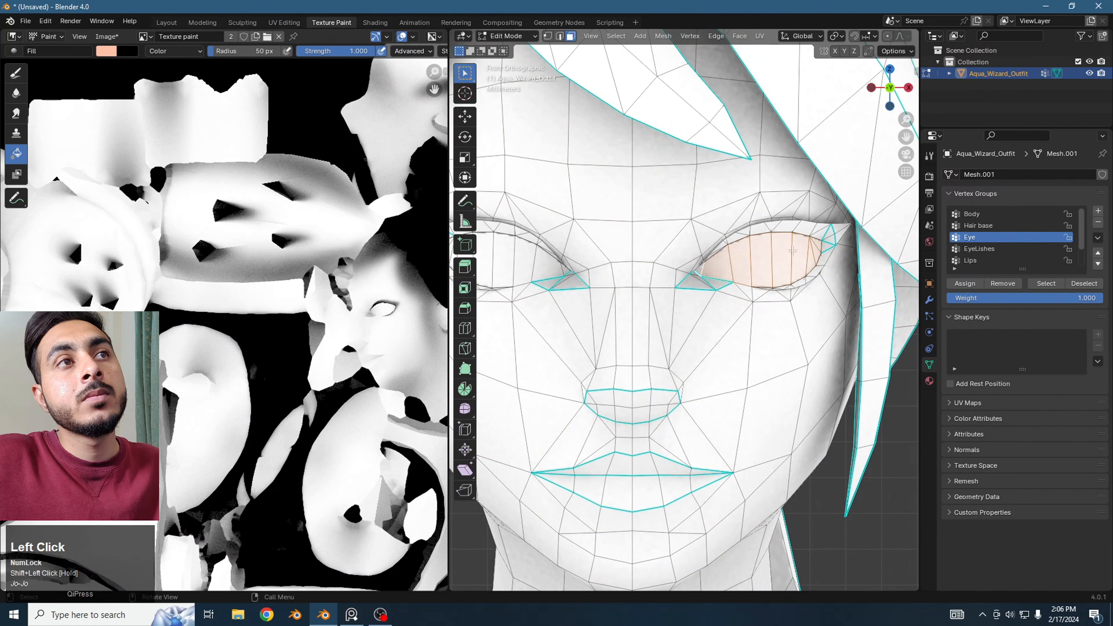
shift+middle_drag(682, 252, 812, 259)
shift+drag(577, 250, 699, 284)
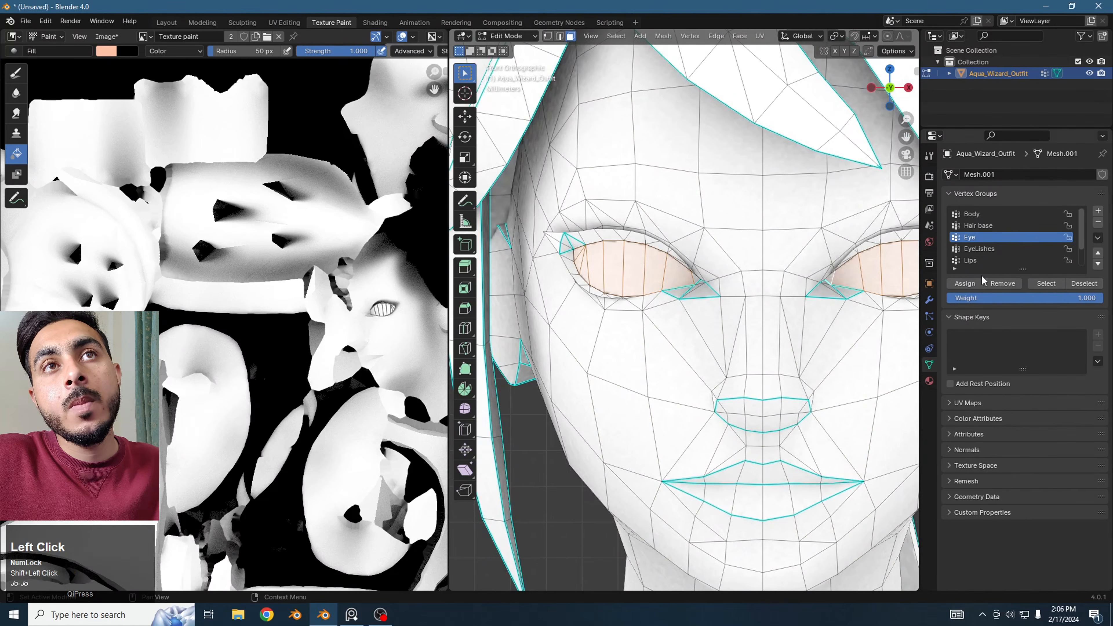
- Remove the selected eye faces from the Body vertex group, clear the selection and select the Body faces
click(996, 215)
scroll(741, 330, down, 3)
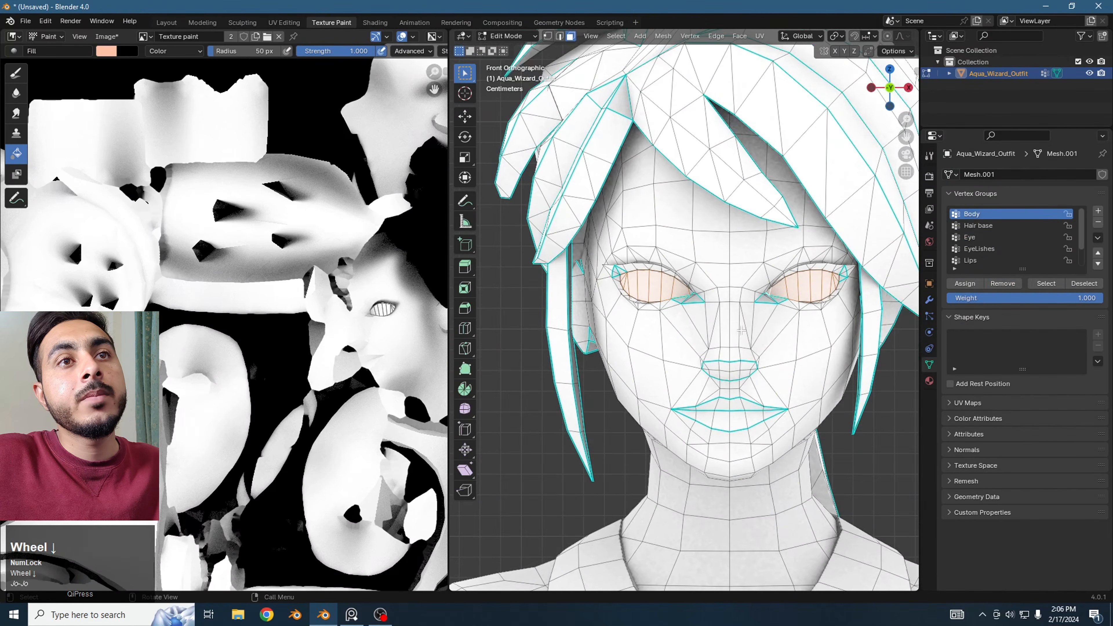
click(872, 355)
click(1047, 283)
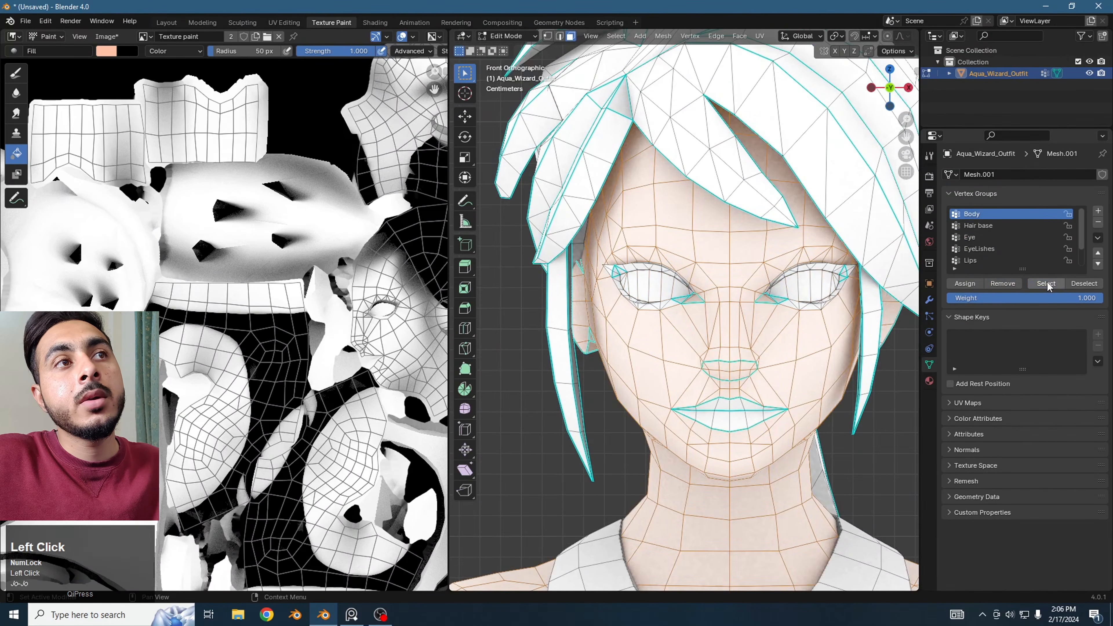
- Add the unselected lower eyelid faces under the character's right eye to the Body face selection
scroll(647, 333, up, 6)
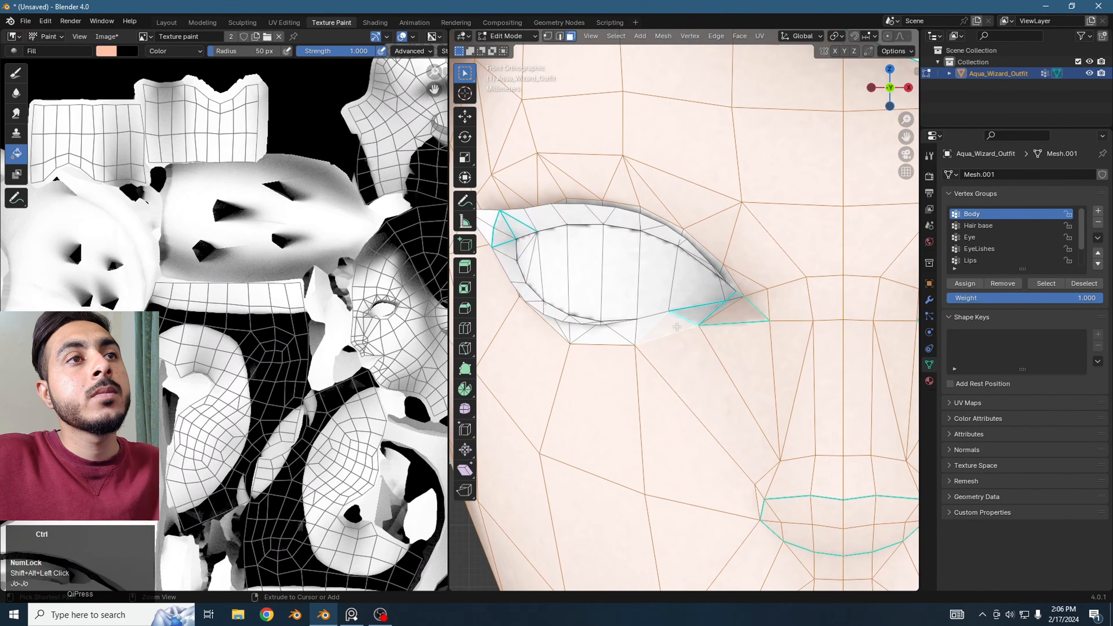
shift+middle_drag(648, 334, 691, 328)
scroll(632, 325, up, 3)
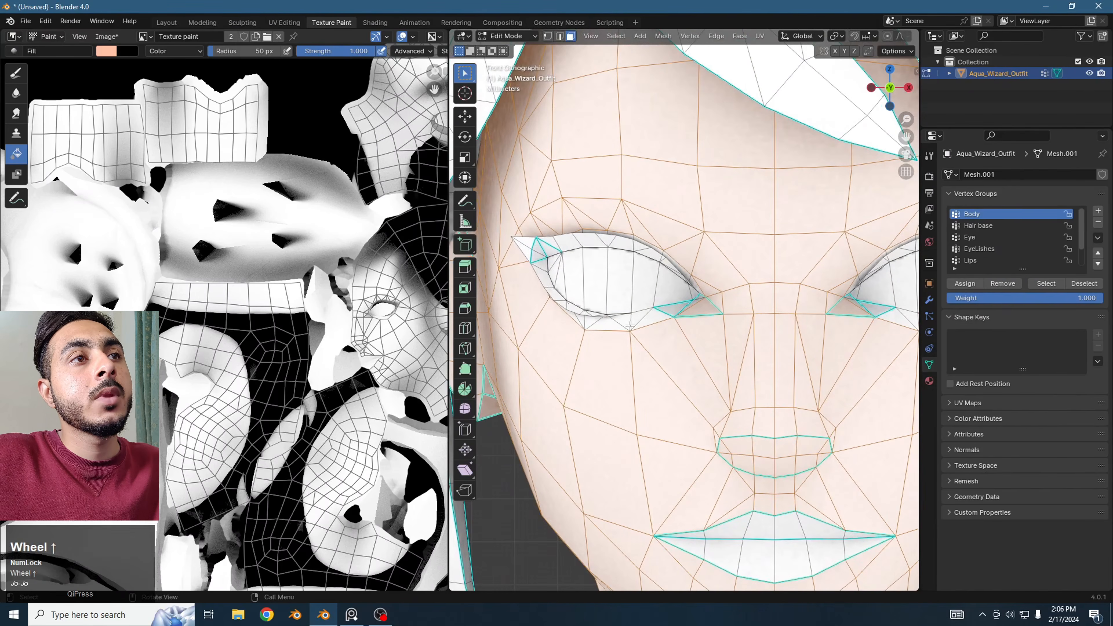
shift+click(656, 336)
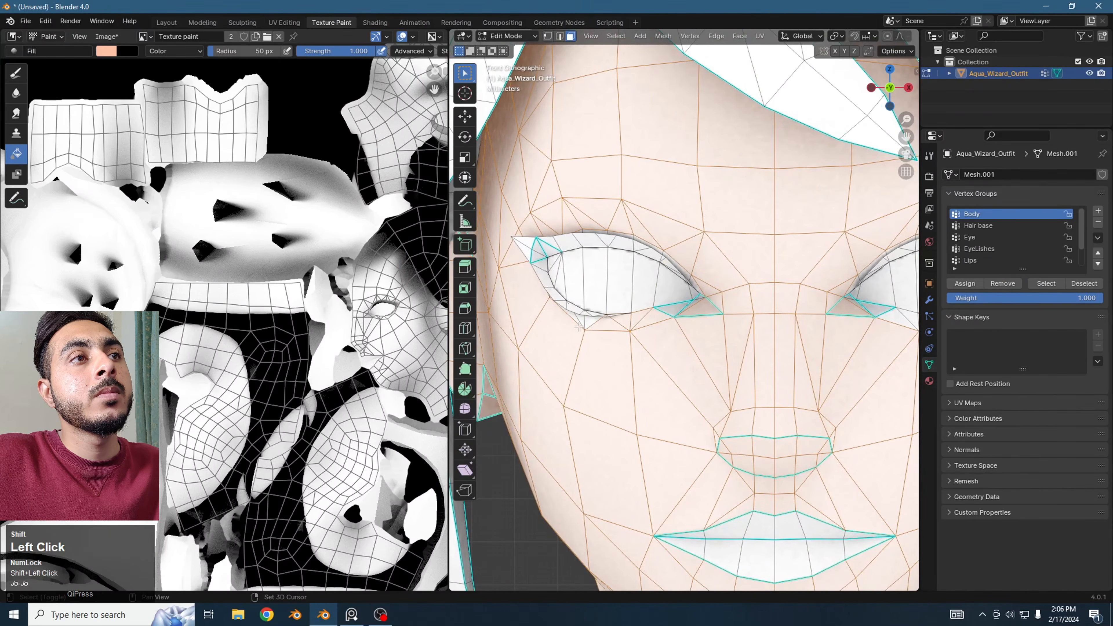
scroll(579, 327, down, 3)
- Check the face-masked body in Texture Paint mode, and undo back to an empty face selection in Edit Mode
key(Tab)
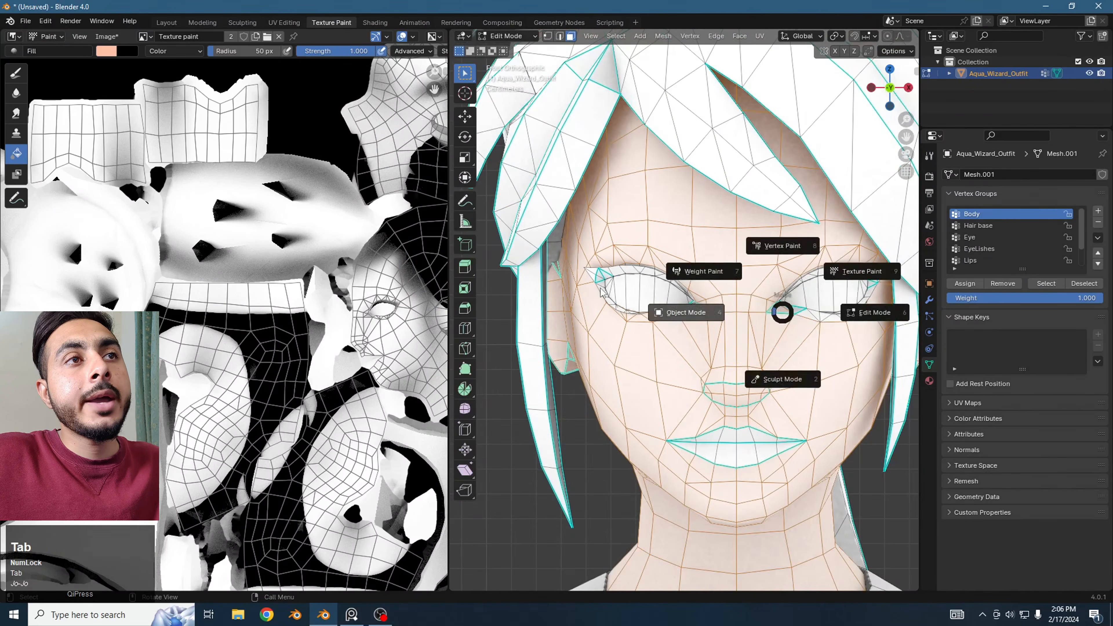
key(9)
middle_click(708, 289)
key(Tab)
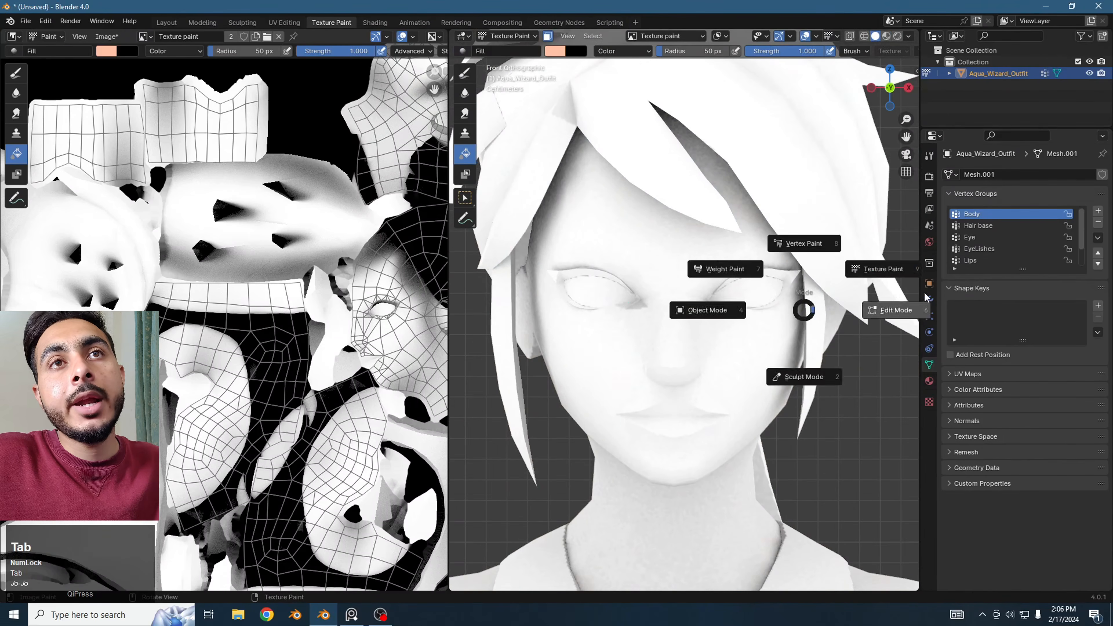
click(925, 298)
key(ctrl+z)
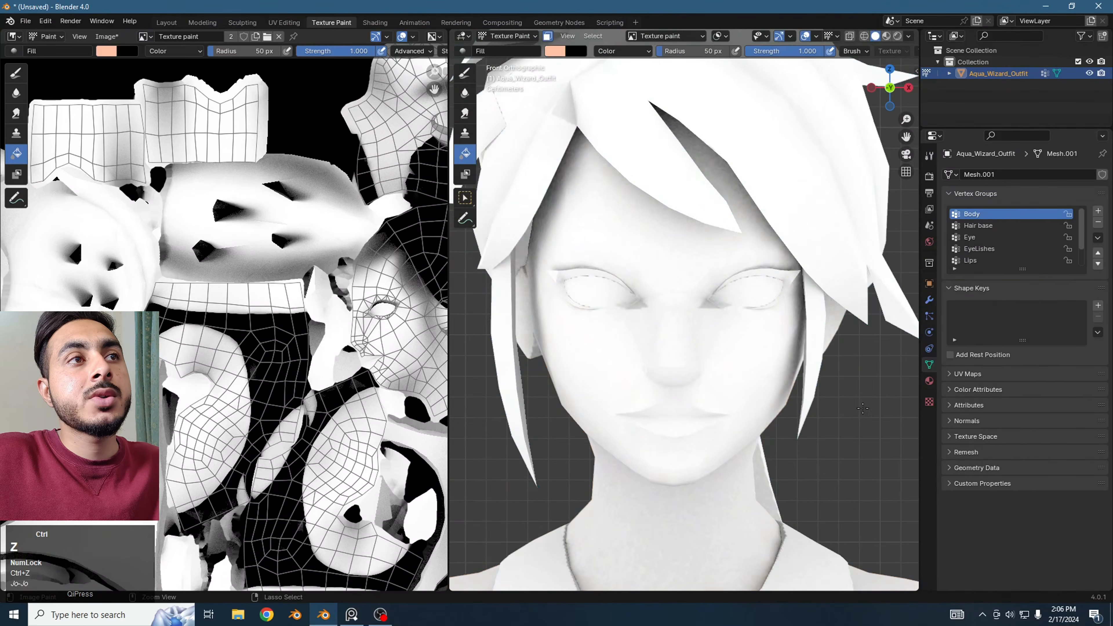
key(ctrl+z)
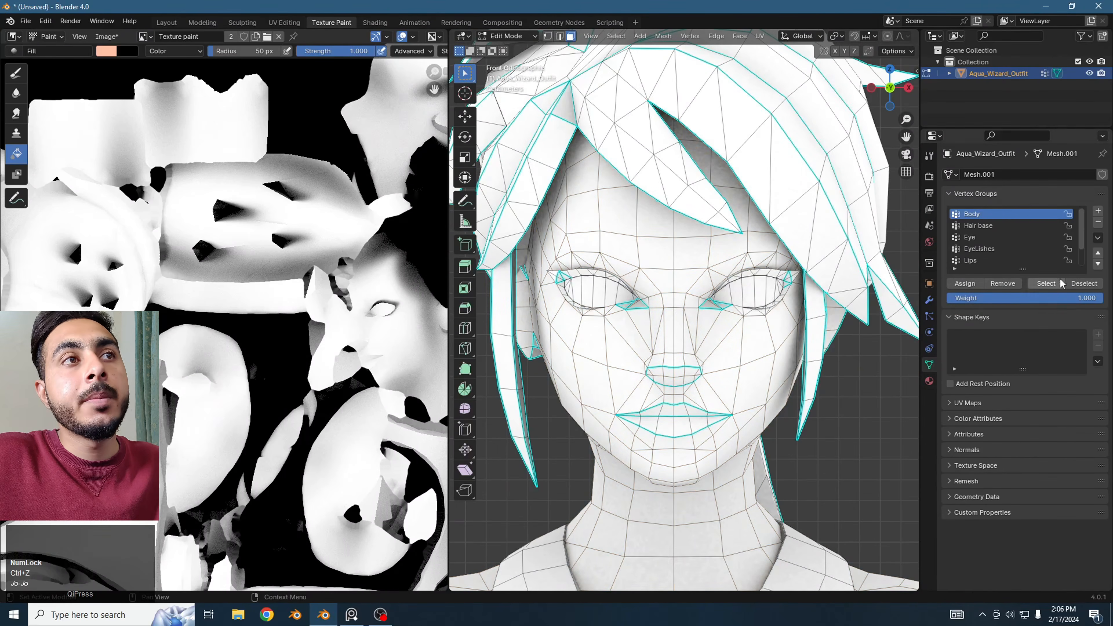
- Select the Body vertex group's faces, try growing the selection, and check the faces around the eyes, nose and lips
click(1061, 283)
scroll(786, 331, down, 2)
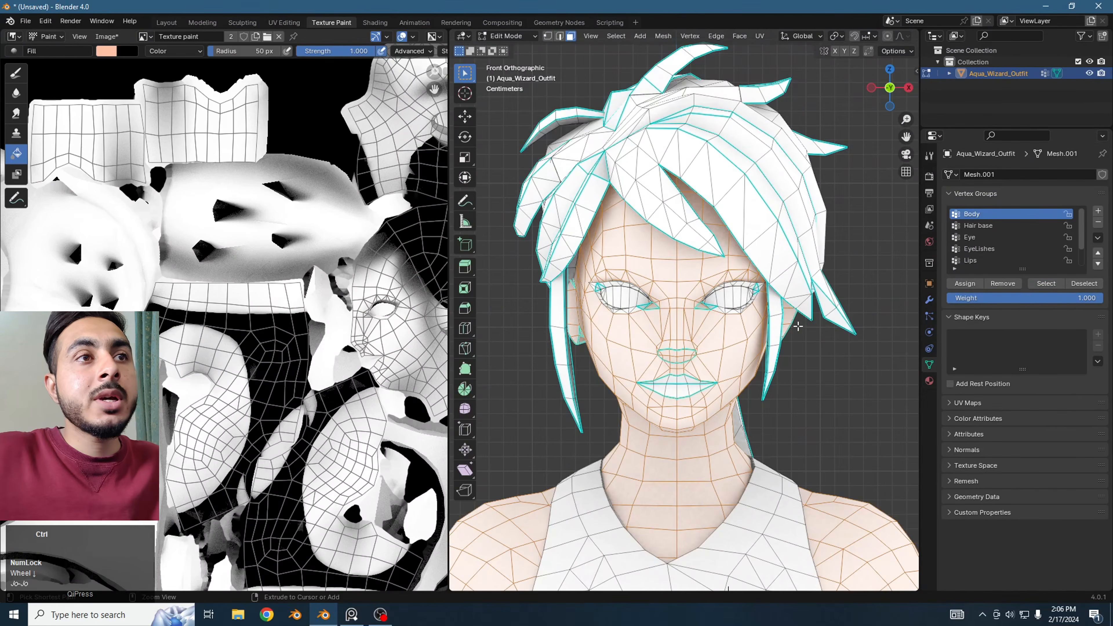
key(ctrl+KP_Add)
shift+middle_drag(797, 327, 727, 300)
scroll(649, 279, up, 2)
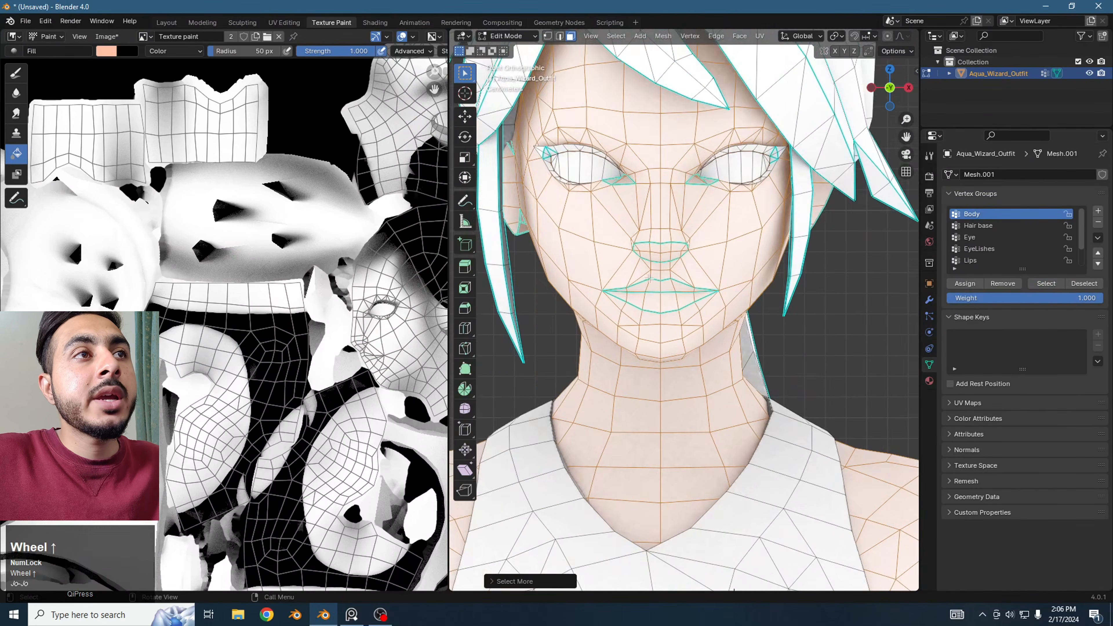
scroll(649, 279, up, 2)
ctrl+click(678, 286)
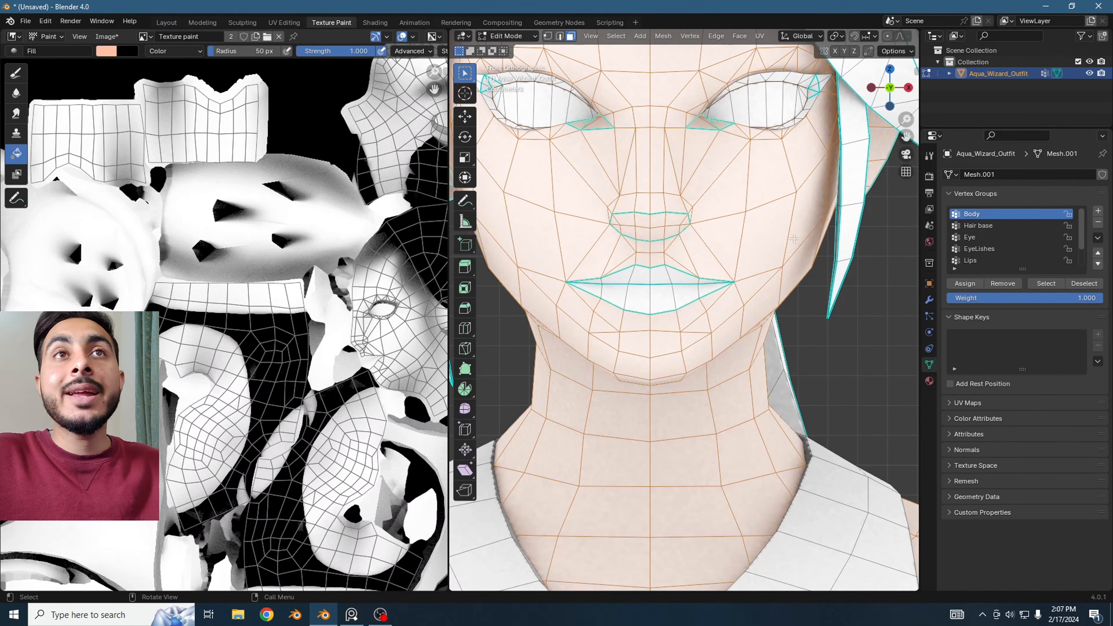
shift+middle_drag(684, 280, 708, 353)
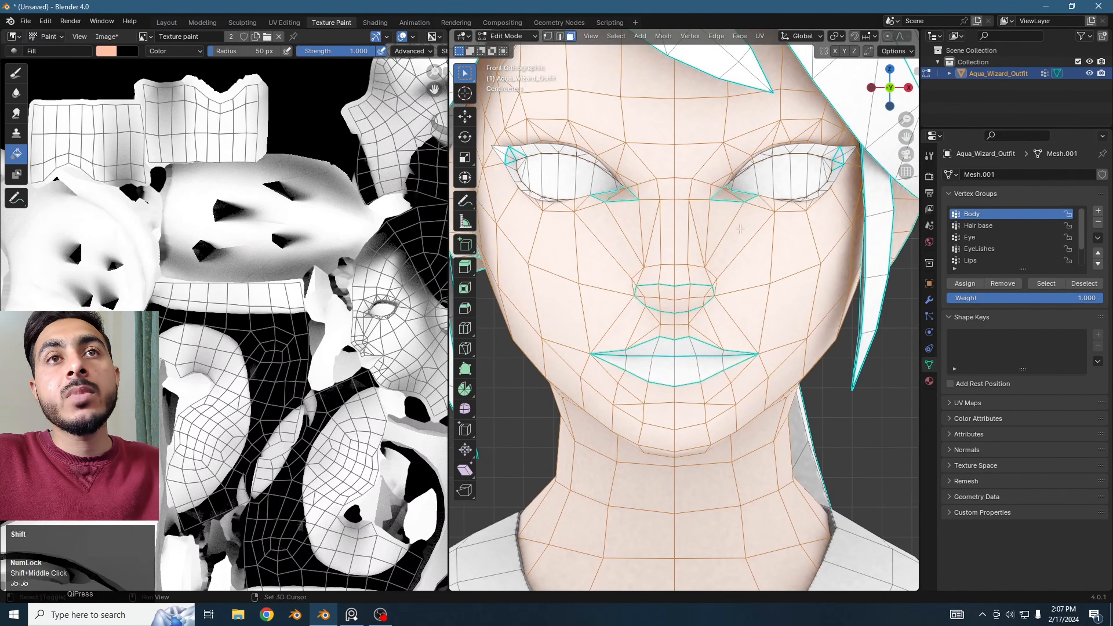
shift+middle_drag(675, 307, 653, 355)
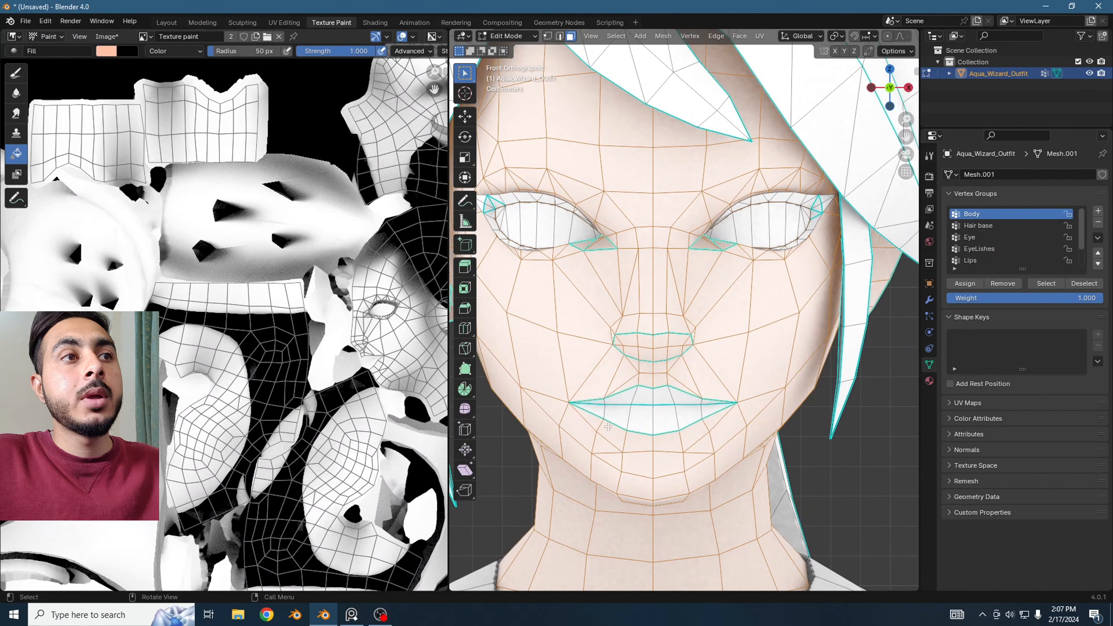
drag(603, 403, 602, 402)
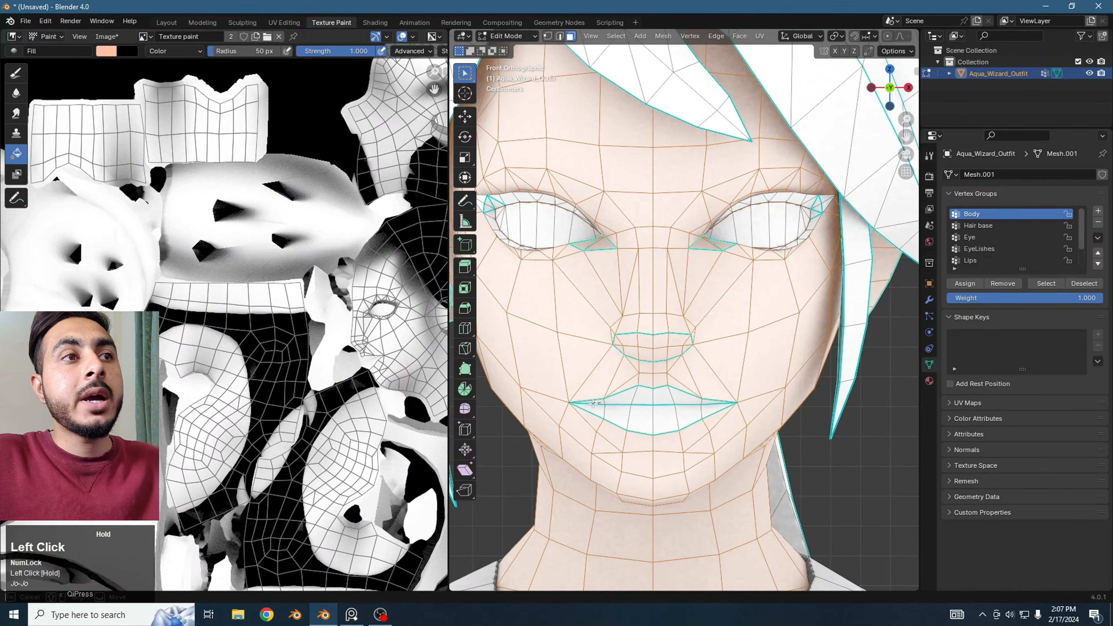
- Fill the face-masked body with the pale peach in Texture Paint mode and view the whole bust
key(Tab)
shift+middle_drag(854, 184, 856, 225)
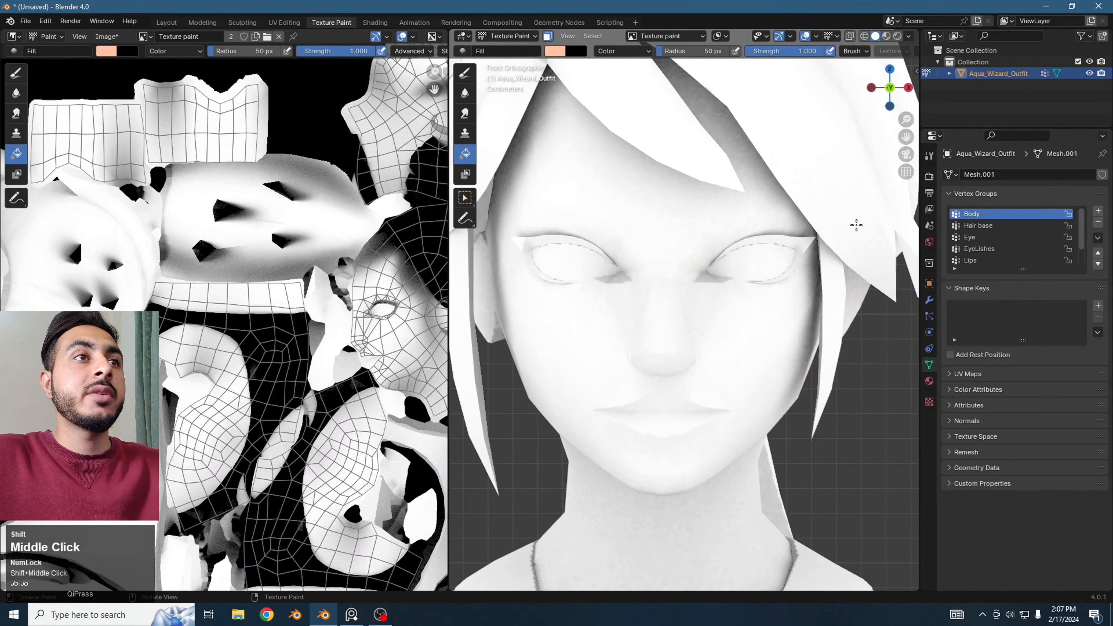
click(672, 134)
scroll(722, 246, down, 2)
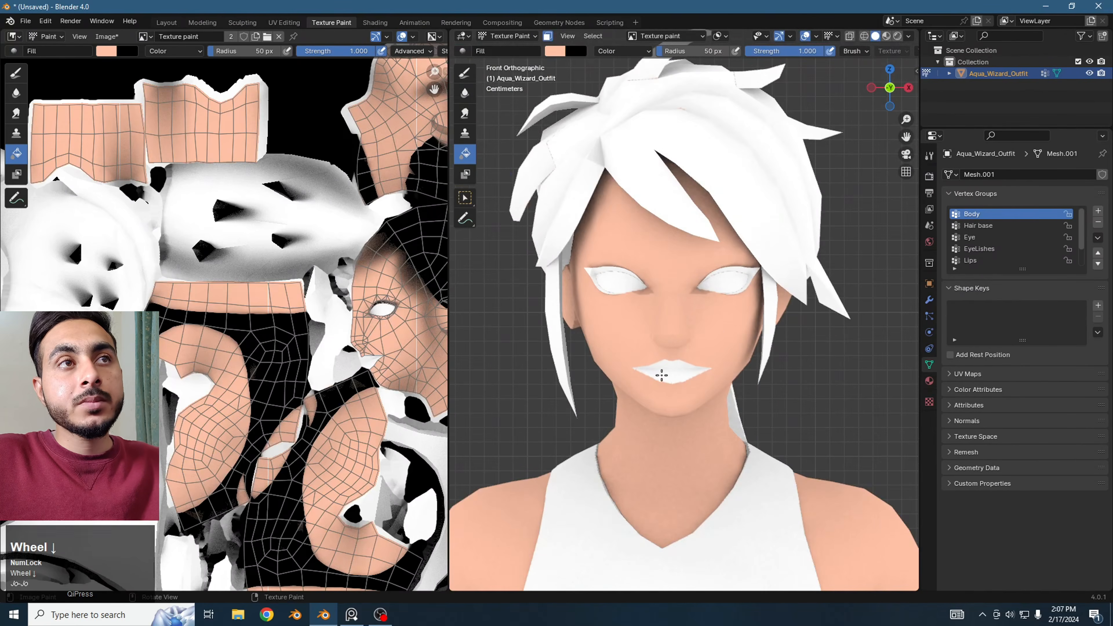
scroll(676, 380, down, 4)
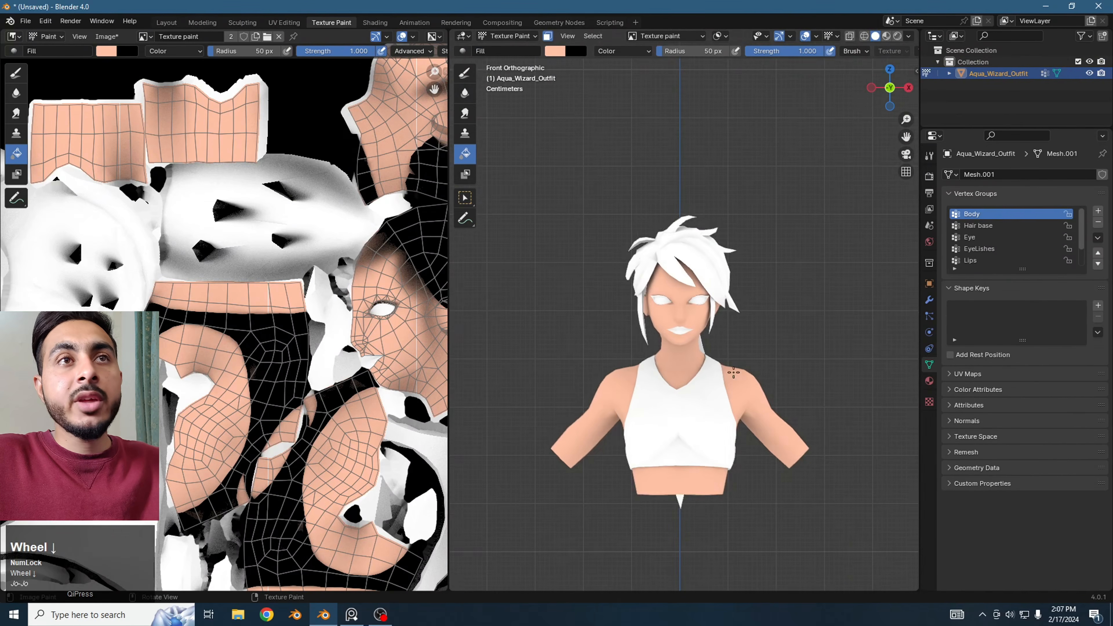
- Return to Edit Mode with the whole bust in view
shift+middle_drag(733, 372, 723, 348)
scroll(723, 347, up, 1)
shift+middle_drag(792, 280, 797, 291)
key(Tab)
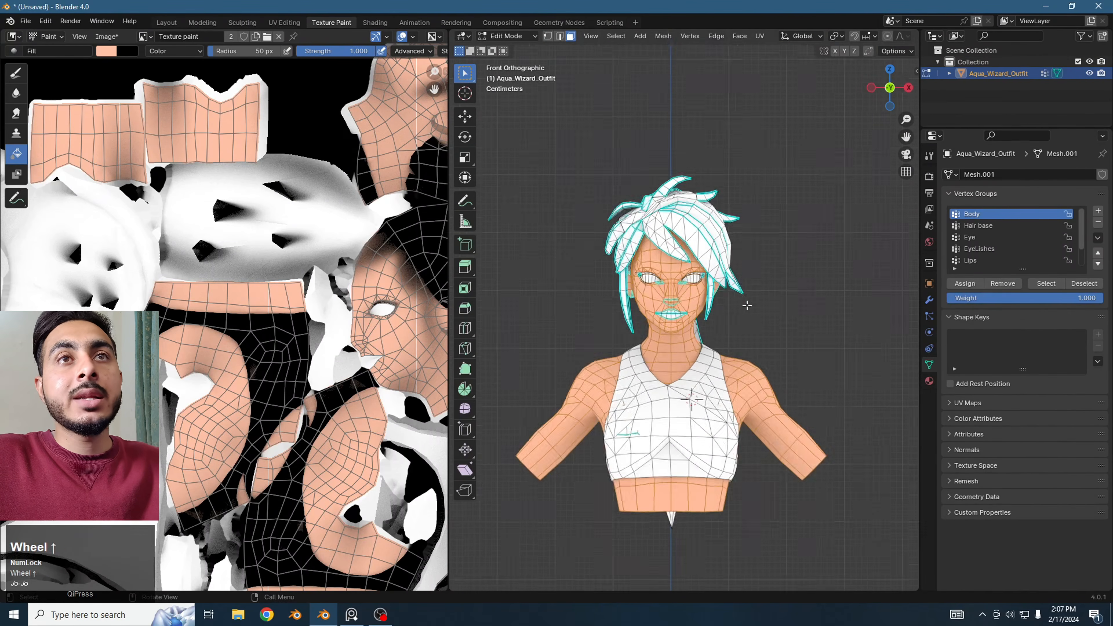
- Select the Lips vertex group's faces and fill them with coral red, hue 0.009 and saturation 0.592, in Texture Paint mode
scroll(745, 306, up, 1)
click(1008, 261)
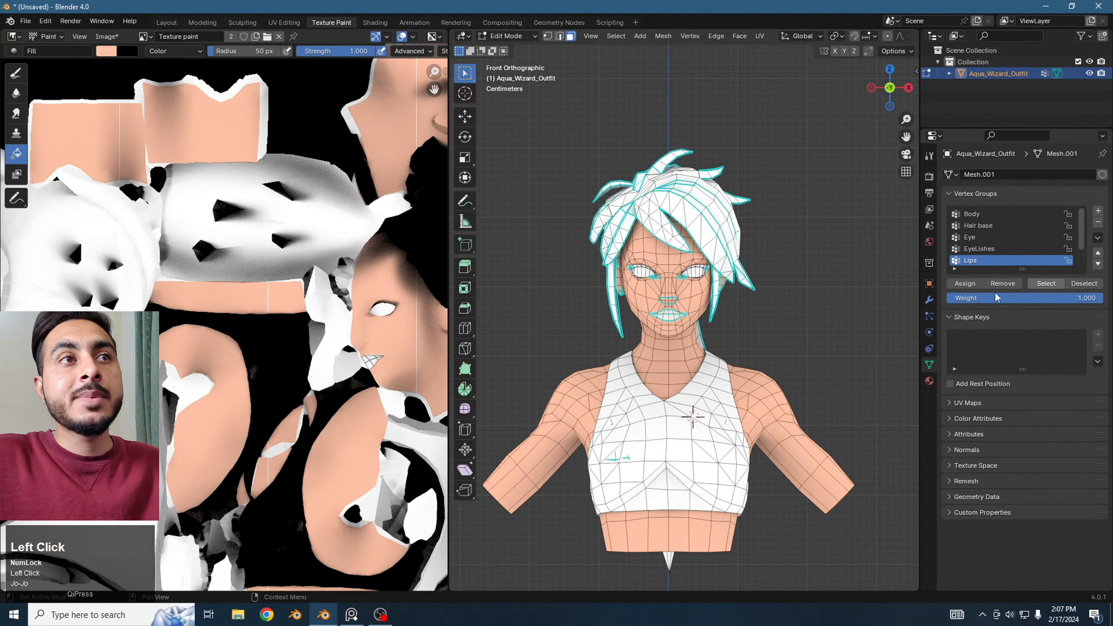
scroll(745, 285, up, 3)
key(Tab)
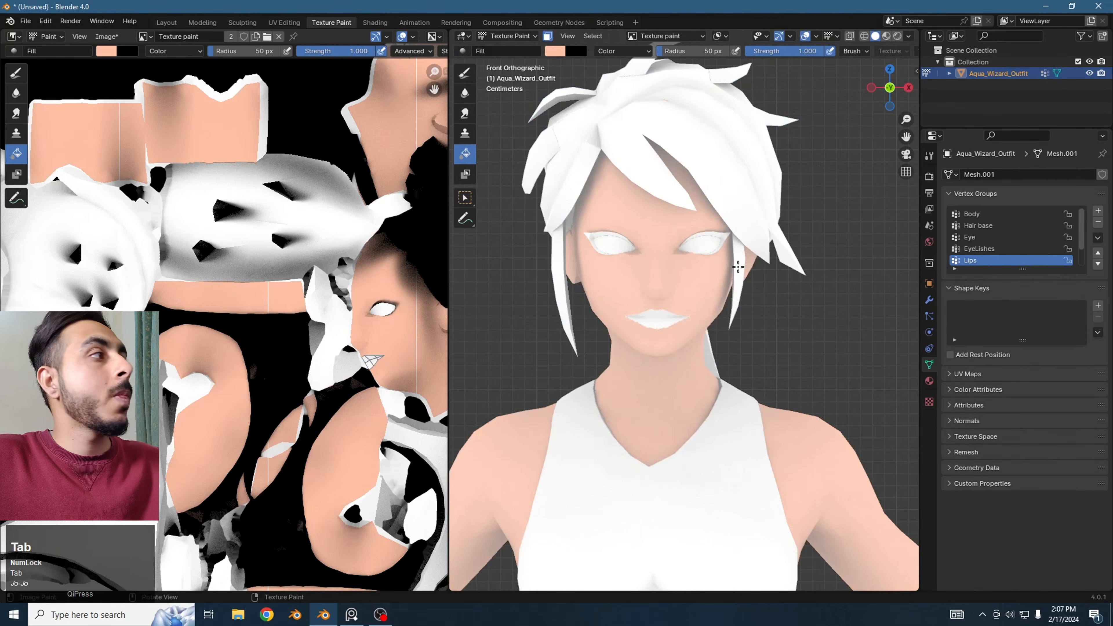
click(556, 51)
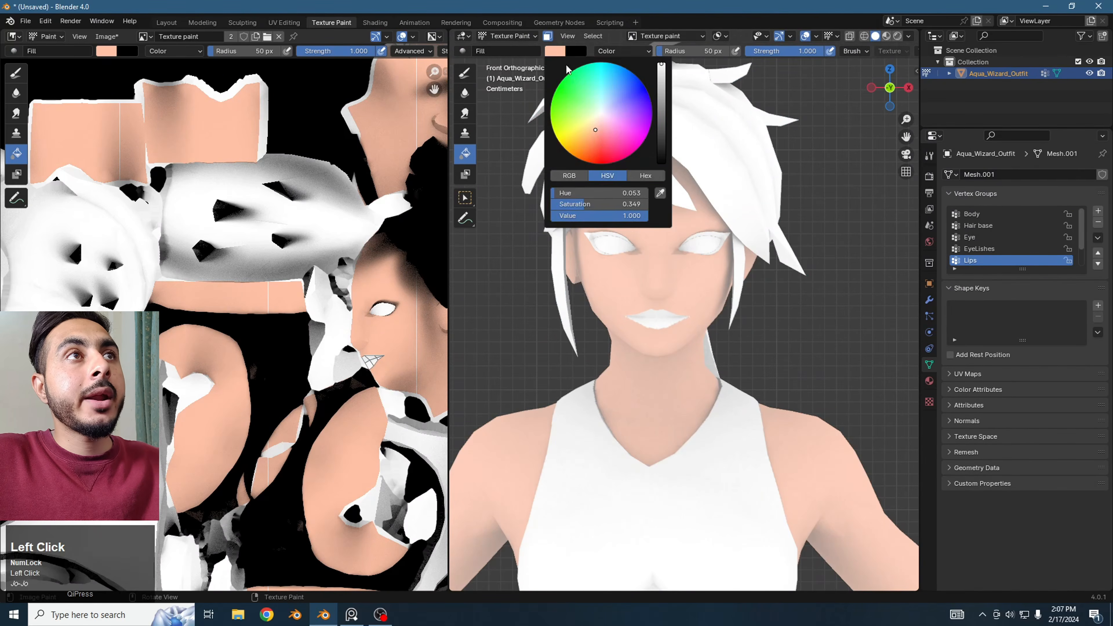
drag(588, 147, 600, 143)
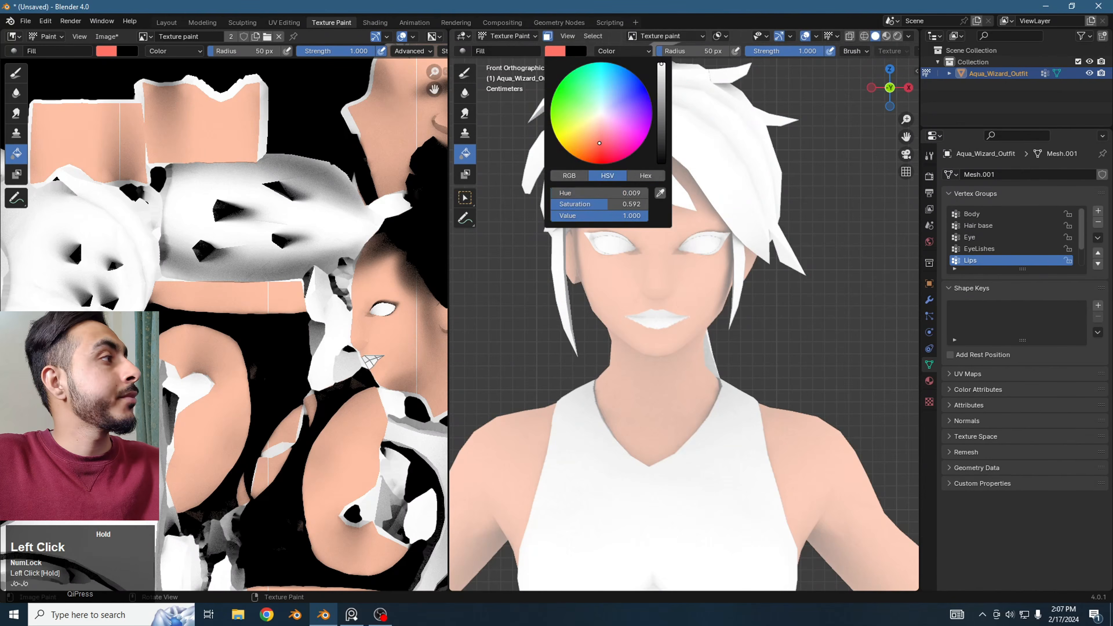
click(824, 279)
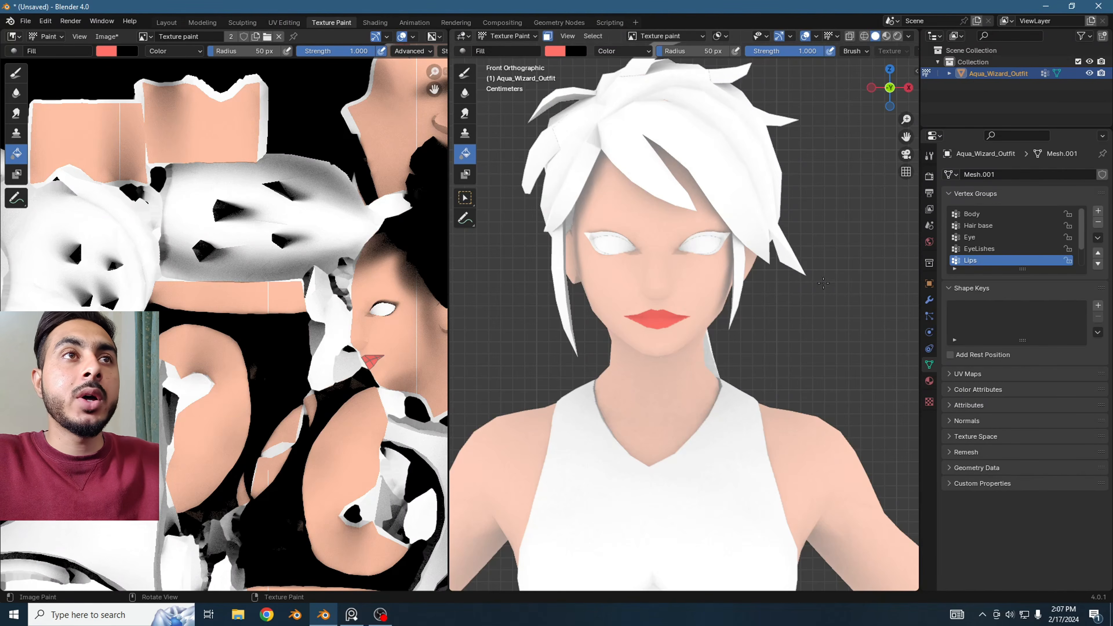
- Switch the mesh to Edit Mode and select the white eyeball faces of one eye
shift+middle_drag(723, 276, 751, 292)
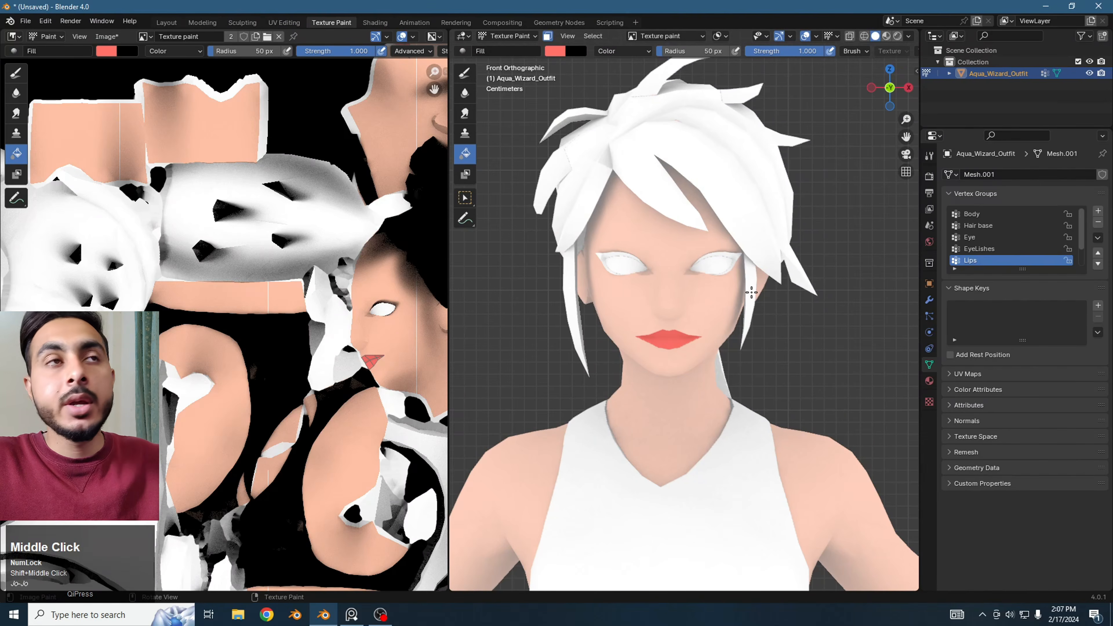
shift+middle_drag(752, 289, 760, 279)
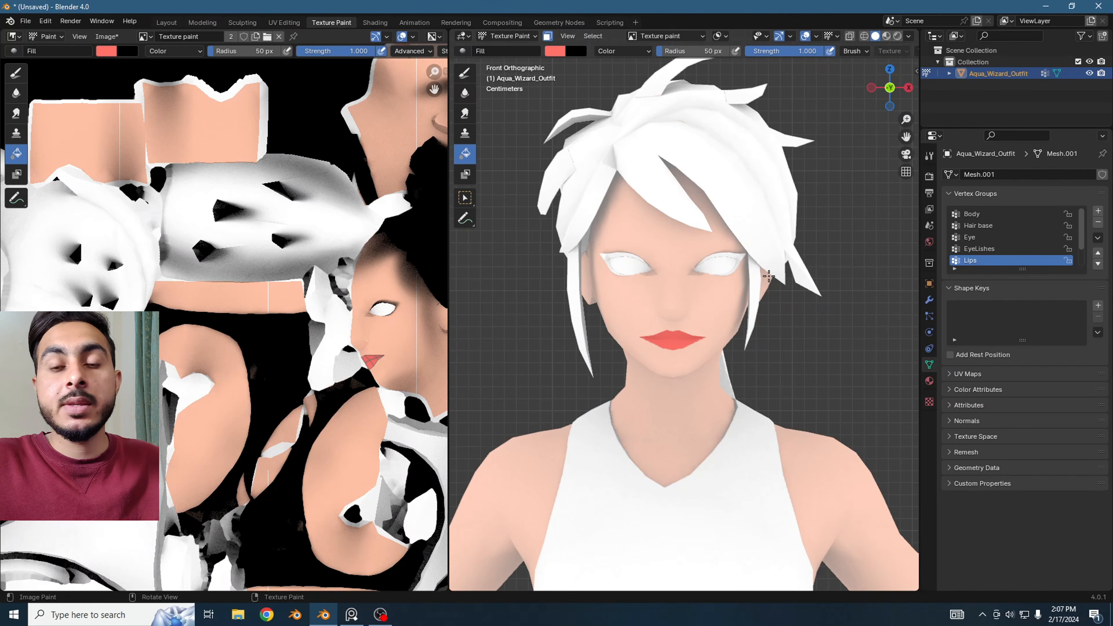
shift+middle_drag(768, 276, 777, 307)
scroll(777, 307, up, 3)
key(Tab)
click(737, 283)
scroll(737, 283, up, 3)
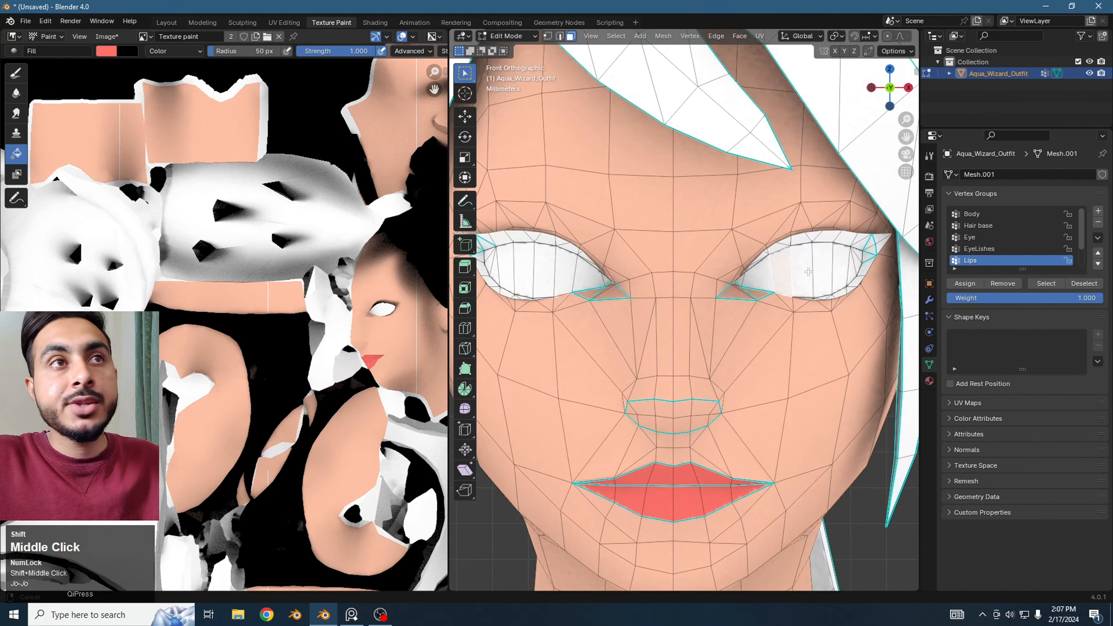
shift+middle_drag(808, 270, 806, 272)
scroll(795, 272, up, 2)
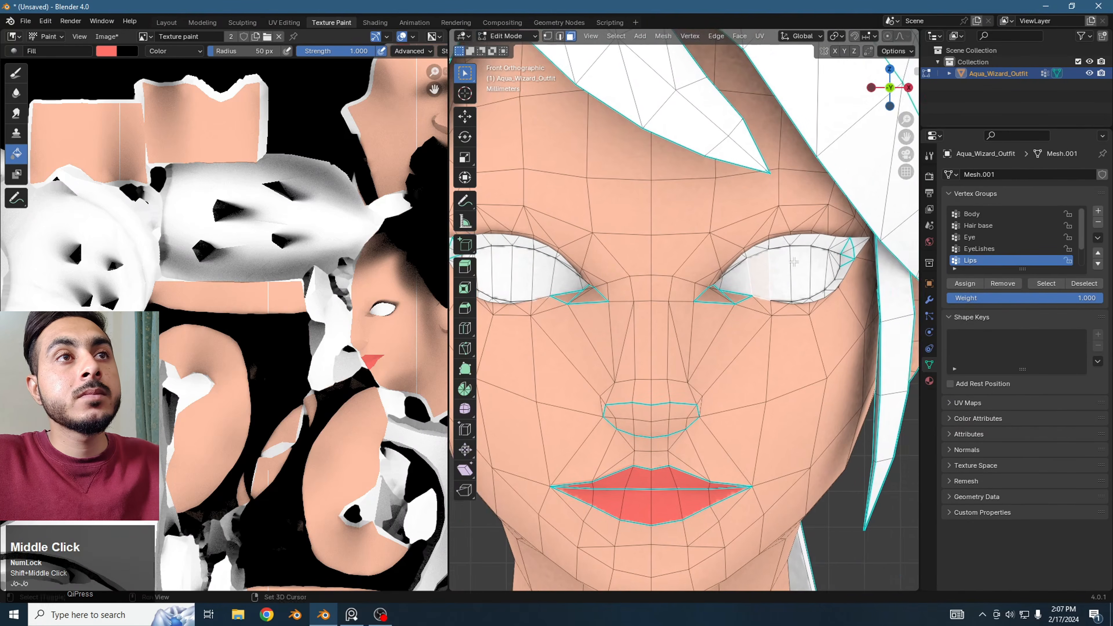
click(749, 281)
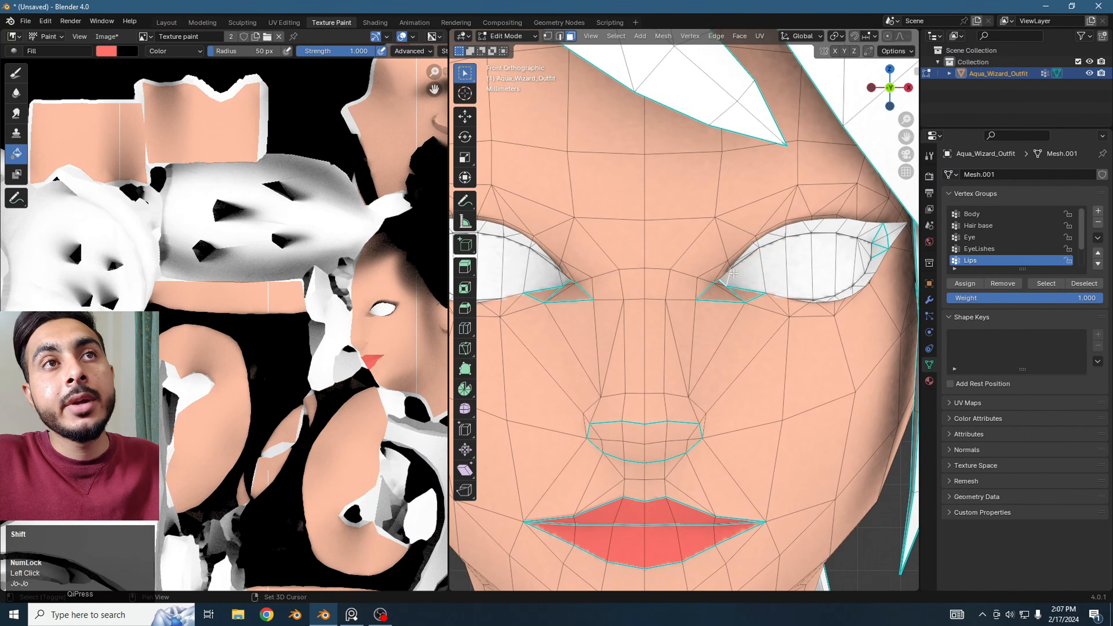
shift+click(775, 263)
shift+click(840, 247)
shift+scroll(739, 262, up, 5)
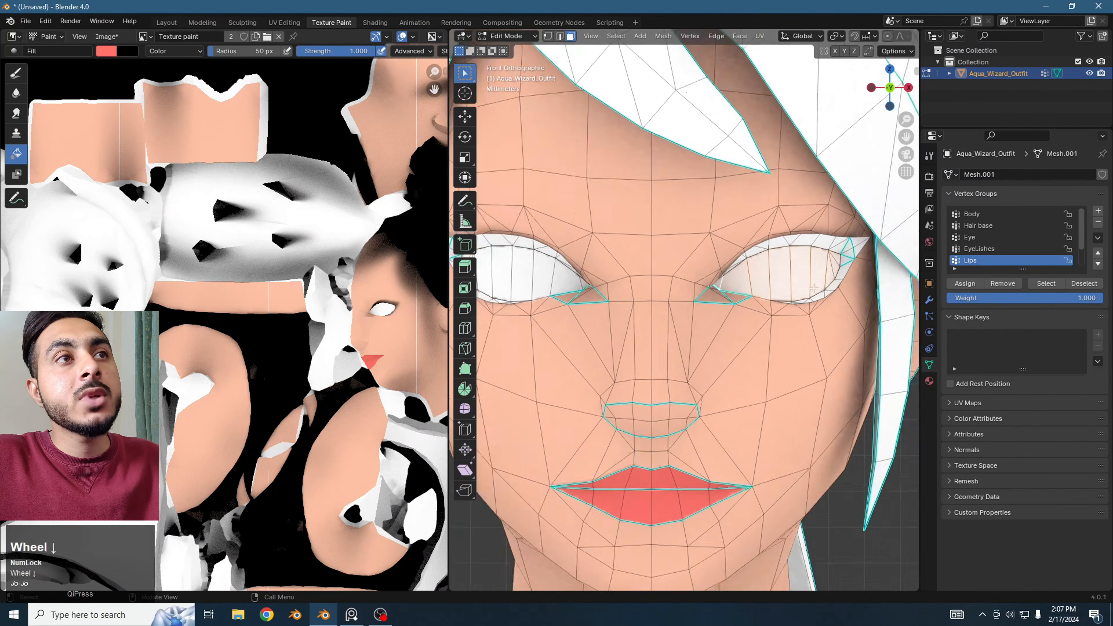
- Select the faces of the Eye vertex group and fill both eyeballs with white in Texture Paint mode
click(1008, 237)
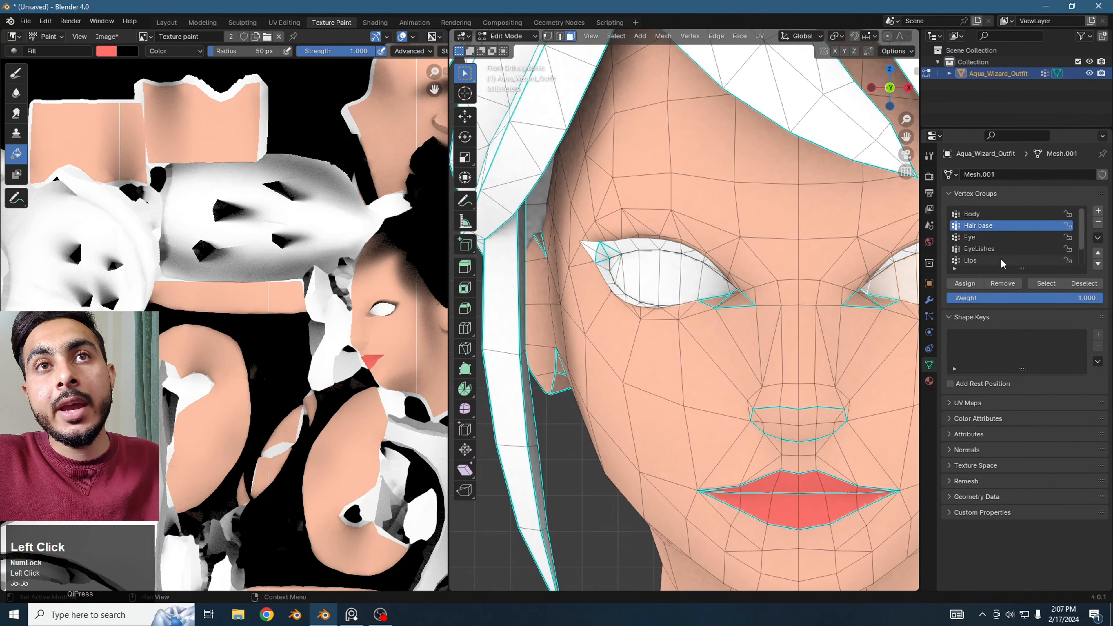
click(1046, 283)
middle_drag(702, 307, 684, 321)
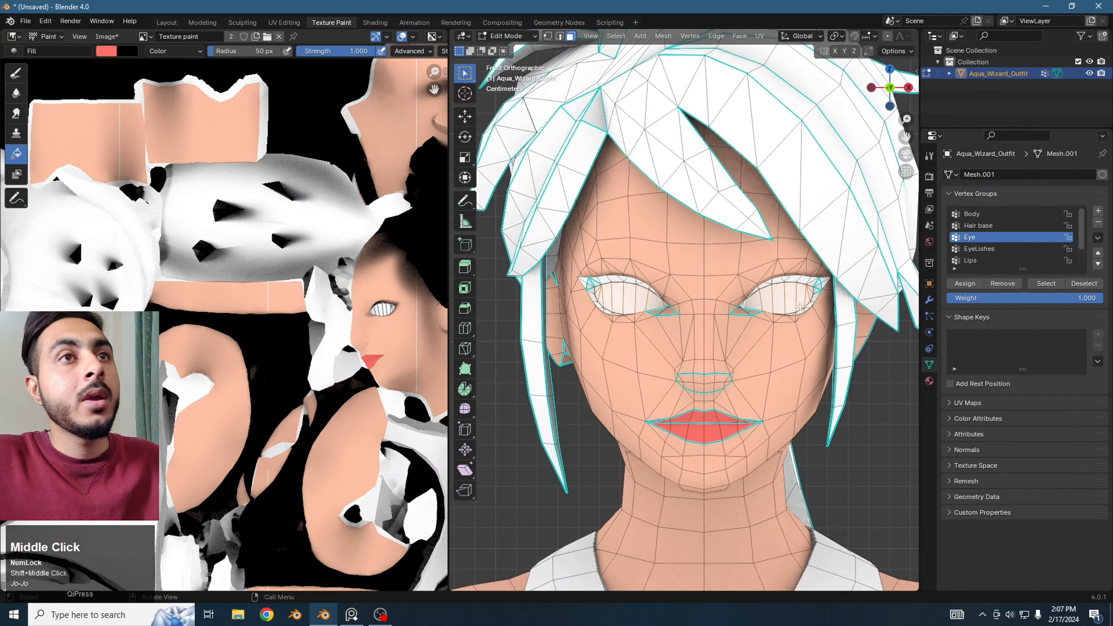
key(Tab)
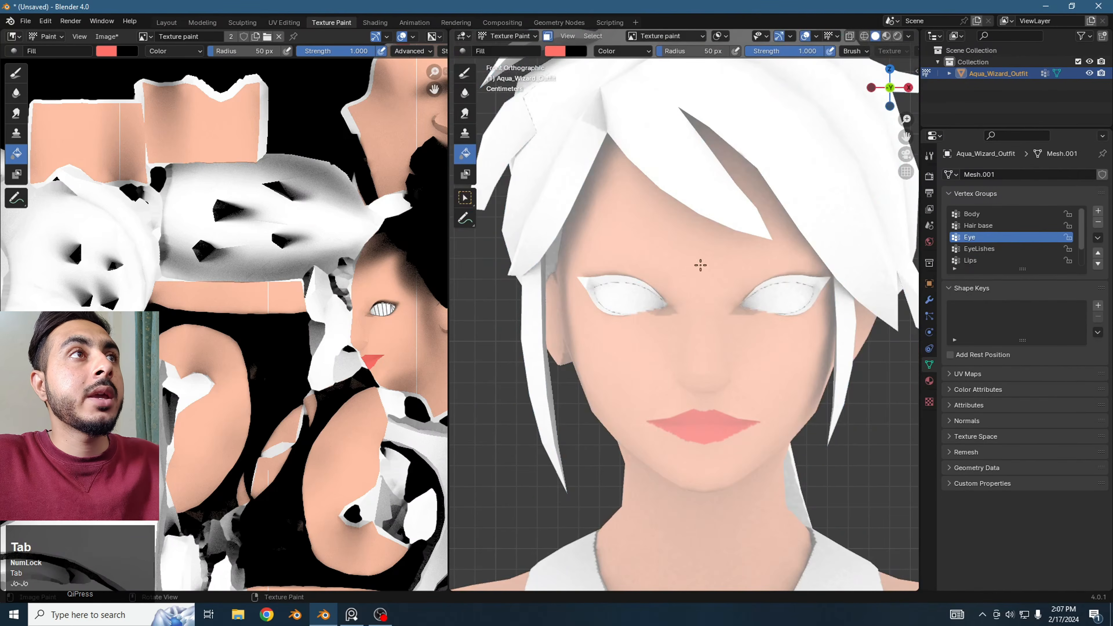
click(555, 51)
click(601, 115)
click(751, 361)
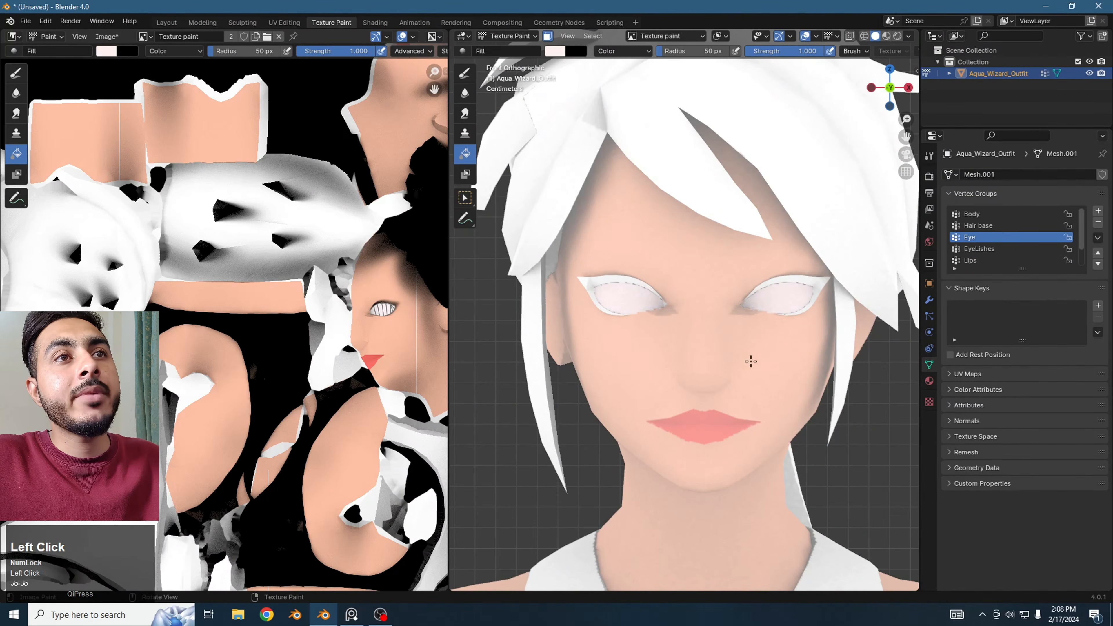
click(555, 51)
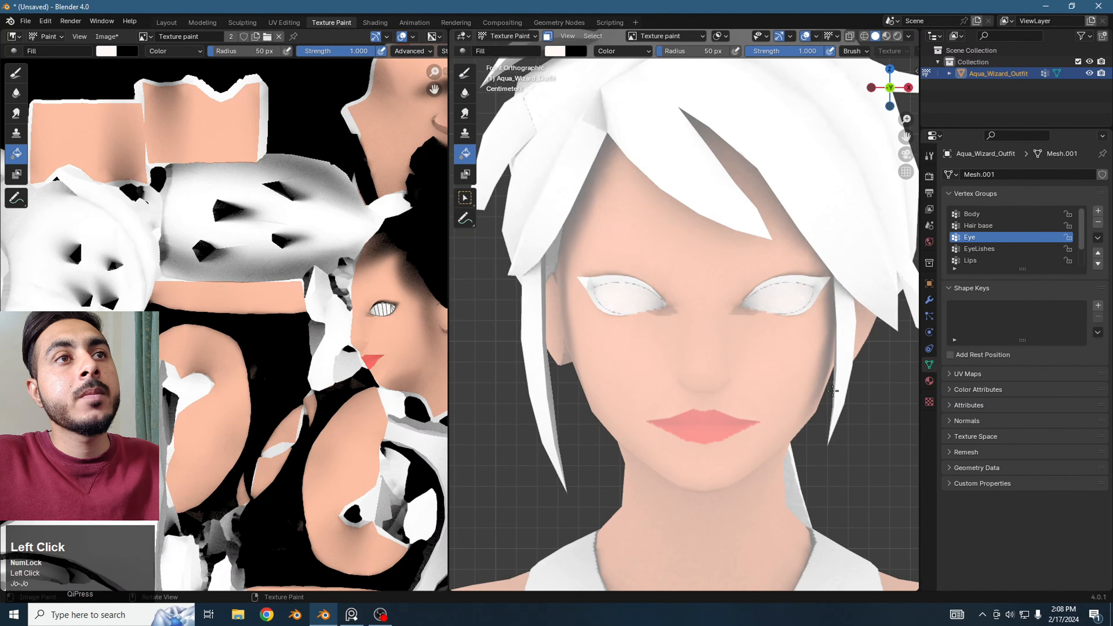
- Select the faces of the EyeLishes vertex group and return the mesh to Texture Paint mode
scroll(789, 335, down, 2)
key(Tab)
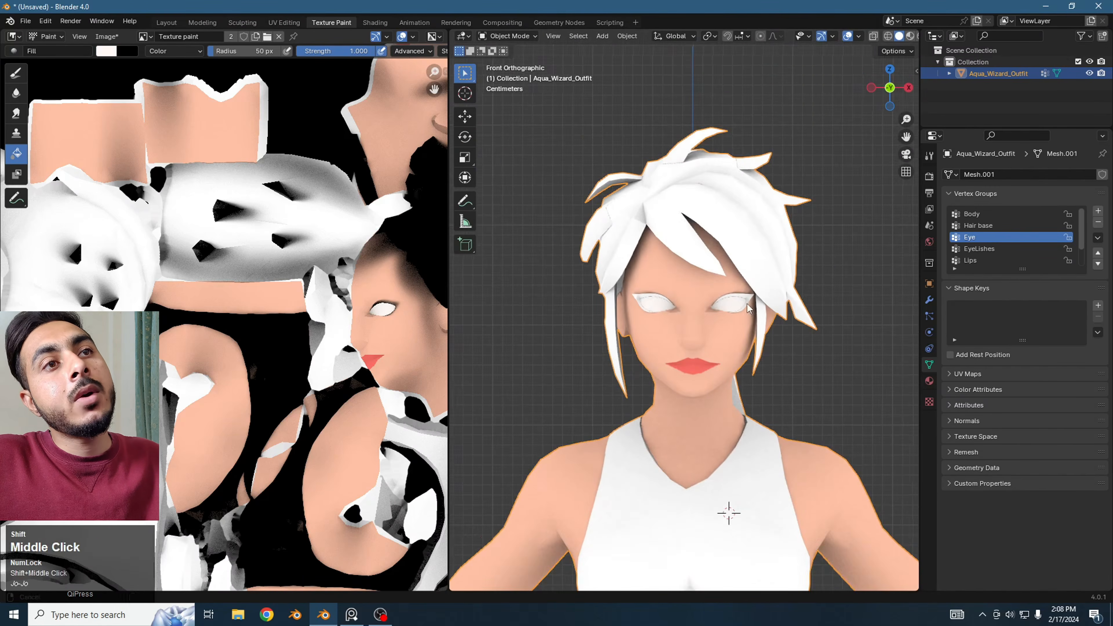
click(792, 314)
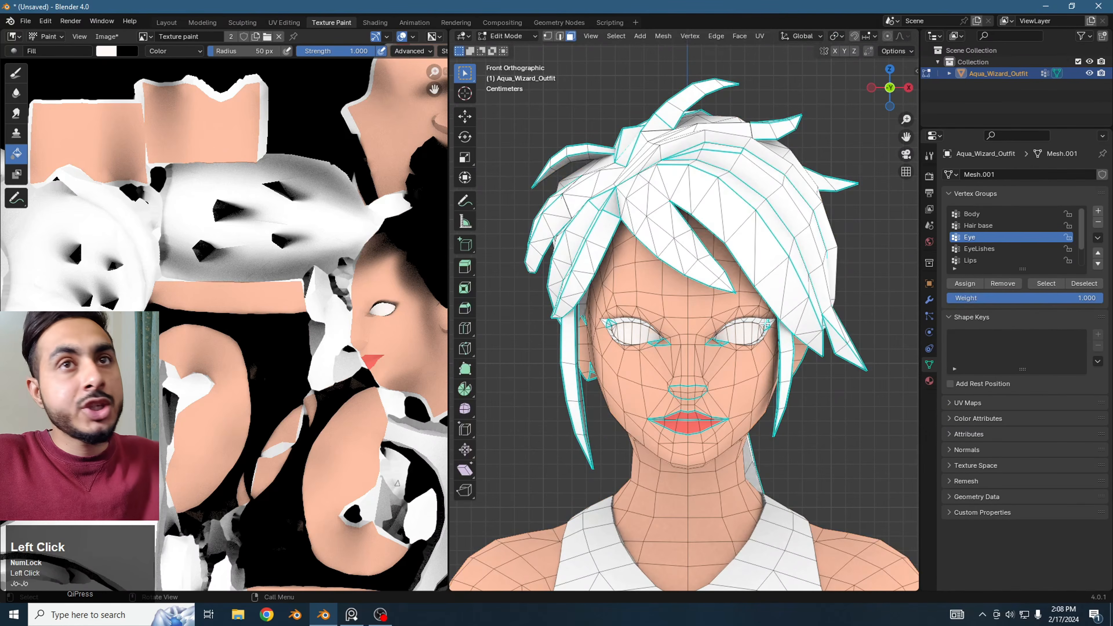
click(992, 249)
click(1046, 283)
key(Tab)
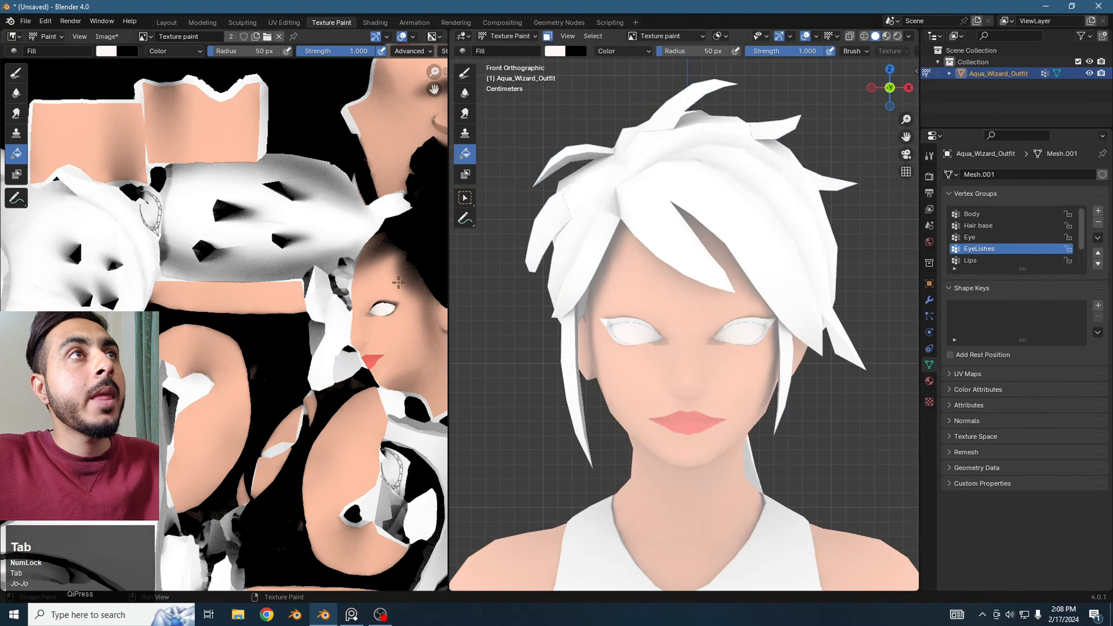
- Set the fill colour to black with the Multiply blending mode and try filling the eyelashes
click(555, 52)
drag(662, 119, 661, 173)
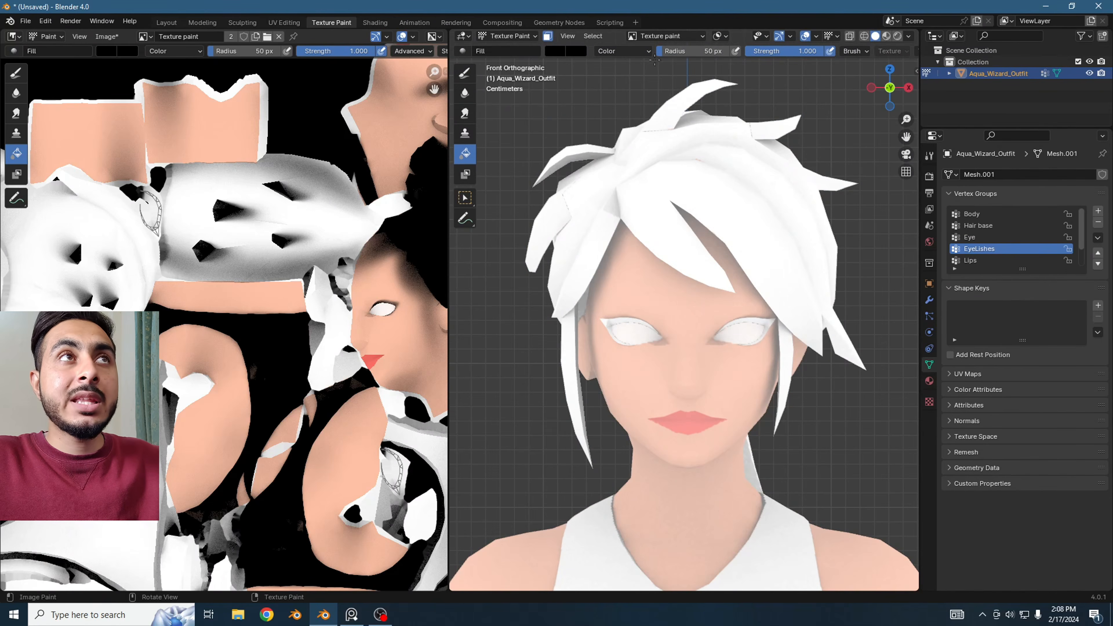
click(638, 51)
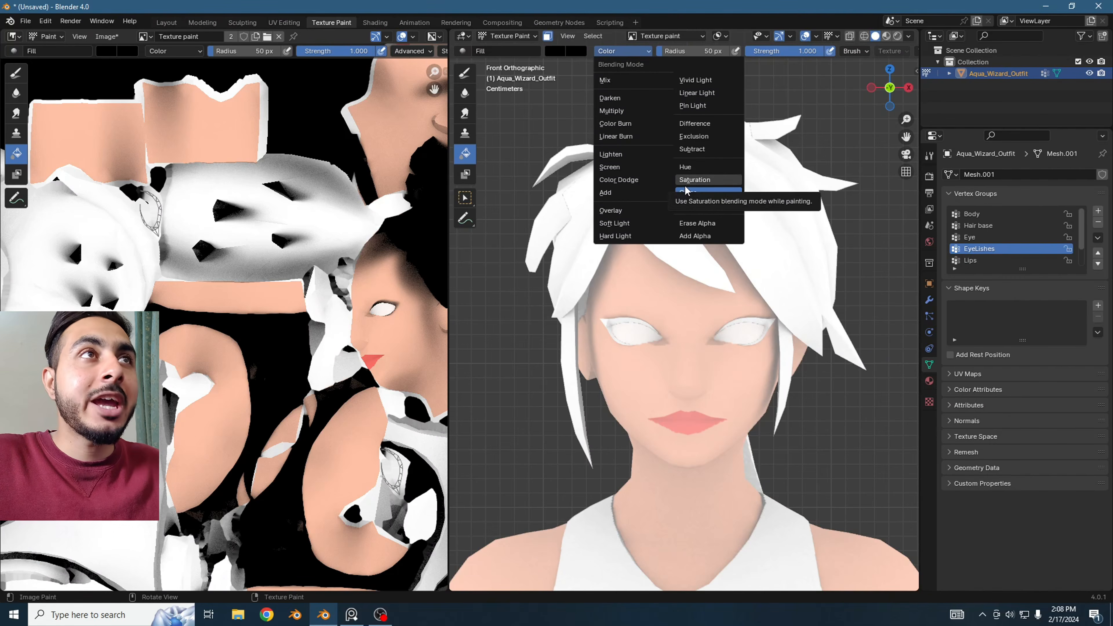
click(611, 110)
click(750, 284)
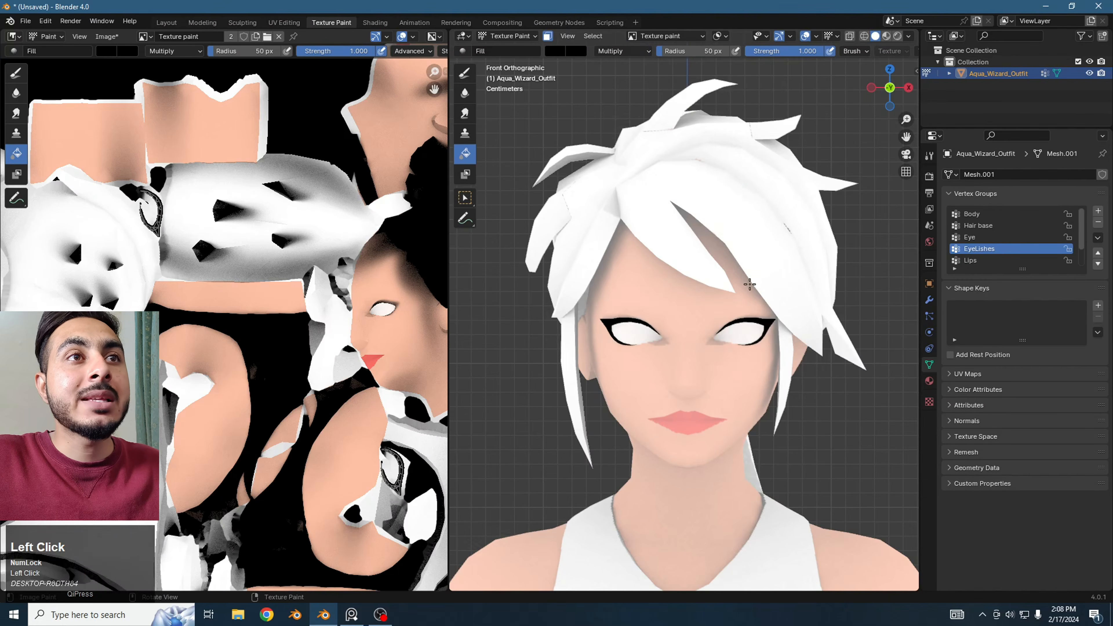
- Undo the last eyelash fill and refill the eyelashes with the brush strength set to 0.8
key(ctrl+z)
click(804, 54)
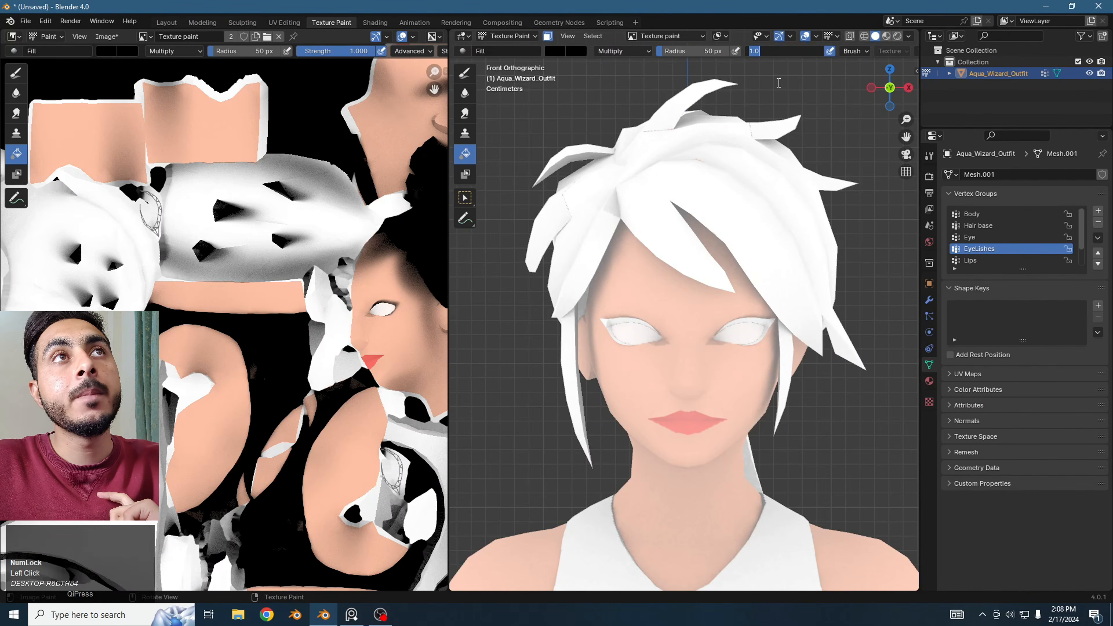
click(811, 91)
click(804, 52)
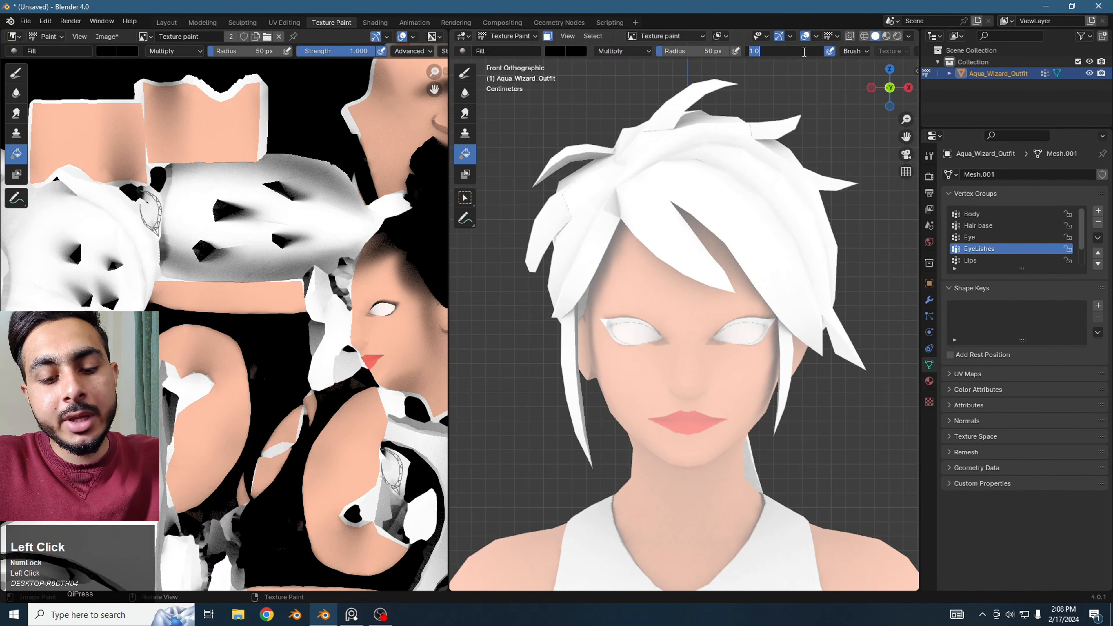
text(.8)
key(Return)
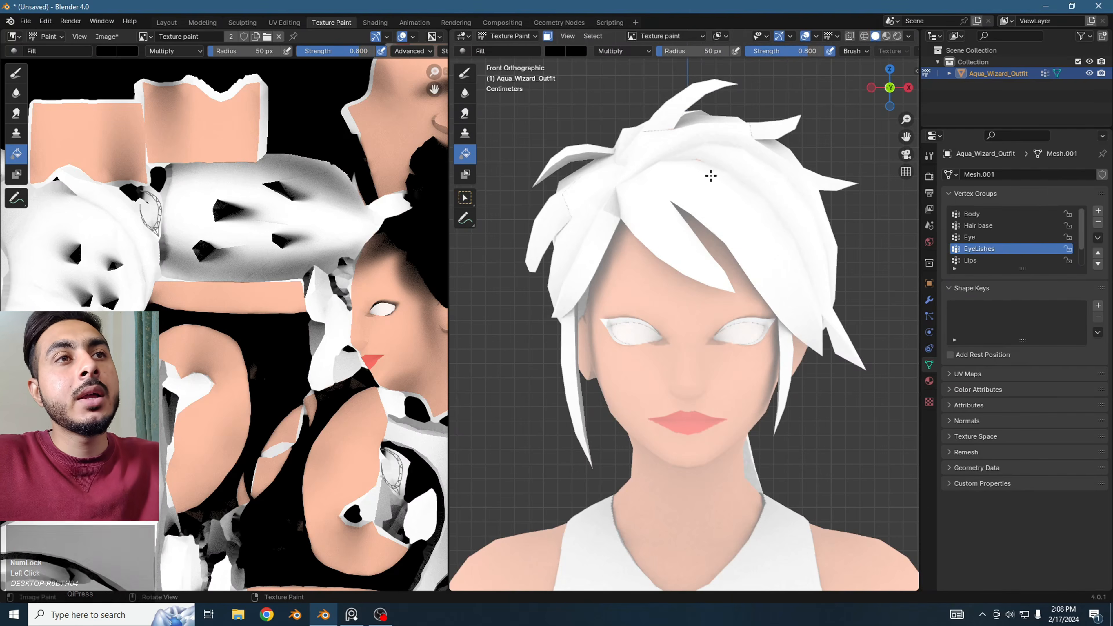
click(713, 210)
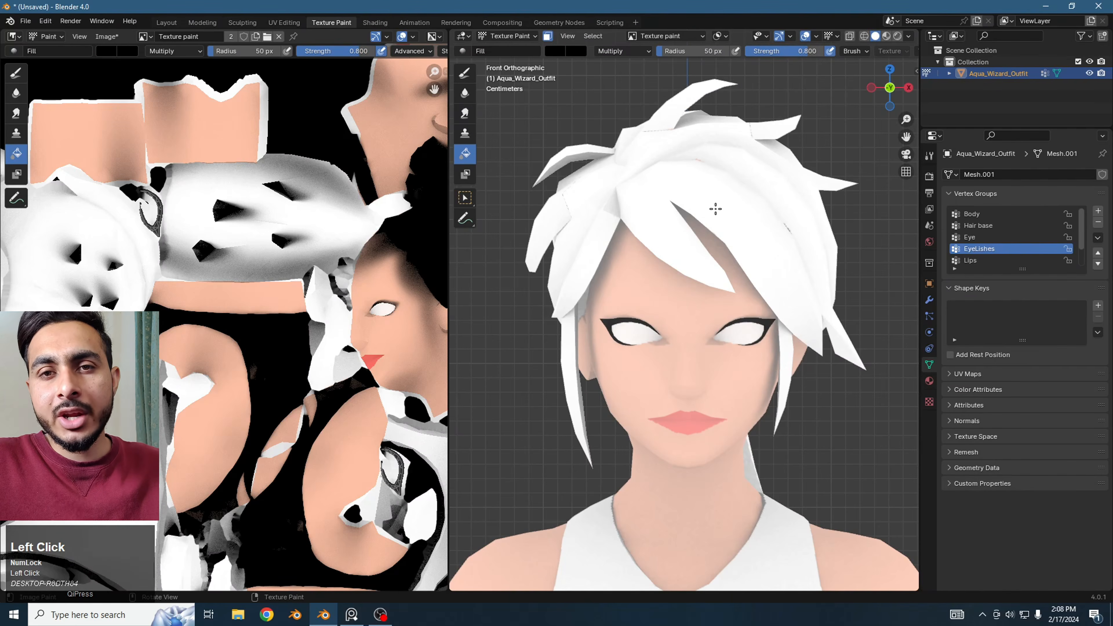
- Return the mesh to Edit Mode and select the faces of the Hair base vertex group
key(Tab)
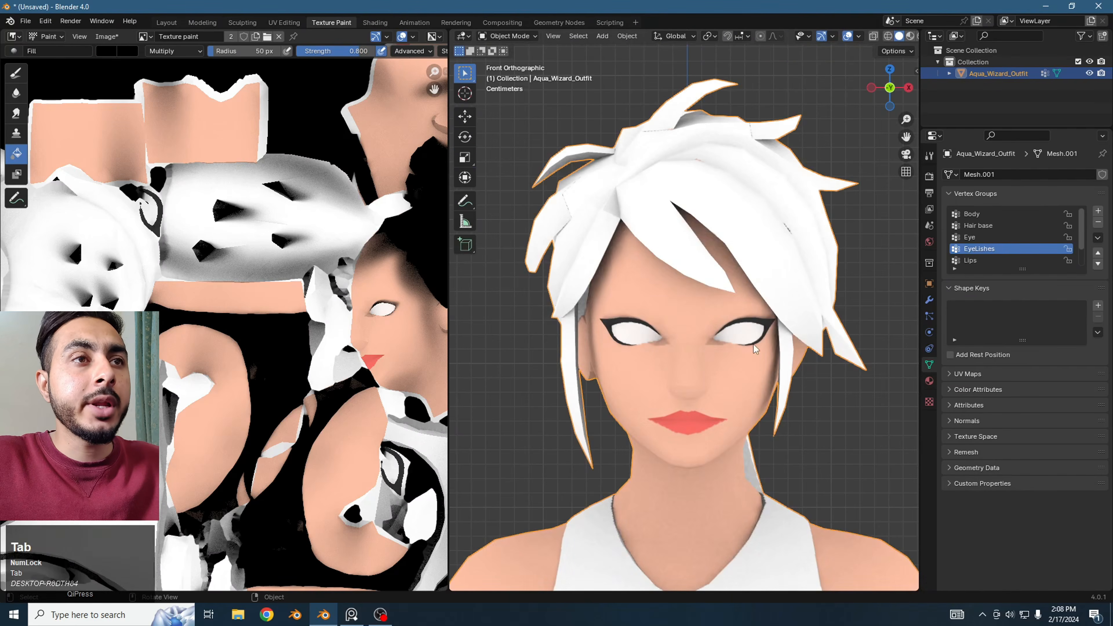
scroll(745, 351, down, 4)
click(742, 360)
scroll(729, 301, up, 3)
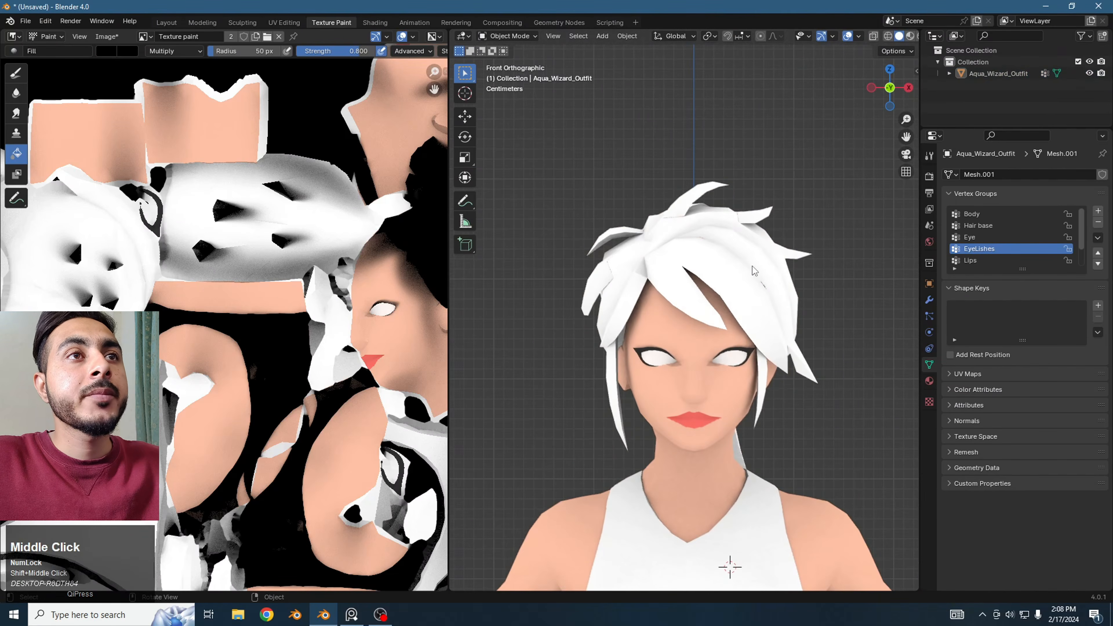
key(Tab)
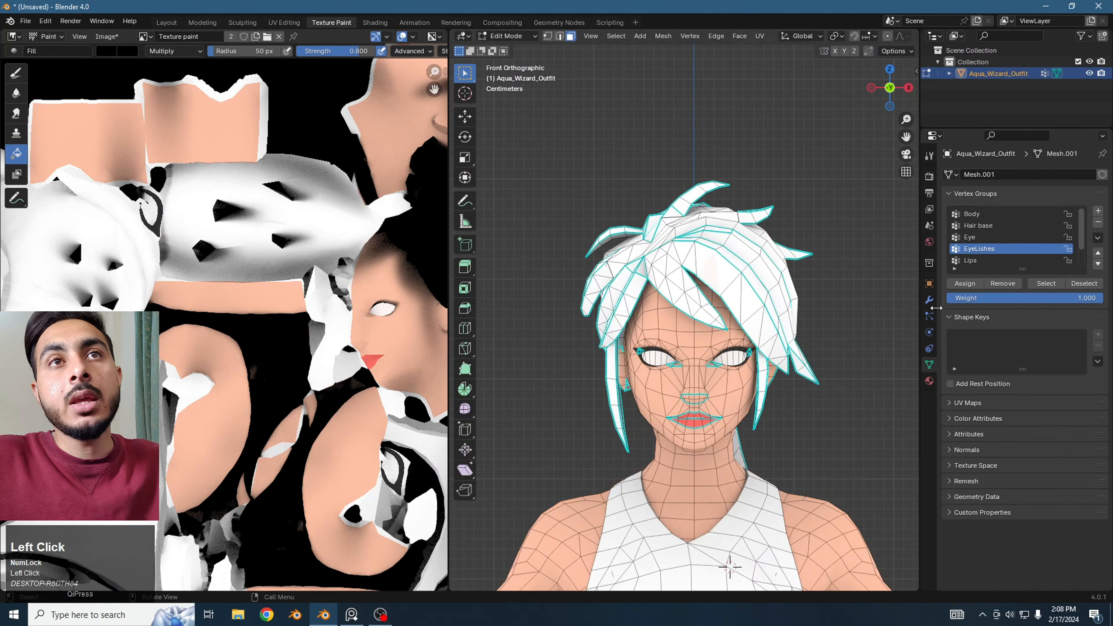
click(988, 225)
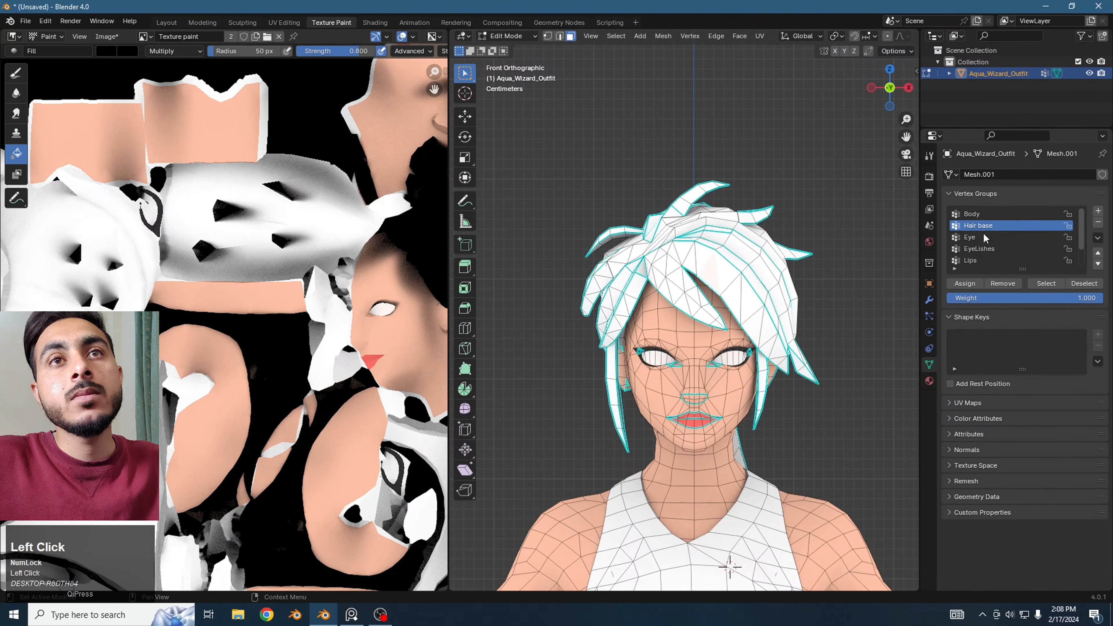
scroll(787, 291, down, 2)
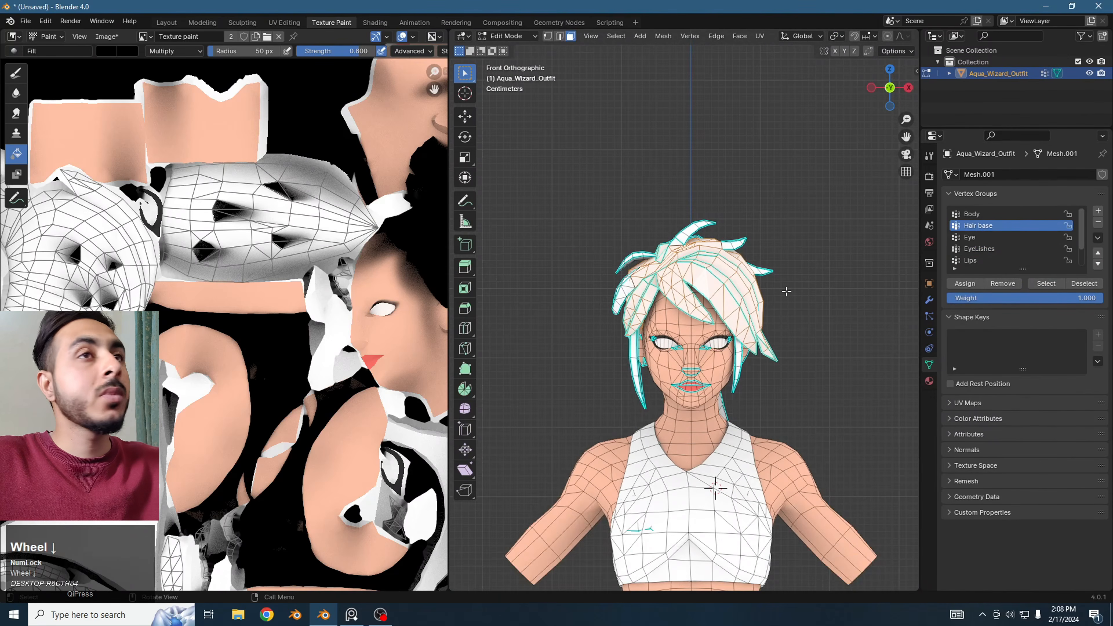
scroll(749, 259, down, 1)
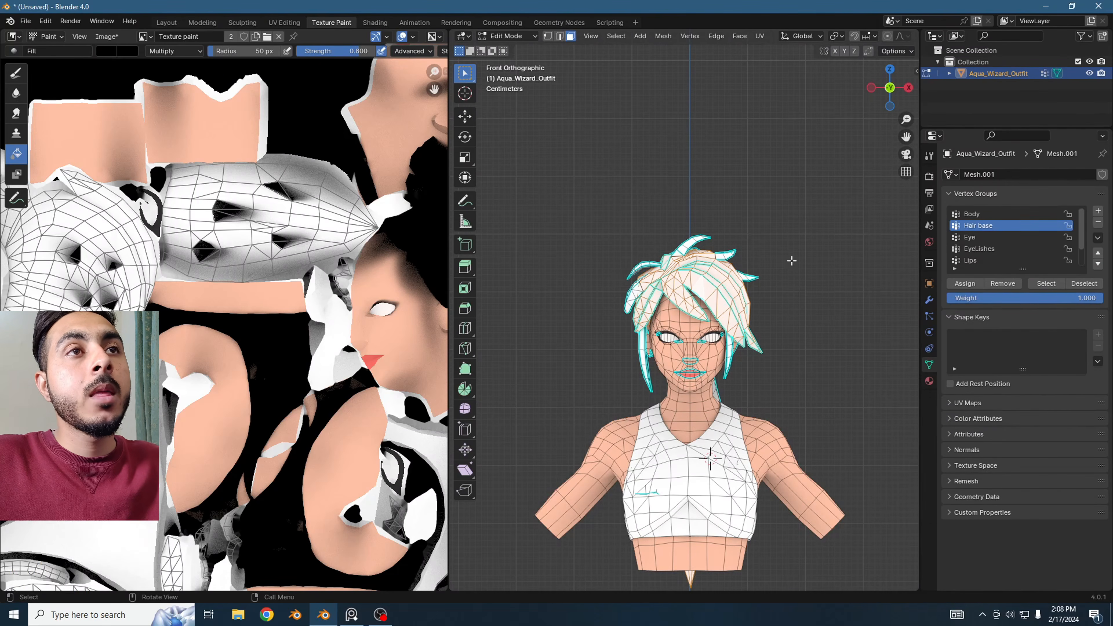
- Add the linked faces of the upright hair strand on top of the head to the selection
scroll(770, 242, up, 3)
shift+middle_drag(770, 243, 772, 248)
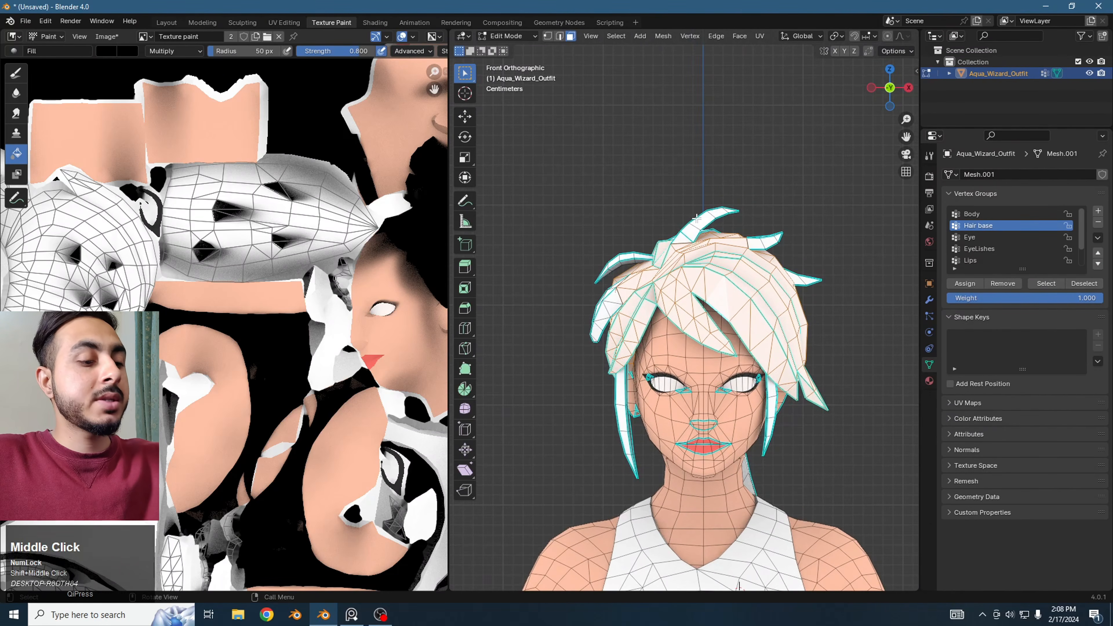
key(l)
middle_drag(697, 218, 693, 301)
scroll(693, 302, up, 1)
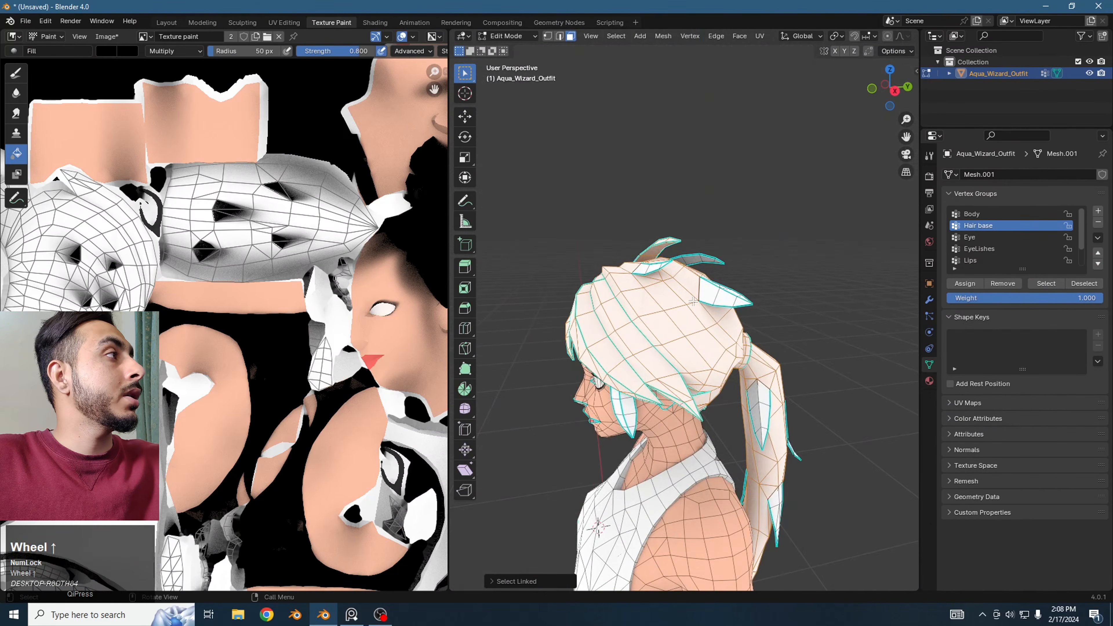
key(KP_1)
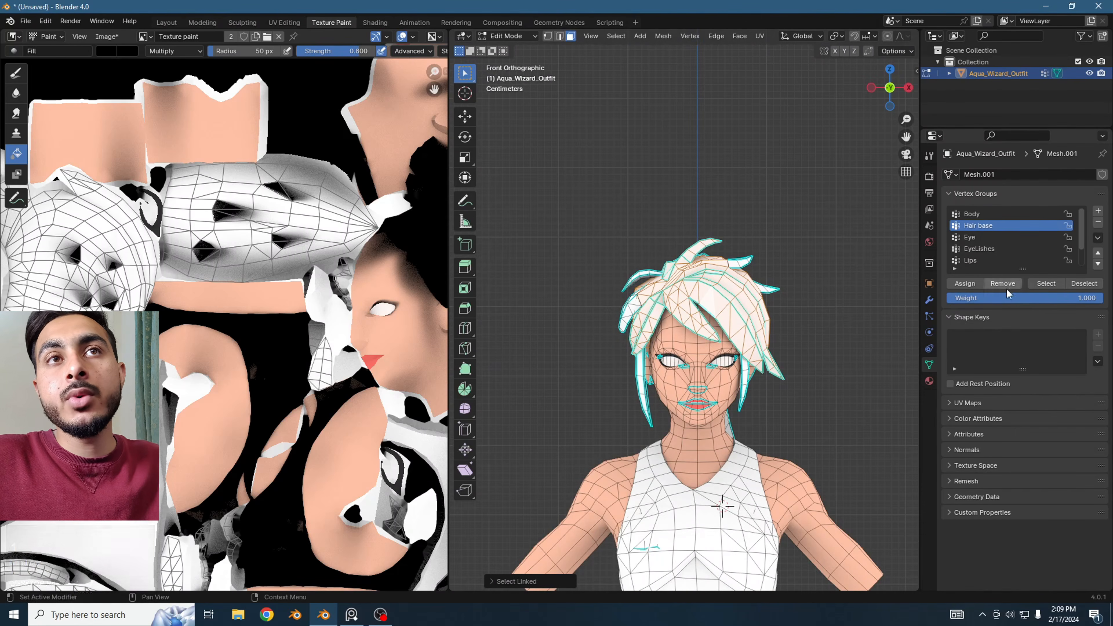
- Add the faces of the Hair chunks vertex group to the hair selection
scroll(1001, 253, down, 2)
click(1000, 259)
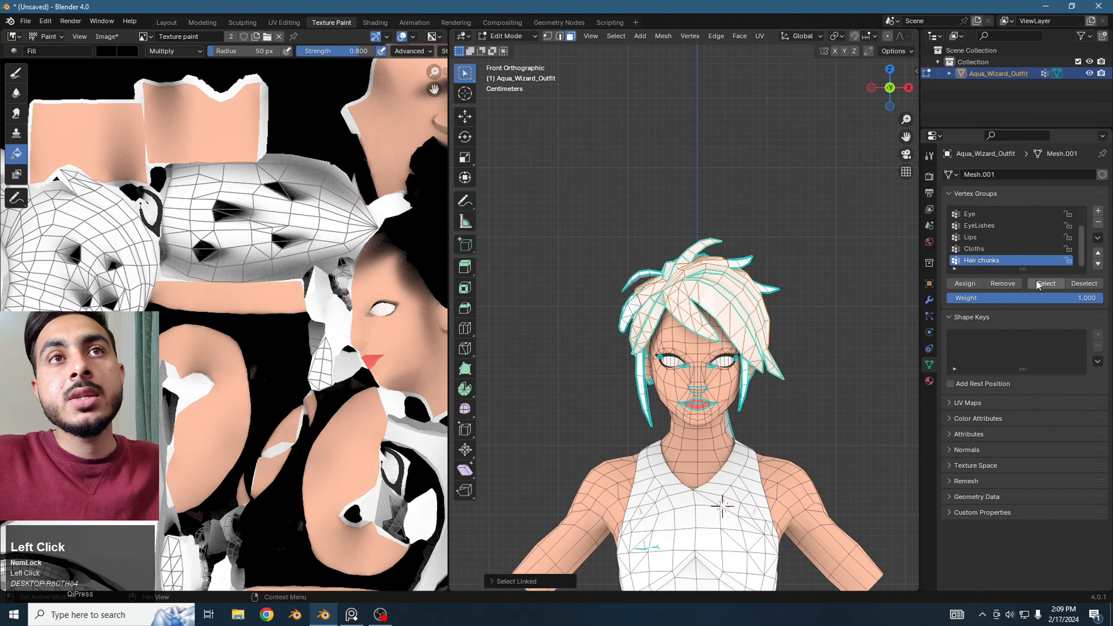
click(1046, 285)
scroll(774, 336, down, 1)
shift+middle_drag(774, 336, 776, 347)
scroll(775, 347, up, 1)
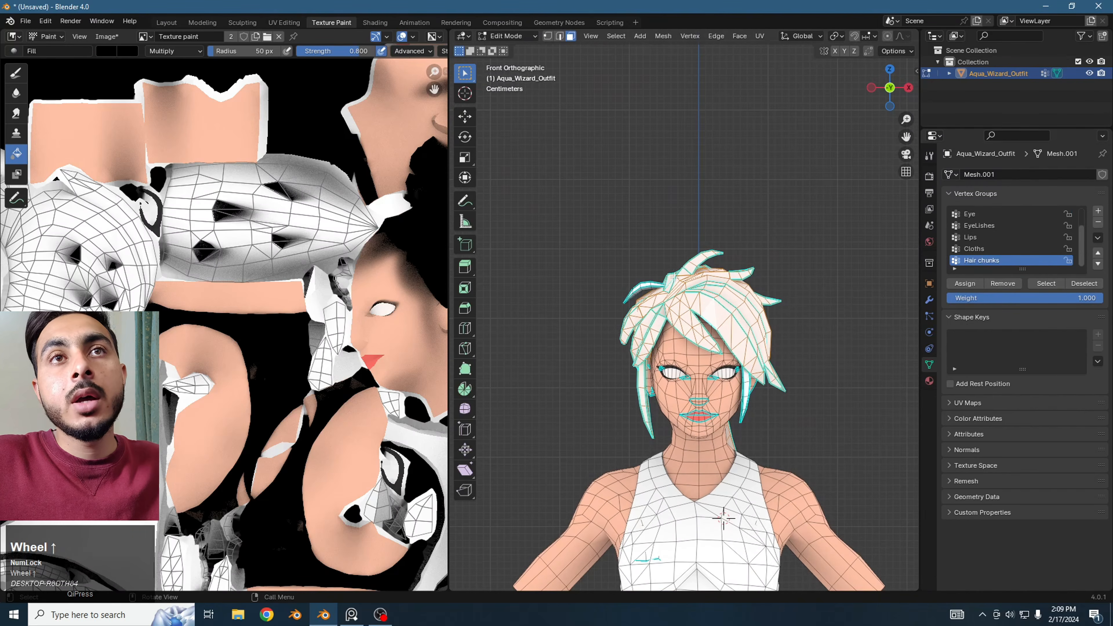
- Add the linked faces of the remaining unselected hair strands to the selection
scroll(666, 301, down, 1)
middle_drag(665, 301, 777, 346)
scroll(683, 346, up, 2)
key(l)
scroll(745, 332, down, 2)
key(KP_3)
key(KP_1)
scroll(745, 550, up, 2)
key(l)
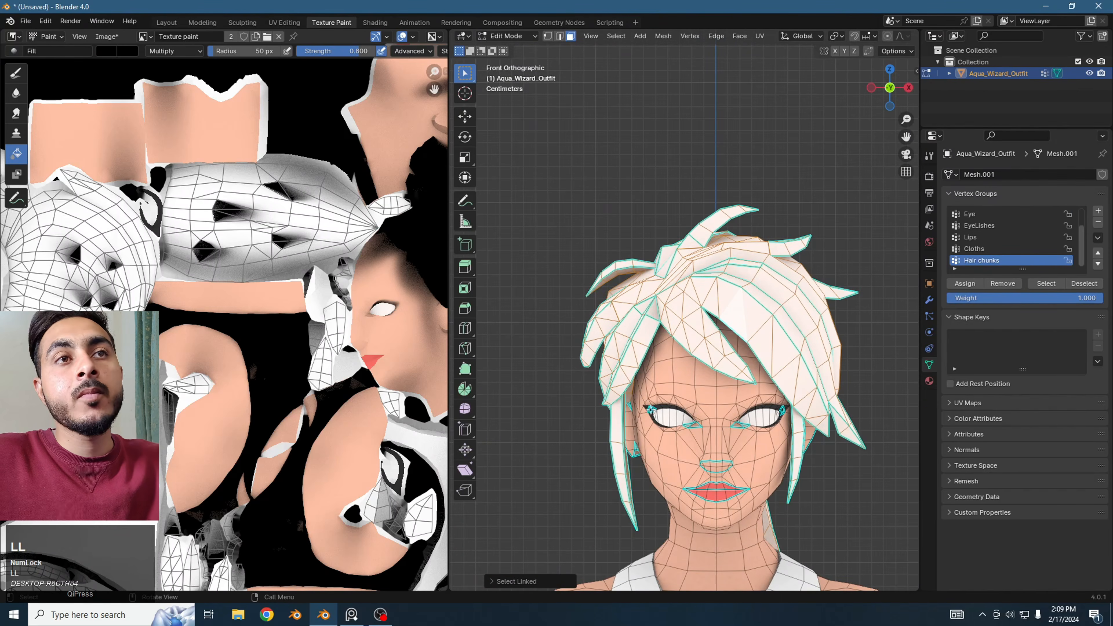
- Return the mesh to Texture Paint mode and set the fill's blending mode to Color
scroll(812, 375, down, 2)
key(Tab)
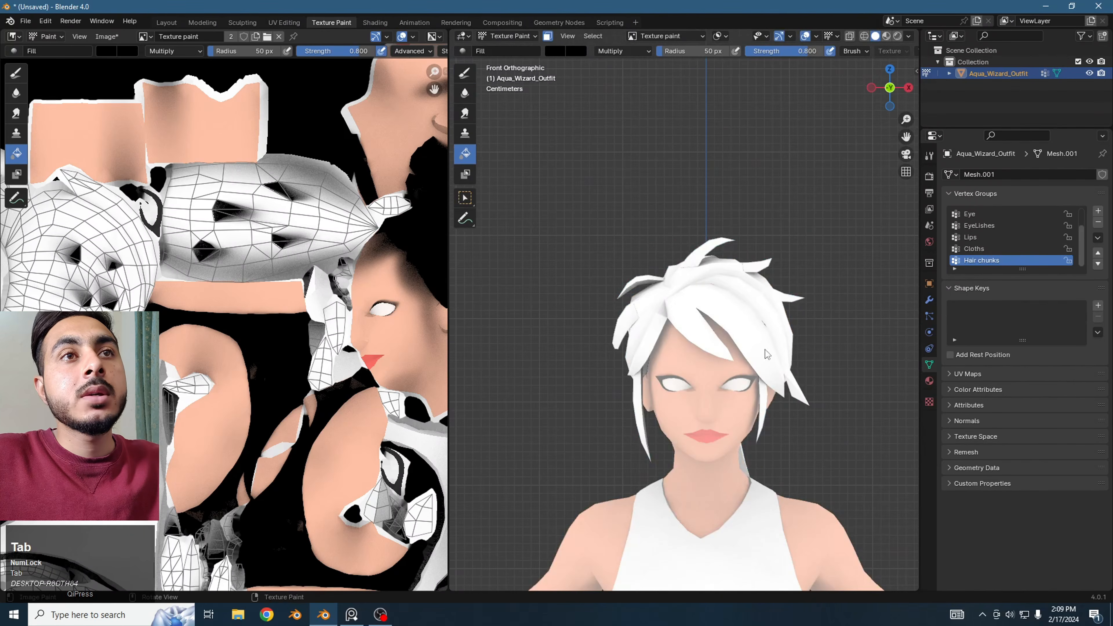
key(Tab)
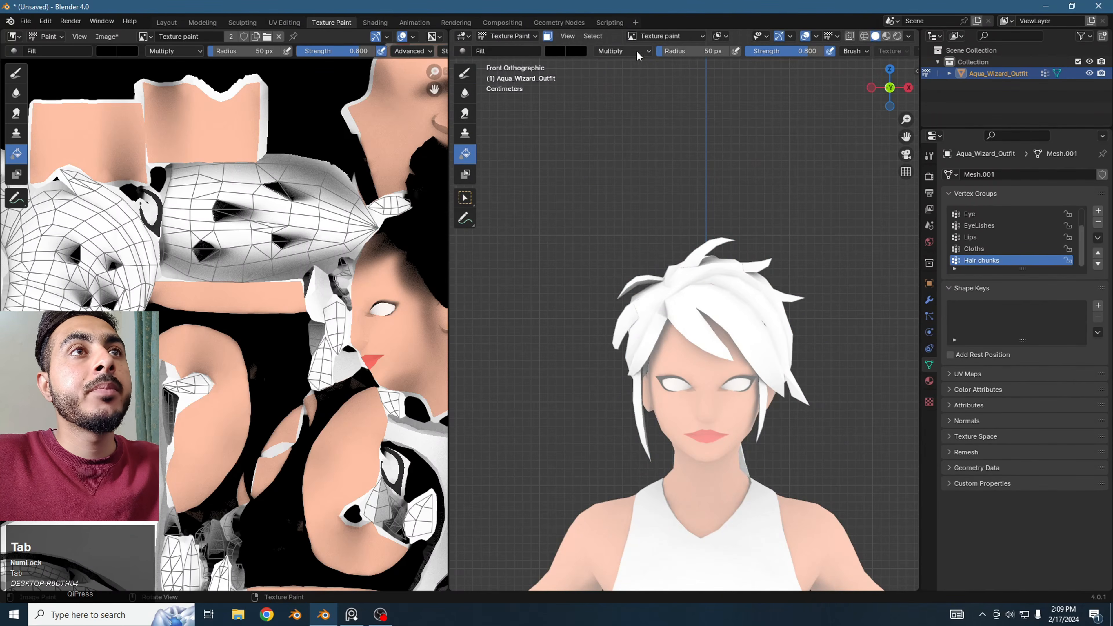
click(637, 52)
click(682, 197)
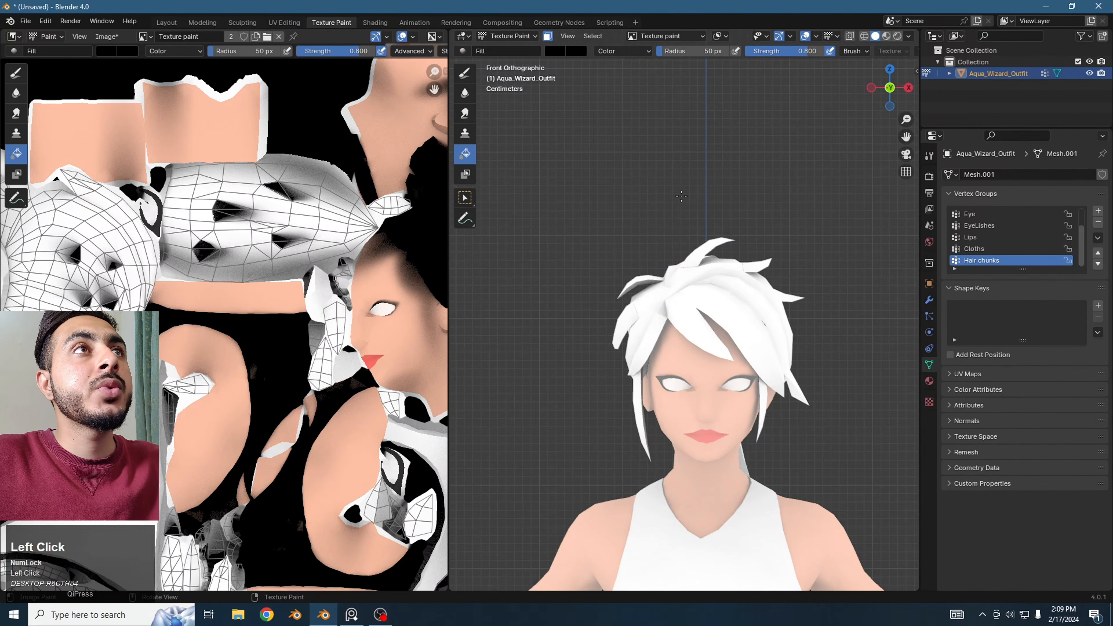
- Fill the hair with light blue (hue 0.561, saturation 0.796, value 1.000) and return to Object Mode
click(557, 54)
click(562, 54)
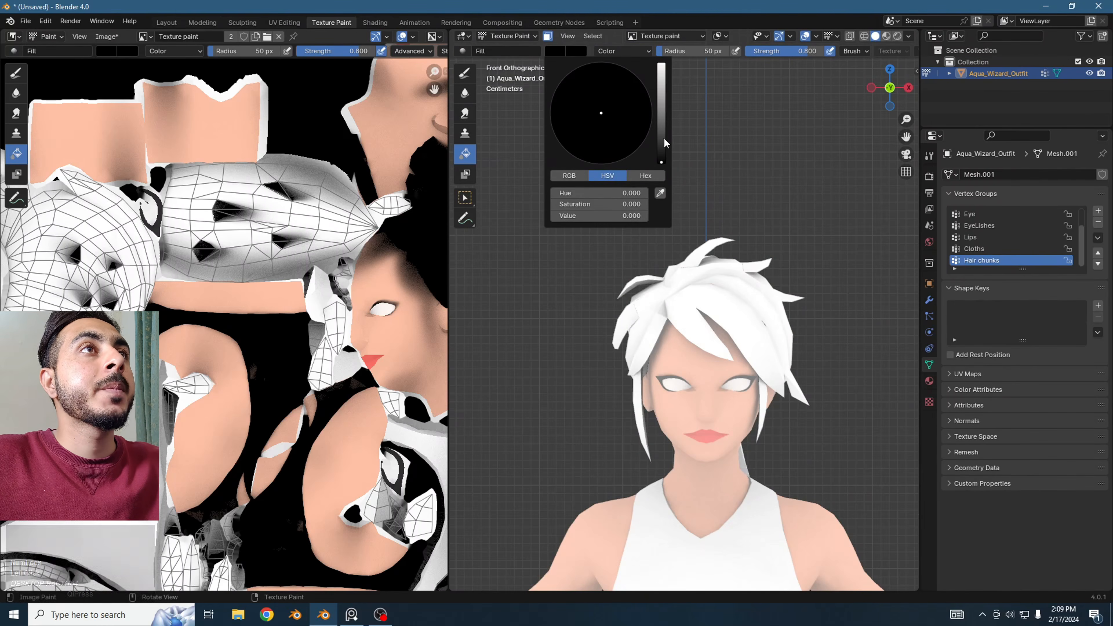
drag(667, 144, 661, 65)
drag(604, 160, 632, 83)
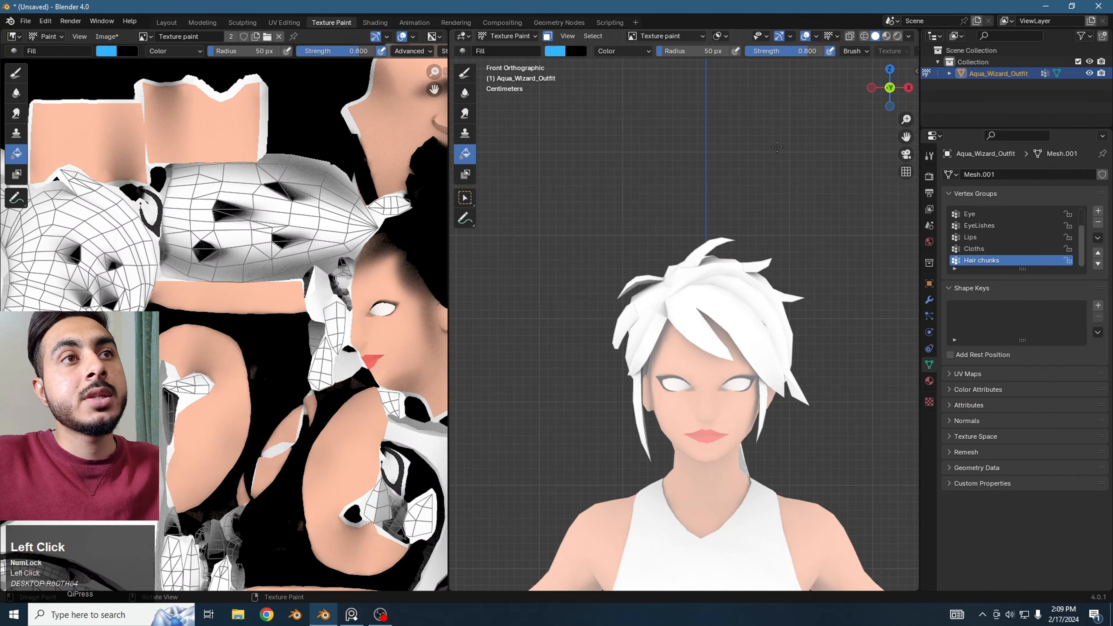
click(741, 285)
scroll(741, 285, down, 3)
key(Tab)
click(721, 315)
scroll(752, 265, up, 1)
scroll(752, 265, up, 2)
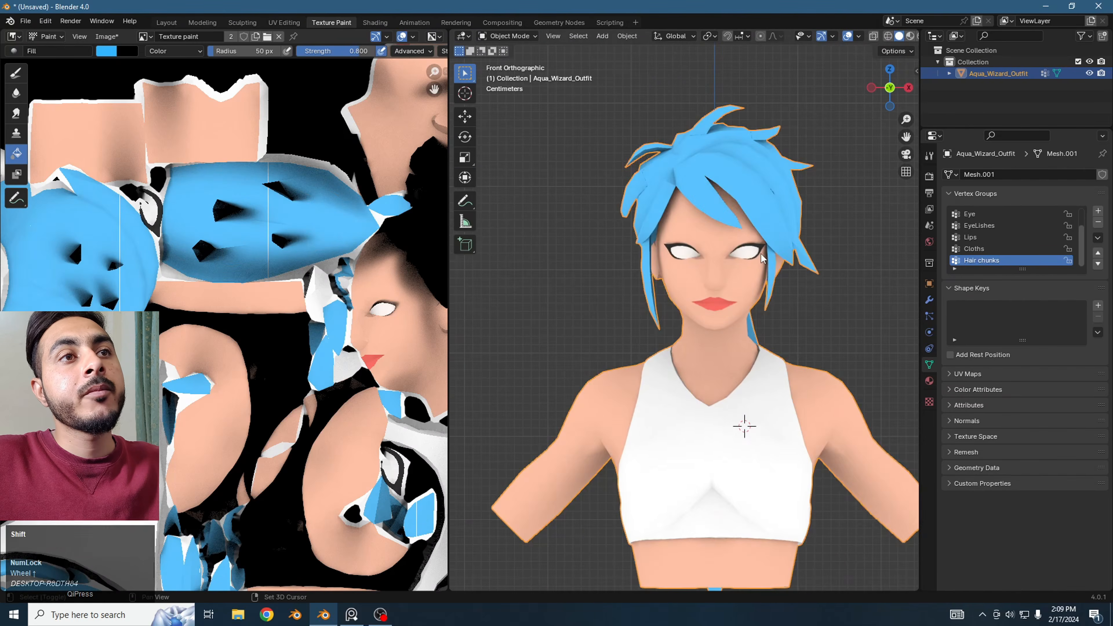
- Select all linked faces of the sleeveless top in Edit Mode
shift+middle_drag(732, 460, 716, 334)
key(Tab)
click(667, 325)
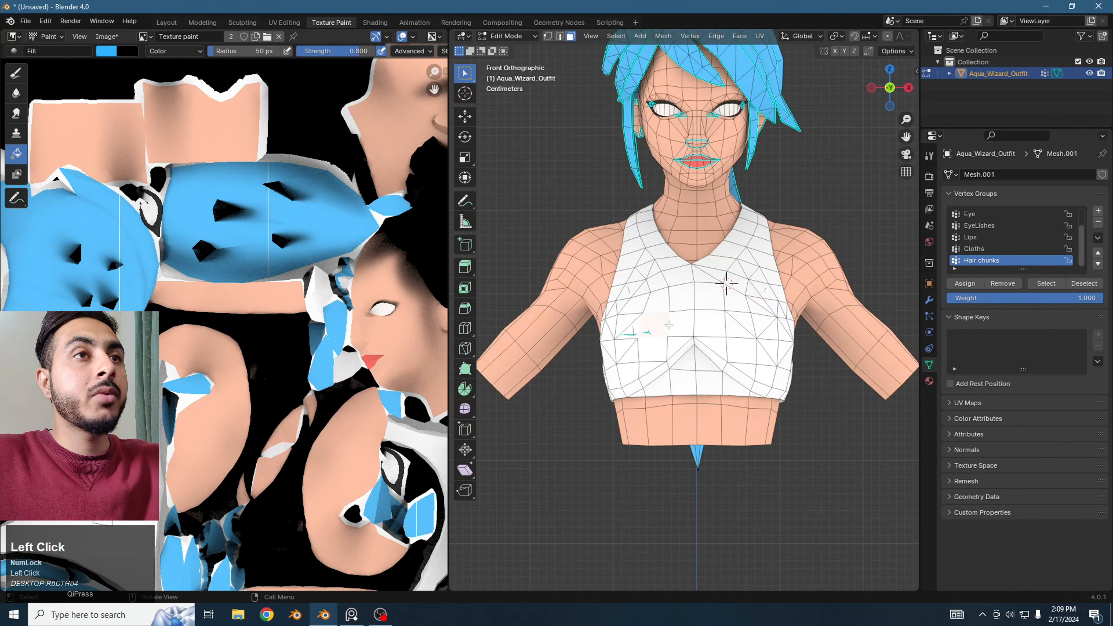
key(l)
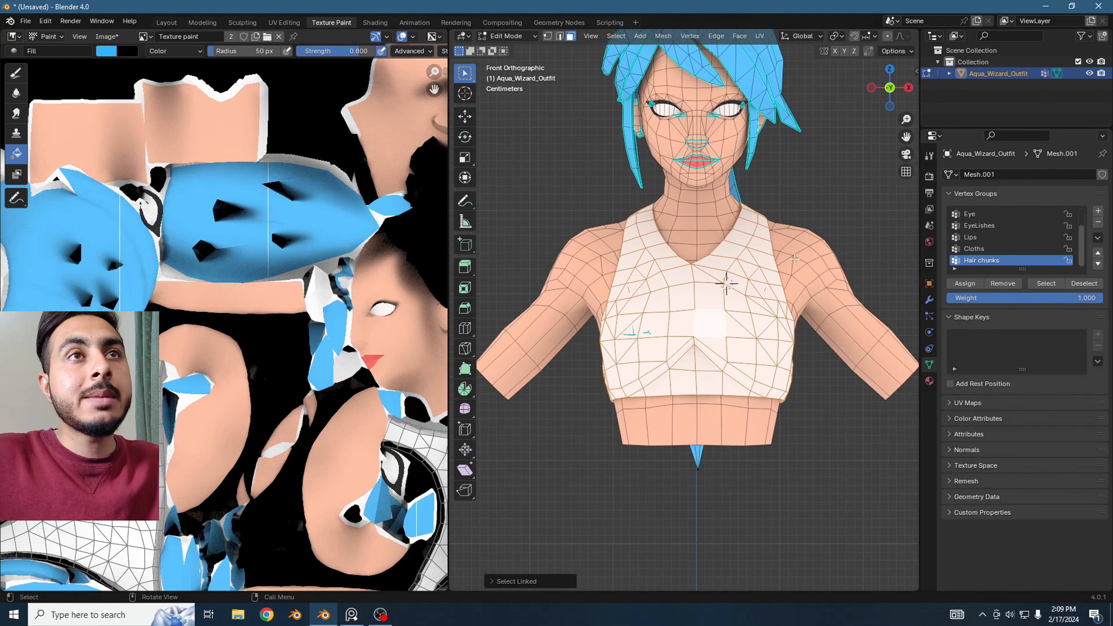
- Fill the top in Texture Paint mode with blue (hue 0.625, saturation 0.932, value 1.000), then deselect the character in Object Mode
key(Tab)
scroll(914, 222, up, 1)
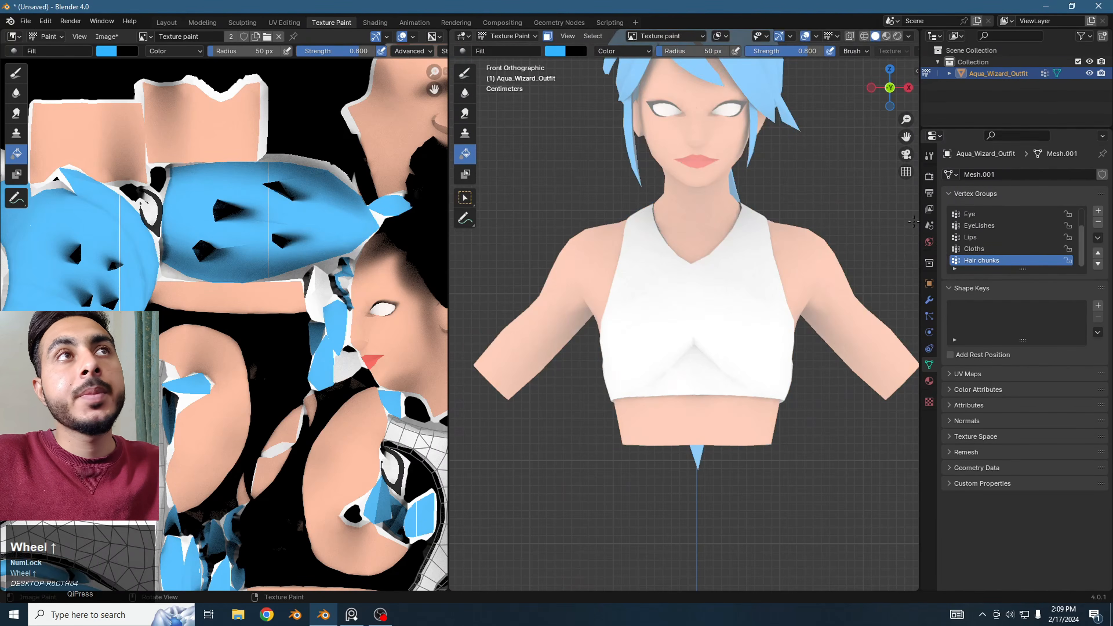
click(557, 51)
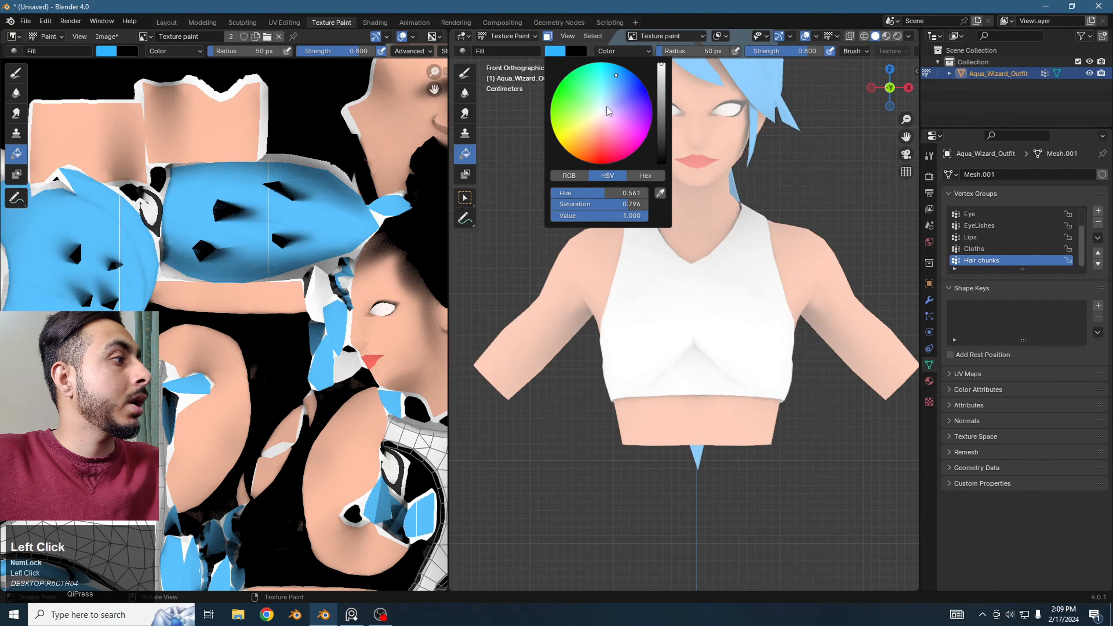
click(625, 105)
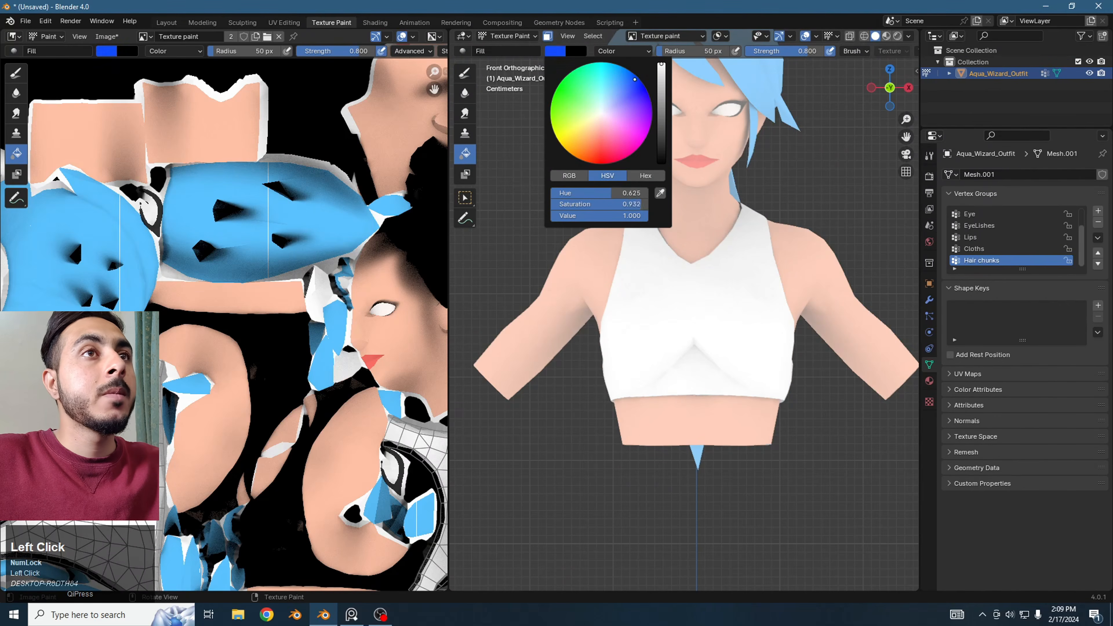
click(697, 307)
scroll(697, 307, down, 3)
key(Tab)
click(705, 261)
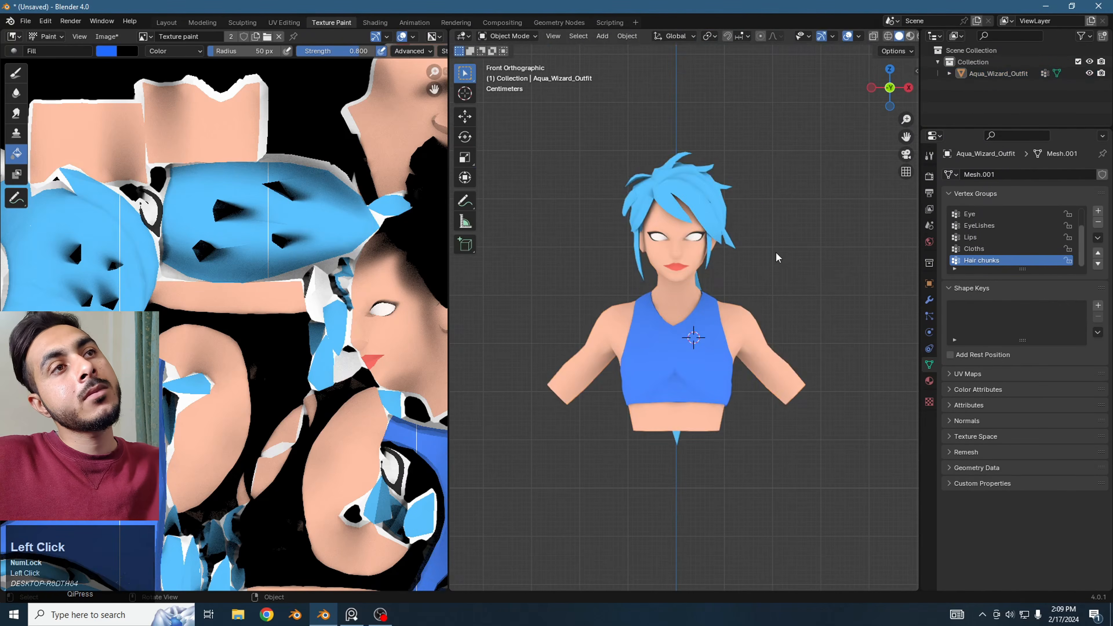
- Select the faces of the small white ball on the back of the top in Edit Mode
scroll(779, 263, down, 3)
scroll(763, 281, up, 2)
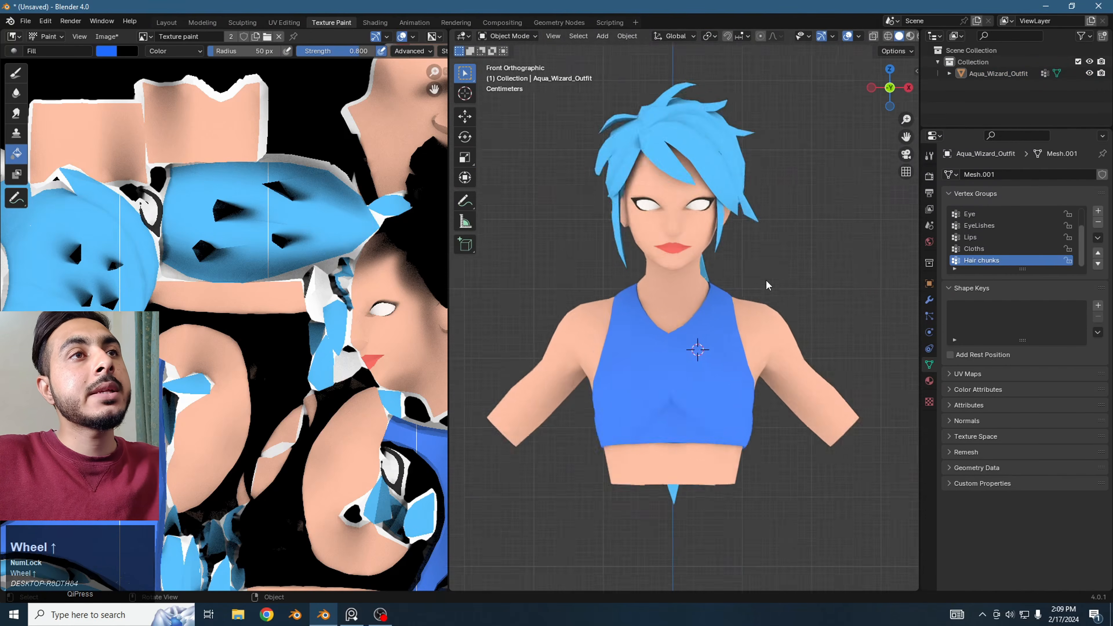
middle_drag(763, 281, 658, 323)
scroll(640, 389, up, 3)
middle_drag(640, 389, 717, 195)
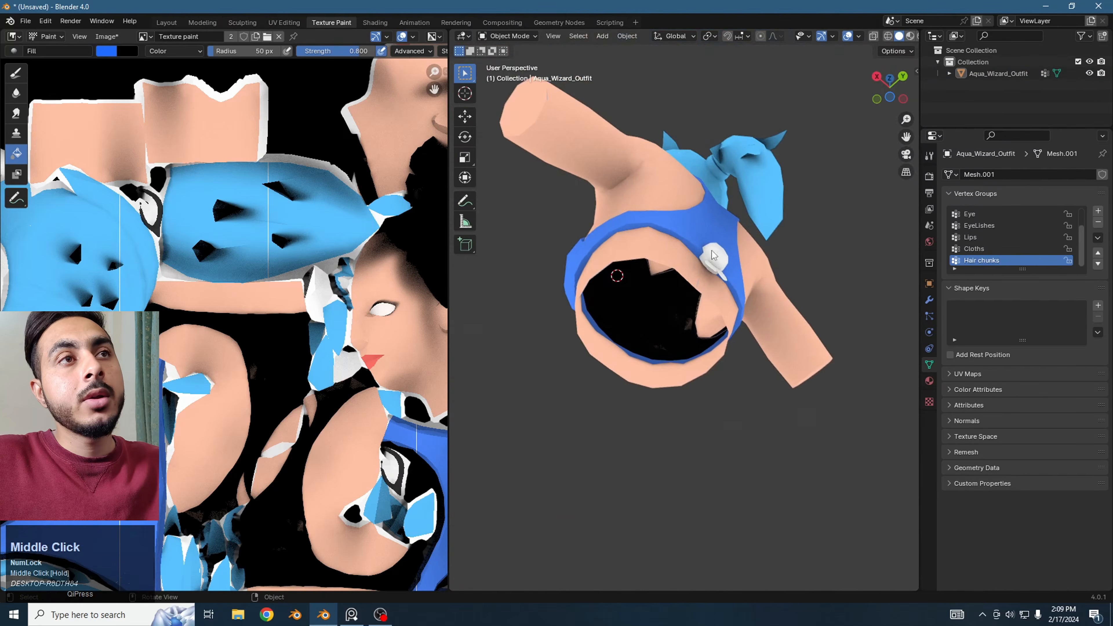
middle_drag(714, 255, 722, 225)
key(Tab)
click(723, 225)
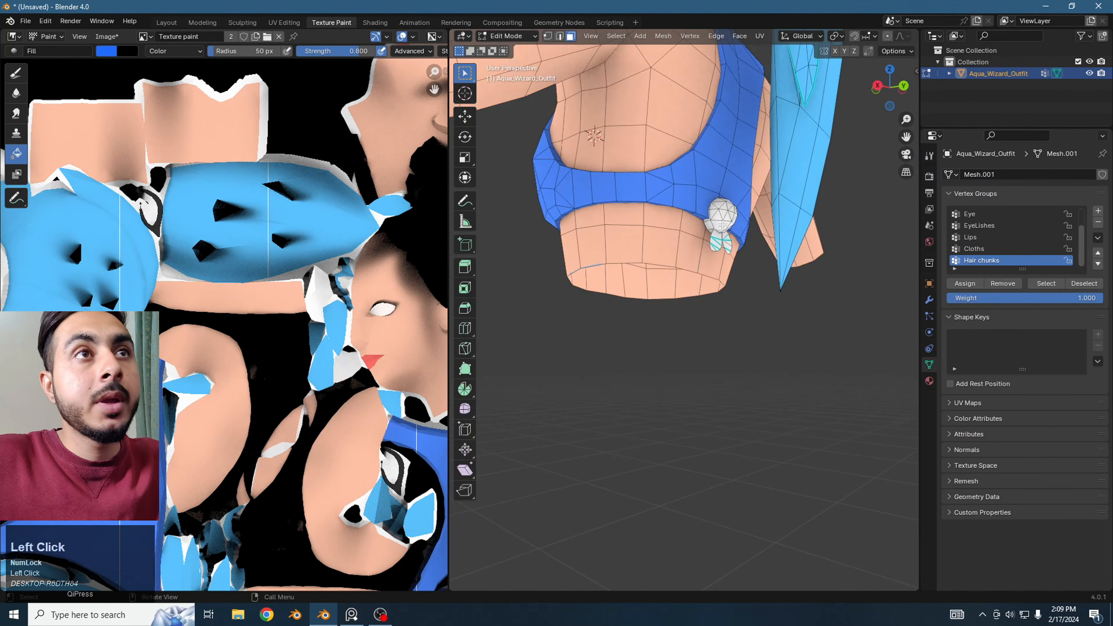
- Fill the ball on the back with pure red (hue 0.997, saturation and value 1.000) in Texture Paint mode
key(ctrl+Tab)
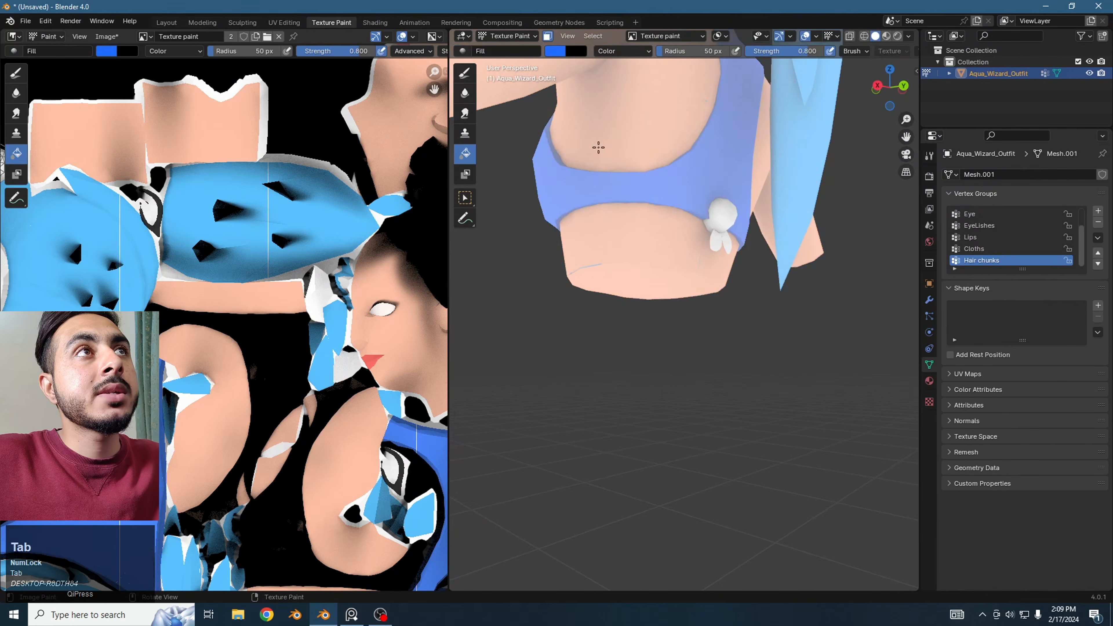
click(554, 51)
click(648, 112)
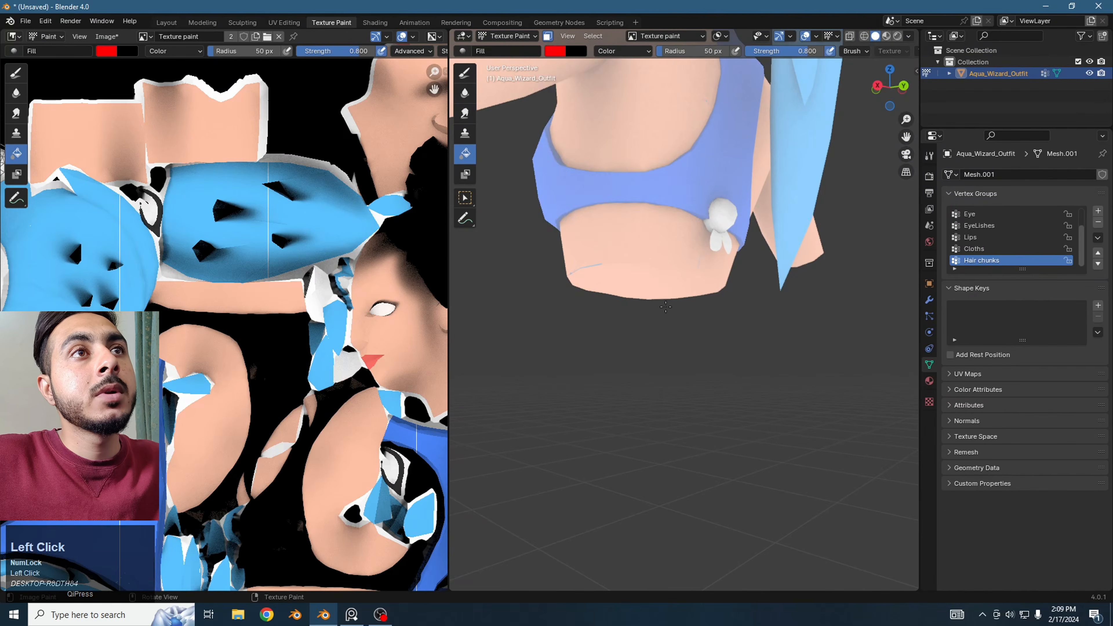
click(719, 219)
- Select the linked faces of the small white tails under the red ball and return to Texture Paint mode
shift+middle_drag(719, 219, 683, 275)
key(Tab)
click(669, 244)
key(Tab)
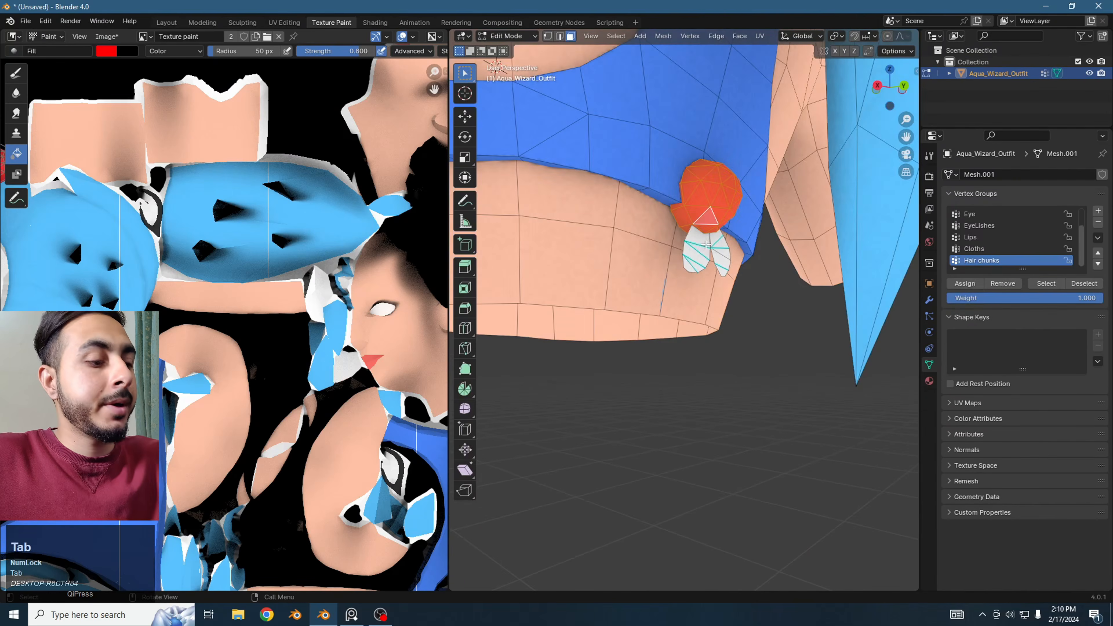
click(701, 244)
key(l)
key(Tab)
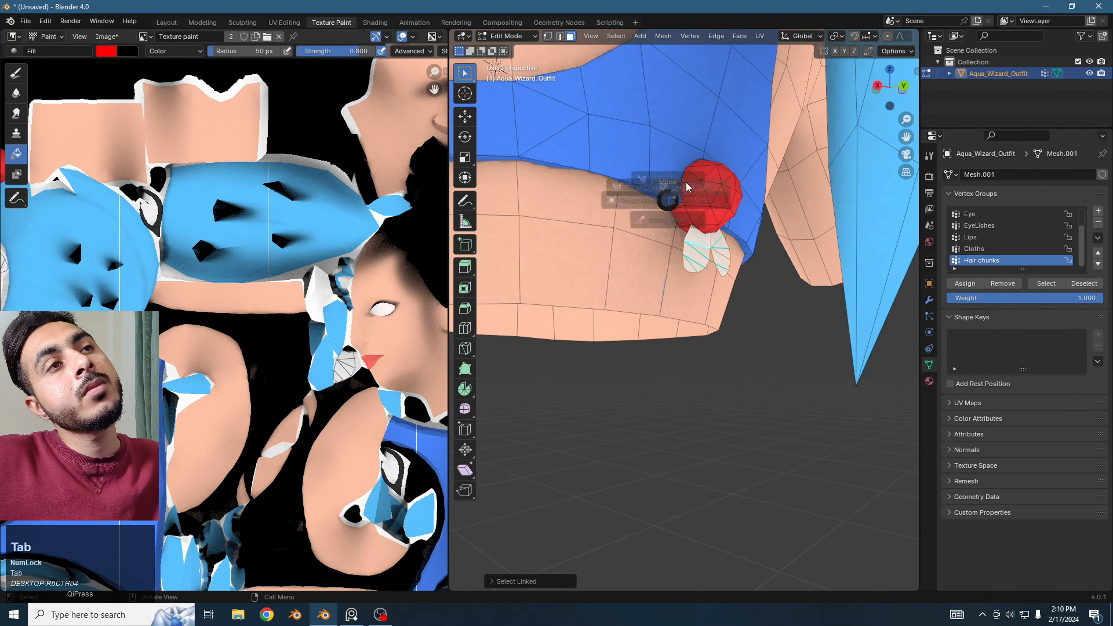
shift+scroll(582, 118, down, 2)
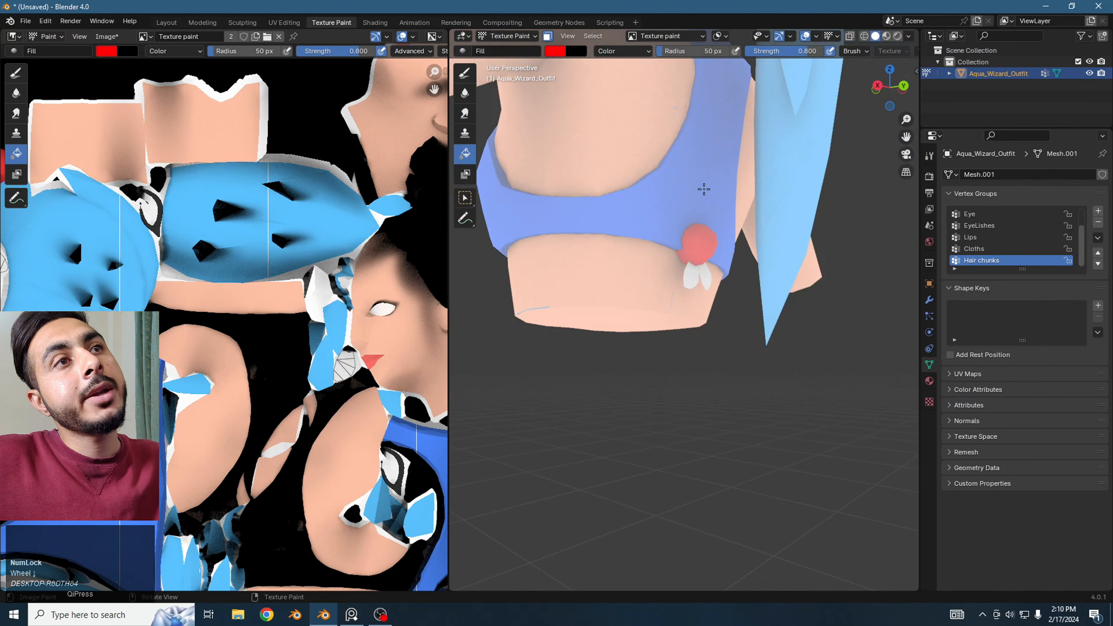
key(x)
click(705, 210)
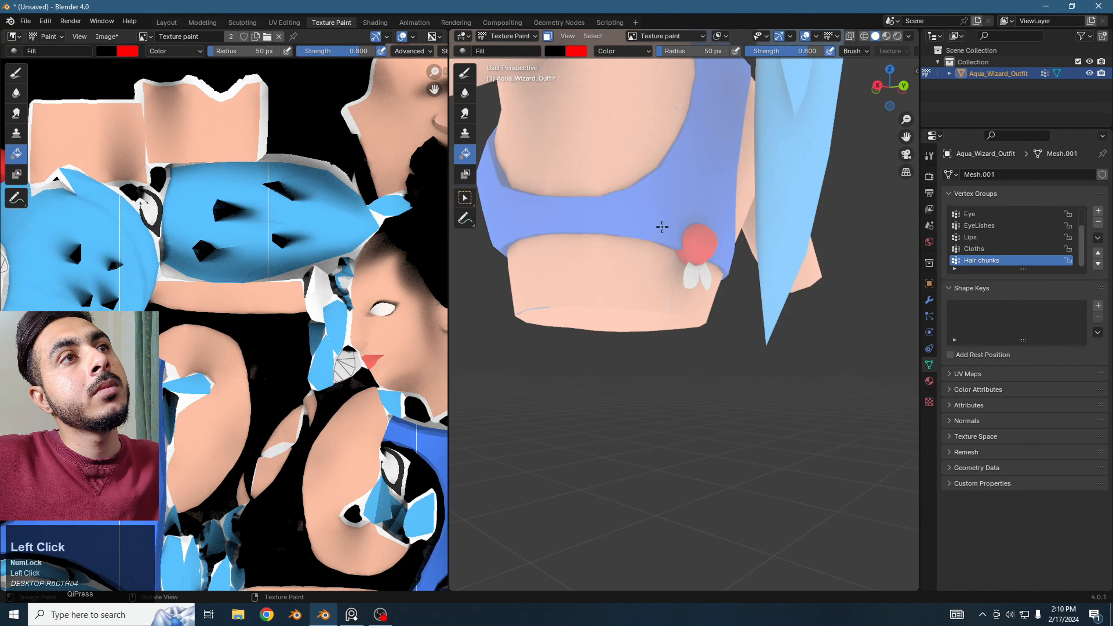
key(x)
click(653, 217)
key(ctrl+z)
- Fill the tails under the ball with orange (hue 0.052, saturation and value 1.000) and return to Object Mode in front view
click(555, 51)
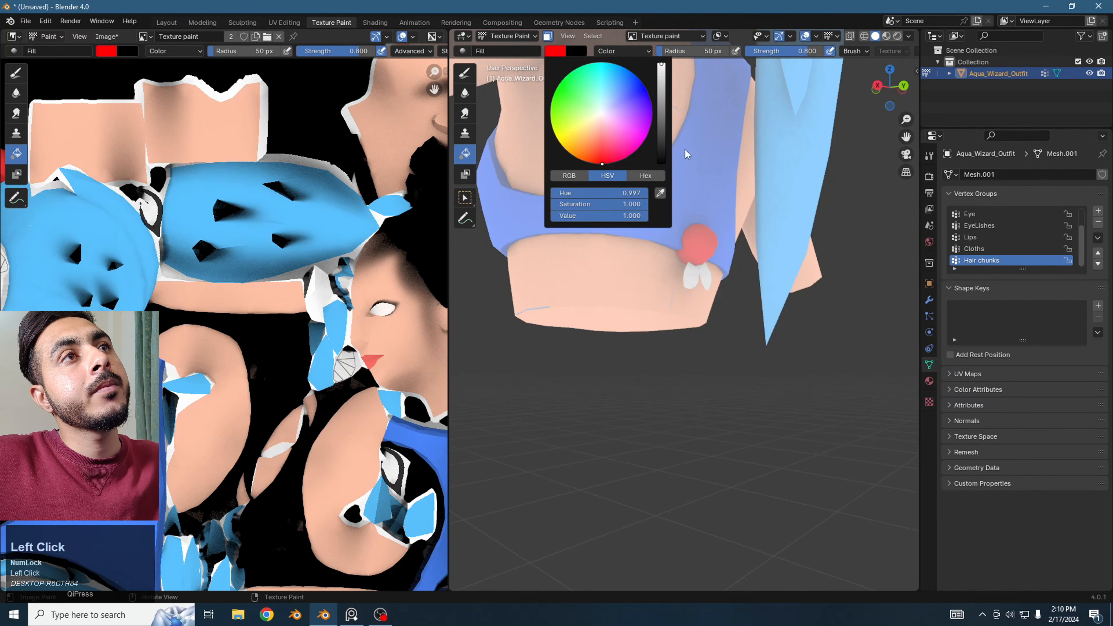
mouse_move(644, 138)
mouse_down()
mouse_move(621, 118)
mouse_move(584, 161)
mouse_up()
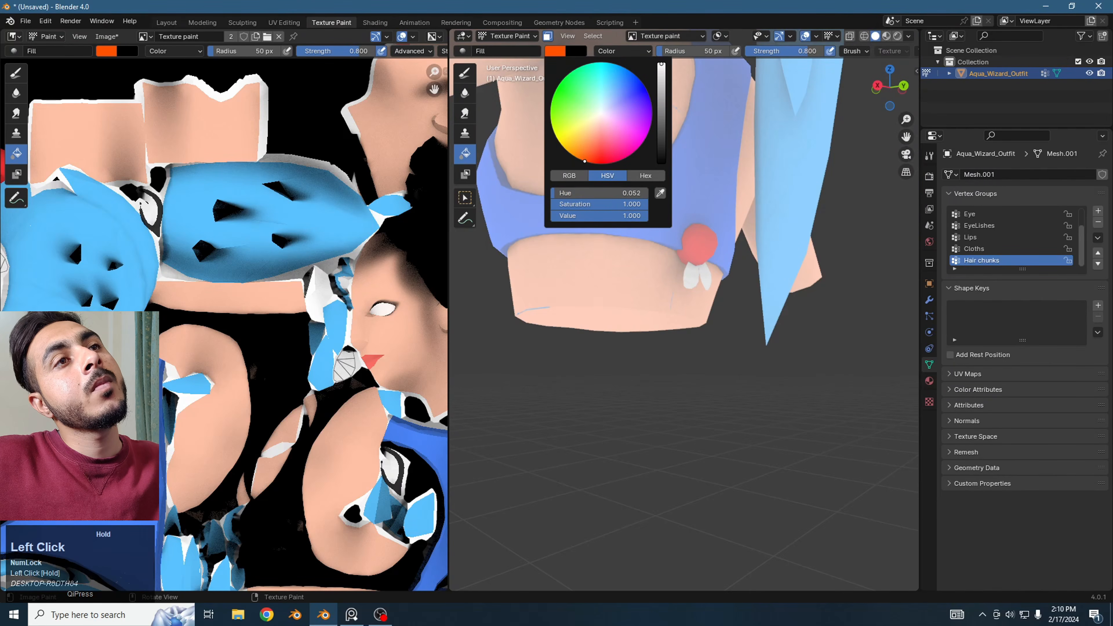
click(697, 277)
middle_drag(697, 276, 716, 249)
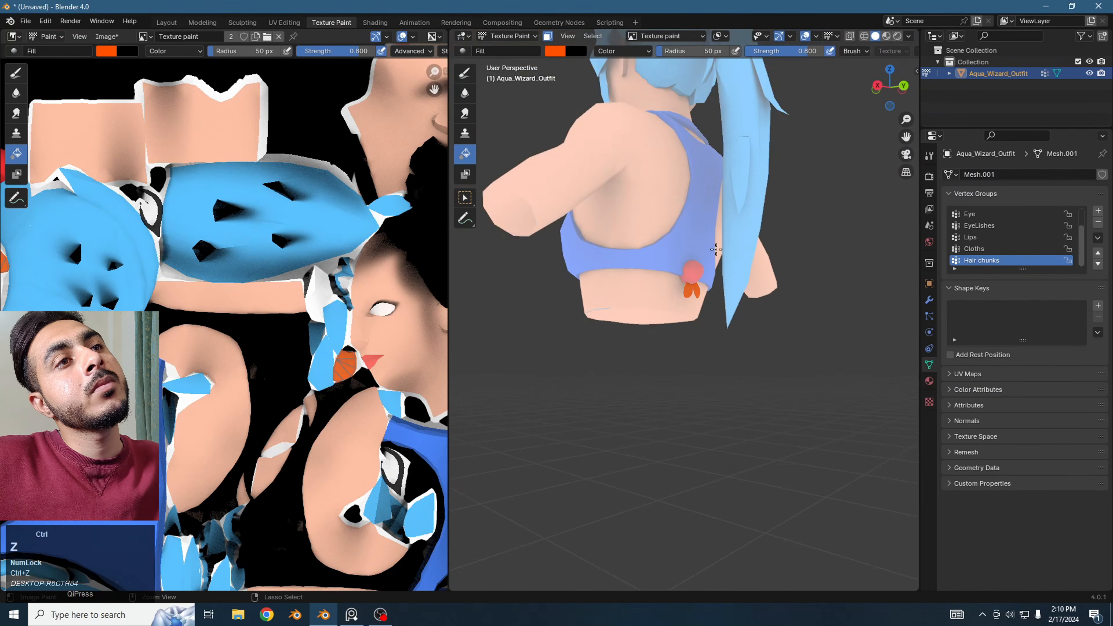
scroll(715, 249, down, 2)
middle_drag(704, 331, 745, 325)
key(KP_1)
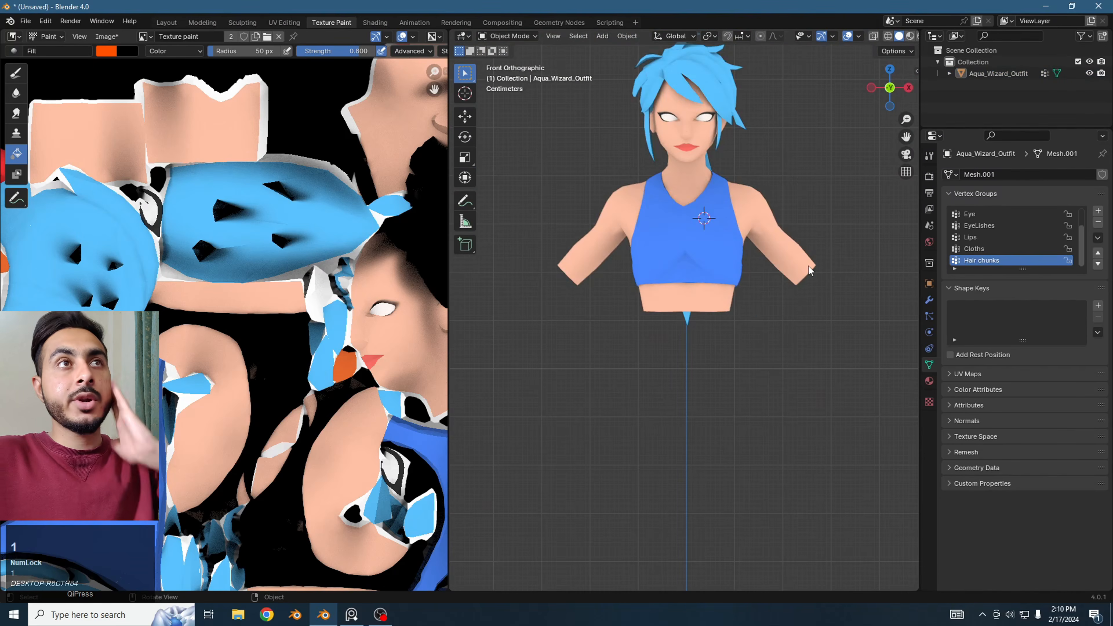
- Examine the filled colours of the character's face, hair and top from the front
scroll(703, 172, up, 2)
shift+middle_drag(765, 136, 785, 388)
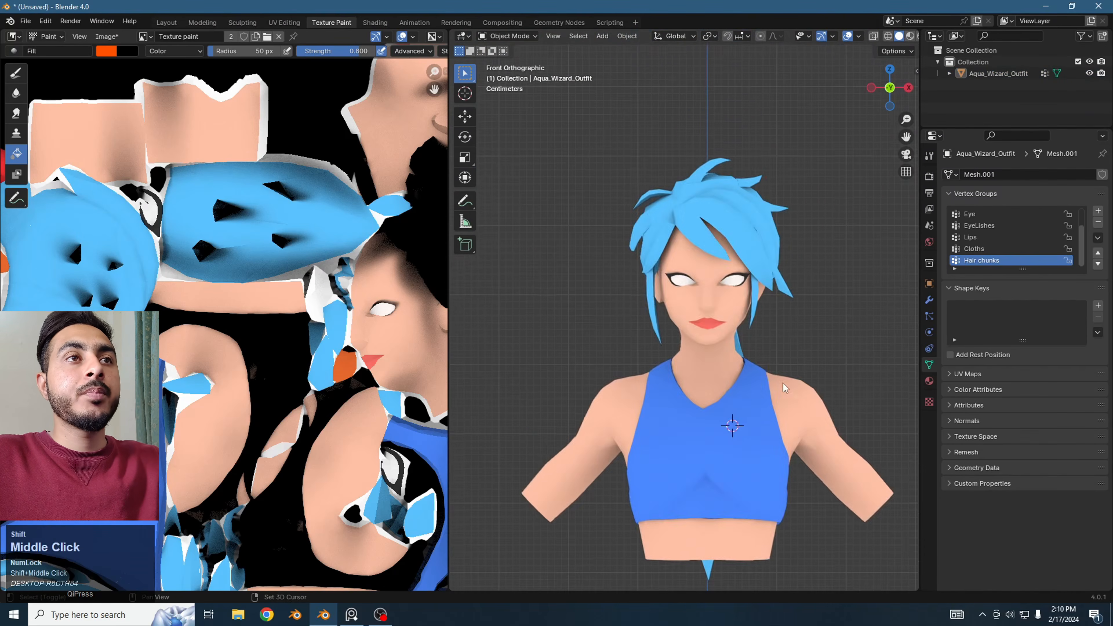
scroll(727, 348, up, 3)
click(745, 294)
scroll(747, 294, up, 1)
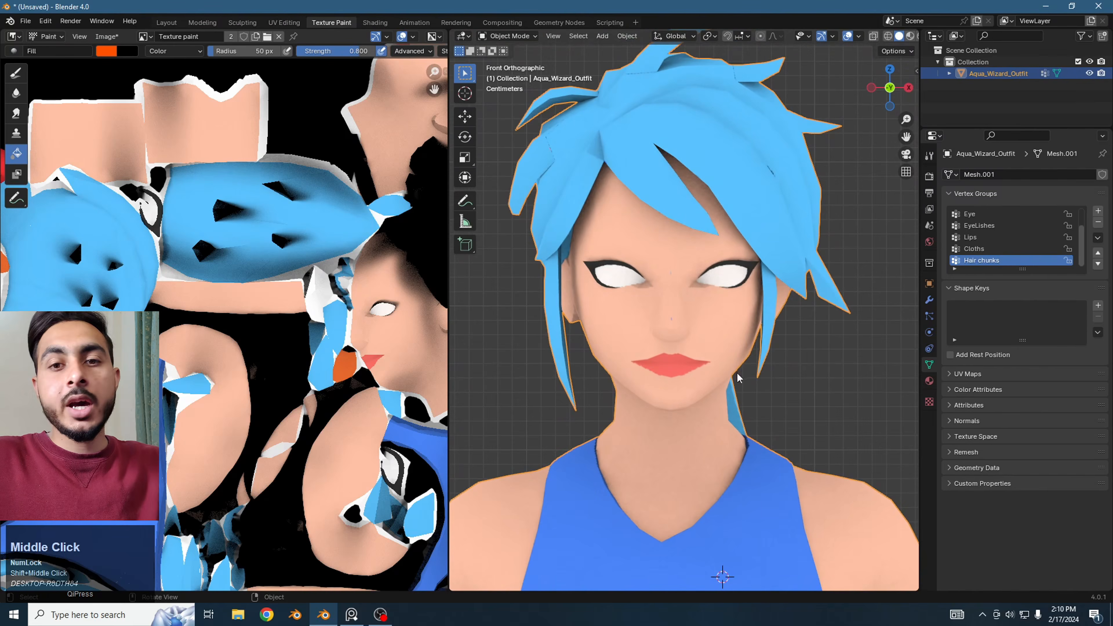
scroll(738, 378, down, 2)
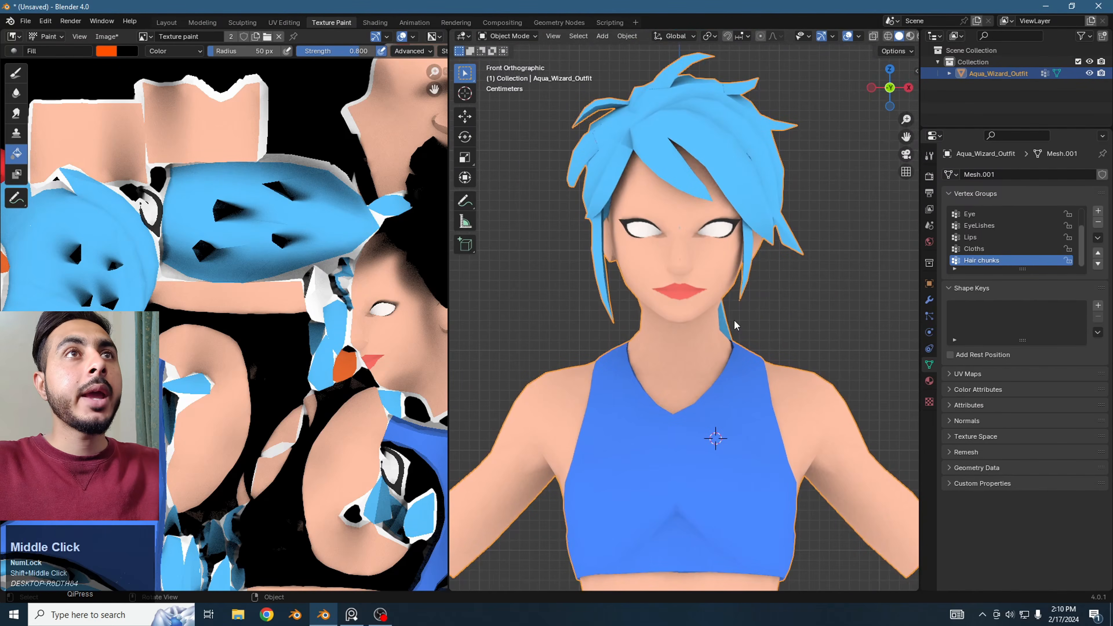
shift+middle_drag(736, 243, 745, 270)
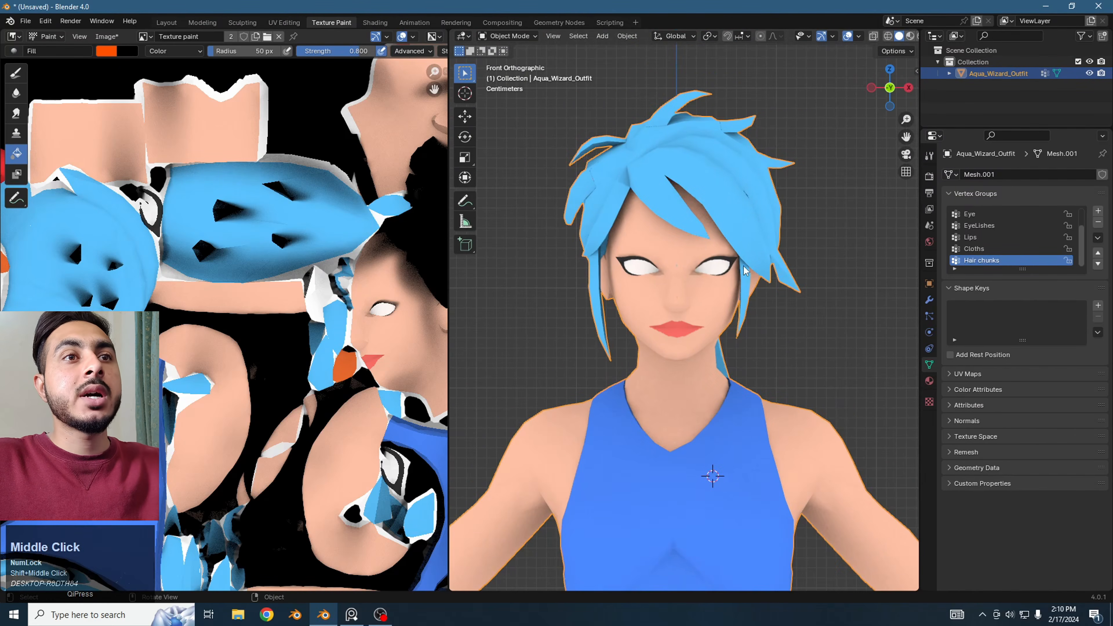
scroll(718, 350, down, 3)
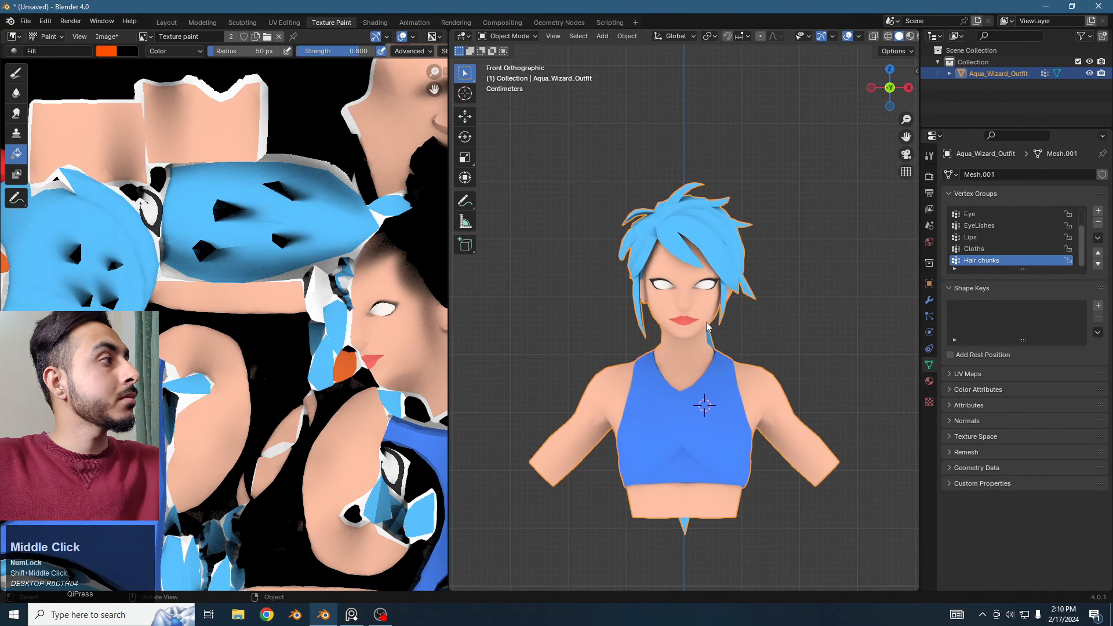
scroll(684, 325, up, 1)
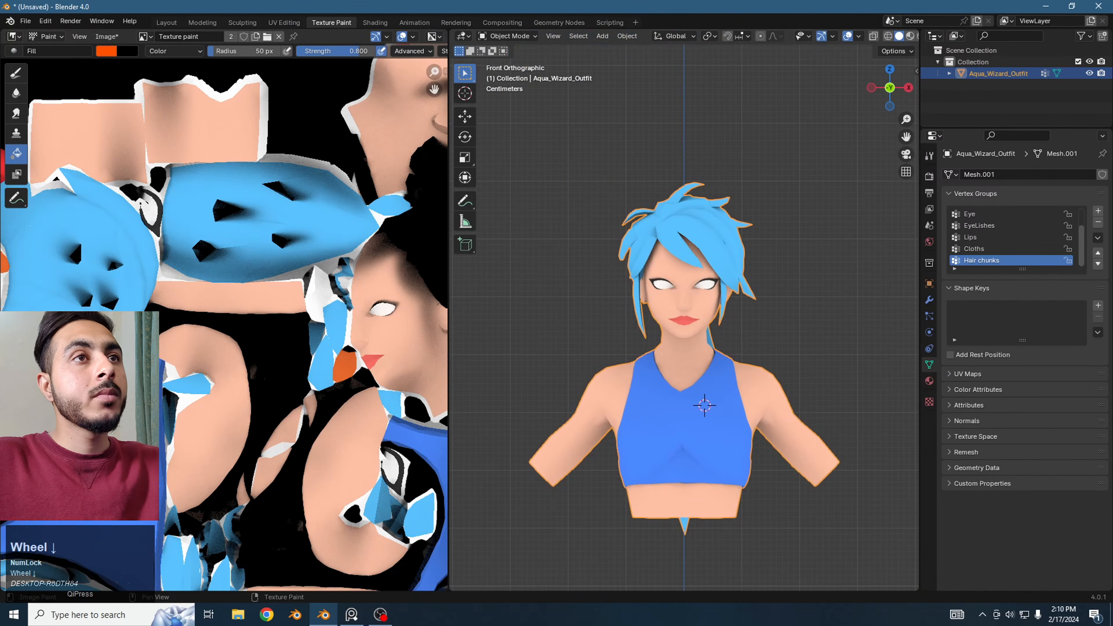
scroll(745, 289, up, 6)
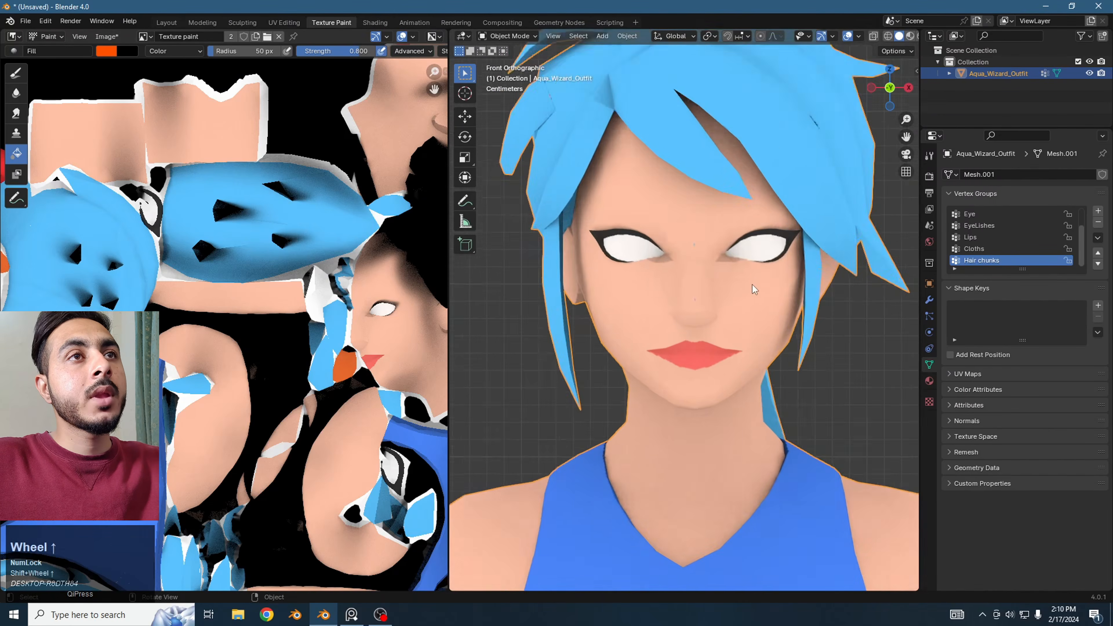
- Select the faces of the Body vertex group in Edit Mode and return to Texture Paint mode
click(753, 299)
scroll(753, 299, down, 3)
key(Tab)
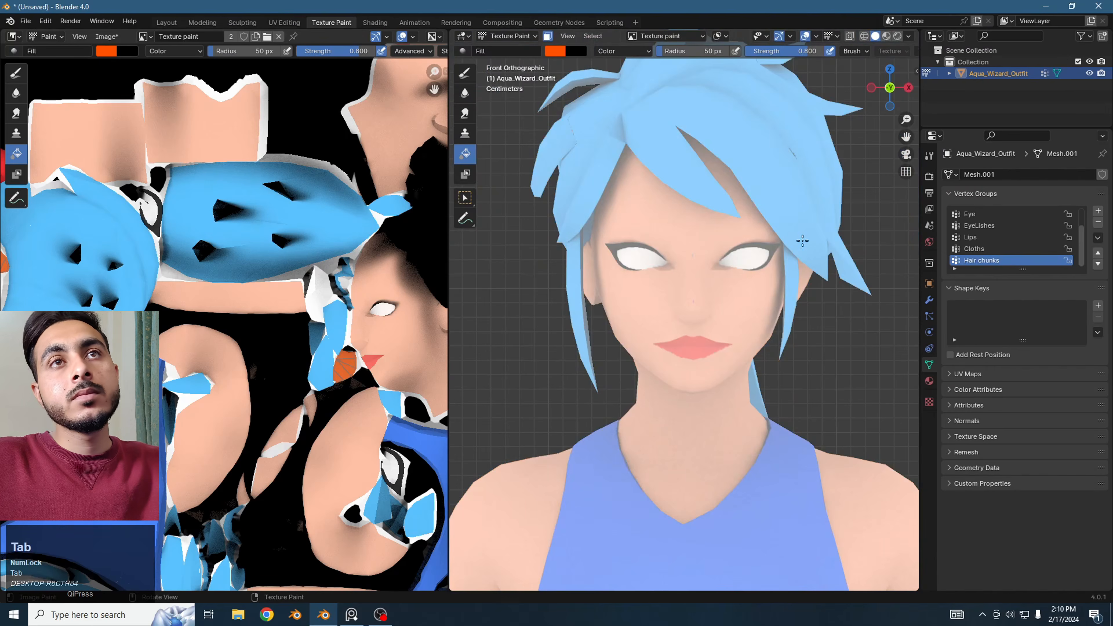
key(Tab)
scroll(971, 239, up, 2)
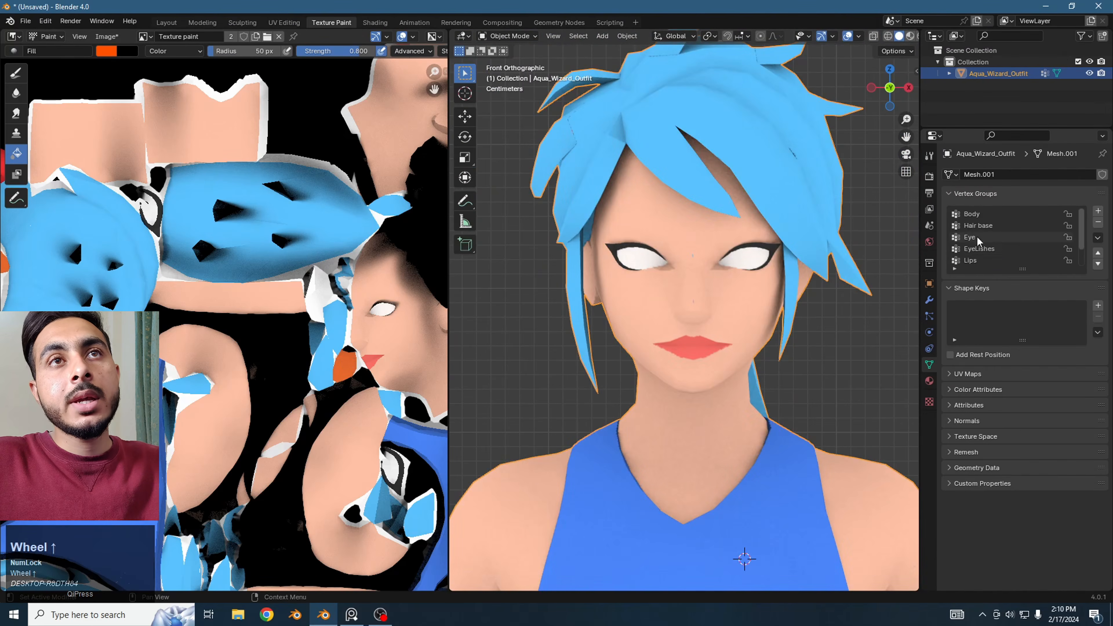
click(1001, 215)
key(Tab)
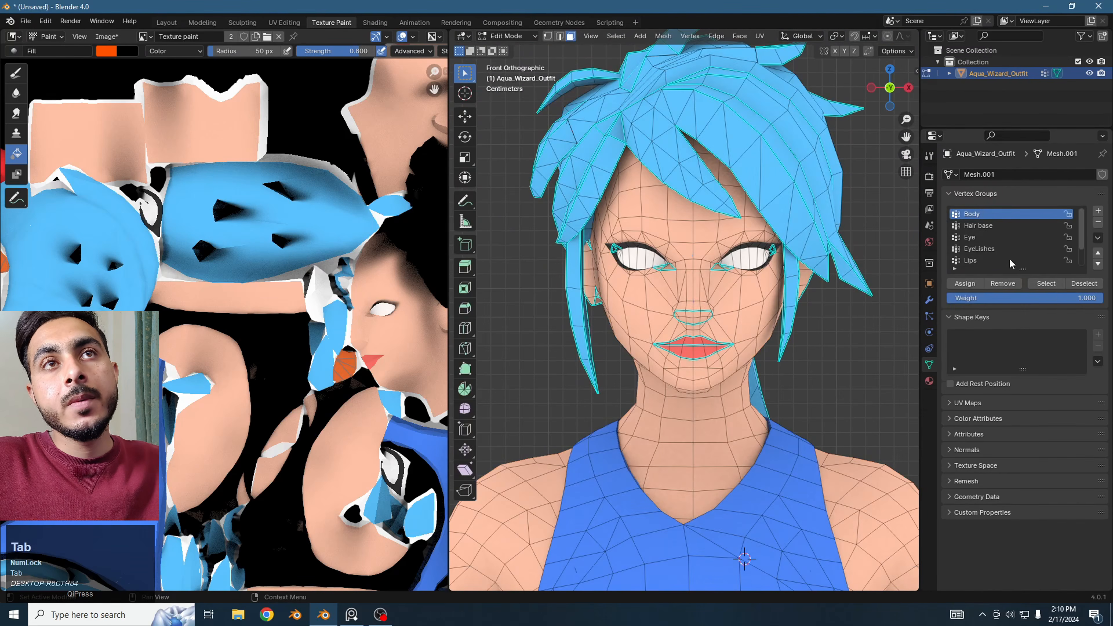
click(1047, 285)
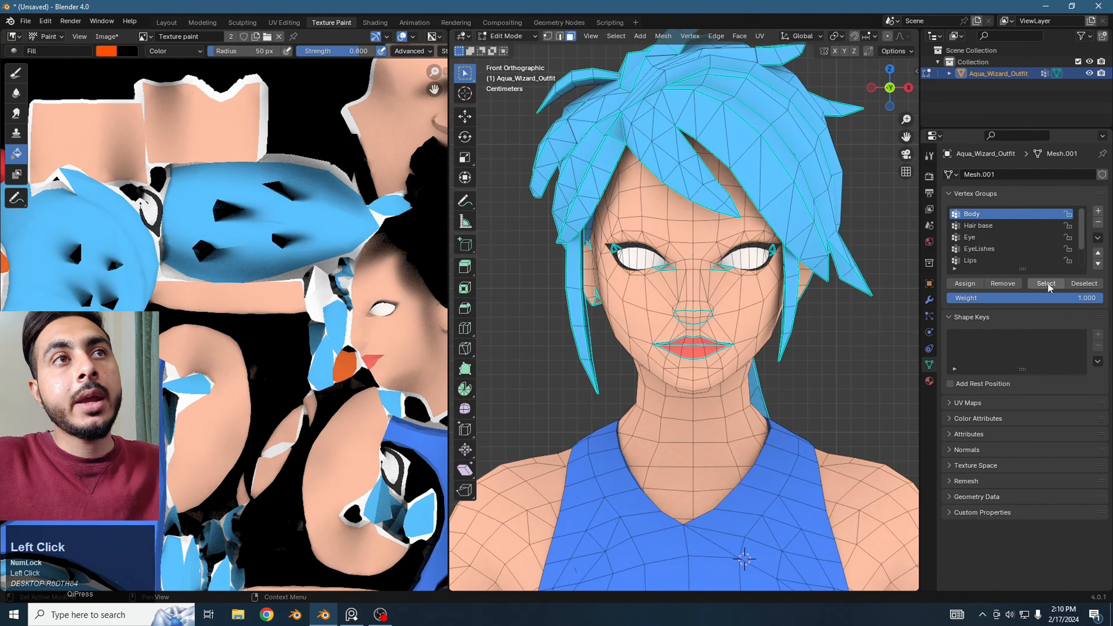
key(Tab)
- Grow the body face selection with Select More in Edit Mode and return to Texture Paint mode
scroll(745, 279, up, 4)
shift+middle_drag(745, 279, 772, 277)
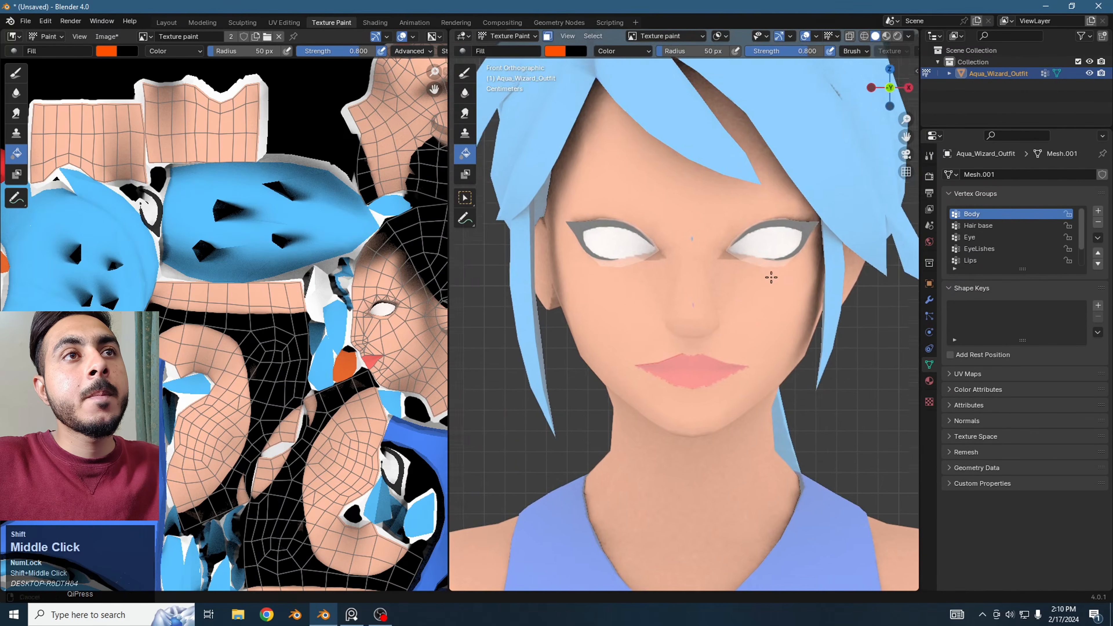
key(Tab)
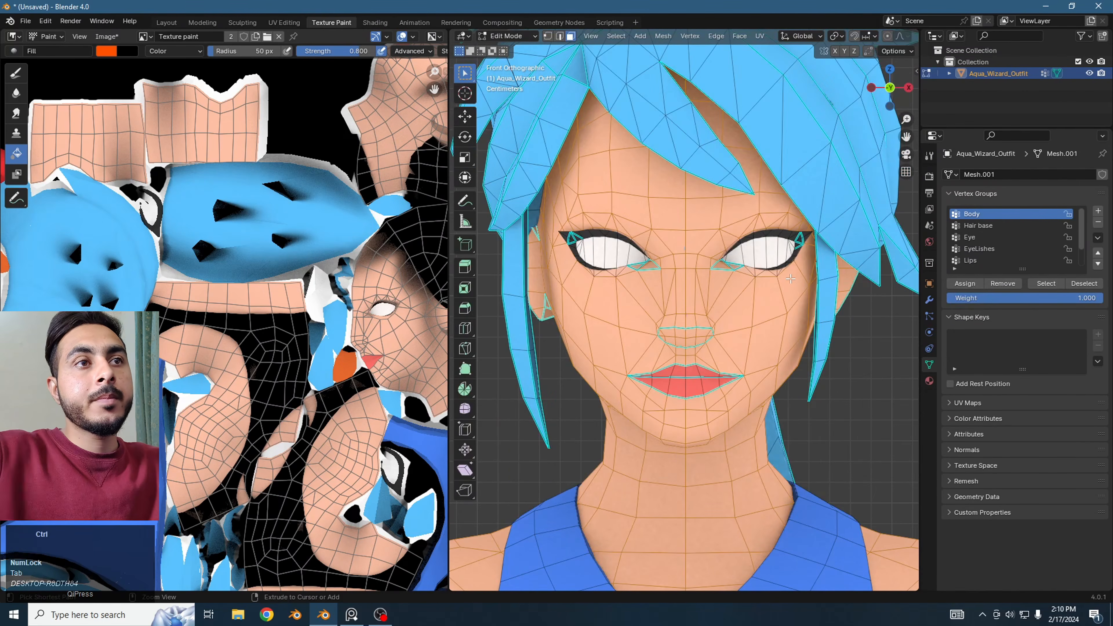
ctrl+scroll(791, 279, up, 1)
scroll(811, 347, up, 3)
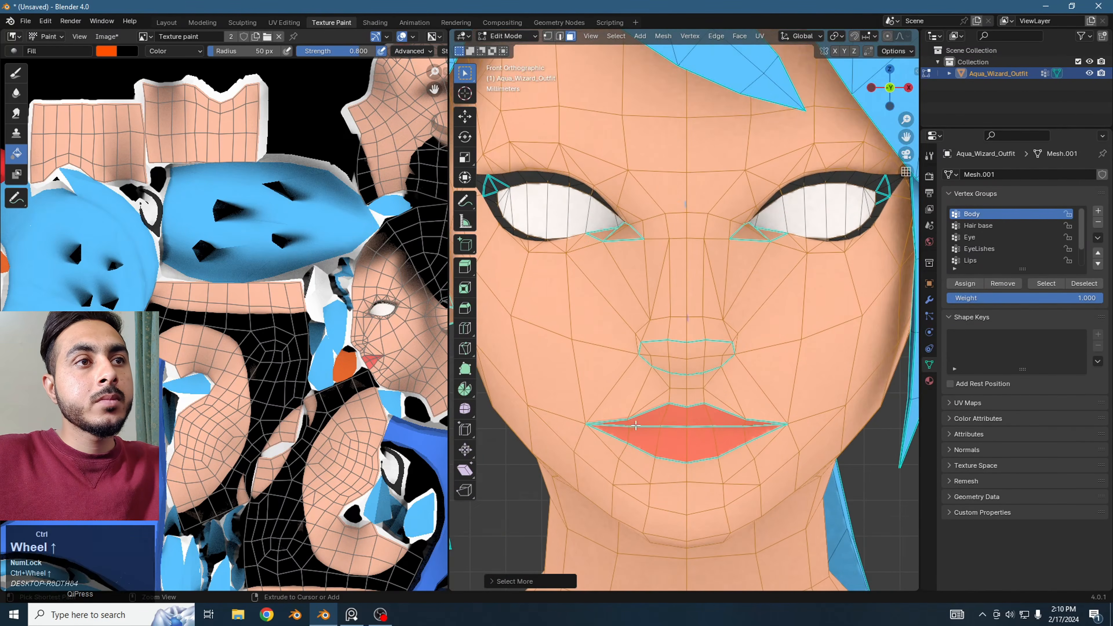
key(Tab)
scroll(699, 306, down, 5)
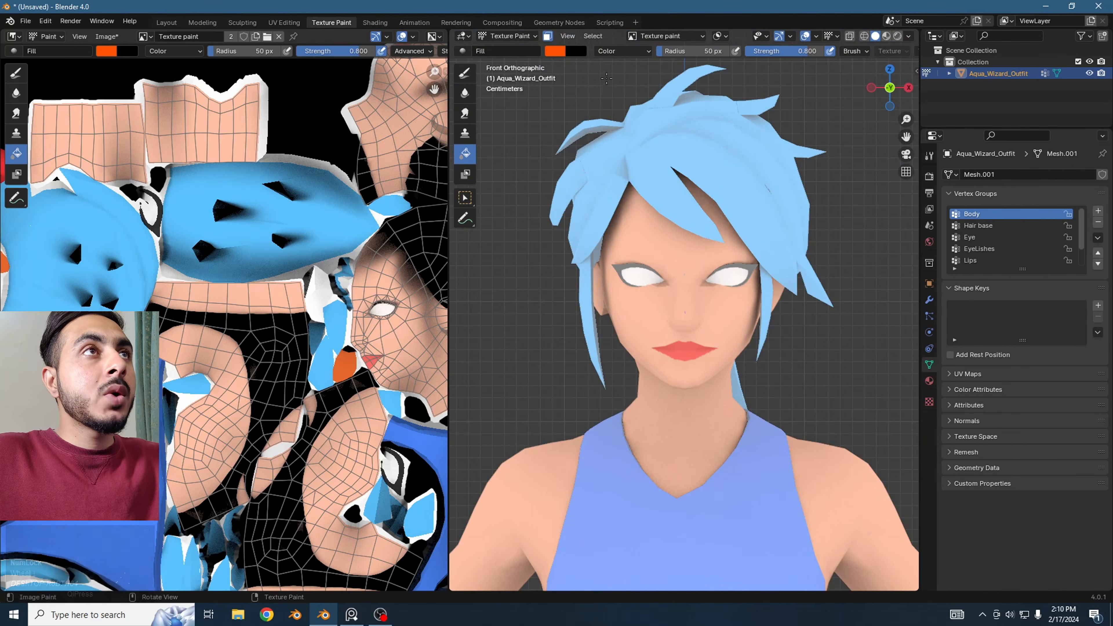
- Set the Fill brush to Overlay blending with a light peach colour
click(562, 49)
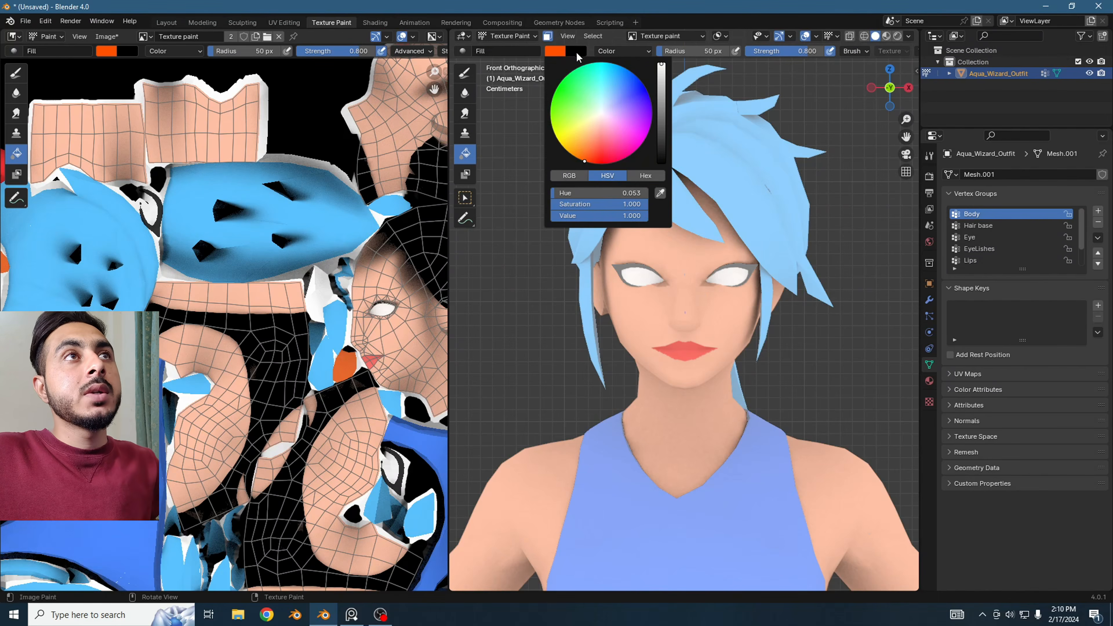
click(619, 49)
click(626, 210)
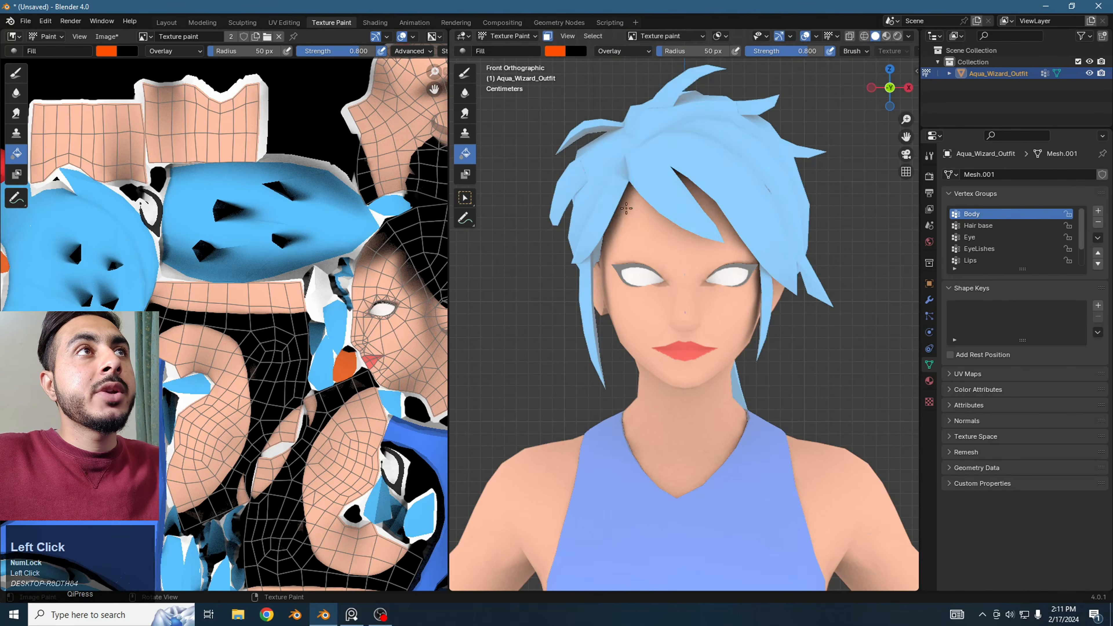
click(557, 50)
drag(588, 134, 595, 128)
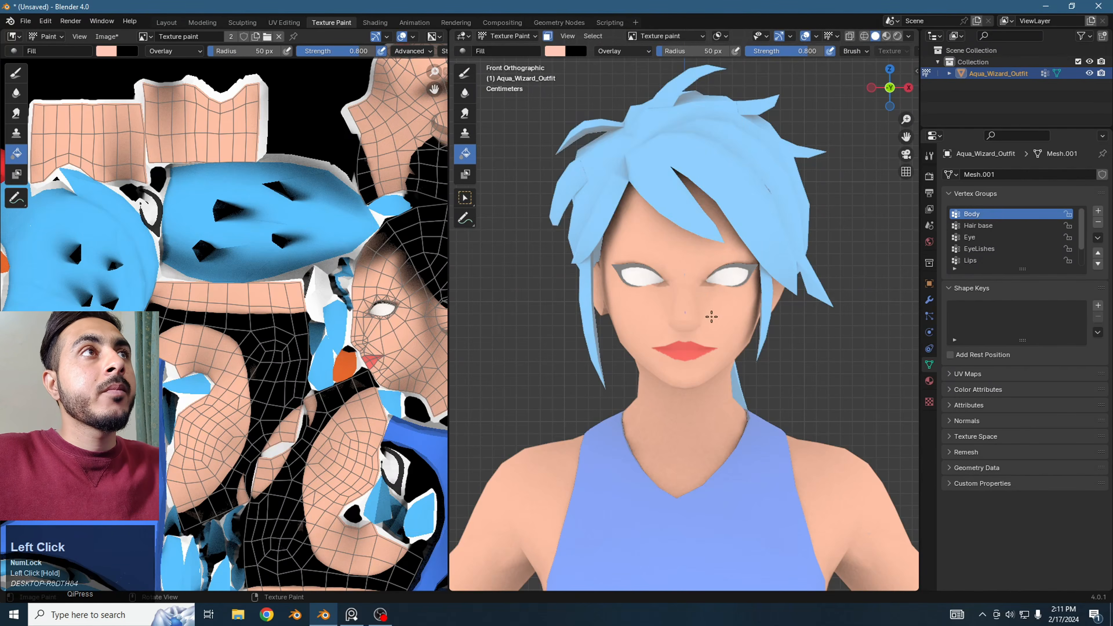
- Switch to the Draw brush with Overlay blending and a peach colour of hue 0.048, saturation 0.417 and value 1.000
click(464, 72)
scroll(773, 357, up, 3)
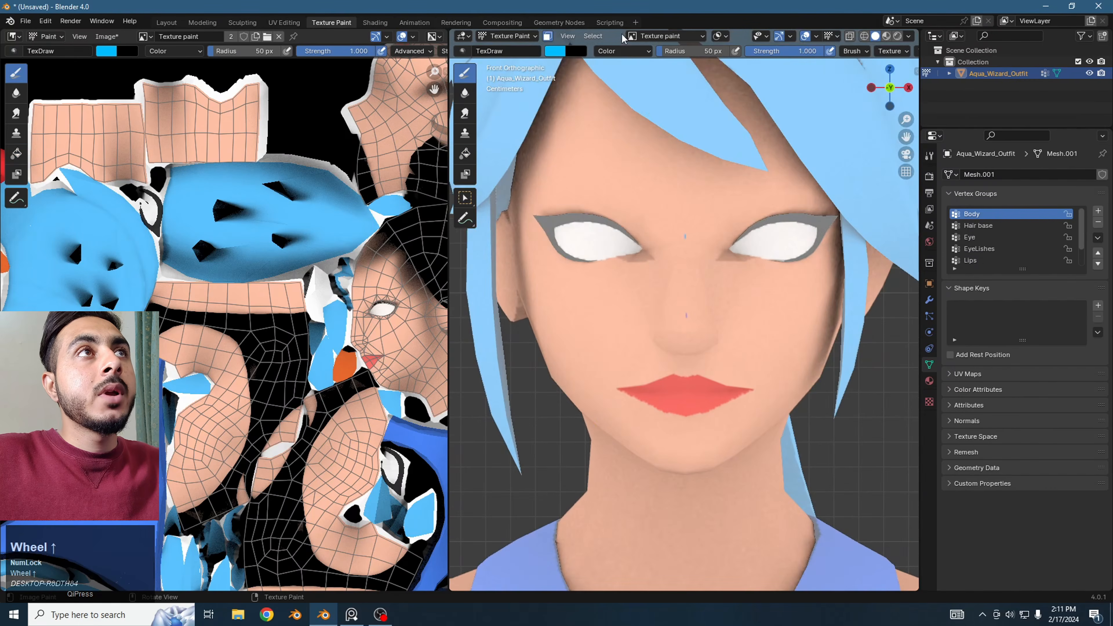
click(587, 40)
click(636, 51)
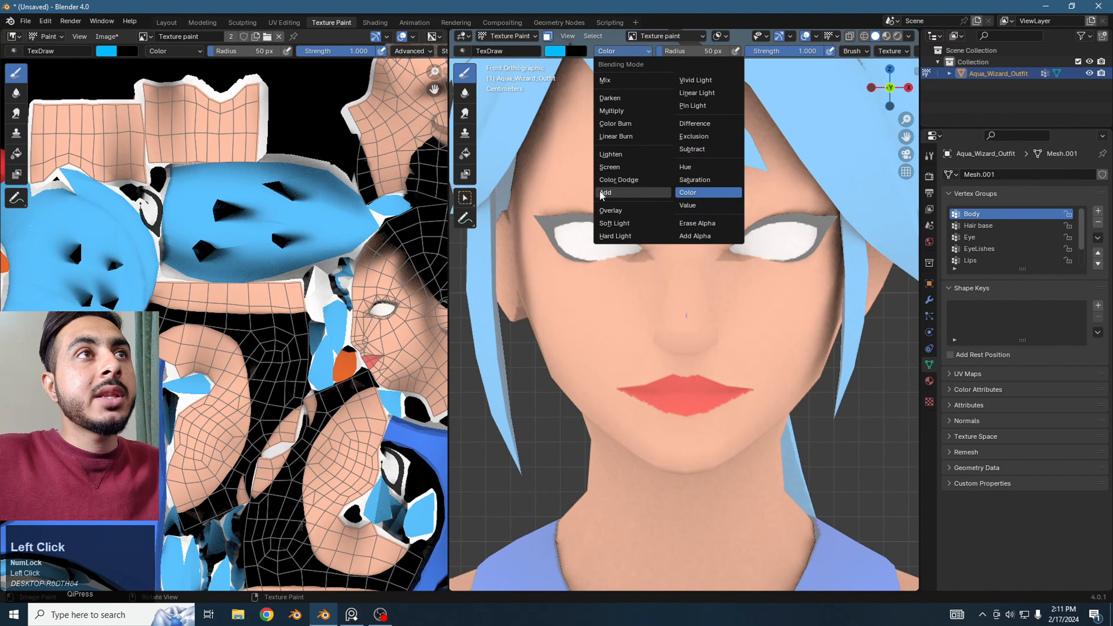
click(628, 211)
click(559, 52)
drag(602, 137, 595, 133)
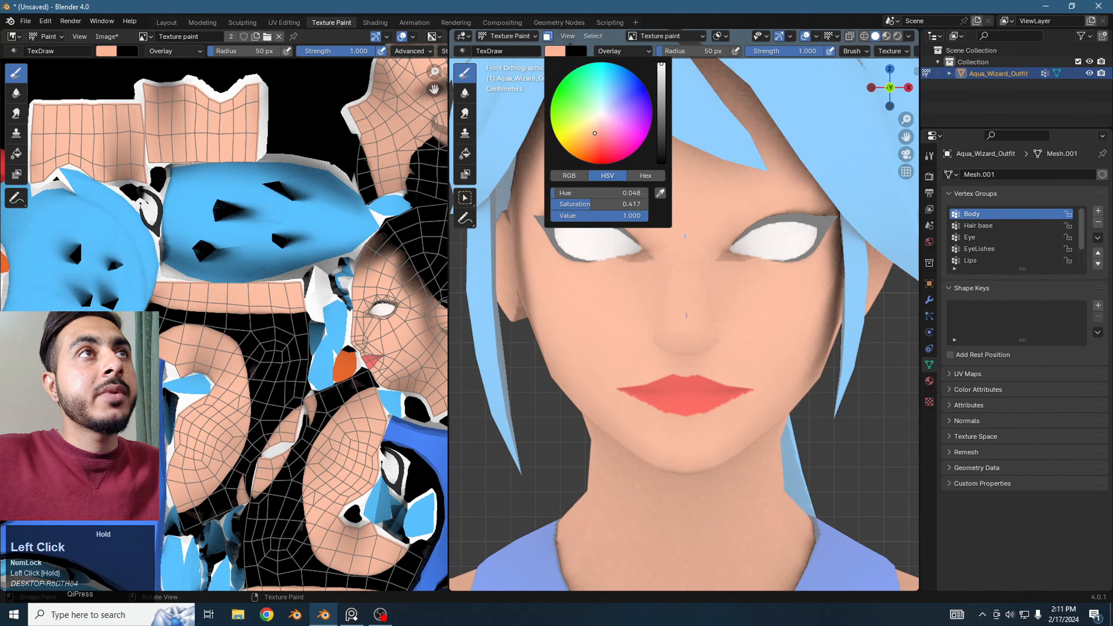
- Try full-strength overlay strokes on the character's cheek and undo them
scroll(732, 298, down, 3)
drag(743, 328, 723, 303)
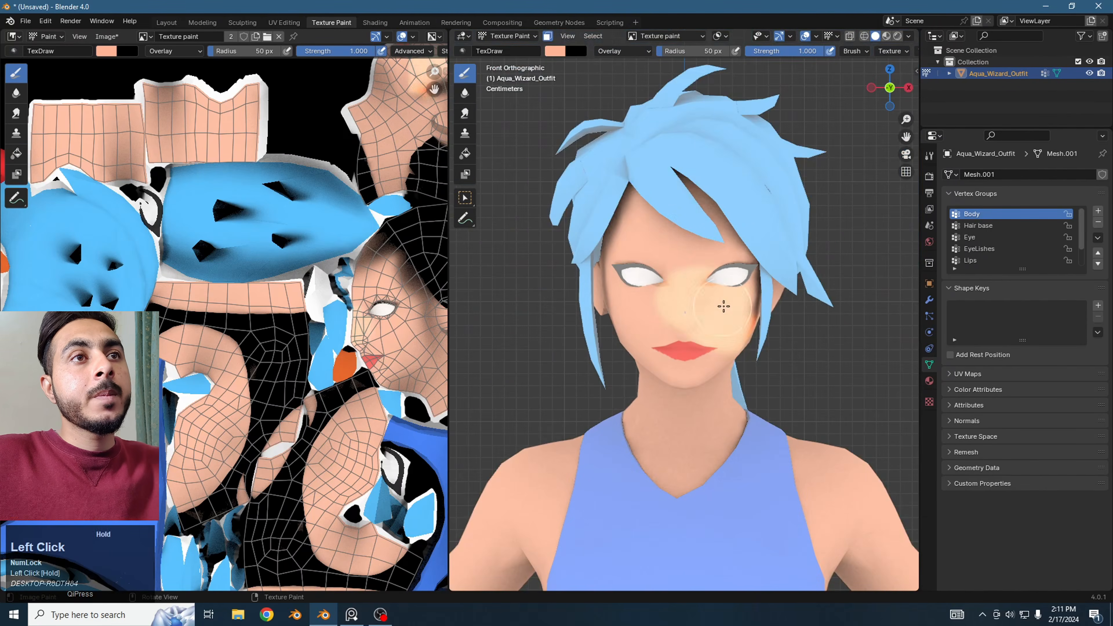
key(ctrl+z)
click(718, 323)
key(ctrl+z)
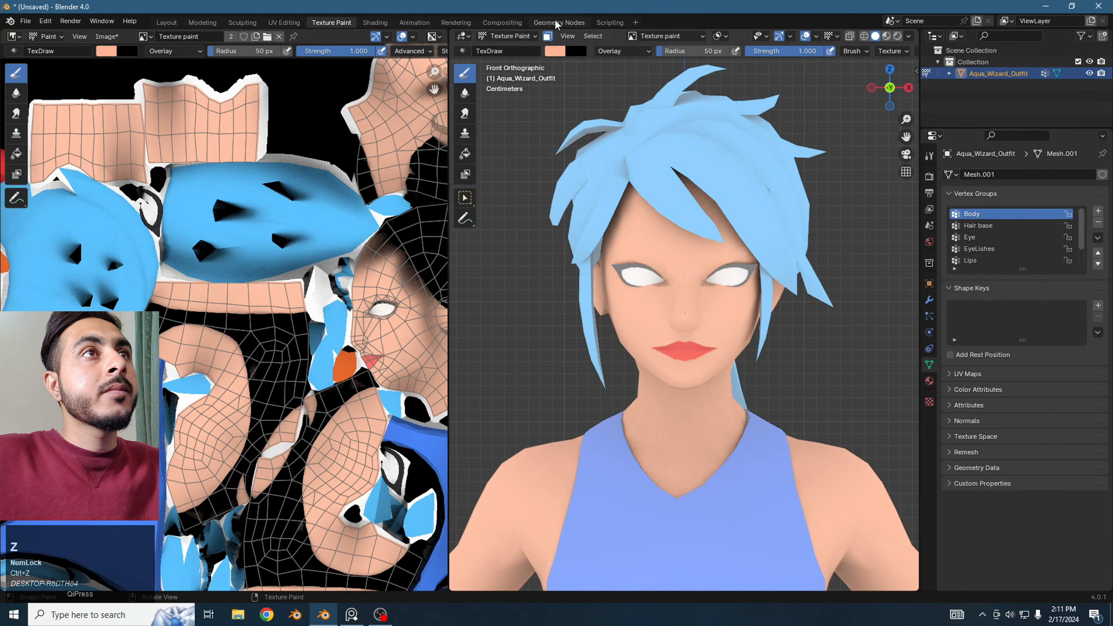
- Set the brush colour to pink (hue 0.009, saturation 0.387, value 1.000) and its strength to 0.5
click(555, 50)
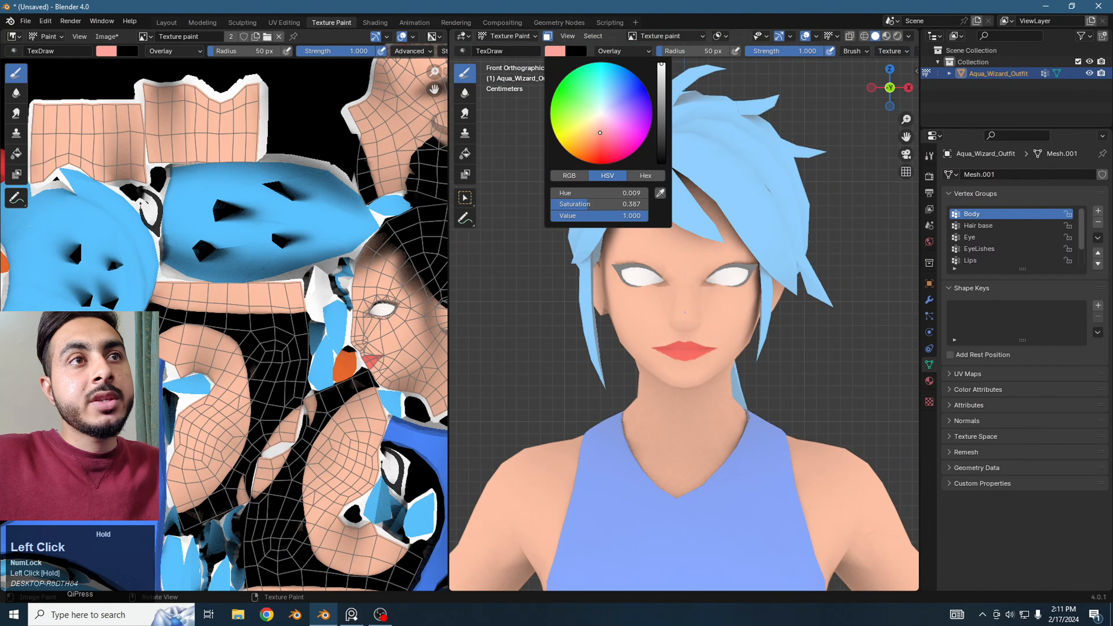
click(732, 305)
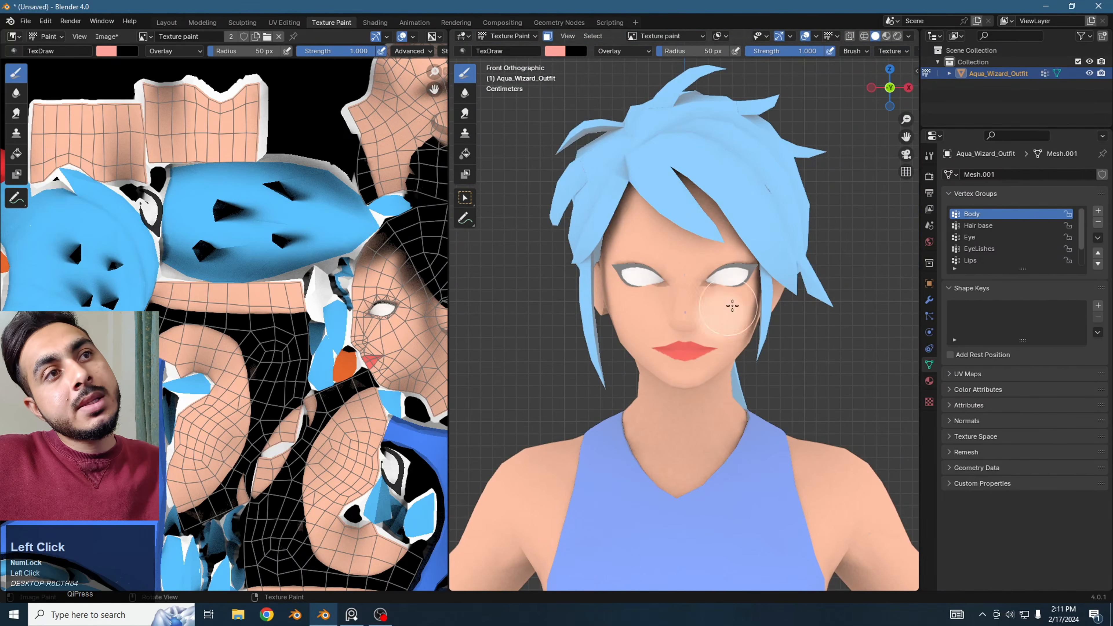
scroll(715, 326, up, 2)
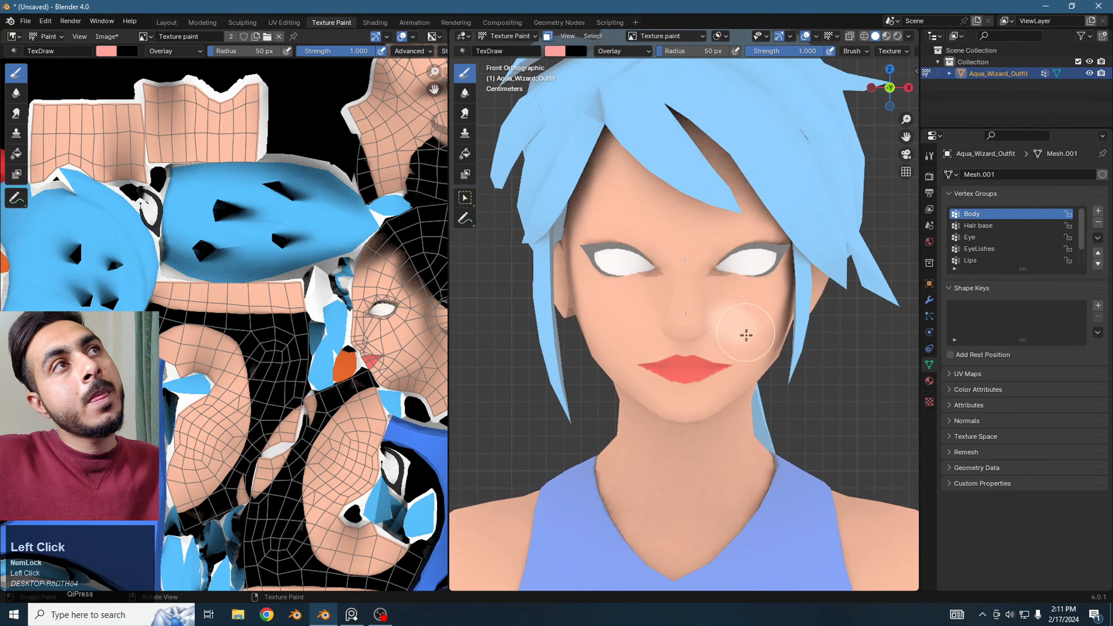
click(797, 51)
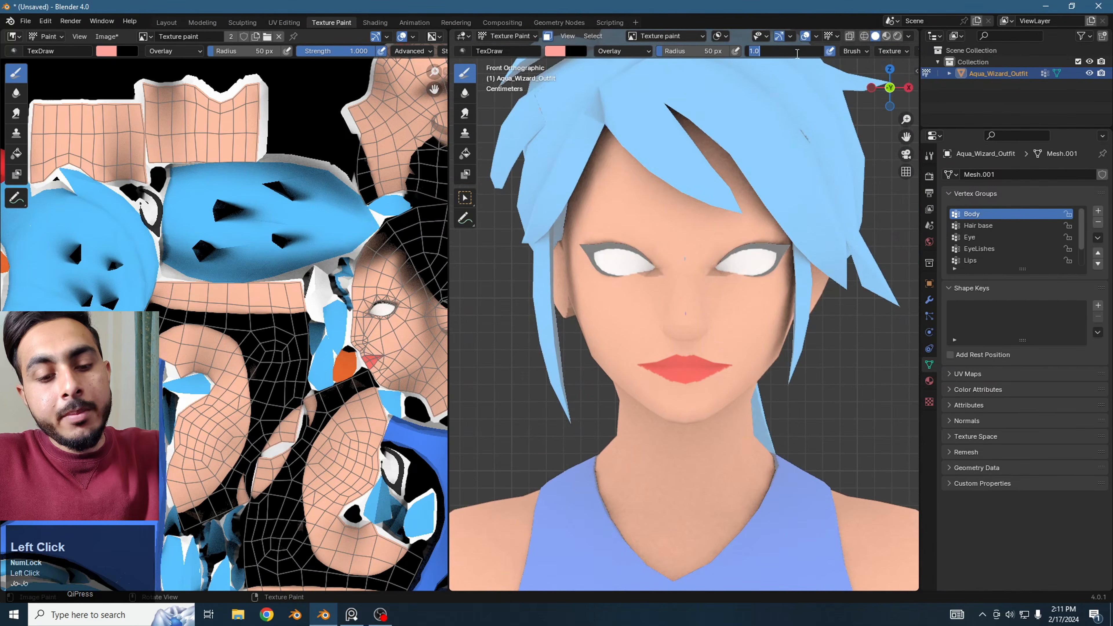
text(0.5)
key(Return)
- Try half-strength pink overlay strokes across the cheeks and undo the last stroke
drag(728, 334, 714, 325)
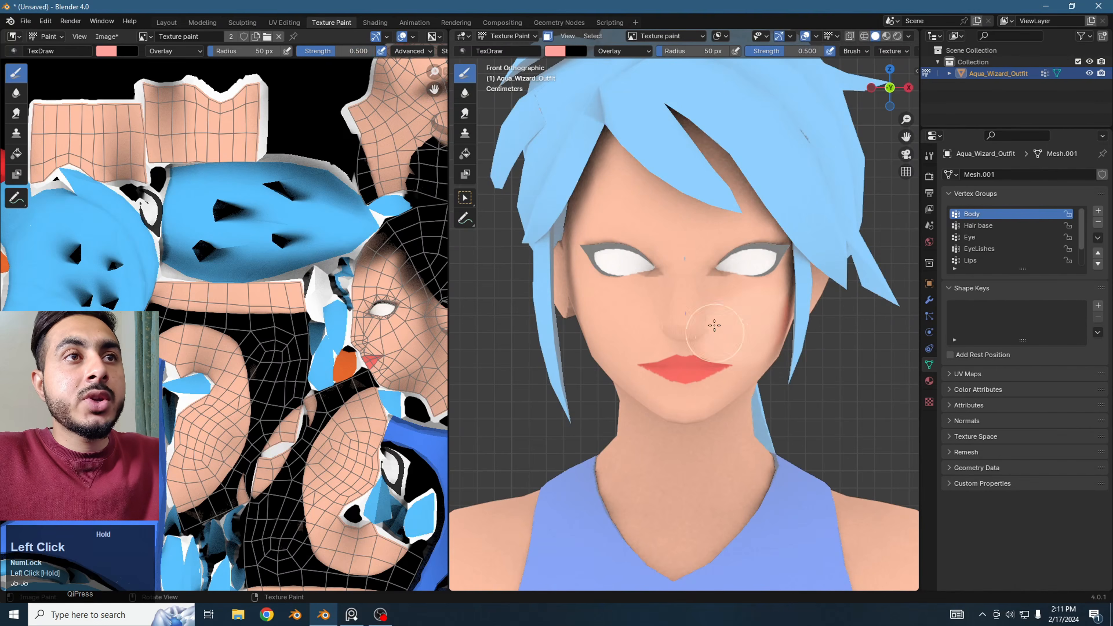
middle_drag(737, 325, 755, 308)
scroll(745, 302, up, 2)
scroll(728, 293, down, 2)
drag(719, 292, 641, 305)
key(ctrl+z)
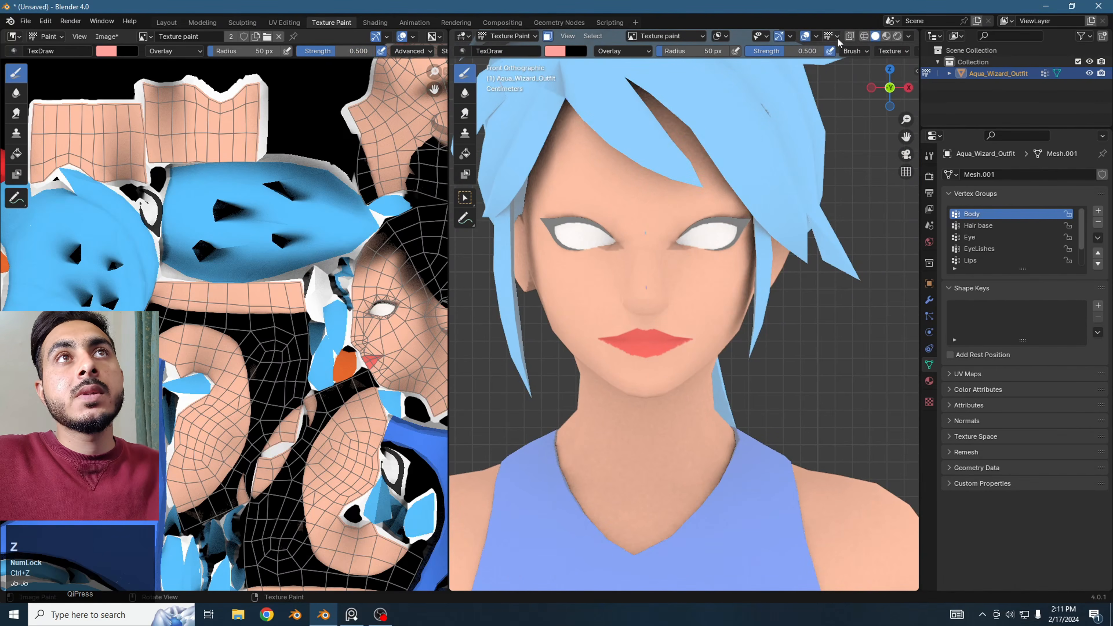
- Enable mirror symmetry on the X axis for texture painting
scroll(879, 63, down, 4)
scroll(767, 184, up, 3)
shift+middle_drag(748, 197, 767, 208)
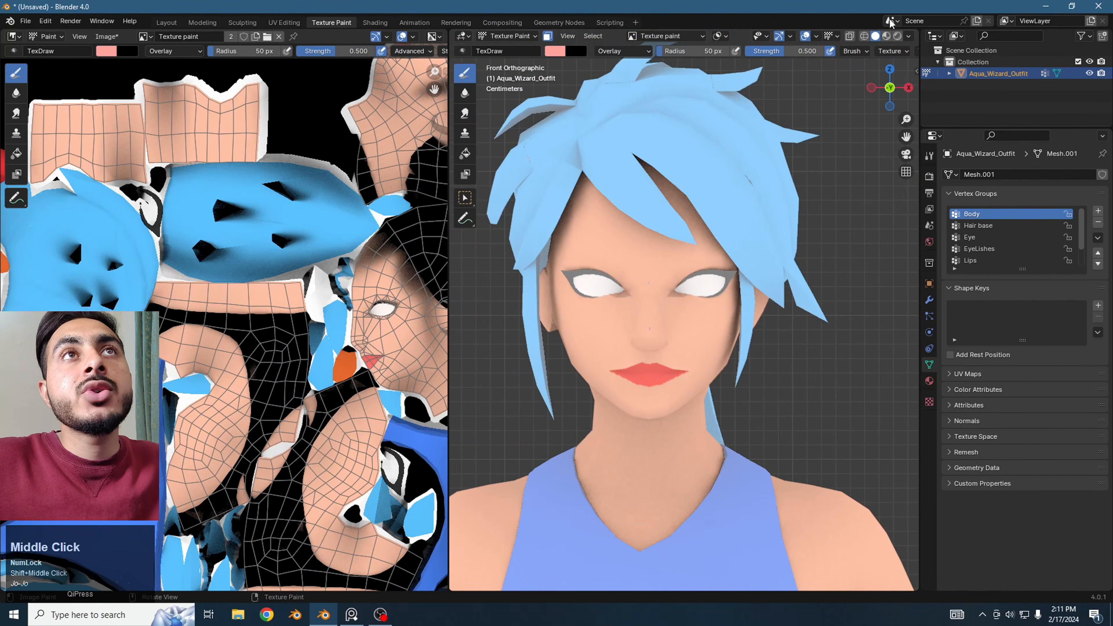
scroll(877, 50, down, 3)
scroll(873, 70, down, 3)
scroll(871, 54, down, 3)
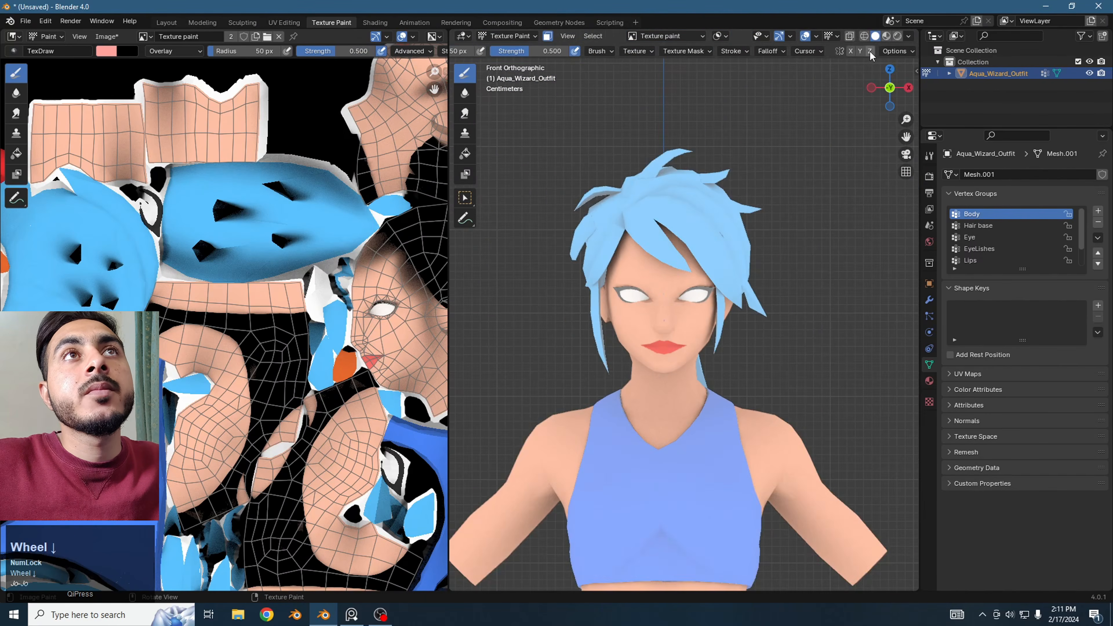
click(851, 50)
- Paint mirrored overlay highlights on the nose bridge, cheeks and chin, resizing the brush between 83 and 31 px
scroll(673, 331, up, 4)
shift+middle_drag(673, 330, 788, 285)
scroll(745, 302, up, 4)
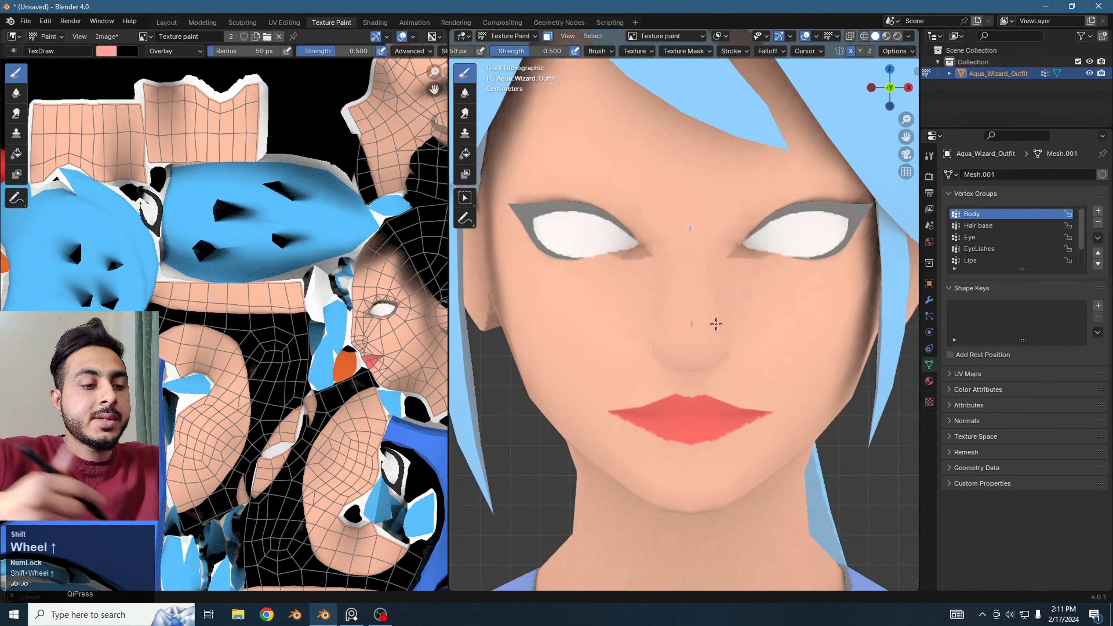
key(bracketleft)
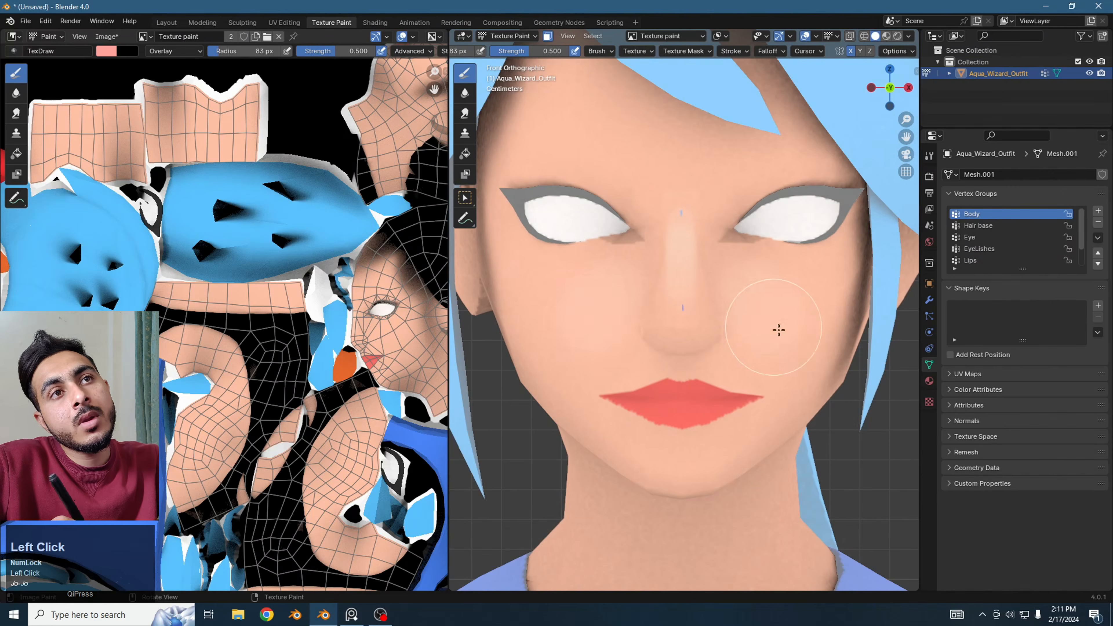
key(bracketright)
key(bracketright)
key(bracketright)
key(bracketright)
key(bracketleft)
key(bracketleft)
click(716, 462)
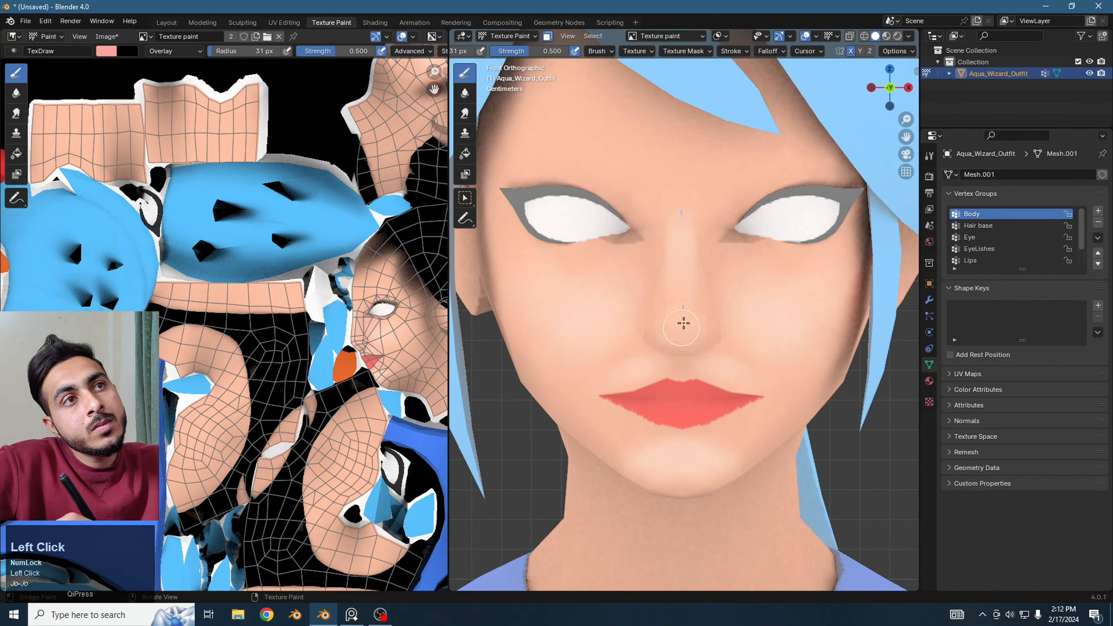
- Enlarge the brush radius to 61 px and paint overlay highlights on the forehead
scroll(800, 299, down, 2)
key(bracketright)
key(bracketright)
key(bracketright)
key(bracketright)
key(bracketright)
key(bracketright)
key(bracketright)
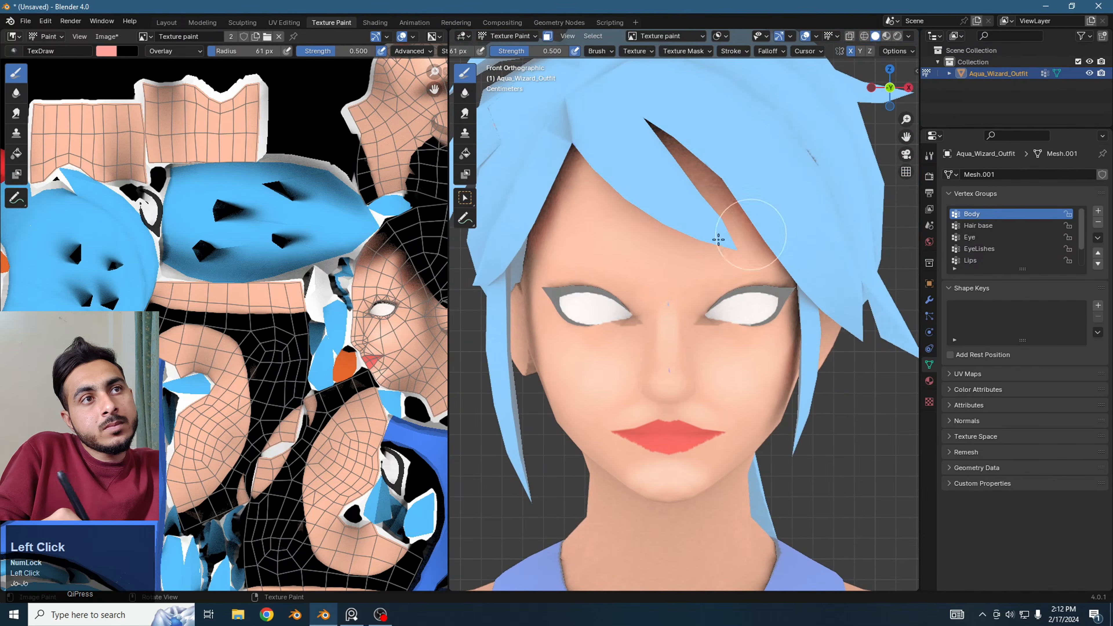
- Paint overlay highlights on the skin above the neckline and the side of the neck, adding finer strokes with a smaller brush
shift+scroll(885, 289, down, 5)
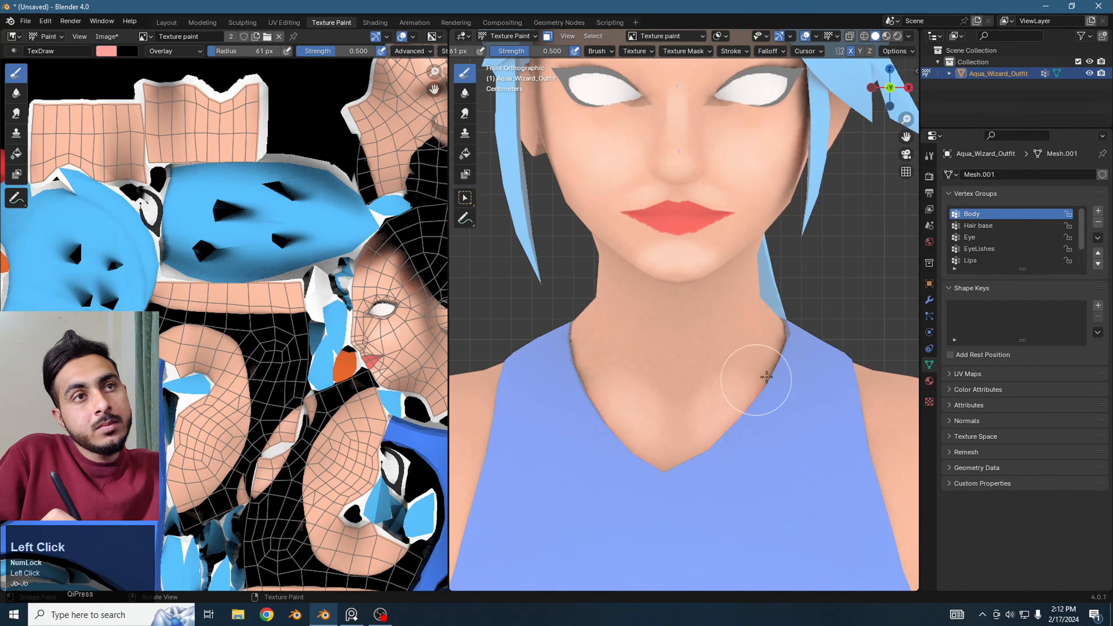
middle_drag(770, 328, 645, 299)
click(666, 278)
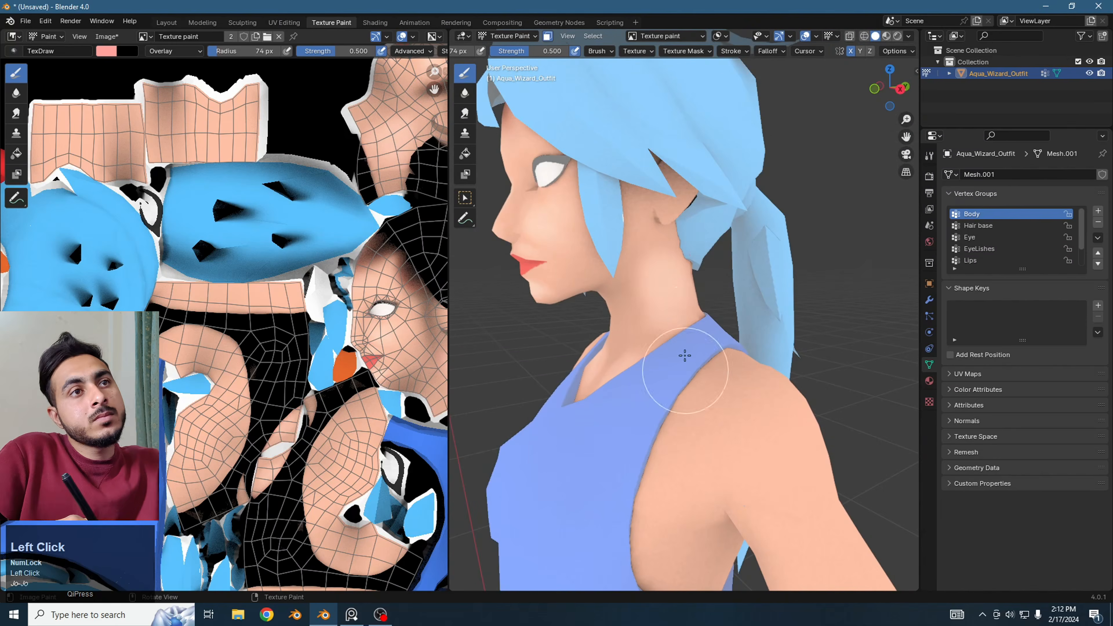
mouse_move(684, 368)
shift+middle_down()
mouse_move(668, 392)
mouse_move(529, 425)
shift+middle_up()
key(bracketleft)
key(bracketleft)
key(bracketleft)
key(bracketleft)
key(bracketleft)
key(bracketleft)
key(bracketleft)
key(bracketleft)
key(bracketleft)
key(bracketleft)
key(bracketleft)
key(bracketleft)
mouse_move(642, 311)
mouse_down()
mouse_move(656, 318)
mouse_move(646, 296)
mouse_up()
- Enlarge the brush radius to 65 px and paint mirrored overlay highlights on the shoulders and upper arms
key(KP_1)
scroll(745, 324, up, 3)
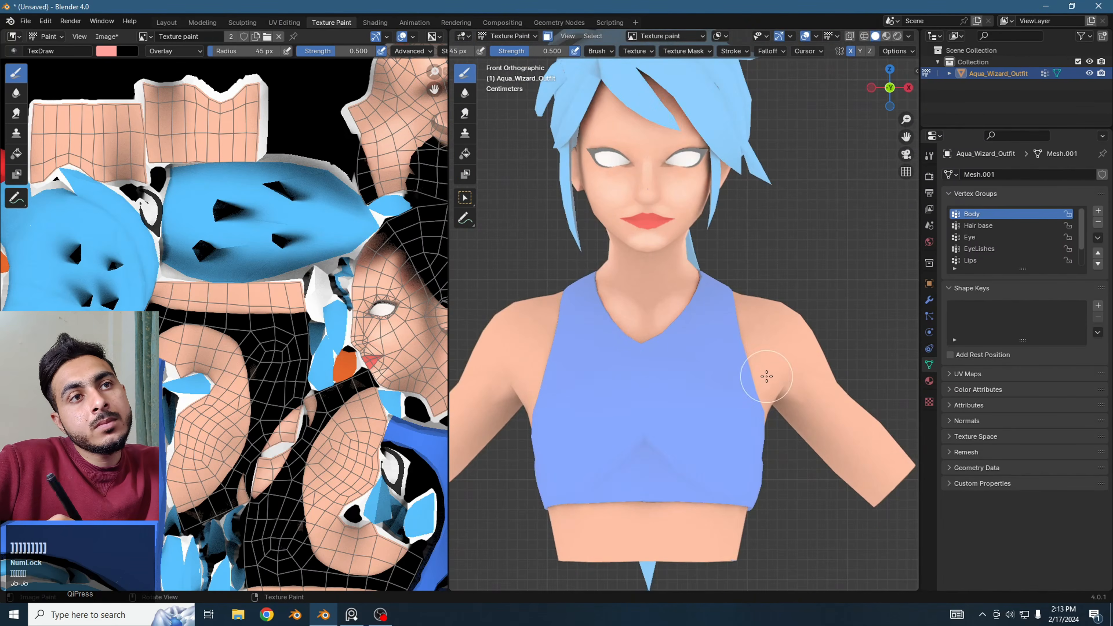
key(bracketright)
key(bracketright)
key(bracketright)
key(bracketright)
click(753, 348)
middle_drag(752, 348, 746, 348)
click(745, 349)
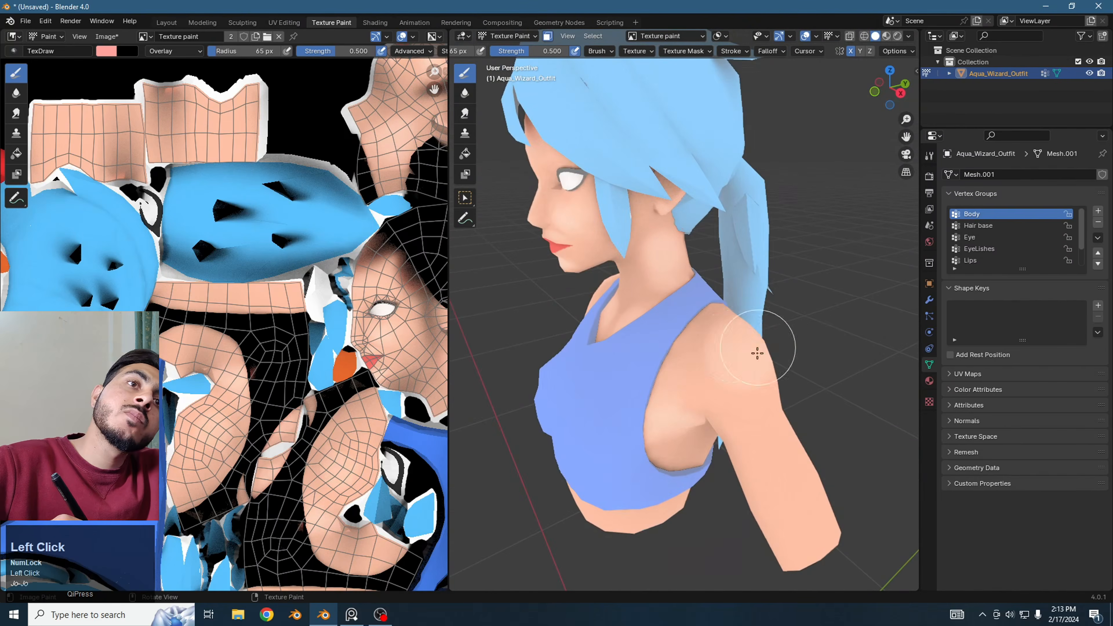
- Reduce the brush radius to 48 px and widen the 3D viewport, showing the character from the front
key(KP_1)
scroll(741, 334, down, 3)
scroll(745, 373, up, 3)
key(bracketleft)
key(bracketleft)
key(bracketleft)
drag(448, 367, 243, 368)
middle_drag(657, 351, 686, 356)
key(KP_1)
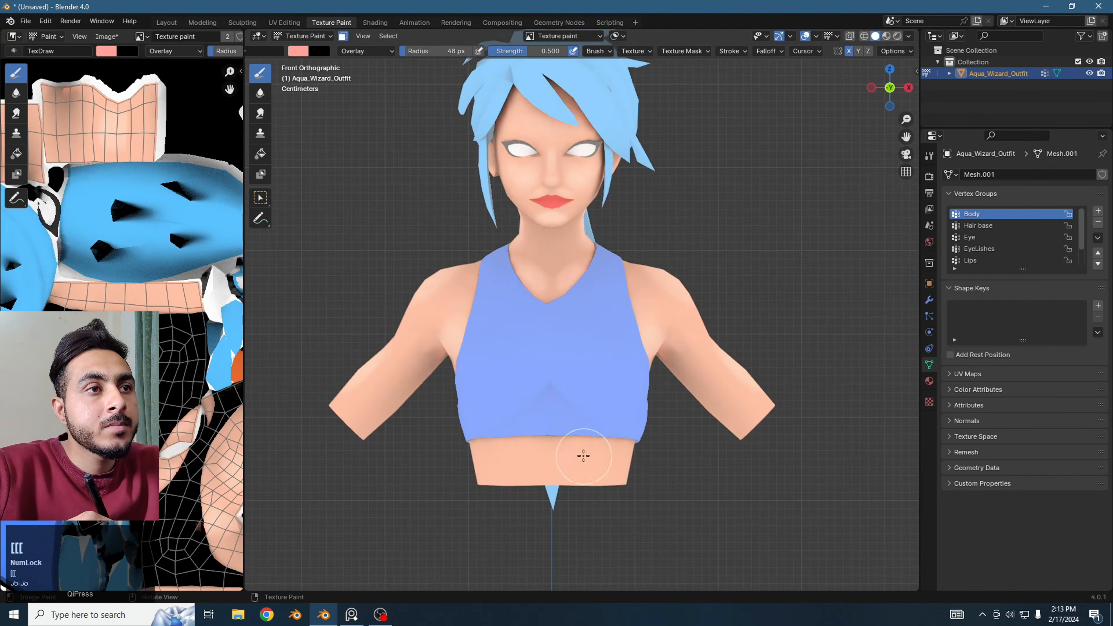
- Paint overlay highlights on the exposed skin of the back and the bare waist with a brush of about 48 px
middle_drag(599, 539, 489, 354)
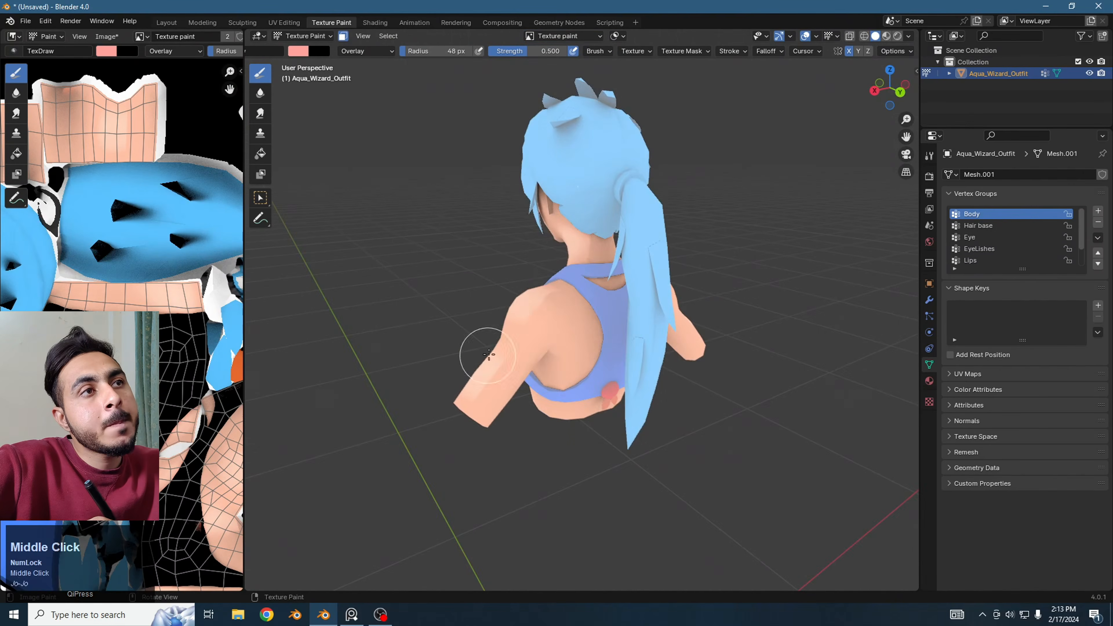
key(bracketright)
key(bracketright)
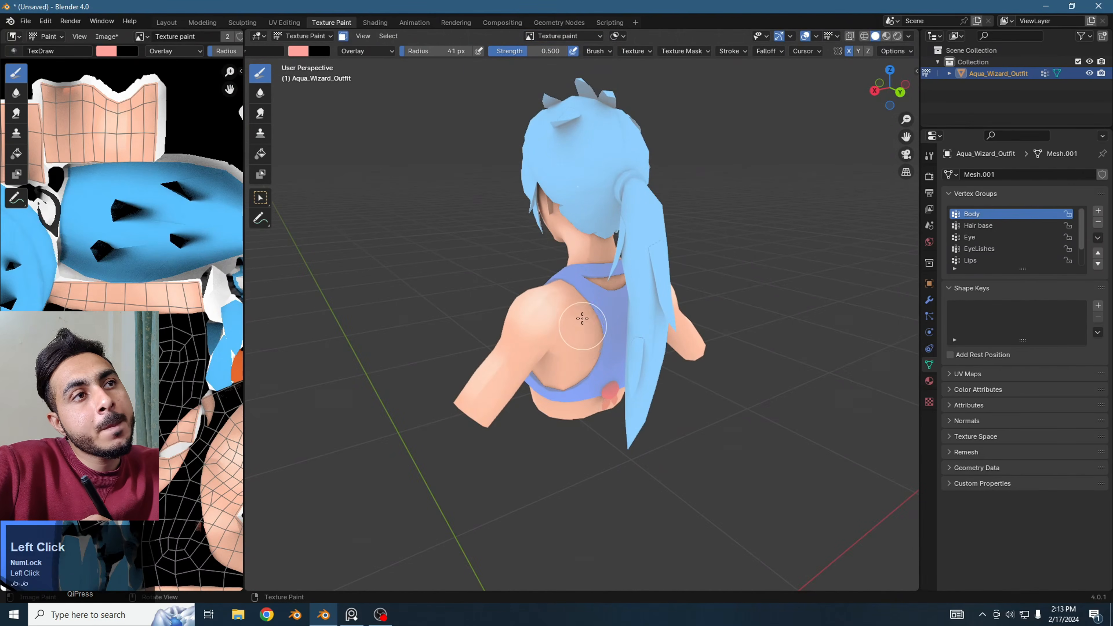
key(bracketright)
key(bracketright)
drag(556, 409, 590, 409)
alt+middle_drag(619, 360, 702, 351)
shift+middle_drag(702, 350, 711, 323)
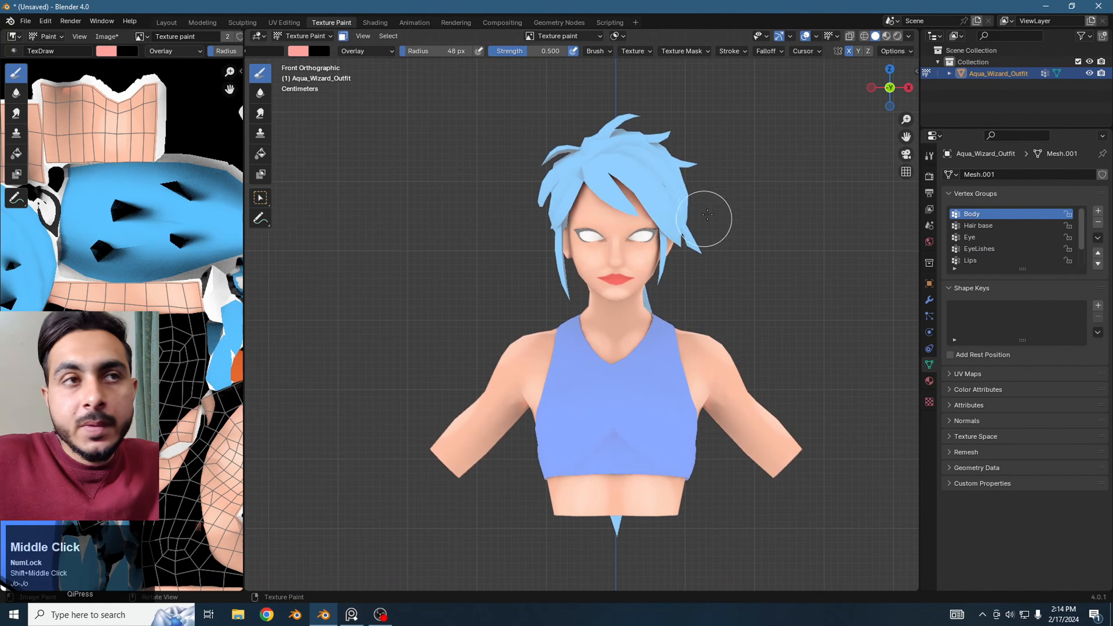
scroll(738, 299, up, 1)
shift+middle_drag(647, 242, 640, 182)
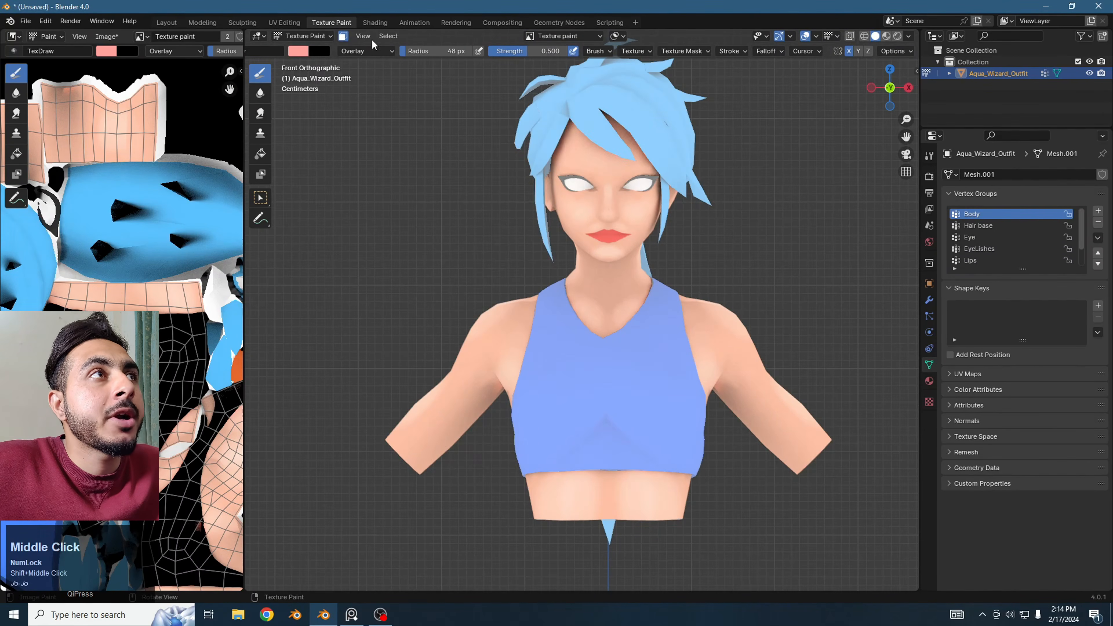
- Change the brush blending mode to Multiply and darken its colour to a muted reddish brown
click(368, 51)
click(370, 111)
click(299, 52)
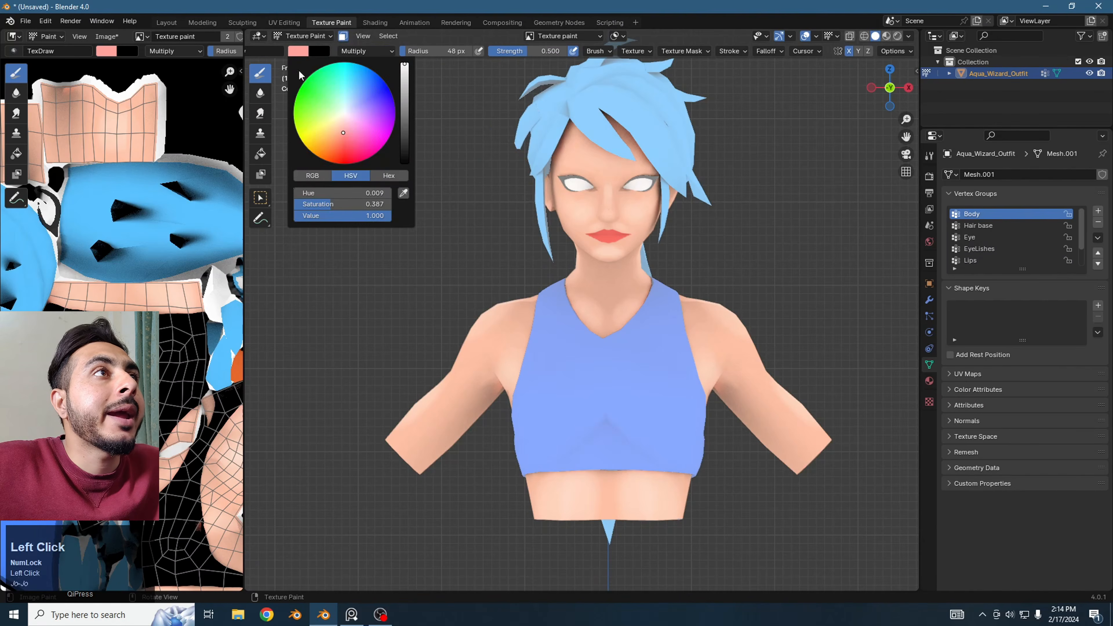
drag(403, 131, 408, 105)
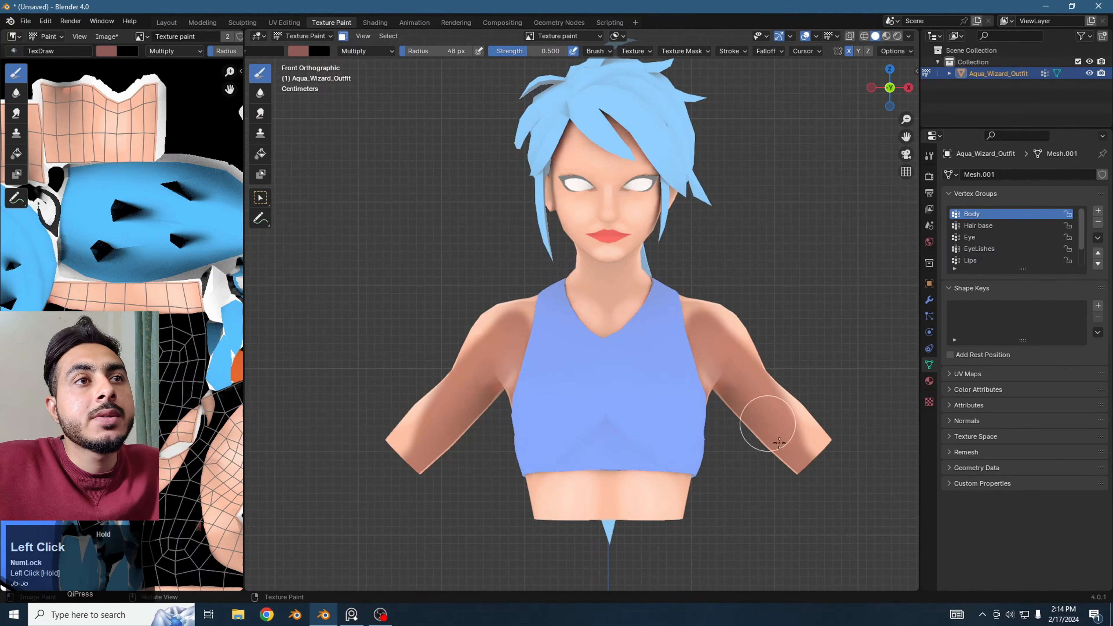
- Set the brush strength to 0.1 and paint soft multiply shadows at the armpit and upper arm underside
scroll(753, 415, down, 1)
middle_drag(753, 415, 670, 305)
scroll(670, 305, up, 1)
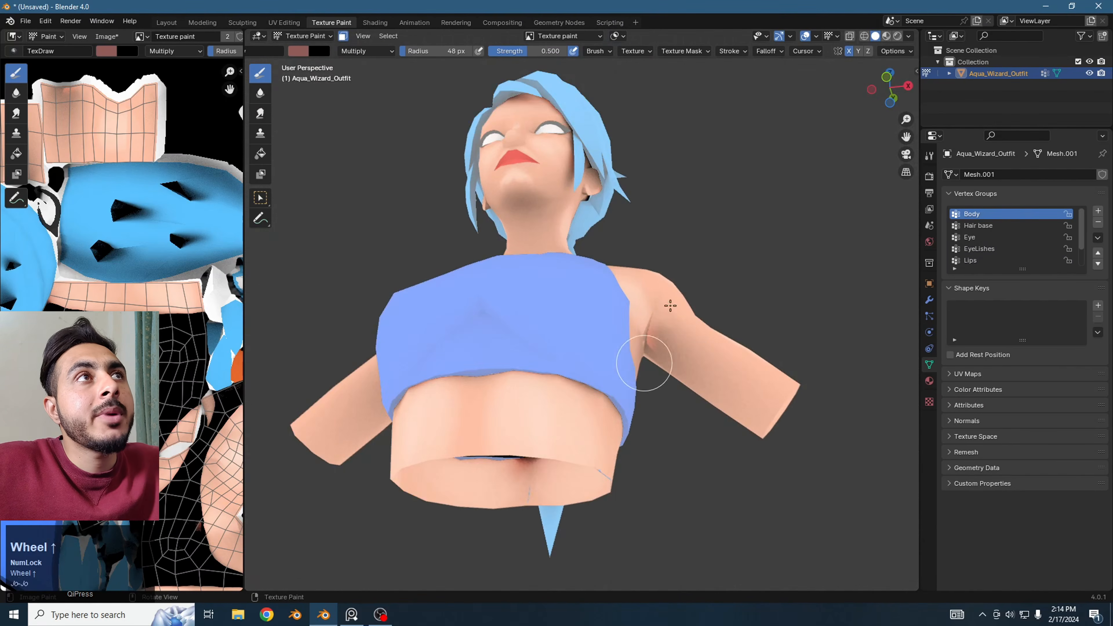
click(542, 51)
text(0.1)
key(Return)
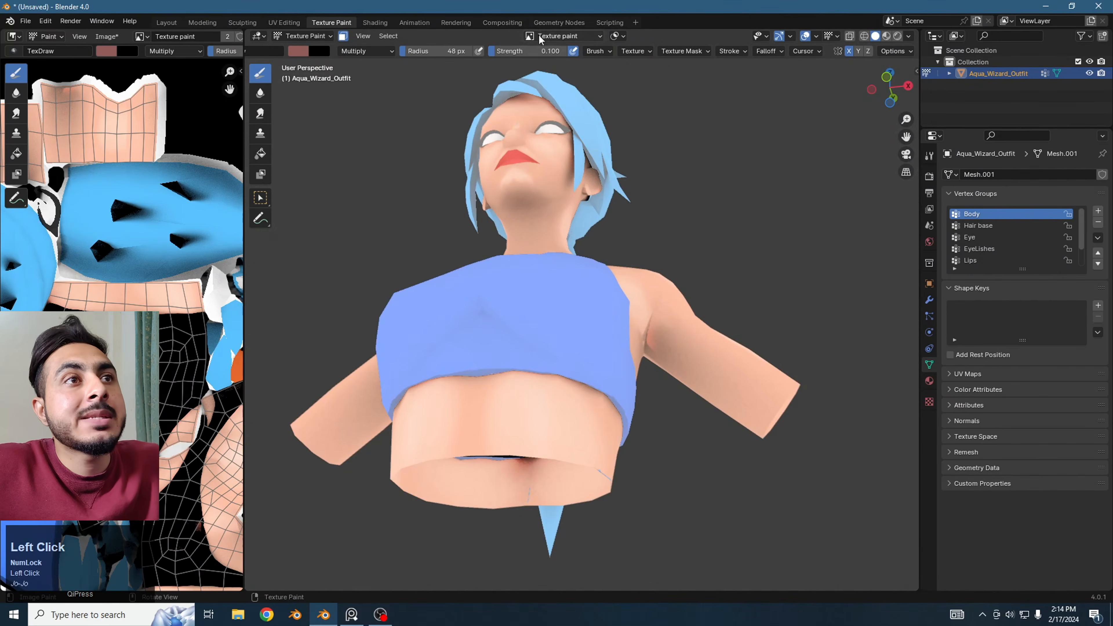
middle_drag(700, 302, 665, 355)
drag(665, 355, 698, 370)
scroll(740, 428, down, 4)
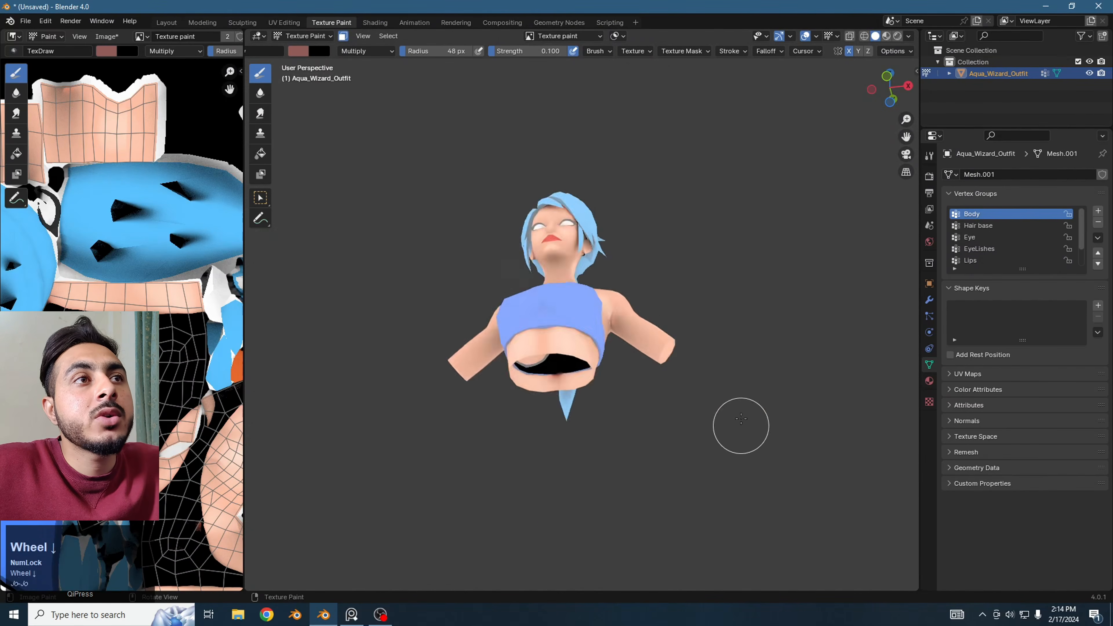
- Extend the multiply shadows from the armpit along the entire underside of the arms
middle_drag(740, 427, 683, 343)
scroll(656, 294, up, 1)
scroll(615, 347, up, 3)
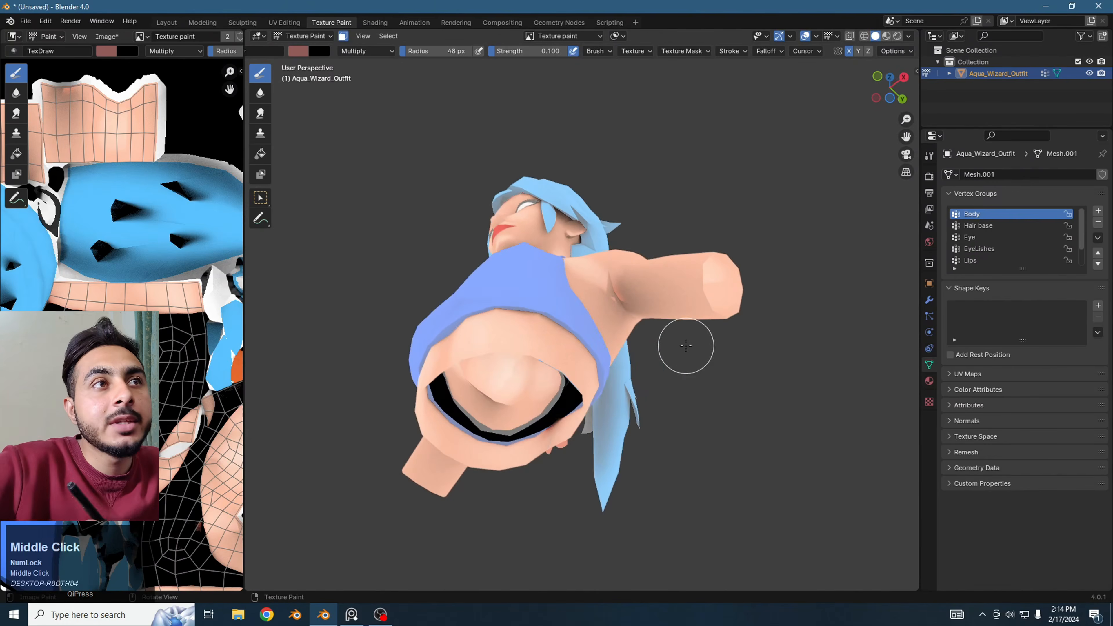
mouse_move(560, 288)
mouse_down()
mouse_move(678, 285)
mouse_move(643, 300)
mouse_up()
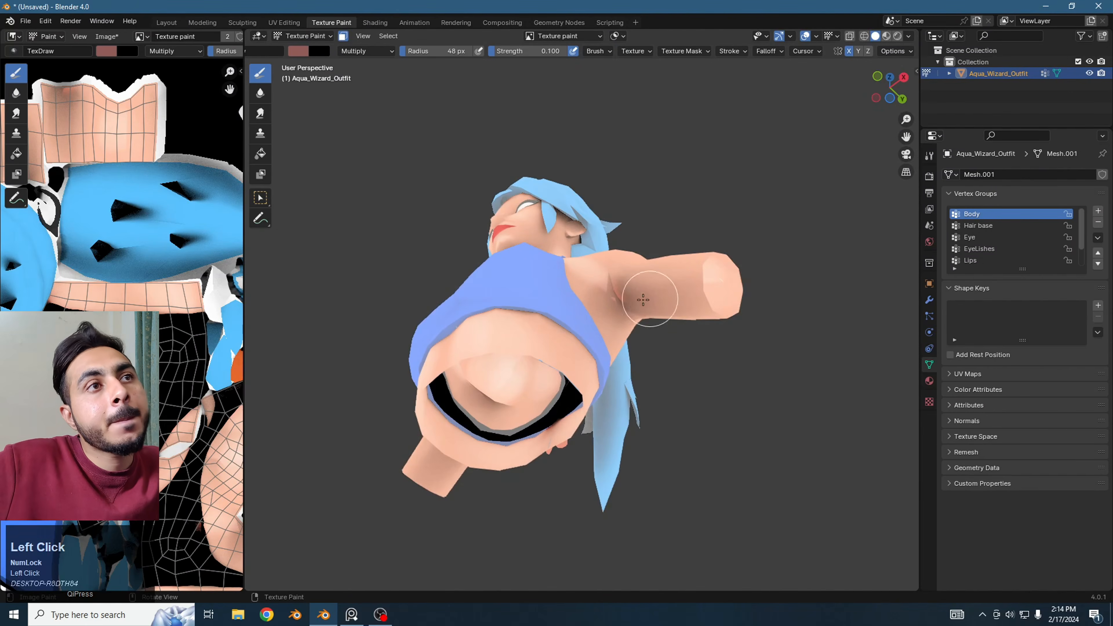
middle_drag(713, 171, 615, 242)
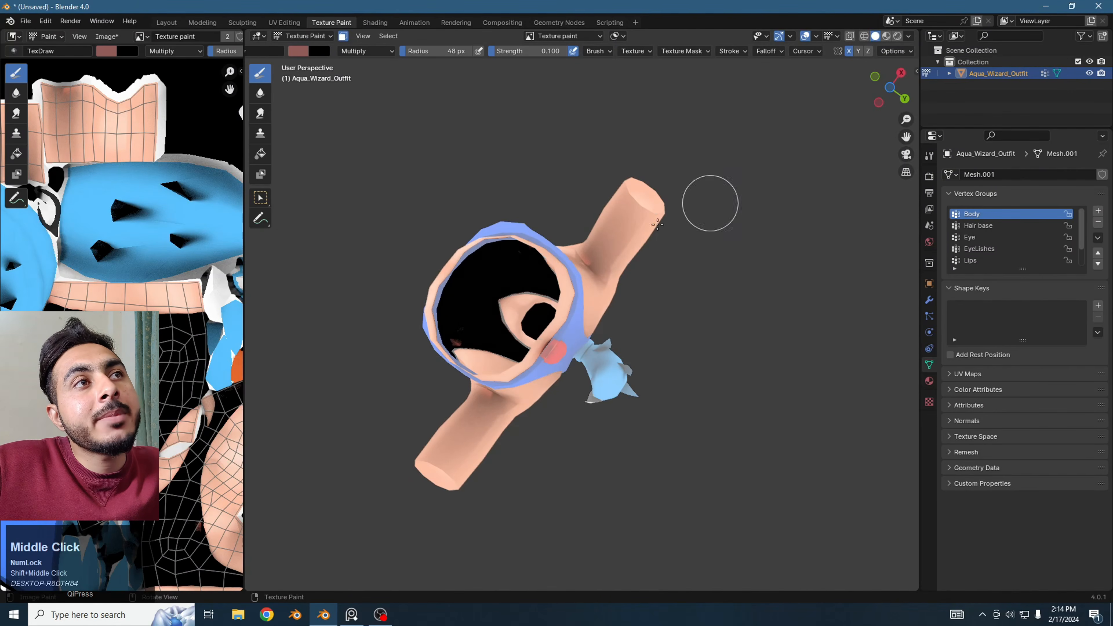
scroll(711, 199, up, 5)
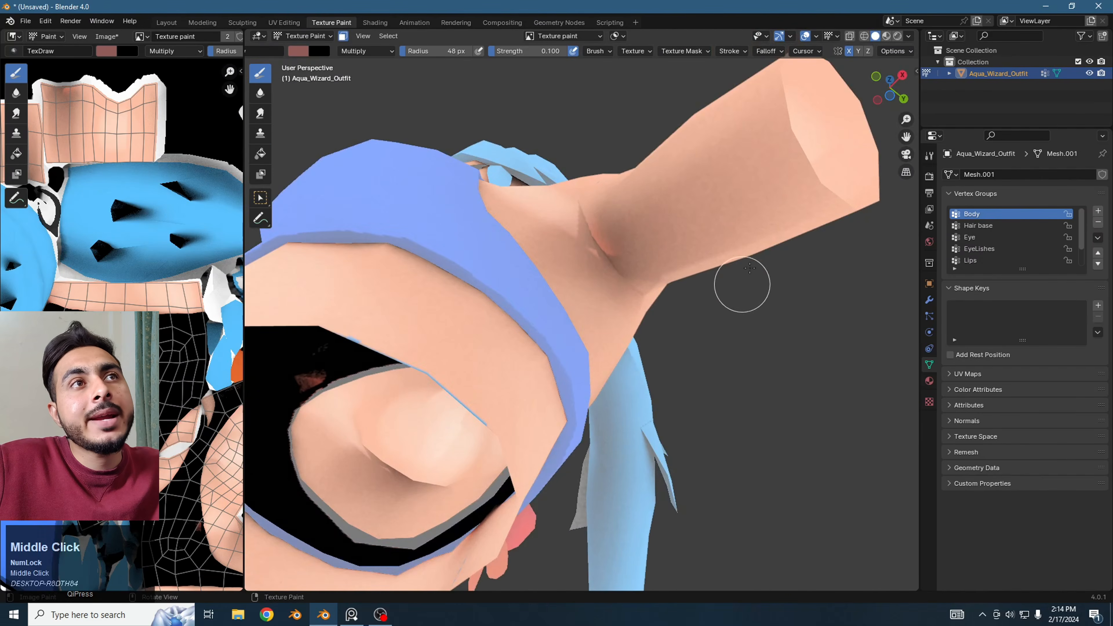
scroll(741, 281, down, 5)
middle_drag(741, 281, 658, 245)
scroll(633, 223, up, 5)
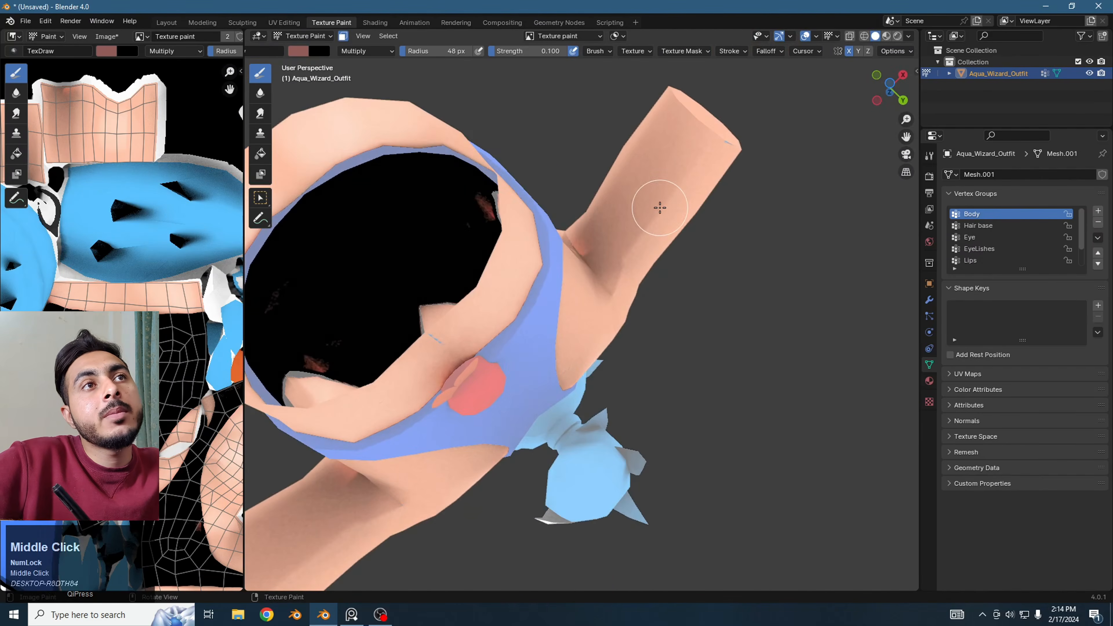
click(679, 157)
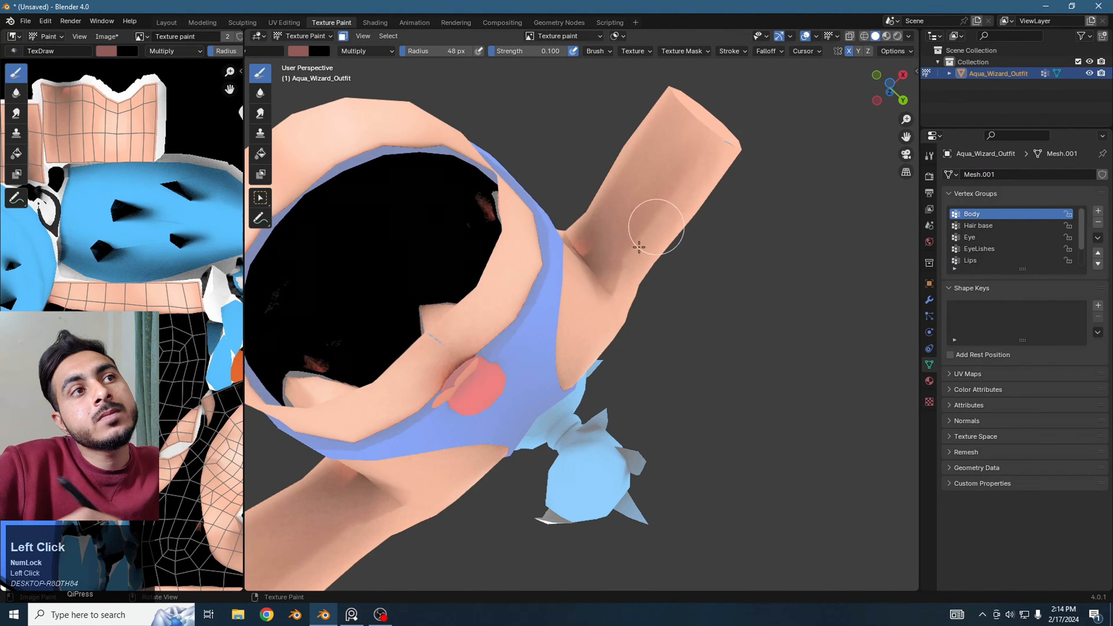
- Shade the front of the neck below the chin with soft multiply strokes
scroll(600, 261, down, 5)
middle_drag(600, 261, 597, 289)
scroll(682, 264, up, 5)
scroll(604, 304, down, 3)
key(KP_1)
scroll(658, 373, up, 5)
mouse_move(658, 373)
shift+middle_down()
mouse_move(651, 306)
mouse_move(578, 379)
shift+middle_up()
click(578, 379)
shift+middle_drag(576, 110, 596, 286)
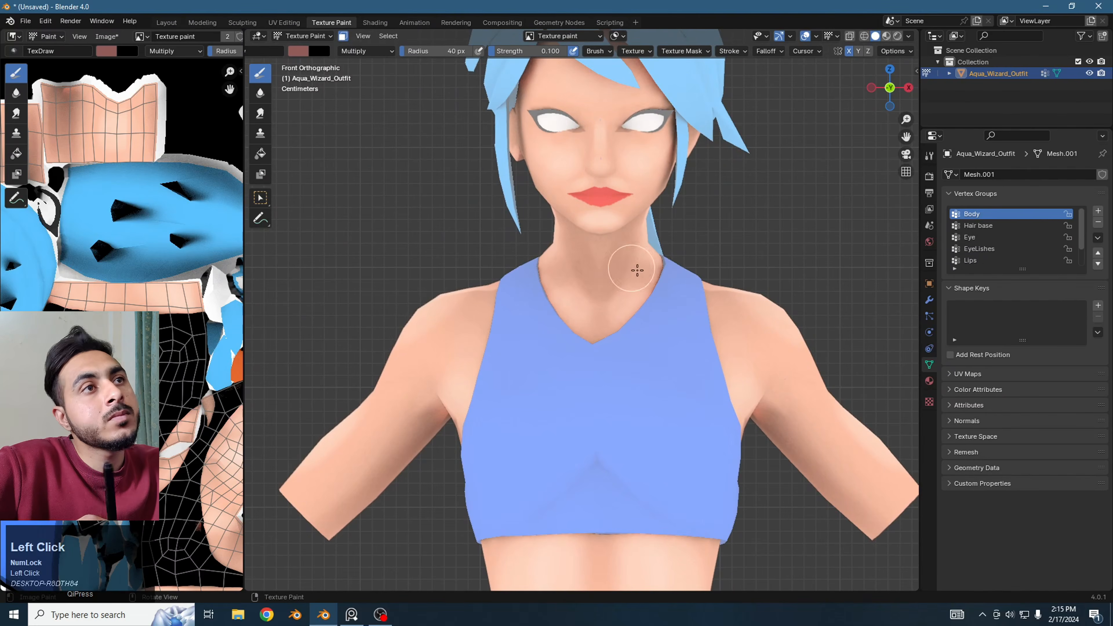
- Paint a soft multiply shadow on the skin just below the lower lip
key(bracketleft)
key(bracketleft)
key(bracketleft)
key(bracketleft)
key(bracketleft)
key(bracketleft)
key(bracketleft)
scroll(663, 178, up, 2)
scroll(663, 179, up, 4)
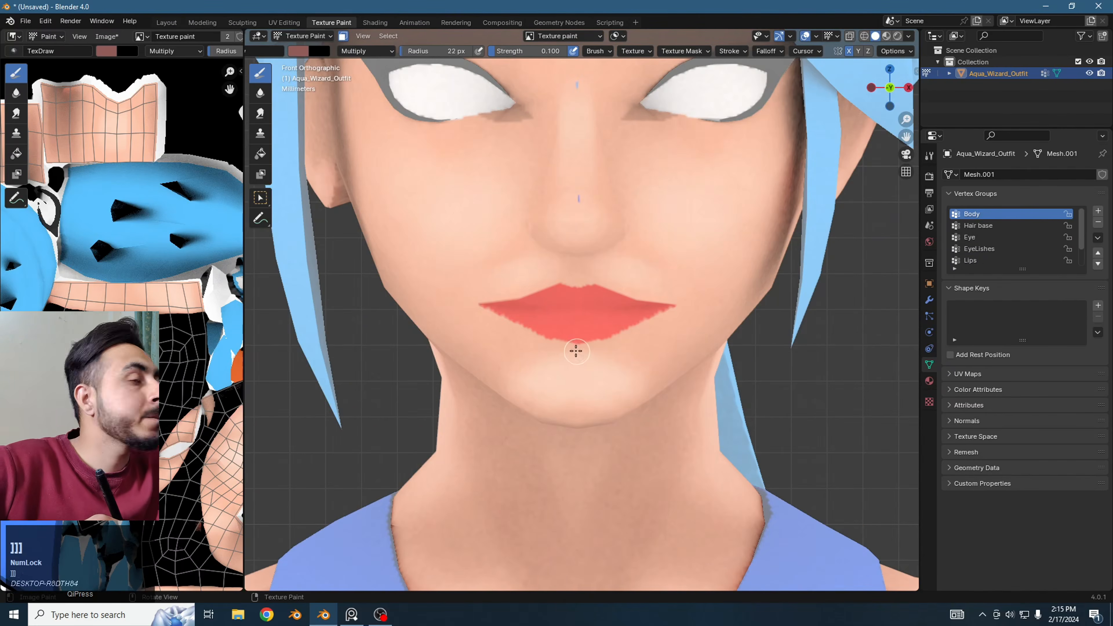
click(622, 336)
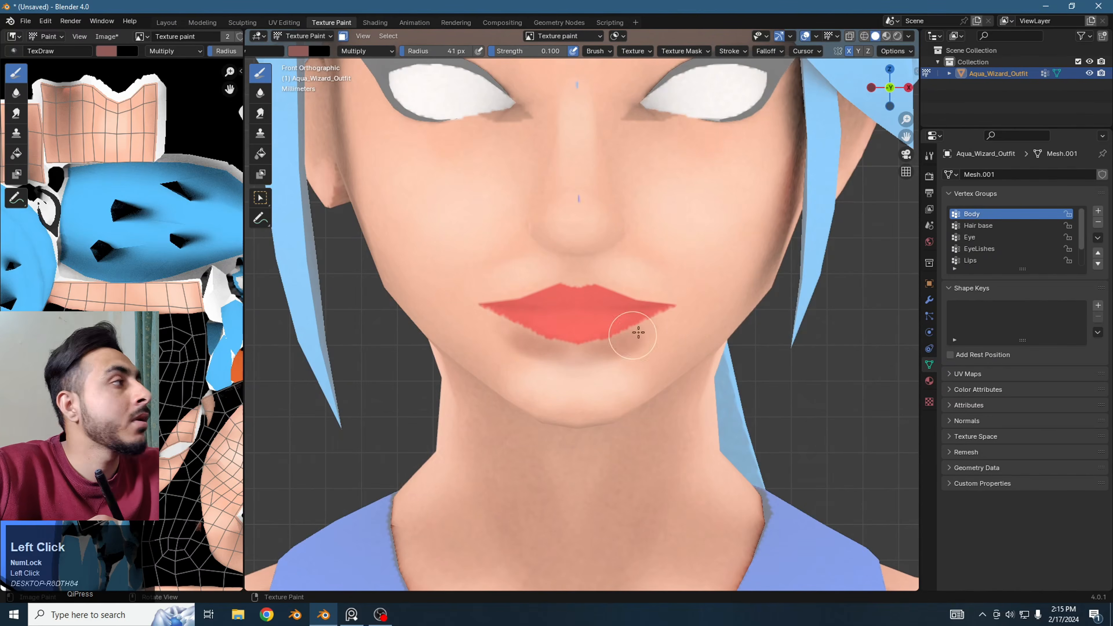
- Reduce the brush radius to 10 px and add fine multiply shading to the lips and the lower lip's edge
key(bracketleft)
key(bracketleft)
key(bracketleft)
key(bracketleft)
key(bracketleft)
key(bracketleft)
key(bracketleft)
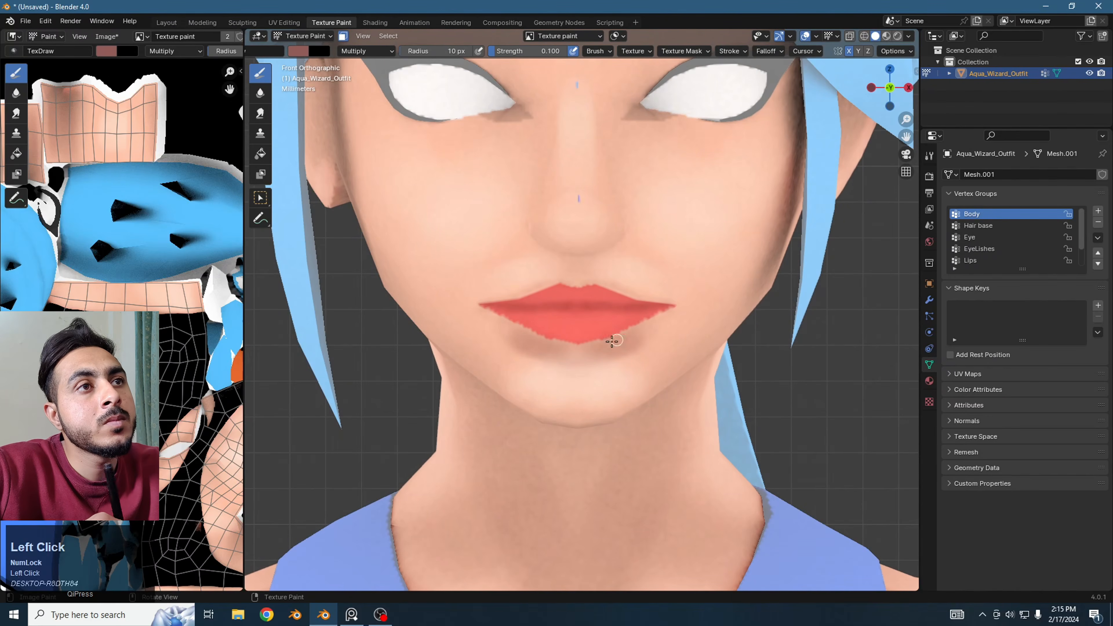
- Paint mirrored multiply shadows for the nostrils on the underside of the nose
middle_drag(589, 287, 453, 336)
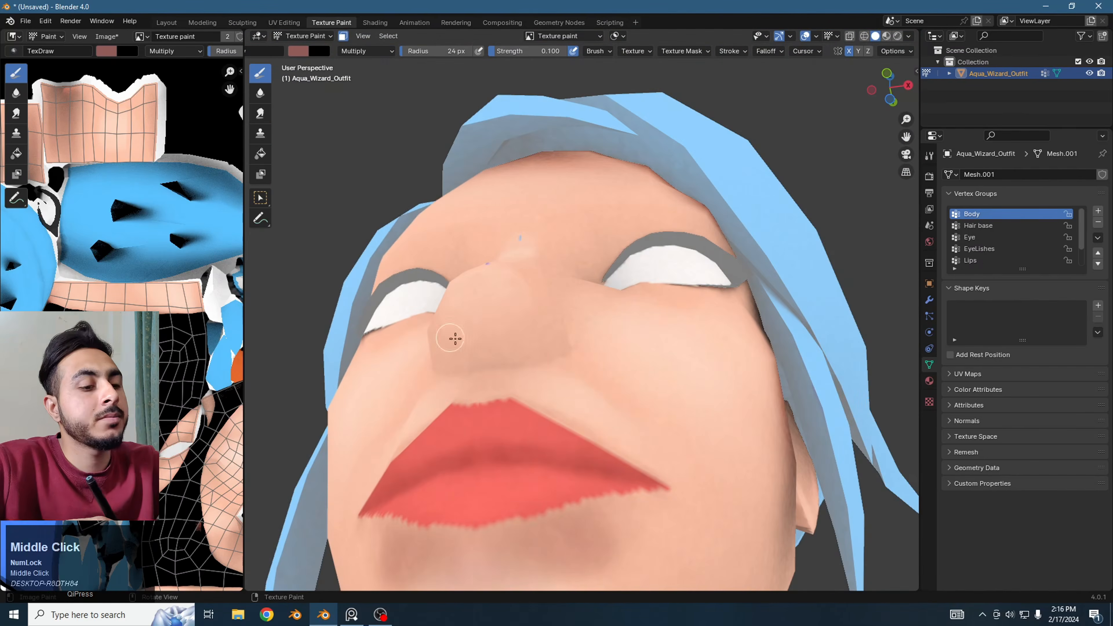
key(bracketright)
key(bracketright)
key(bracketright)
key(bracketright)
drag(453, 335, 525, 337)
key(bracketleft)
key(bracketleft)
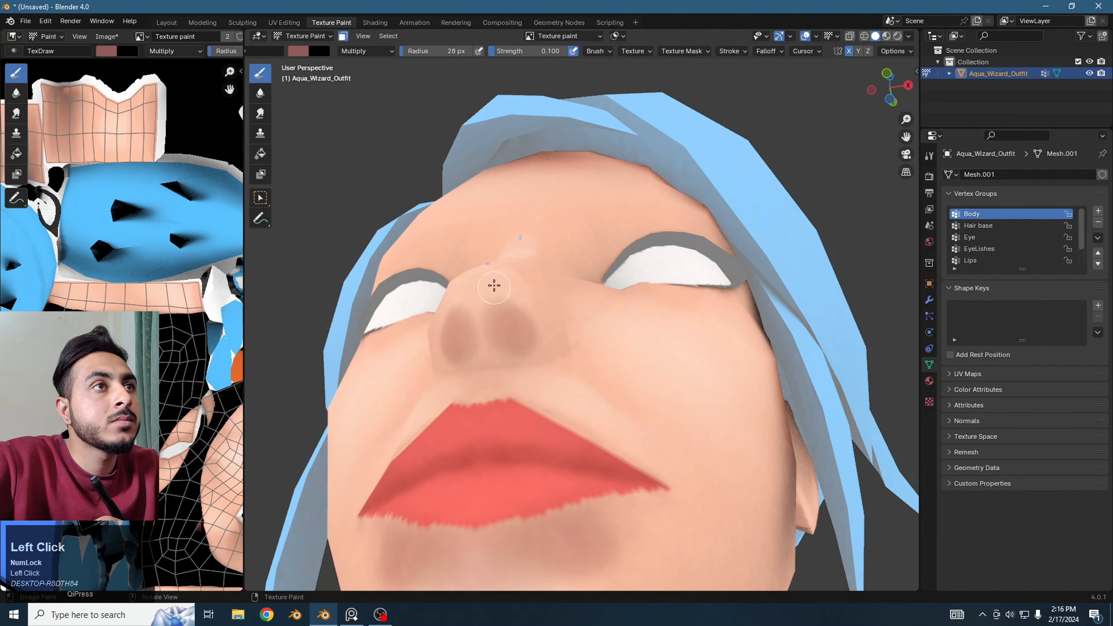
- Sample a light skin tone, change the blending mode to Overlay and highlight the nose tip between the nostrils
key(shift+x)
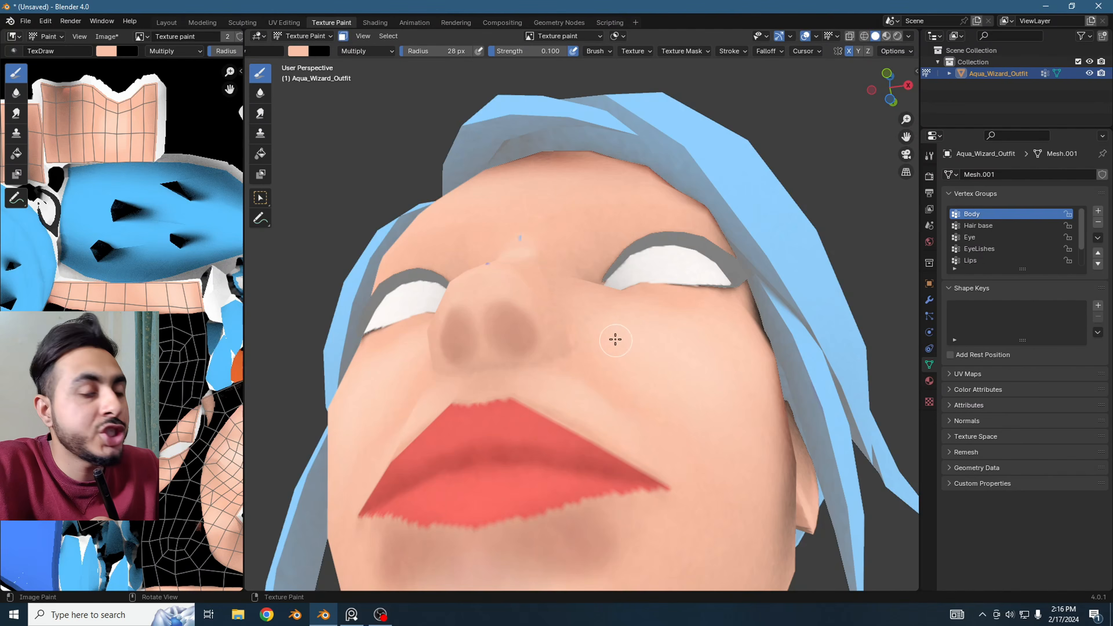
key(shift)
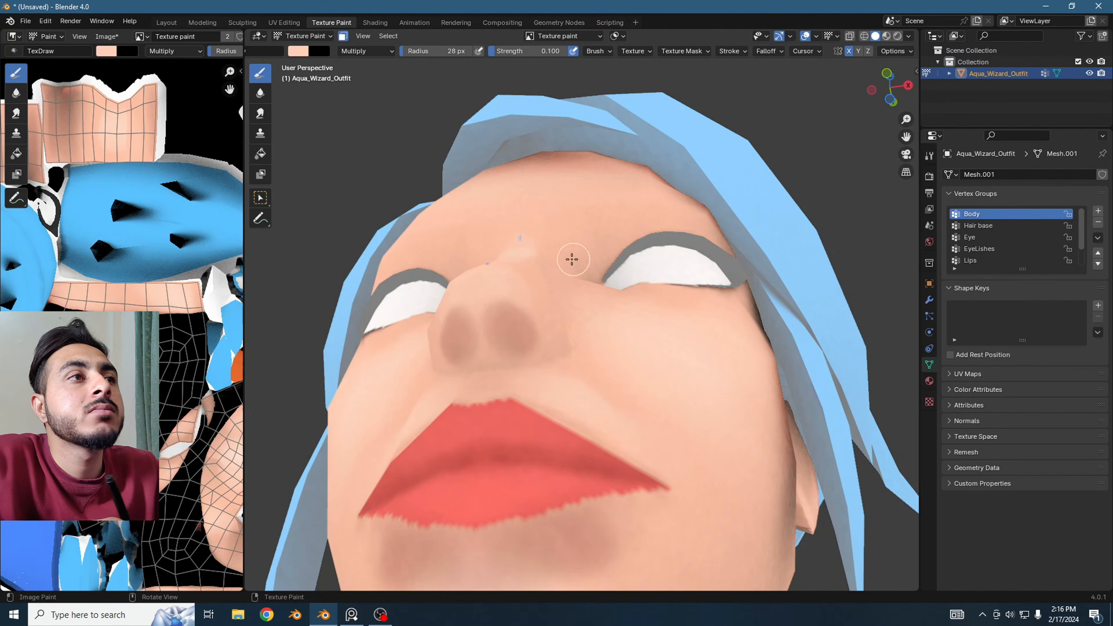
key(shift)
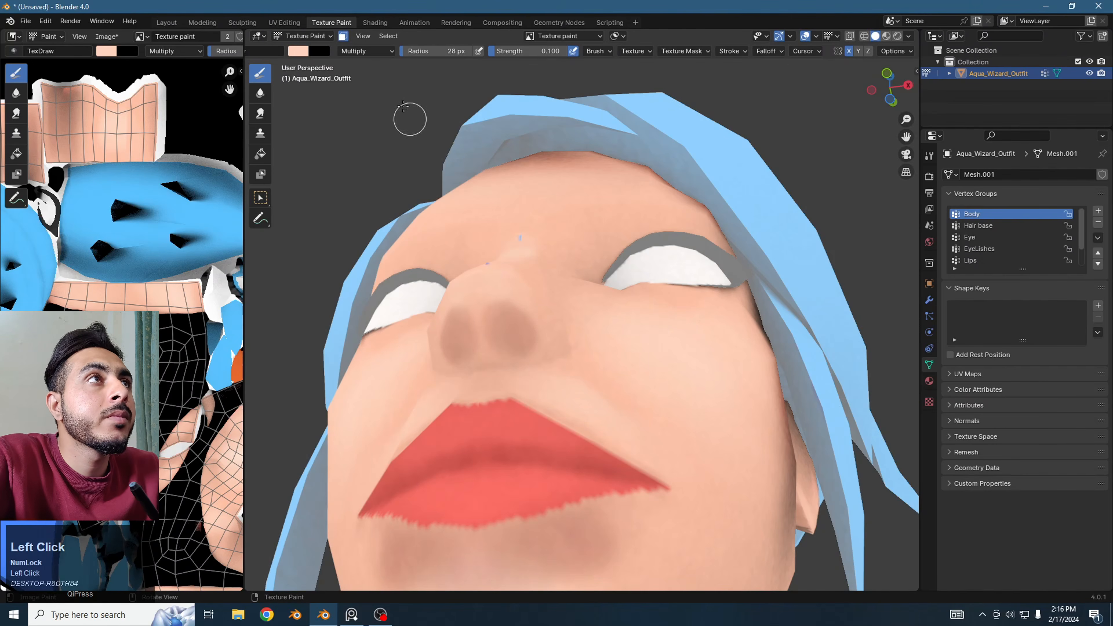
click(366, 51)
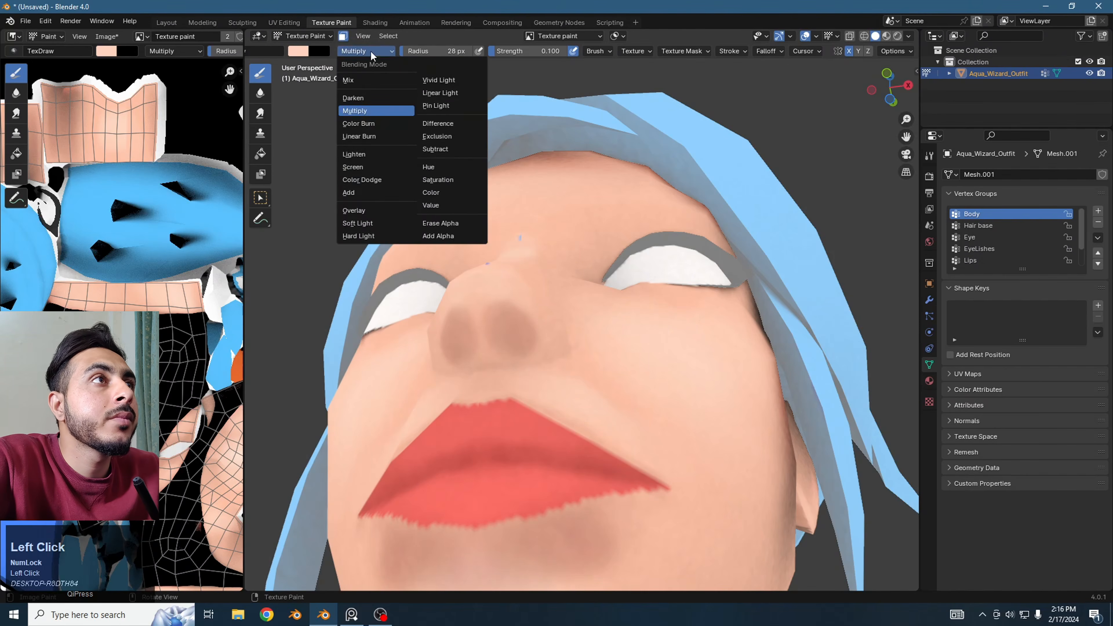
click(371, 210)
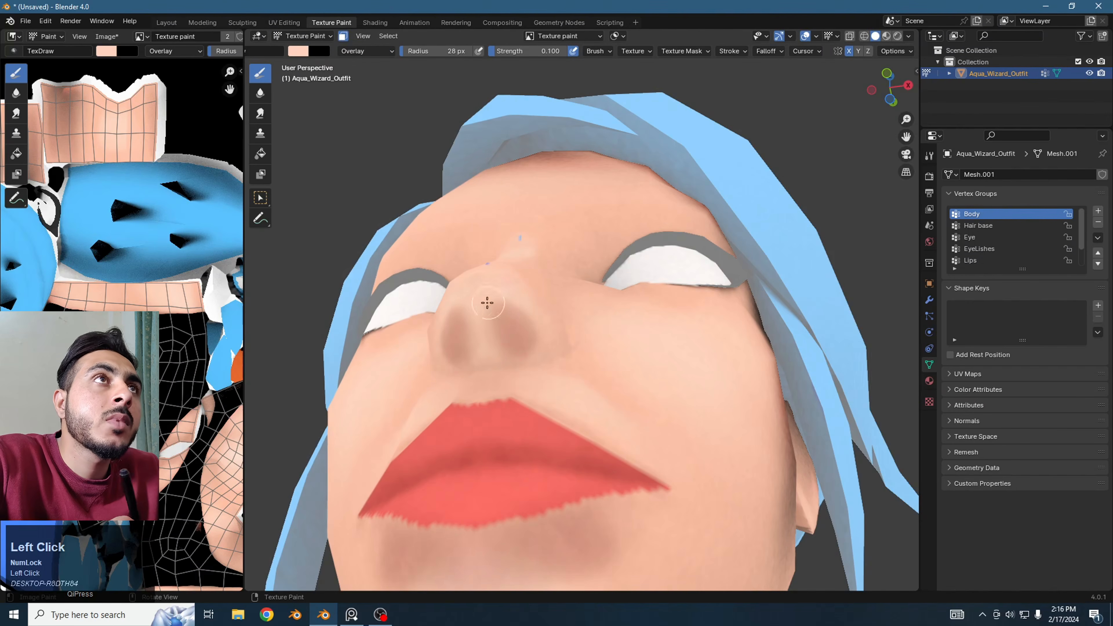
- Paint mirrored overlay highlights on the cheeks from the front view with a brush radius of 39 px
middle_drag(490, 282, 539, 382)
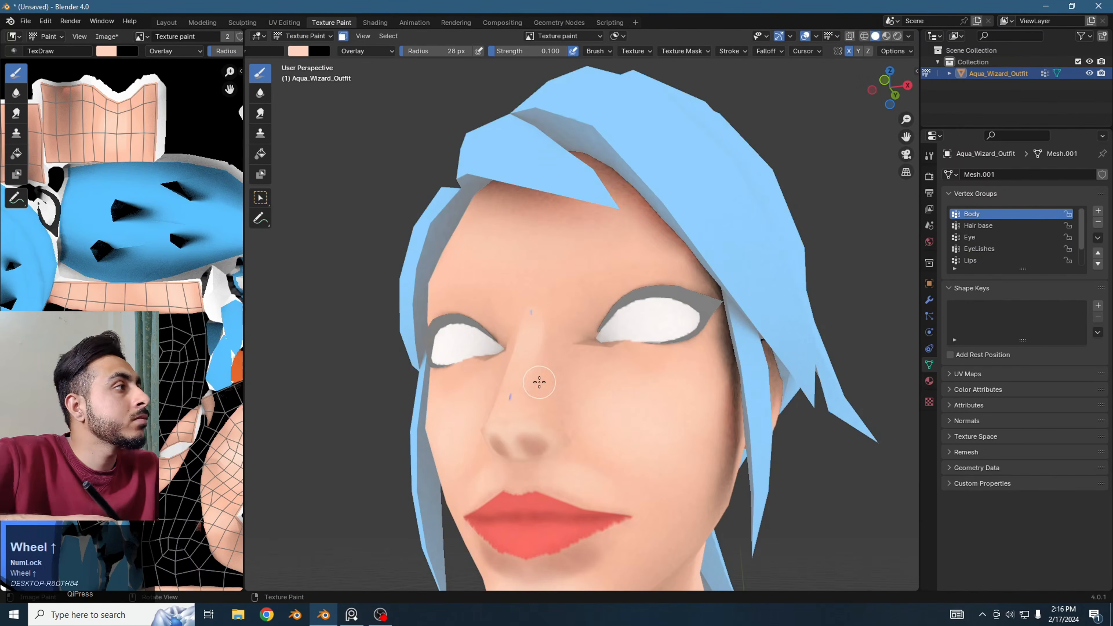
key(KP_1)
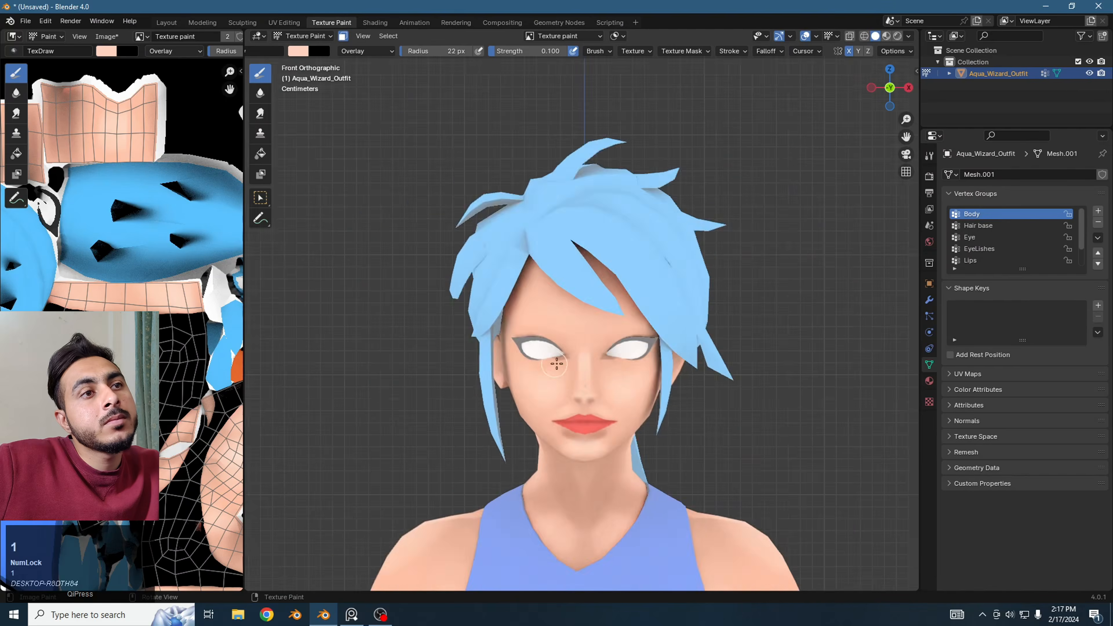
scroll(664, 333, up, 5)
shift+middle_drag(675, 438, 577, 321)
scroll(577, 320, down, 2)
key(bracketleft)
key(bracketleft)
click(605, 356)
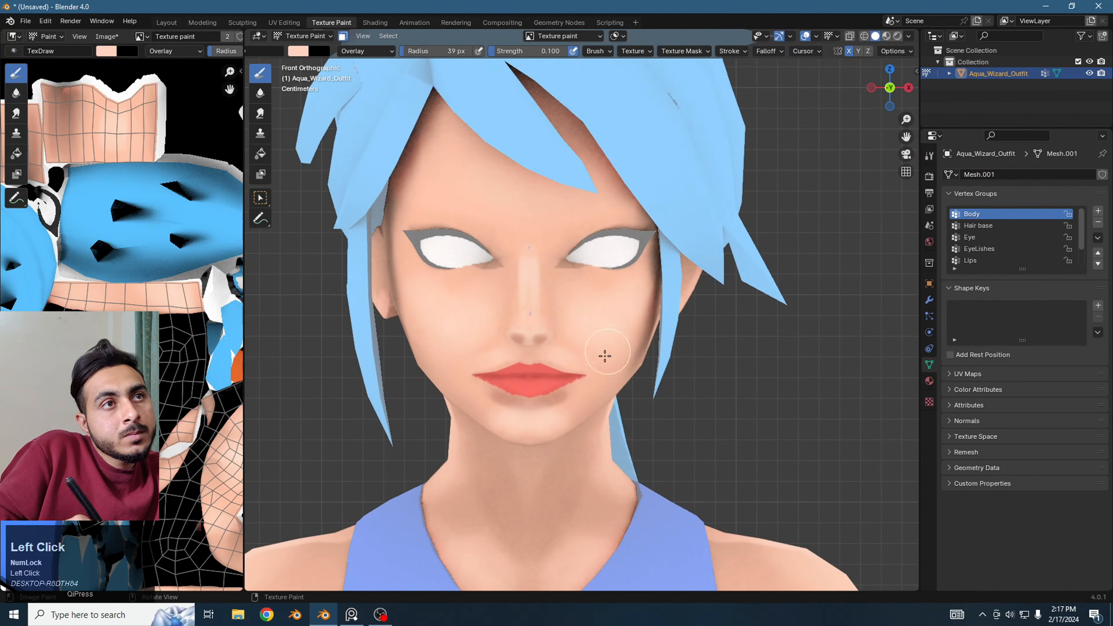
- Paint overlay highlights on the lower forehead, around the inner eye corners and above the eyes with smaller brush sizes
key(bracketleft)
key(bracketleft)
key(bracketleft)
key(bracketleft)
shift+middle_drag(562, 290, 586, 286)
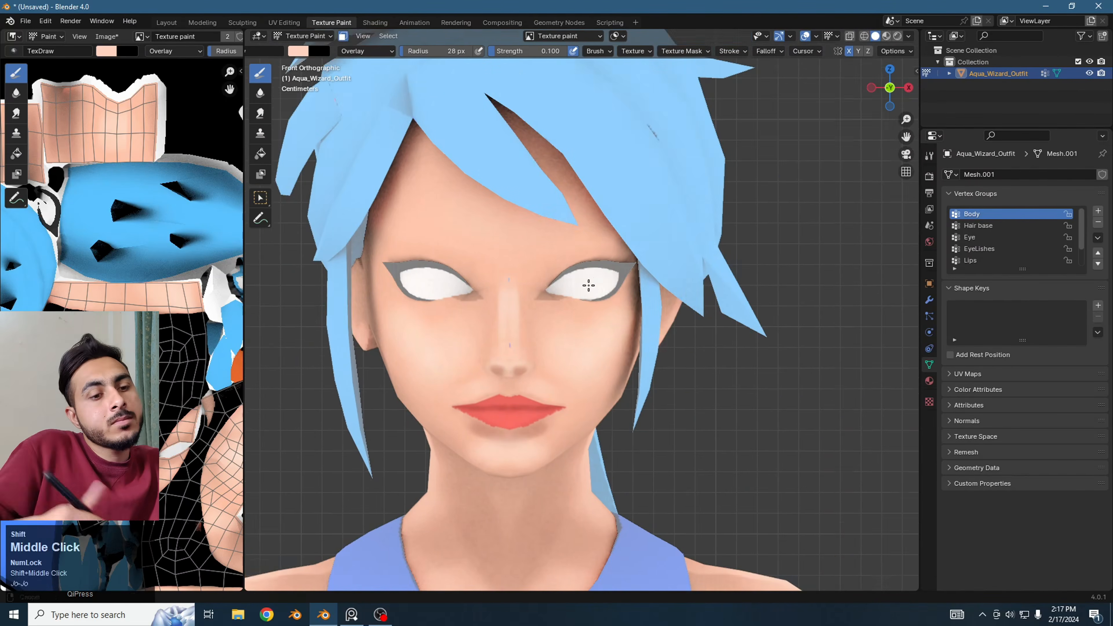
click(535, 231)
click(522, 231)
click(539, 248)
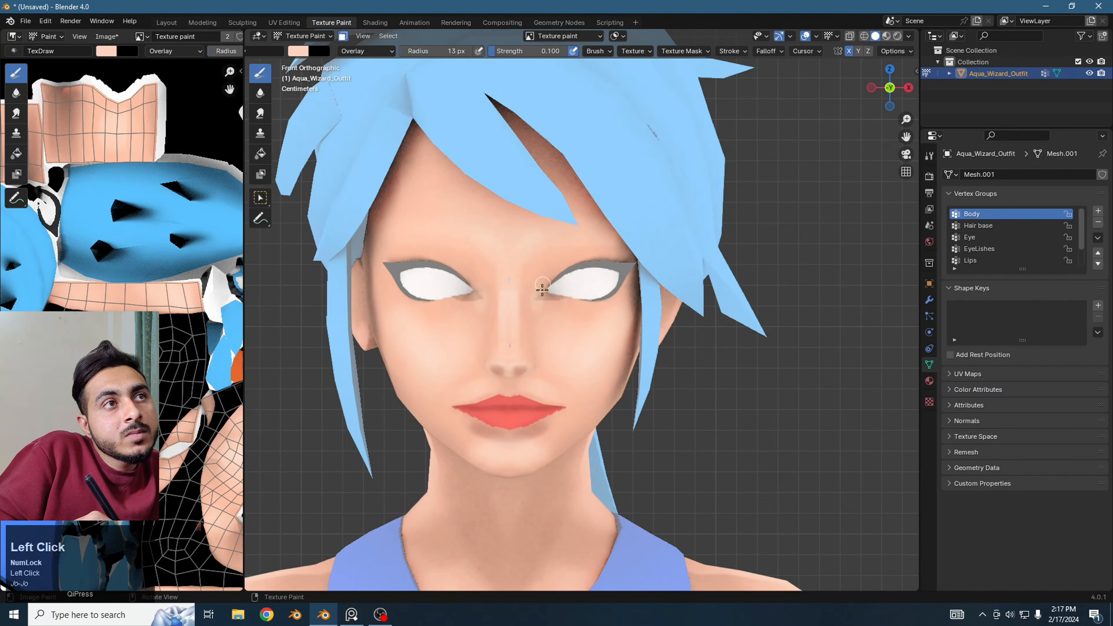
click(614, 252)
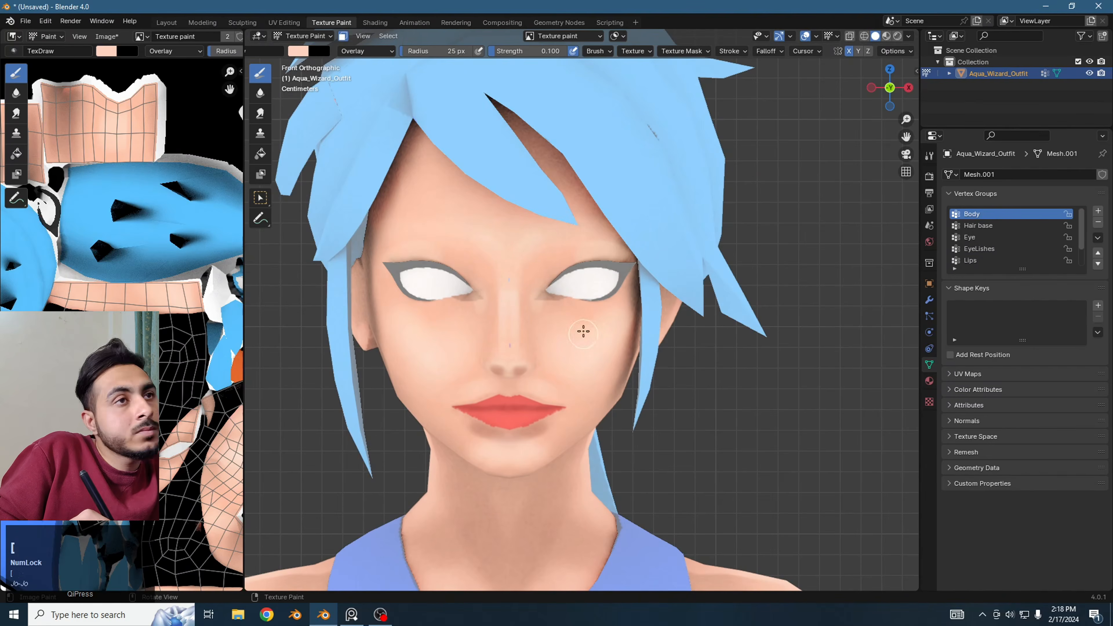
- Change the brush blending mode to Multiply with a darker sampled skin tone
click(368, 50)
click(365, 110)
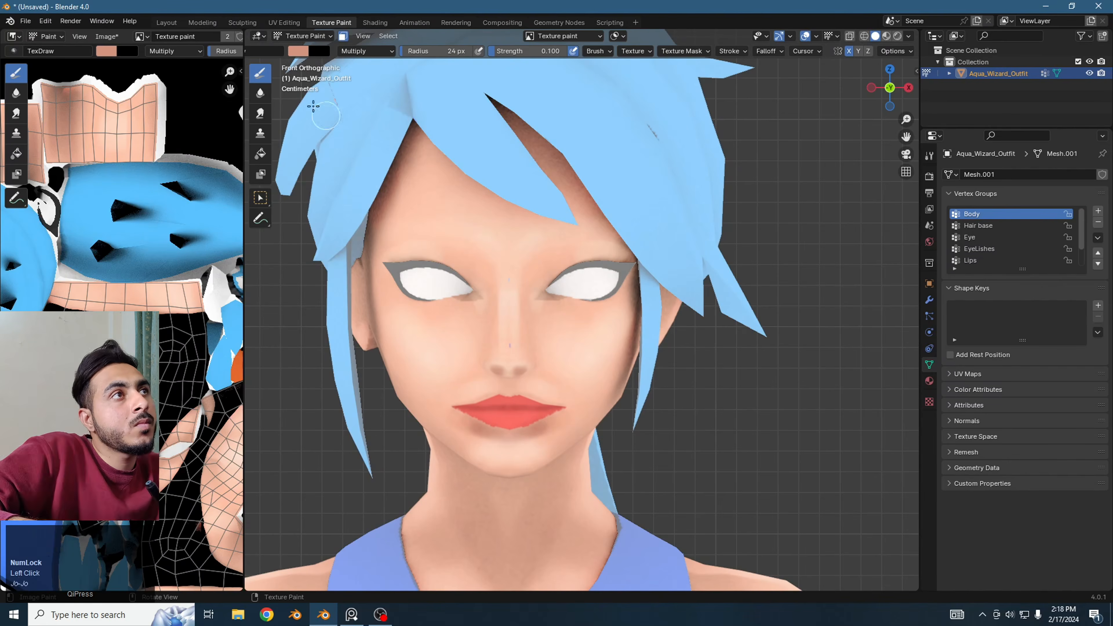
- Switch to the Soften brush, enlarge its radius to 53 px and blend the painted tones on the face
click(260, 92)
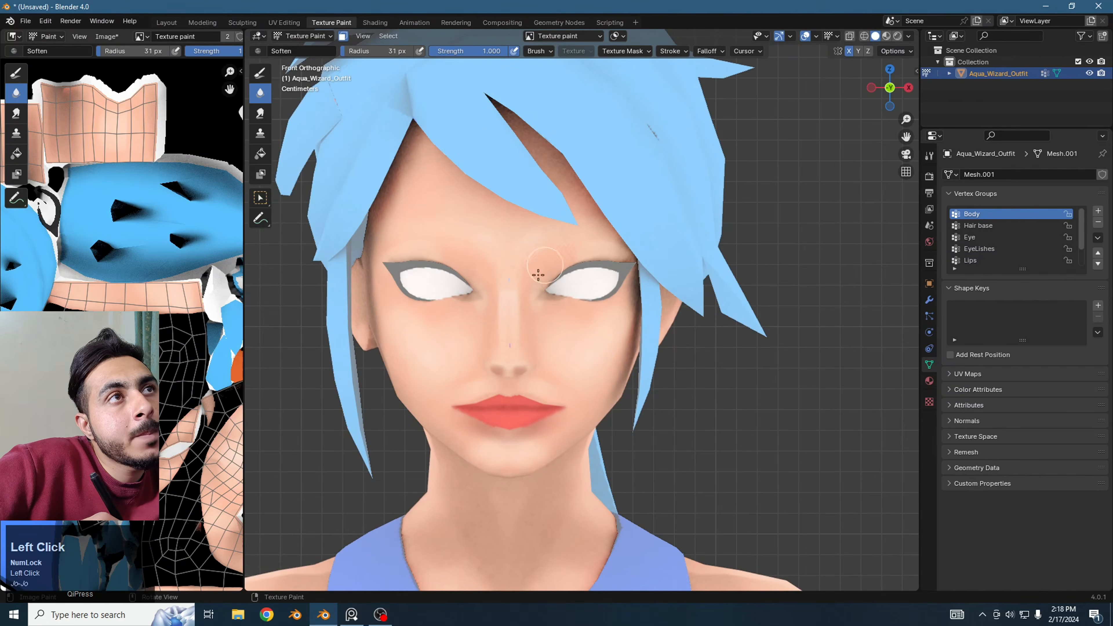
key(f)
click(589, 174)
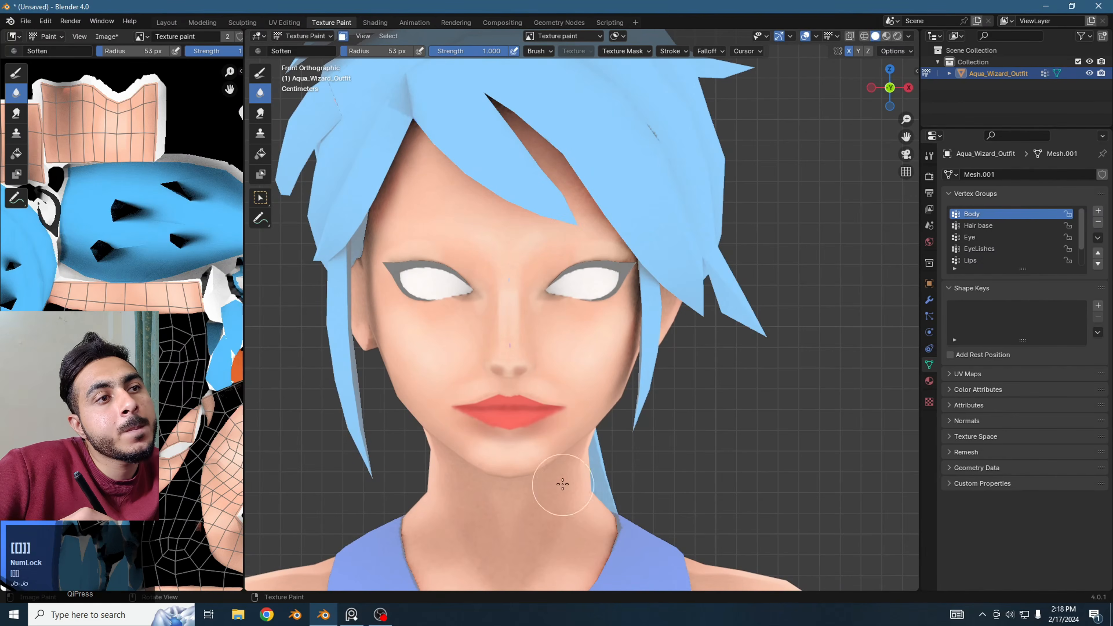
- Soften the painted skin tones along the jaw, neck and upper chest with a brush radius of 58 px
click(577, 450)
drag(577, 450, 479, 535)
scroll(613, 527, down, 3)
shift+middle_drag(613, 527, 598, 398)
scroll(598, 398, up, 2)
mouse_move(462, 297)
mouse_down()
mouse_move(536, 319)
mouse_move(507, 342)
mouse_up()
shift+middle_drag(740, 480, 728, 428)
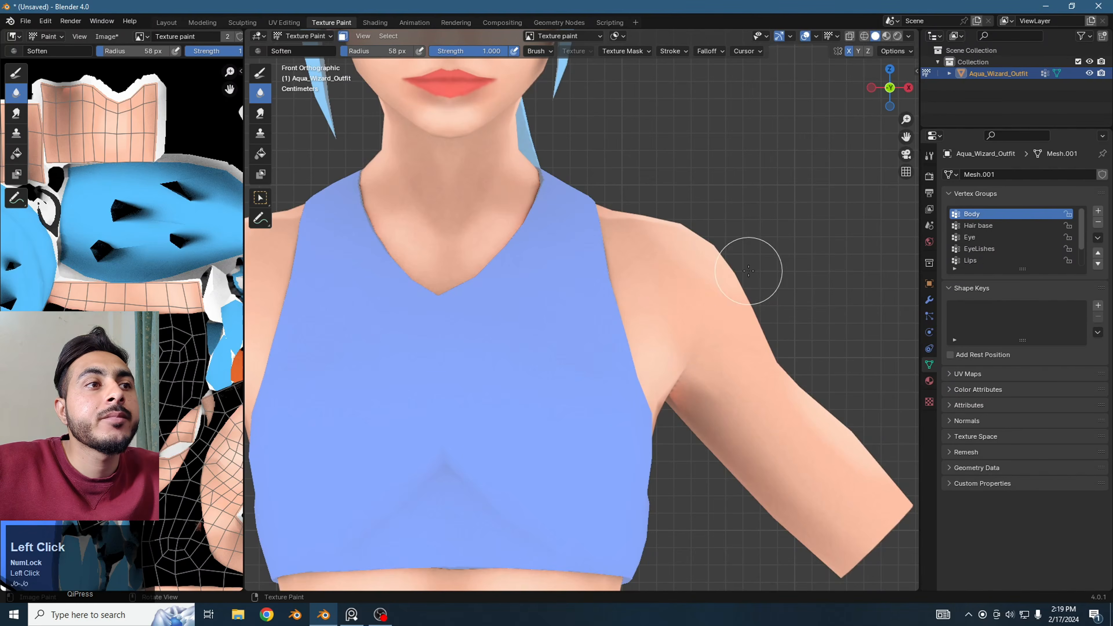
- Soften the shading down the centre of the bare midriff below the blue top
scroll(767, 299, down, 2)
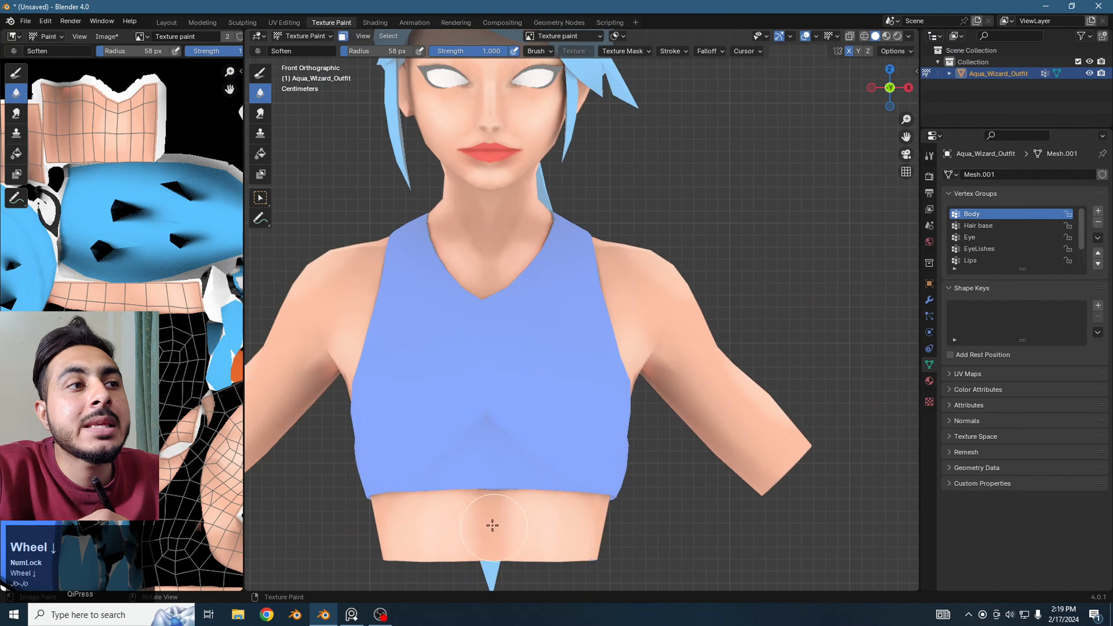
drag(493, 525, 485, 554)
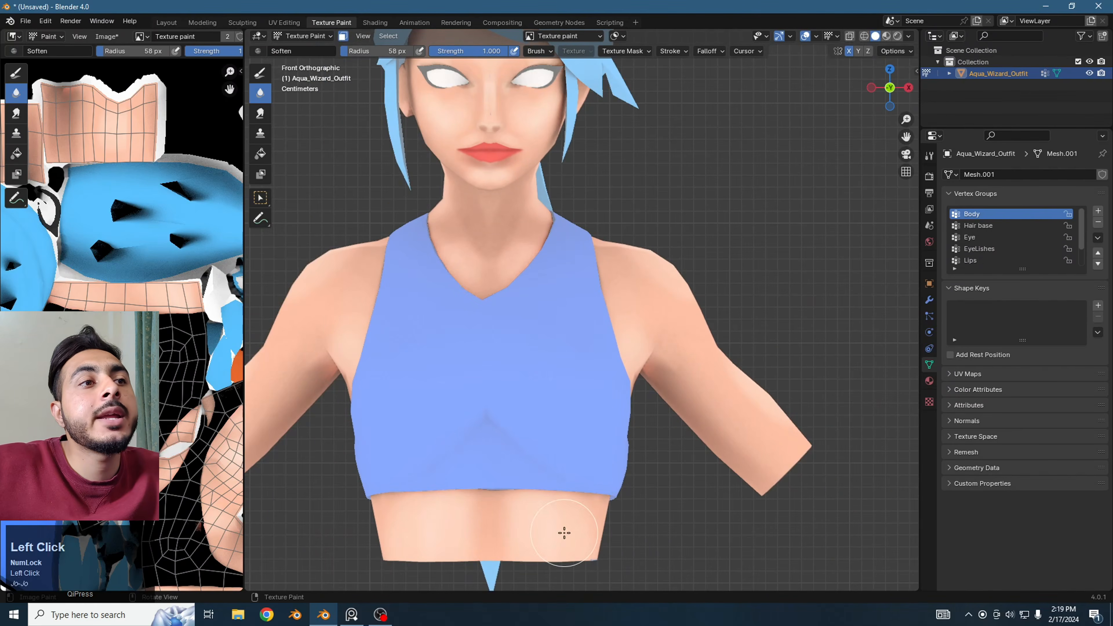
scroll(551, 293, down, 2)
scroll(609, 293, up, 4)
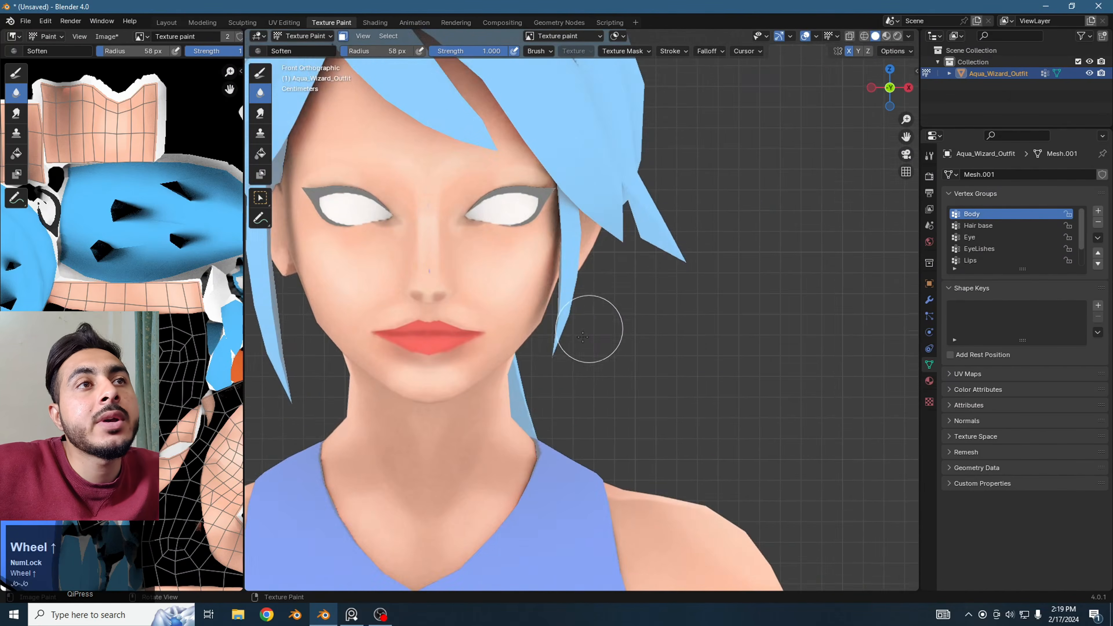
- Soften the painted tones on the face around the nose, mouth and chin
shift+middle_drag(590, 326, 692, 353)
scroll(692, 353, up, 3)
click(561, 351)
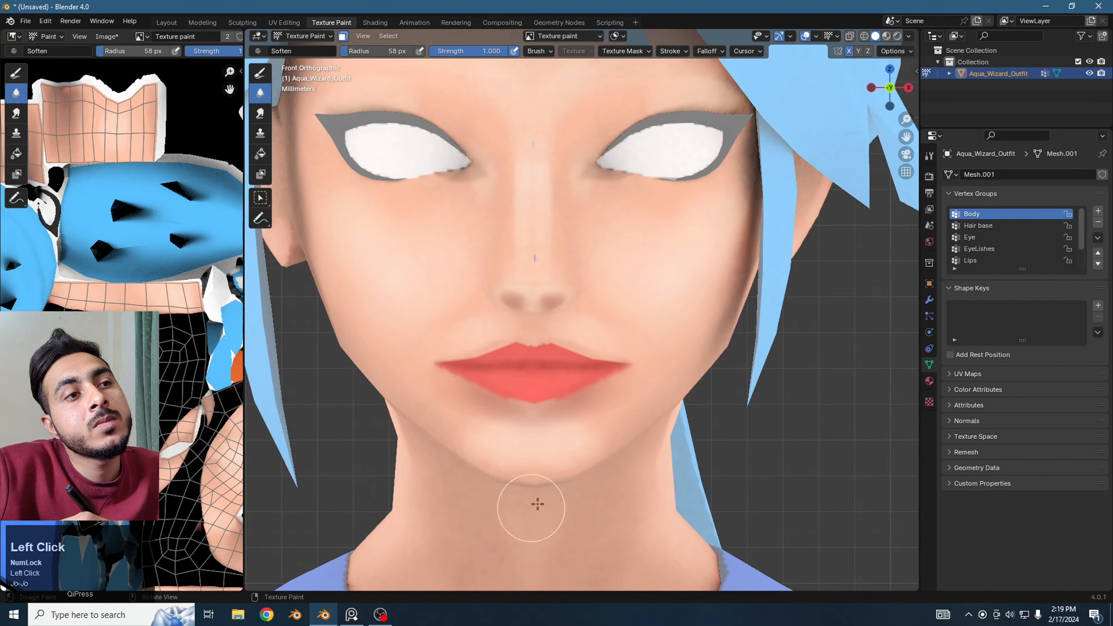
scroll(597, 460, down, 3)
mouse_move(630, 347)
shift+middle_down()
mouse_move(673, 320)
mouse_move(643, 356)
shift+middle_up()
scroll(672, 320, up, 3)
scroll(662, 264, down, 1)
shift+middle_drag(662, 264, 658, 279)
- Switch to the TexDraw brush in Multiply mode and give it a dark brown colour and a strength of 0.500
click(260, 73)
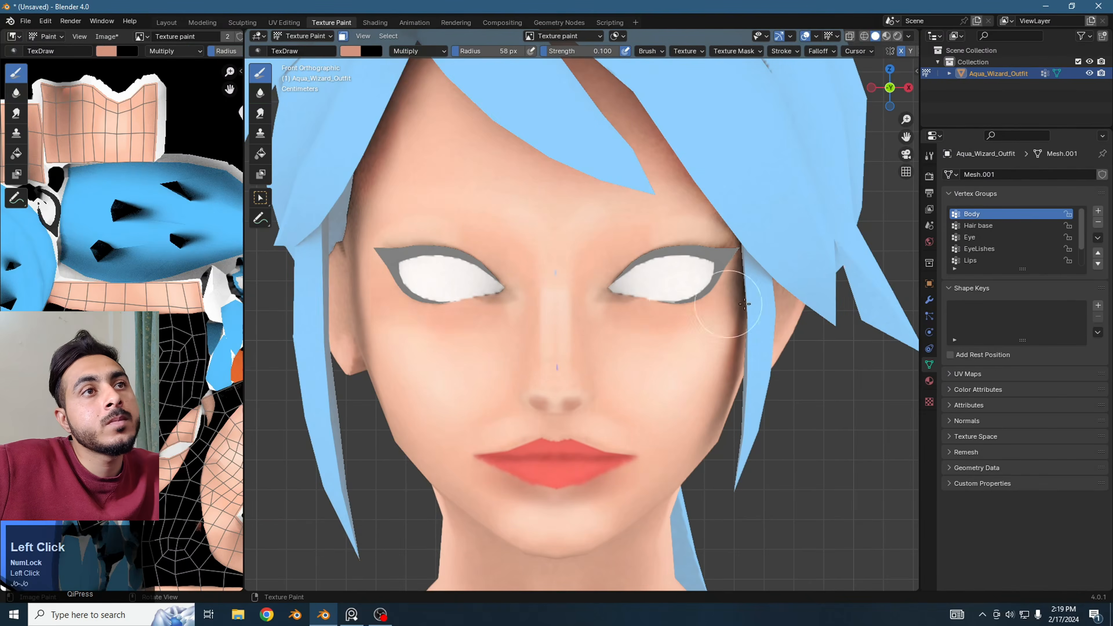
drag(557, 51, 587, 51)
click(350, 51)
click(457, 131)
click(351, 51)
drag(385, 204, 412, 204)
- Test dark Multiply strokes under the eyes, undo them and reduce the brush strength to 0.130
drag(623, 334, 703, 313)
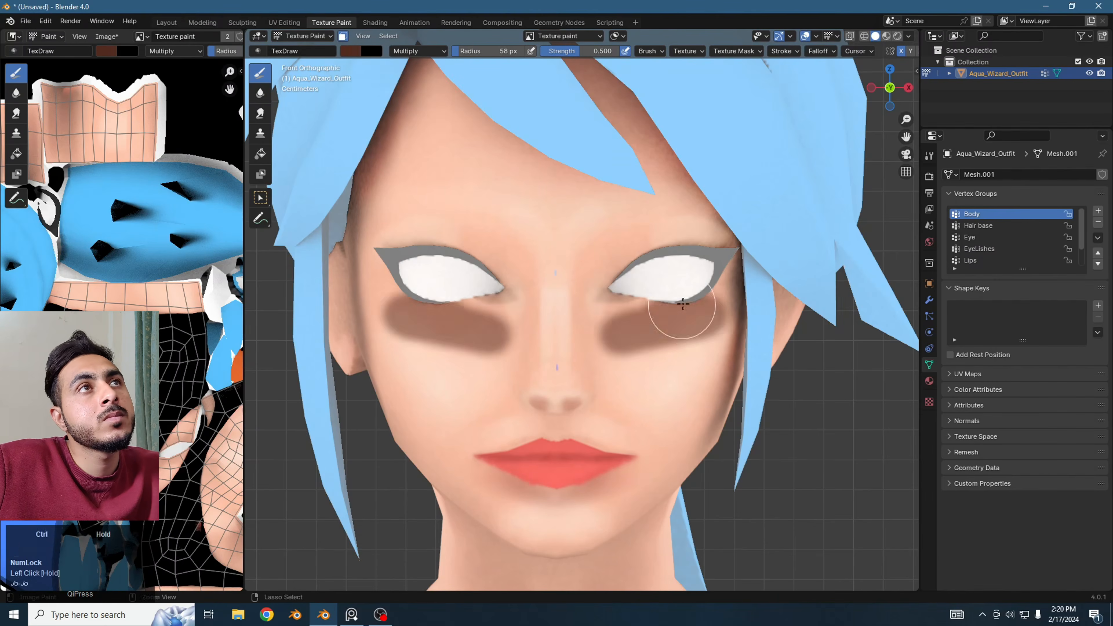
key(ctrl+z)
drag(579, 50, 549, 50)
drag(666, 307, 712, 294)
key(ctrl+z)
- Isolate the model in local view and paint mirrored Multiply shadows on the eyelids and around the eyes
key(KP_Divide)
shift+middle_drag(673, 350, 641, 353)
scroll(641, 353, up, 8)
mouse_move(528, 218)
shift+middle_down()
mouse_move(600, 299)
mouse_move(577, 344)
shift+middle_up()
key(bracketleft)
key(bracketleft)
key(bracketleft)
mouse_move(574, 342)
mouse_down()
mouse_move(654, 347)
mouse_move(690, 305)
mouse_move(579, 252)
mouse_up()
key(bracketright)
key(bracketright)
key(bracketright)
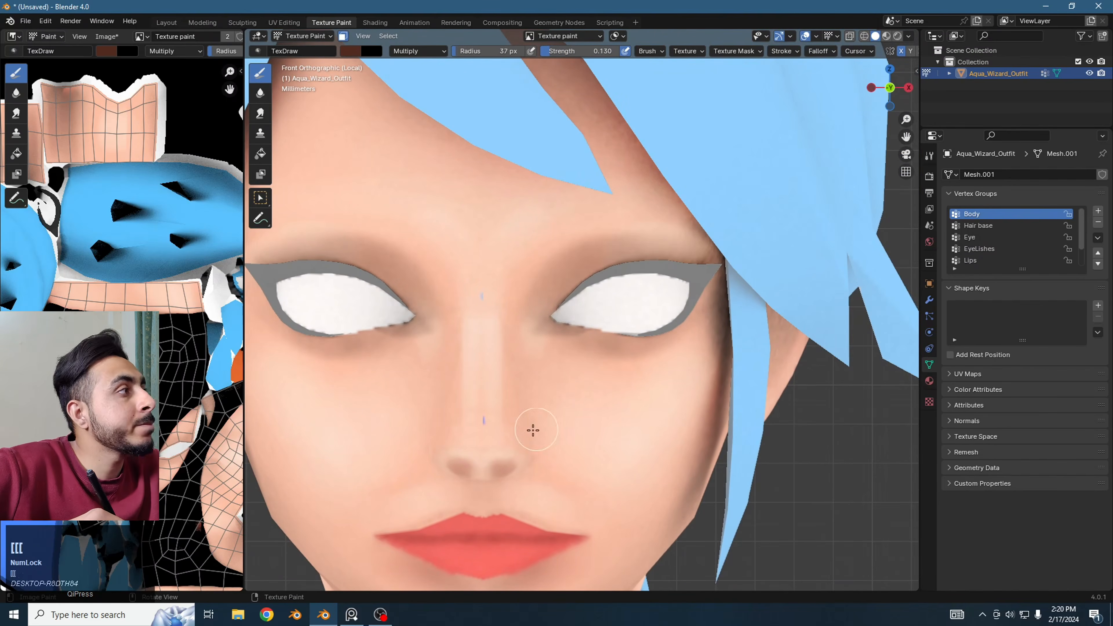
- Darken both nostrils from below with the Multiply brush at a radius of 17 px
mouse_move(530, 464)
middle_down()
mouse_move(542, 301)
mouse_move(665, 318)
mouse_move(507, 319)
middle_up()
scroll(541, 301, up, 2)
key(bracketright)
key(bracketright)
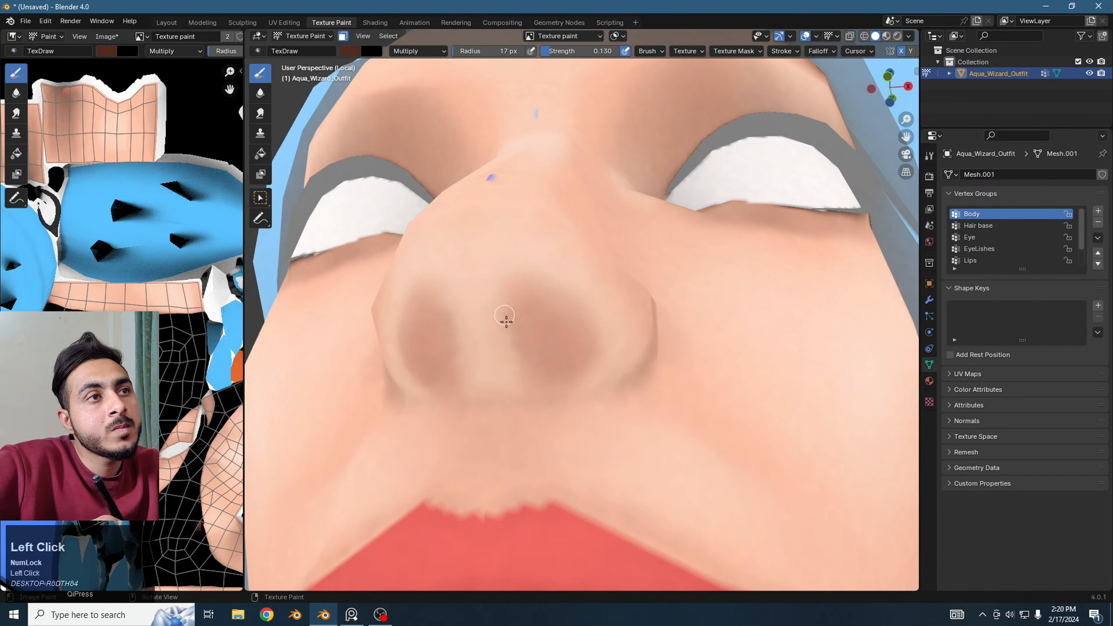
mouse_move(507, 318)
mouse_down()
mouse_move(579, 331)
mouse_move(536, 314)
mouse_move(529, 326)
mouse_move(562, 334)
mouse_up()
- Shade the sides of the nose tip from the front view with an enlarged Multiply brush
key(bracketright)
key(bracketright)
key(bracketright)
key(bracketright)
key(bracketright)
key(bracketright)
key(bracketright)
key(KP_1)
scroll(668, 370, up, 3)
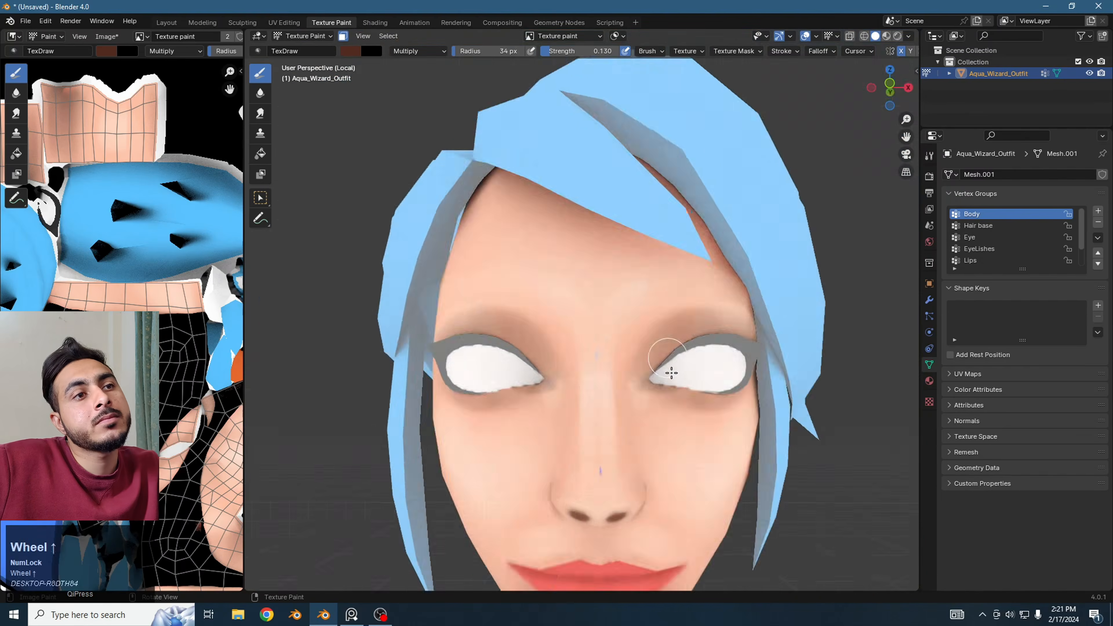
mouse_move(654, 318)
shift+middle_down()
mouse_move(673, 313)
mouse_move(544, 326)
shift+middle_up()
scroll(666, 325, up, 2)
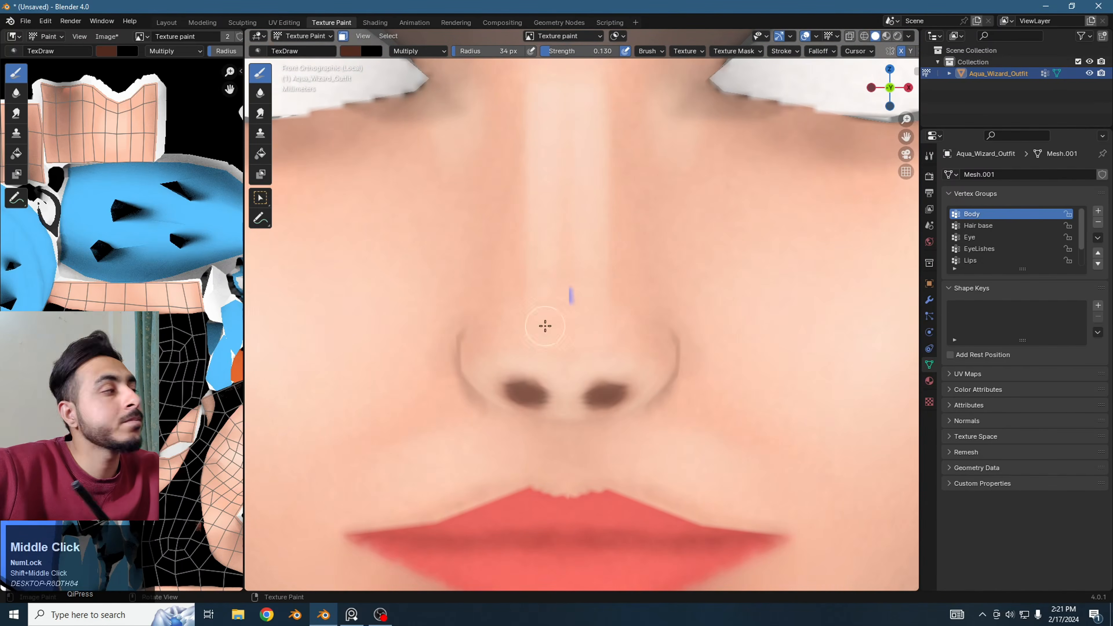
key(bracketright)
key(bracketright)
key(bracketright)
click(627, 322)
- Sample the light skin tone, set the brush to Mix at strength 1.000 and cover the blue specks on the nose
key(bracketleft)
key(s)
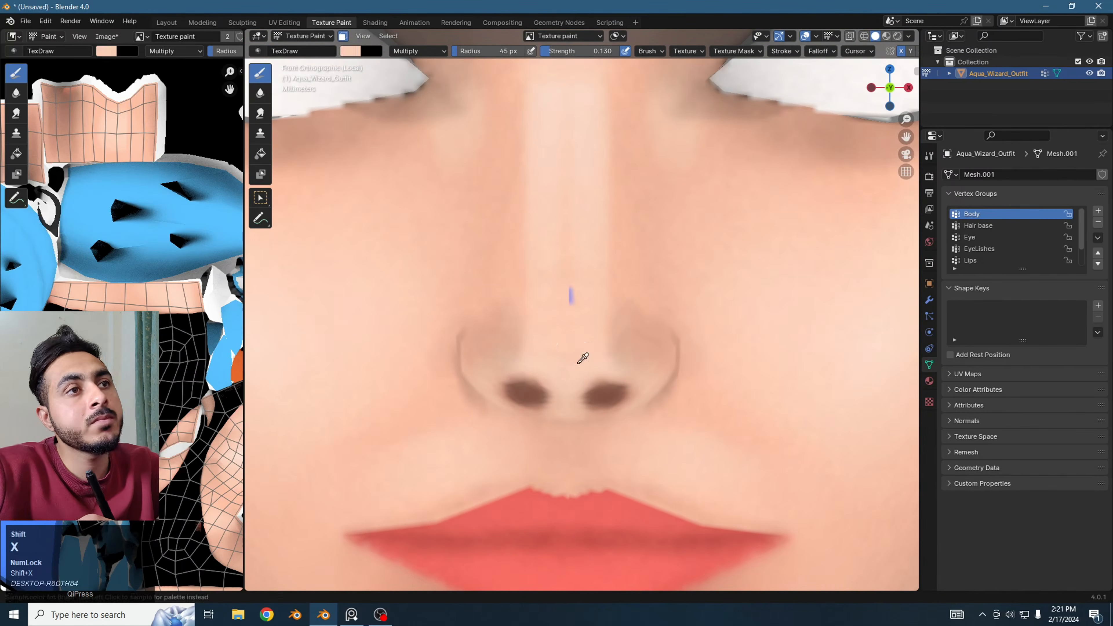
click(418, 51)
click(406, 210)
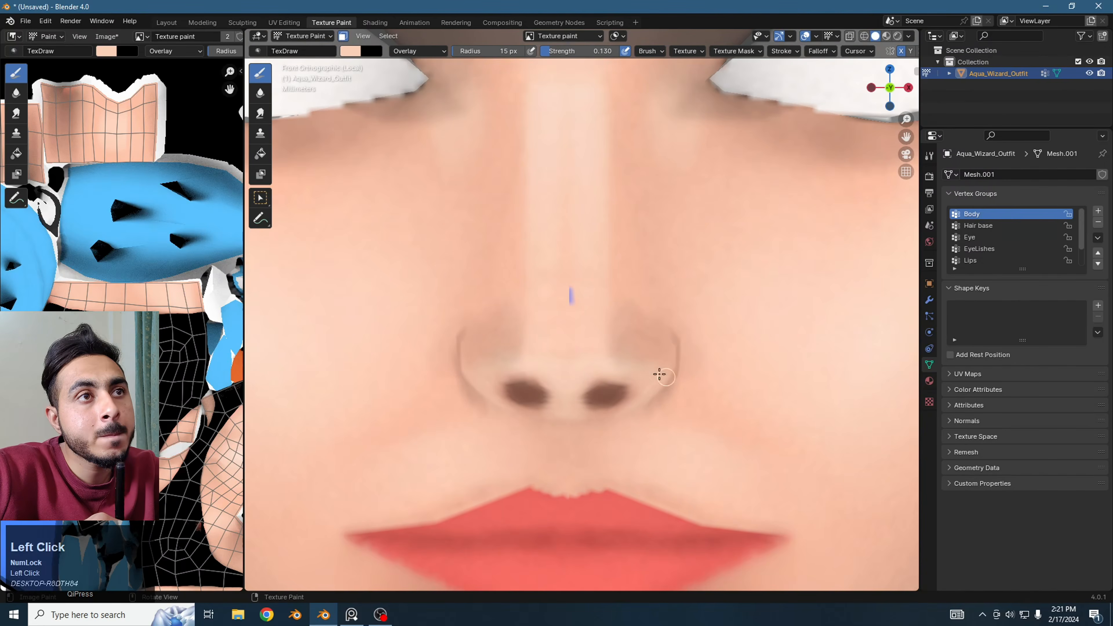
click(419, 51)
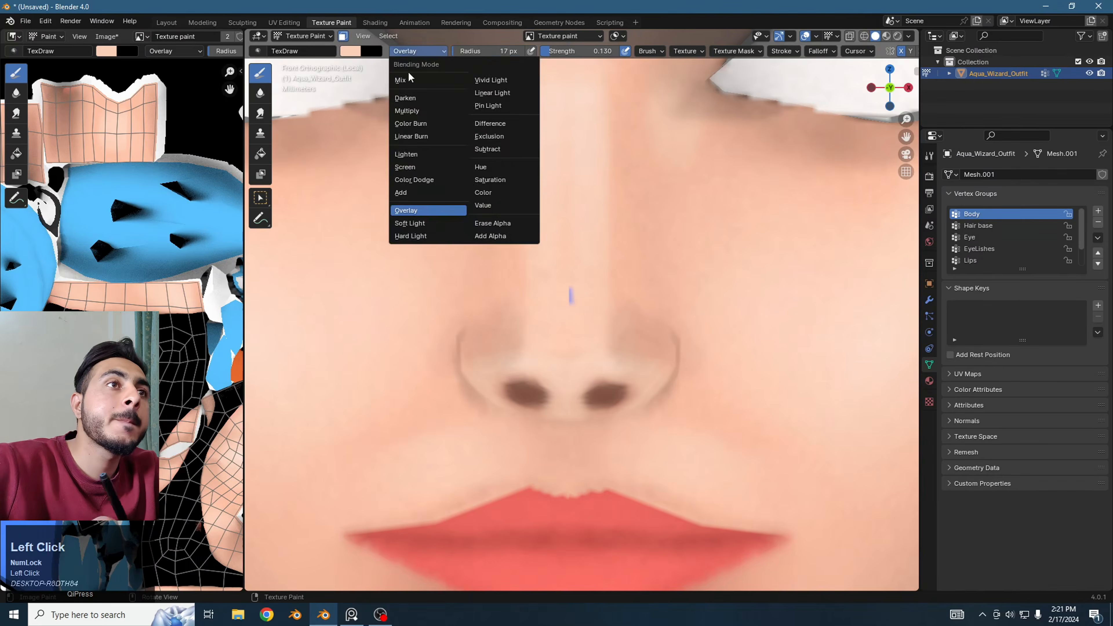
click(408, 64)
shift+scroll(579, 243, up, 2)
scroll(557, 237, up, 3)
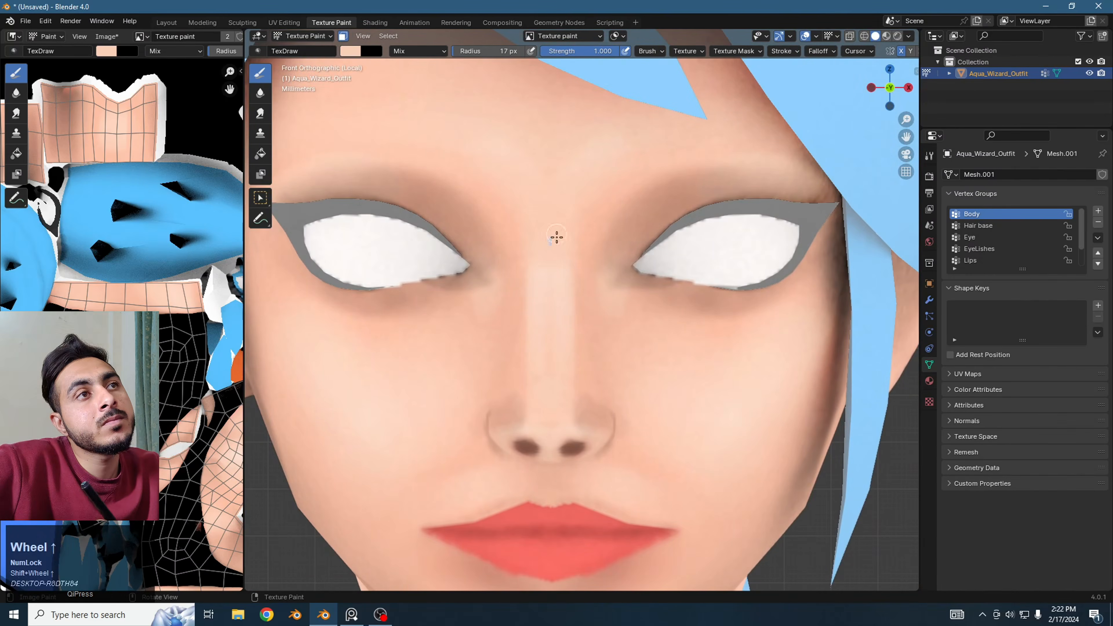
- Paint a mirrored Multiply shadow in the armpits with a darker skin tone
scroll(564, 234, down, 5)
shift+middle_drag(603, 324, 638, 292)
shift+middle_drag(711, 398, 650, 323)
key(bracketright)
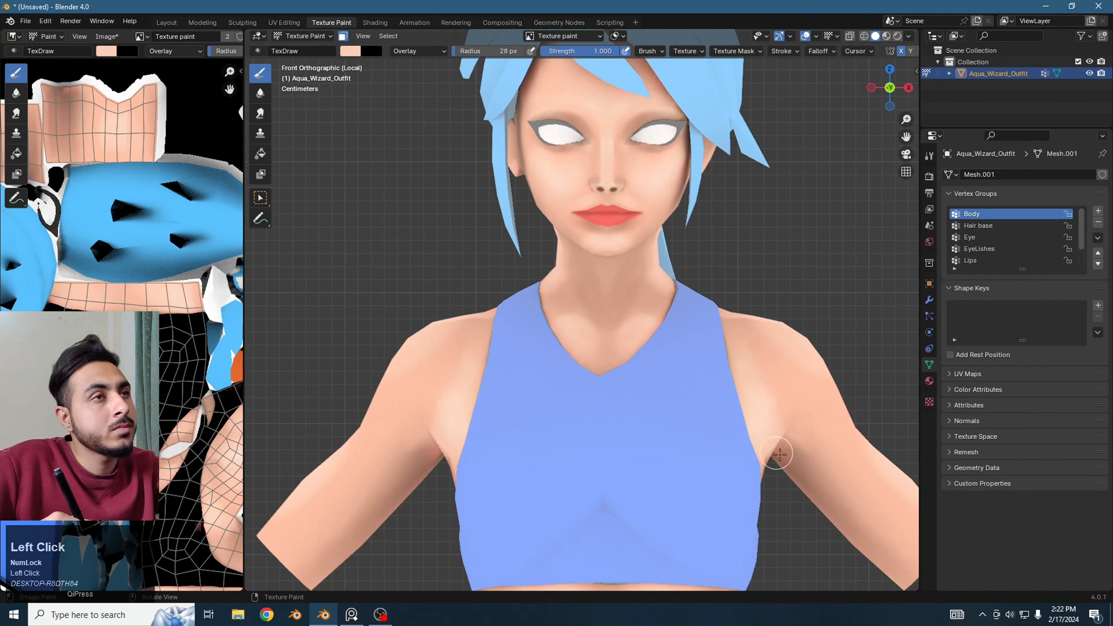
key(ctrl+z)
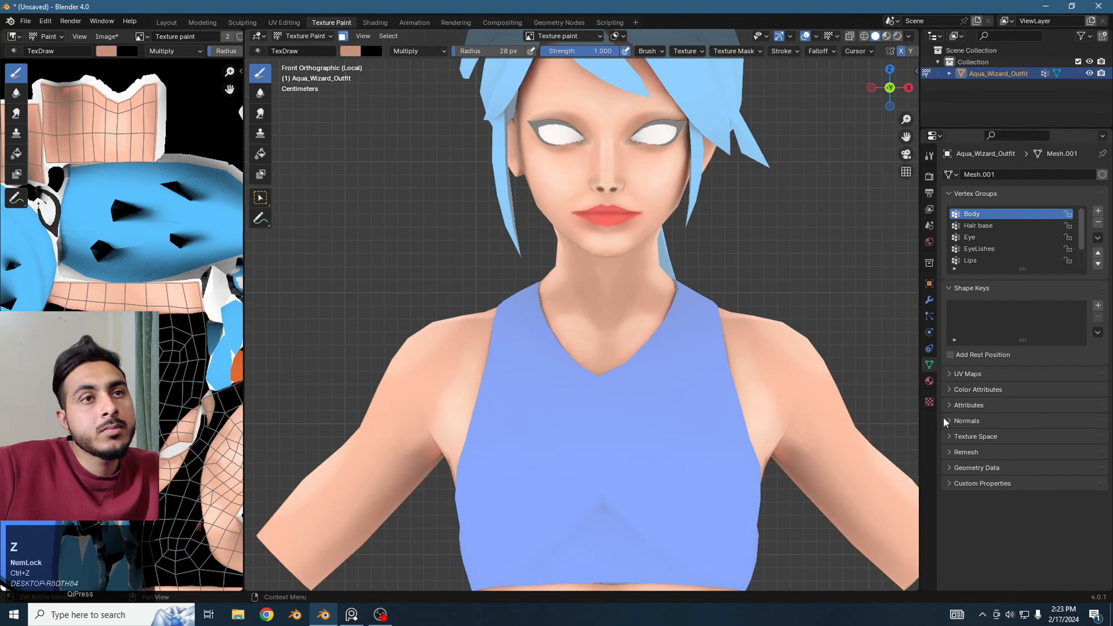
middle_drag(811, 394, 715, 367)
mouse_move(676, 338)
mouse_down()
mouse_move(671, 385)
mouse_move(688, 348)
mouse_up()
- Switch to the Soften brush with a 37 px radius and blend the shadow in the armpits
click(260, 93)
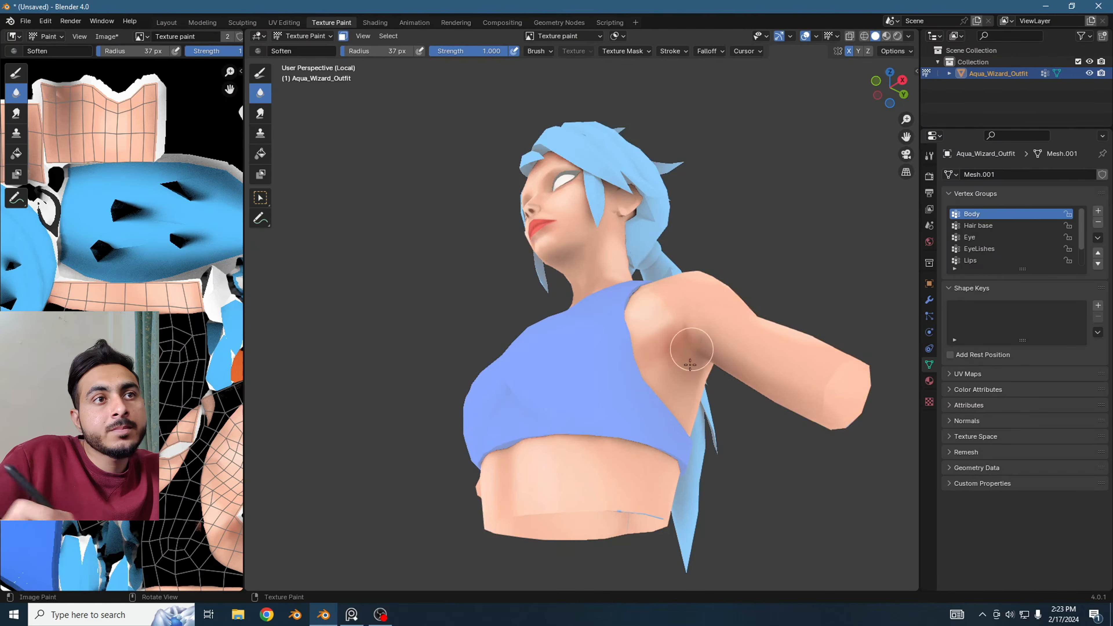
key(KP_1)
scroll(686, 378, up, 5)
mouse_move(686, 378)
shift+middle_down()
mouse_move(617, 353)
mouse_move(609, 281)
shift+middle_up()
scroll(617, 352, down, 4)
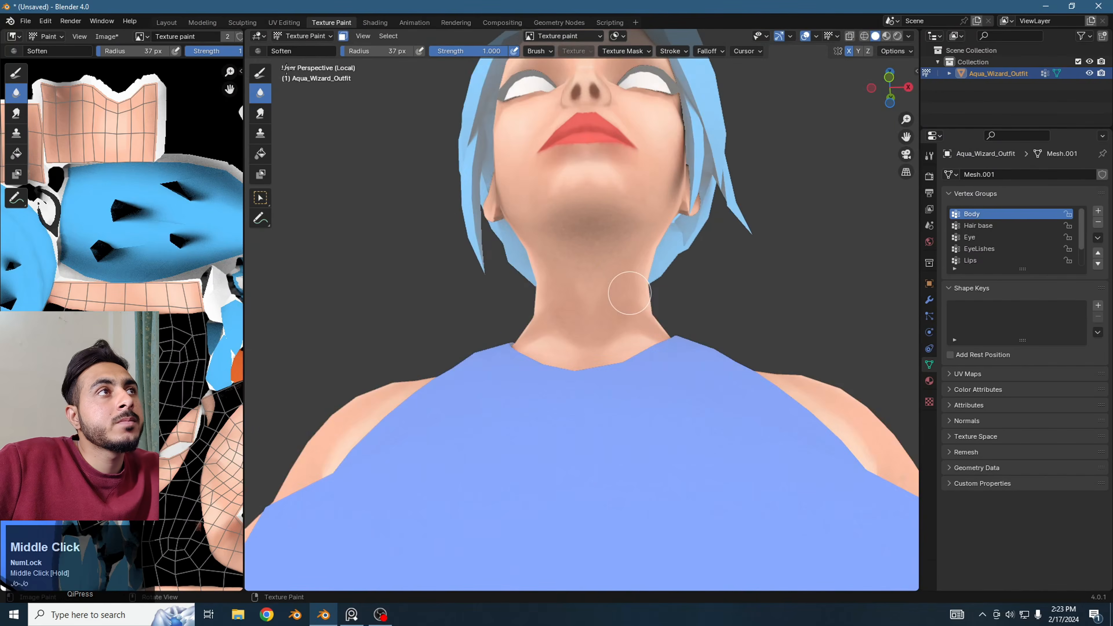
- Switch to the TexDraw brush in Overlay mode with a light skin tone and try a 45 px stroke under the chin
click(260, 72)
click(419, 51)
click(409, 190)
click(419, 50)
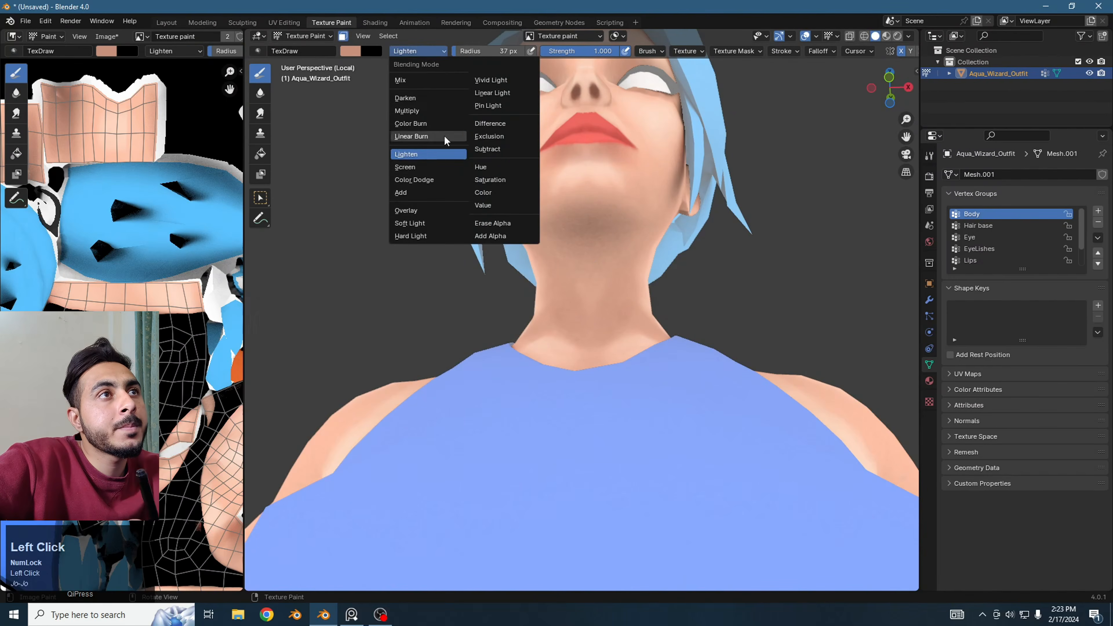
click(417, 138)
click(350, 51)
click(392, 123)
drag(391, 122, 391, 129)
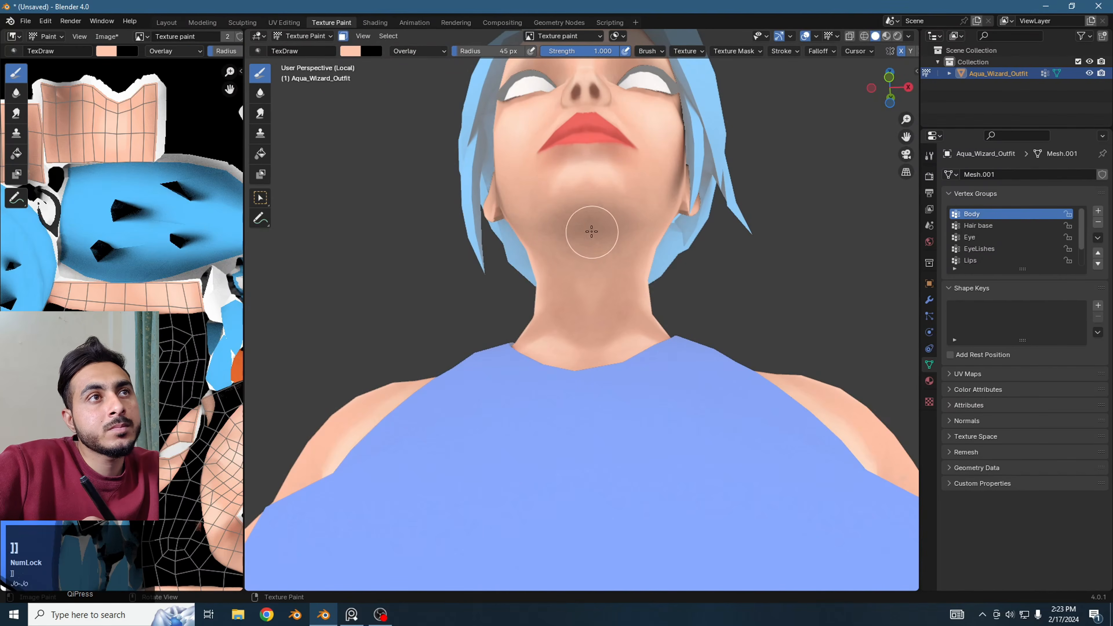
drag(591, 229, 582, 304)
key(ctrl+z)
- Brighten the lips from the front view with a light red Overlay brush, reducing the radius to 25 px
key(KP_1)
scroll(633, 286, up, 5)
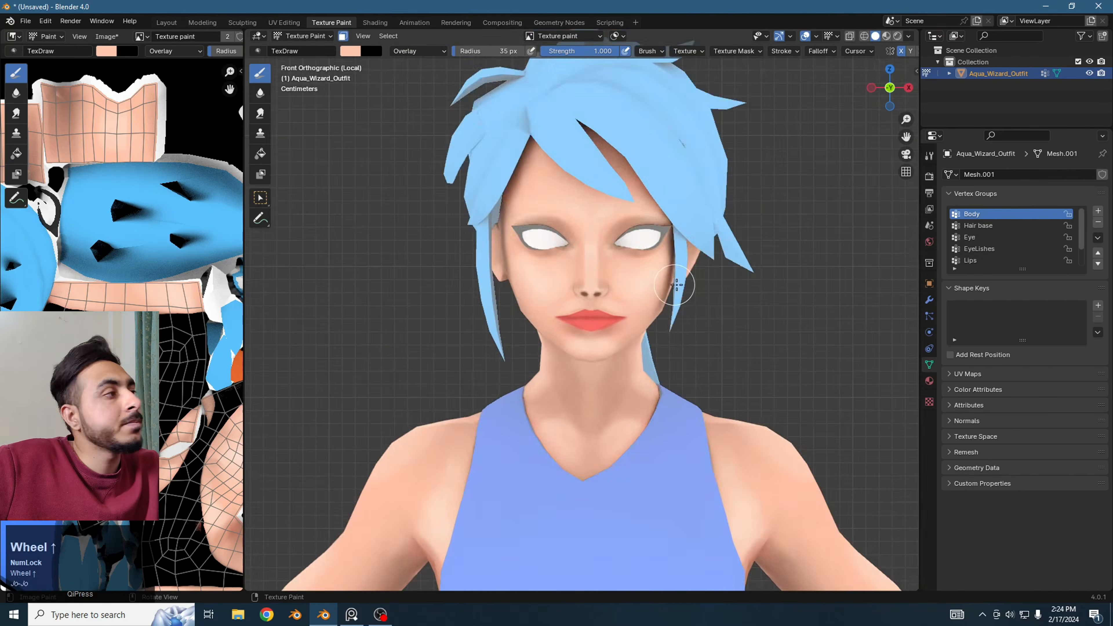
shift+middle_drag(428, 124, 450, 111)
click(351, 51)
click(392, 140)
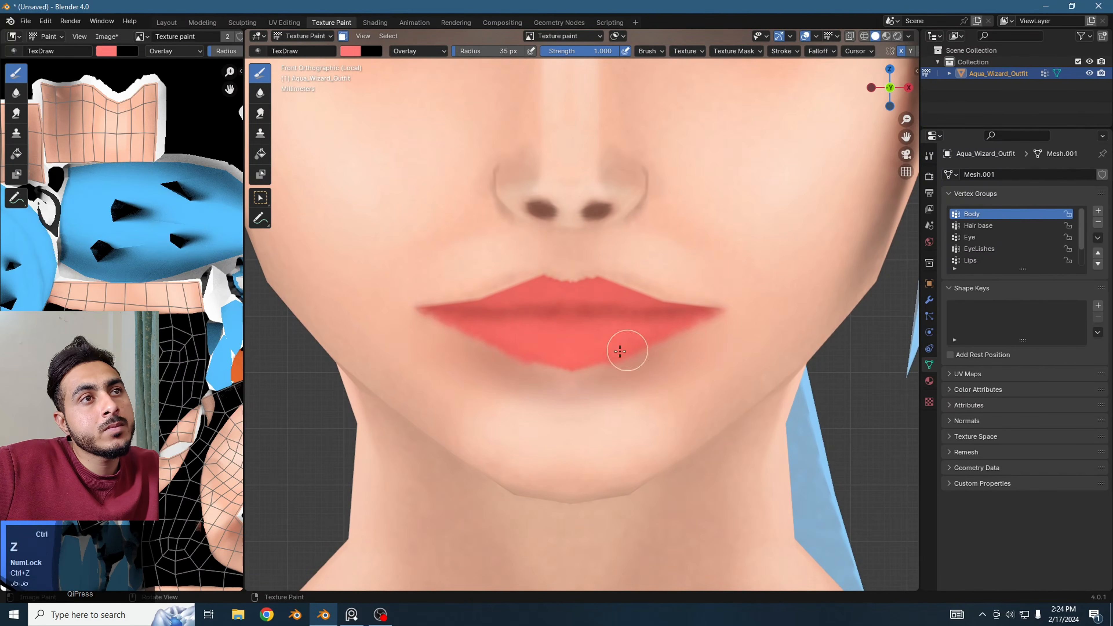
scroll(622, 346, up, 2)
click(582, 358)
key(bracketleft)
key(bracketleft)
key(bracketleft)
key(bracketleft)
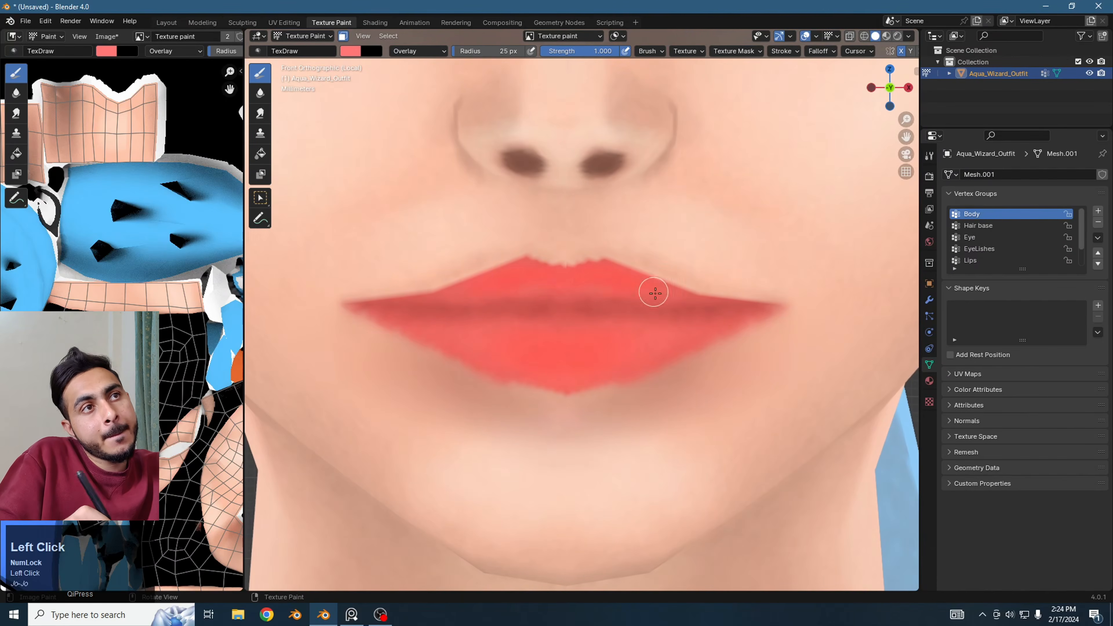
- Darken the line between the lips with a dark red Multiply brush at a smaller radius
click(351, 50)
click(393, 150)
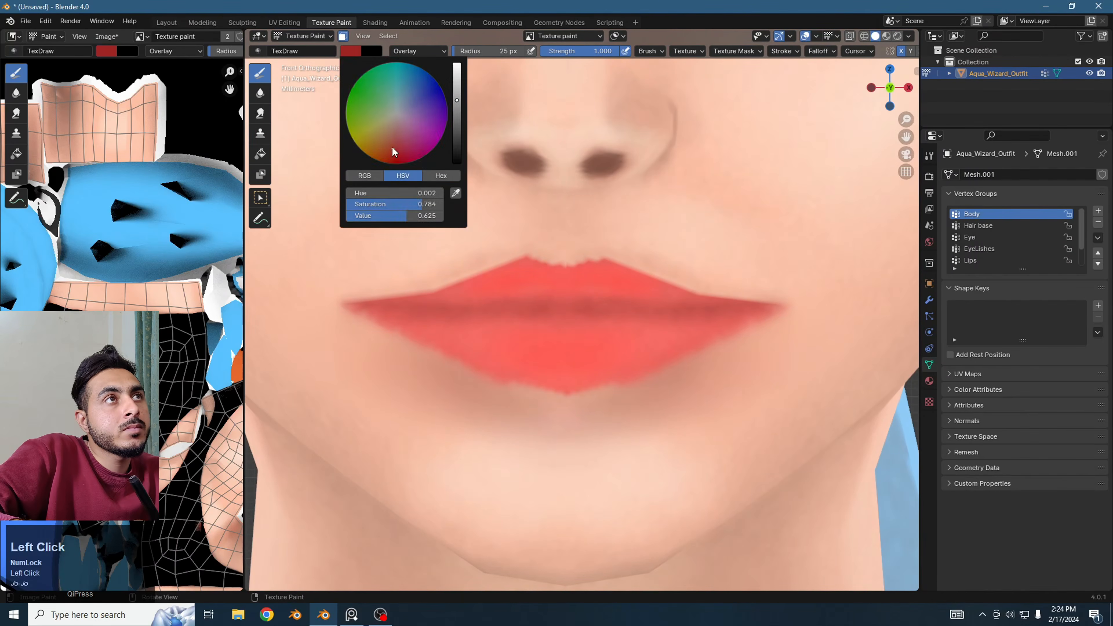
click(418, 51)
click(416, 90)
key(bracketleft)
key(bracketleft)
key(bracketleft)
mouse_move(723, 314)
mouse_down()
mouse_move(359, 311)
mouse_move(760, 310)
mouse_move(554, 318)
mouse_move(579, 313)
mouse_up()
- Paint light pink highlights on the lower and upper lips in Screen mode at strength 0.355
click(419, 51)
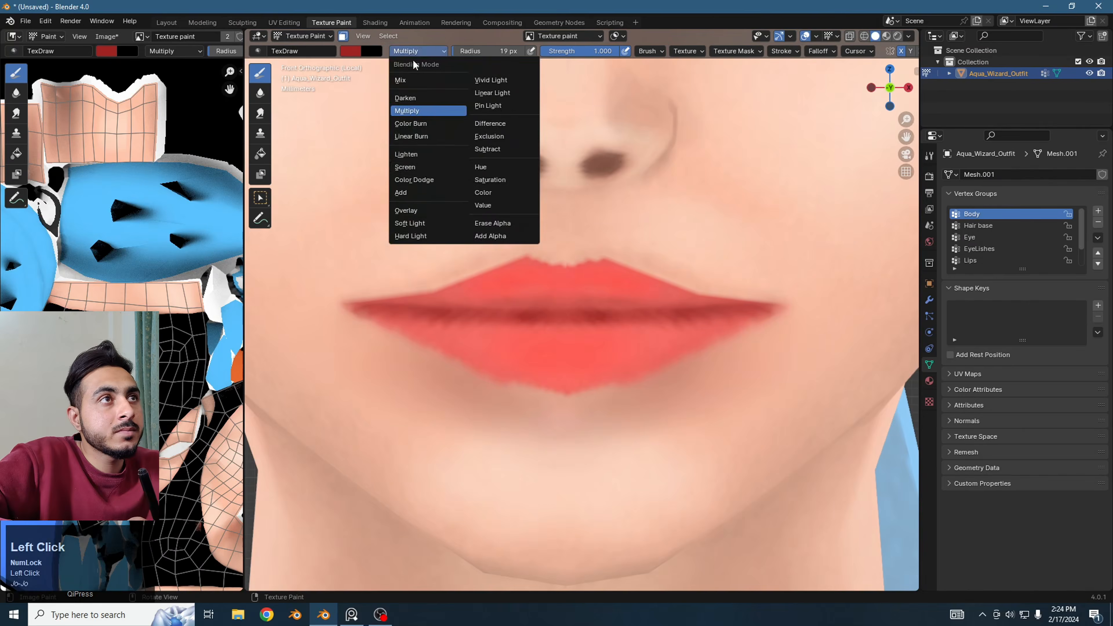
click(404, 167)
click(351, 51)
click(457, 57)
click(395, 153)
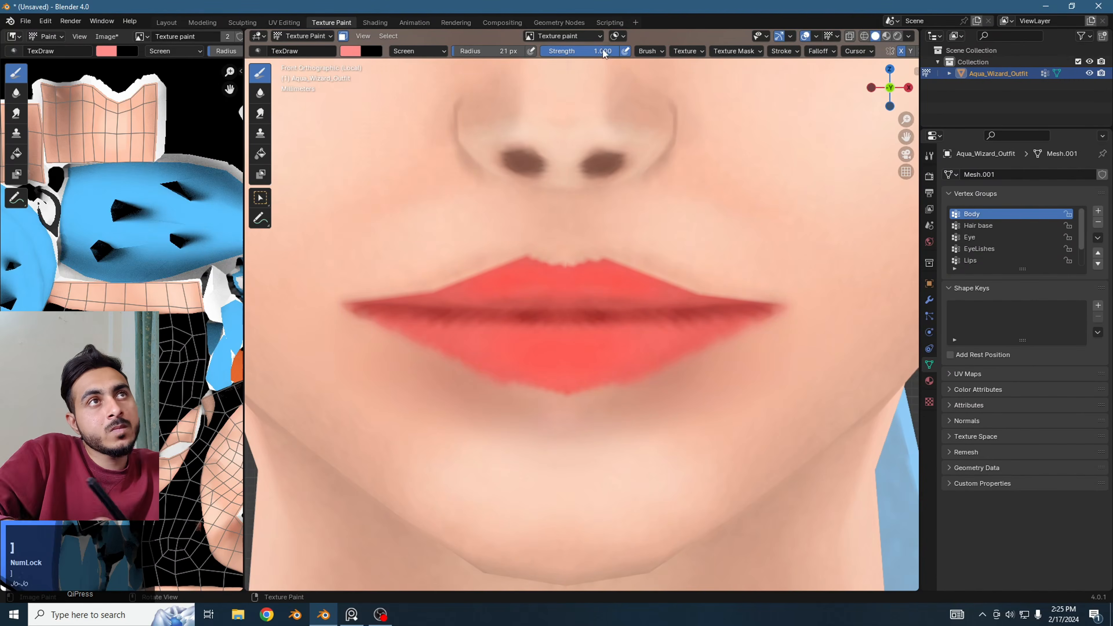
key(bracketright)
key(bracketright)
key(bracketright)
key(bracketright)
drag(604, 52, 553, 53)
drag(624, 348, 514, 348)
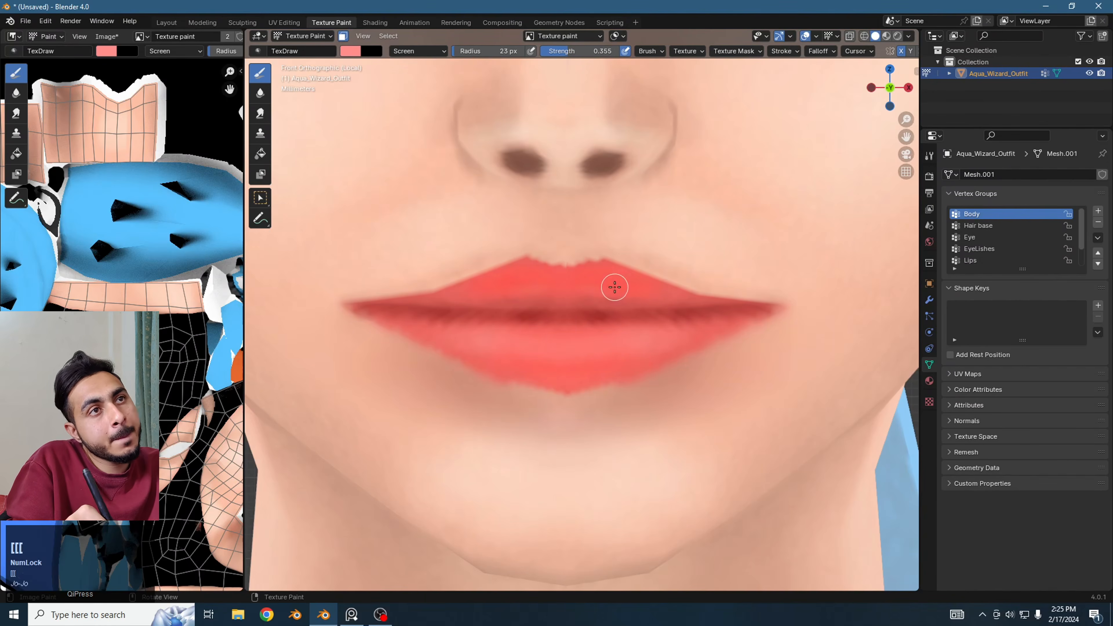
drag(614, 288, 548, 283)
- Set the brush to Mix with a darkened red-brown colour and try a stroke above the eyes
scroll(631, 307, down, 2)
shift+middle_drag(626, 254, 591, 331)
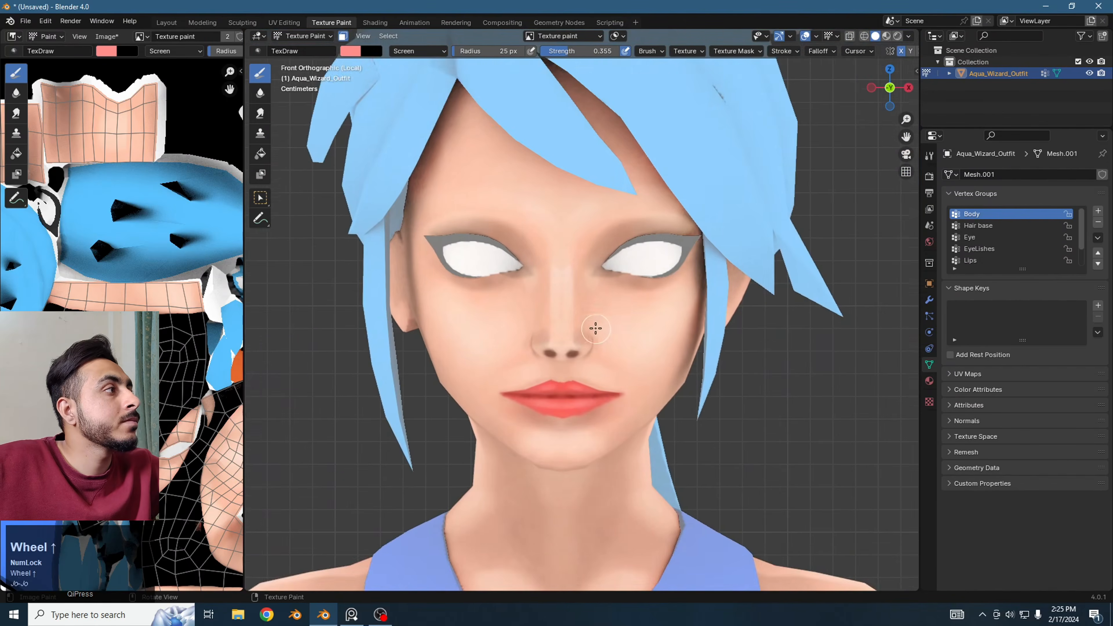
scroll(591, 324, down, 1)
shift+middle_drag(599, 288, 602, 328)
scroll(597, 287, up, 3)
click(412, 50)
click(404, 80)
click(356, 53)
drag(396, 147, 395, 141)
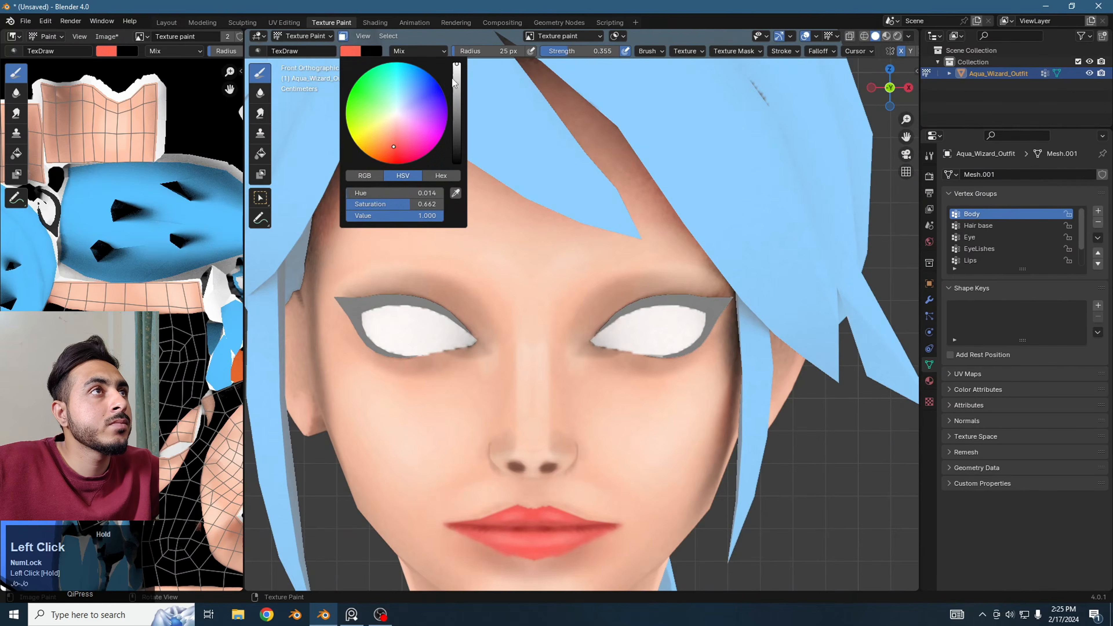
drag(457, 65, 456, 118)
drag(686, 264, 597, 264)
key(ctrl+z)
- Choose a less saturated dark brown, test an eyebrow stroke, and set the brush radius to 27 px and strength to 0.674
click(356, 51)
drag(396, 144, 395, 137)
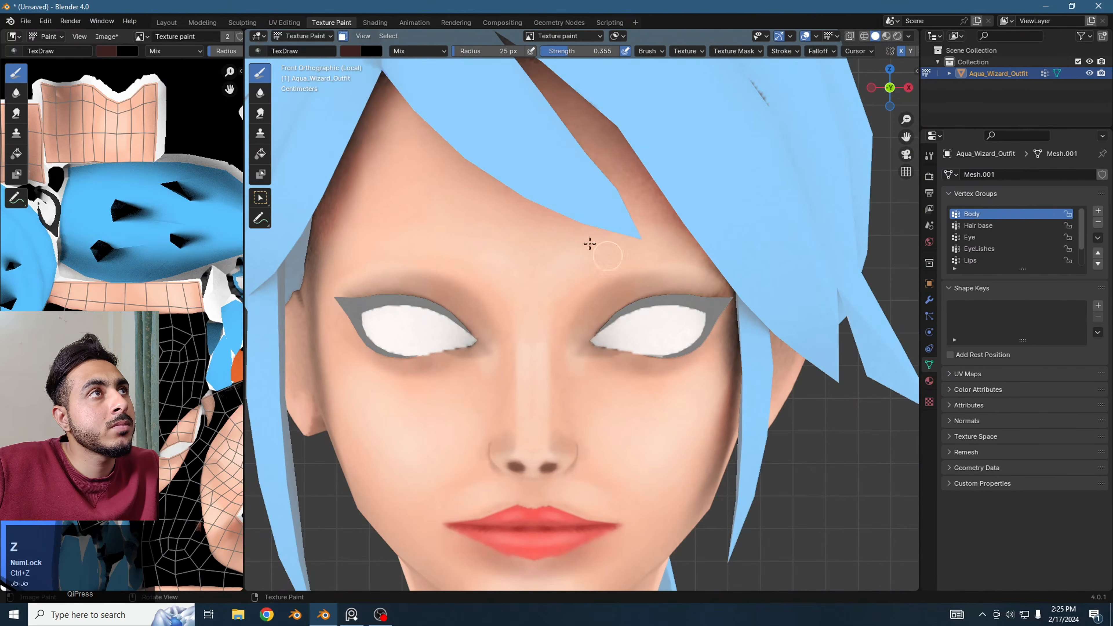
drag(397, 238, 671, 242)
key(ctrl+z)
shift+middle_drag(647, 247, 571, 256)
key(bracketright)
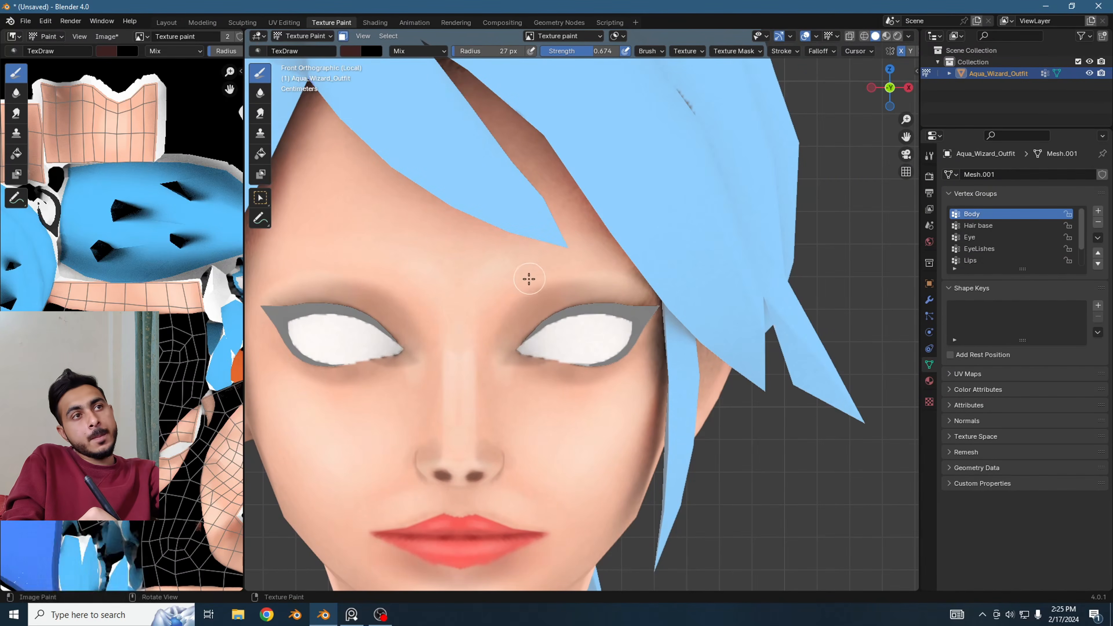
- Block in mirrored arched eyebrows in dark brown, reducing the brush radius to 15 px
mouse_move(509, 291)
mouse_down()
mouse_move(570, 264)
mouse_move(615, 265)
mouse_move(509, 291)
mouse_move(517, 281)
mouse_move(653, 272)
mouse_up()
key(ctrl+z)
key(bracketleft)
key(bracketleft)
key(bracketleft)
key(bracketleft)
key(bracketleft)
key(bracketleft)
key(bracketleft)
key(bracketleft)
key(bracketleft)
key(bracketleft)
key(bracketleft)
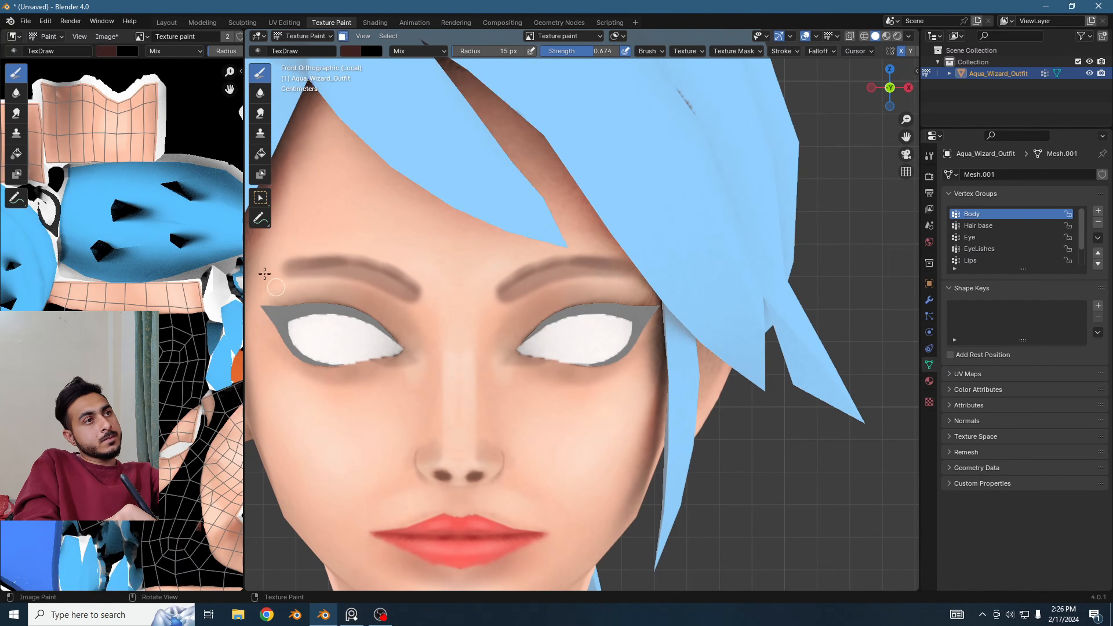
- Taper the eyebrow ends and fill both eyebrows darker with a brush radius of 8 px
drag(297, 263, 390, 270)
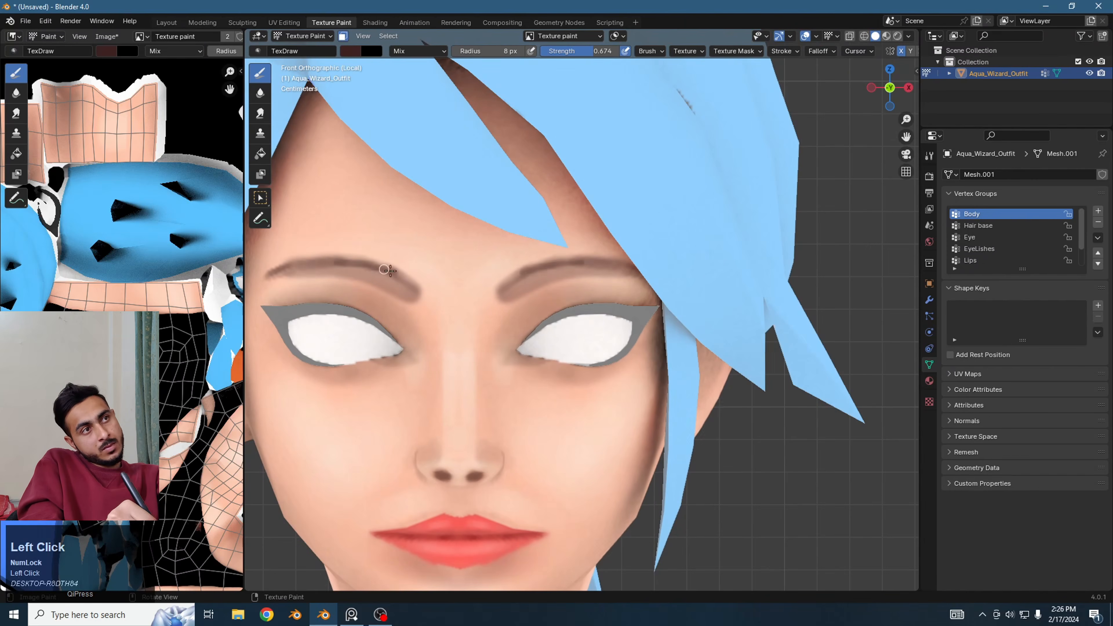
key(bracketright)
mouse_move(507, 293)
mouse_down()
mouse_move(533, 270)
mouse_move(560, 271)
mouse_move(511, 288)
mouse_move(585, 263)
mouse_up()
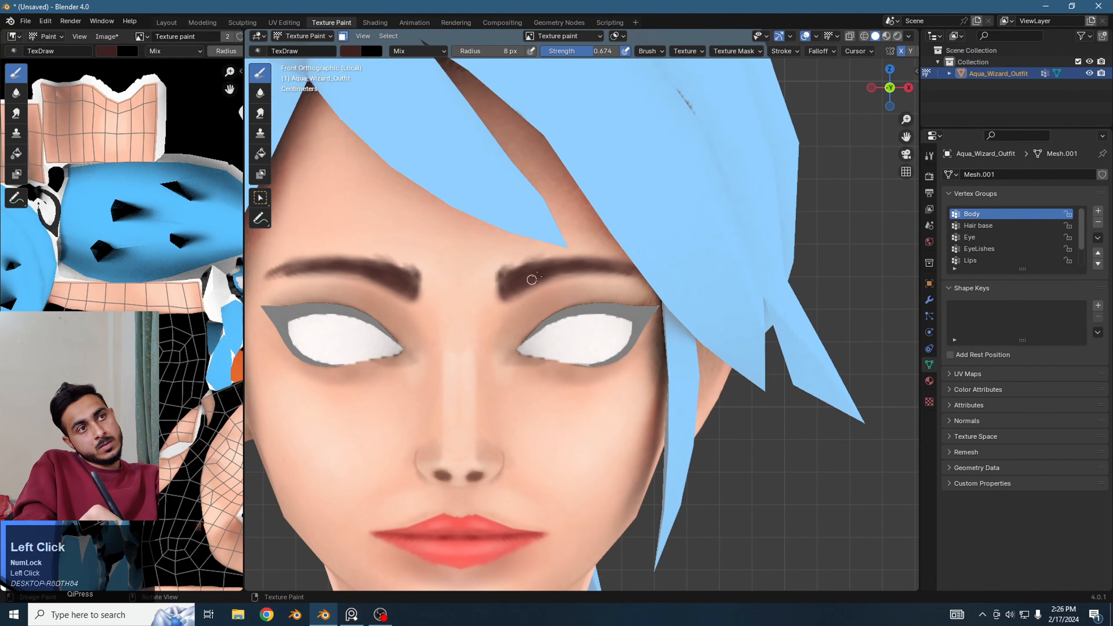
- Darken the inside of both eyebrows with another dark brown stroke at a brush radius of 8 px
mouse_move(292, 265)
mouse_down()
mouse_move(370, 270)
mouse_move(343, 270)
mouse_up()
scroll(497, 348, up, 1)
shift+middle_drag(497, 348, 622, 364)
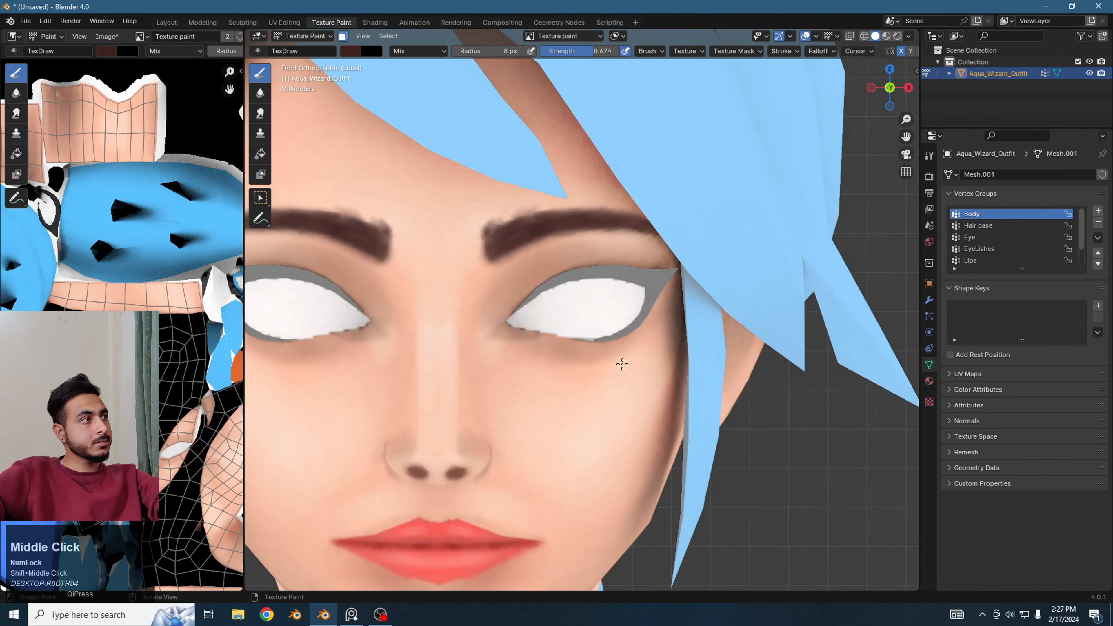
- Select the faces of the Eye vertex group and return to texture painting with only them paintable
scroll(524, 303, down, 1)
click(970, 237)
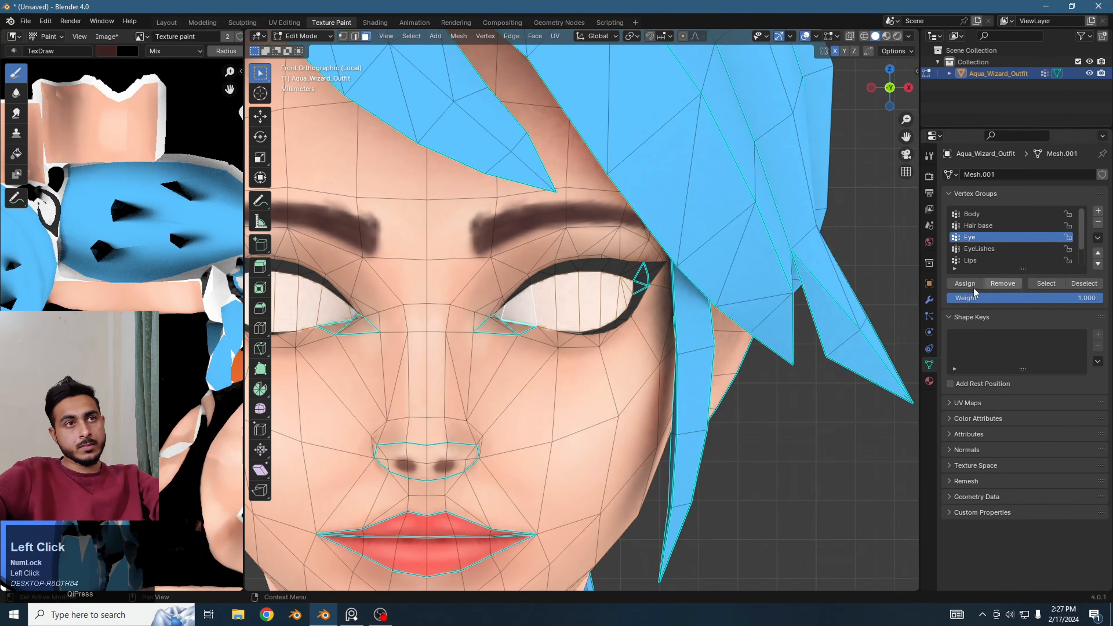
shift+middle_drag(612, 331, 589, 335)
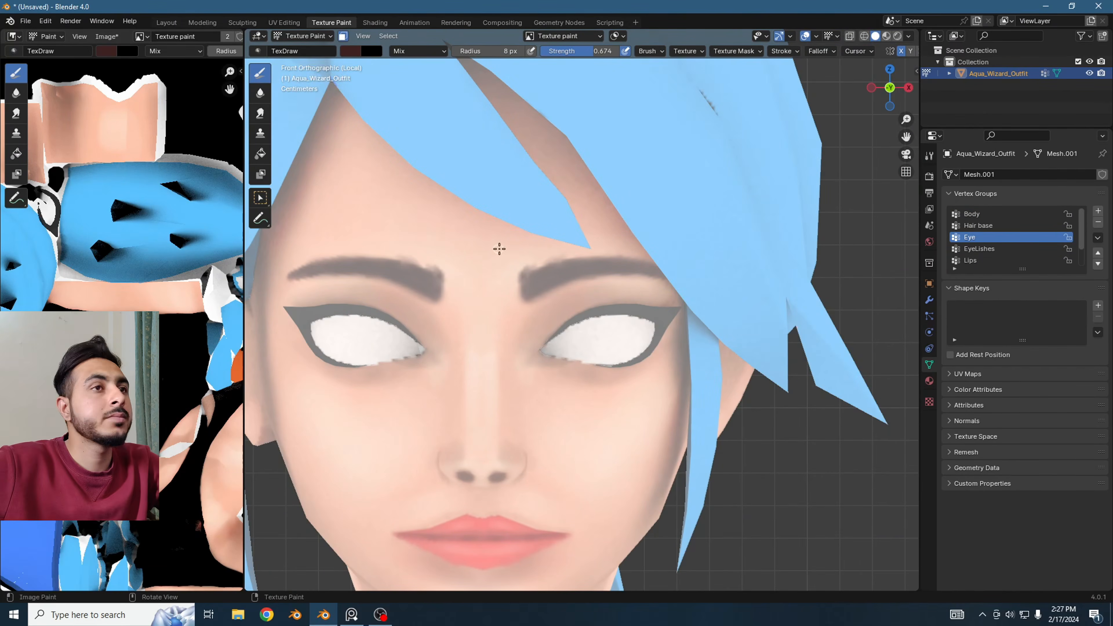
- Paint mirrored round irises in bright blue using the Color blend mode and a brush radius of 50 px
click(350, 50)
drag(440, 137, 446, 75)
click(419, 51)
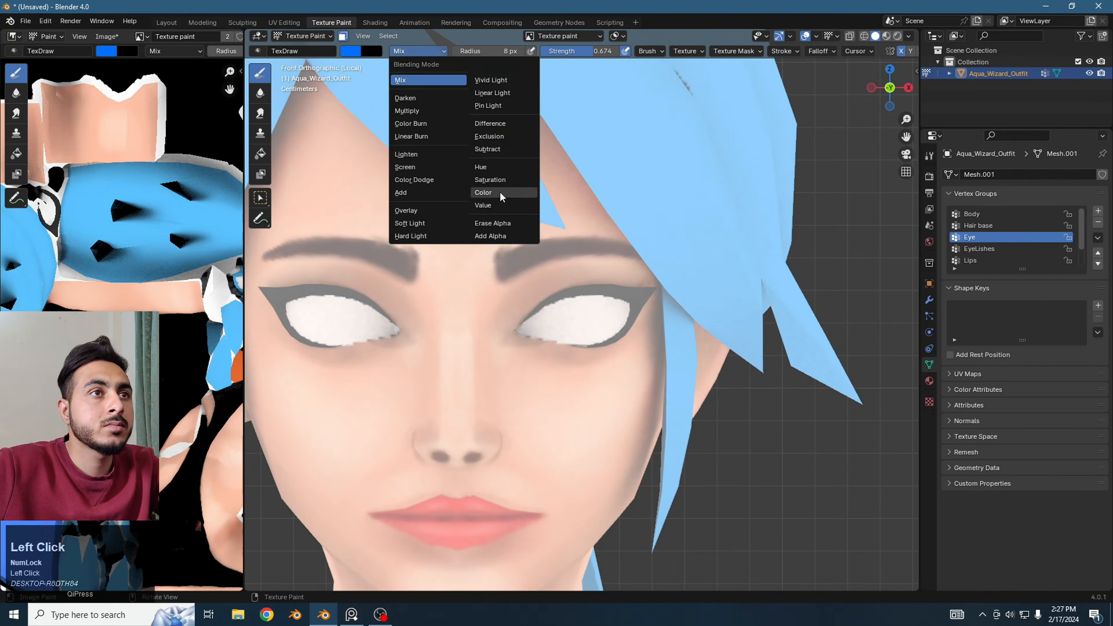
click(504, 191)
click(574, 320)
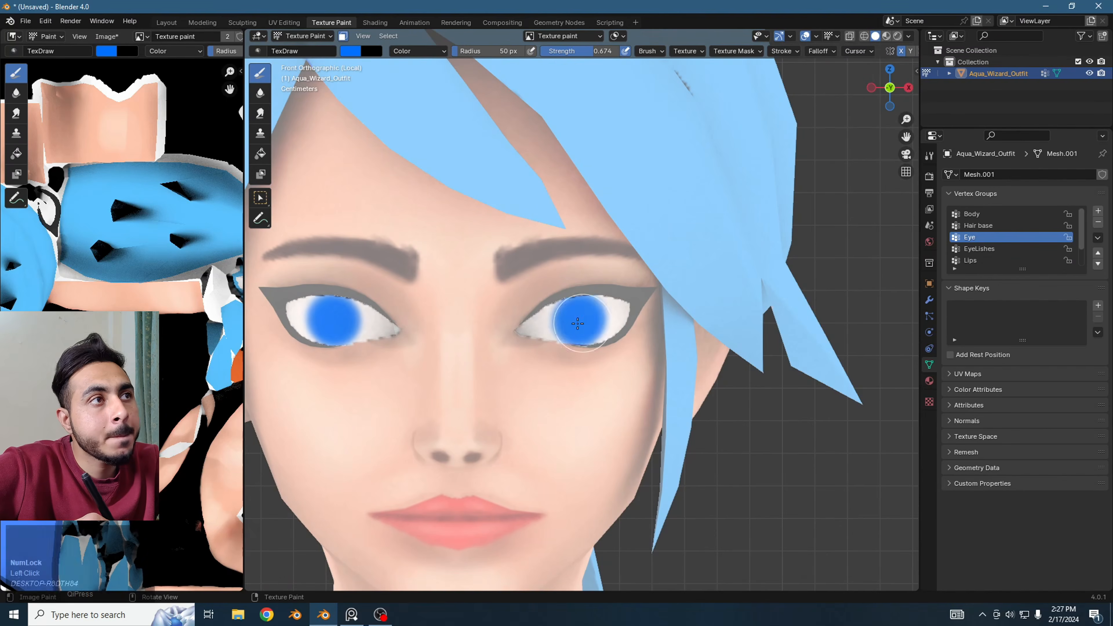
click(579, 322)
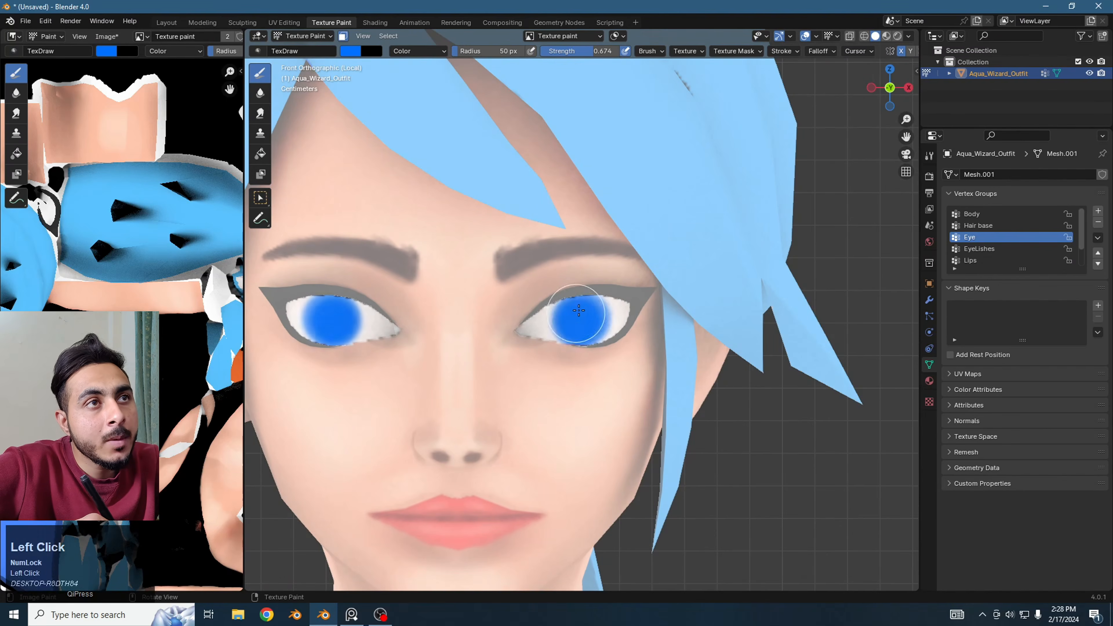
- Choose a lighter blue and paint the inner area of both irises with a smaller brush
click(355, 50)
click(443, 97)
click(579, 320)
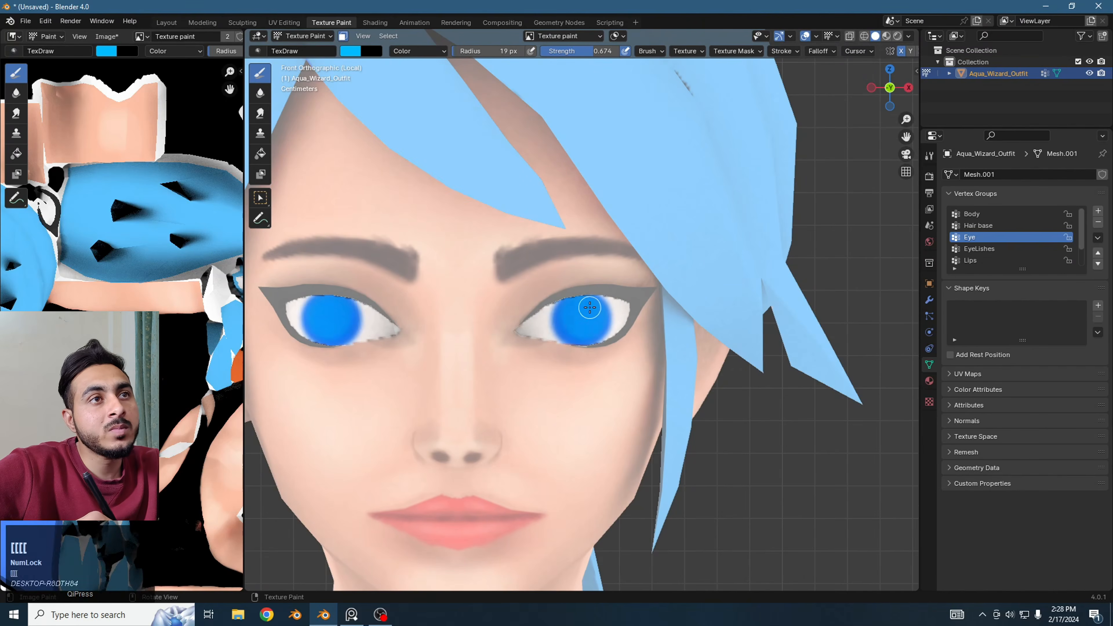
- Switch the blend mode to Mix, choose black, and dab a round pupil in the centre of each iris
click(419, 50)
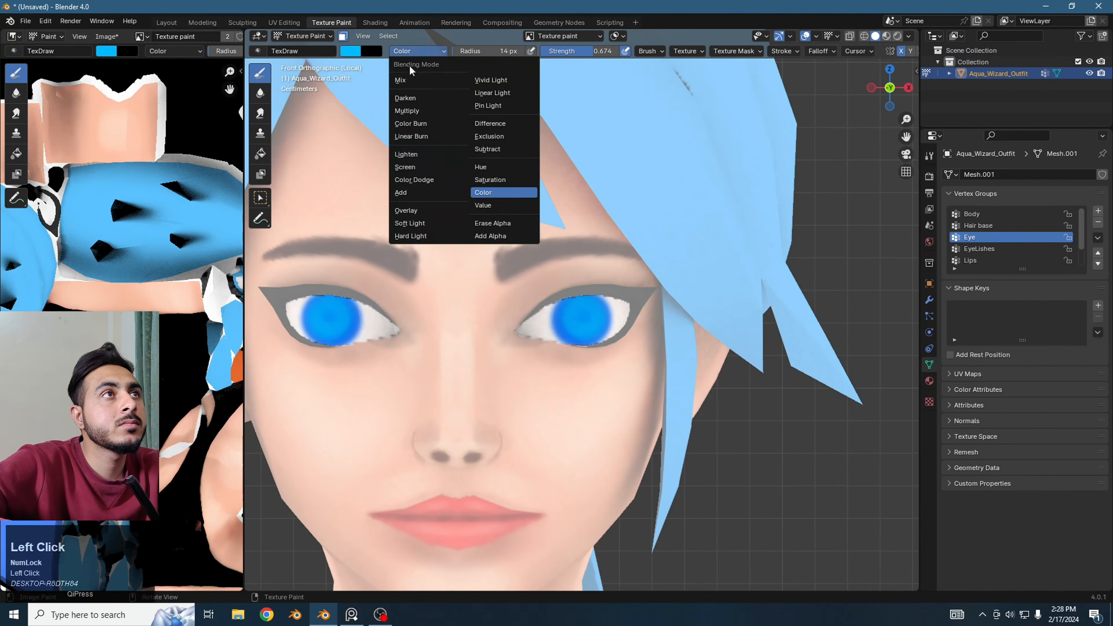
click(421, 74)
click(357, 50)
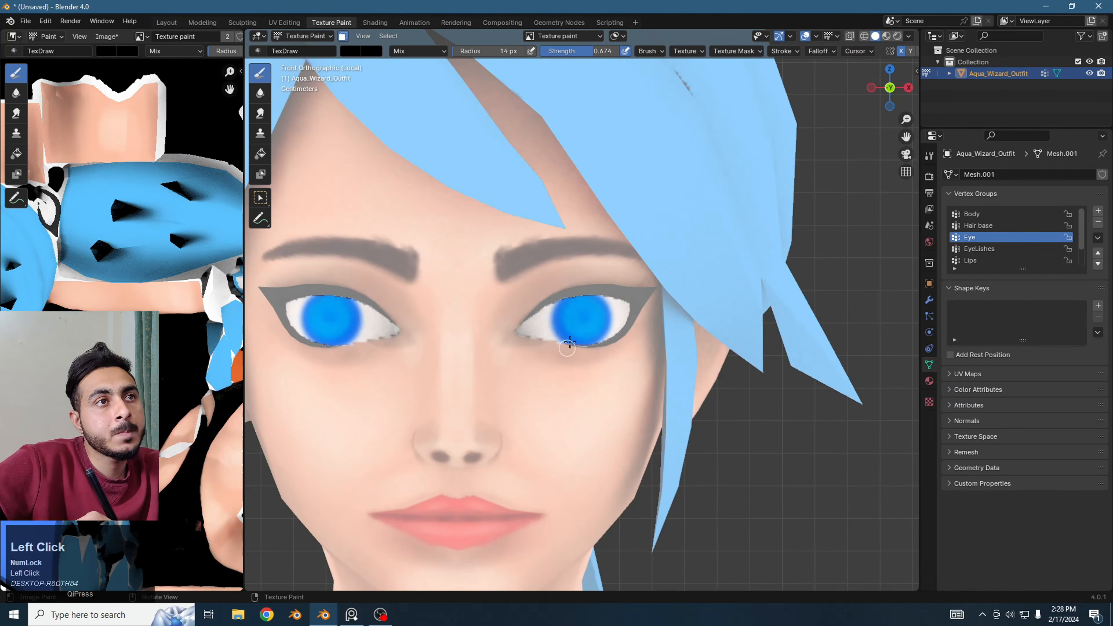
click(580, 317)
click(580, 317)
- Check where the eye faces lie on the painted texture in the UV layout
scroll(159, 212, down, 3)
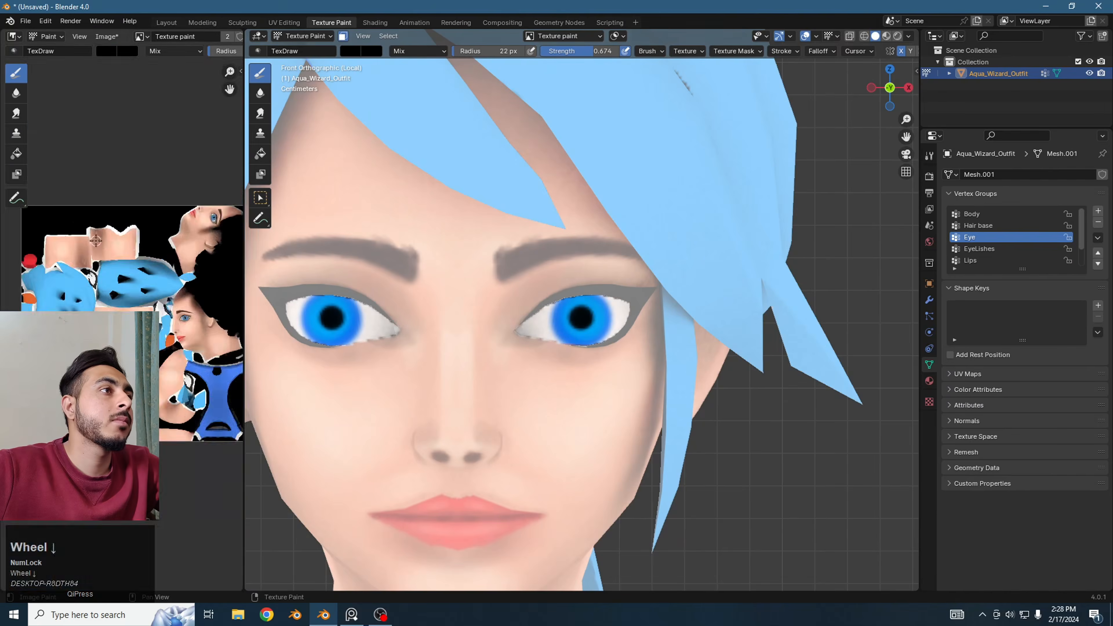
key(Tab)
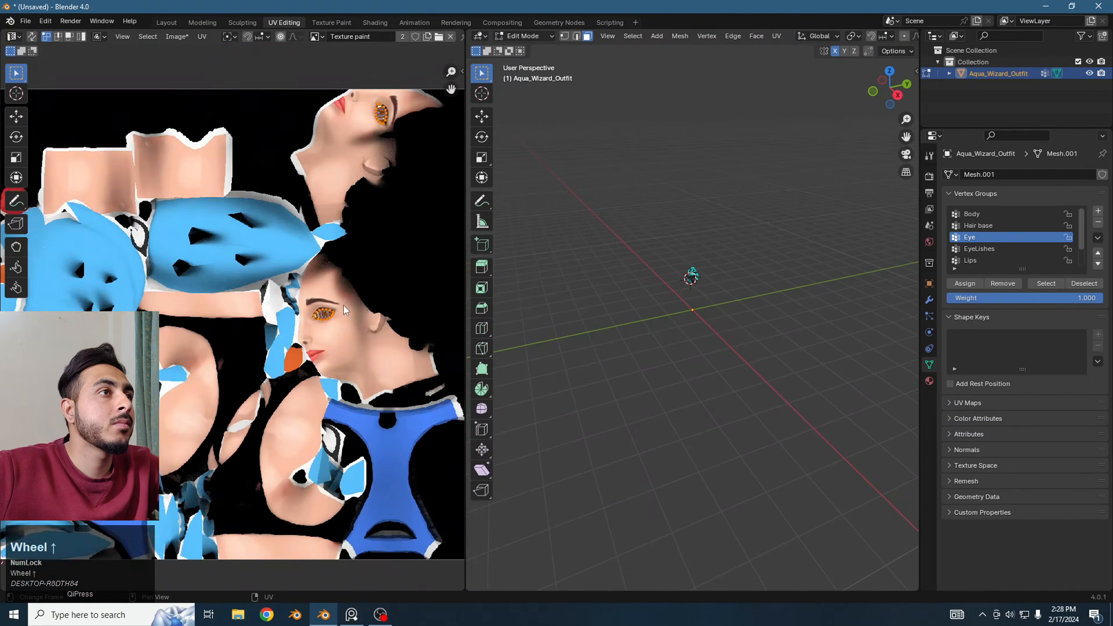
scroll(343, 305, up, 3)
middle_drag(657, 308, 701, 307)
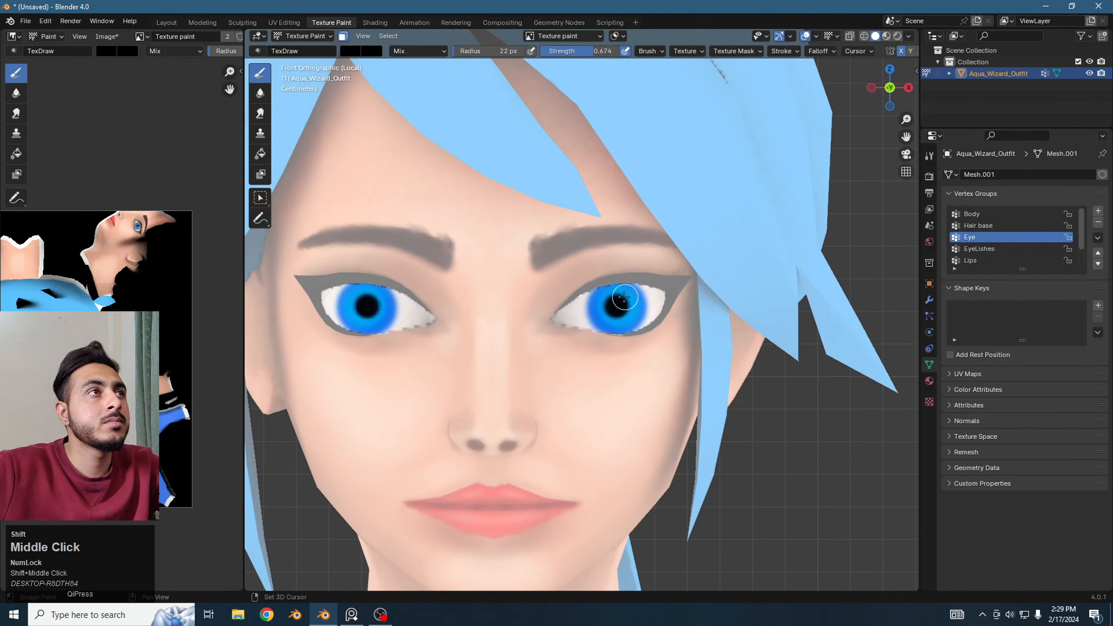
- Push the irises slightly toward the nose using the Smear tool with a brush radius of 168 px
click(260, 113)
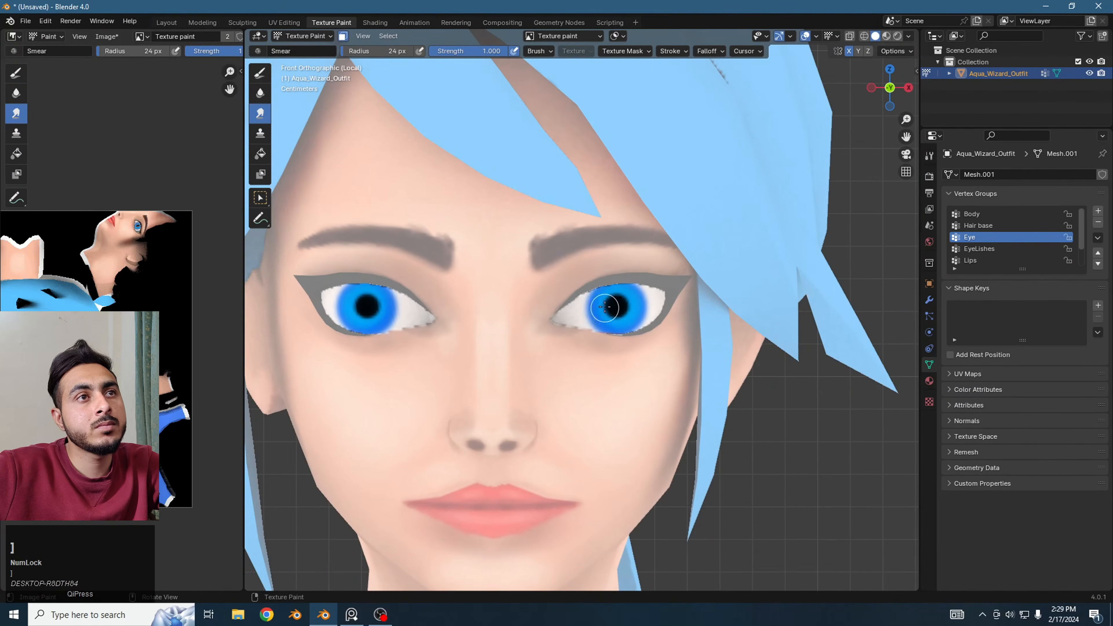
key(bracketright)
key(bracketright)
- Repaint the whites of both eyes in pure white with the Draw brush at a radius of 56 px
click(260, 73)
scroll(658, 307, up, 3)
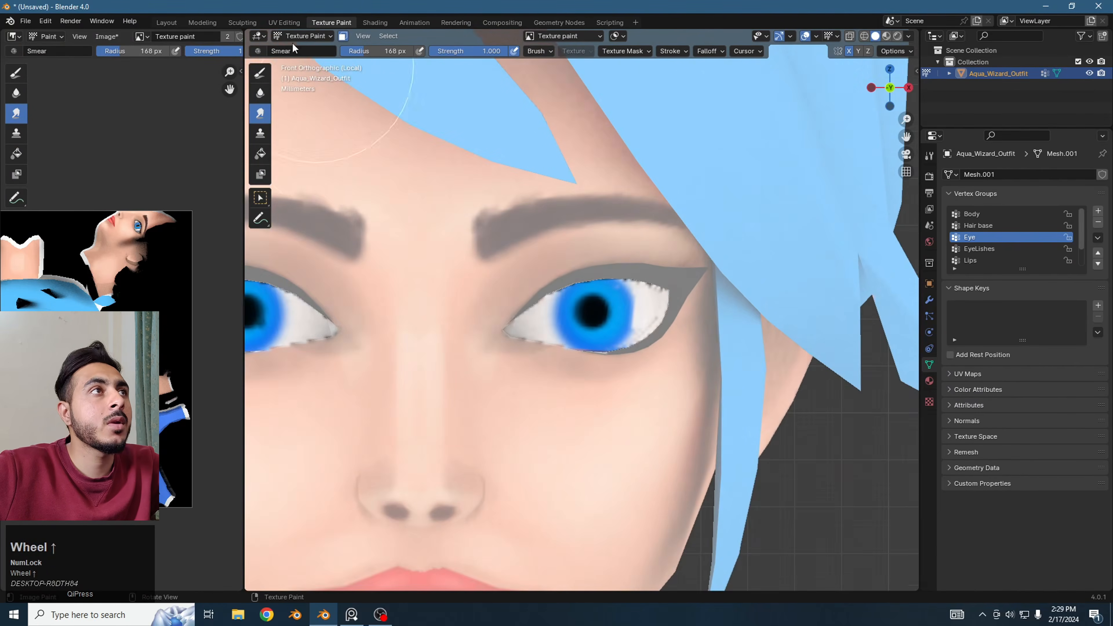
click(356, 50)
click(456, 66)
scroll(613, 285, down, 2)
key(f)
click(633, 261)
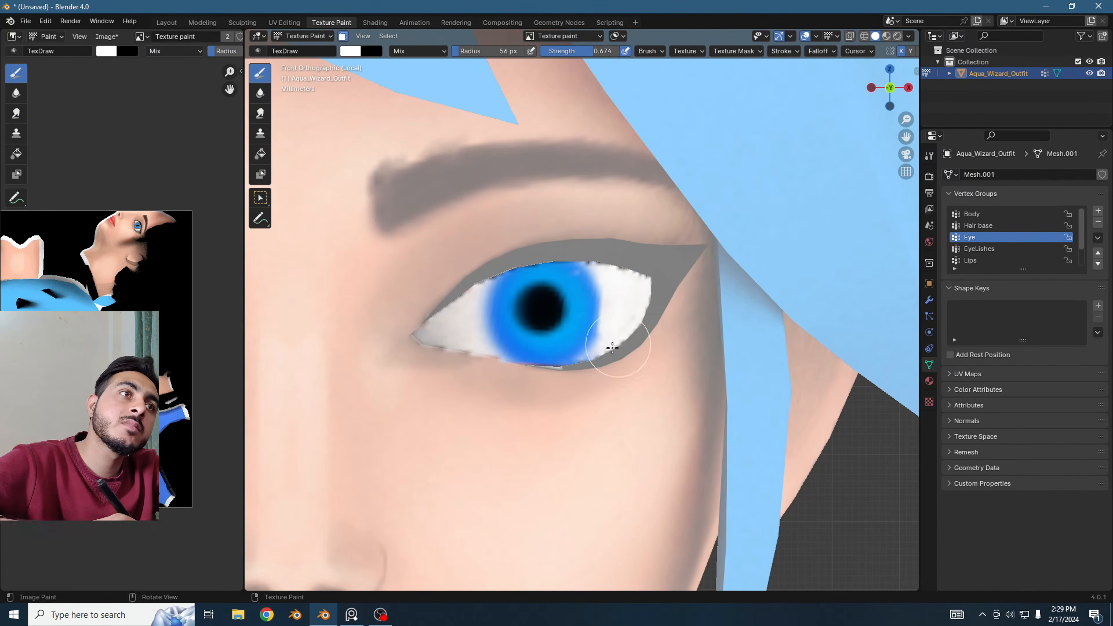
drag(419, 336, 425, 332)
scroll(425, 332, down, 6)
scroll(395, 263, up, 3)
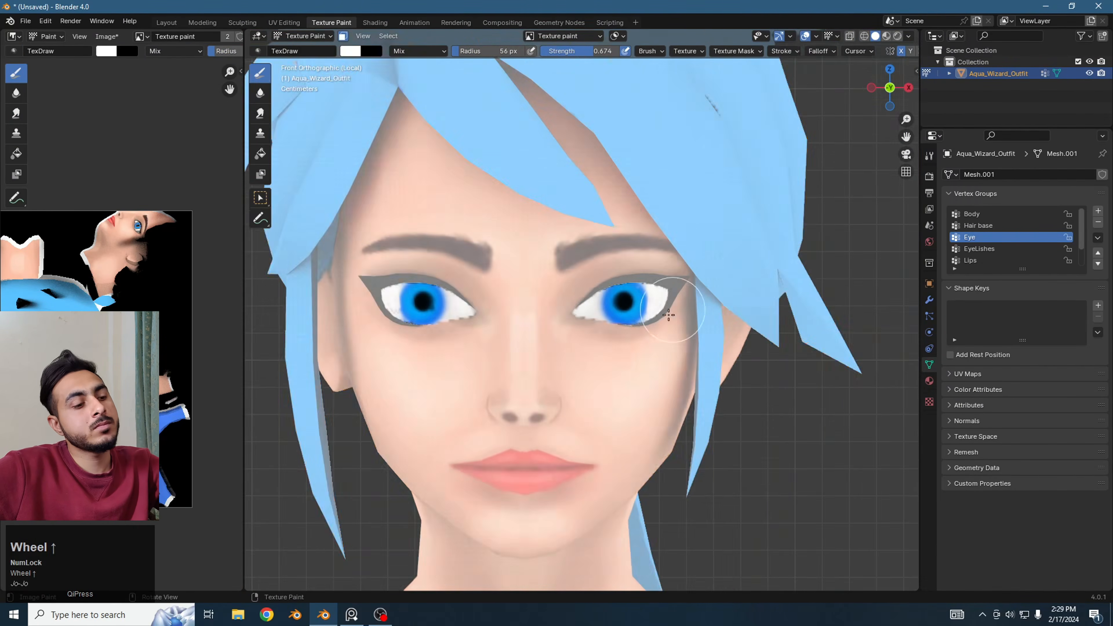
- Nudge the irises into position using the Smear tool with a brush radius of 125 px
click(260, 92)
scroll(653, 303, down, 2)
click(260, 113)
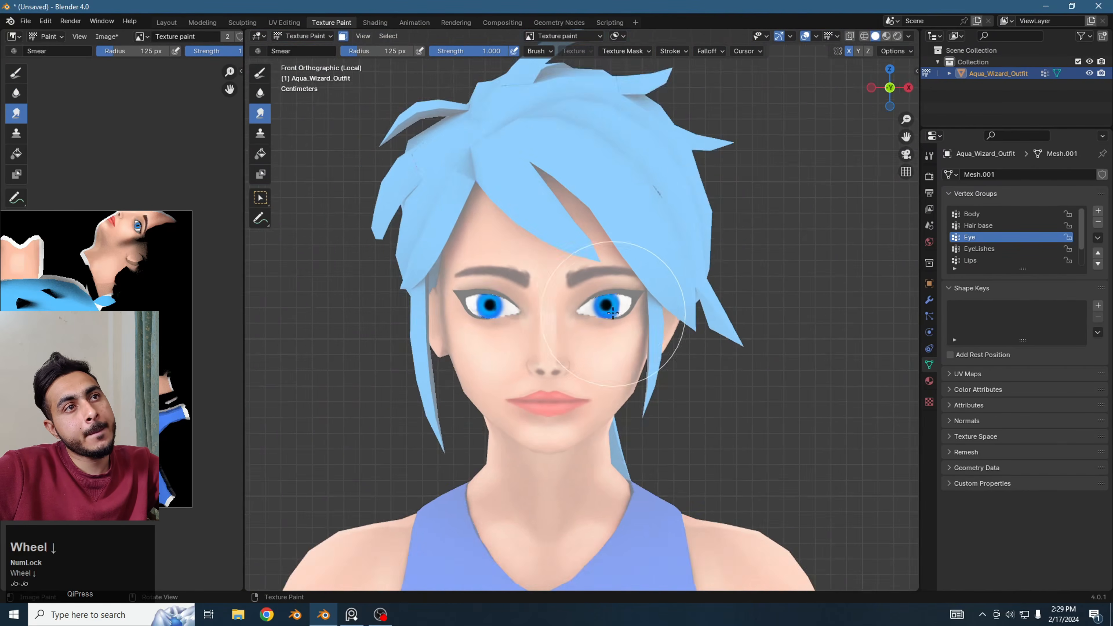
drag(651, 287, 618, 303)
scroll(618, 303, down, 2)
scroll(618, 303, up, 5)
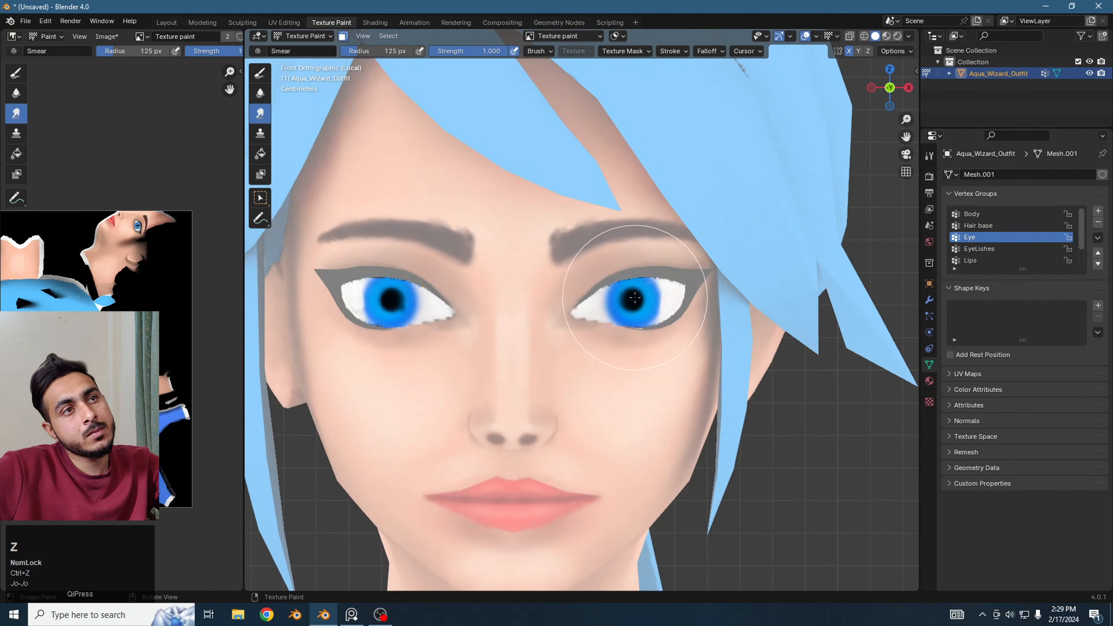
click(618, 302)
- Round out the iris edges with a sampled blue using the Draw brush in Color mode at a radius of 32 px
scroll(618, 302, up, 3)
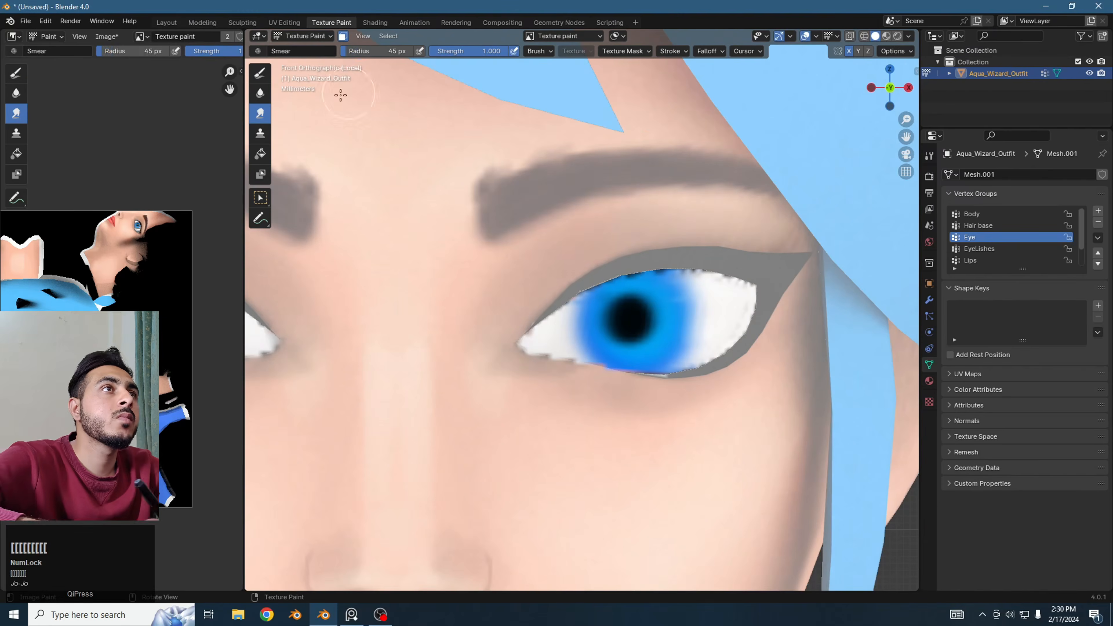
click(260, 72)
click(418, 51)
click(483, 193)
key(s)
key(f)
click(686, 306)
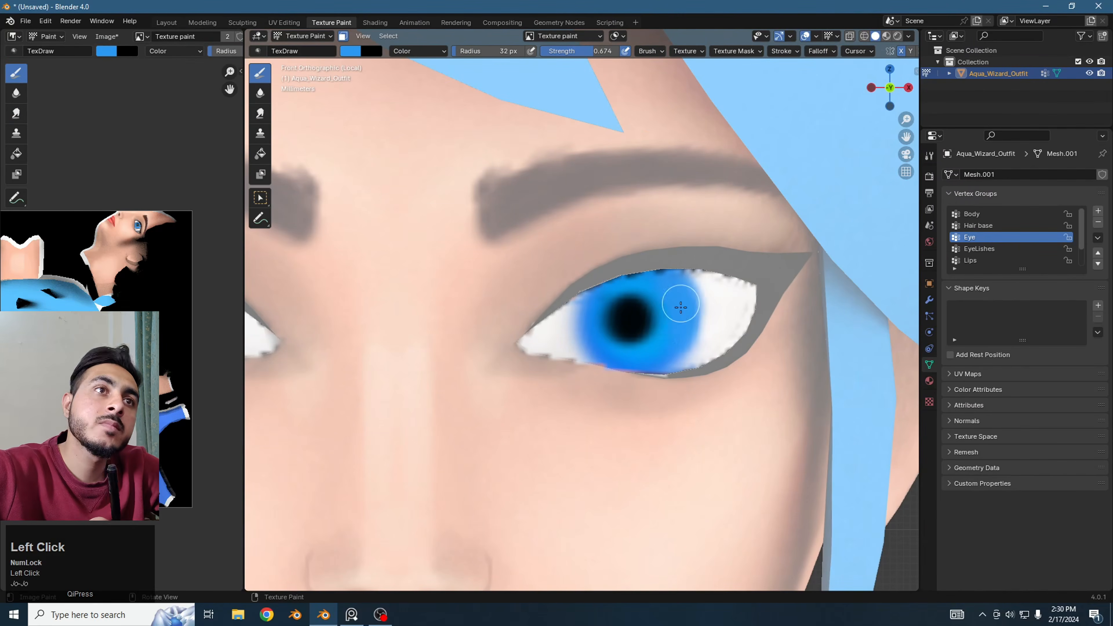
- Enlarge and darken the pupils with sampled black in Mix mode at a brush radius of 42 px
click(419, 51)
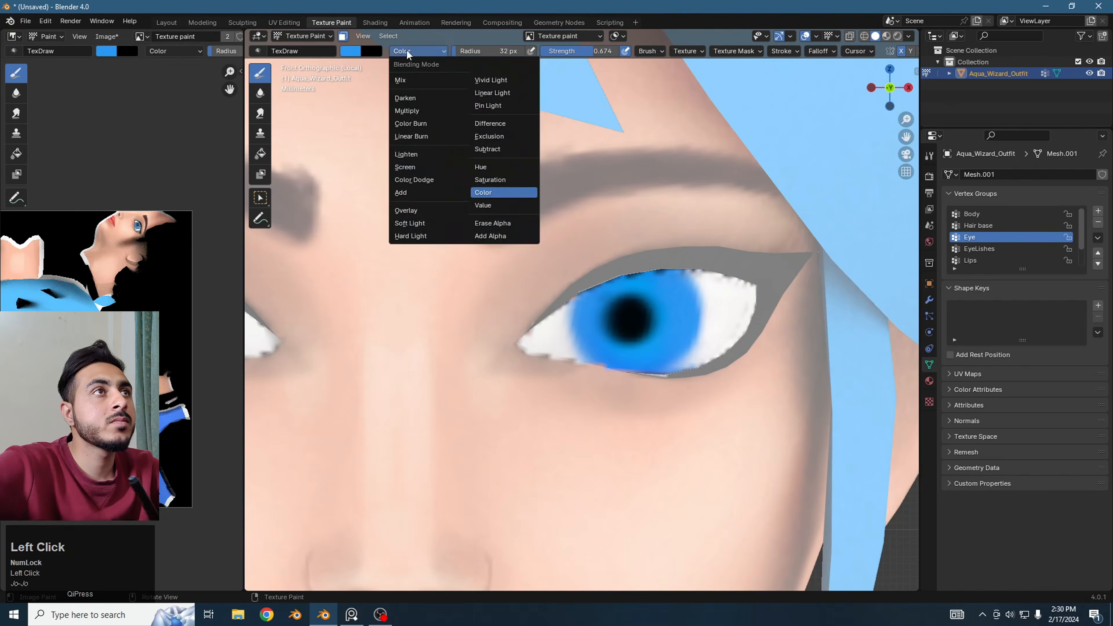
click(407, 84)
key(s)
key(f)
click(628, 319)
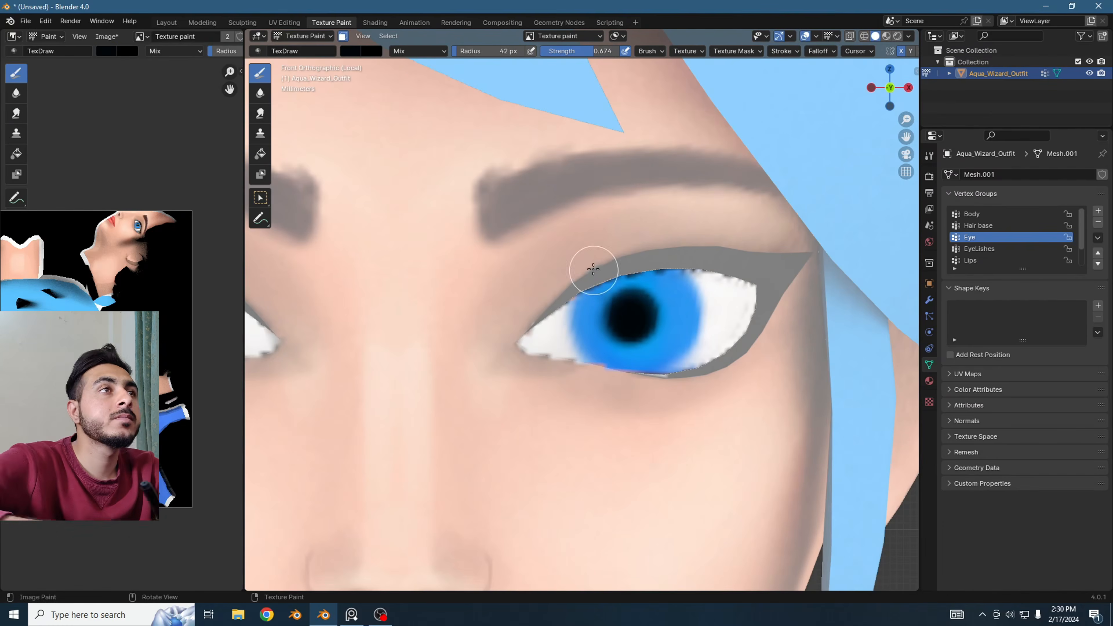
- Tint the inner irises around the pupils with cyan in Color mode at a brush radius of 20 px
click(419, 50)
click(408, 70)
click(350, 51)
click(359, 112)
key([)
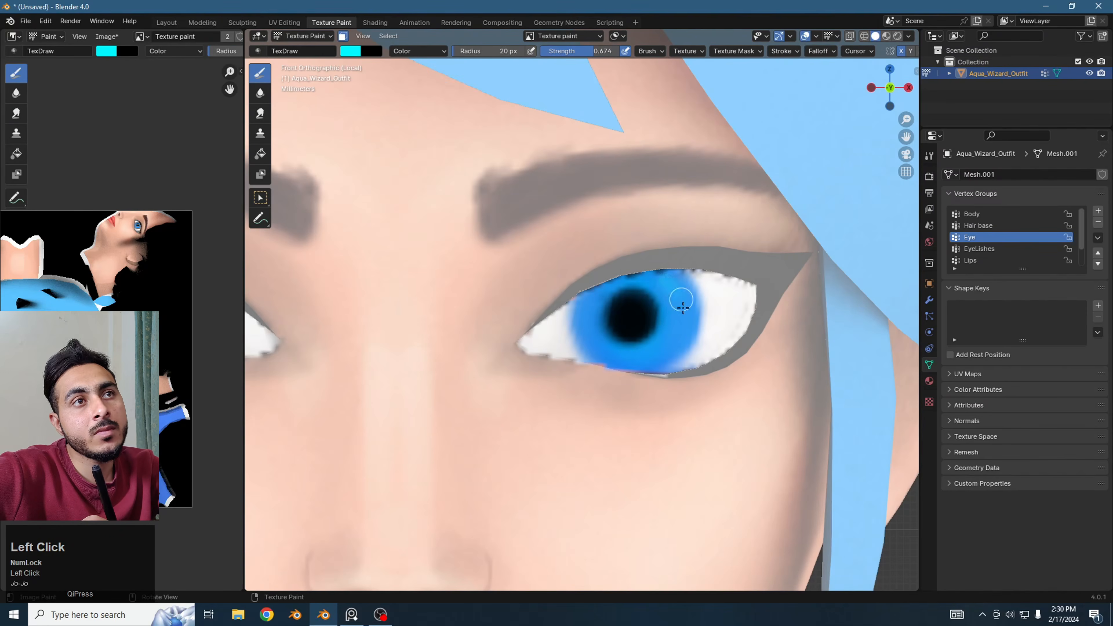
drag(683, 308, 653, 337)
- Dab small bright cyan highlights around the pupils in Screen mode at a brush radius of 10 px
key(])
key(])
click(419, 51)
click(410, 153)
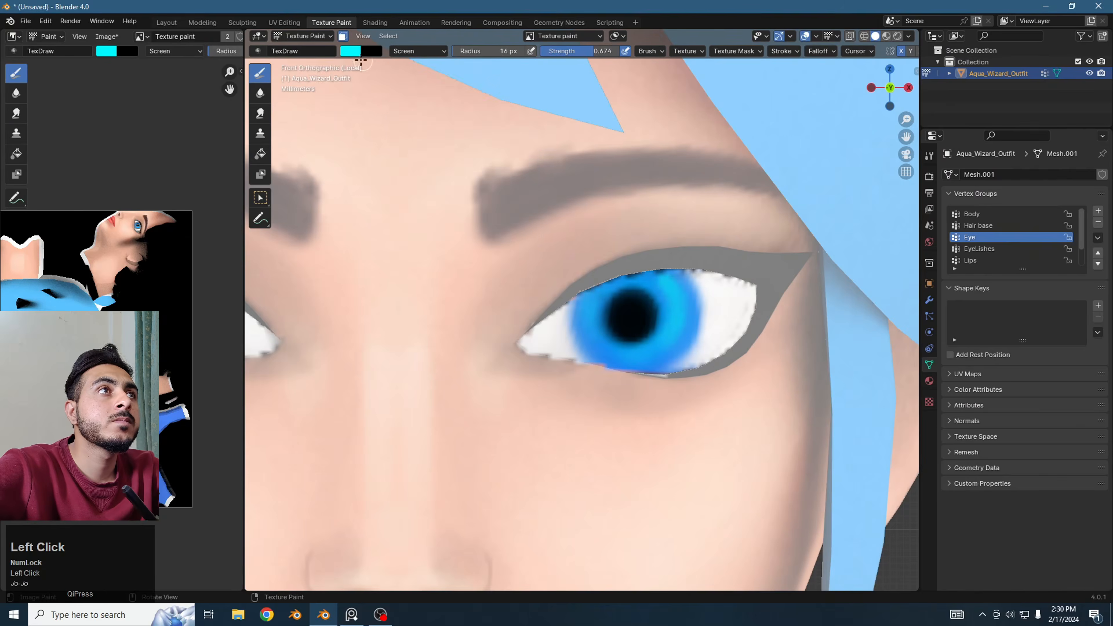
click(350, 51)
key([)
key([)
key([)
key([)
key([)
key([)
key([)
key([)
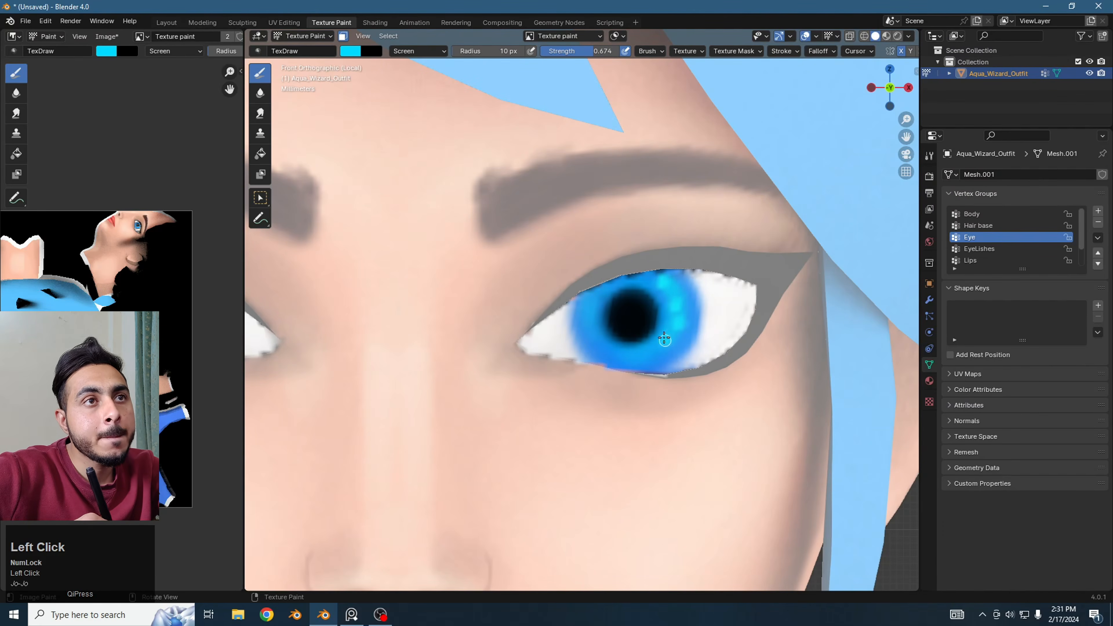
- Shade the upper edge and corners of the eyes with black in Multiply mode at a brush radius of 45 px
click(419, 51)
click(408, 110)
key(x)
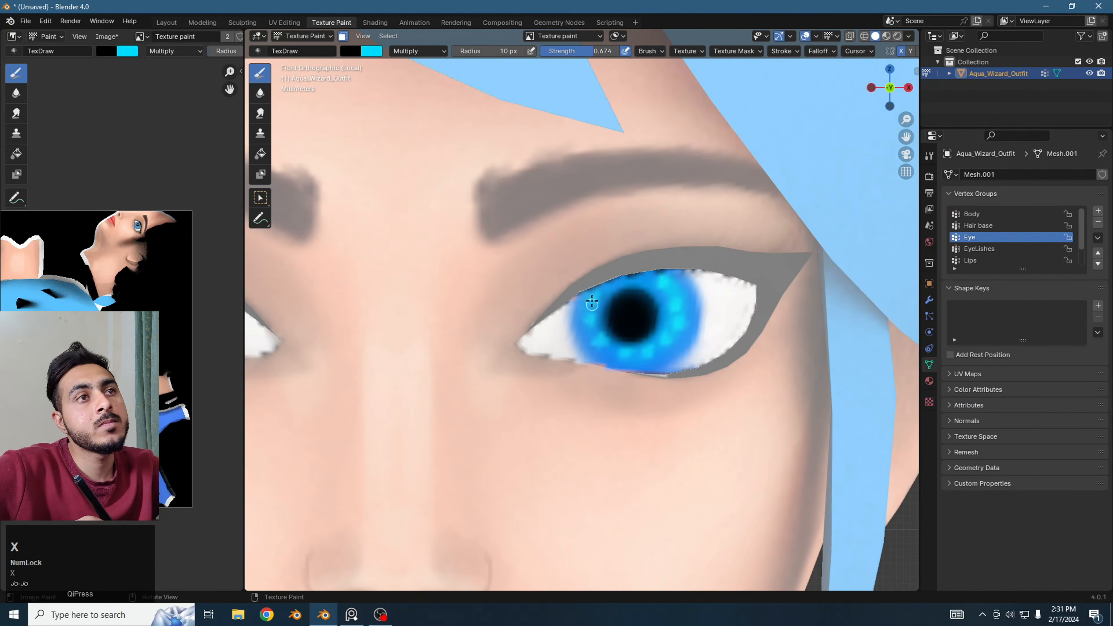
key(])
key(])
key(])
key(])
key(])
key(])
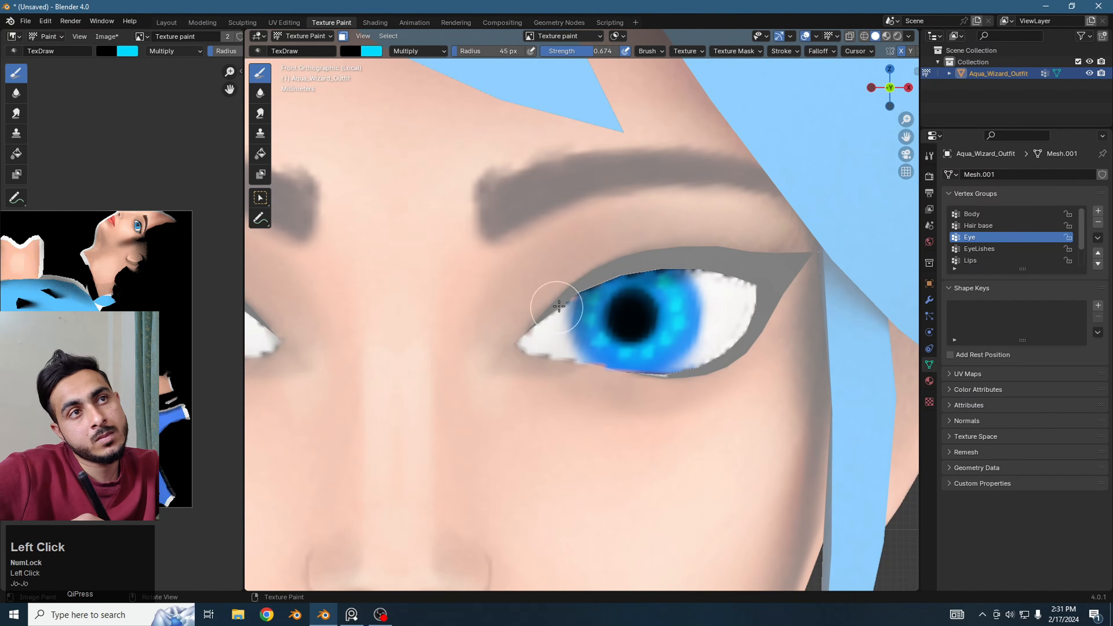
- Choose a saturated red, try tinting the eye corners in Color mode, and undo the stroke
click(418, 50)
click(455, 169)
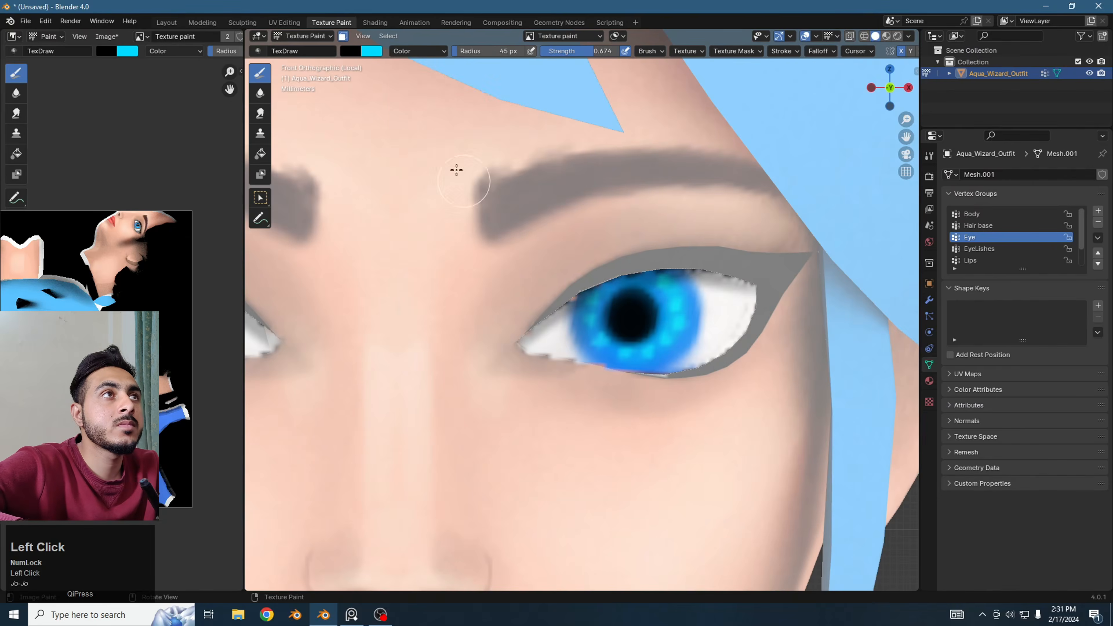
click(351, 50)
drag(457, 144, 434, 85)
key(ctrl+z)
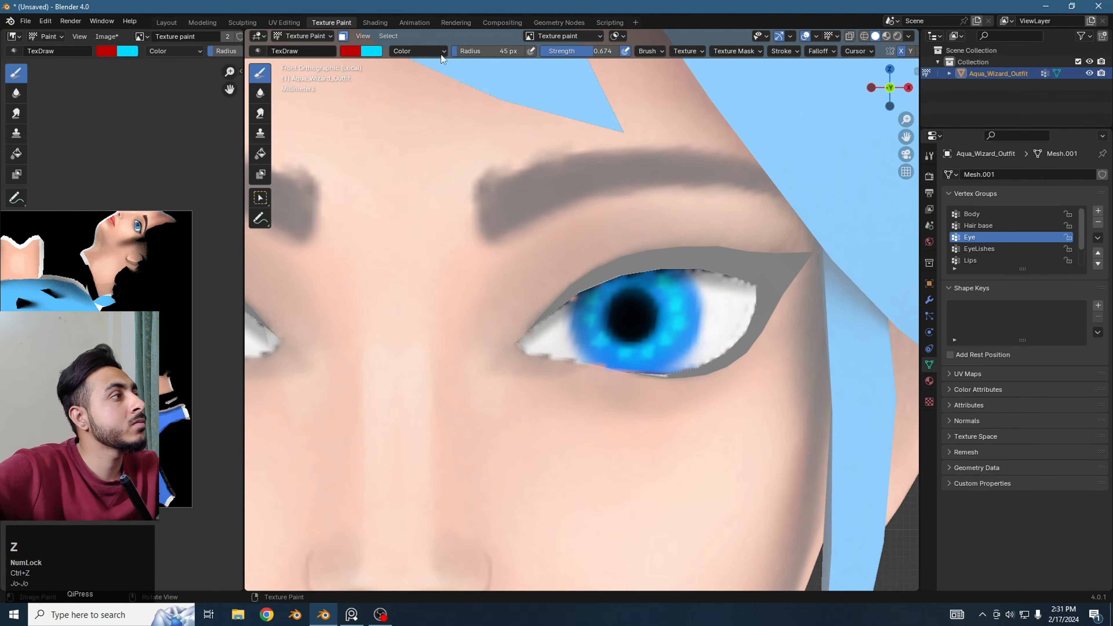
- Tint the corners of the eye whites with red in Multiply mode at a brush radius of 74 px
key(])
key(])
key(])
key(])
click(418, 51)
click(422, 111)
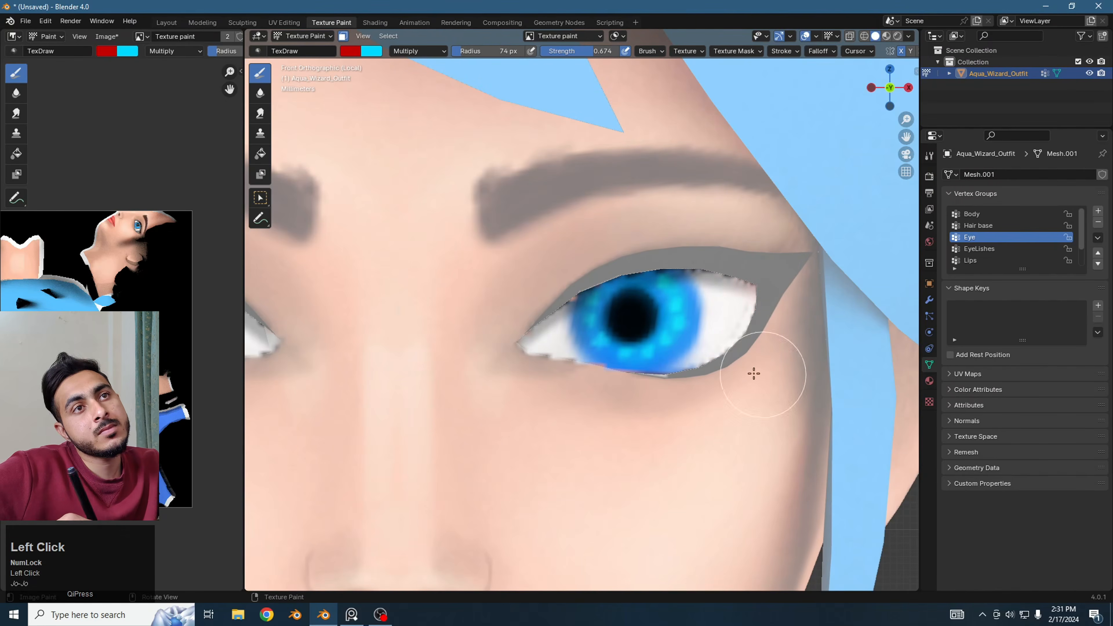
- Clear the face selection and select the EyeLishes vertex group to restrict painting to the eyelashes
scroll(587, 378, down, 4)
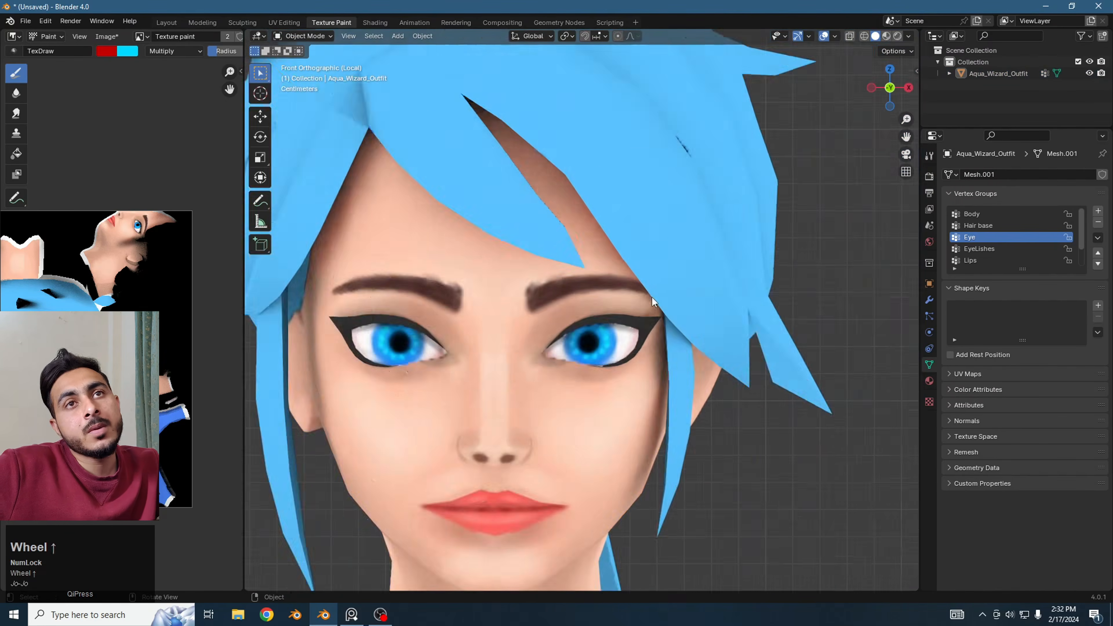
scroll(902, 495, up, 3)
key(Tab)
key(alt+a)
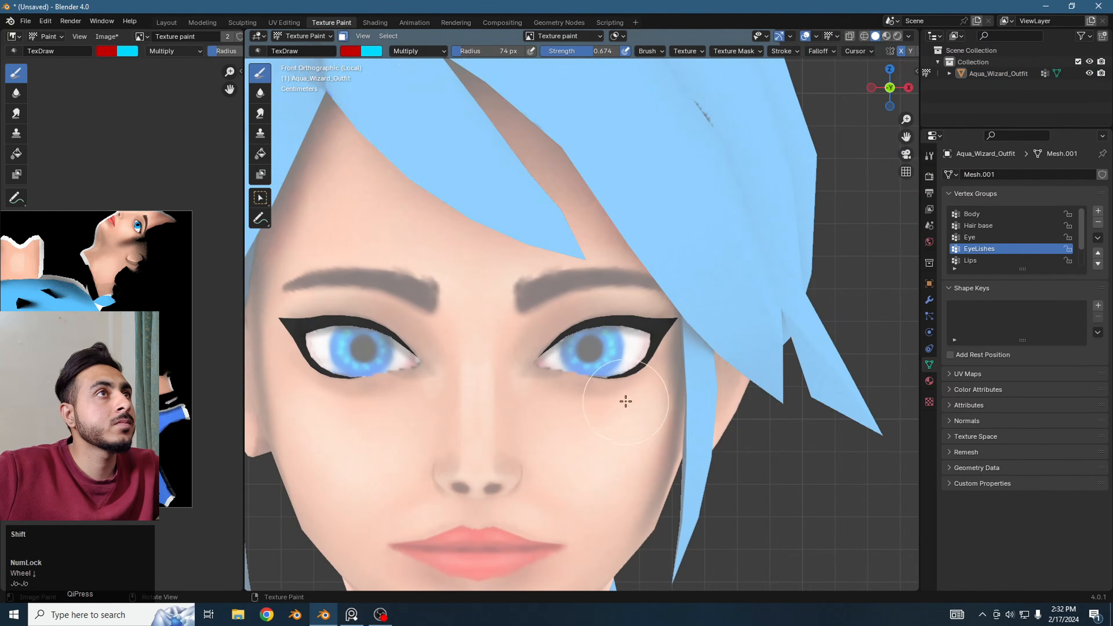
- Choose black and fill the eyelashes with the Fill tool
click(350, 51)
click(351, 51)
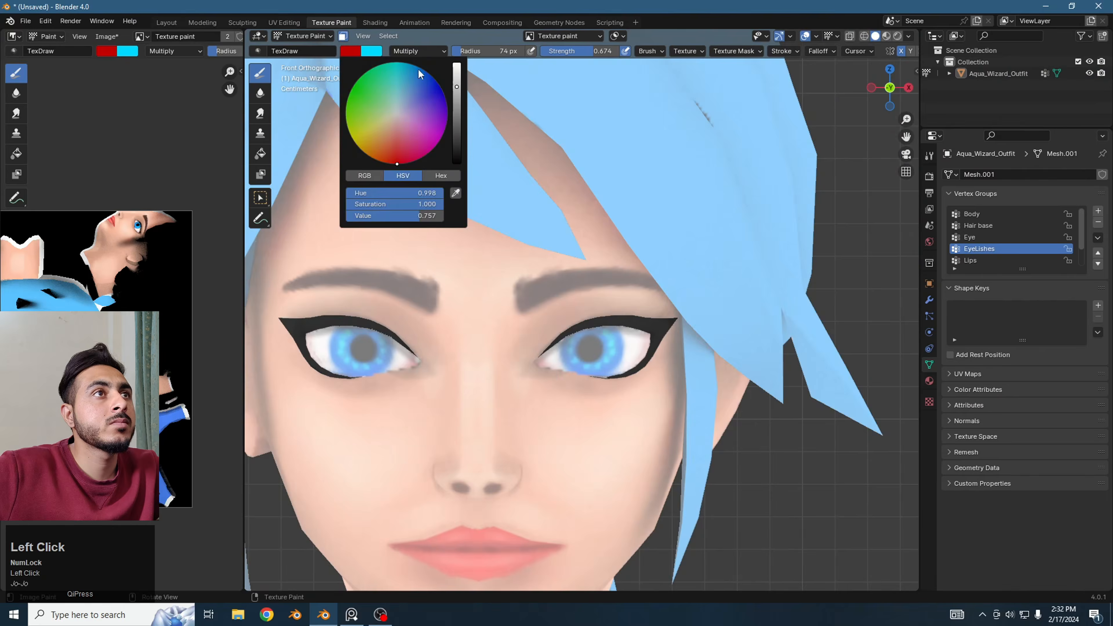
click(457, 161)
click(262, 158)
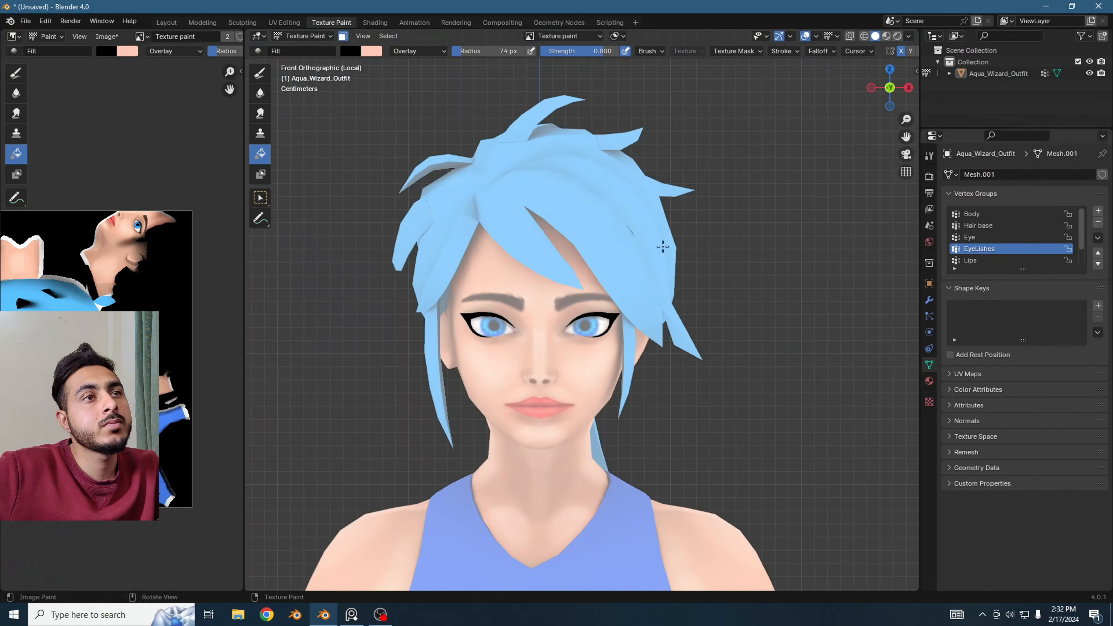
scroll(720, 250, down, 3)
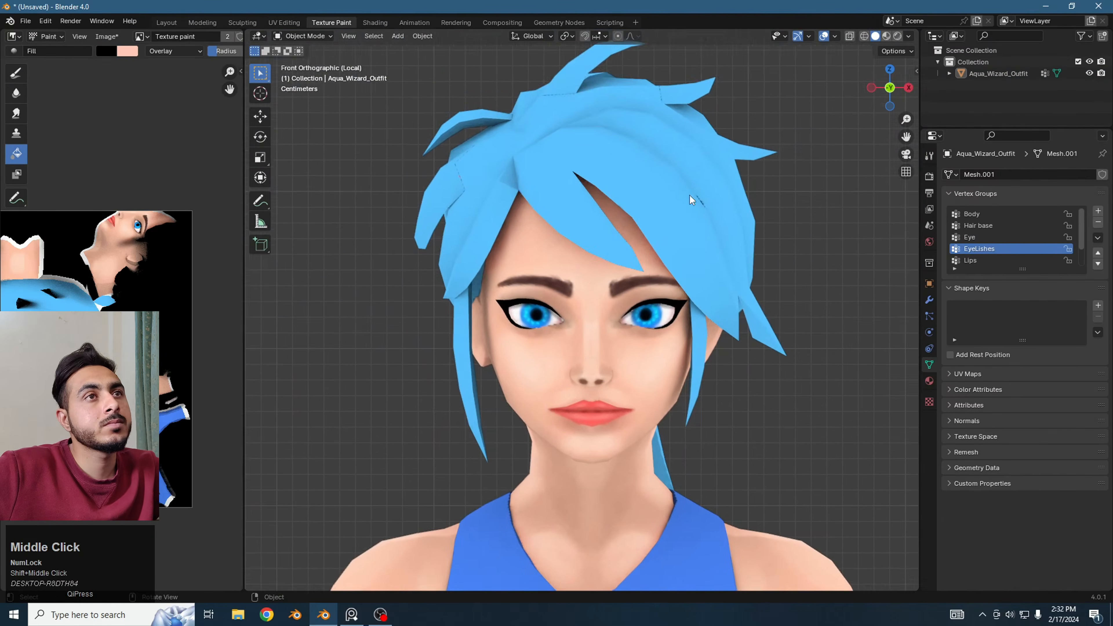
- Select the Hair chunks vertex group along with the linked hair geometry to restrict painting to the hair
key(Tab)
click(982, 227)
click(1043, 283)
scroll(991, 258, down, 2)
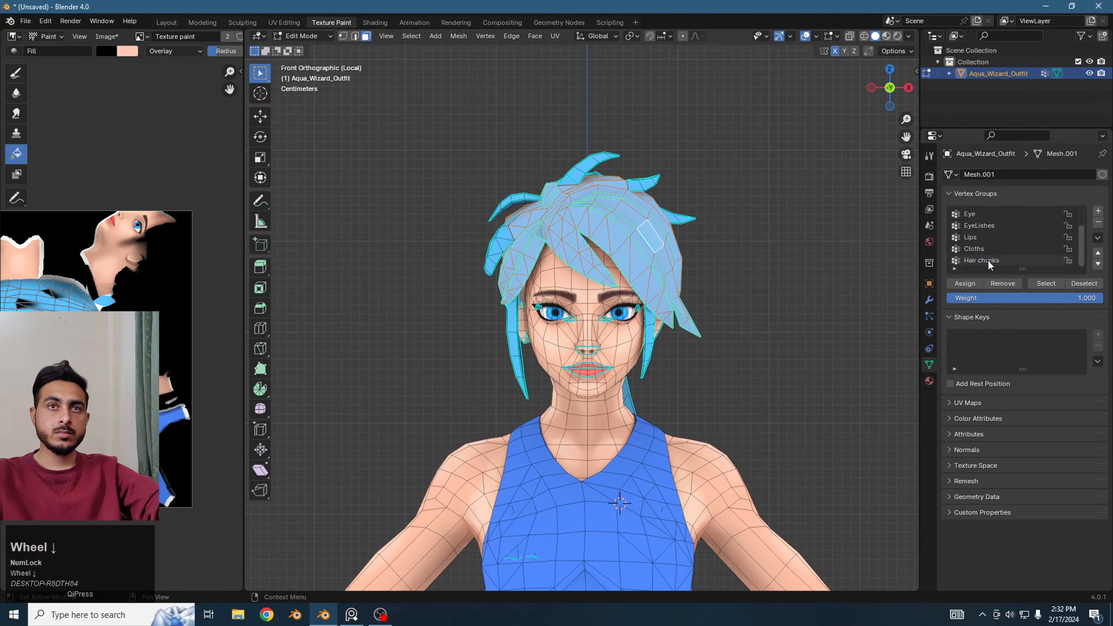
click(990, 261)
click(1041, 283)
key(Tab)
key(l)
key(shift+z)
middle_drag(523, 200, 725, 218)
key(KP_1)
key(shift+z)
key(Tab)
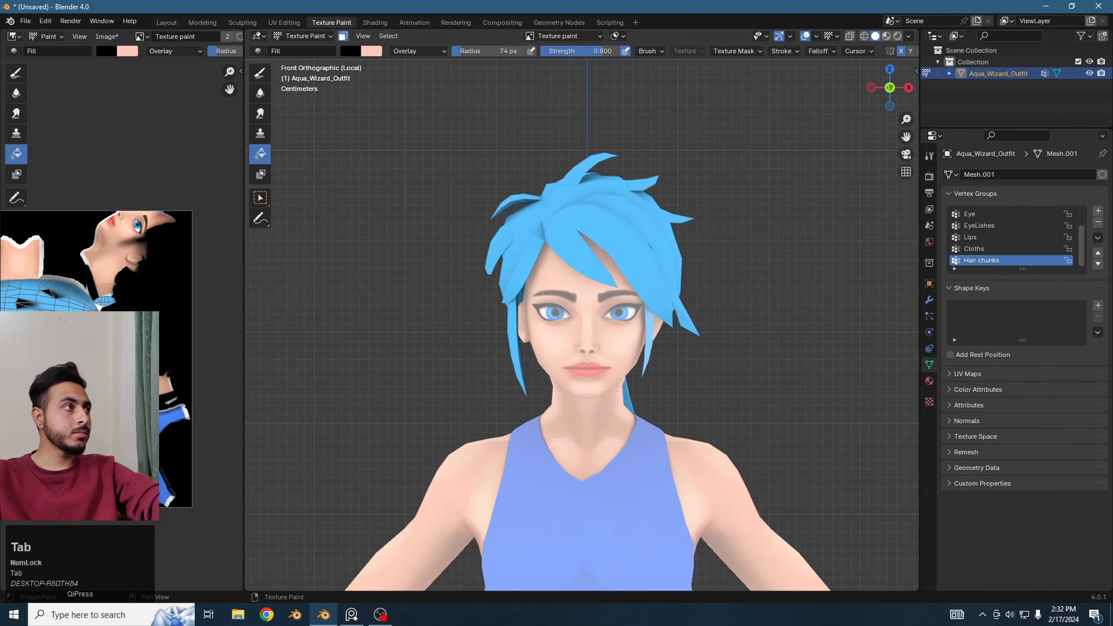
- Shade the fringe edge beside the forehead gap with the Draw brush in Multiply mode, radius 29 px and strength 0.674
scroll(574, 276, up, 3)
click(260, 73)
key(bracketleft)
key(bracketleft)
key(bracketleft)
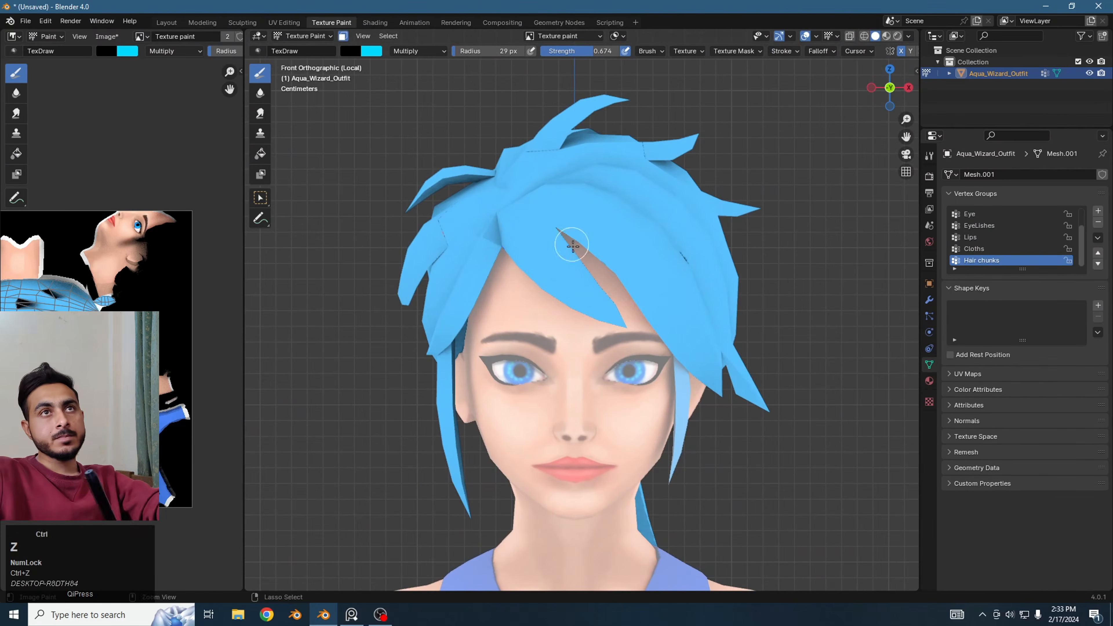
key(ctrl+z)
drag(560, 226, 618, 303)
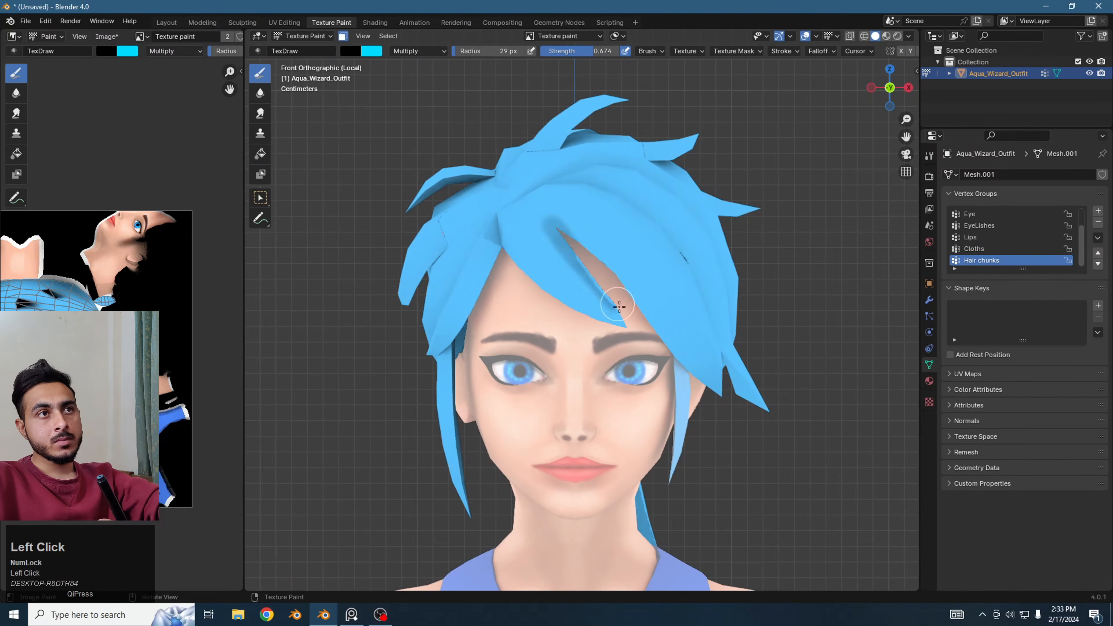
key(ctrl+z)
- Darken the fringe edges on both sides of the gap and the neighbouring hair lock framing the forehead at radius 29 px
drag(890, 88, 867, 92)
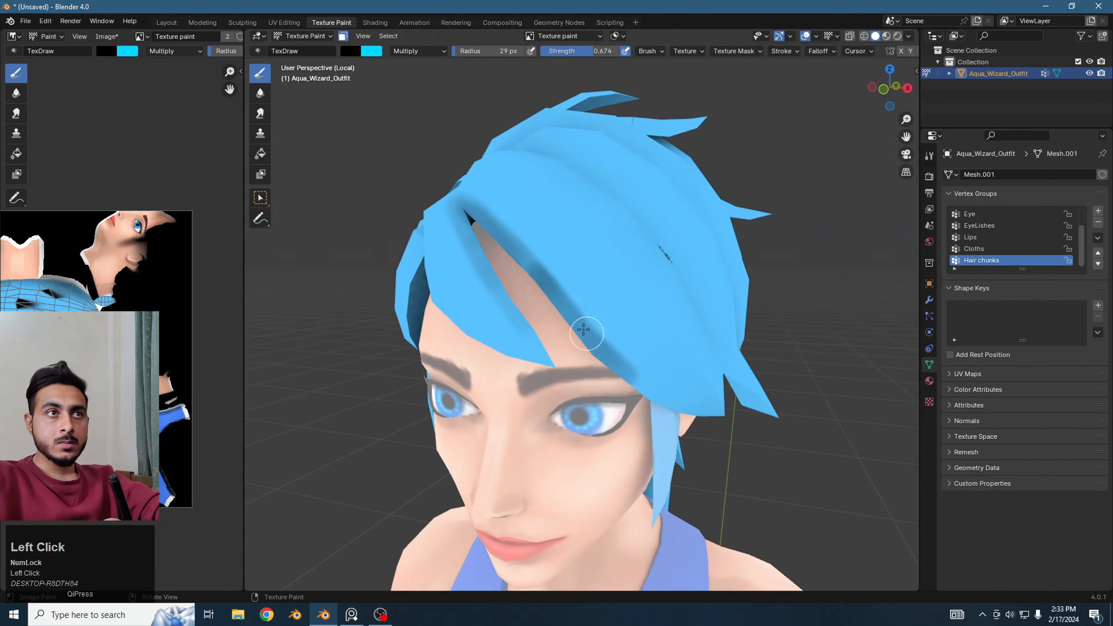
key(KP_1)
drag(496, 232, 572, 310)
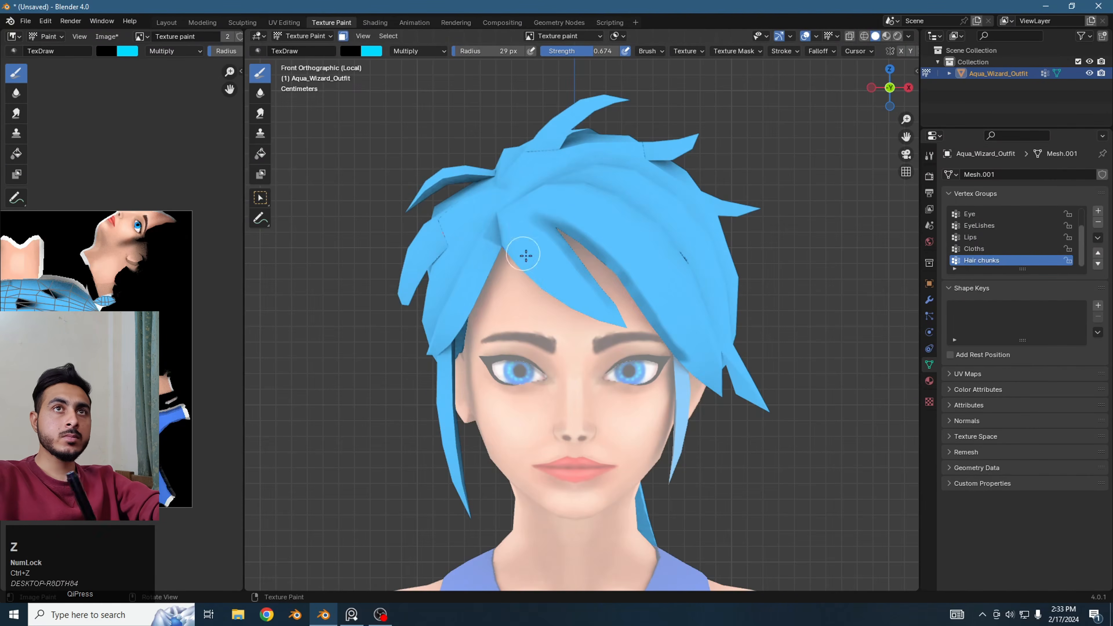
drag(889, 88, 910, 91)
drag(530, 219, 687, 329)
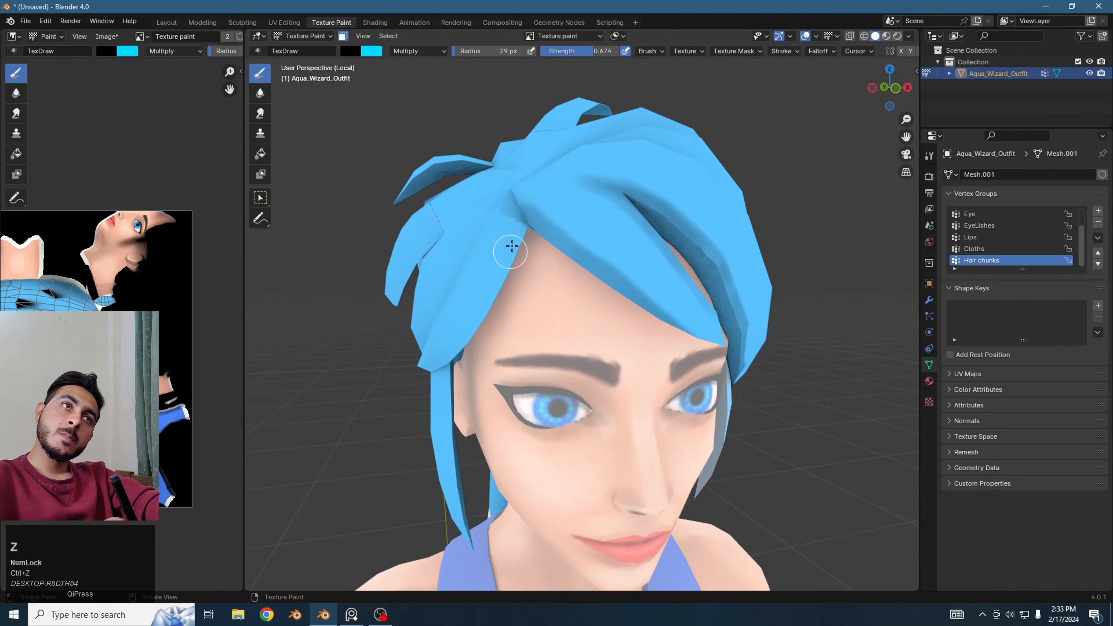
key(ctrl+z)
drag(520, 234, 456, 364)
- Shade the long diagonal crease across the side of the fringe at a brush radius of 35 px, redoing the first stroke
drag(893, 88, 798, 115)
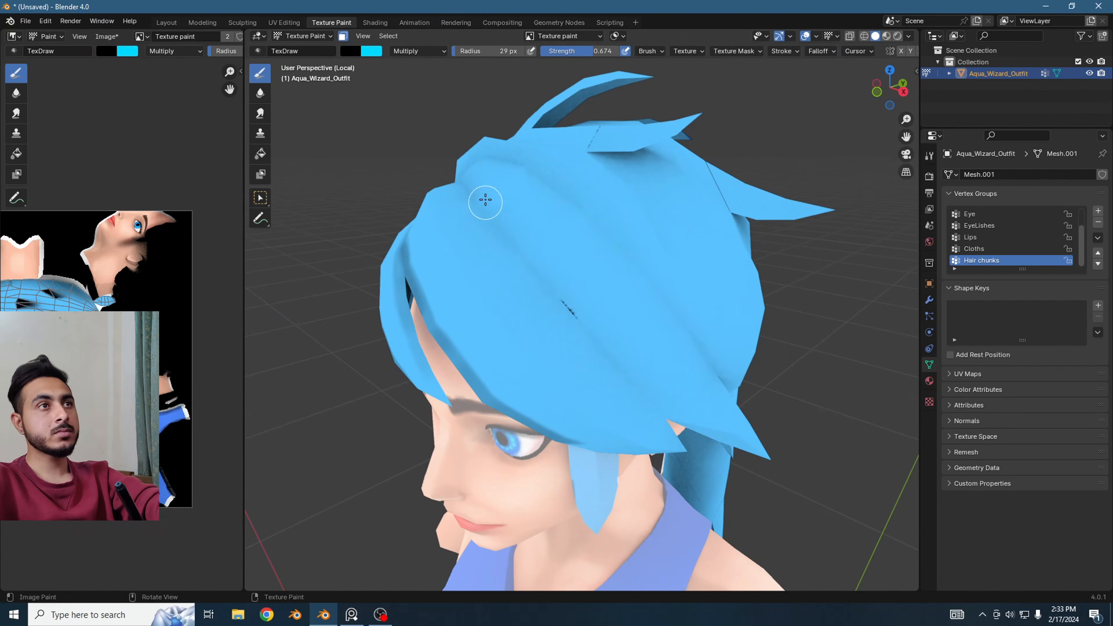
mouse_move(476, 195)
mouse_down()
mouse_move(549, 289)
mouse_move(672, 402)
mouse_up()
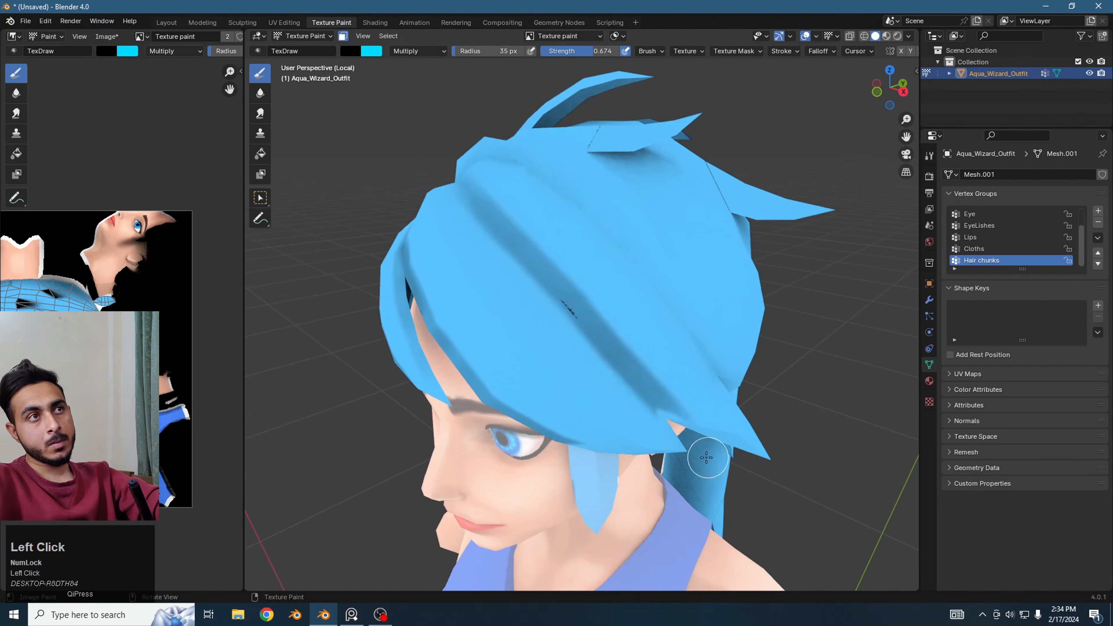
key(ctrl+z)
drag(465, 210, 661, 404)
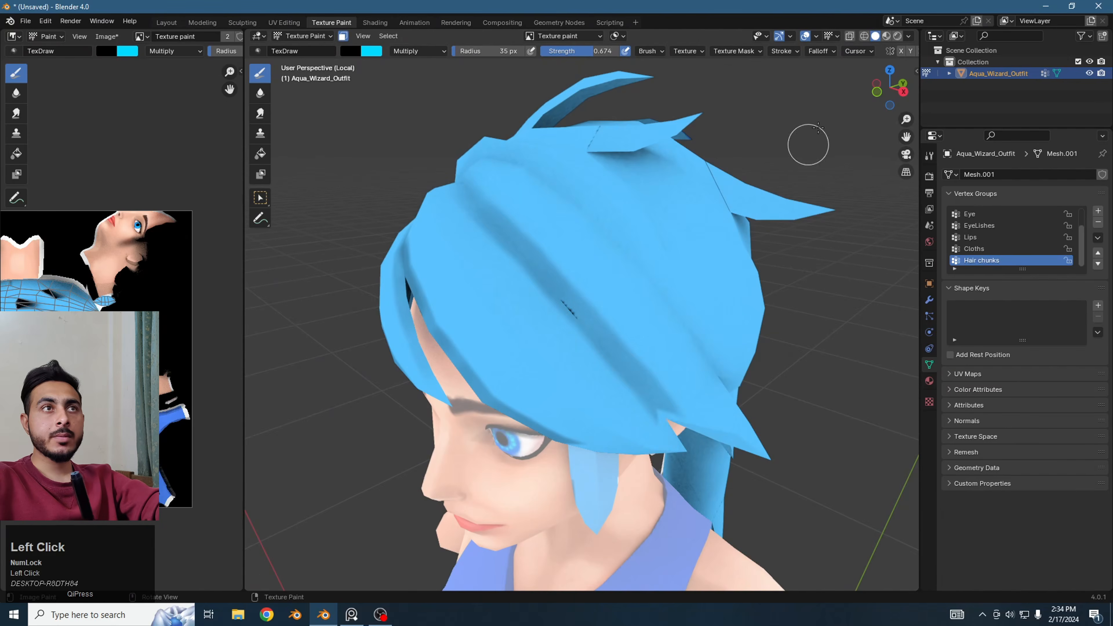
- Shade the remaining hair chunks around the head and crown in Multiply mode at a brush radius of 24 px
key(KP_1)
key(bracketleft)
key(bracketleft)
key(bracketleft)
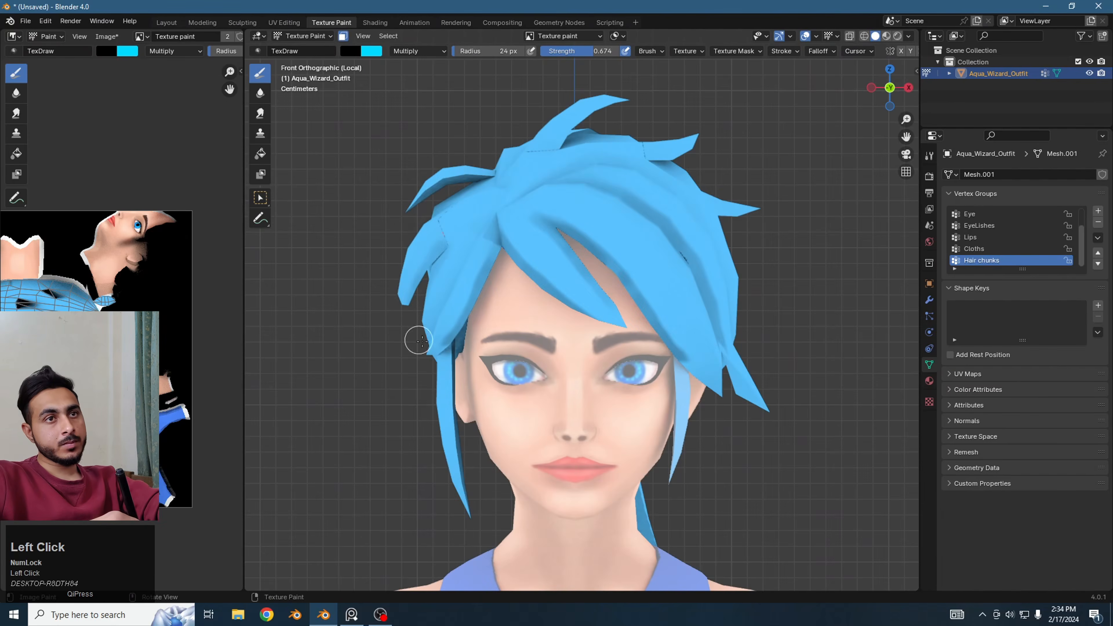
middle_drag(419, 341, 604, 293)
scroll(584, 303, up, 2)
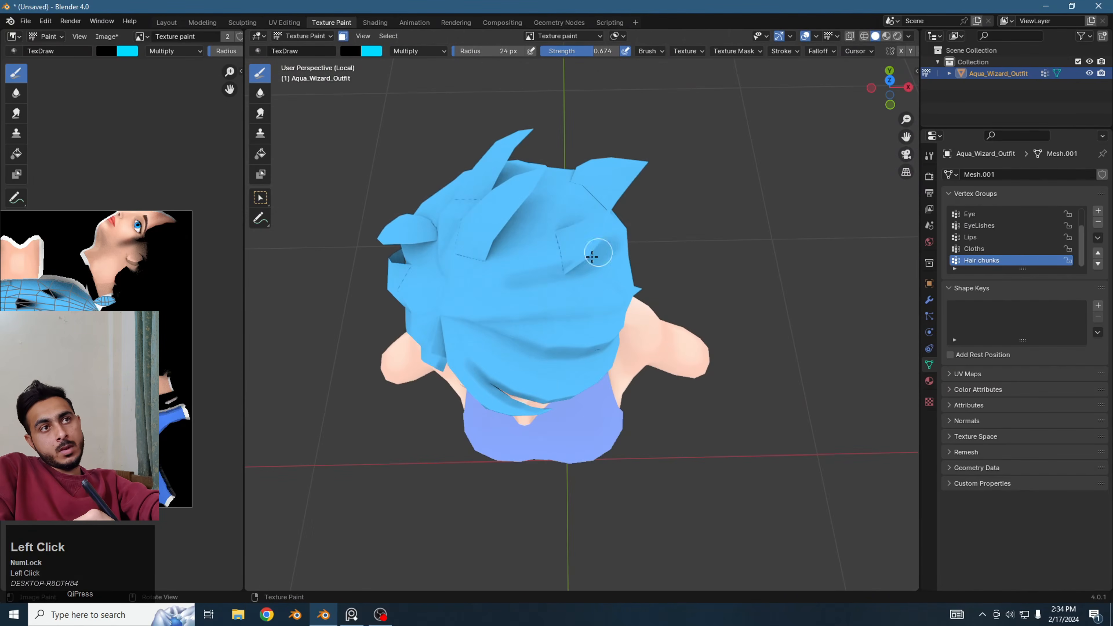
key(KP_1)
mouse_move(462, 269)
middle_down()
mouse_move(570, 270)
mouse_move(548, 311)
mouse_move(575, 318)
mouse_move(570, 347)
middle_up()
key(KP_1)
key(KP_1)
scroll(583, 324, up, 5)
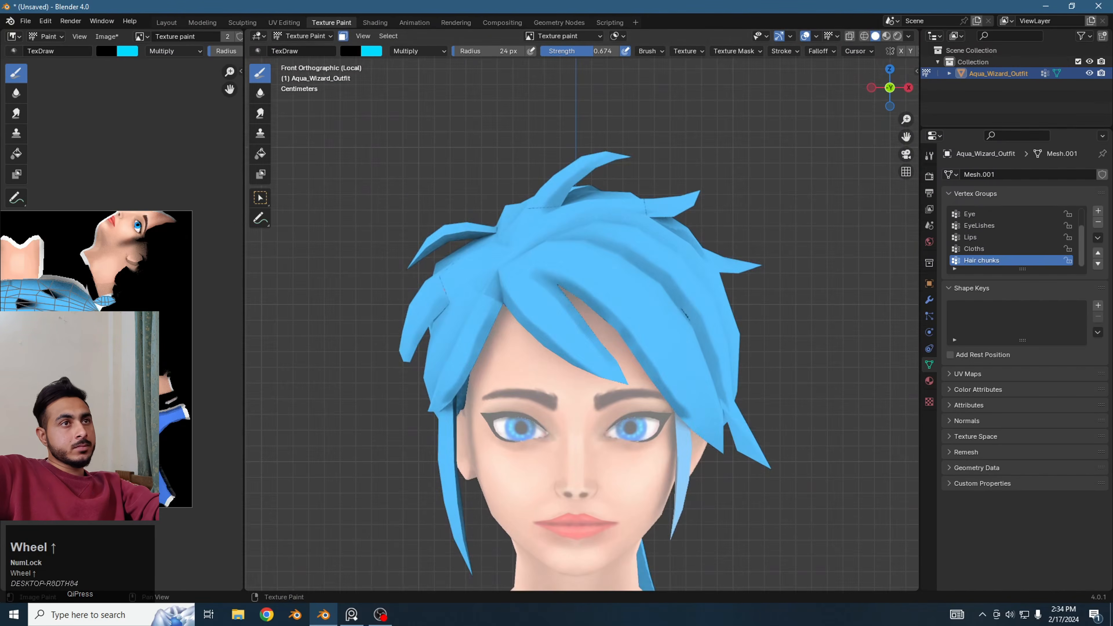
- Switch the brush to Screen mode with cyan, try a highlight across the fringe, and undo the stroke
scroll(702, 277, down, 2)
shift+middle_drag(710, 274, 735, 249)
click(419, 50)
click(410, 141)
key(x)
drag(543, 280, 684, 285)
key(ctrl+z)
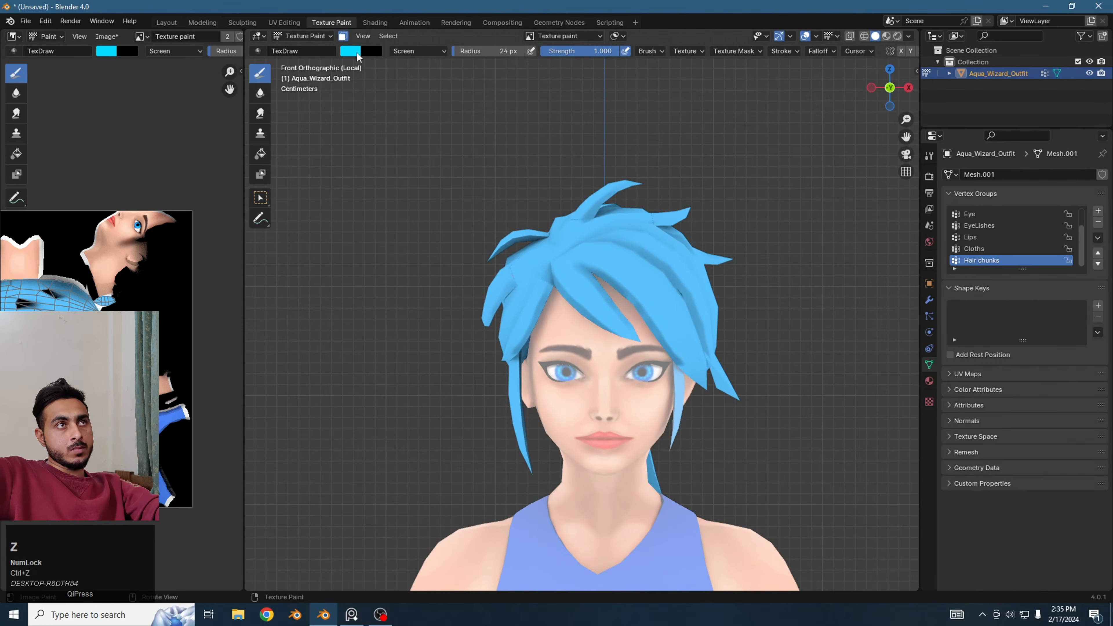
- Choose a medium blue and paint Screen highlights on the hair chunks, reducing the brush radius to 18 px
click(358, 52)
click(368, 74)
drag(585, 283, 614, 288)
key(ctrl+z)
key(bracketright)
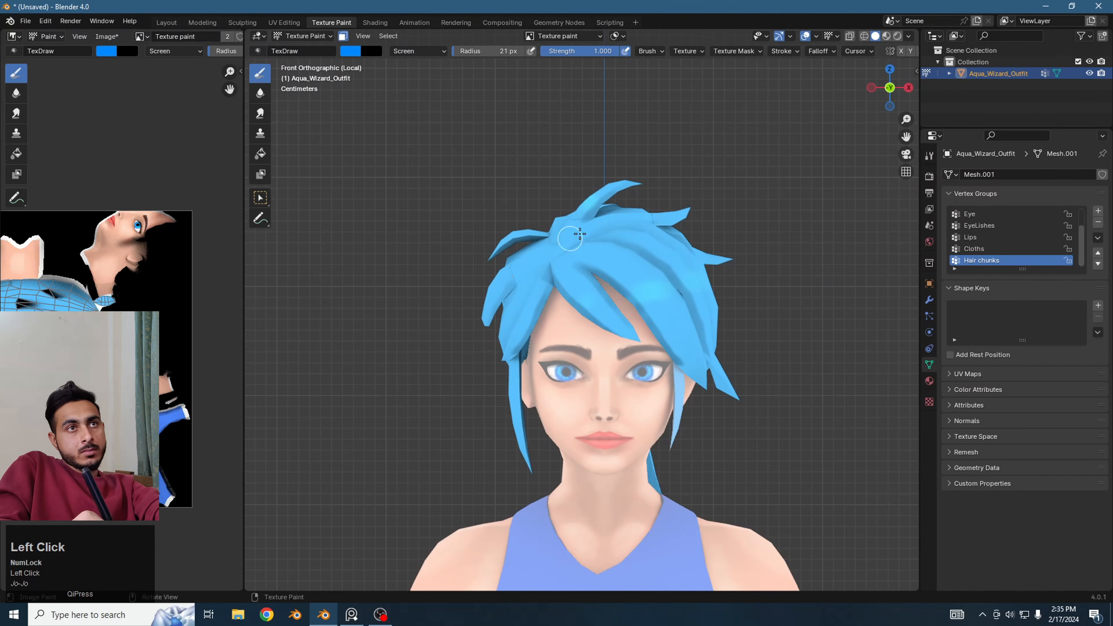
key(bracketleft)
key(bracketleft)
key(bracketleft)
key(bracketleft)
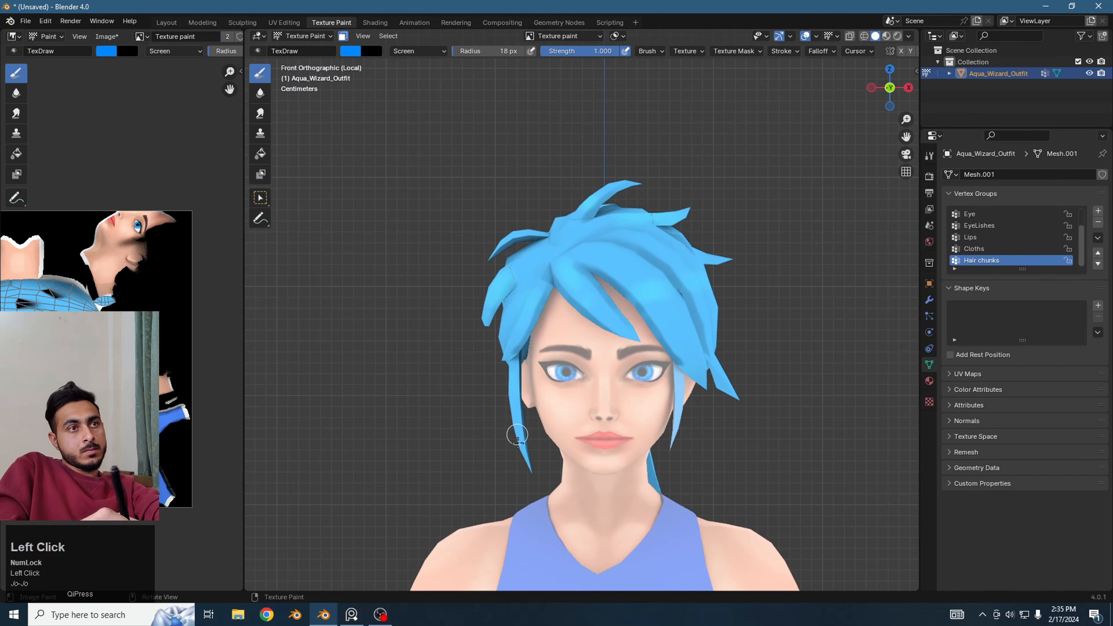
key(Tab)
key(Tab)
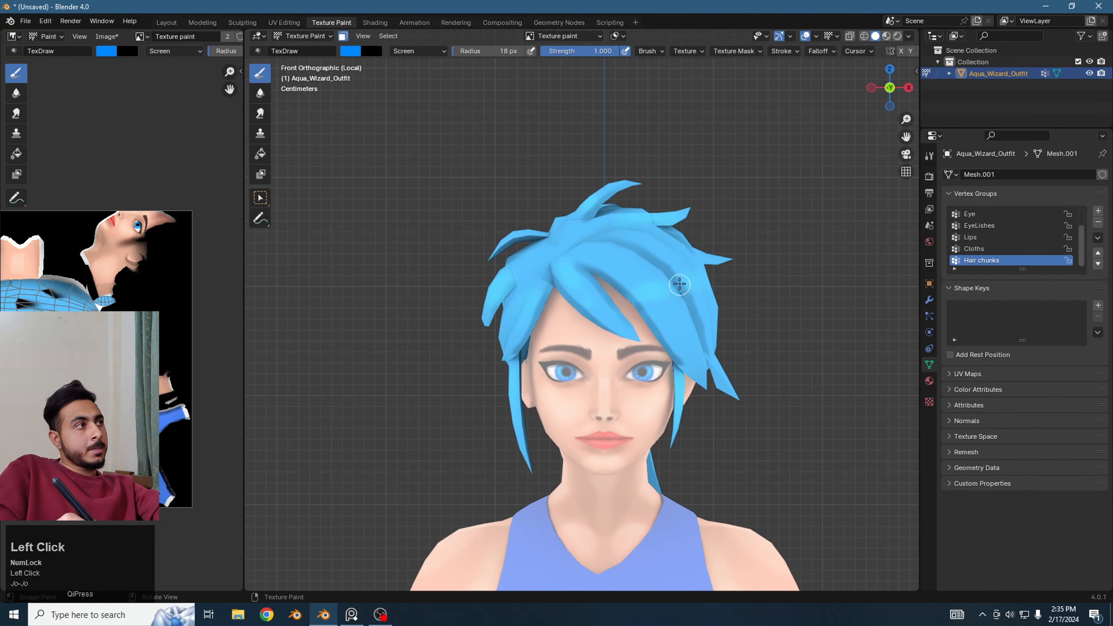
- Paint fine light strands over the hair in Screen mode, shrinking the brush radius down to 1 px
key(bracketleft)
key(bracketleft)
key(bracketleft)
key(bracketleft)
key(bracketleft)
key(bracketleft)
key(bracketleft)
key(bracketleft)
key(bracketleft)
key(bracketleft)
key(bracketleft)
key(bracketleft)
key(bracketleft)
key(bracketleft)
key(bracketleft)
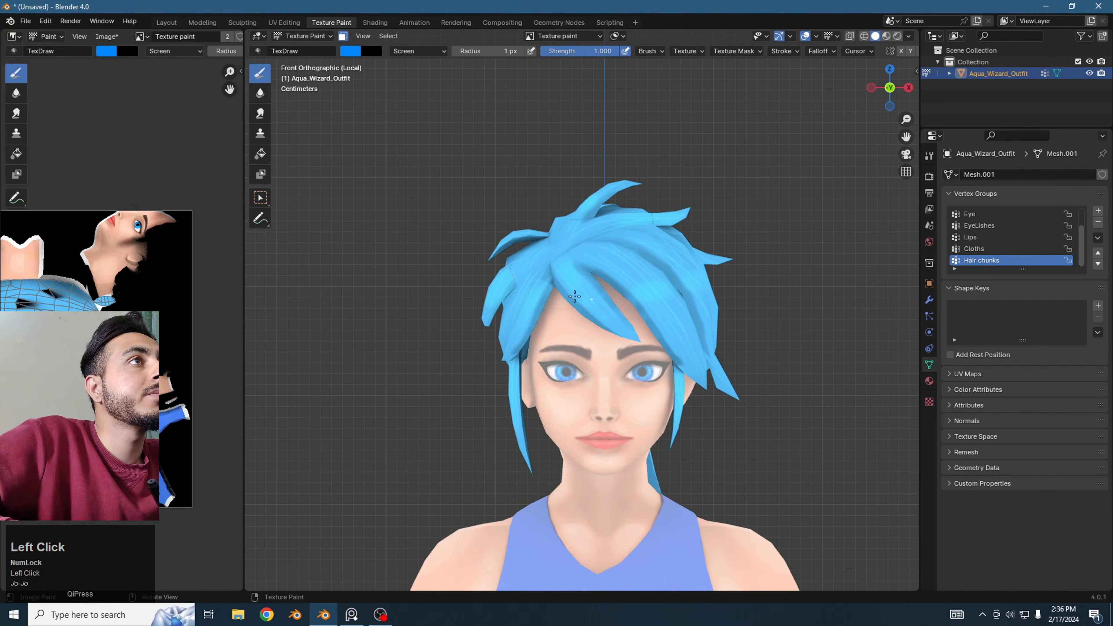
- Paint thin dark blue strands into the hair in Multiply mode at radius 4 px and strength 0.514
click(419, 51)
click(404, 82)
click(351, 51)
click(392, 145)
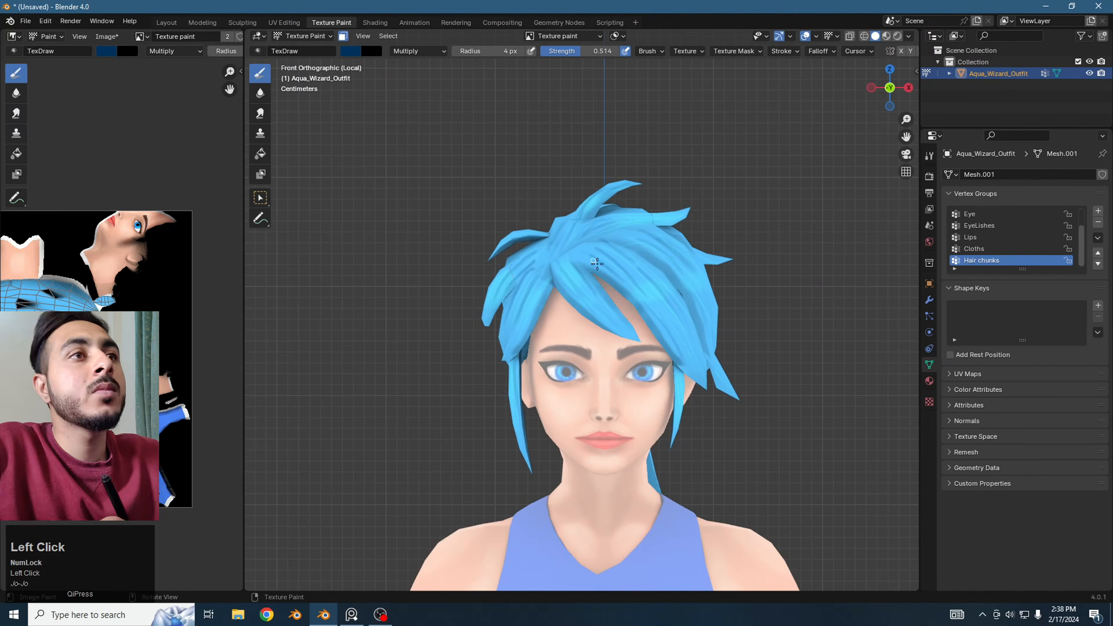
- Deepen the shadows between the hair chunks with a larger dark blue Multiply brush of 22 px radius
shift+middle_drag(596, 258, 658, 535)
key(])
key(f)
click(602, 291)
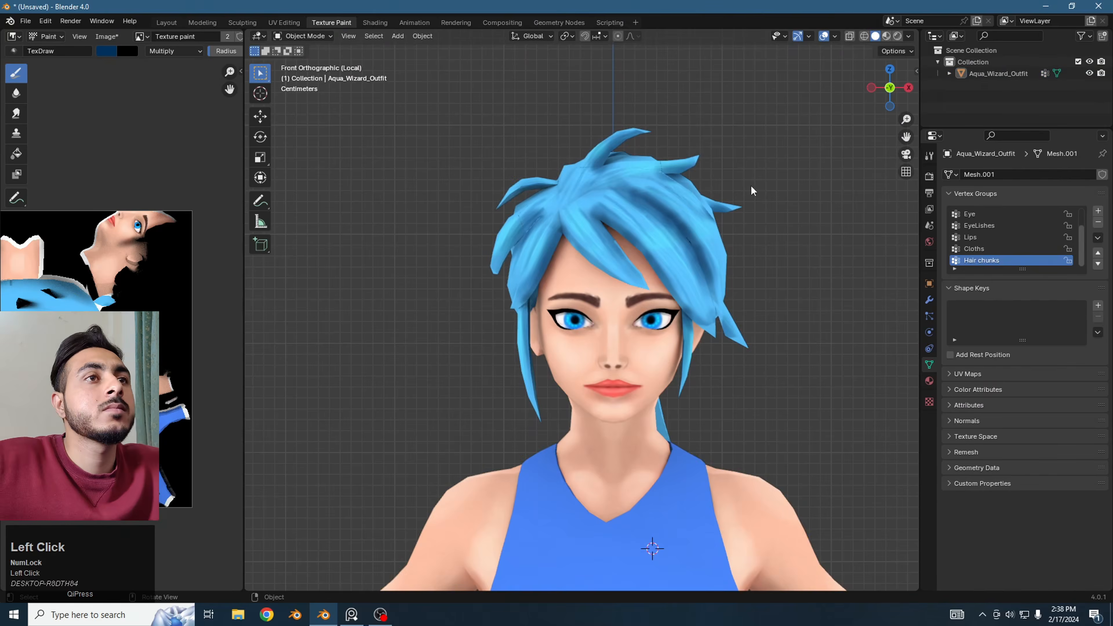
- Select the Cloths vertex group to restrict painting to the character's top
shift+middle_drag(751, 189, 697, 233)
shift+middle_drag(634, 251, 634, 172)
click(753, 352)
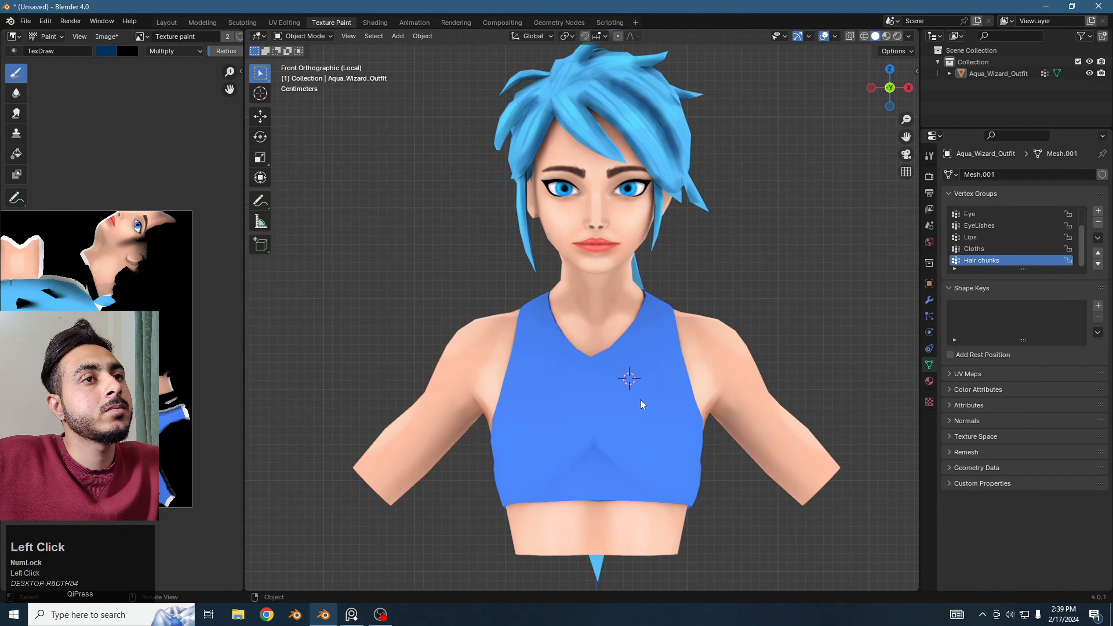
key(Tab)
key(Tab)
middle_drag(736, 298, 667, 311)
click(388, 36)
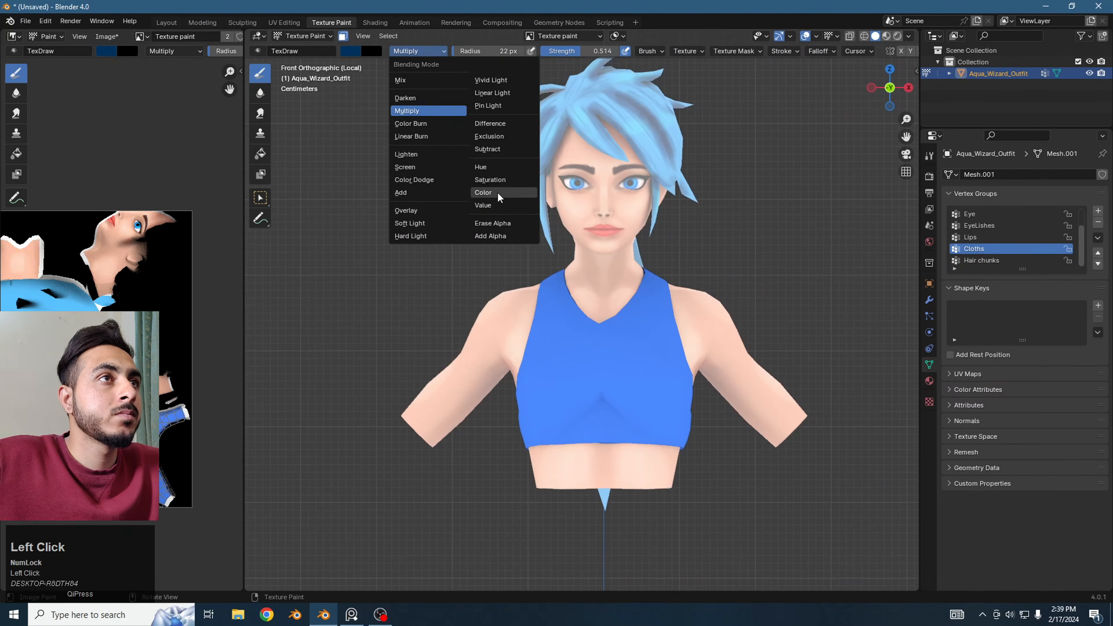
- Choose a near-white colour, try it on the top while changing the blending mode, and undo the stroke
click(351, 51)
click(398, 111)
click(418, 50)
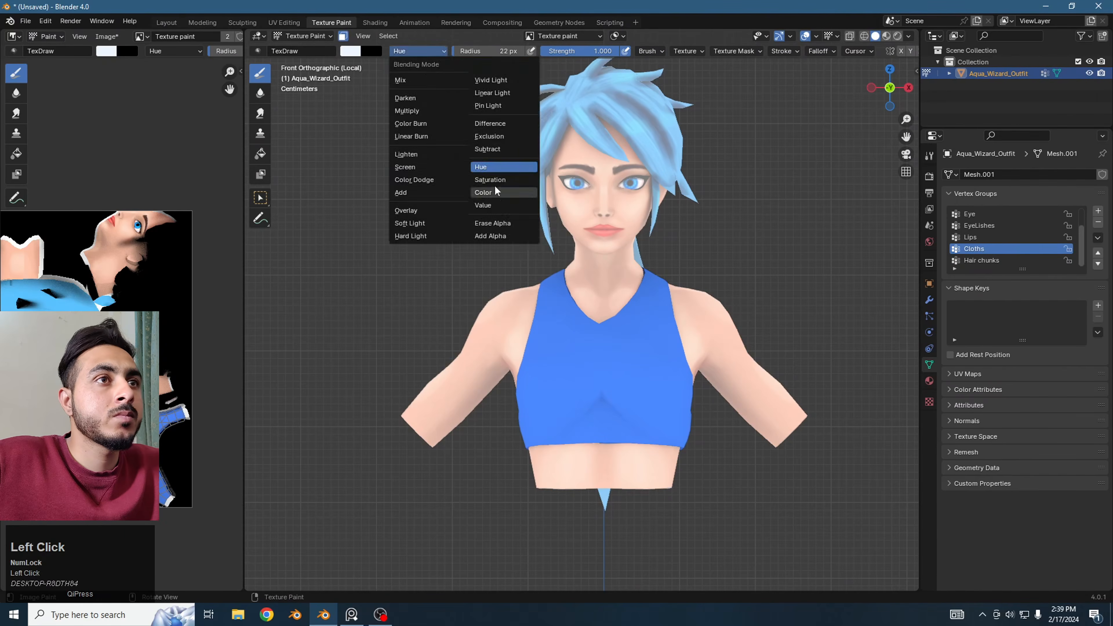
click(421, 176)
key(ctrl+z)
- Paint near-white bands crossing over the front of the blue top at full brush strength in Saturation mode
key(bracketleft)
key(bracketleft)
mouse_move(633, 290)
mouse_down()
mouse_move(654, 293)
mouse_move(565, 298)
mouse_move(606, 326)
mouse_move(603, 371)
mouse_move(574, 403)
mouse_move(571, 380)
mouse_move(551, 386)
mouse_move(597, 331)
mouse_up()
key(ctrl+z)
key(bracketright)
key(bracketright)
key(bracketleft)
key(bracketleft)
key(bracketleft)
- Continue the near-white bands around the side and back of the top at brush radii of 23 and 18 px
middle_drag(688, 241, 569, 307)
key(bracketright)
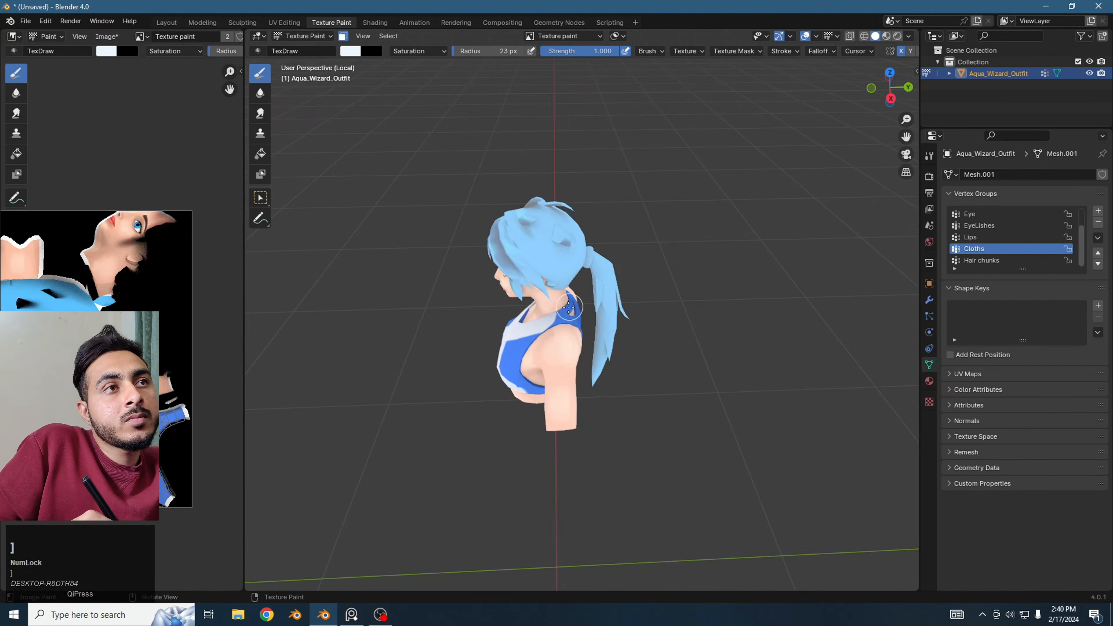
key(KP_1)
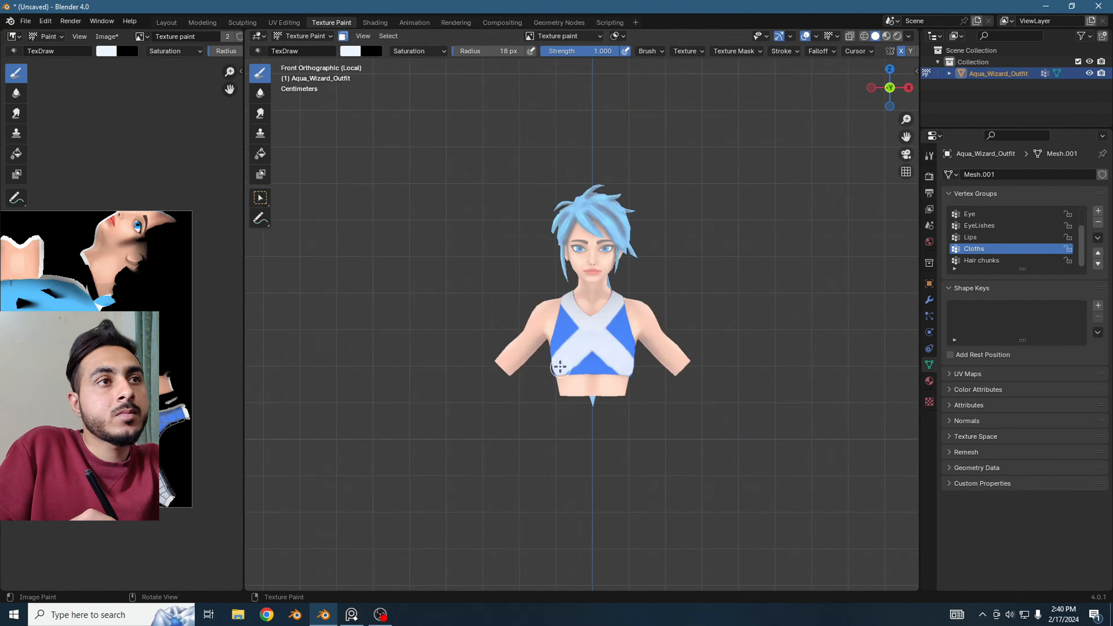
key(KP_3)
key(KP_1)
- Clean up the edges of the crossed near-white bands with small brush radii of 8 and 13 px
key(f)
click(586, 347)
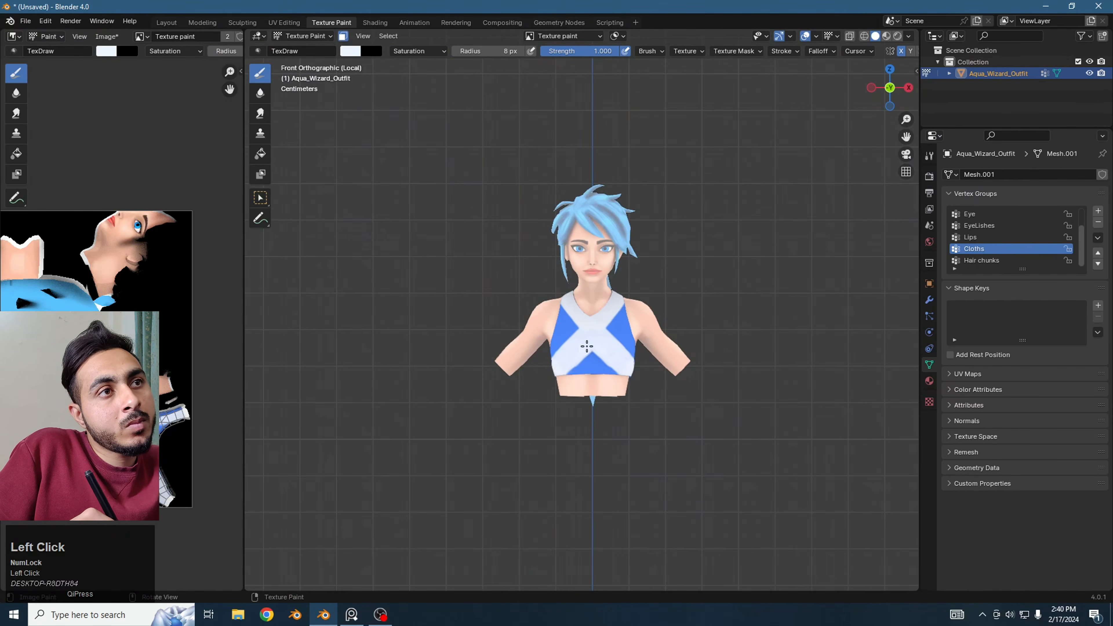
key(bracketright)
key(bracketright)
key(bracketright)
key(bracketright)
key(bracketright)
- Try a near-white stroke on the top in Screen mode at radius 13 px and undo it
click(419, 51)
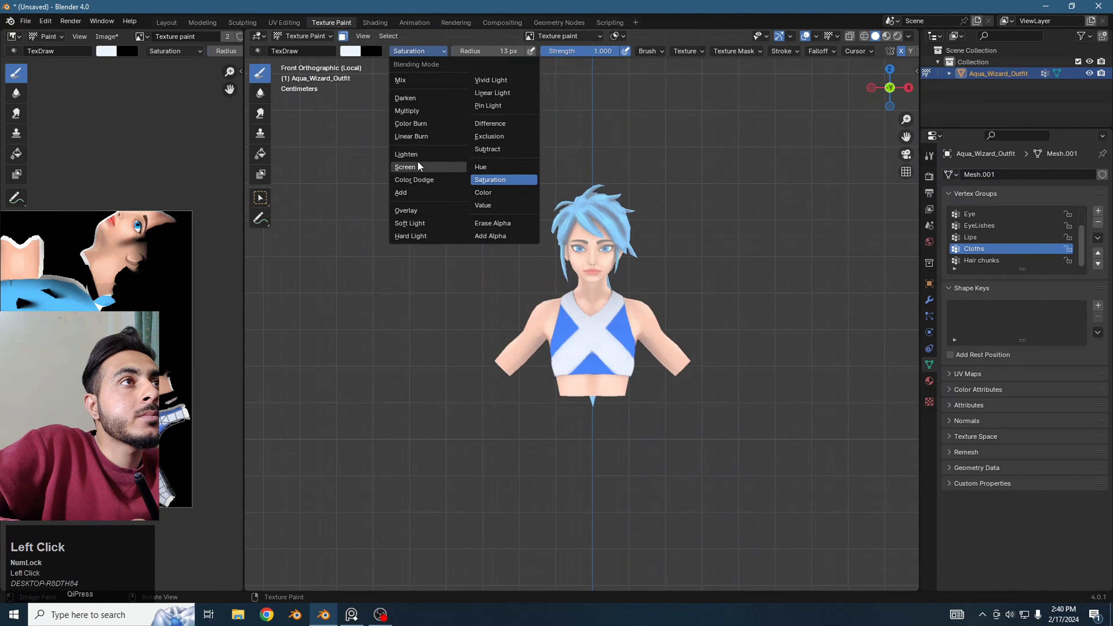
click(427, 167)
key(ctrl+z)
- Shade the blue cloth along the band edges with black in Multiply mode at strength 0.377 and radius 14 px
scroll(620, 305, up, 5)
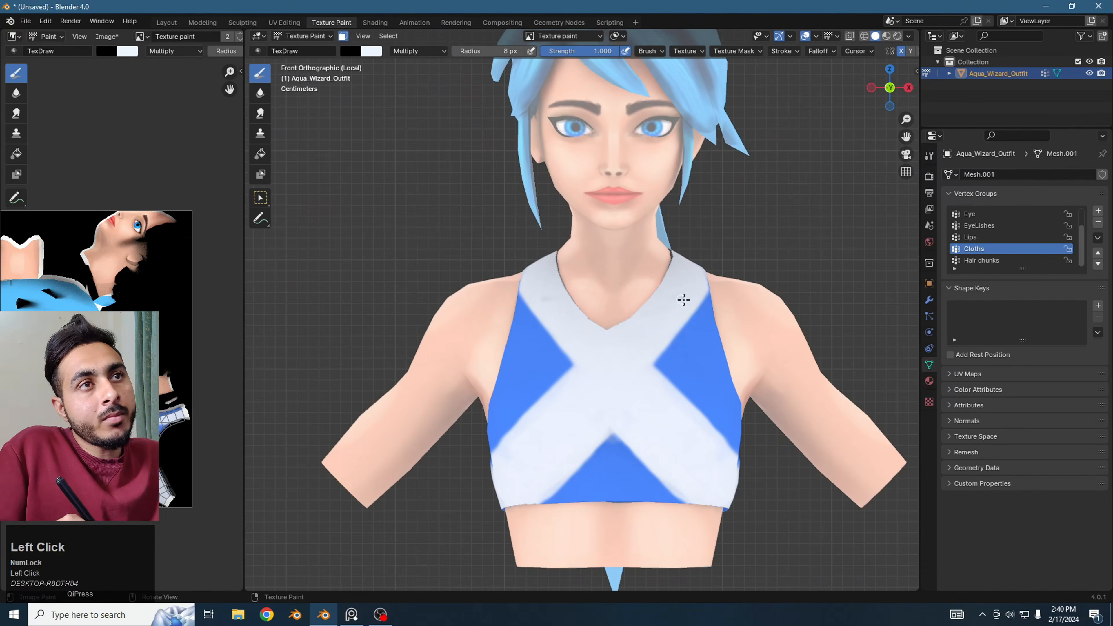
drag(588, 51, 548, 67)
drag(688, 322, 658, 366)
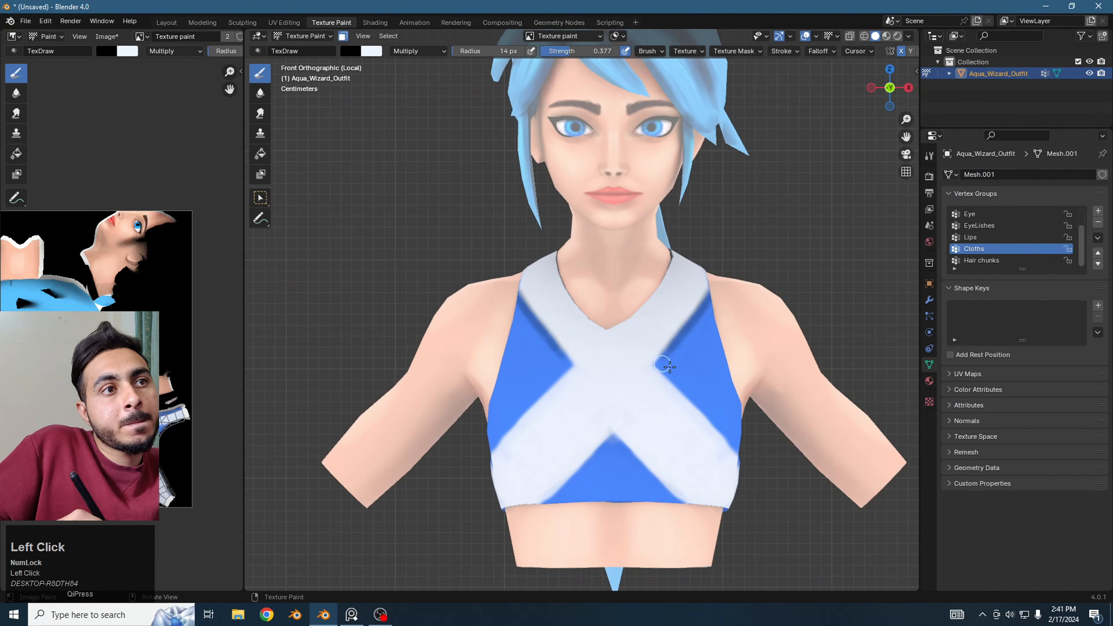
mouse_move(614, 434)
mouse_down()
mouse_move(675, 505)
mouse_move(653, 364)
mouse_move(727, 442)
mouse_move(745, 480)
mouse_up()
- Shade the neckline and outline the crossed bands at radius 9 px so that one band overlaps the other
key(bracketright)
key(bracketright)
mouse_move(664, 255)
mouse_down()
mouse_move(618, 324)
mouse_move(665, 341)
mouse_up()
key(bracketleft)
key(bracketleft)
key(bracketleft)
key(bracketleft)
click(634, 349)
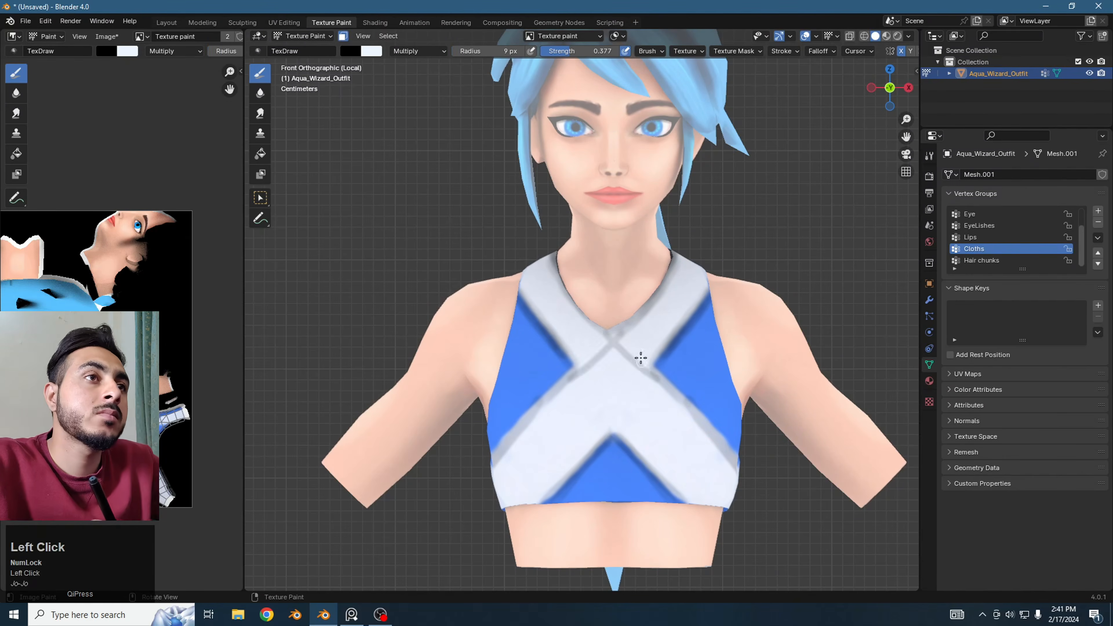
drag(604, 323, 616, 335)
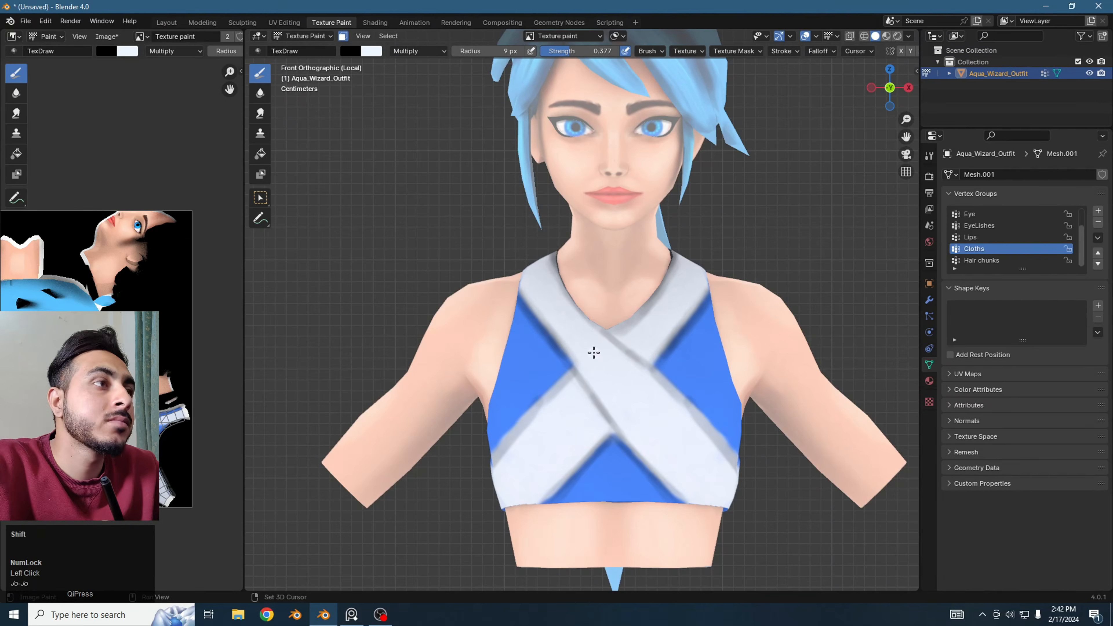
- Highlight the middle of the overlapping band with near-white in Screen mode at strength 0.870 and radius 22 px
click(418, 51)
key(ctrl+z)
key(ctrl+z)
key(ctrl+z)
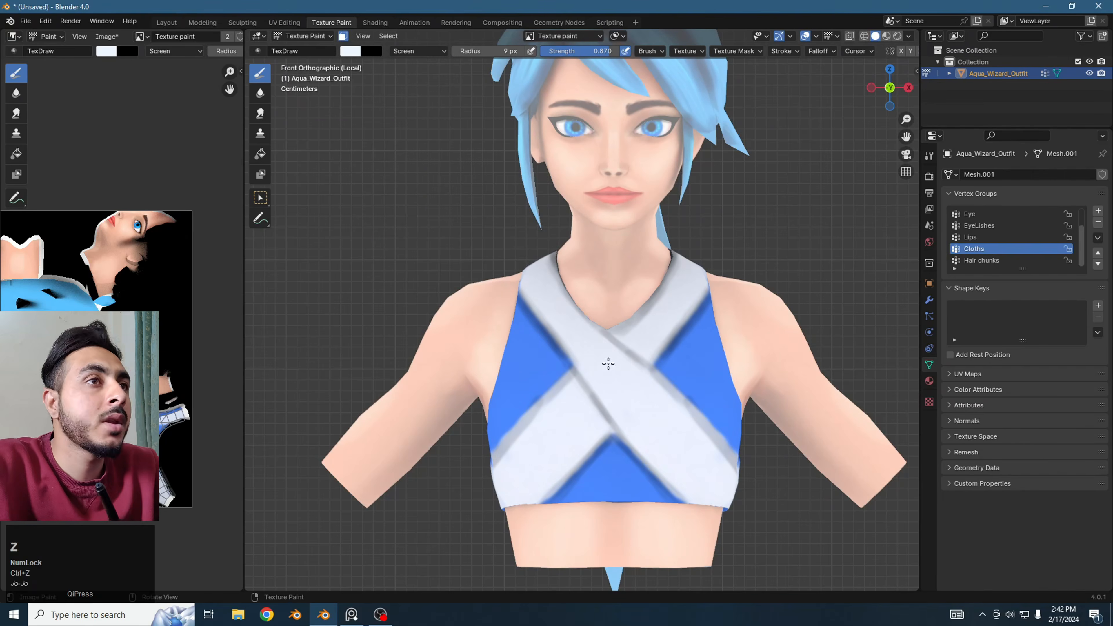
drag(540, 293, 606, 383)
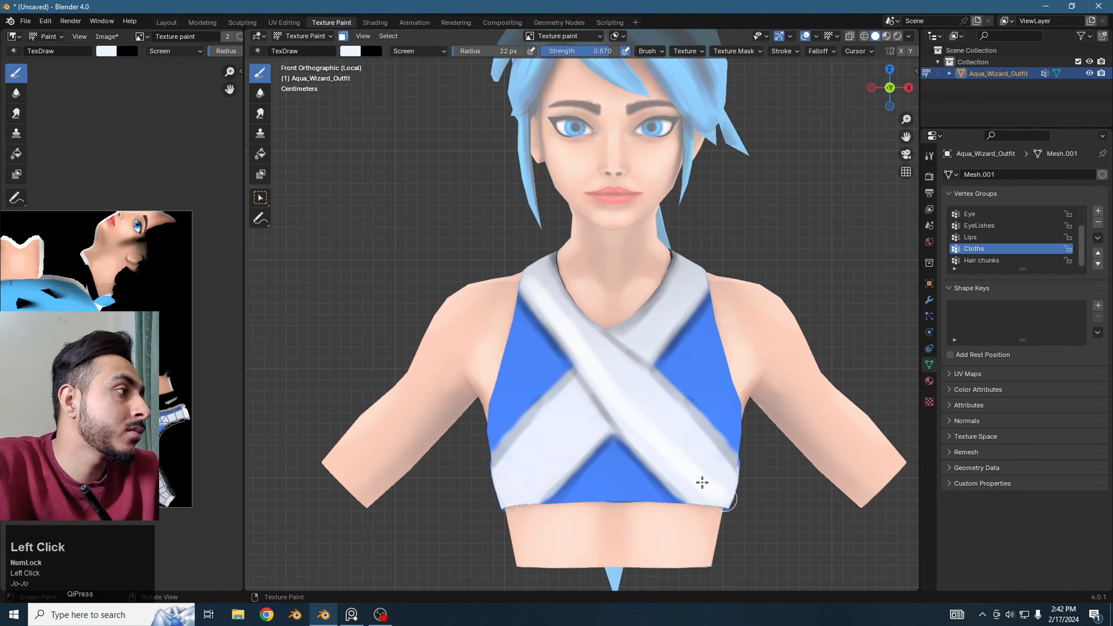
- Highlight the underlying band's upper and lower parts and touch up the front band at radii of 17 and 14 px
key(bracketleft)
key(f)
click(658, 309)
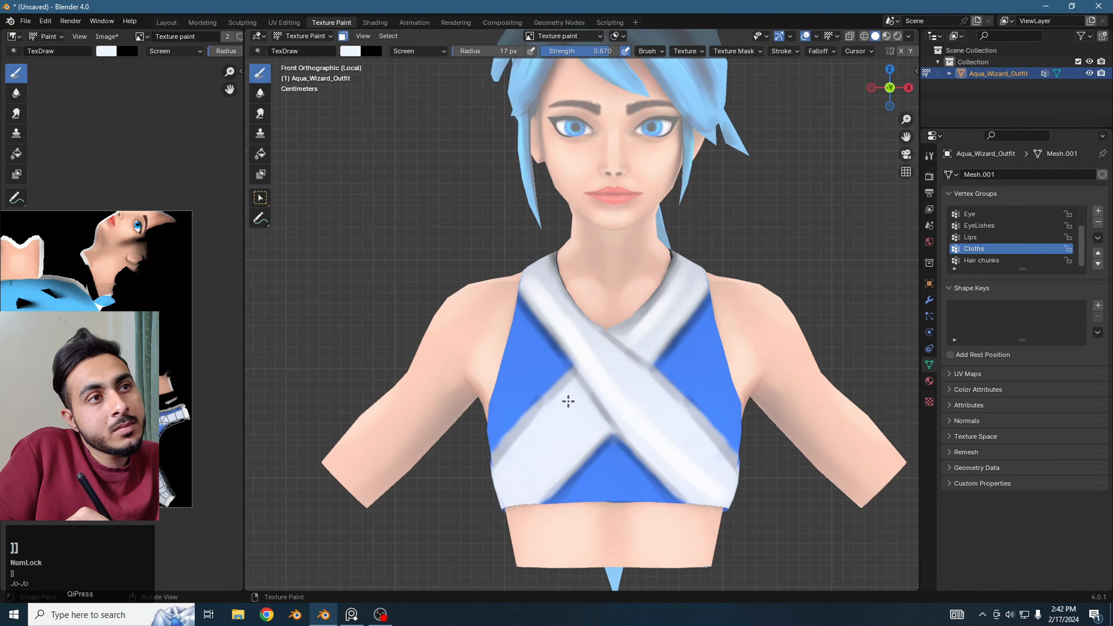
key(f)
click(706, 448)
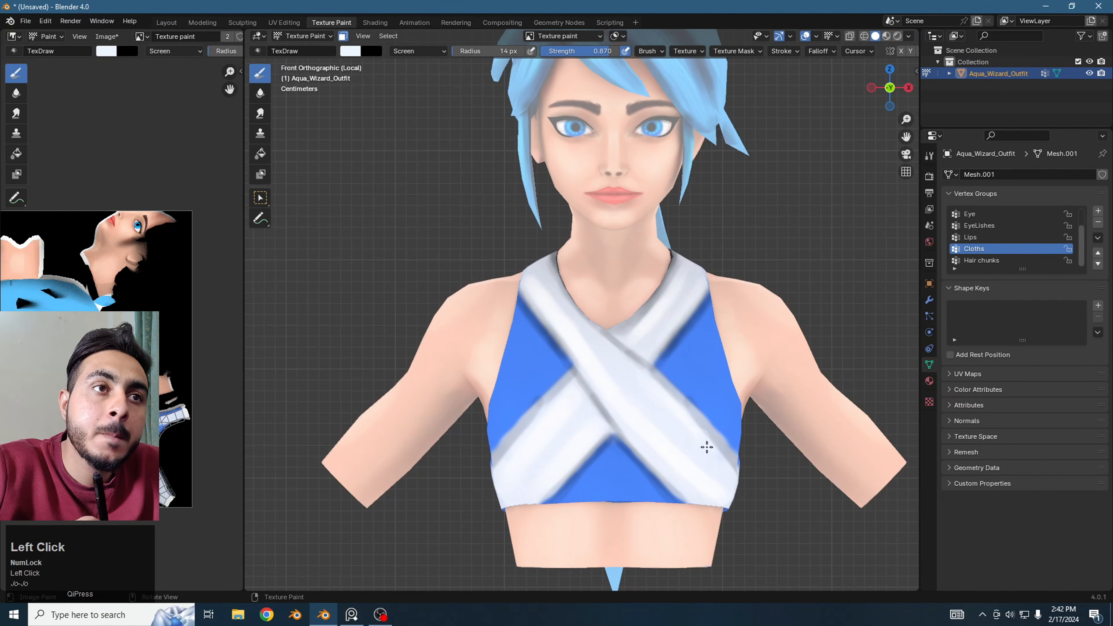
- Shade broad folds on the crossed bands with black in Multiply mode at strength 0.239 and radius 28 px
key(x)
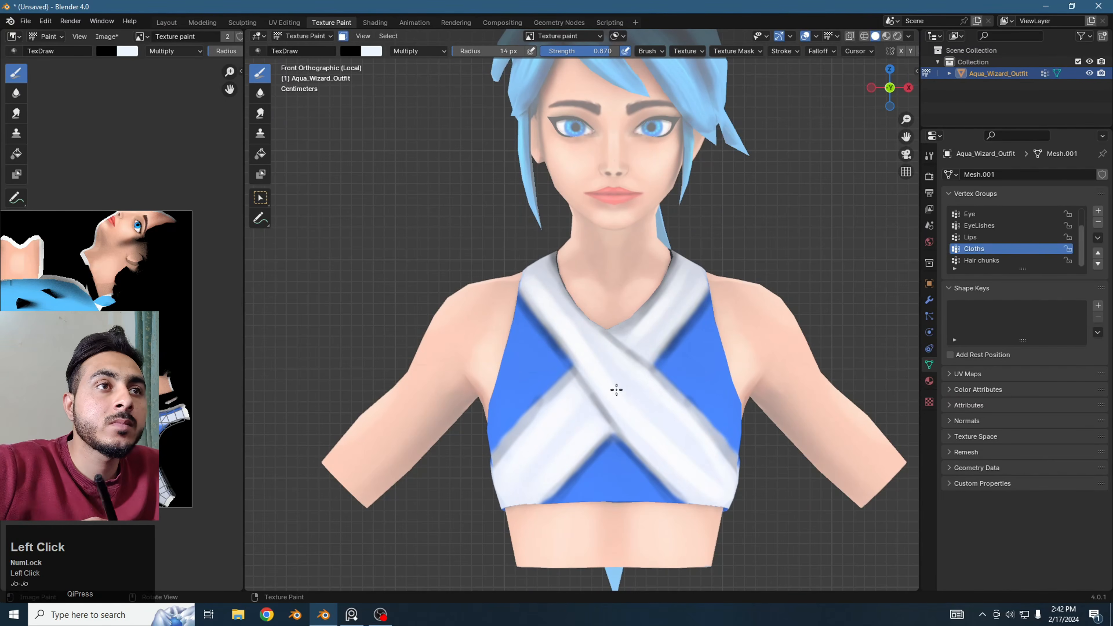
key(bracketright)
key(shift+f)
click(586, 325)
key(f)
click(609, 360)
drag(609, 360, 637, 347)
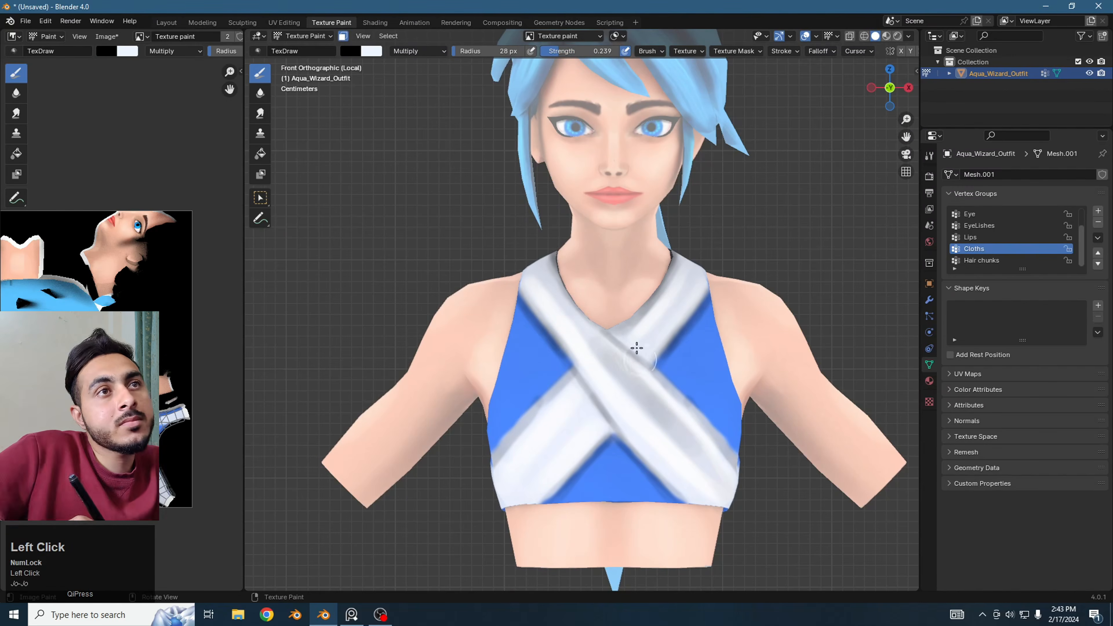
drag(687, 286, 659, 325)
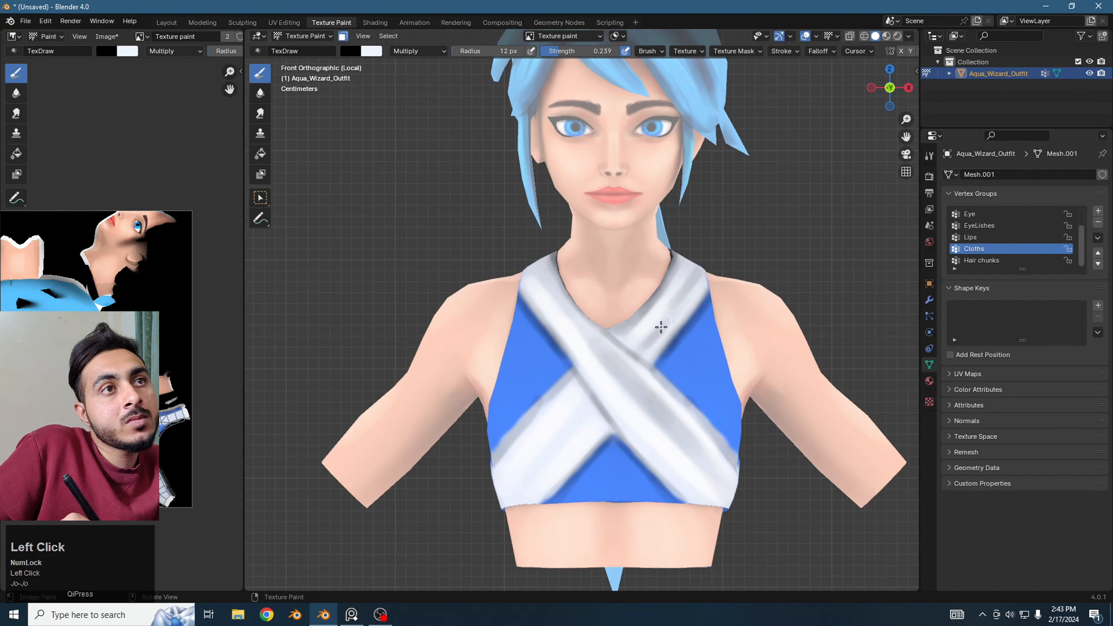
- Add narrower fold shadows along both bands with the brush radius at 12 px
click(587, 409)
drag(586, 409, 559, 418)
key(bracketleft)
key(bracketleft)
key(bracketleft)
drag(539, 281, 601, 365)
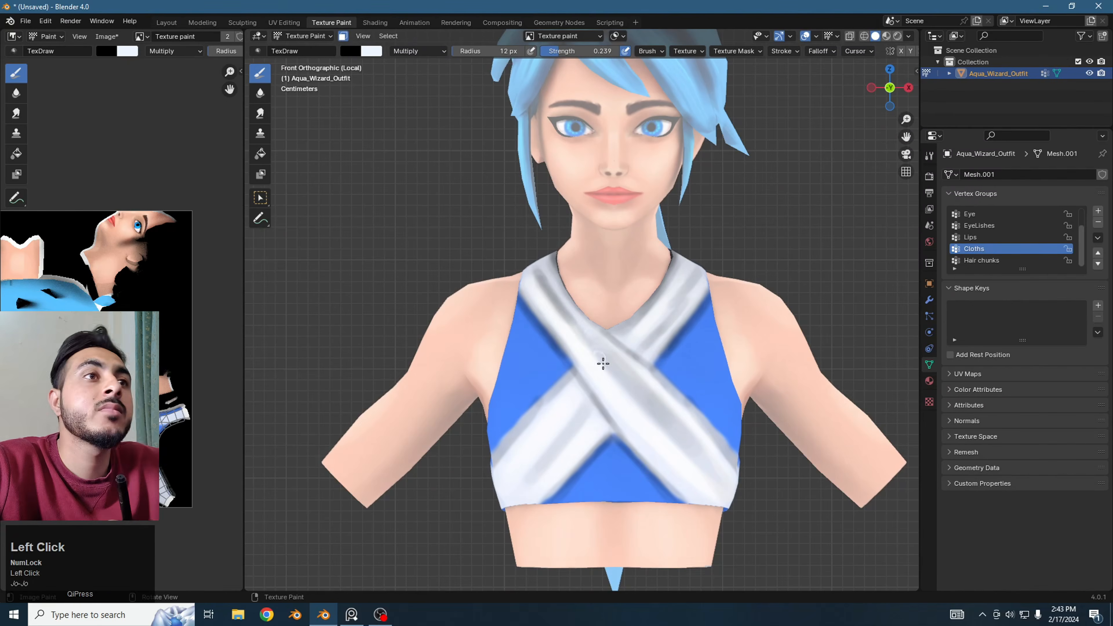
- Sample near-white from the bands and highlight their folds in Screen mode at strength 0.239 and radius 10 px
key(bracketleft)
key(bracketleft)
key(bracketleft)
key(bracketleft)
key(bracketleft)
key(s)
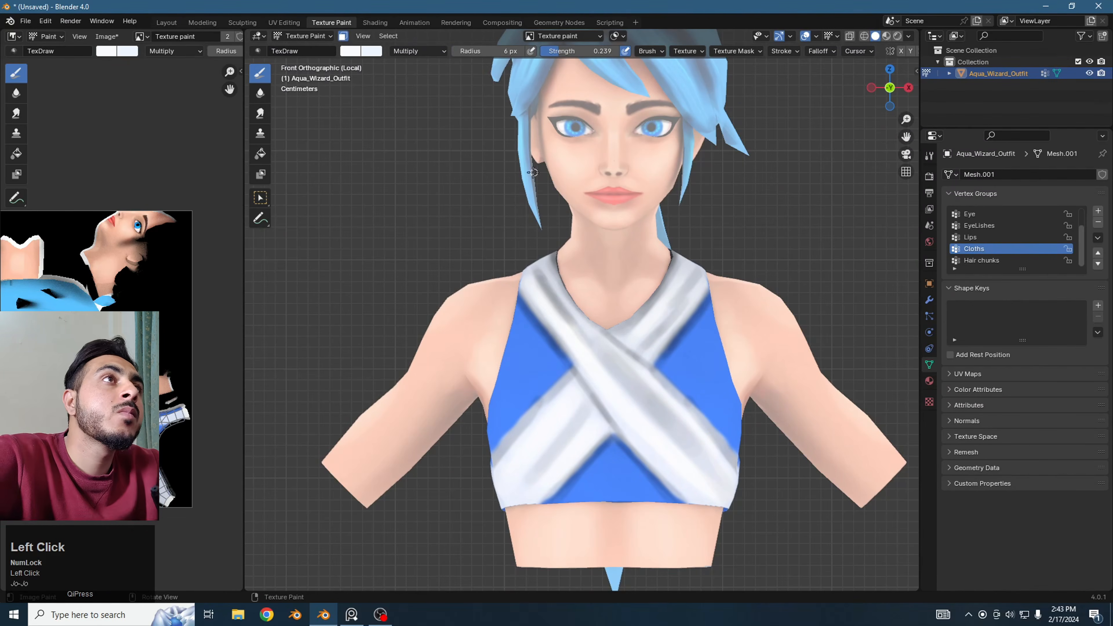
click(532, 172)
key(bracketright)
key(bracketright)
key(bracketright)
key(bracketright)
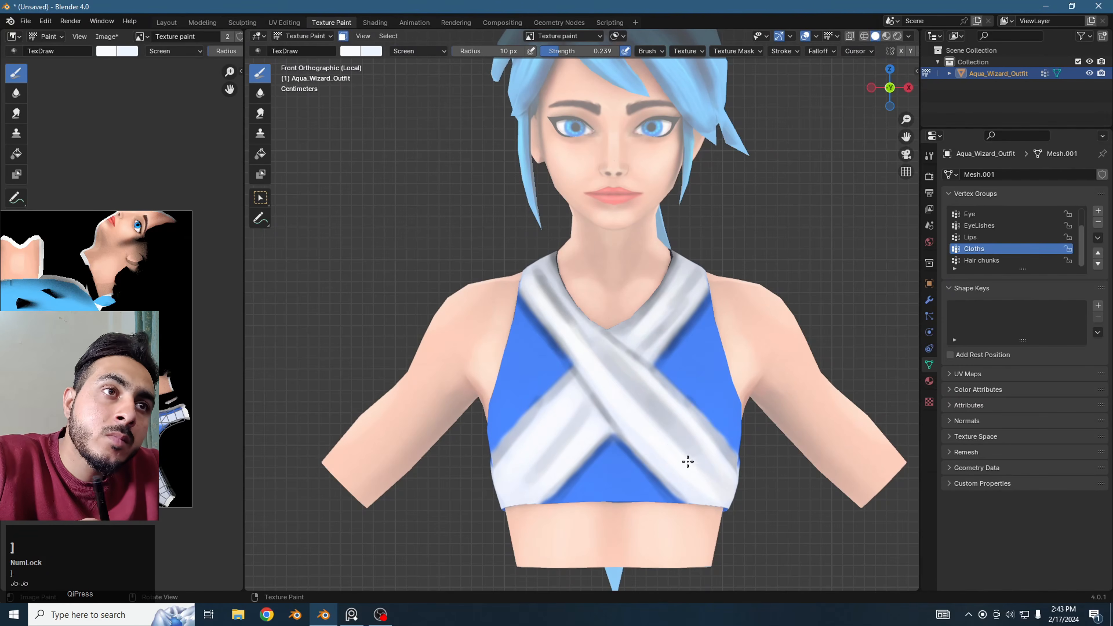
- Refine the fold highlights on the upper and crossing parts of the bands at radii of 10 to 12 px
key(bracketleft)
key(bracketleft)
key(bracketleft)
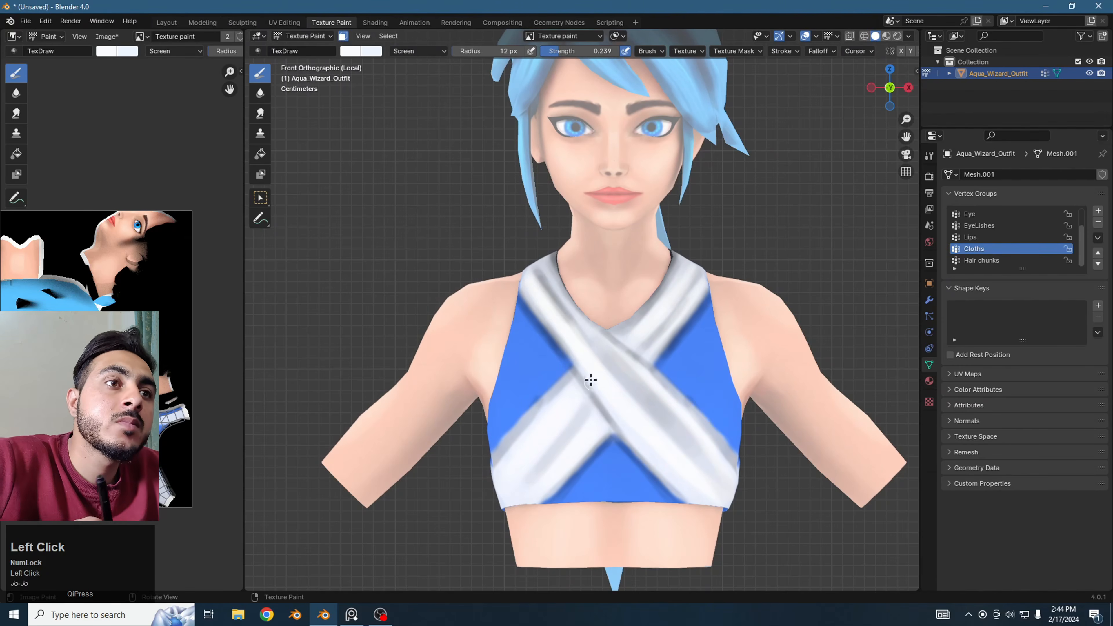
key(bracketleft)
key(bracketleft)
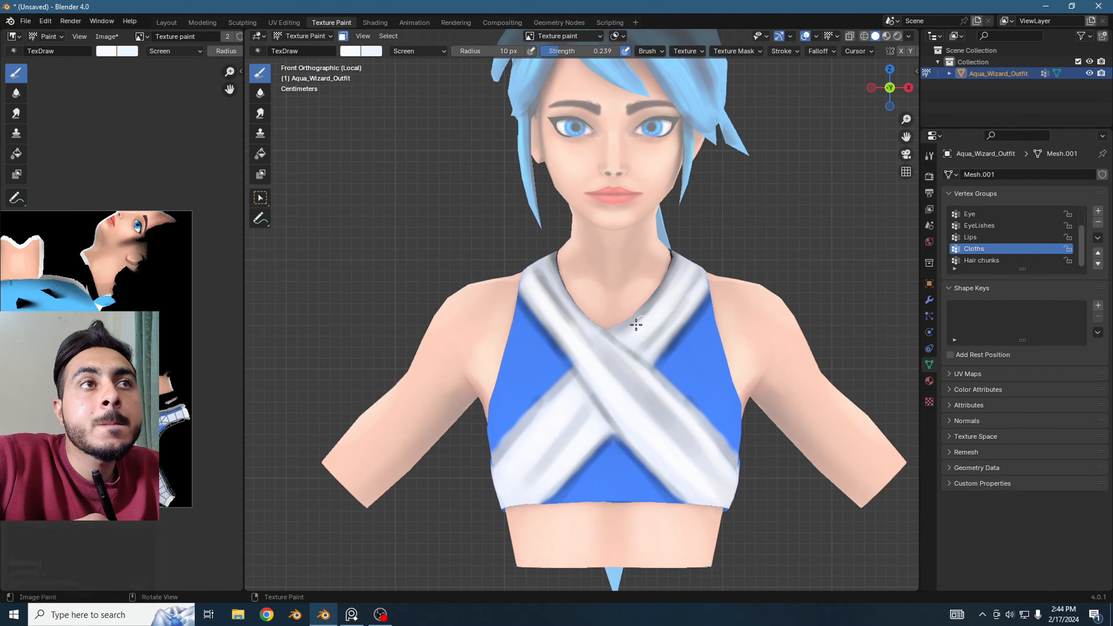
key(bracketright)
click(532, 273)
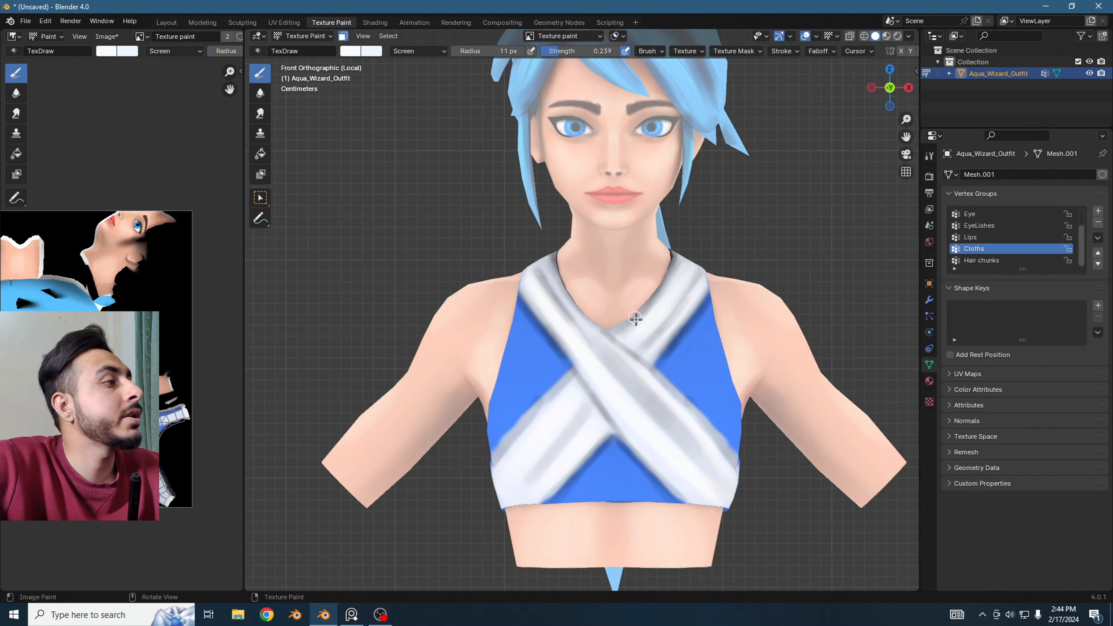
key(bracketright)
key(bracketright)
key(bracketright)
key(bracketright)
key(bracketright)
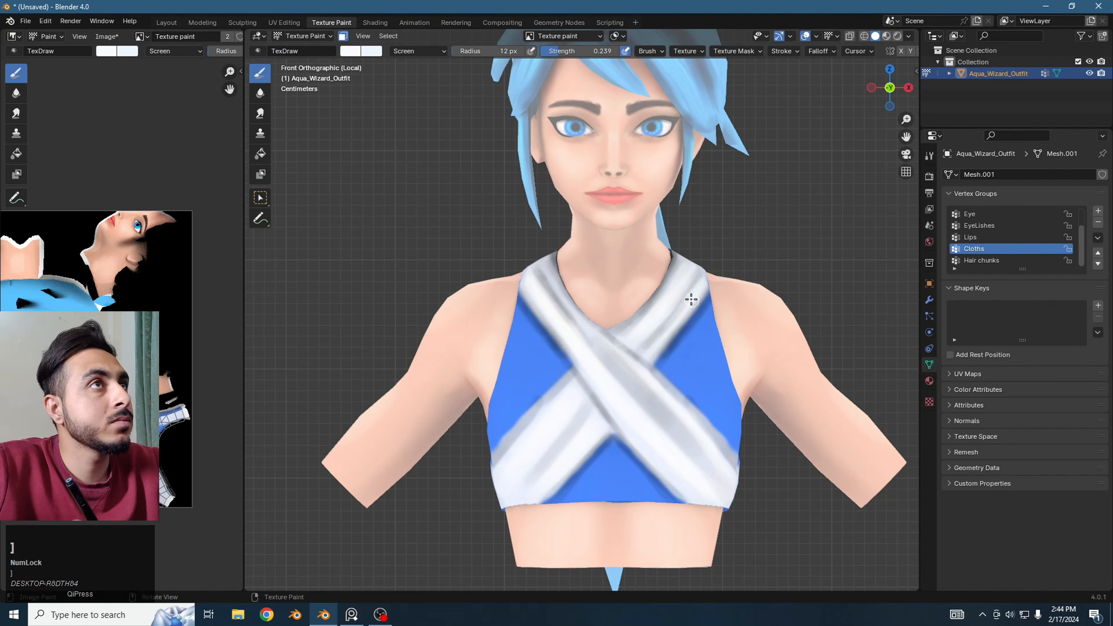
- Turn on X mirroring and paint curved highlights on the blue cloth in Screen mode at strength 0.312 and radius 31 px
click(900, 50)
key(ctrl+z)
key(ctrl+z)
key(ctrl+z)
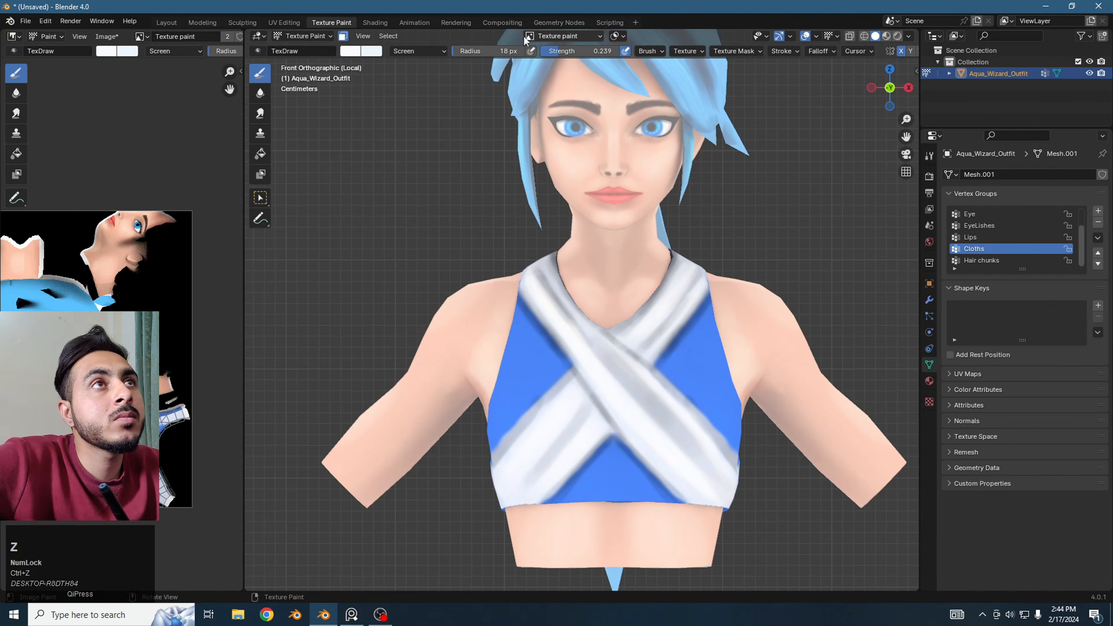
drag(706, 344, 700, 345)
key(ctrl+z)
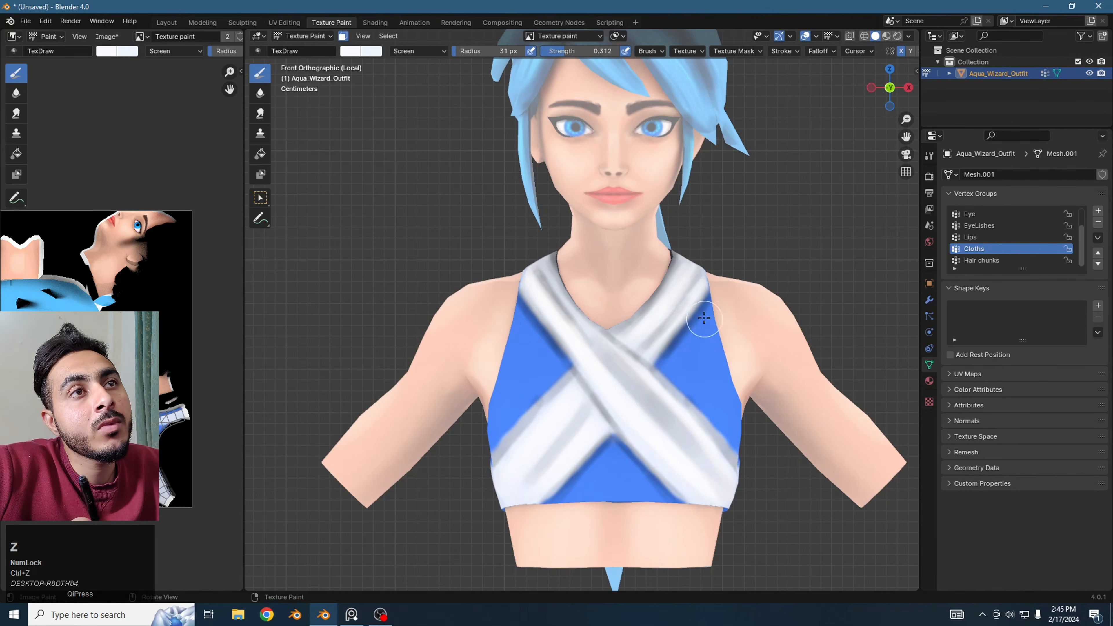
click(703, 422)
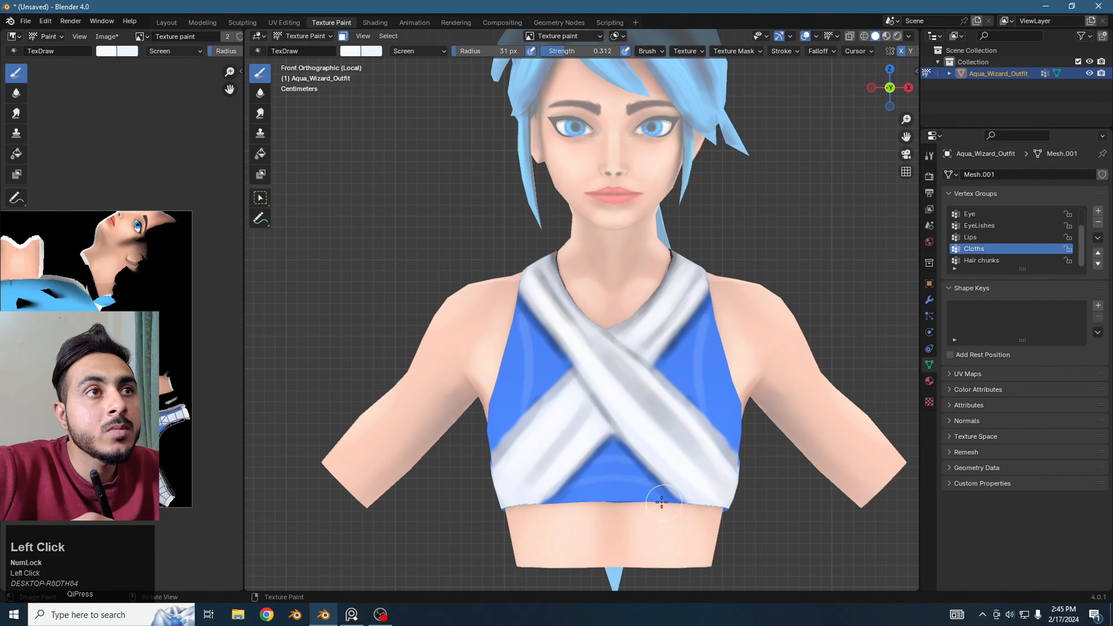
- Shade curved folds on the lower blue panel with black in Multiply mode at strength 0.312, reducing the radius to 22 px
click(419, 50)
click(407, 97)
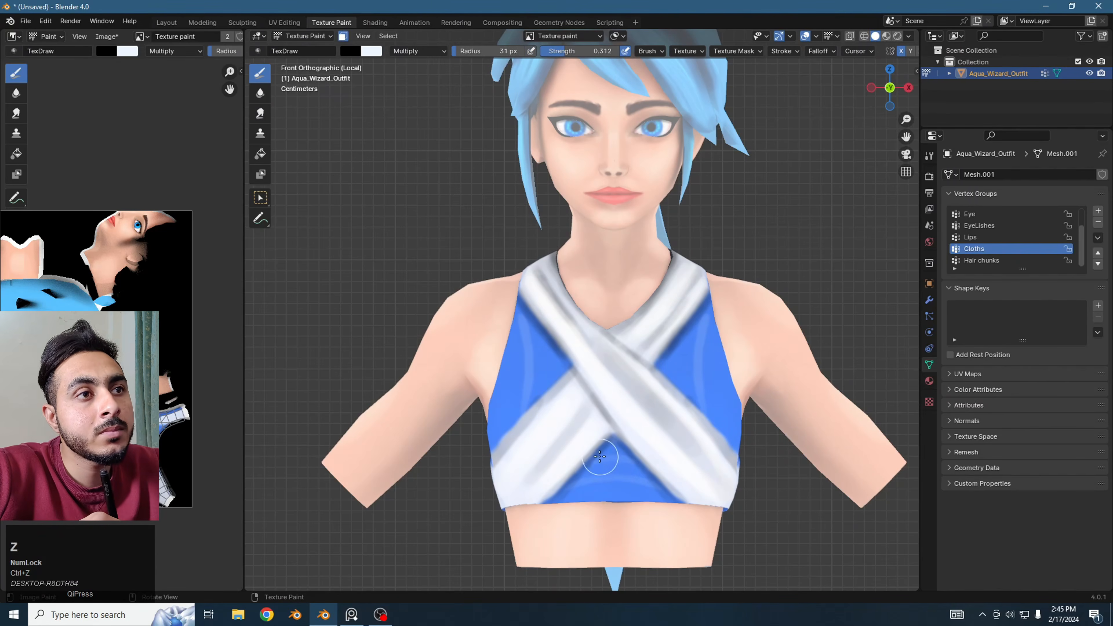
click(596, 476)
key(bracketleft)
key(bracketleft)
key(bracketleft)
key(bracketleft)
key(bracketleft)
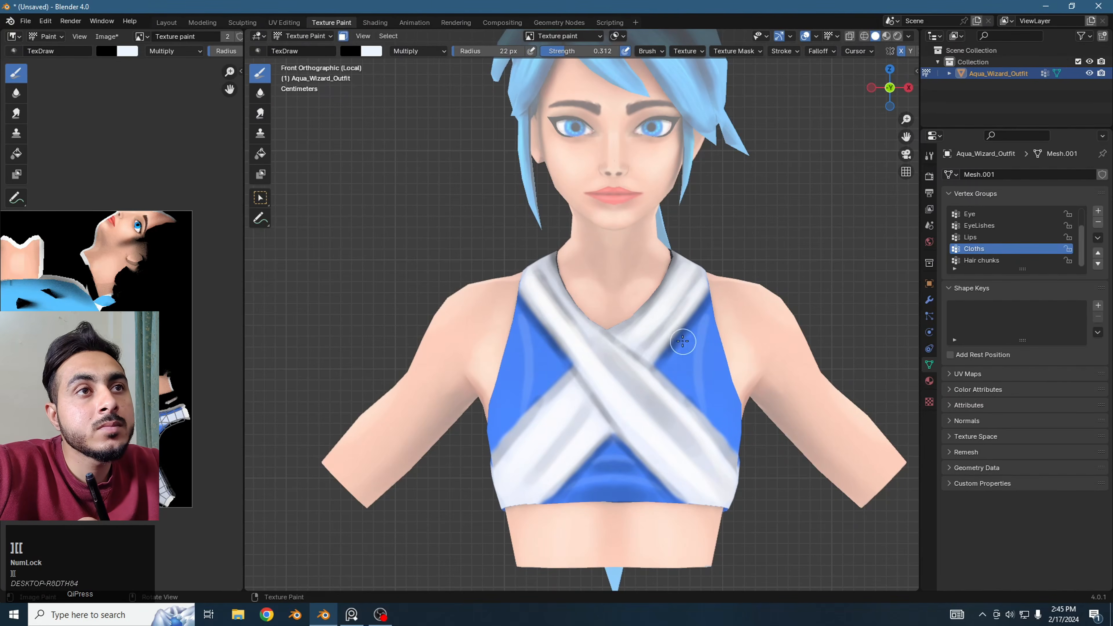
- Shade the blue side panels beside the bands and along the armhole edge at radii of 22 and 20 px
drag(676, 347, 681, 347)
drag(707, 297, 716, 324)
middle_drag(716, 323, 621, 286)
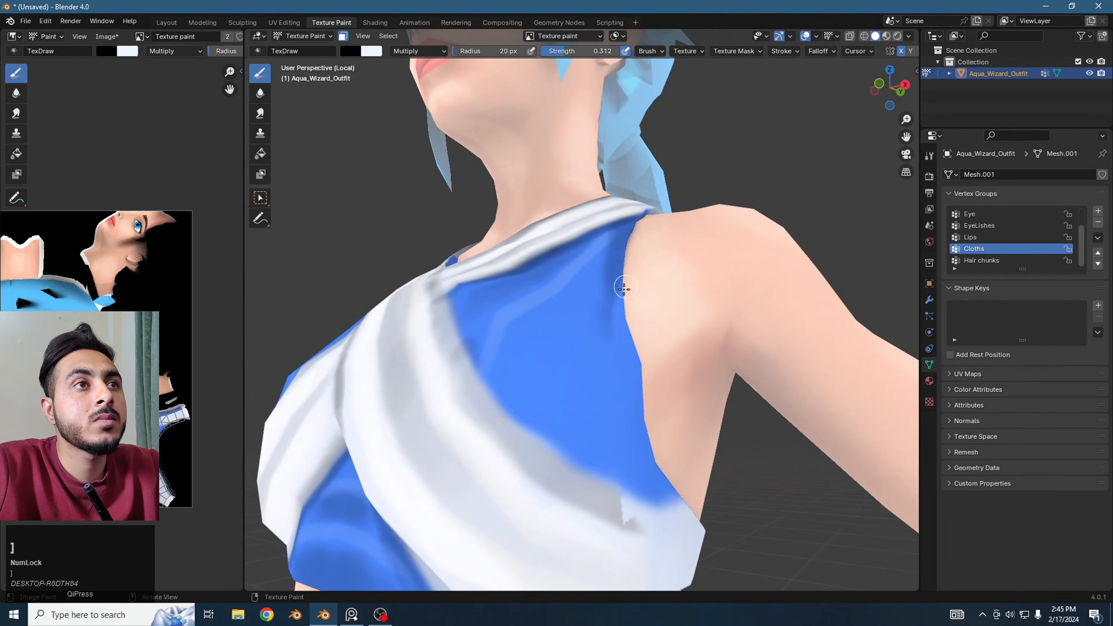
key(bracketright)
key(bracketright)
key(bracketright)
key(bracketright)
key(bracketright)
key(bracketright)
key(bracketright)
- Return to Object Mode in front view and select the character in the Shading workspace with an enlarged 3D viewport
key(KP_1)
key(ctrl+Tab)
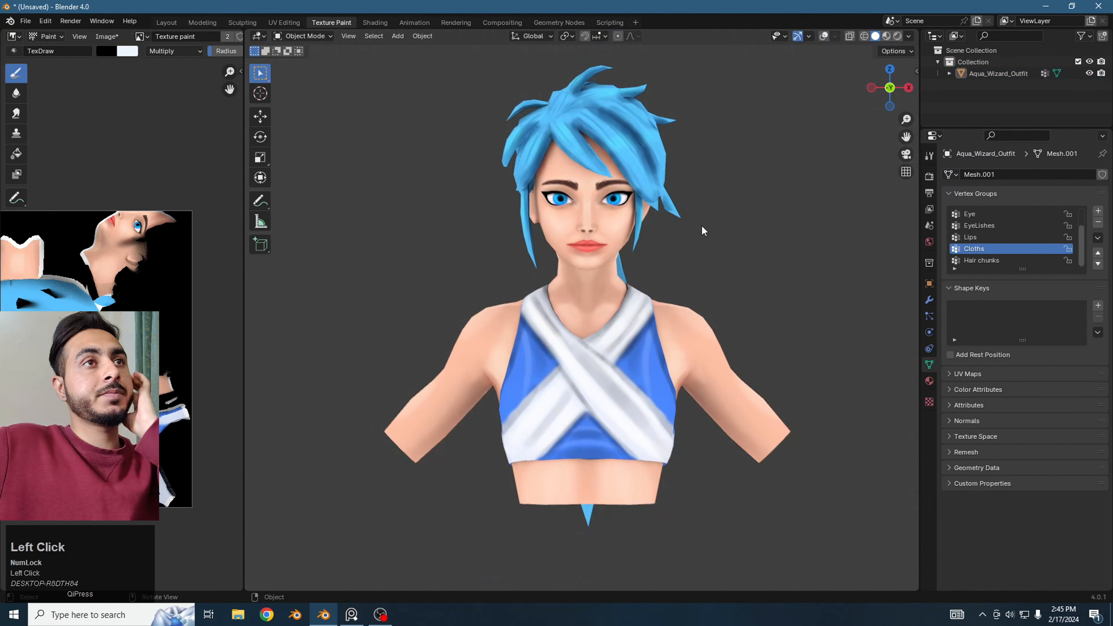
scroll(282, 210, up, 2)
click(375, 23)
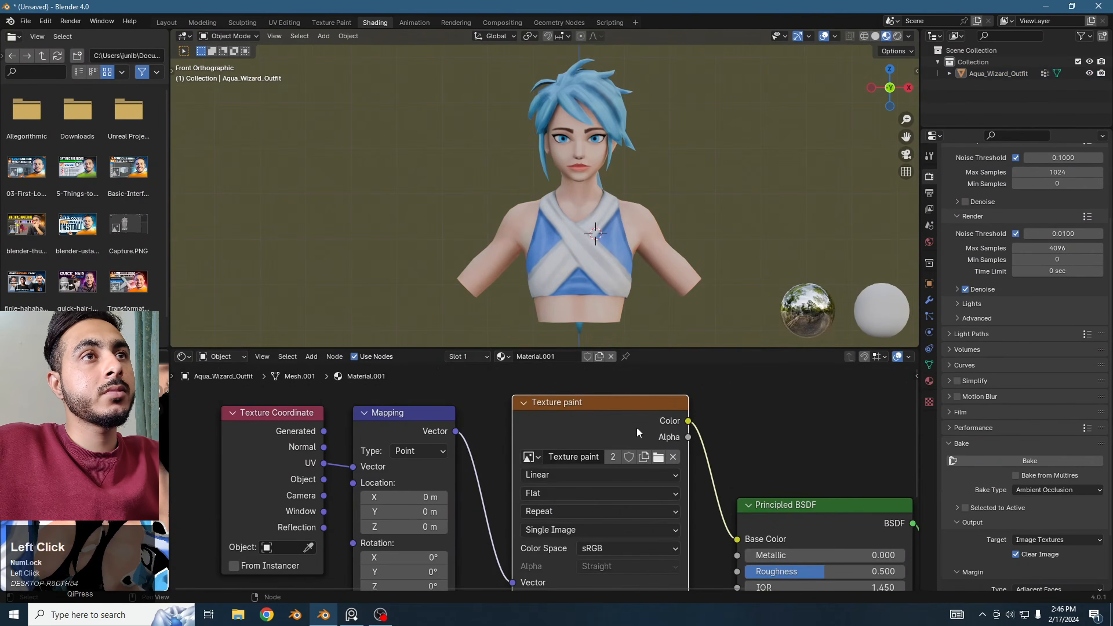
drag(526, 392, 526, 577)
scroll(600, 205, up, 2)
scroll(601, 205, down, 2)
click(990, 74)
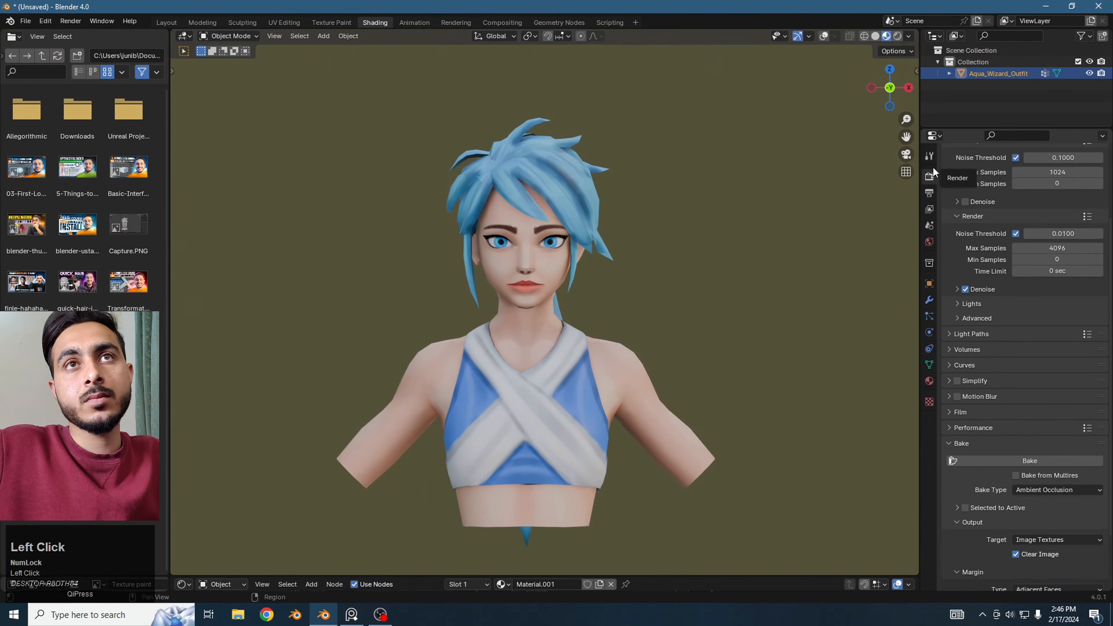
- Set the Color Management look to High Contrast in the render properties
scroll(1042, 418, down, 8)
click(1046, 478)
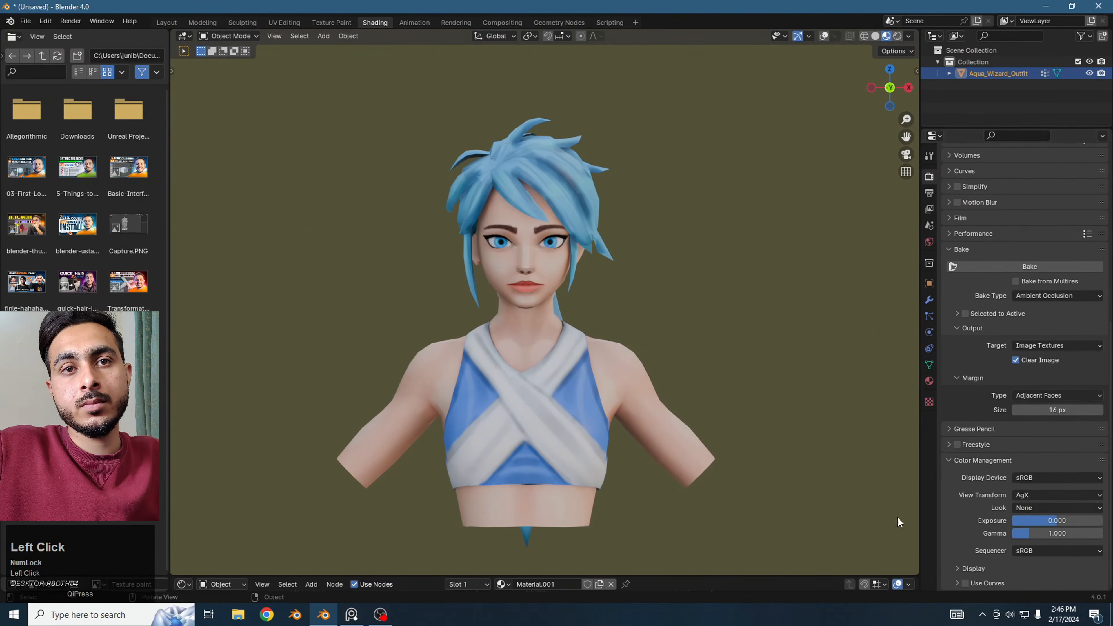
click(1044, 551)
click(1052, 508)
click(1051, 432)
shift+middle_drag(720, 326, 757, 298)
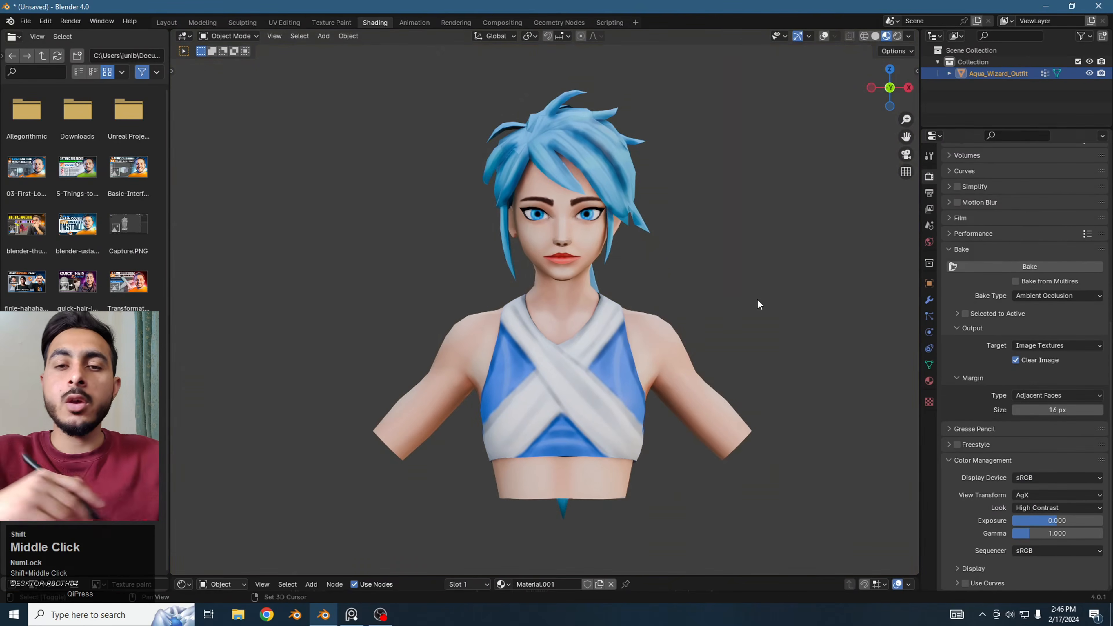